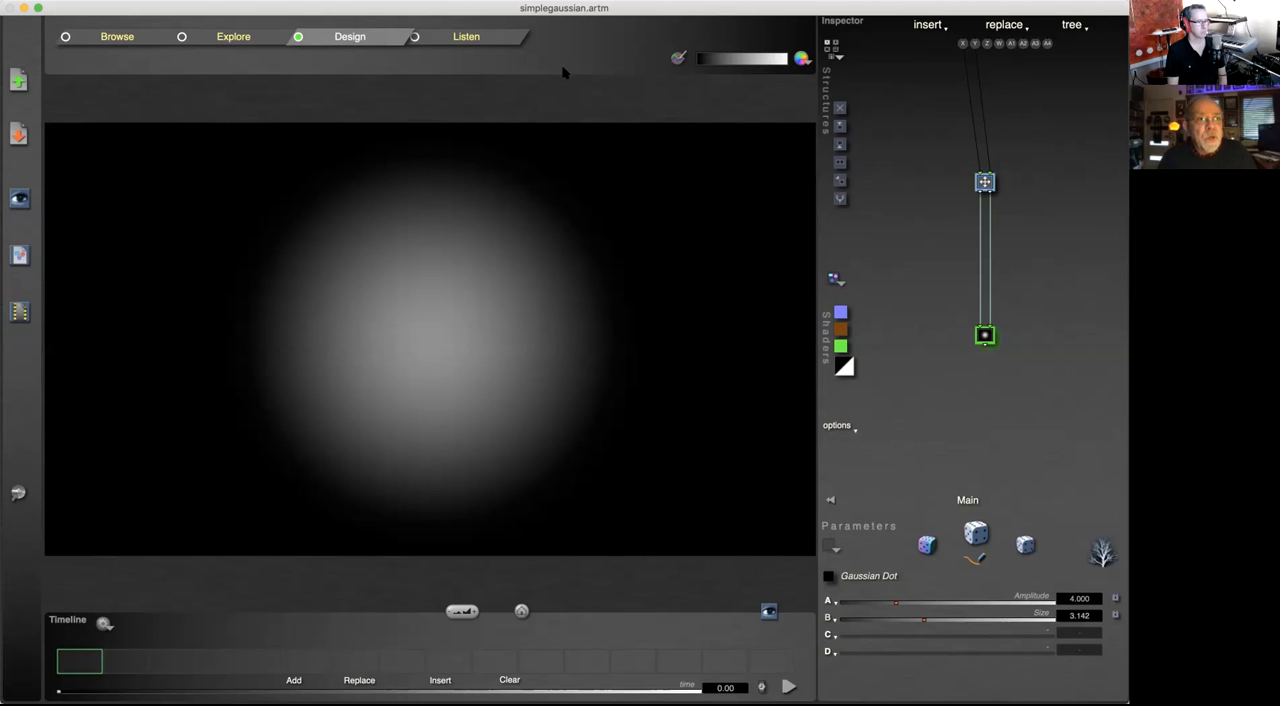
# Step: Browse the preset library categories and open the vertical blue lightning preset, ElectricLine, from Animated Graphics
pyautogui.click(132, 40)
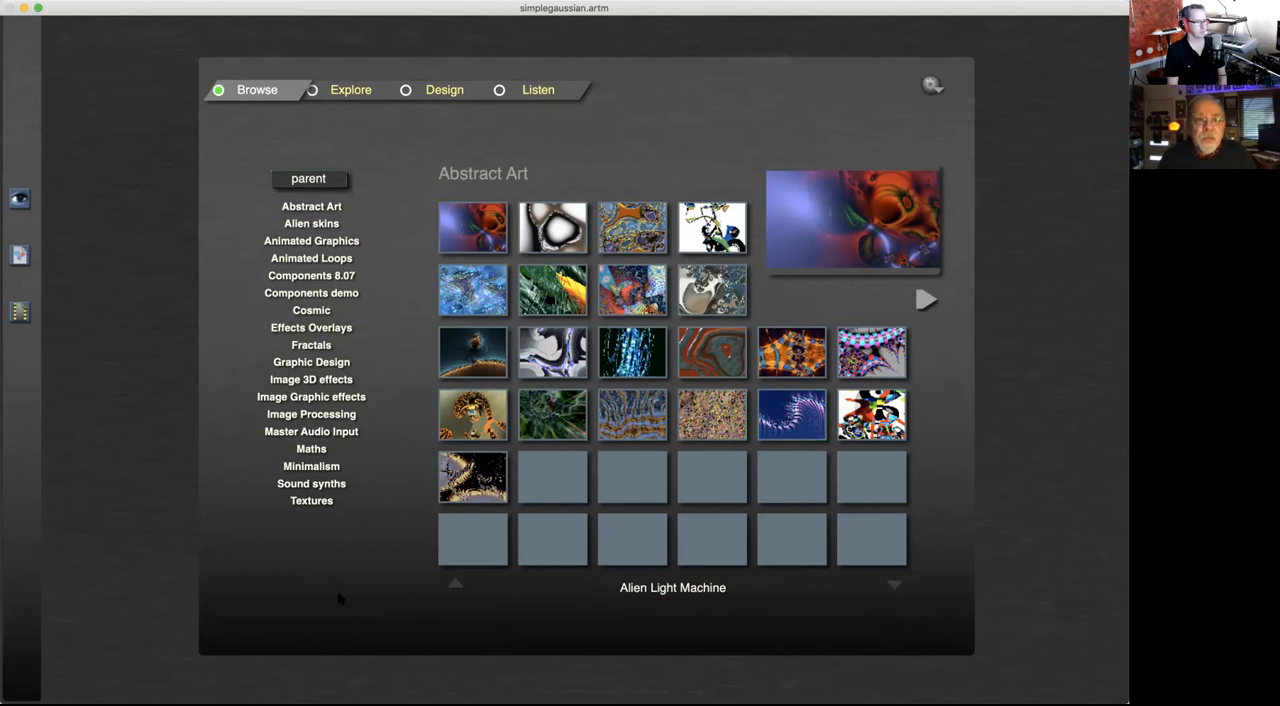
pyautogui.click(322, 310)
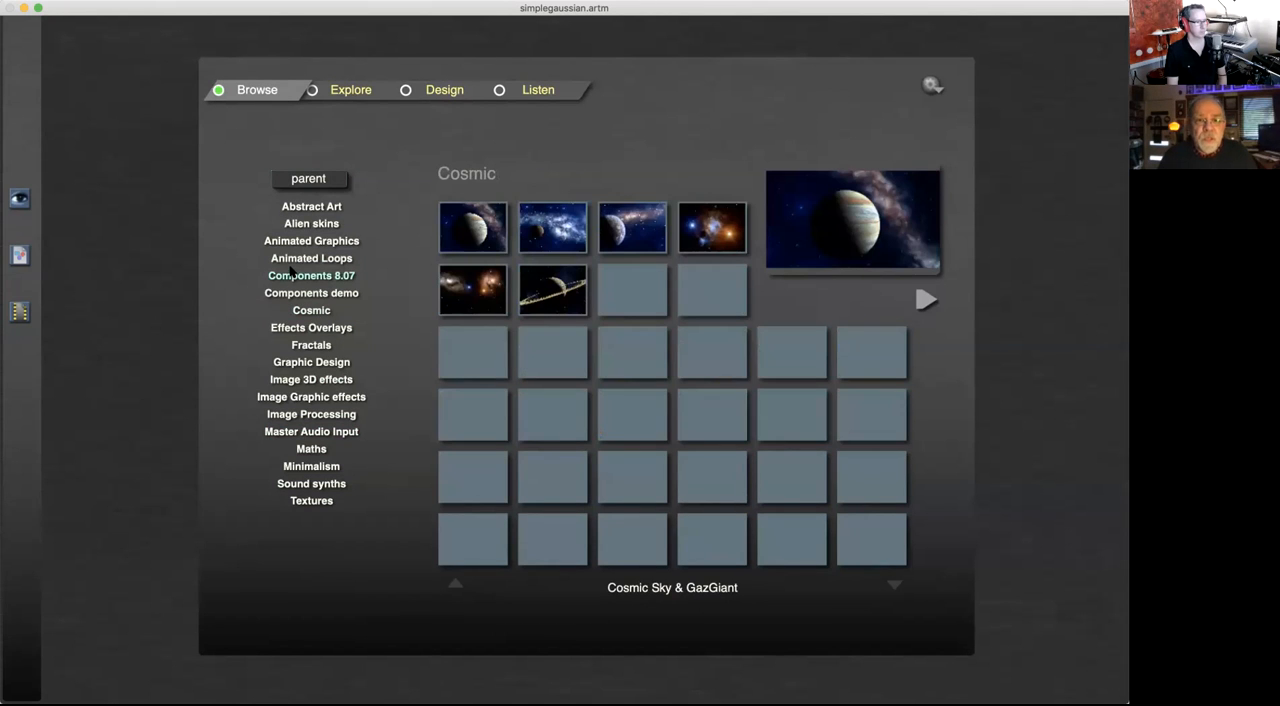
pyautogui.click(295, 273)
pyautogui.click(298, 258)
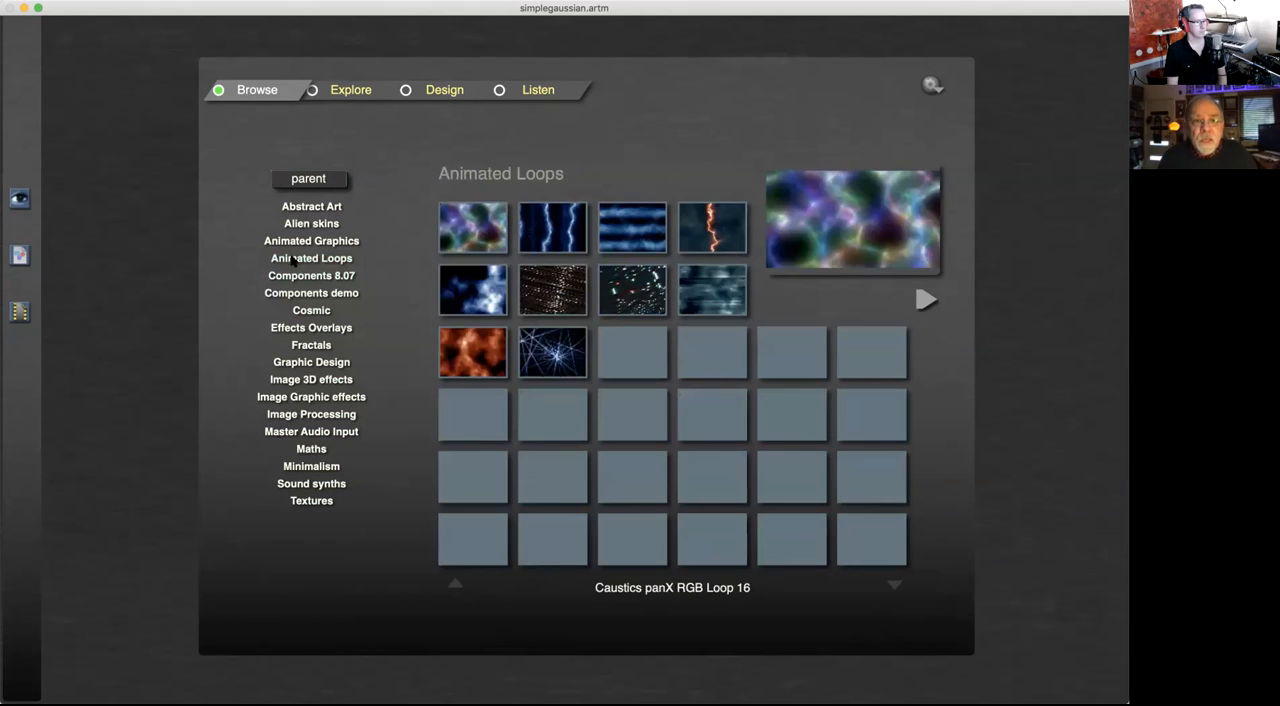
pyautogui.click(302, 244)
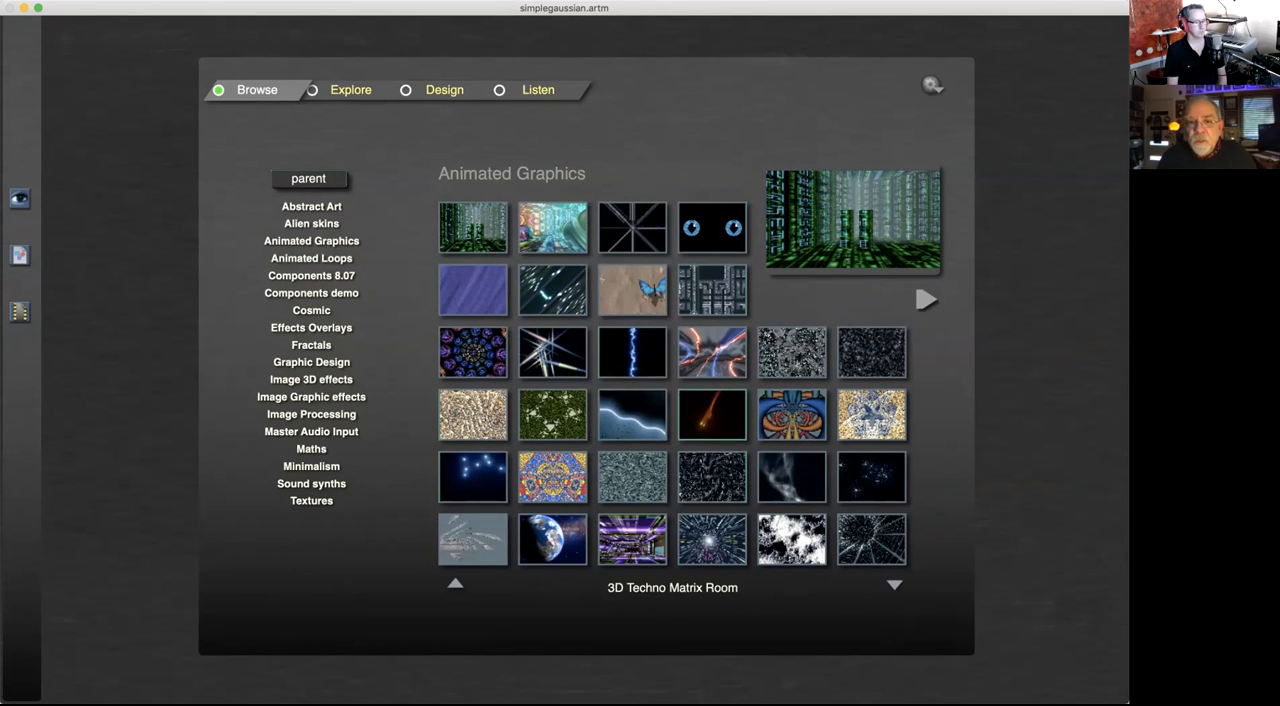
pyautogui.doubleClick(632, 352)
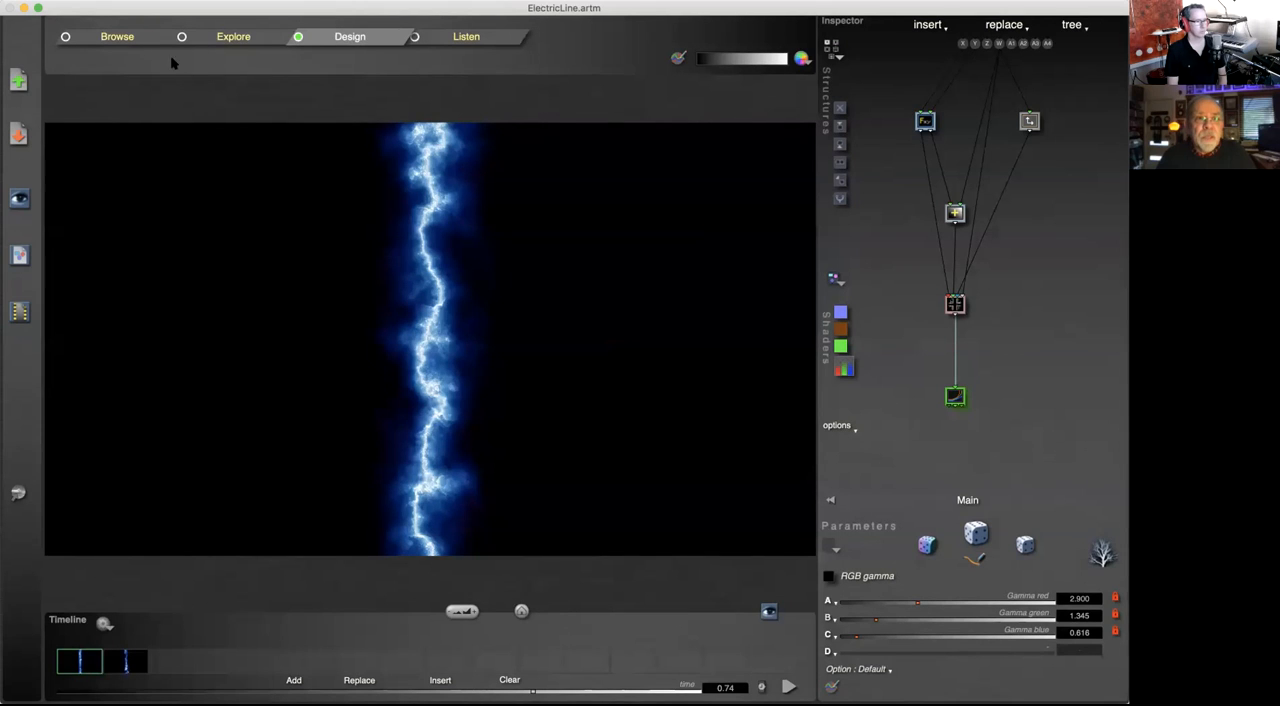
# Step: Look at the lightning artwork in the Explore and Listen modes, and return to Design mode
pyautogui.click(232, 38)
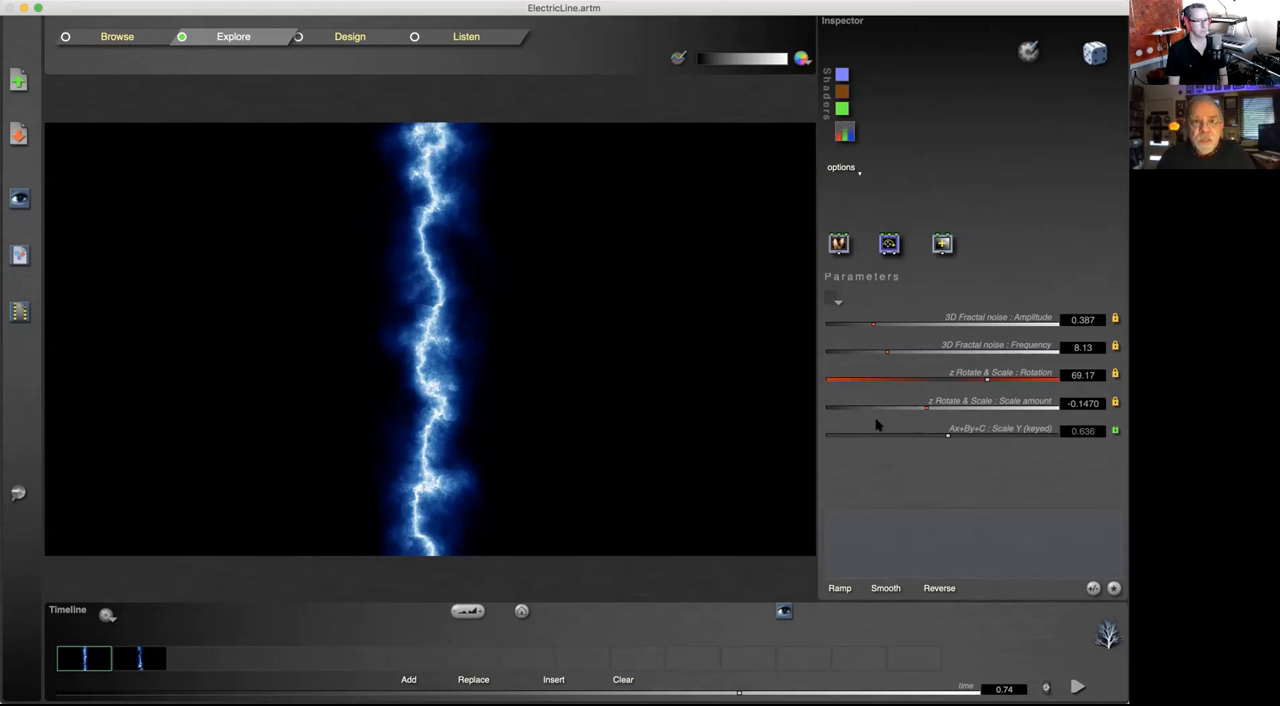
pyautogui.click(458, 37)
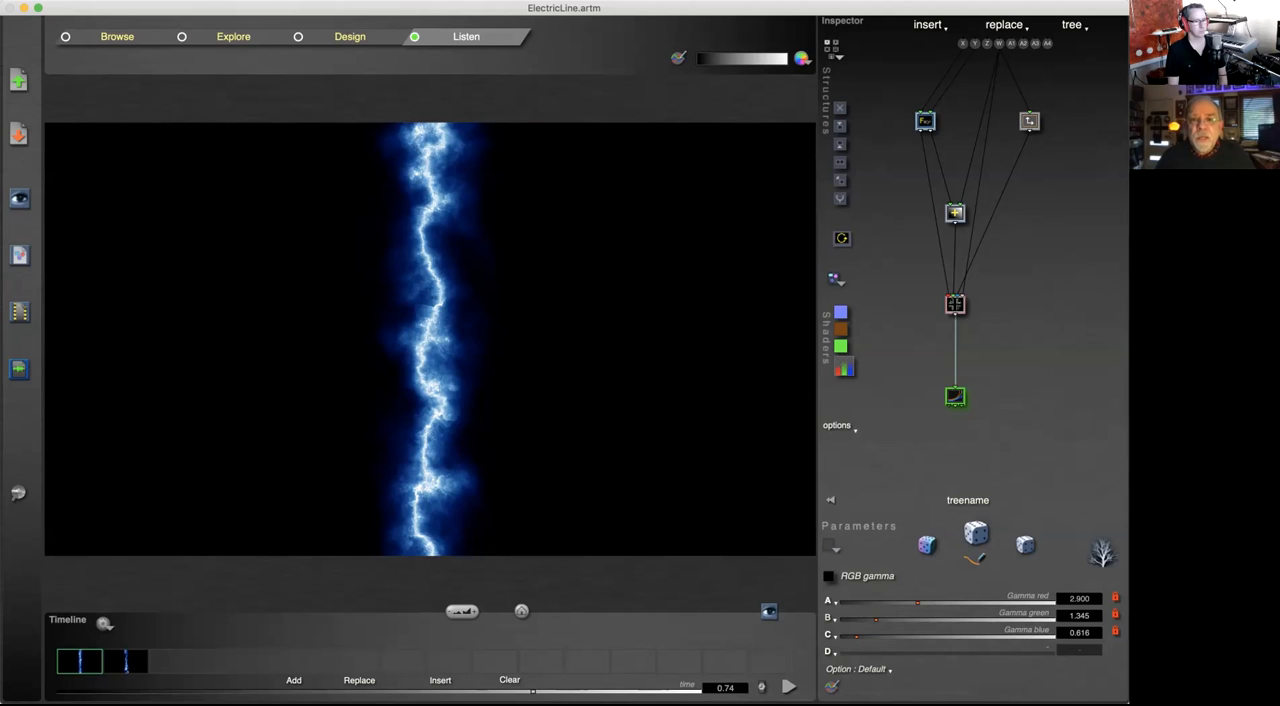
pyautogui.click(352, 38)
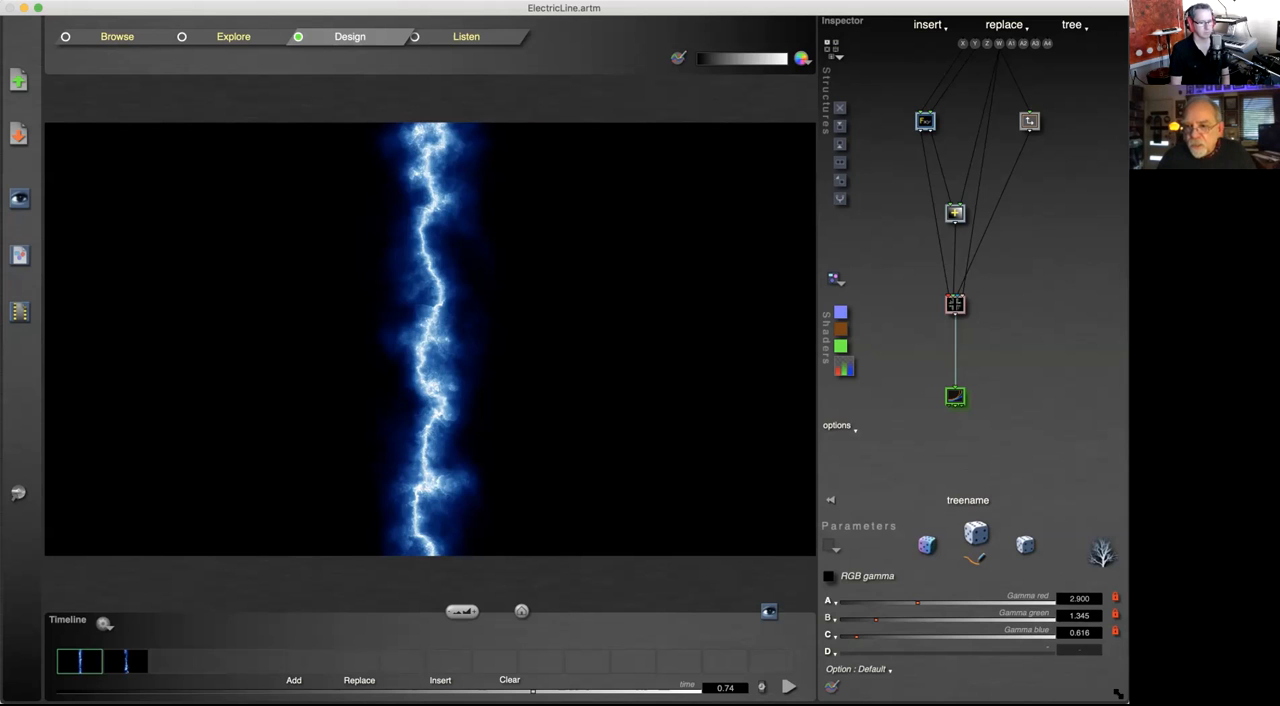
# Step: Resize the window slightly, and preview the lightning artwork full screen before returning to the editor
pyautogui.moveTo(1119, 689); pyautogui.dragTo(1118, 693)
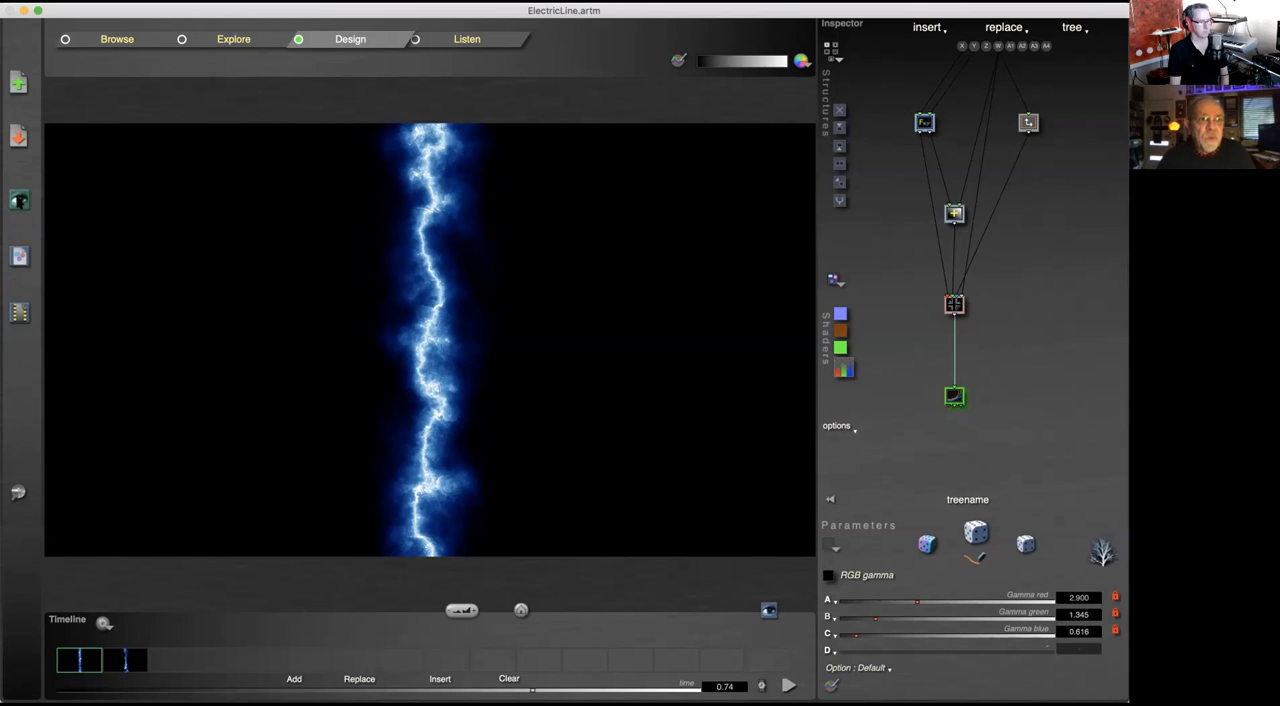
pyautogui.click(18, 200)
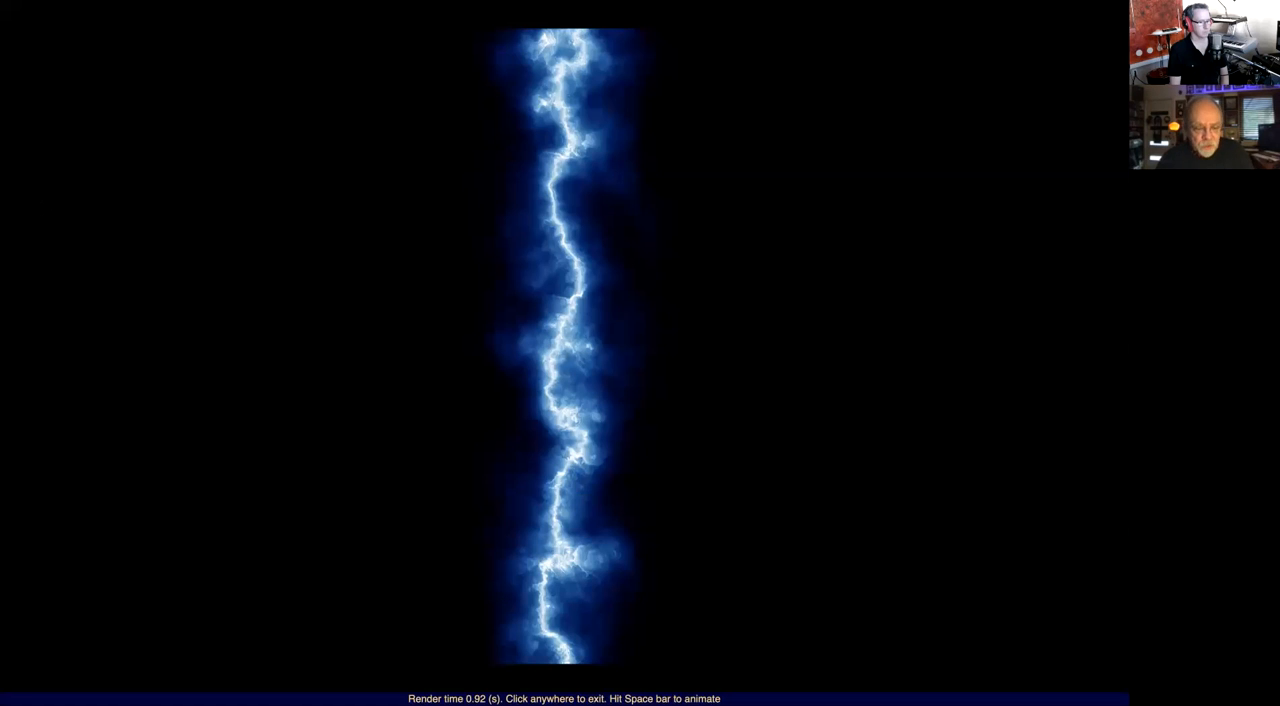
pyautogui.click(42, 205)
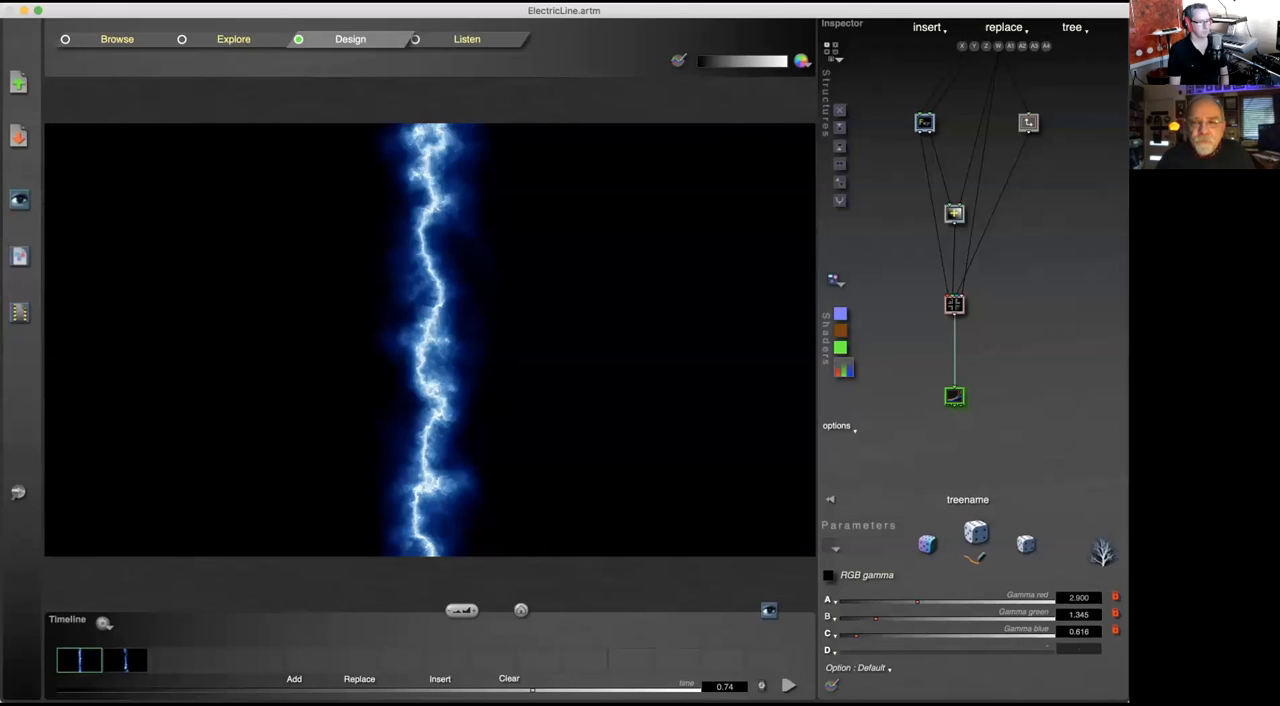
# Step: Reopen the recent file simplegaussian.artm and preview it full screen before returning to the editor
pyautogui.click(180, 3)
pyautogui.moveTo(169, 37)
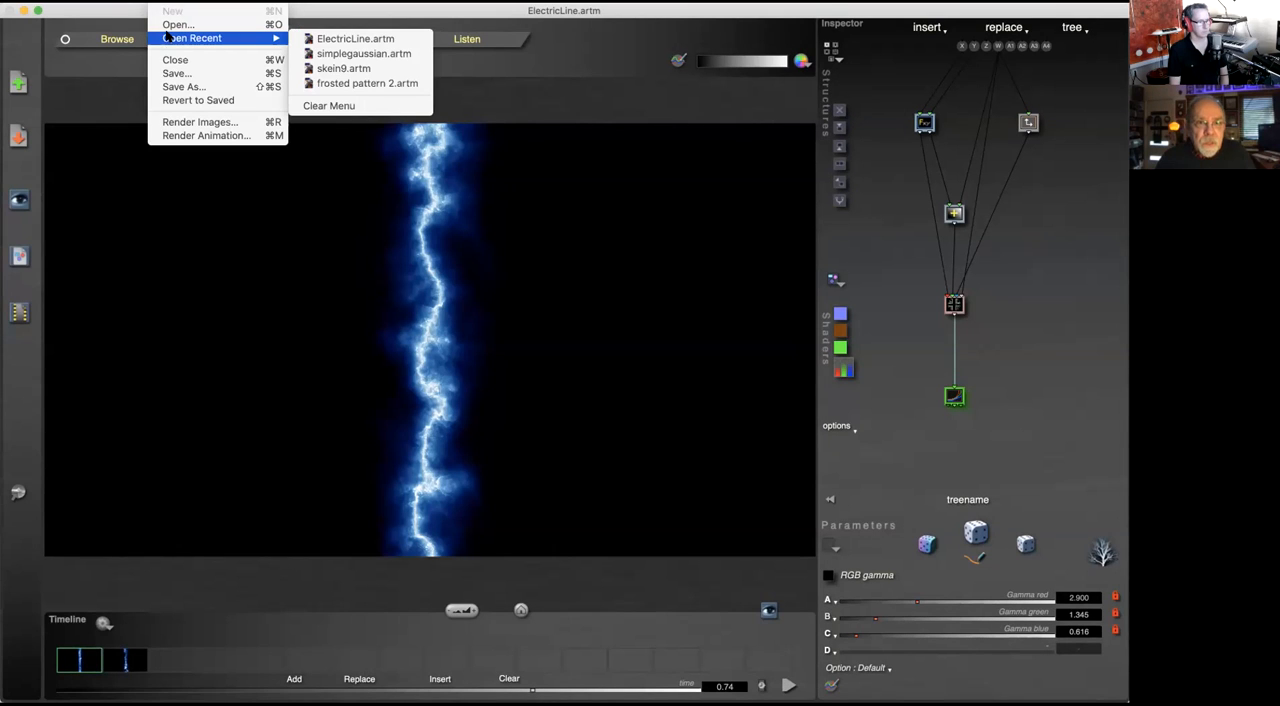
pyautogui.click(360, 53)
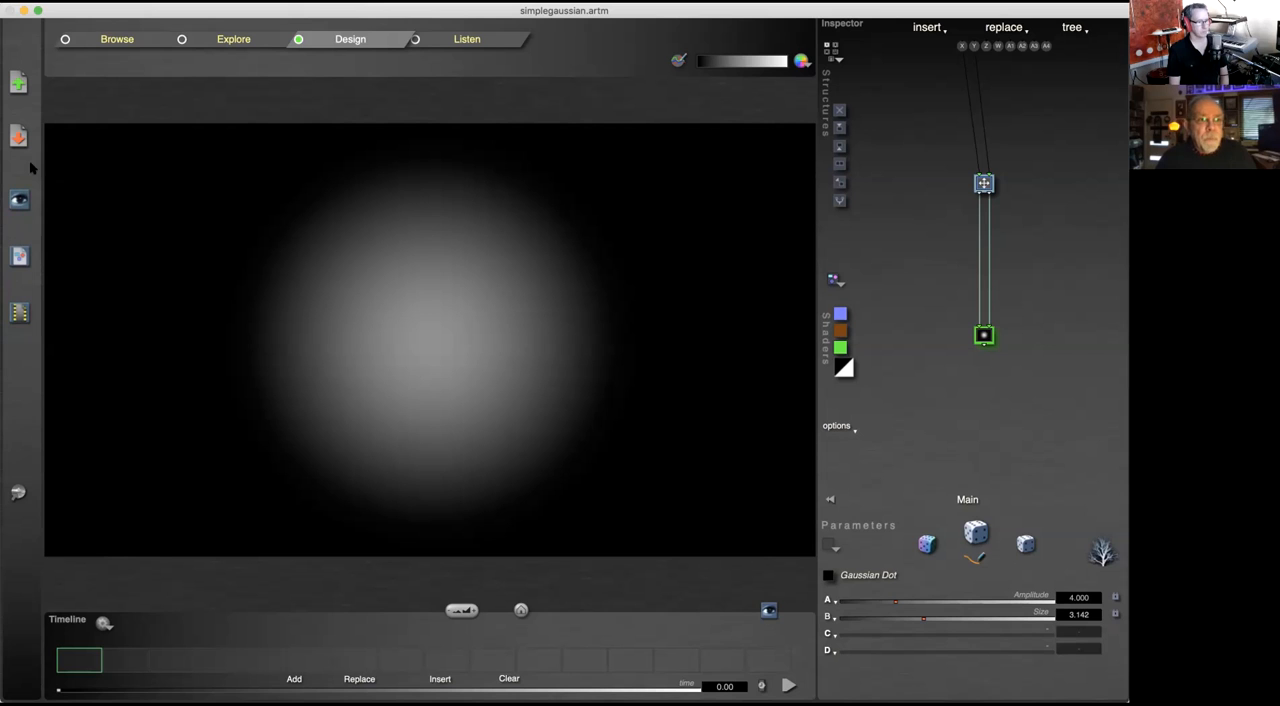
pyautogui.click(19, 199)
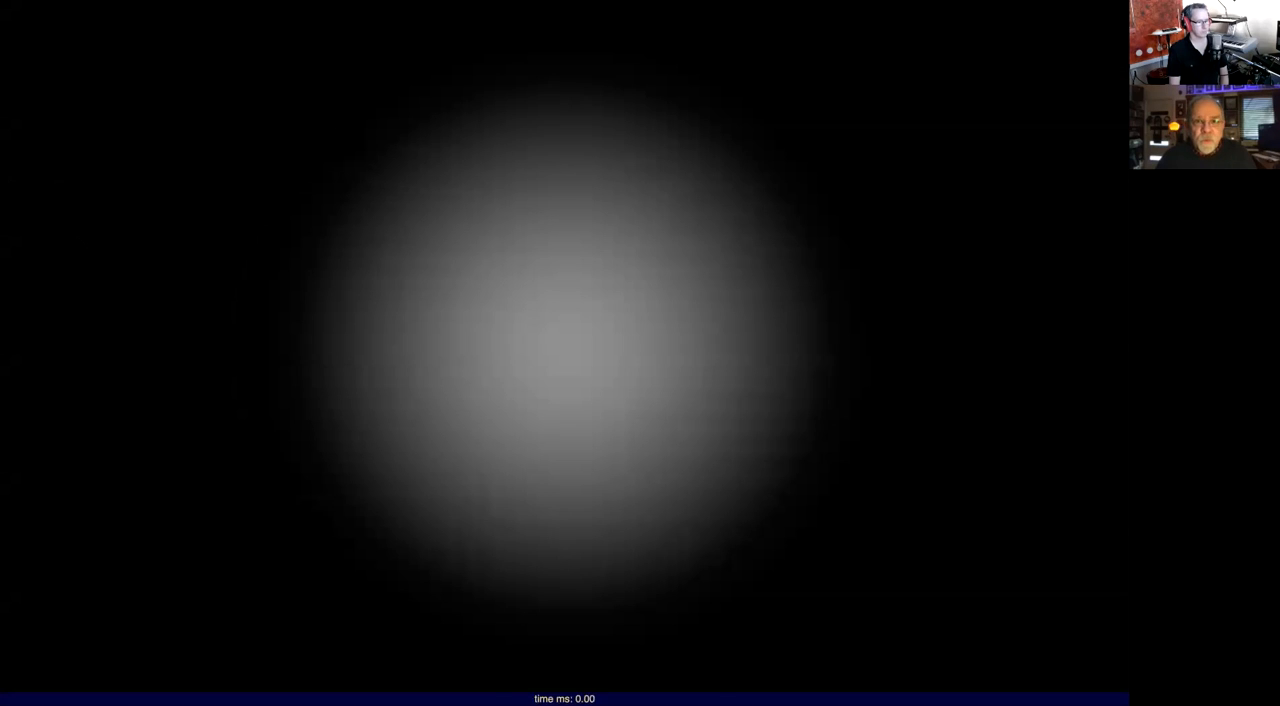
pyautogui.click(19, 199)
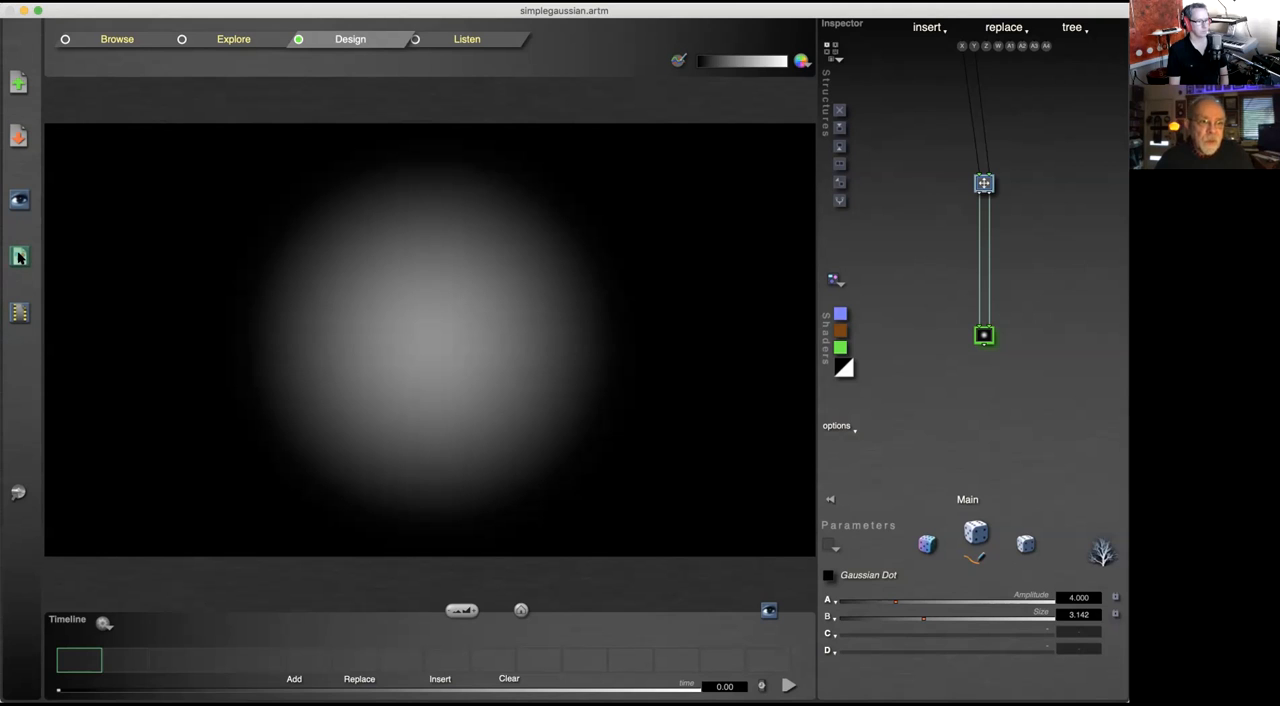
# Step: Bring up the Save image settings for the Gaussian dot and set the size preset to Custom
pyautogui.click(18, 257)
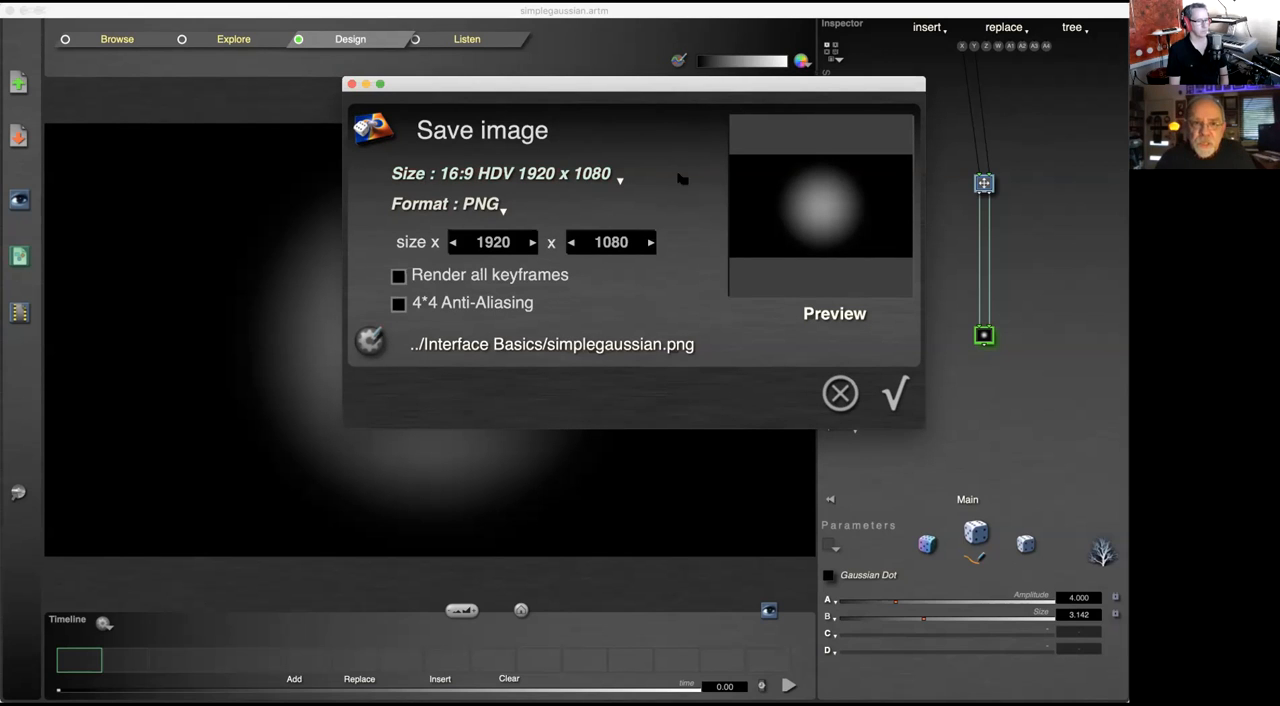
pyautogui.click(600, 178)
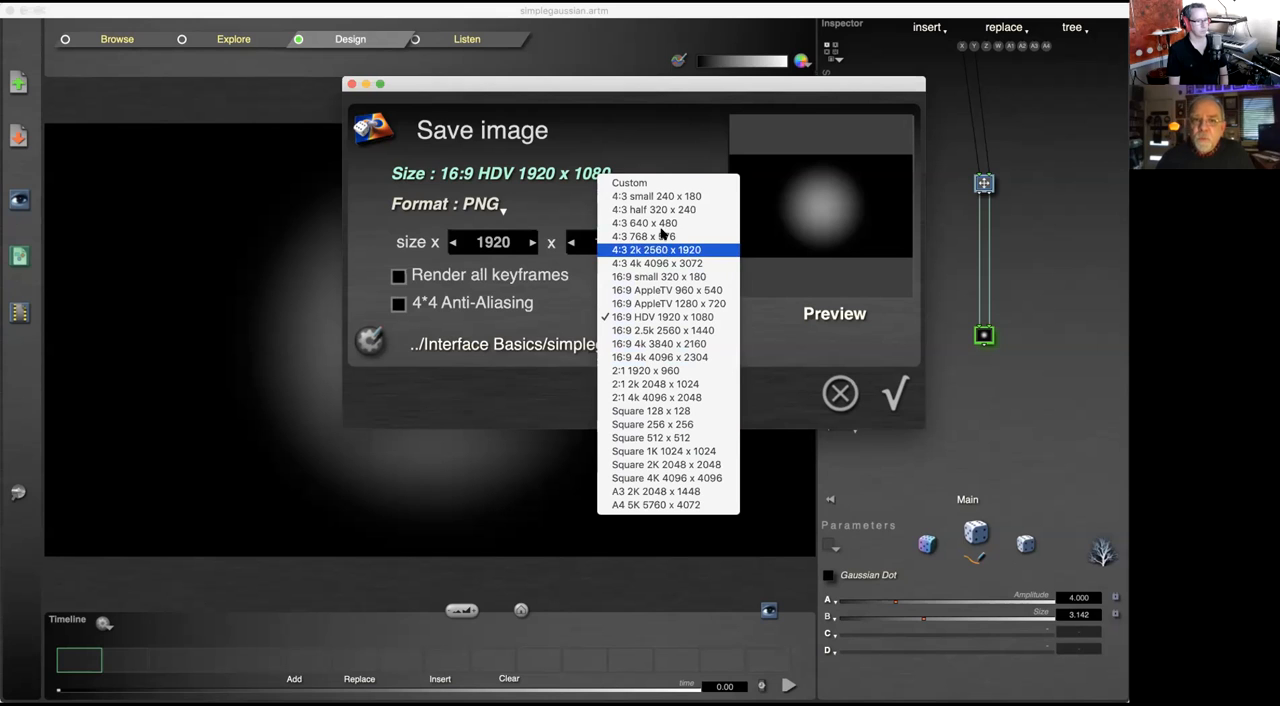
pyautogui.click(650, 187)
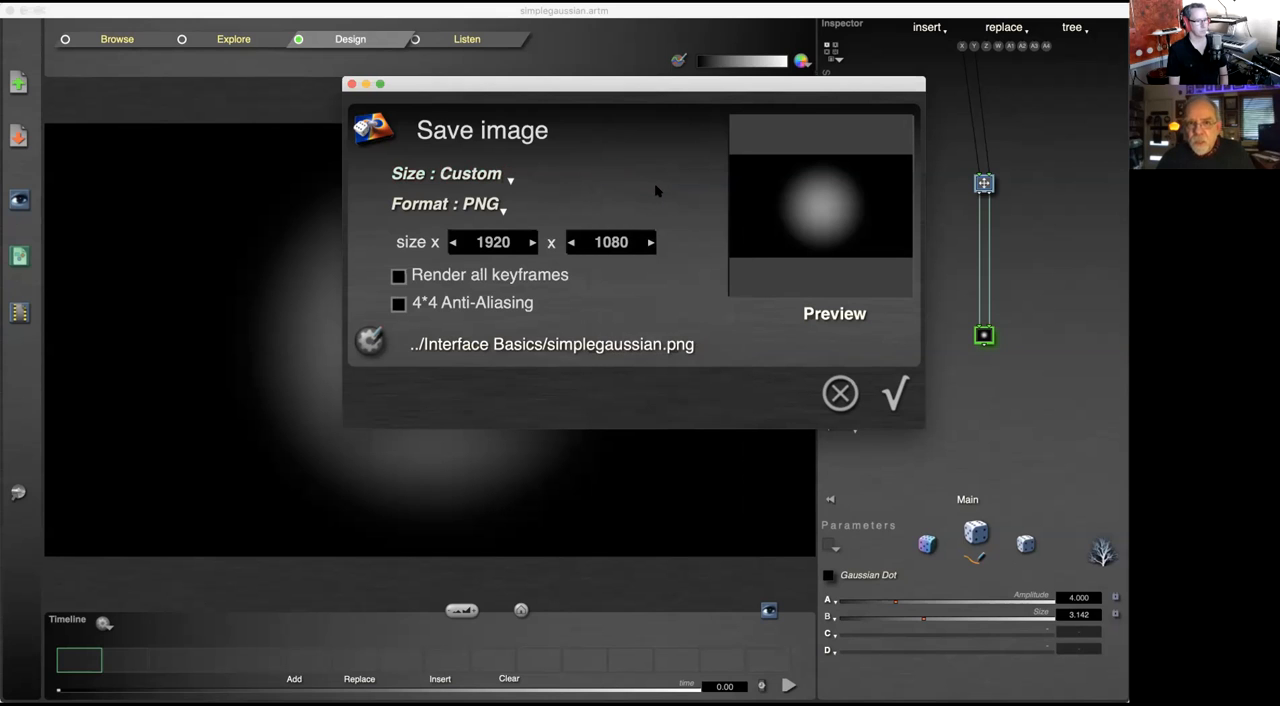
# Step: Examine the size presets available for the saved image
pyautogui.click(497, 177)
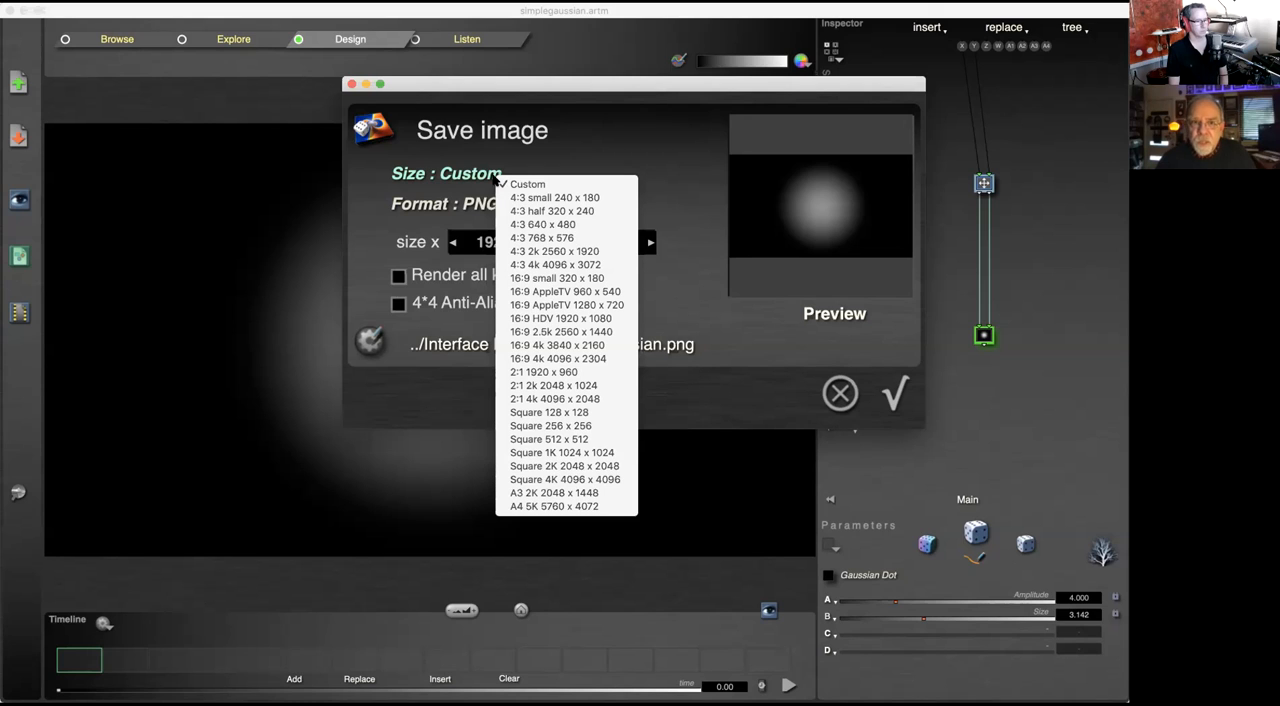
pyautogui.click(645, 139)
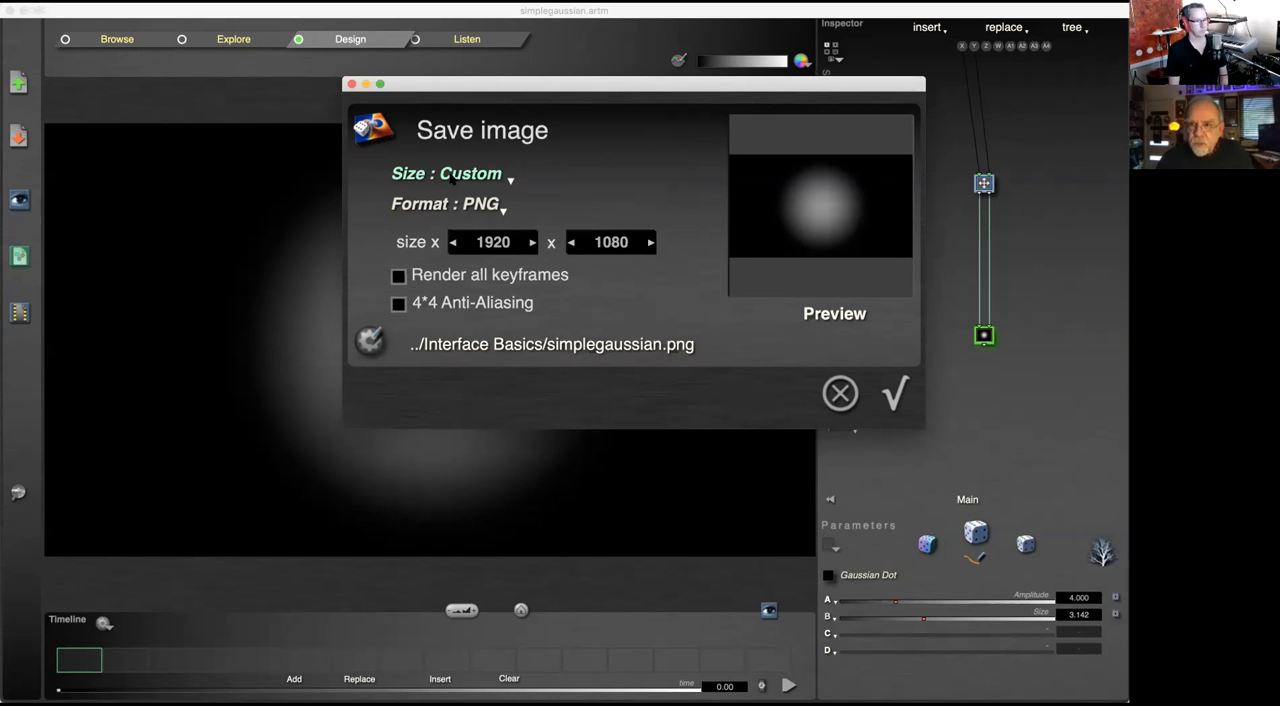
pyautogui.click(452, 176)
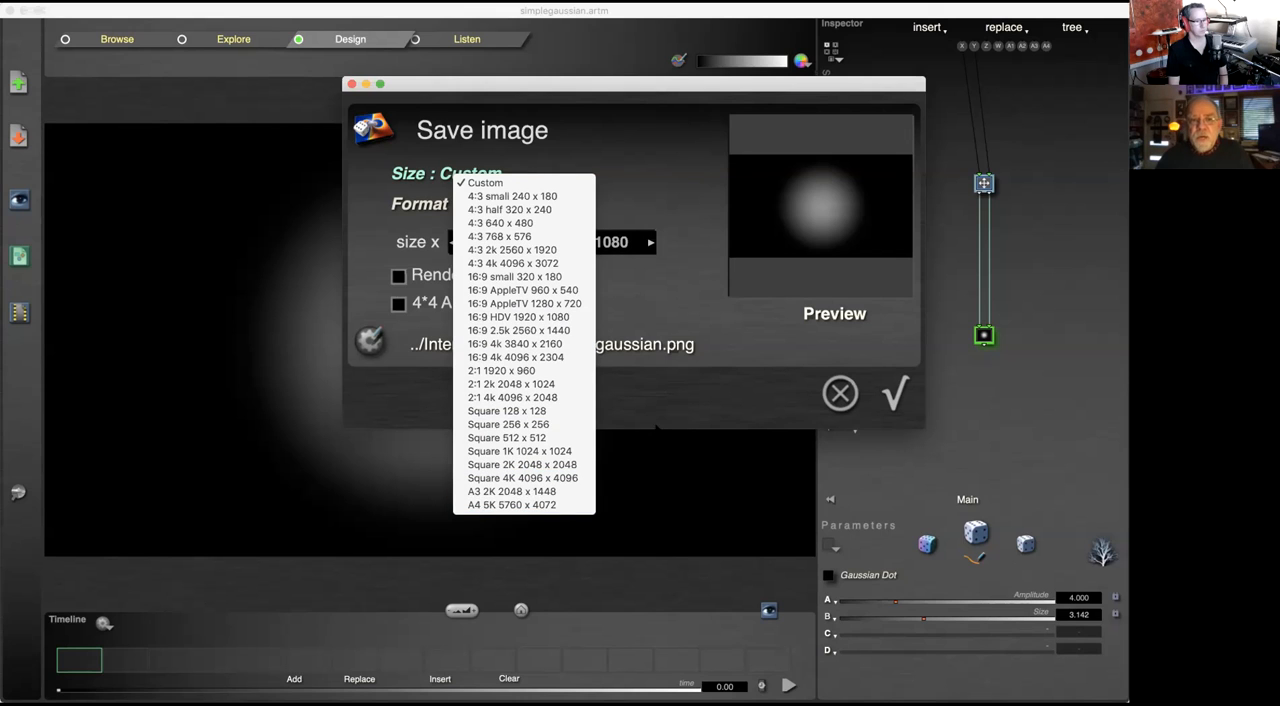
pyautogui.click(697, 286)
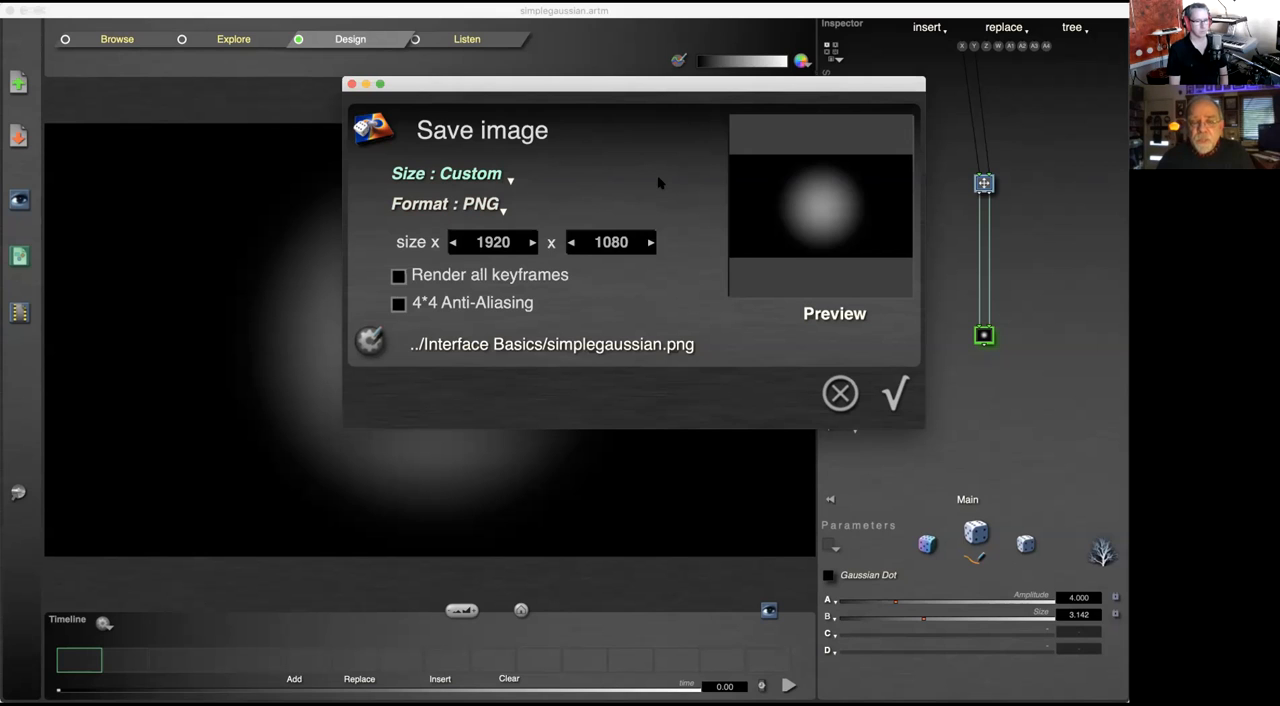
pyautogui.click(502, 177)
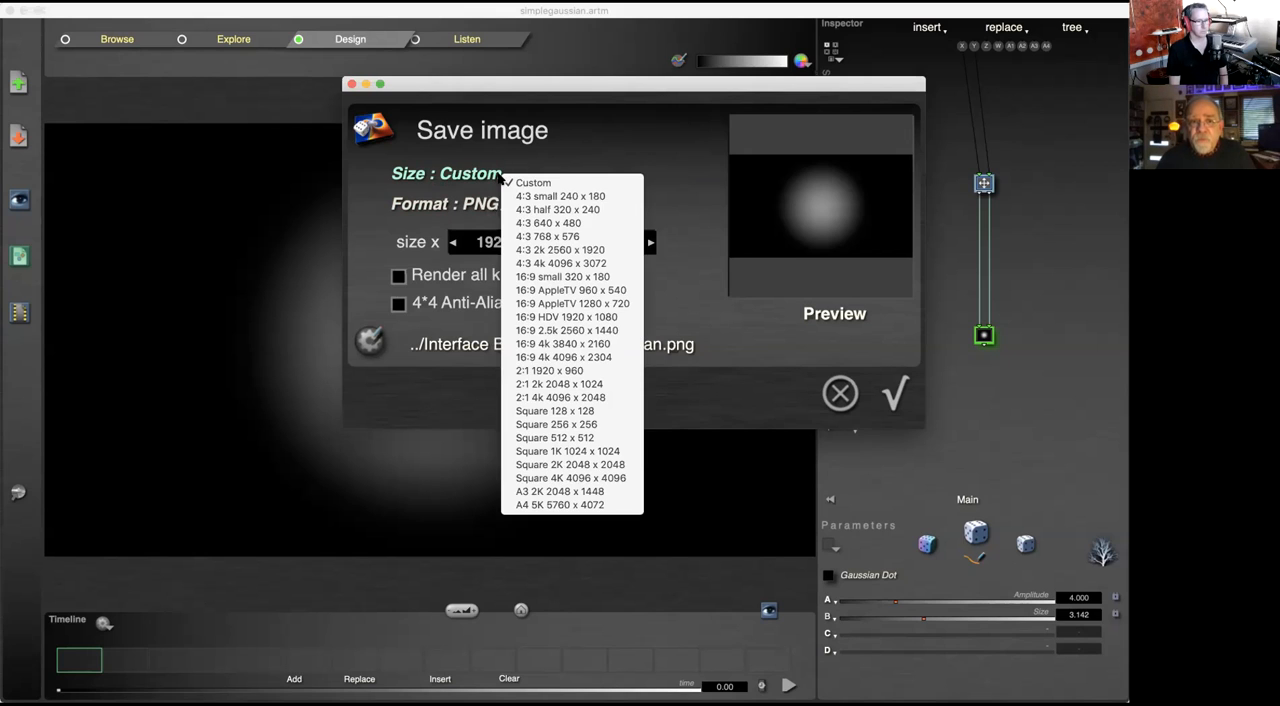
pyautogui.click(646, 111)
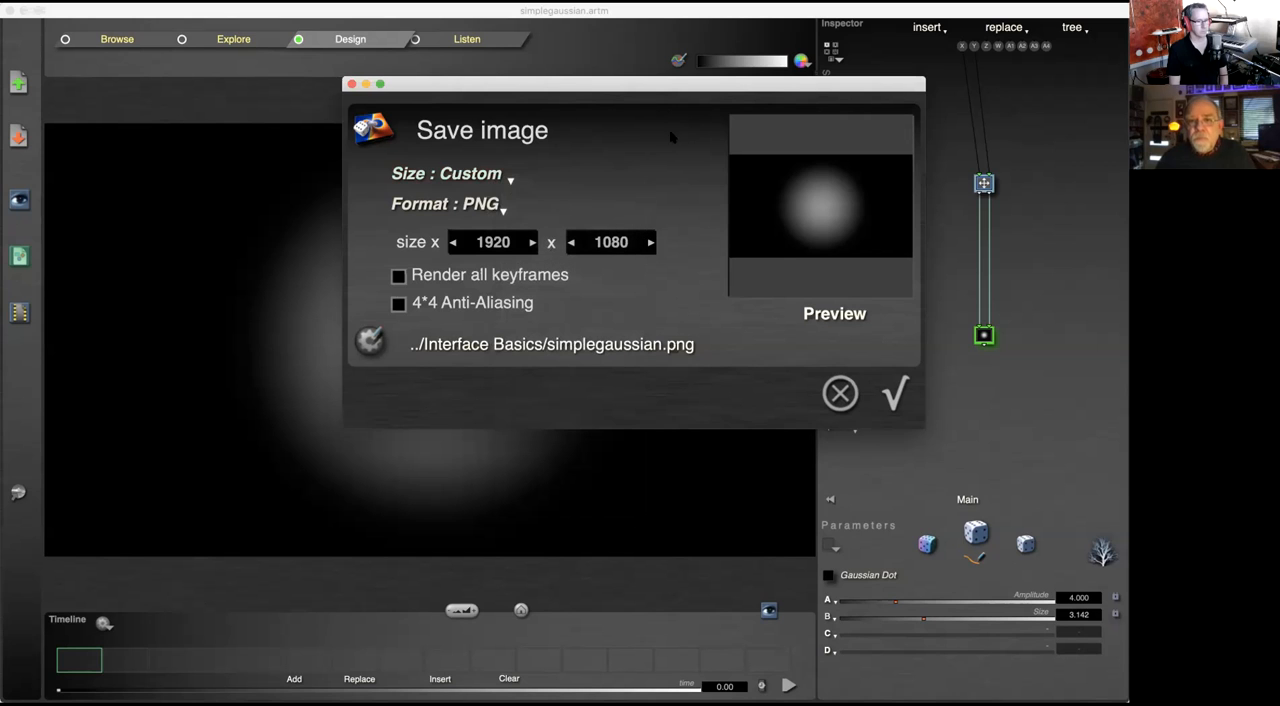
# Step: Try the Square 128 x 128 size preset, and set the image size to 16:9 HDV 1920 x 1080
pyautogui.click(492, 178)
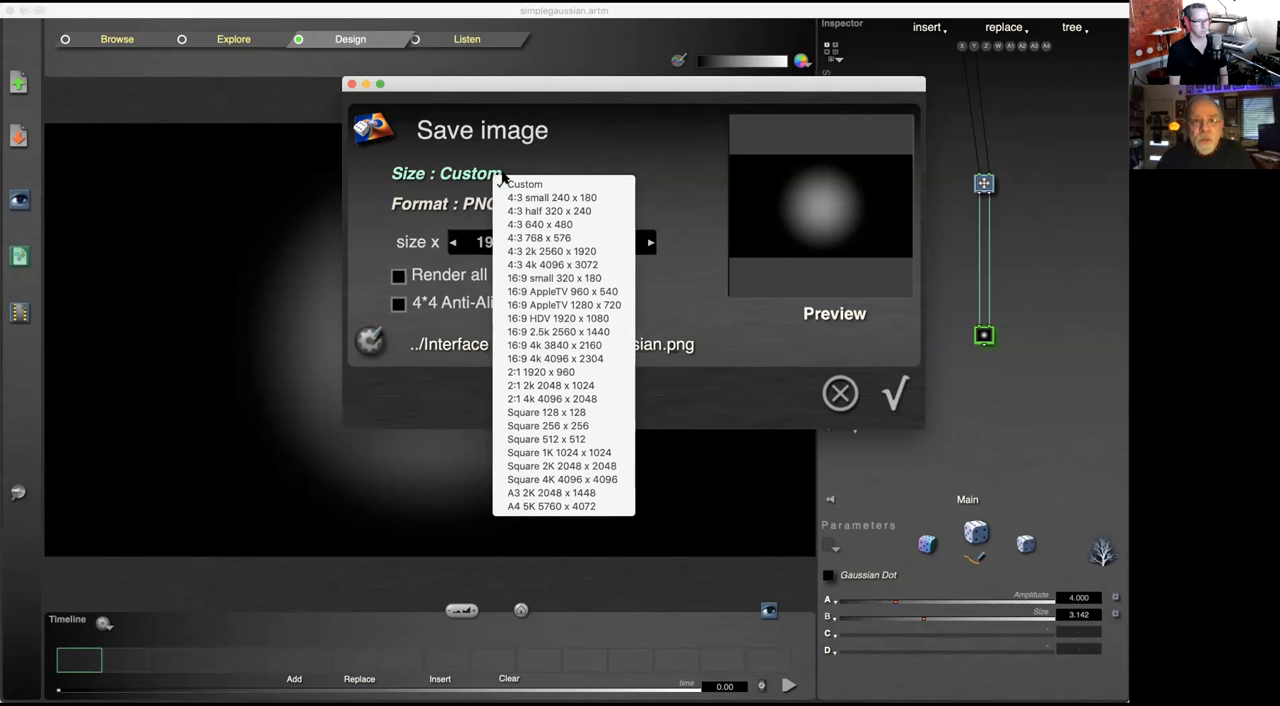
pyautogui.click(546, 412)
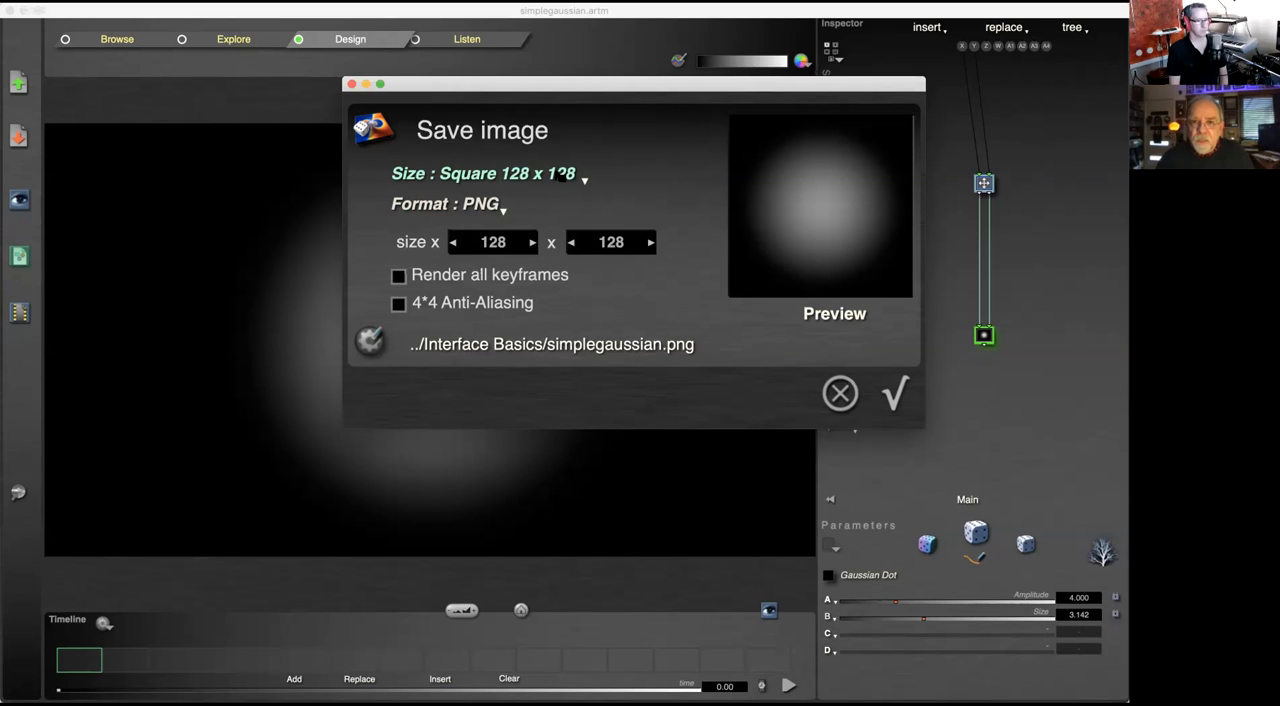
pyautogui.click(561, 176)
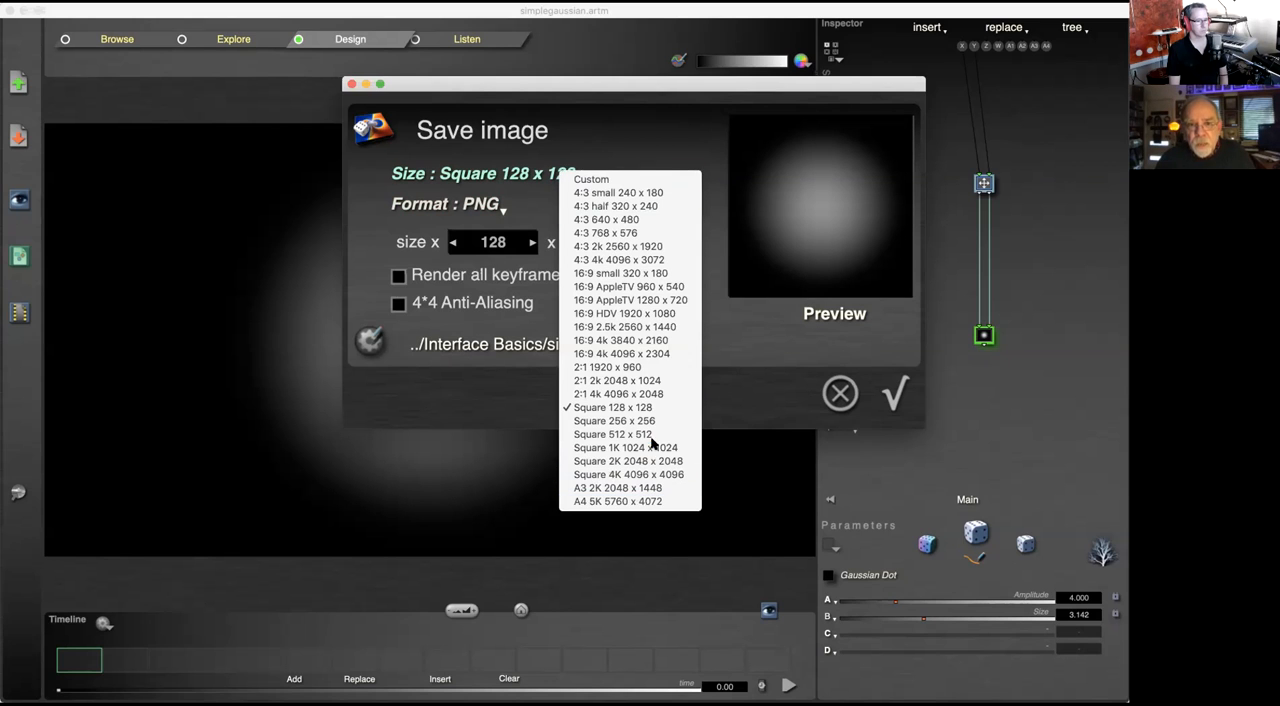
pyautogui.click(663, 316)
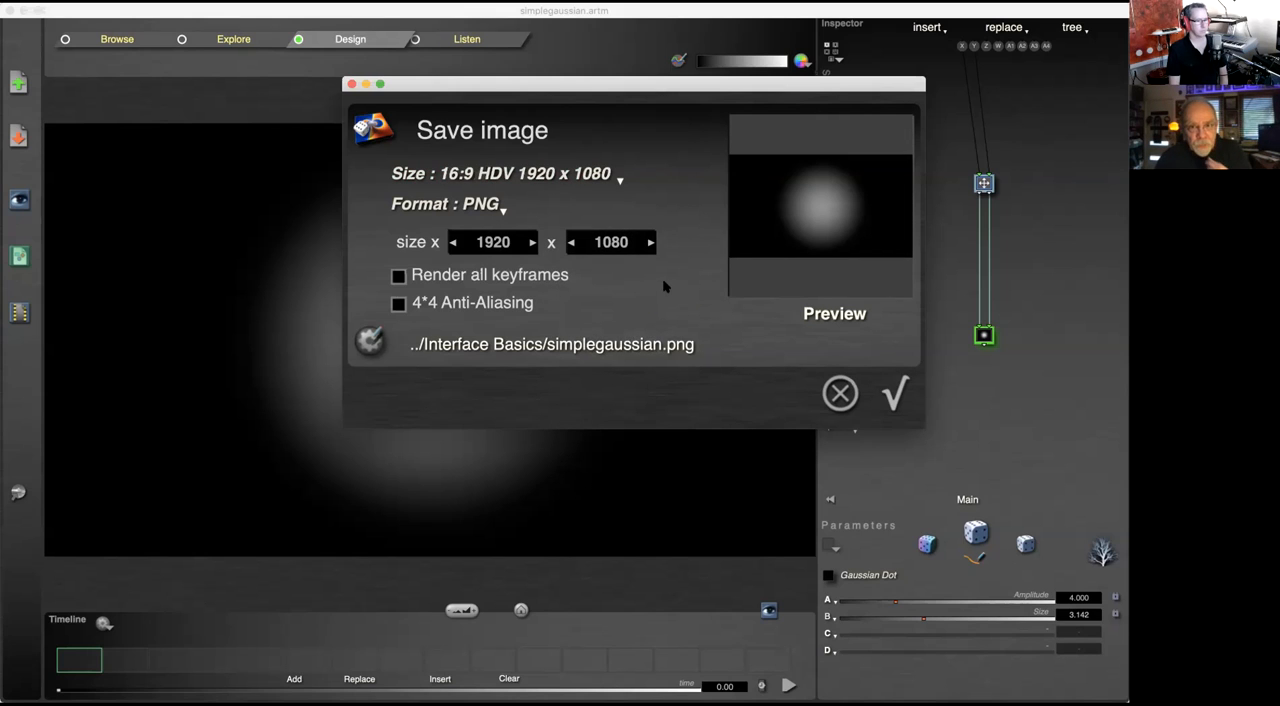
# Step: Switch the image size preset to Custom and back to 16:9 HDV 1920 x 1080
pyautogui.click(619, 177)
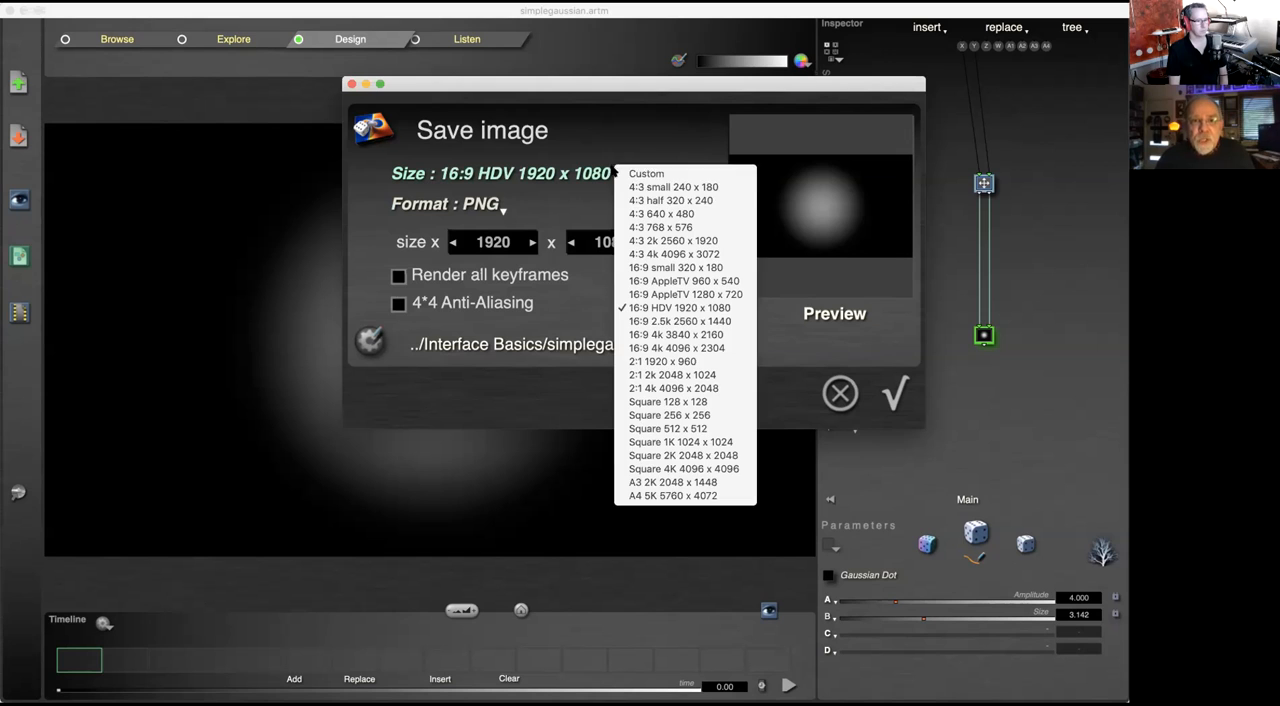
pyautogui.click(676, 174)
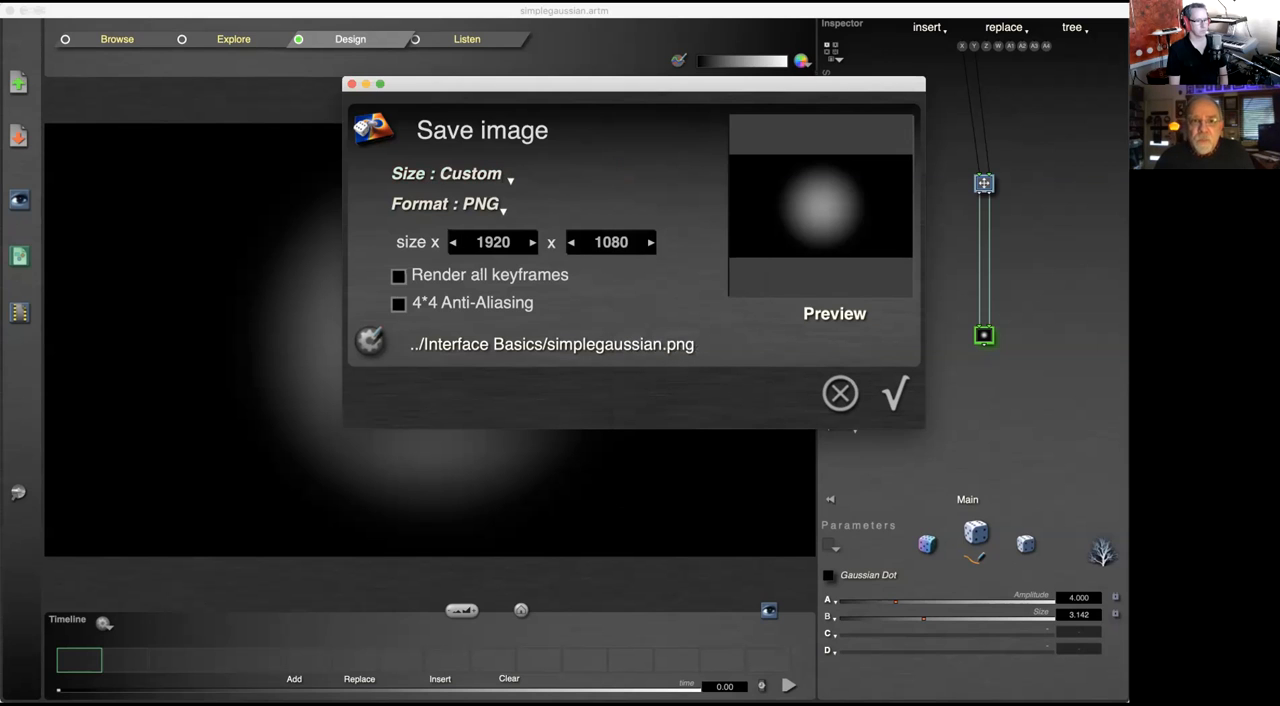
pyautogui.click(506, 178)
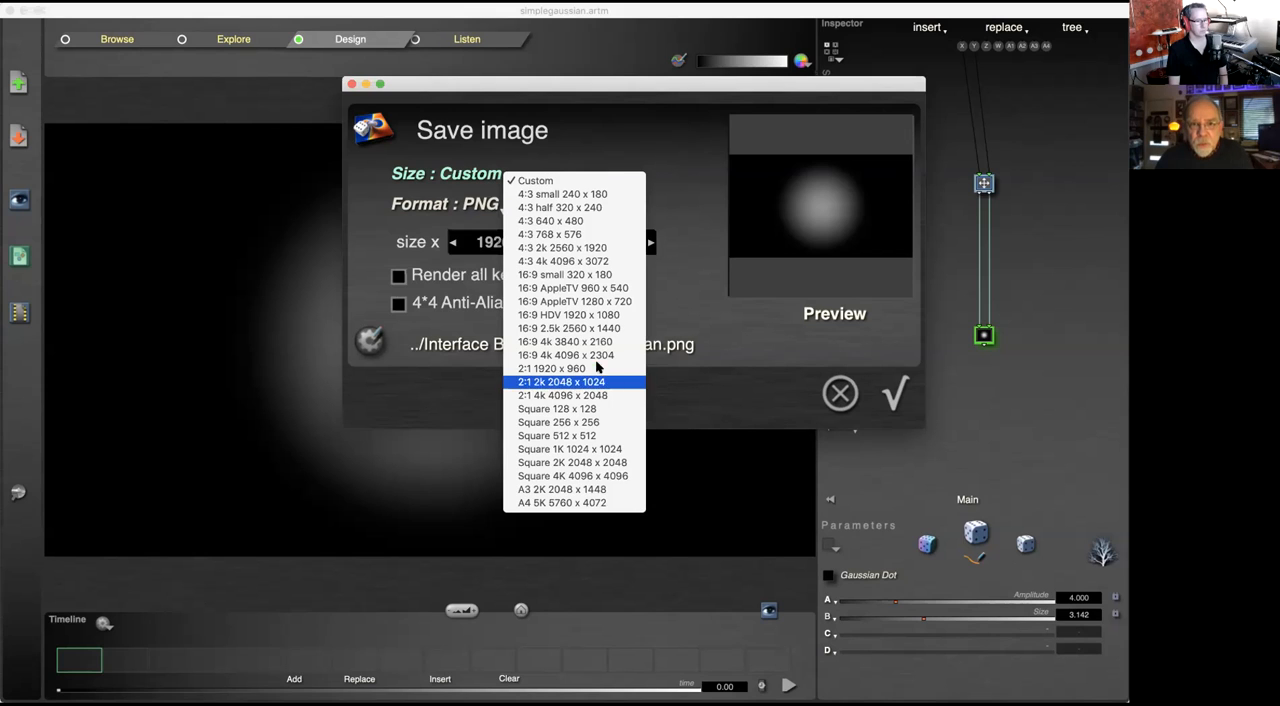
pyautogui.click(599, 314)
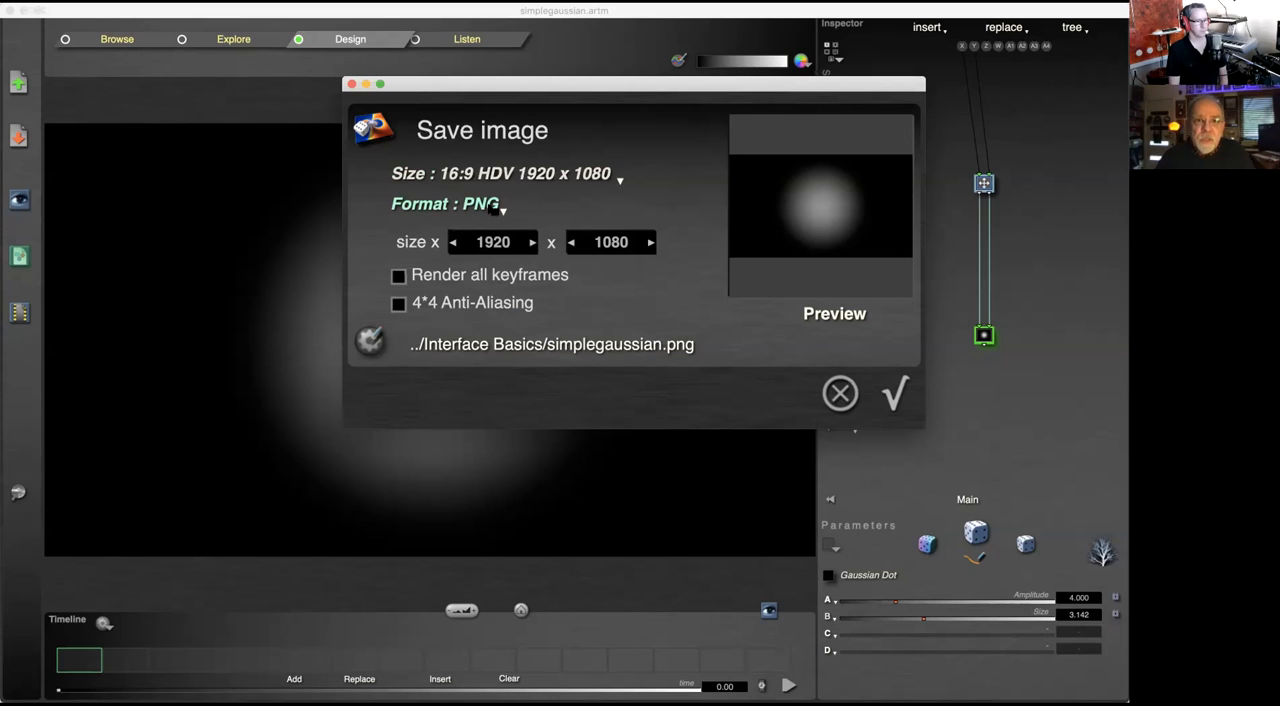
# Step: Review the file formats available for the saved image, keeping PNG
pyautogui.click(487, 206)
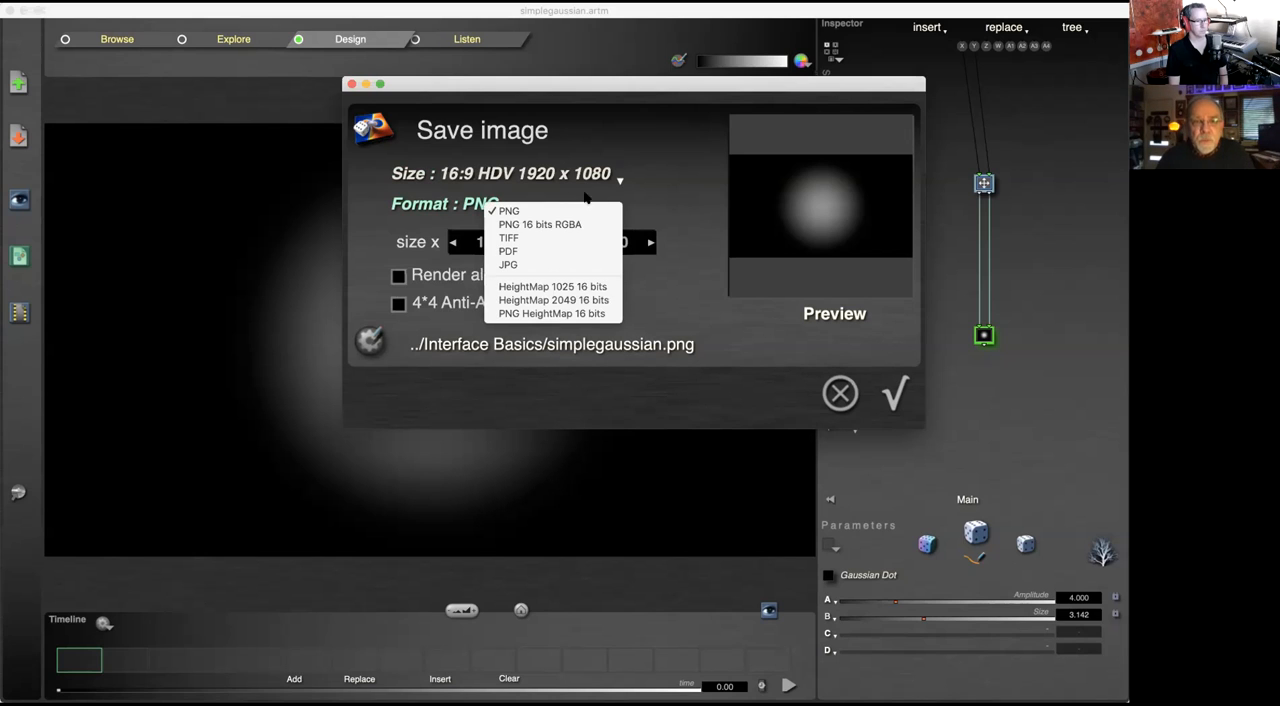
pyautogui.click(651, 148)
pyautogui.click(486, 203)
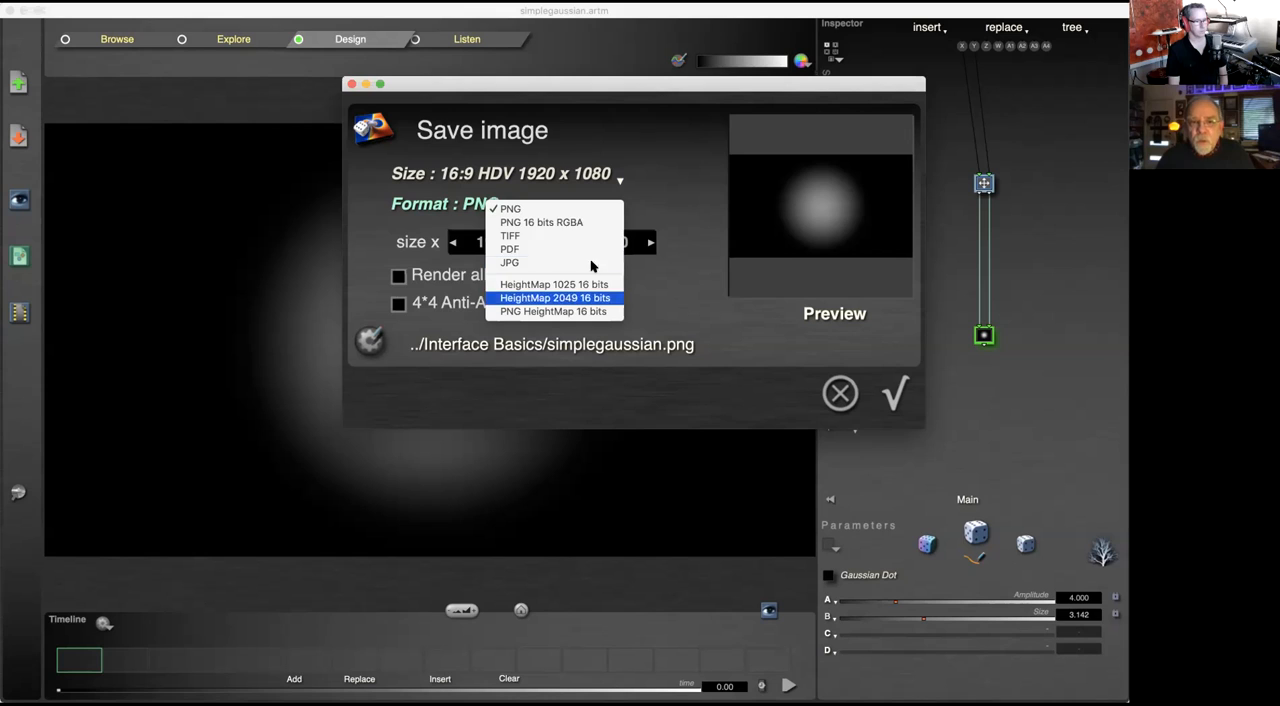
pyautogui.click(674, 136)
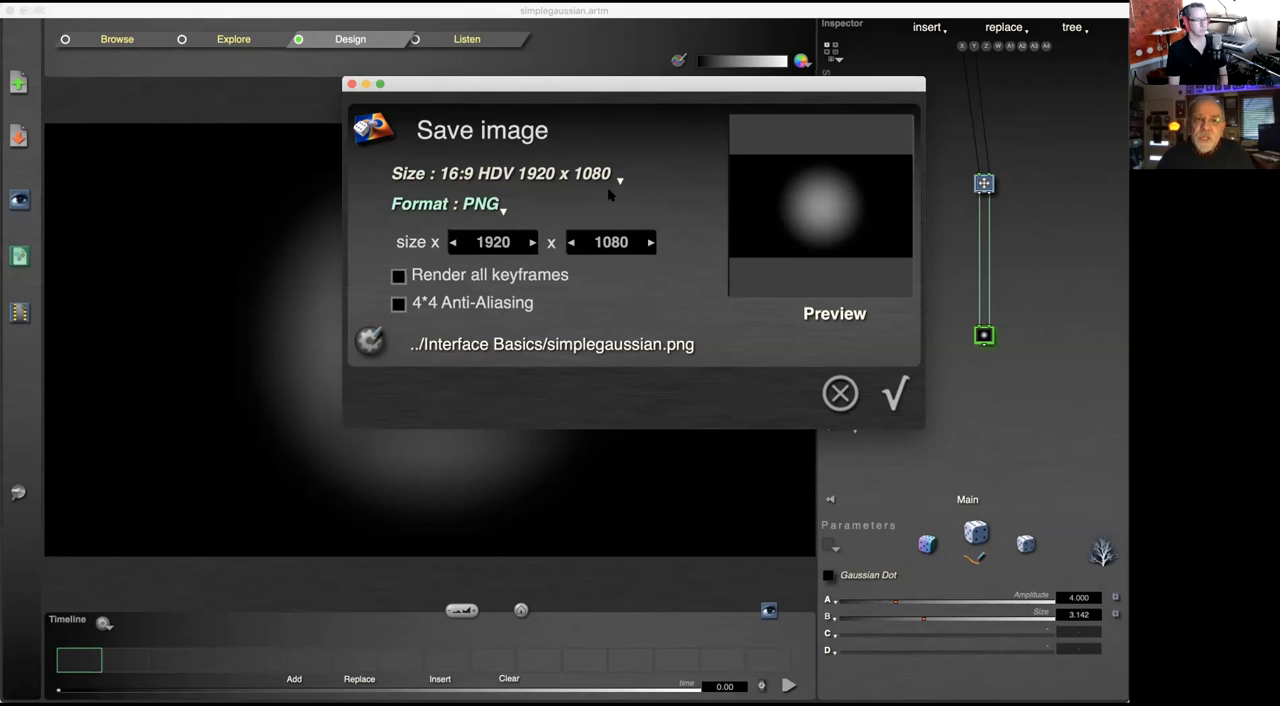
# Step: Save the image as simplegaussian.png in the Interface Basics folder, in PNG format at 16:9 HDV 1920 x 1080
pyautogui.click(463, 207)
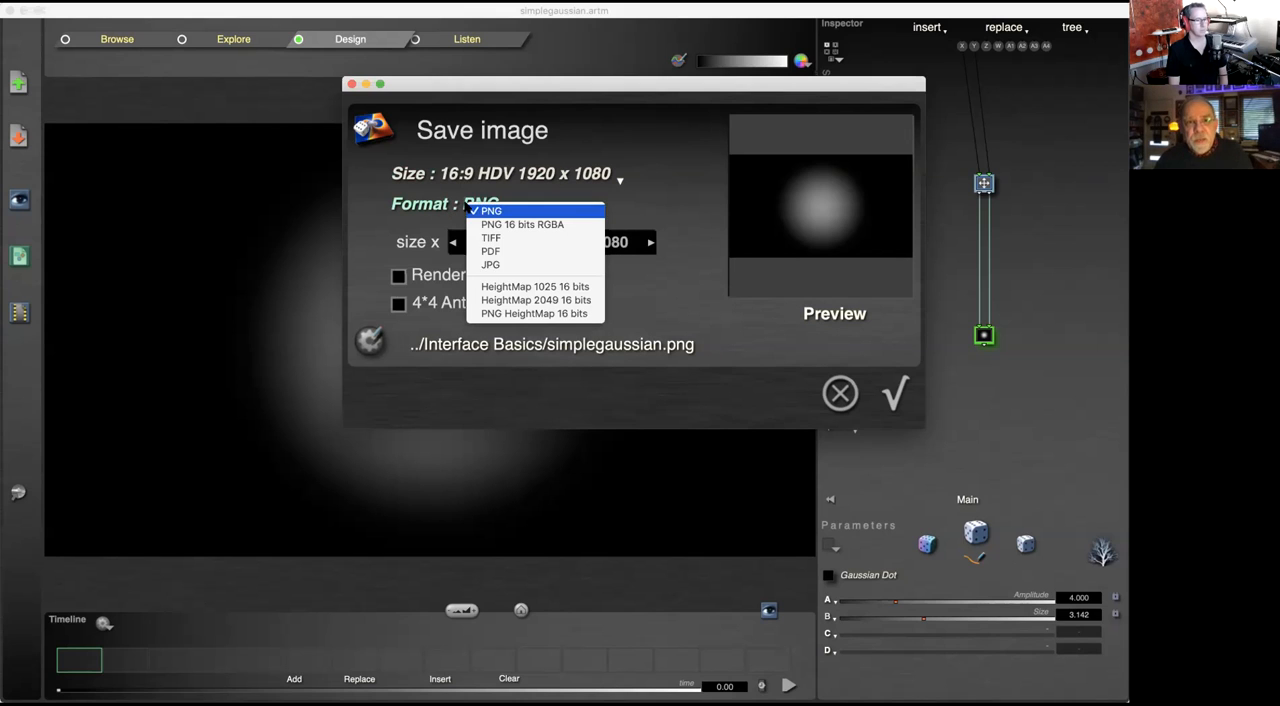
pyautogui.click(686, 158)
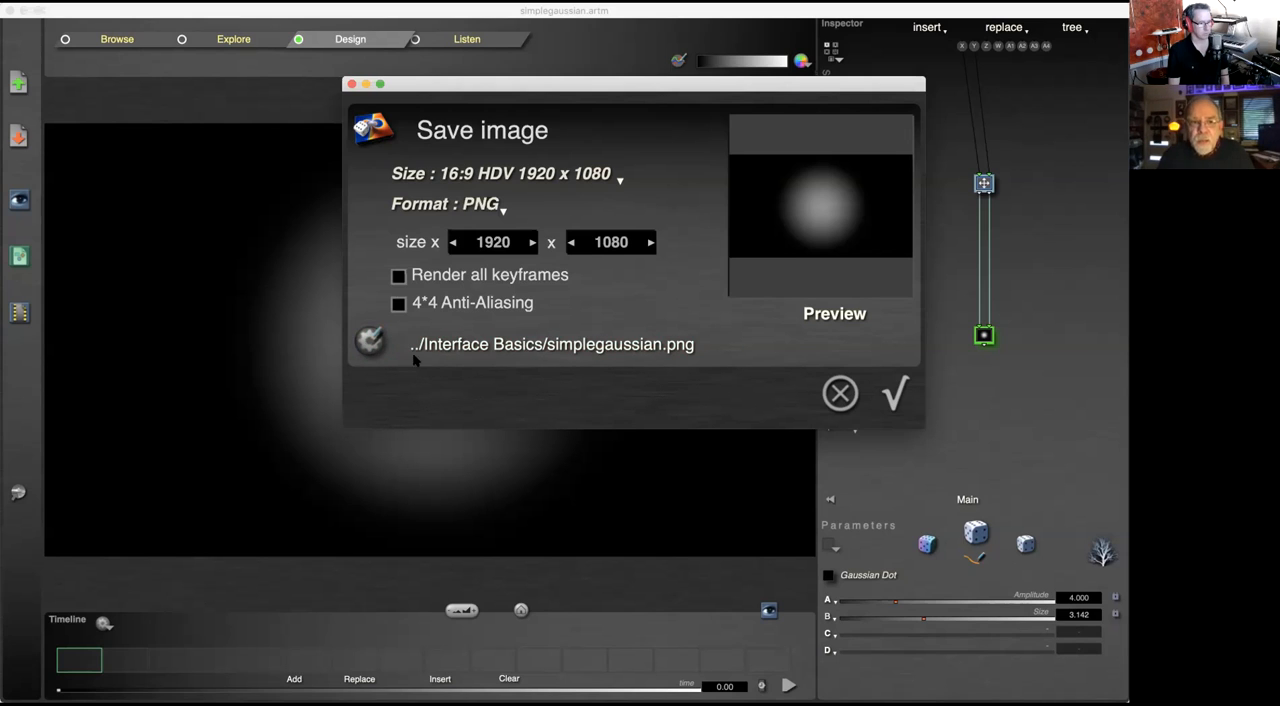
pyautogui.click(370, 343)
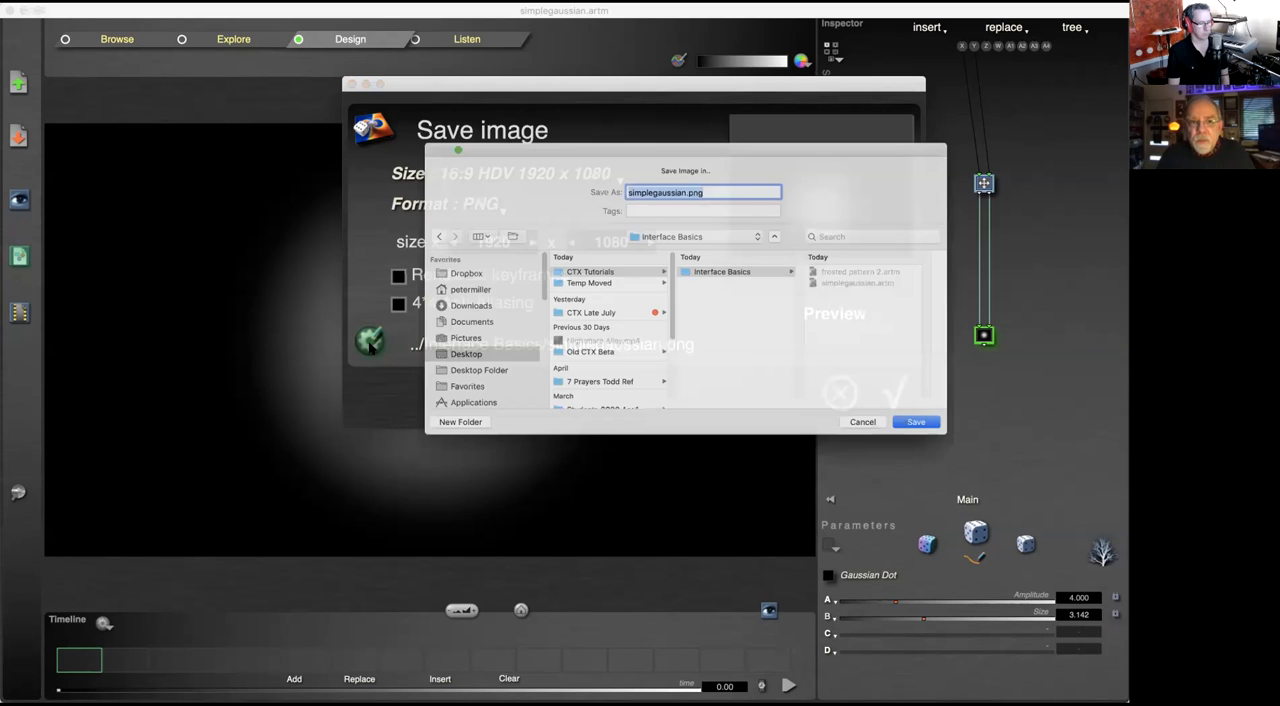
pyautogui.click(686, 181)
pyautogui.click(884, 440)
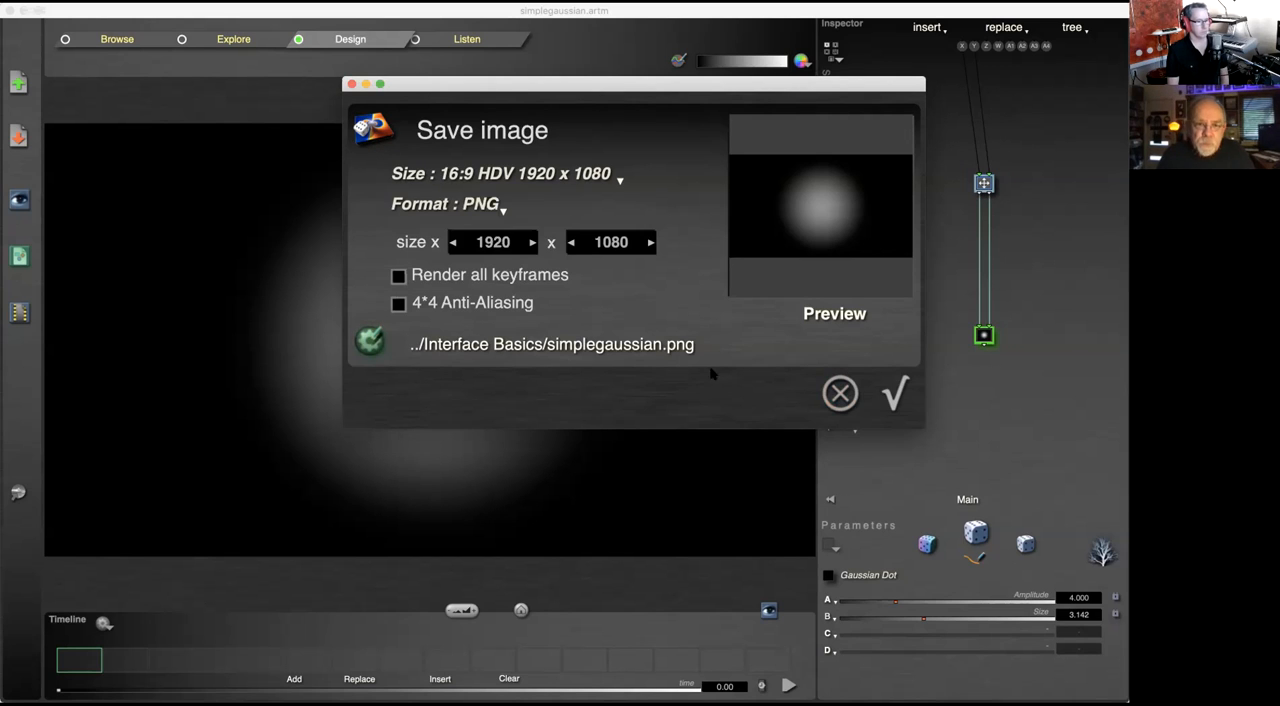
pyautogui.click(895, 393)
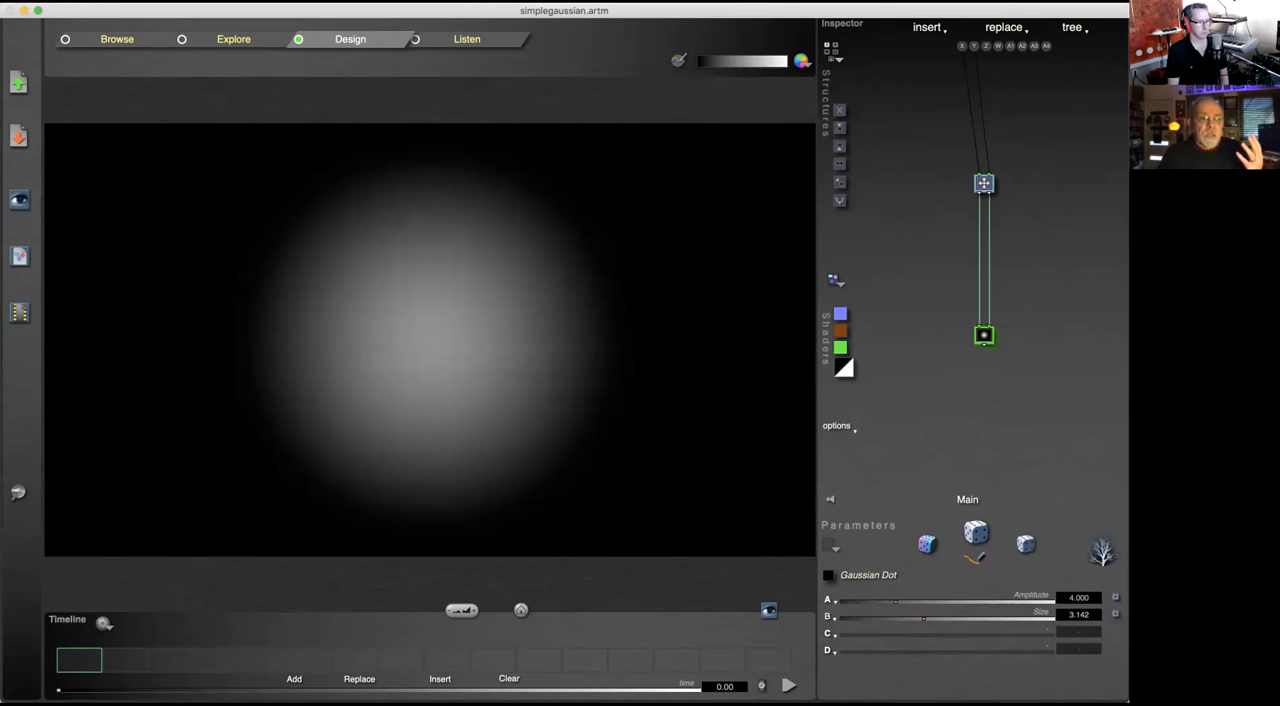
# Step: Open the movie rendering options and review the available output modes, keeping Movie
pyautogui.click(18, 313)
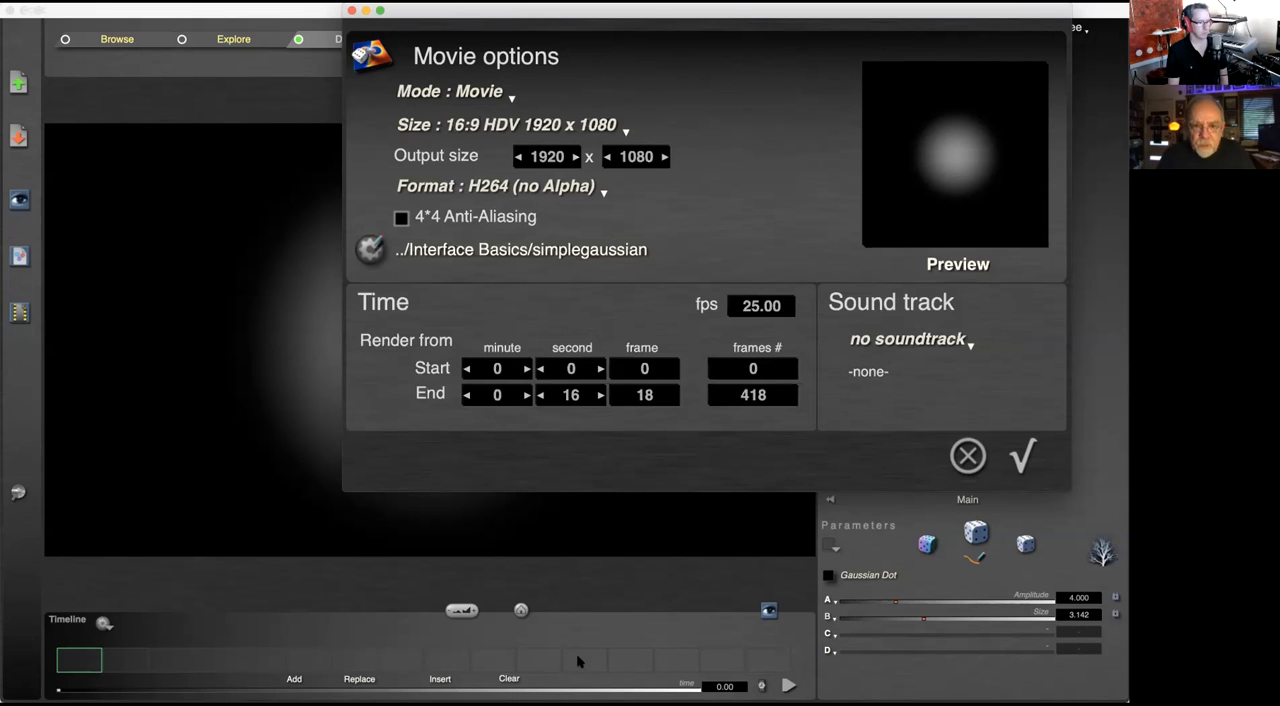
pyautogui.click(1022, 456)
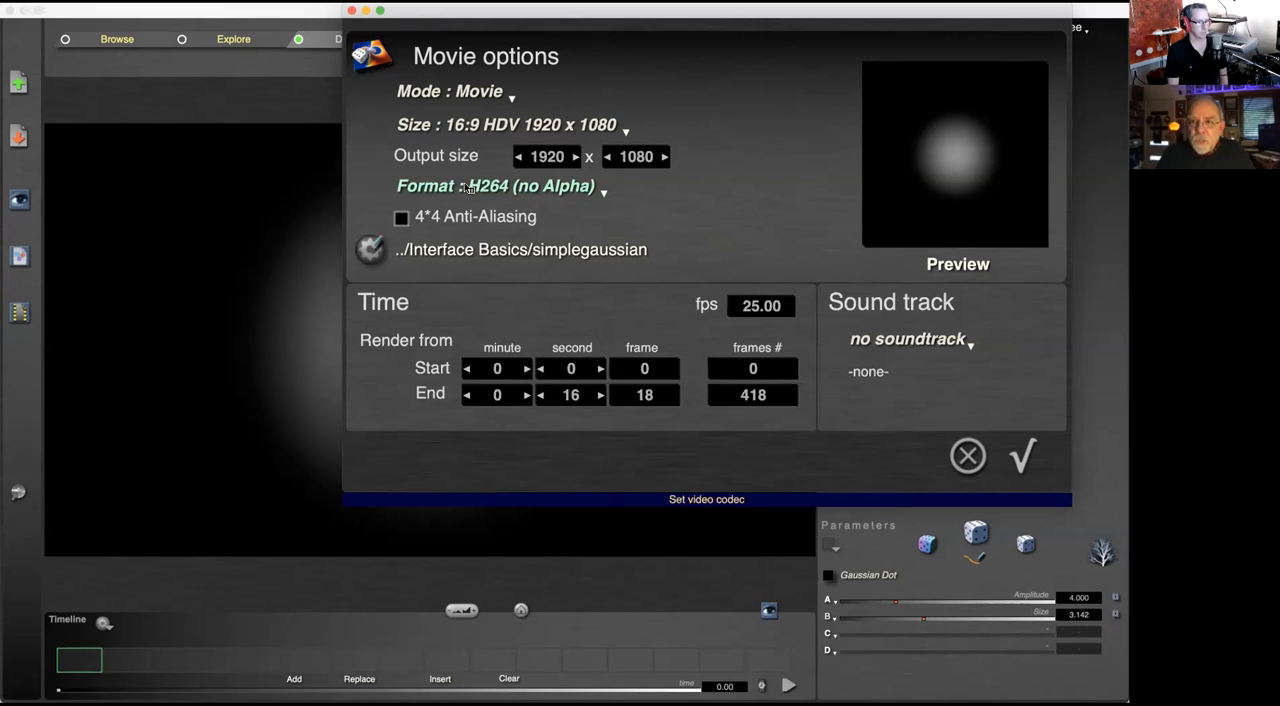
pyautogui.click(492, 100)
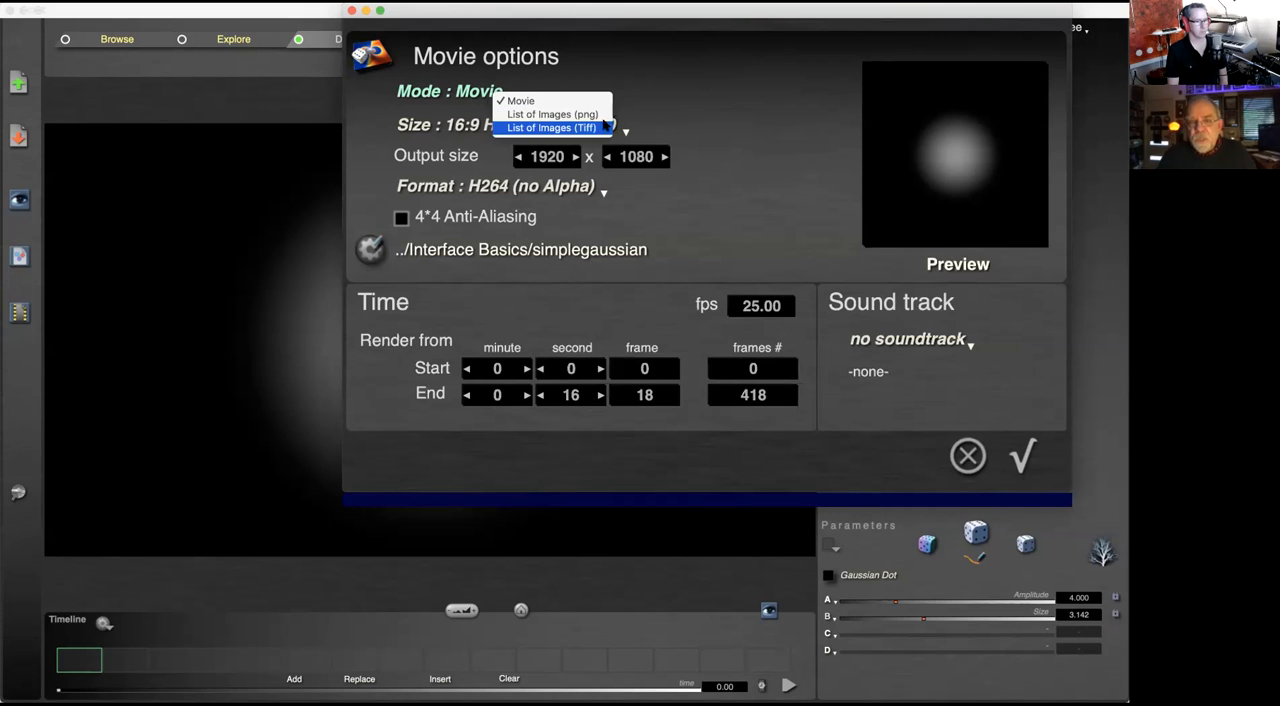
pyautogui.click(726, 103)
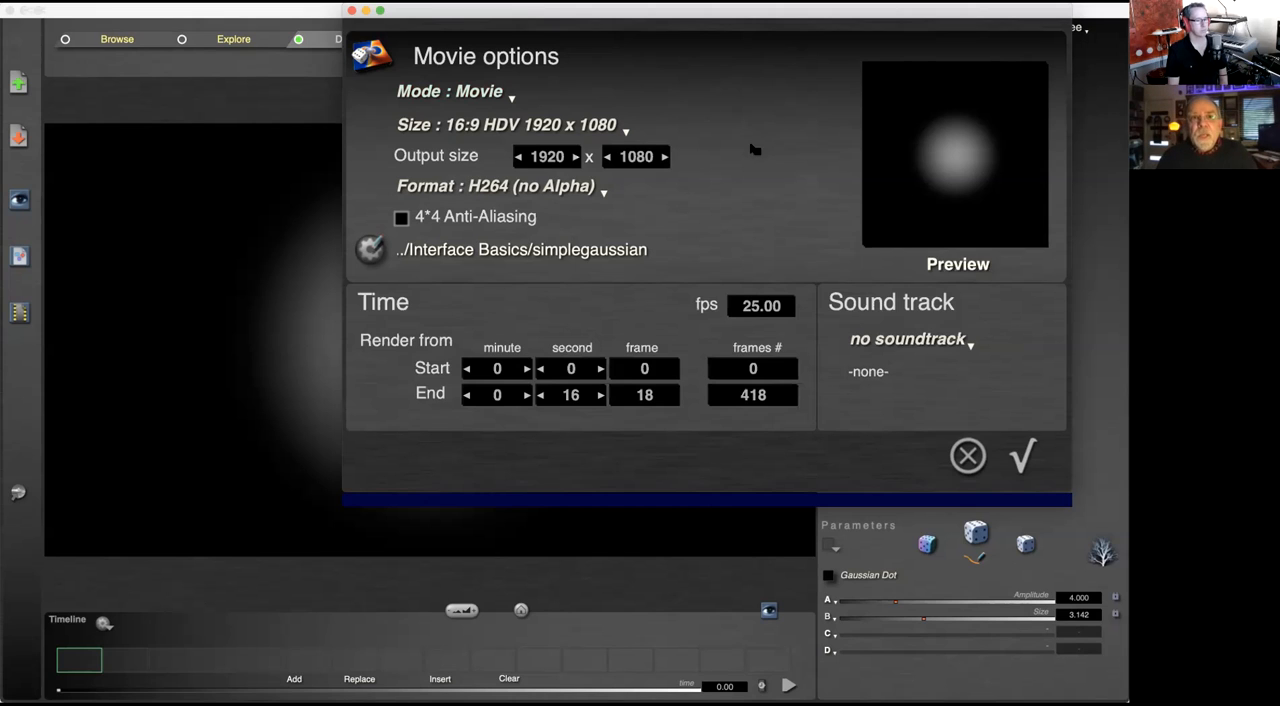
# Step: Review the size presets available for the movie, keeping 16:9 HDV 1920 x 1080
pyautogui.click(541, 126)
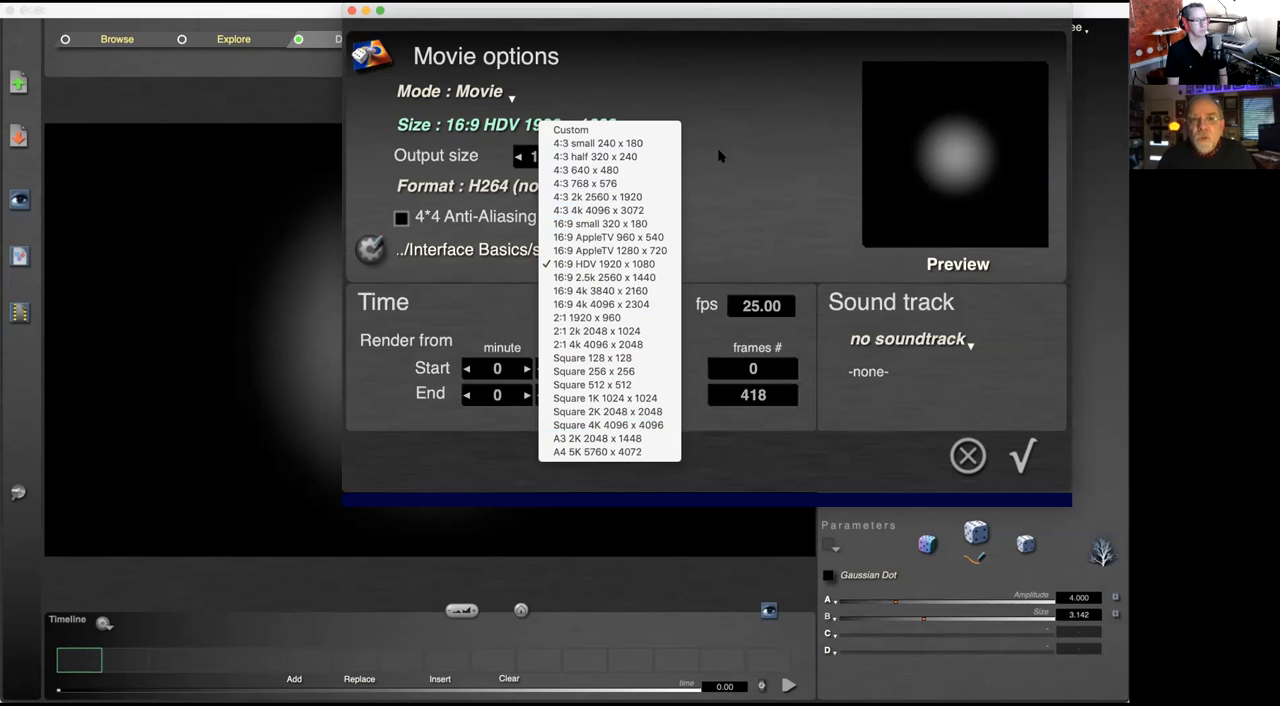
pyautogui.click(768, 124)
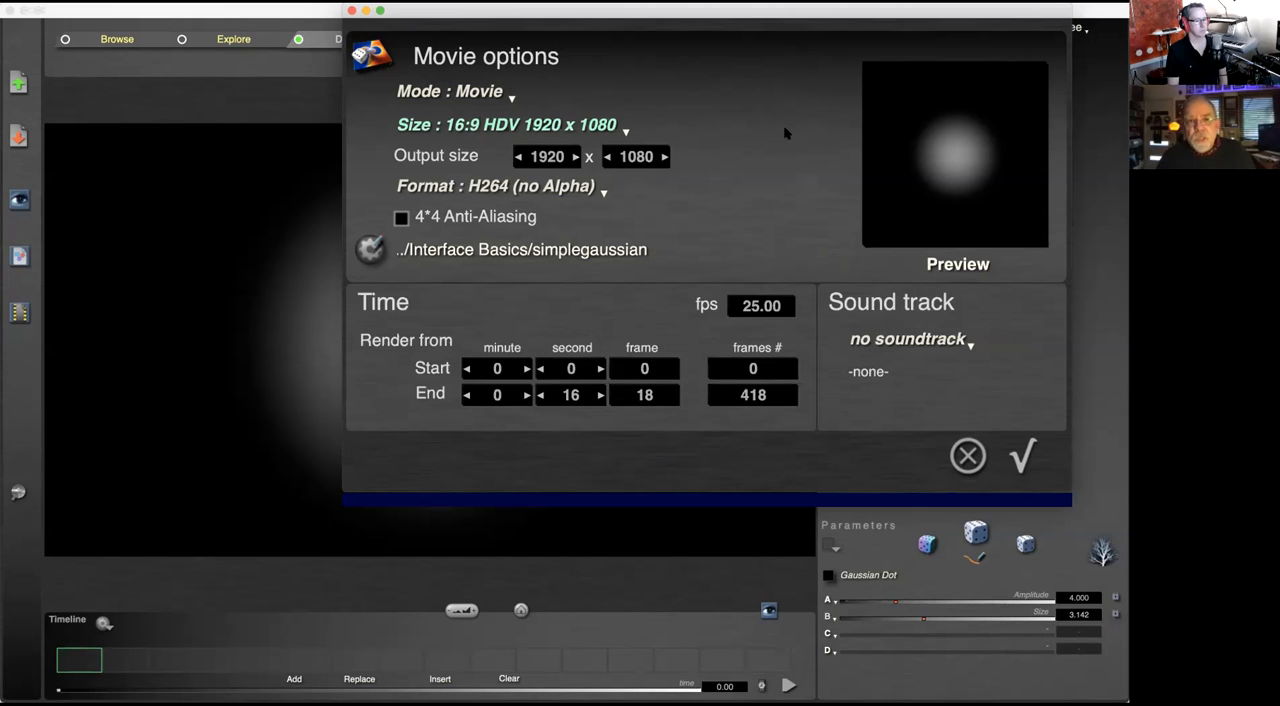
pyautogui.click(591, 116)
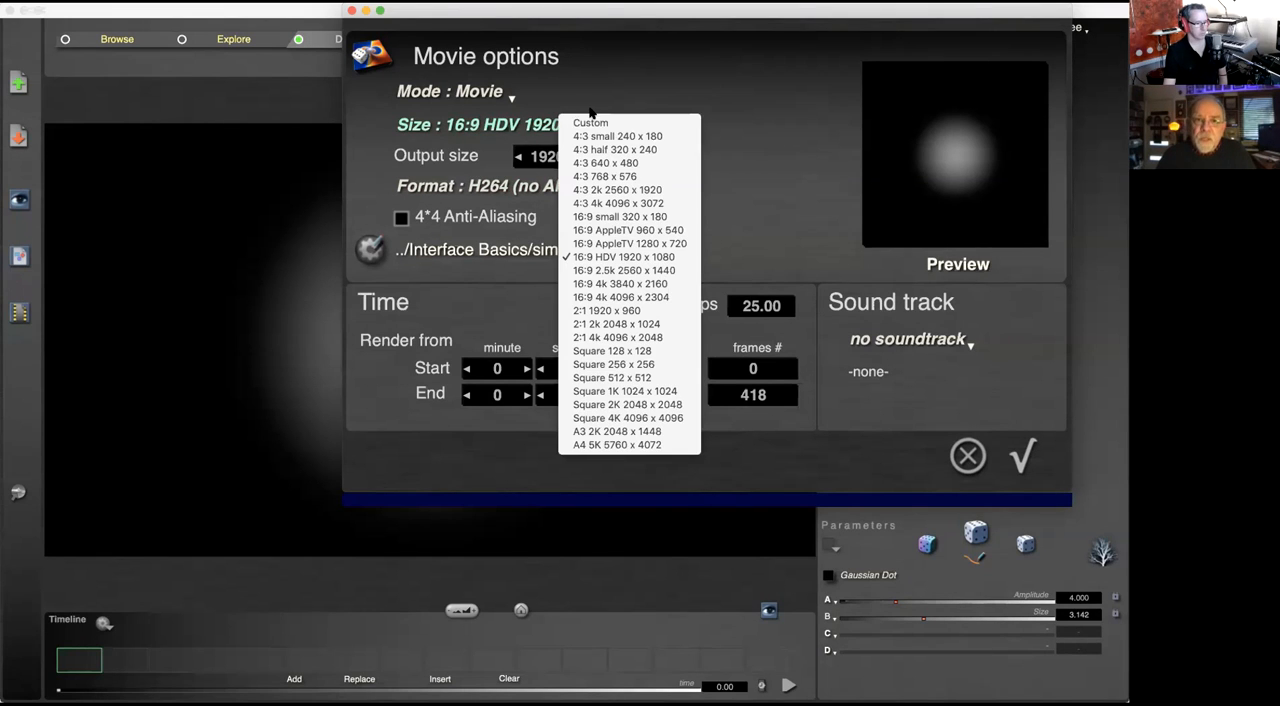
pyautogui.click(755, 175)
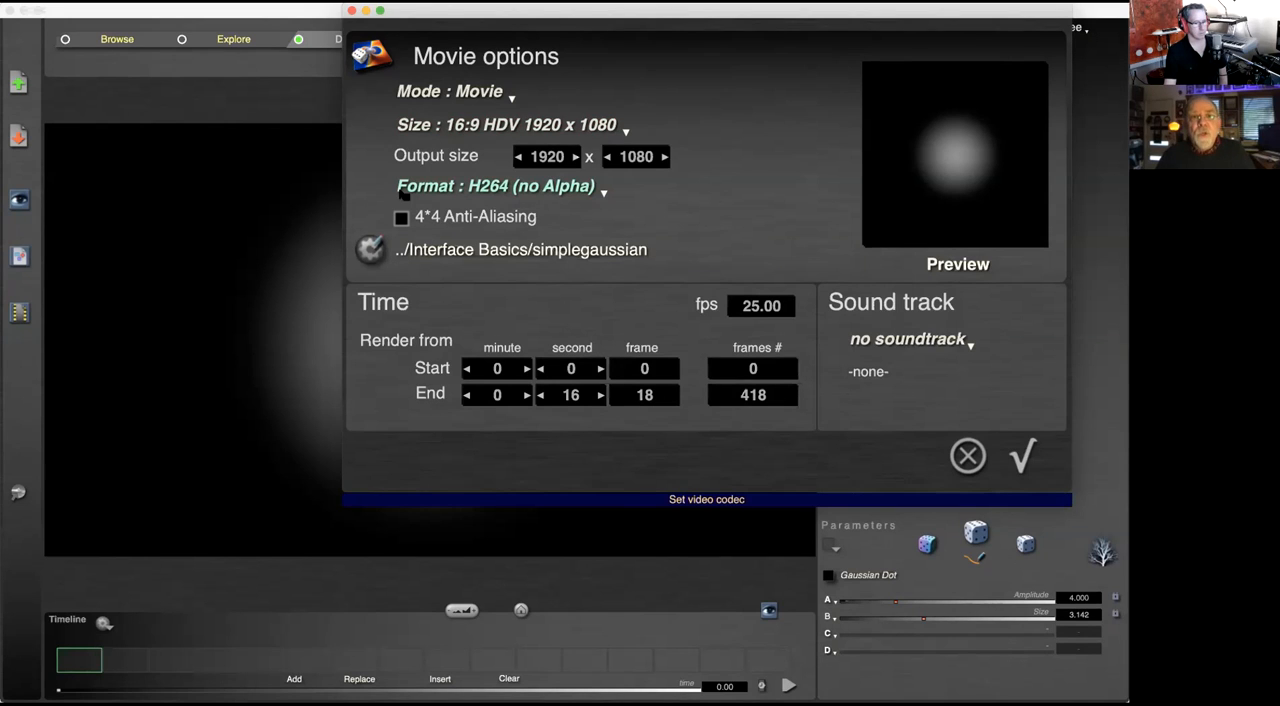
# Step: Review the movie's video codecs, keeping H264 (no Alpha), and check its destination folder and file name without changing them
pyautogui.click(505, 190)
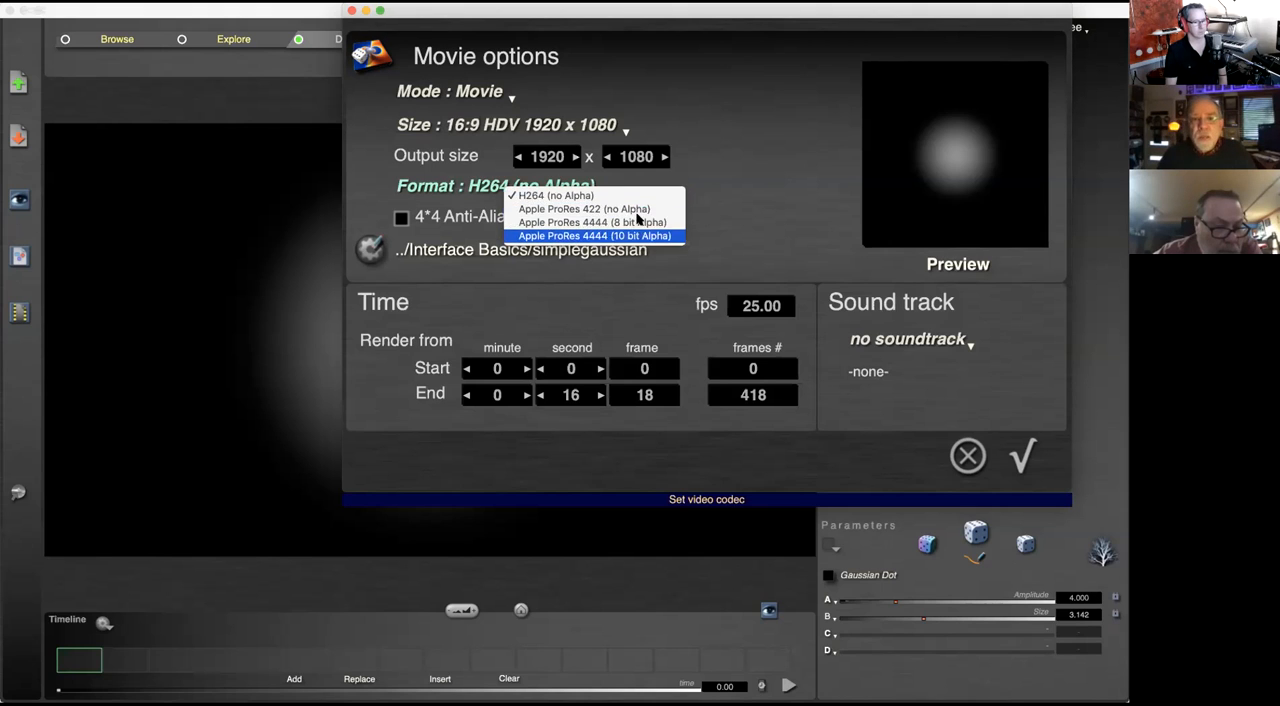
pyautogui.click(768, 184)
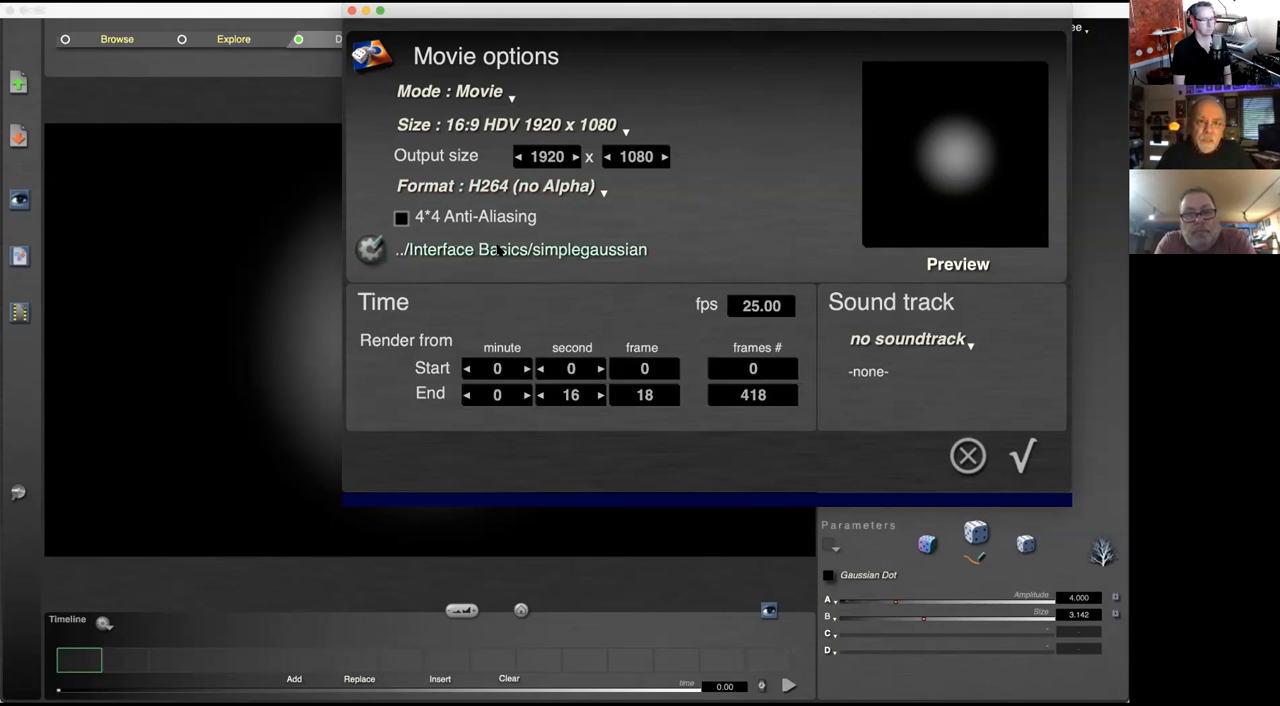
pyautogui.click(401, 250)
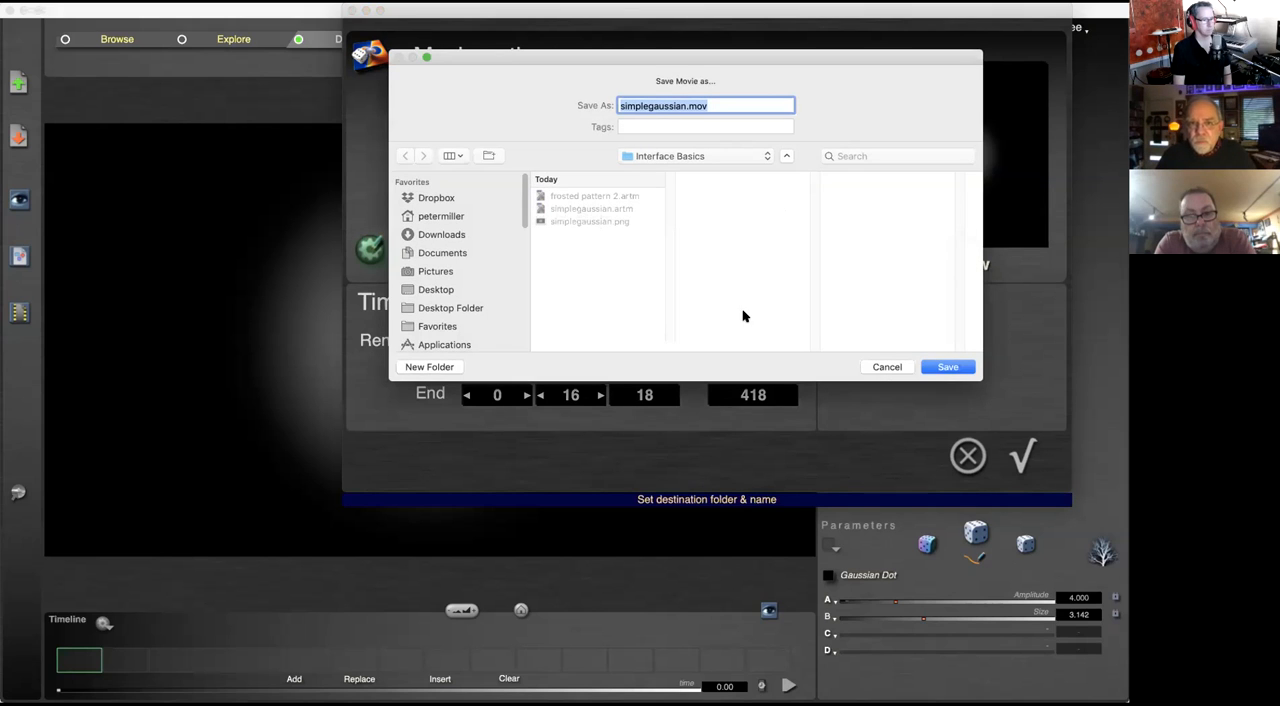
pyautogui.click(887, 366)
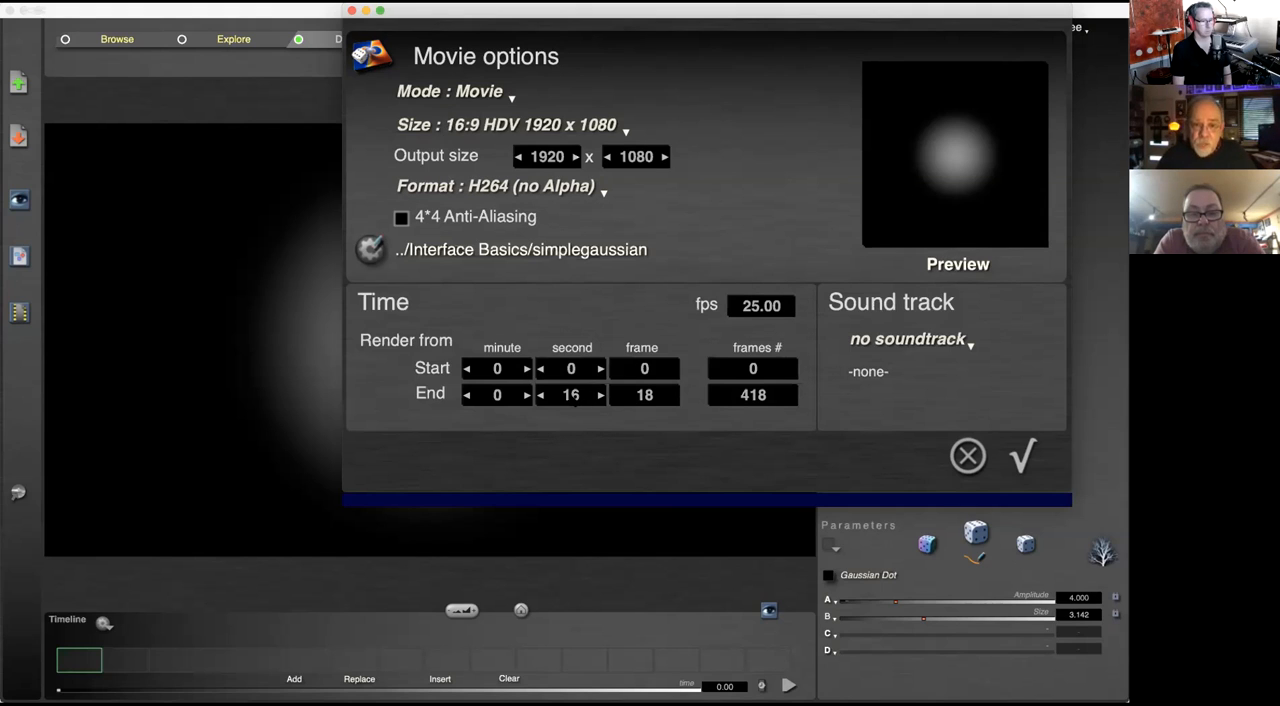
# Step: Set the seconds value of the movie's render start time to 10
pyautogui.click(572, 395)
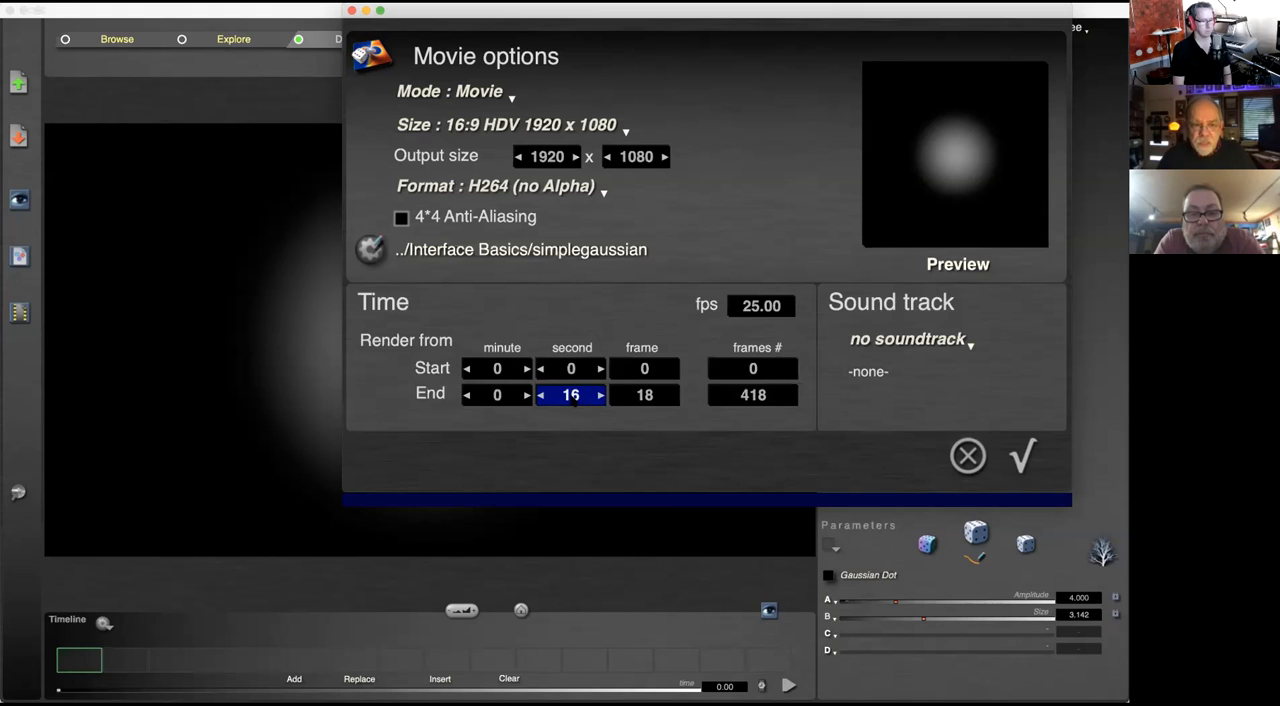
pyautogui.moveTo(574, 395); pyautogui.dragTo(597, 252)
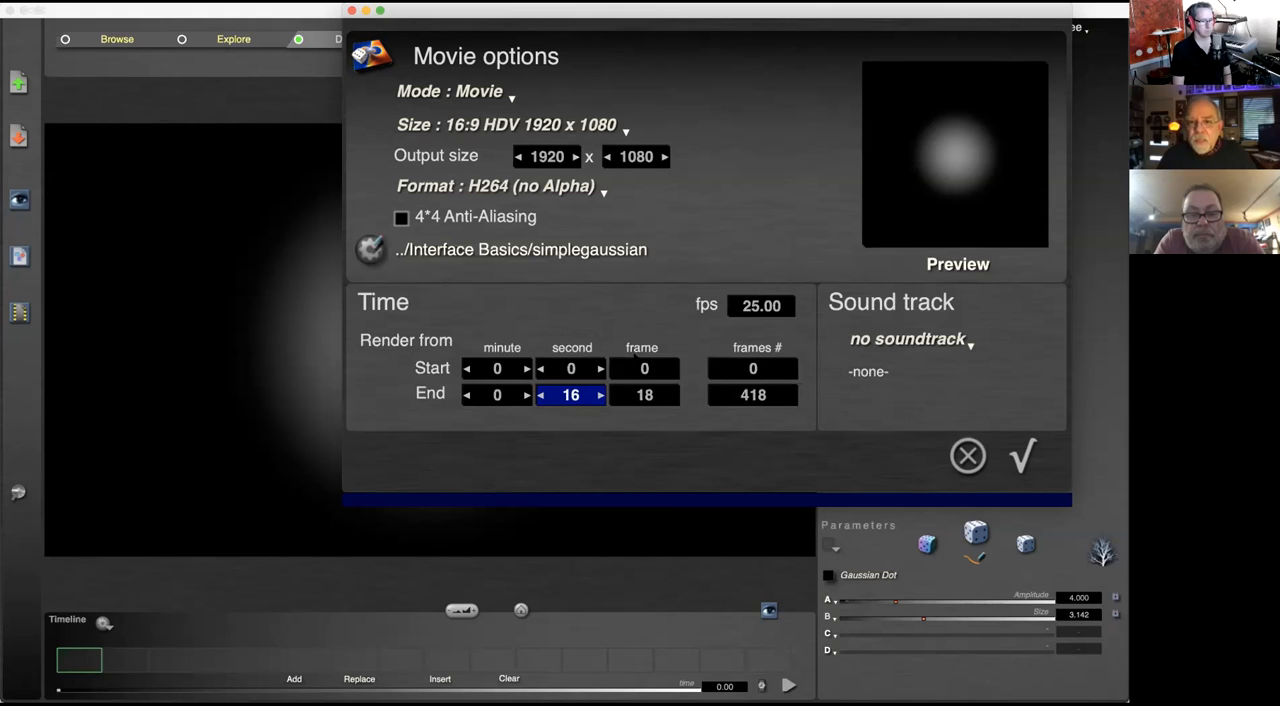
pyautogui.click(571, 368)
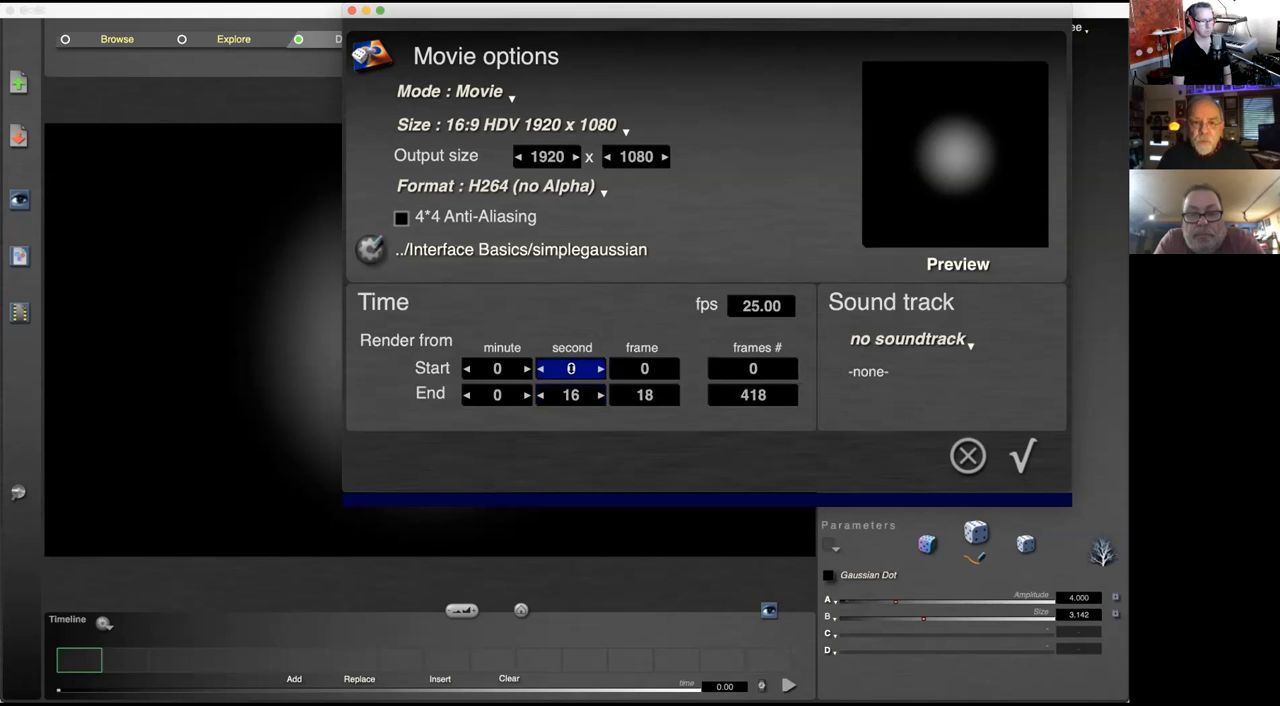
pyautogui.write('10..')
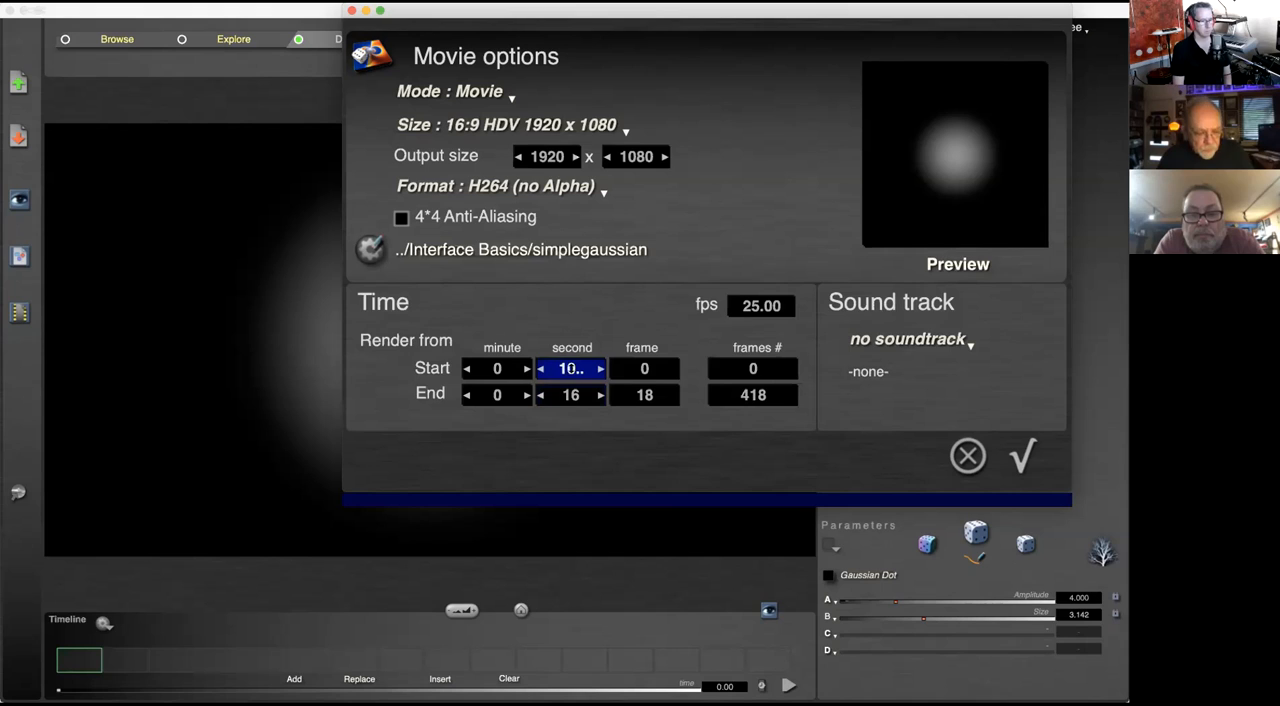
pyautogui.press('Tab')
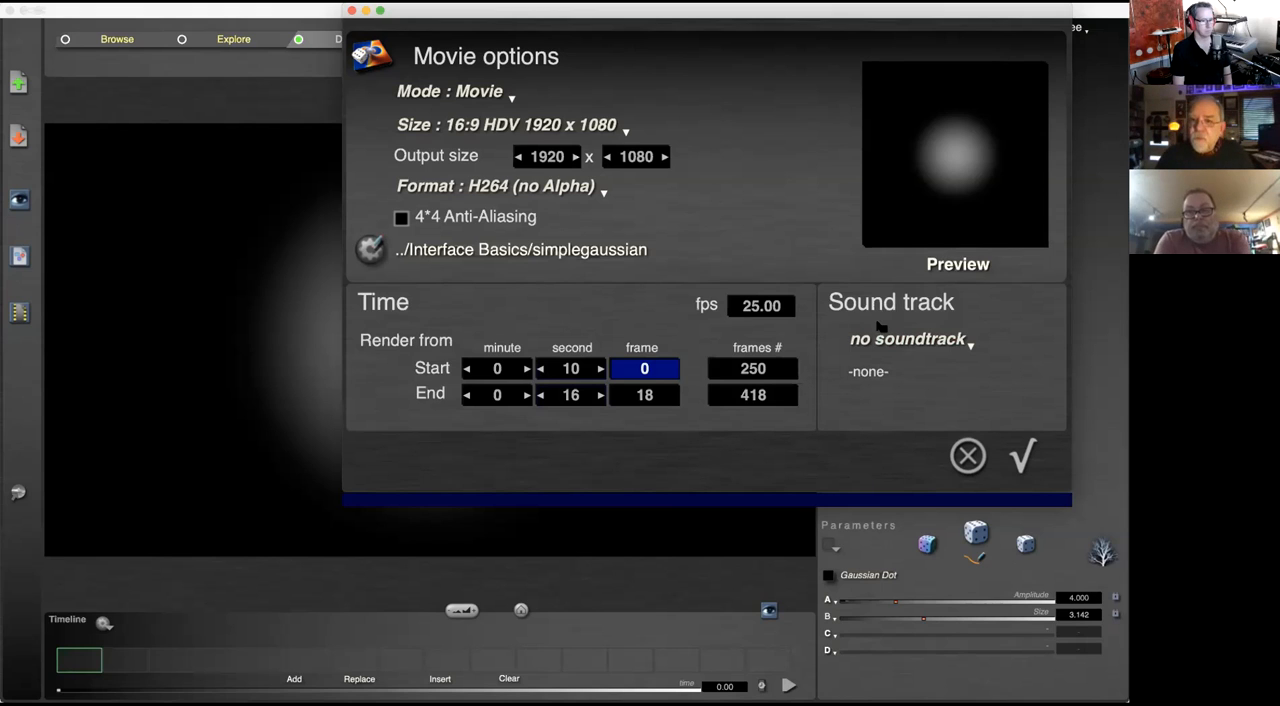
# Step: Review the soundtrack options for the movie, keeping no soundtrack, and cancel the movie options without rendering
pyautogui.click(920, 342)
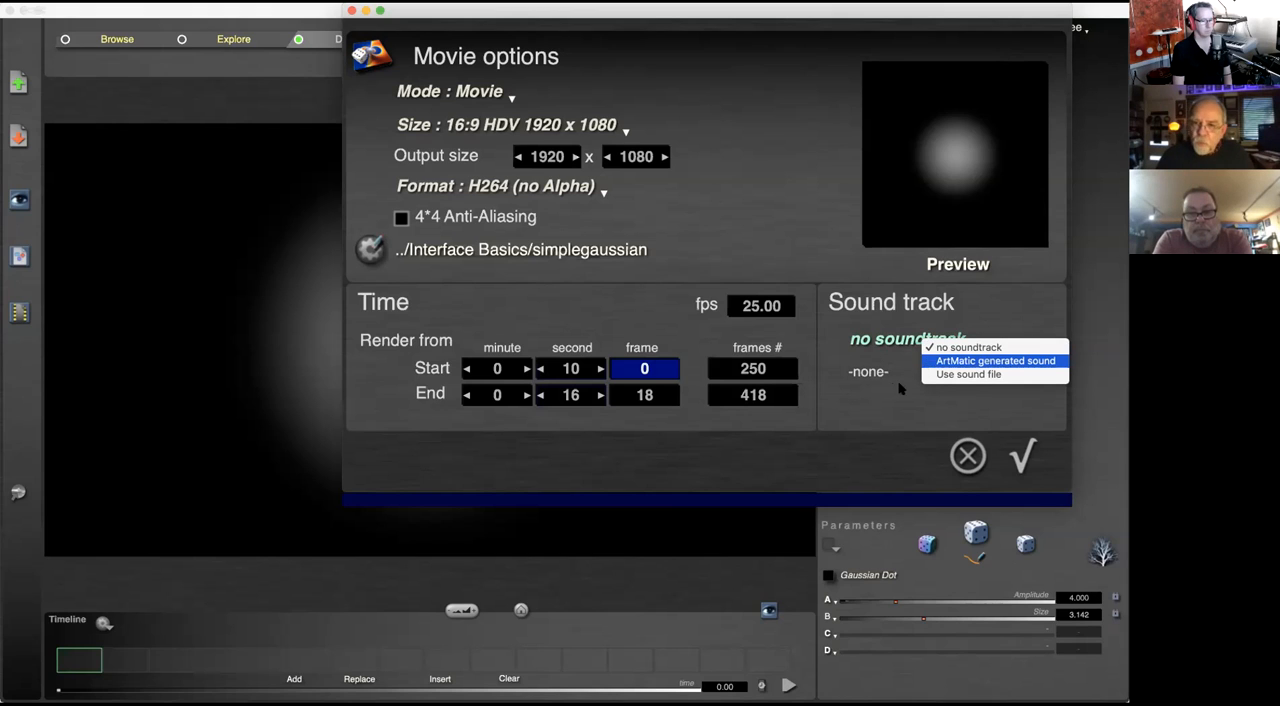
pyautogui.click(862, 398)
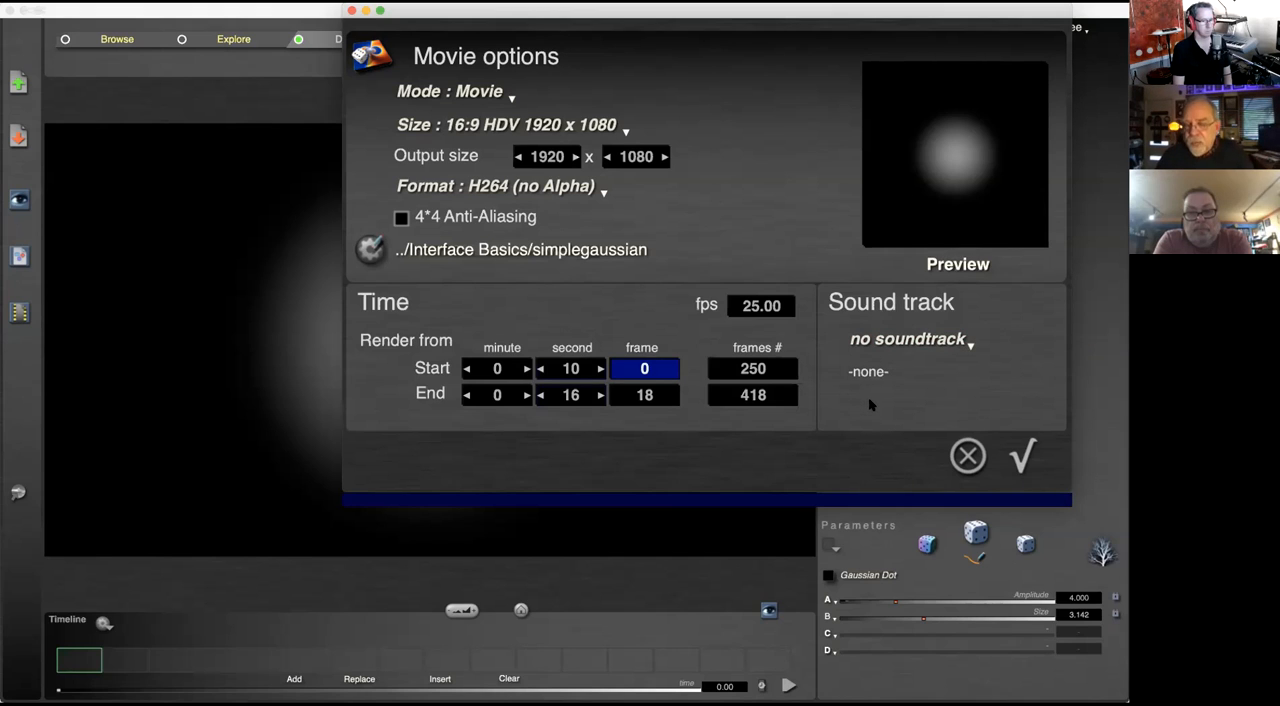
pyautogui.click(893, 341)
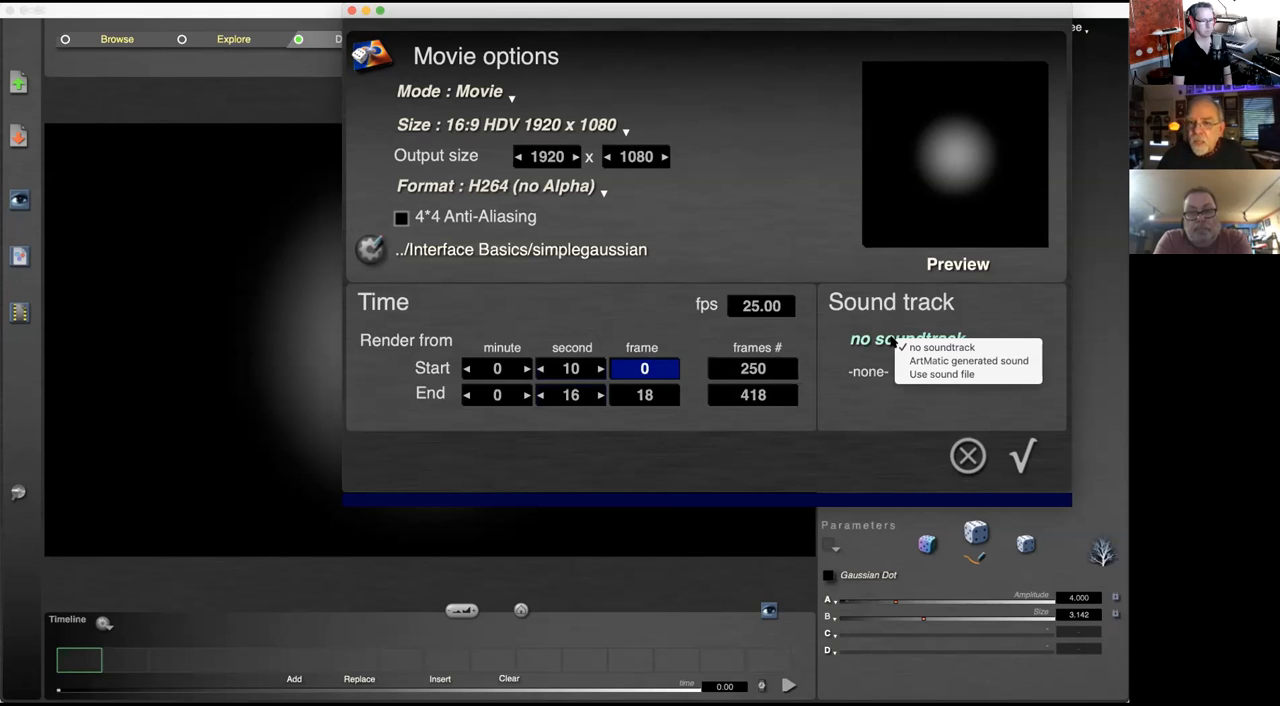
pyautogui.click(880, 397)
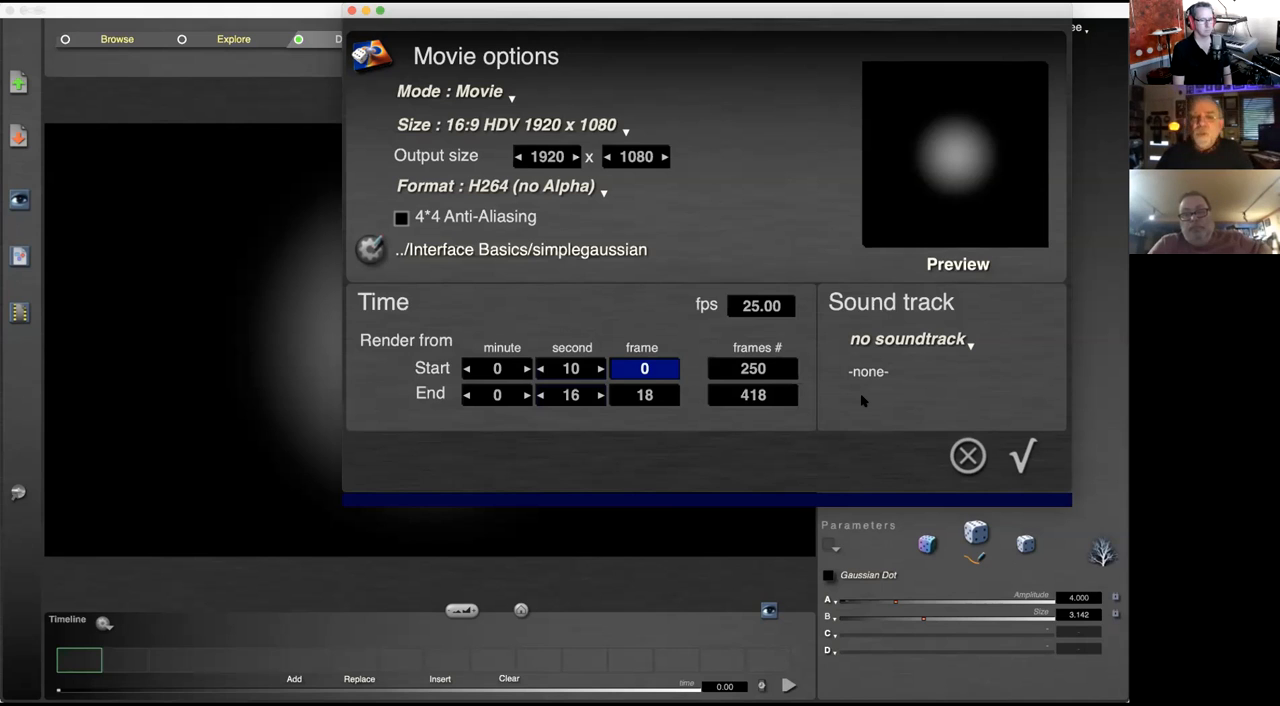
pyautogui.click(968, 458)
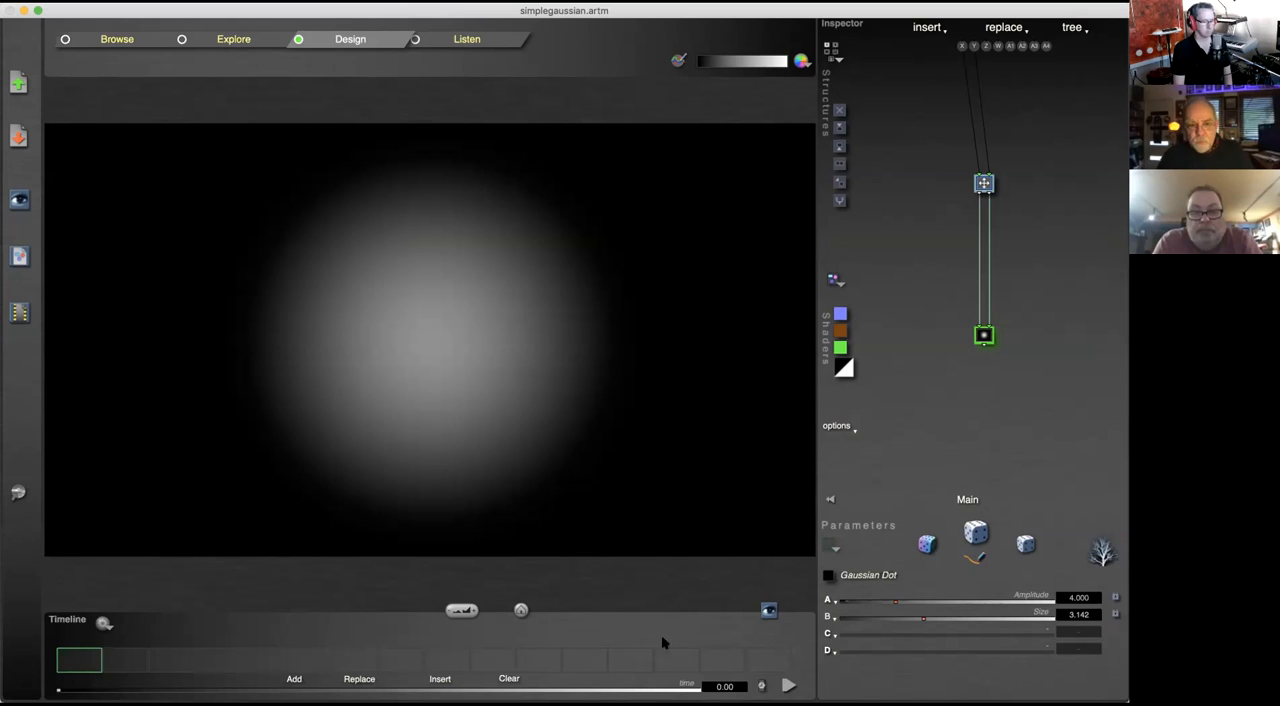
# Step: In the Animation & Camera setup, set the duration's seconds to 20 and the default frame rate to 24, and apply the settings
pyautogui.click(521, 609)
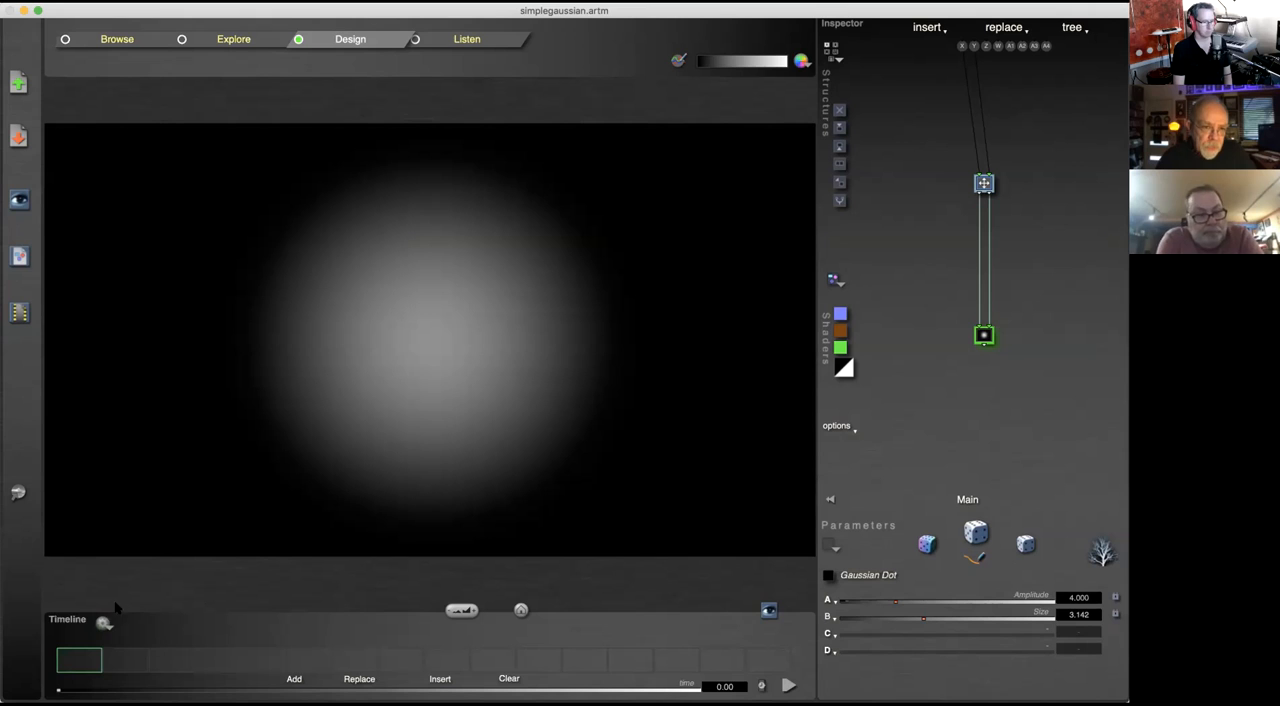
pyautogui.click(104, 625)
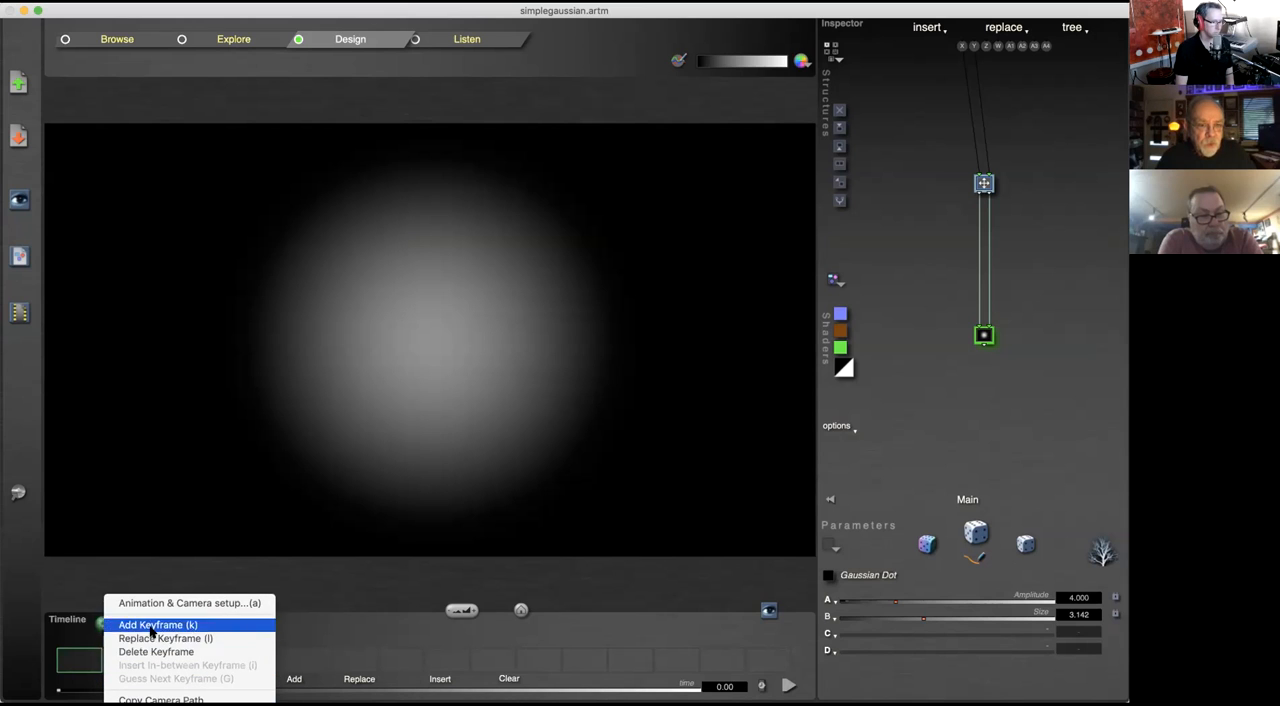
pyautogui.click(213, 604)
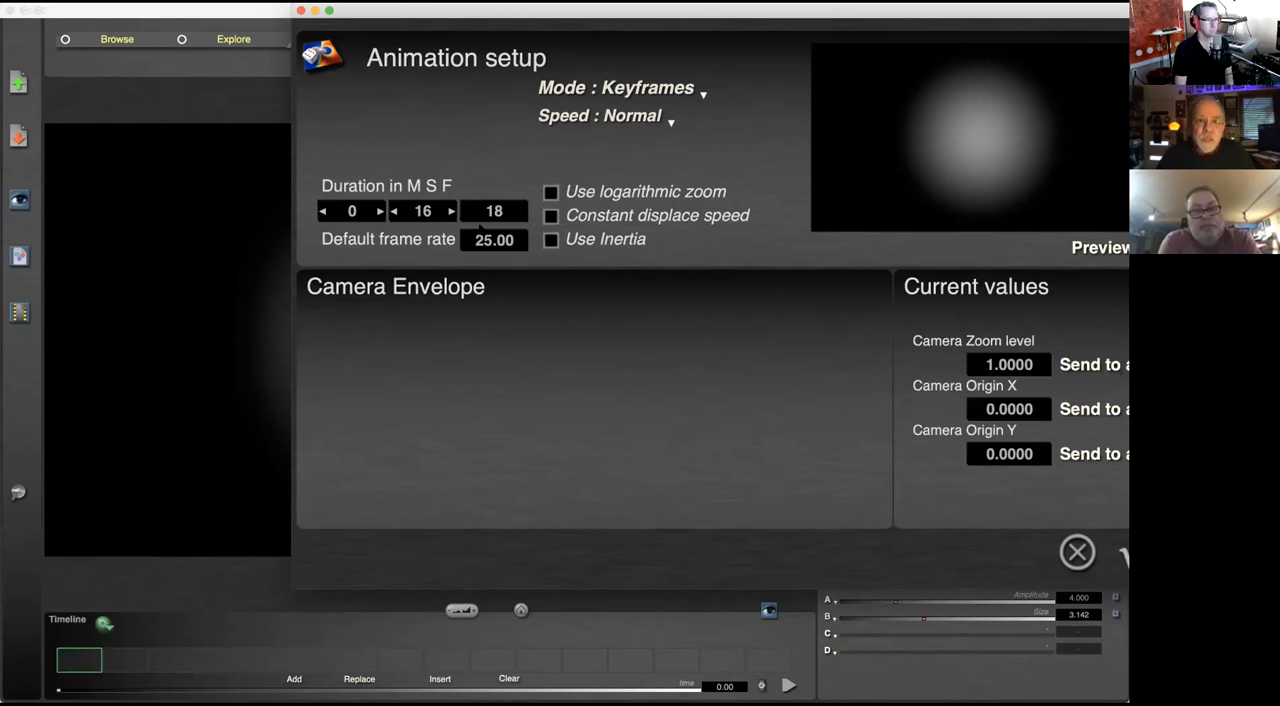
pyautogui.scroll(1, 423, 211)
pyautogui.scroll(3, 424, 211)
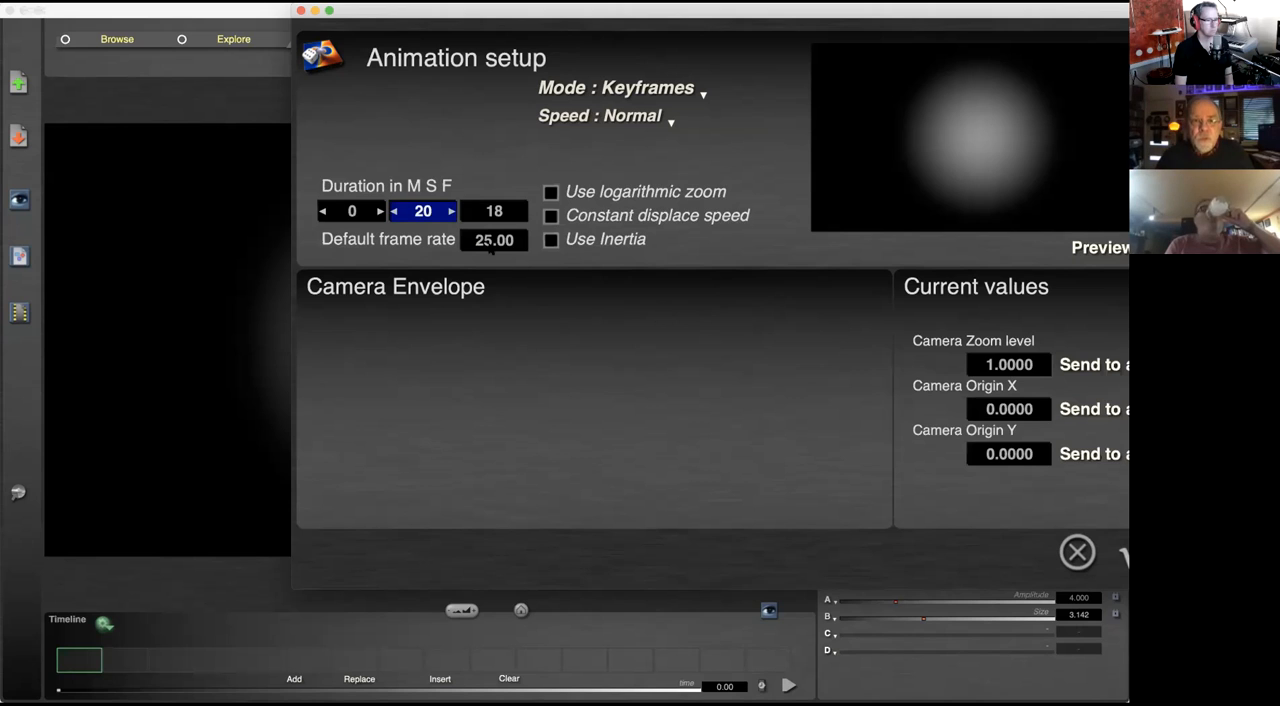
pyautogui.click(481, 240)
pyautogui.write('24')
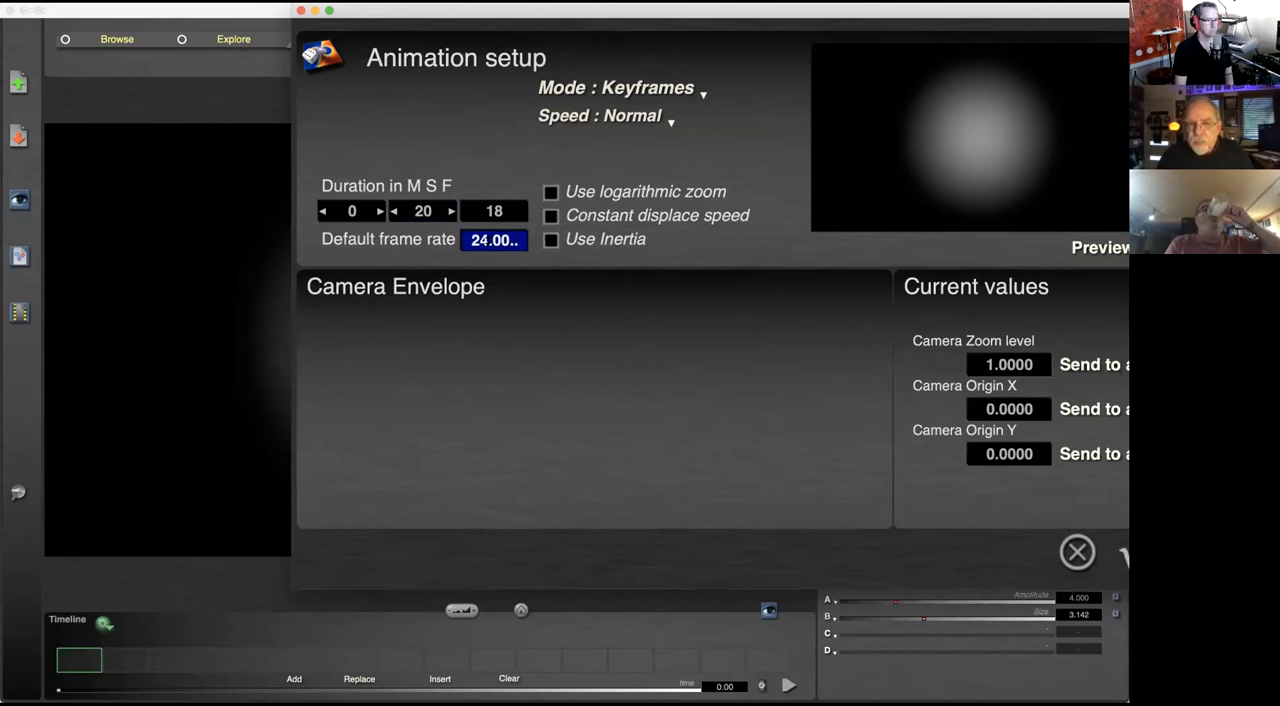
pyautogui.press('Return')
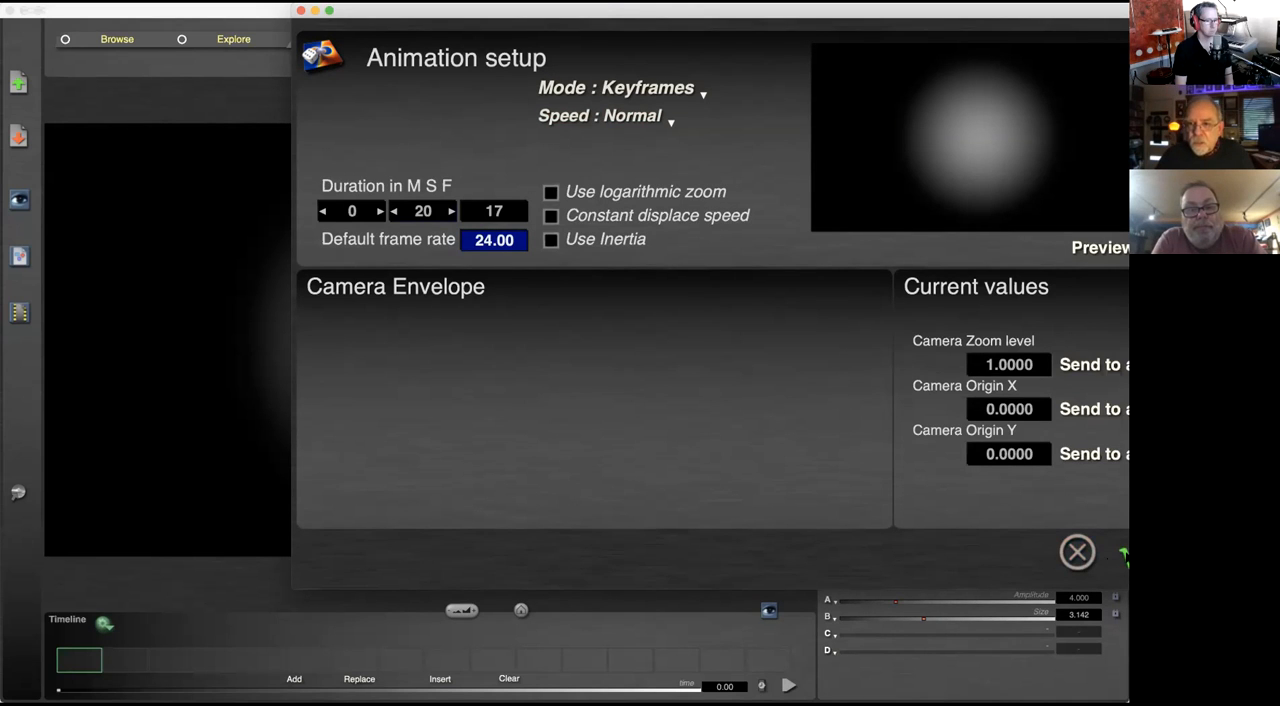
pyautogui.click(1123, 557)
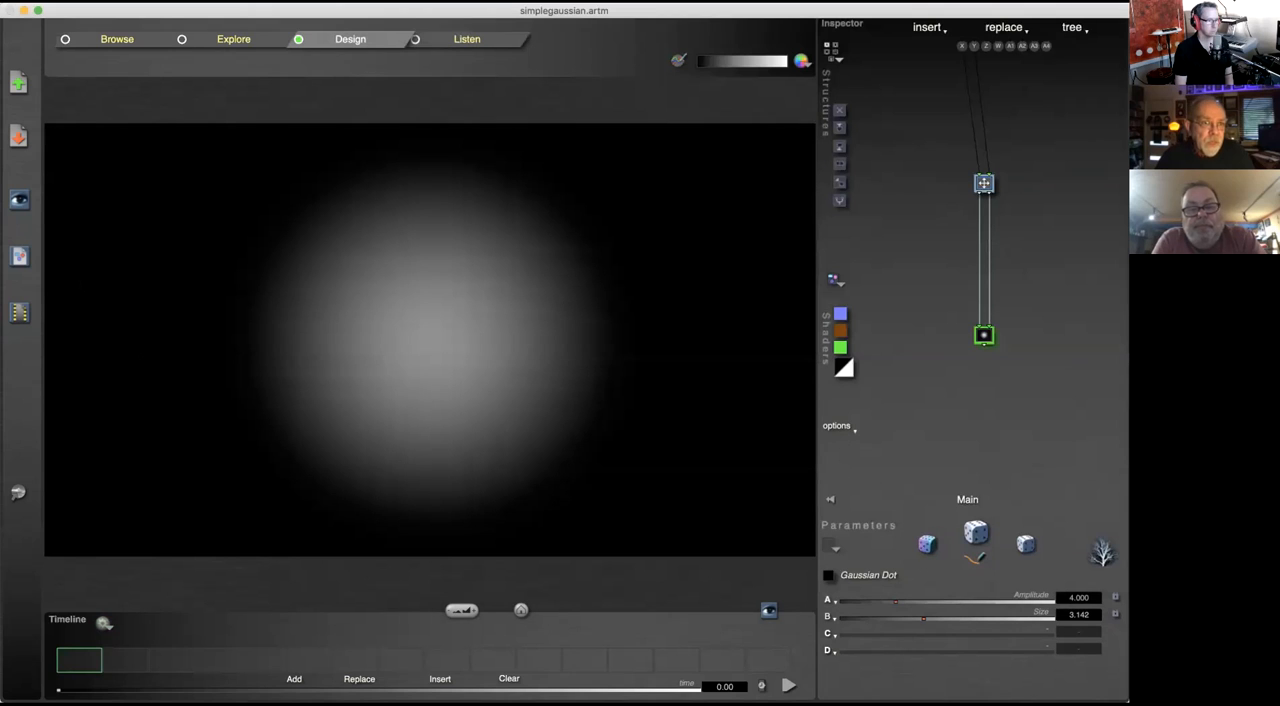
# Step: Reopen the movie rendering options to check the render time range and frame rate
pyautogui.click(19, 313)
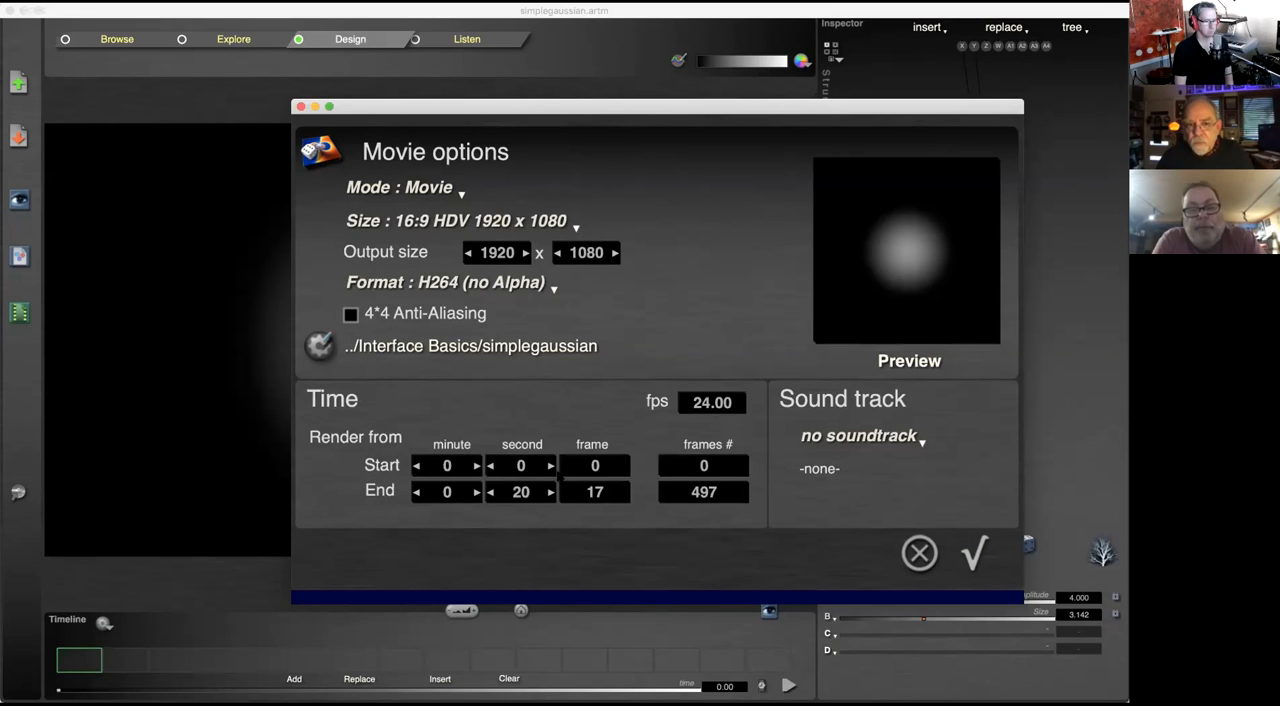
# Step: Cancel the movie options and review the Animation & Camera setup, closing it without changes
pyautogui.click(919, 553)
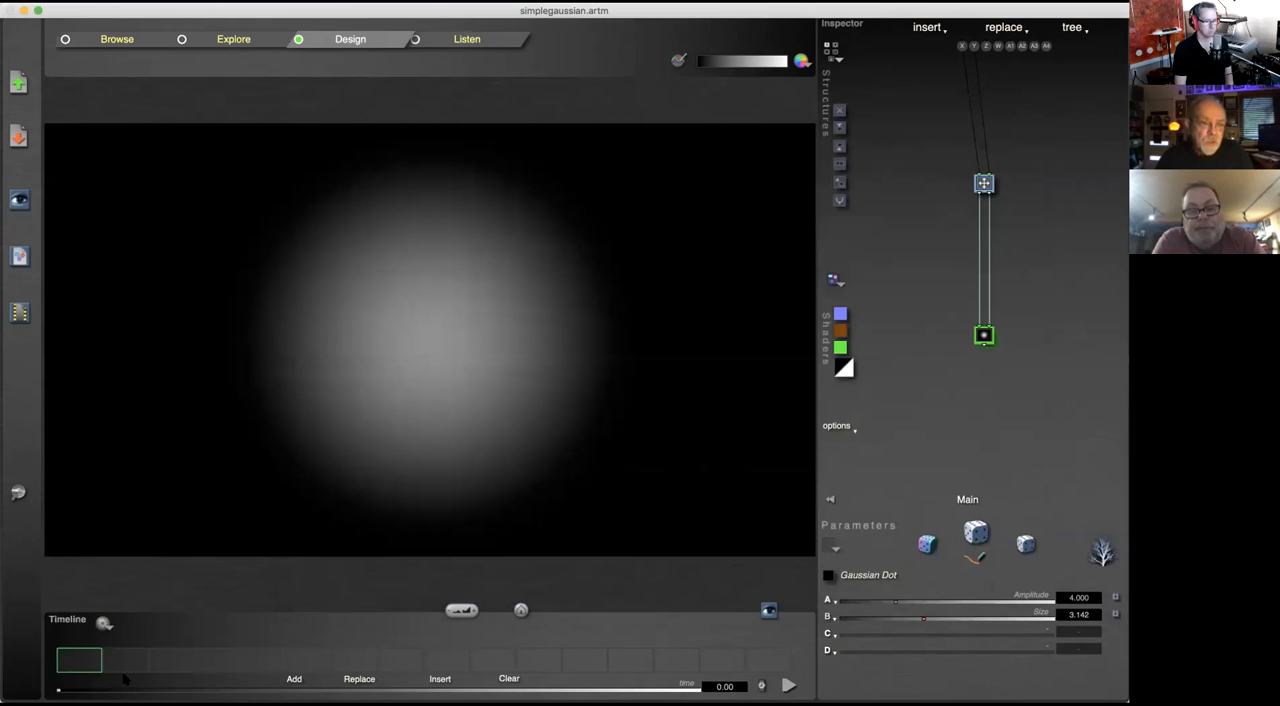
pyautogui.click(103, 623)
pyautogui.click(127, 632)
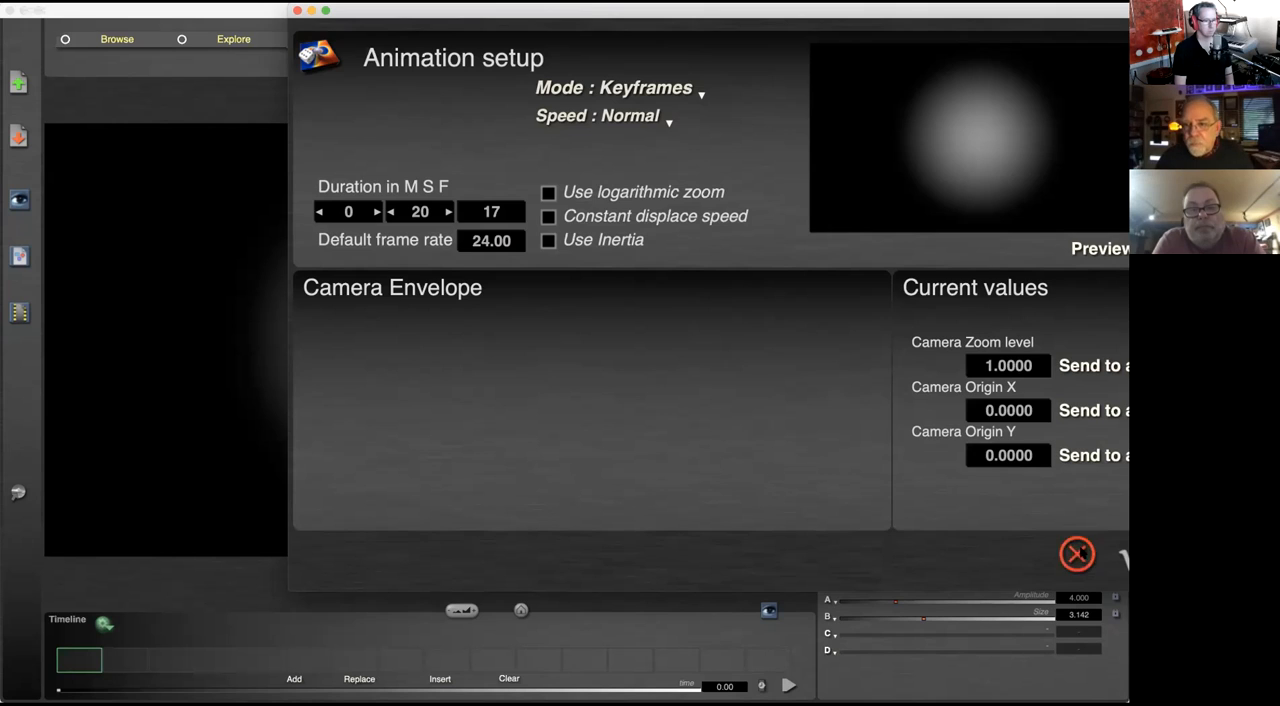
pyautogui.click(1078, 554)
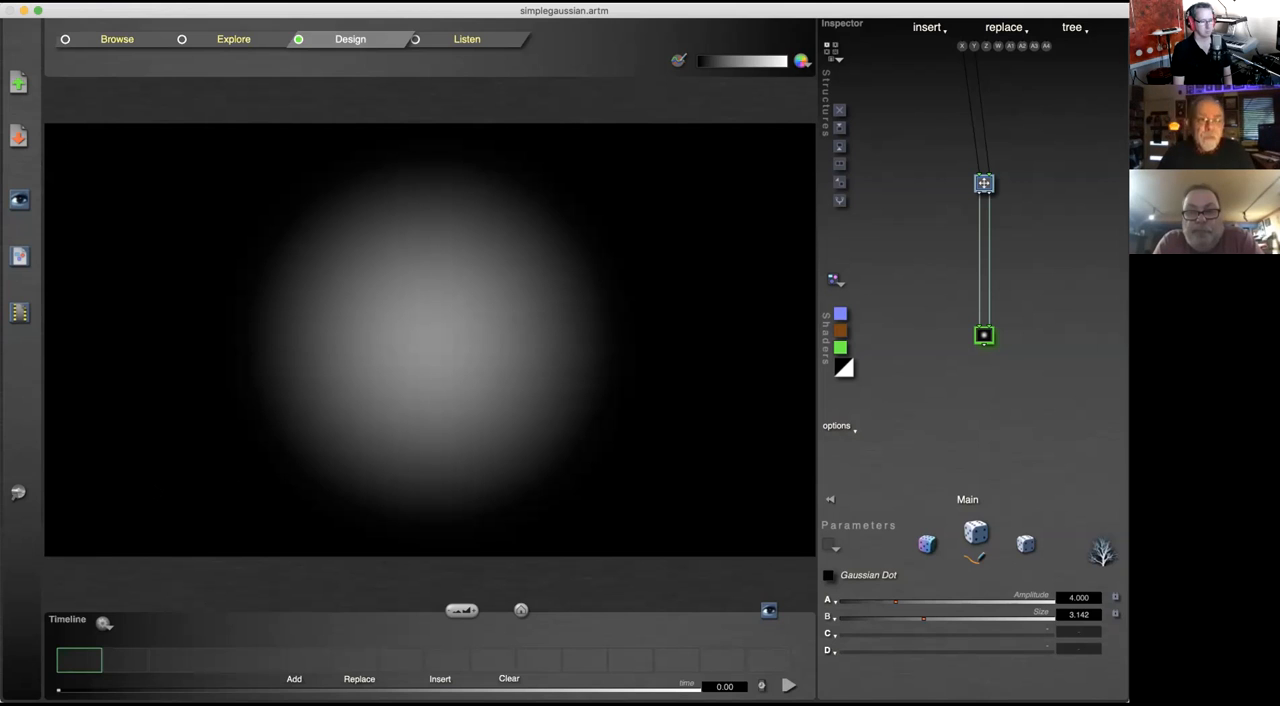
# Step: Pan and zoom the canvas around the Gaussian dot, restoring the default camera view after each move
pyautogui.moveTo(430, 340); pyautogui.dragTo(389, 282)
pyautogui.moveTo(177, 451); pyautogui.dragTo(243, 440)
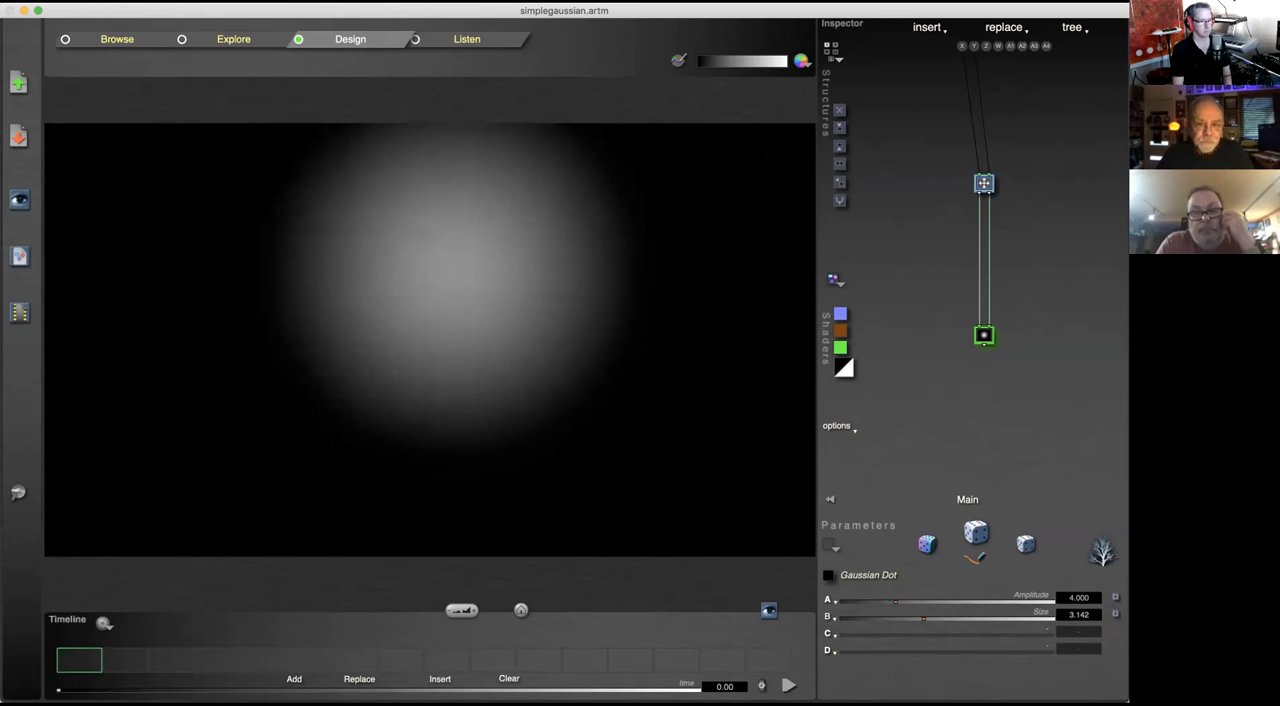
pyautogui.click(521, 609)
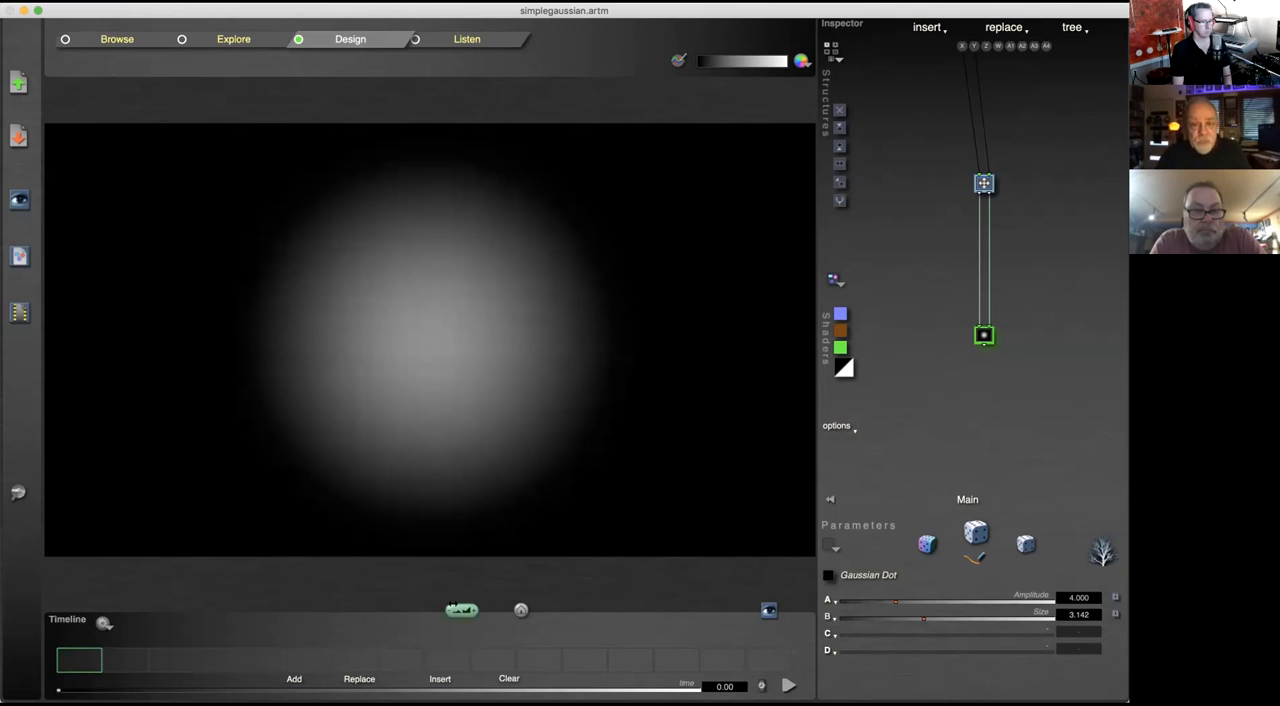
pyautogui.moveTo(390, 602); pyautogui.dragTo(712, 598)
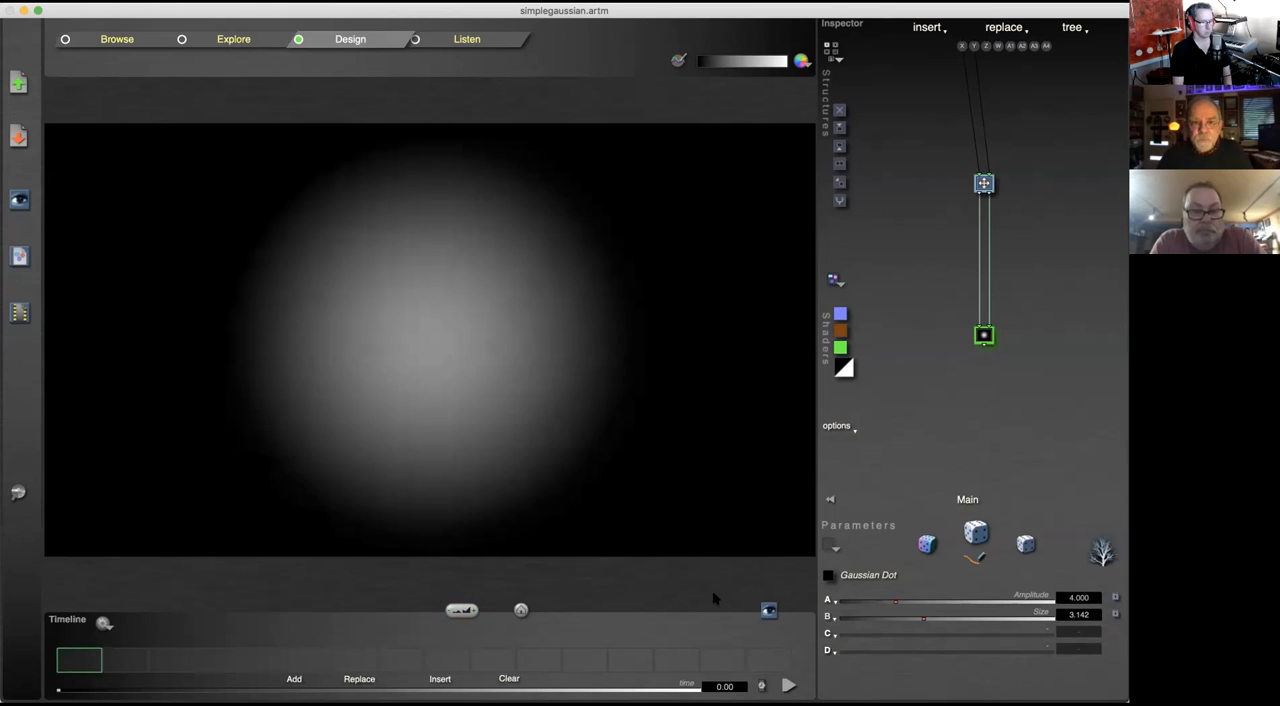
pyautogui.click(521, 610)
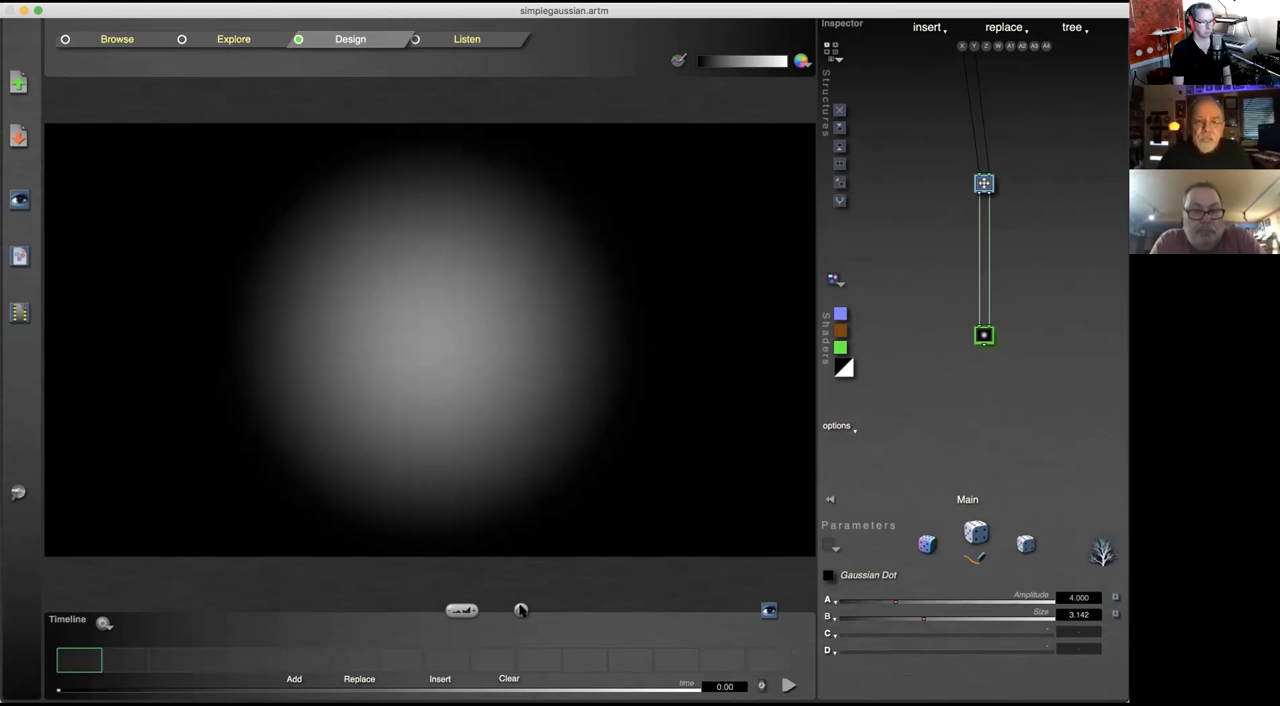
# Step: Check the current camera zoom level and origin values in the Animation & Camera setup and cancel it
pyautogui.click(102, 622)
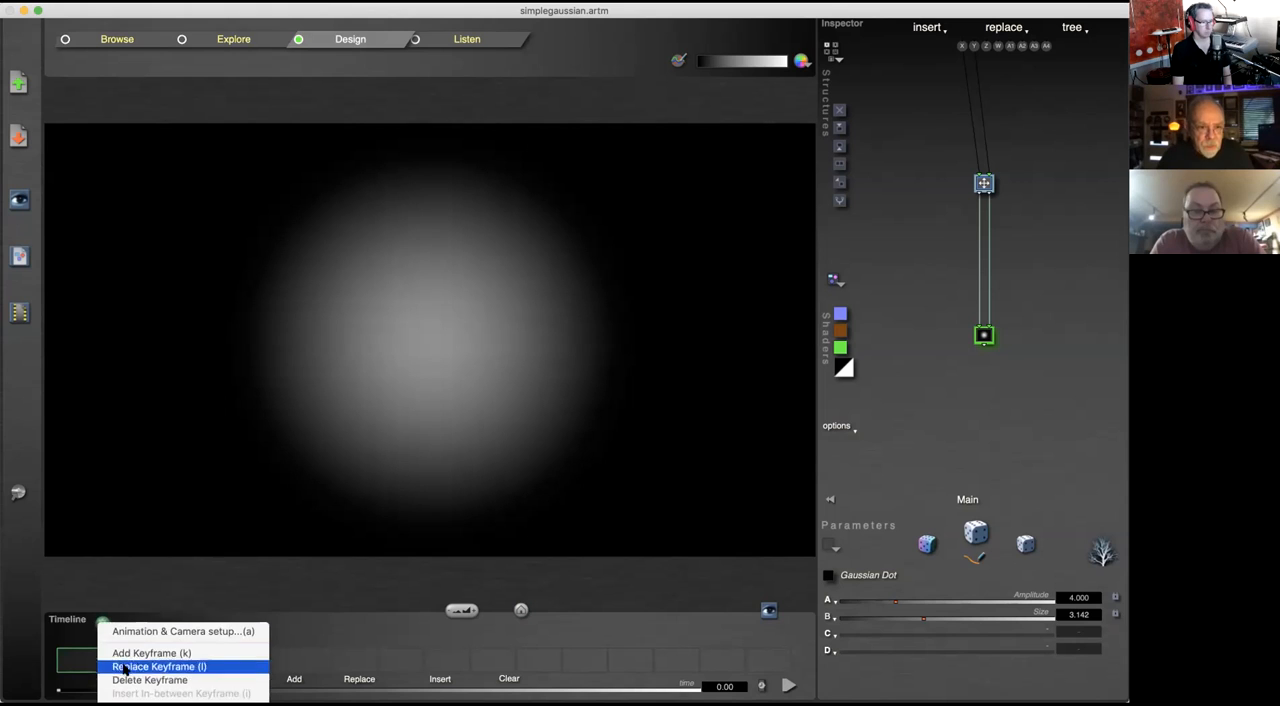
pyautogui.click(143, 632)
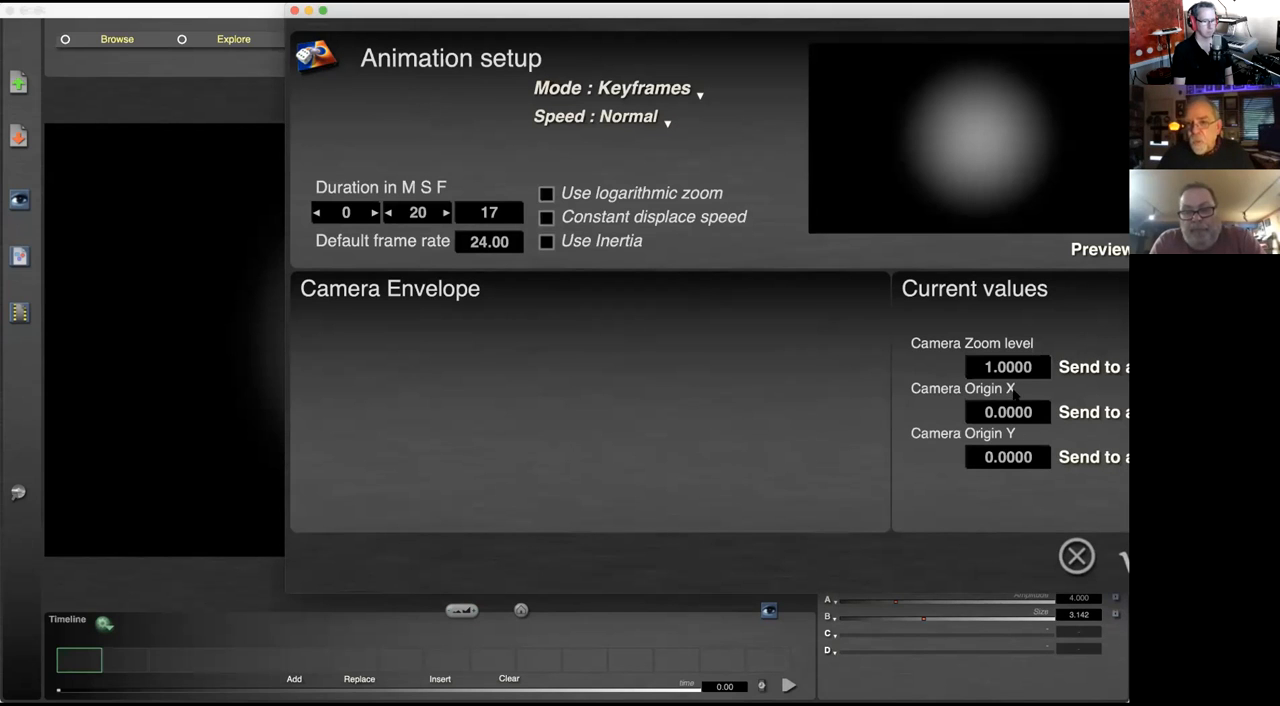
pyautogui.click(1077, 556)
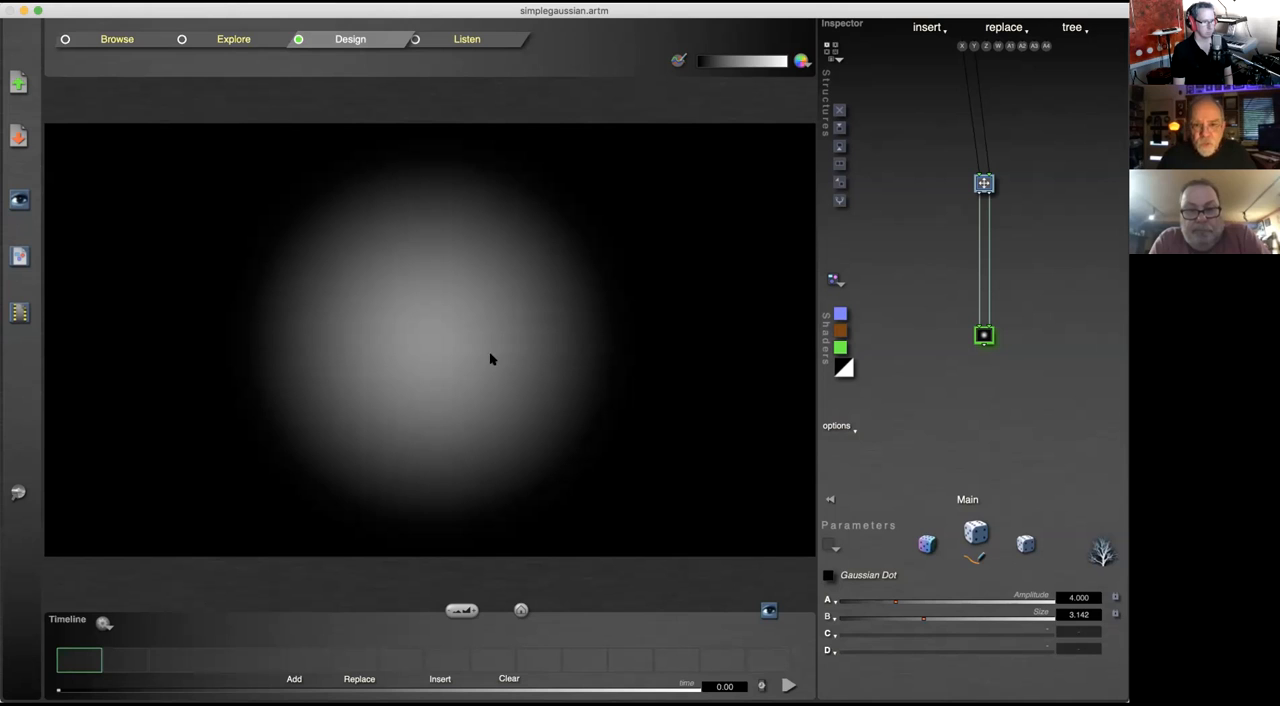
# Step: Open the recent file frosted pattern 2.artm and preview it full screen
pyautogui.click(165, 3)
pyautogui.moveTo(158, 37)
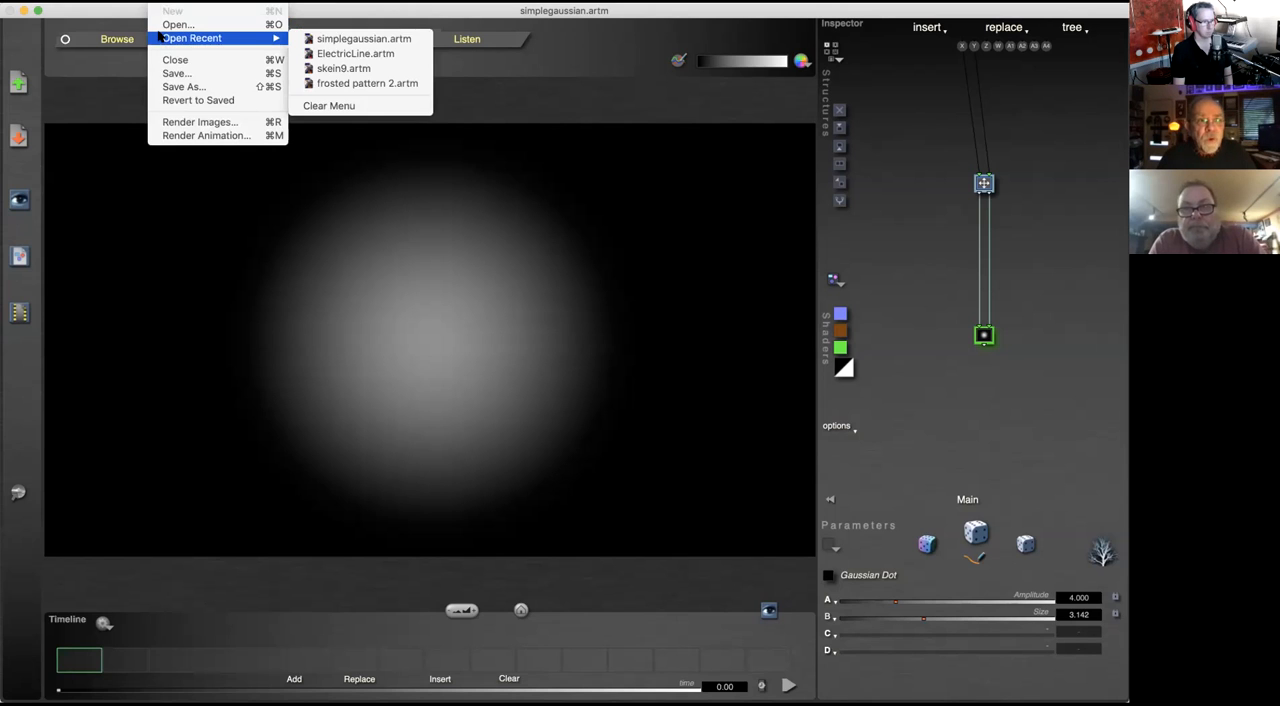
pyautogui.click(370, 83)
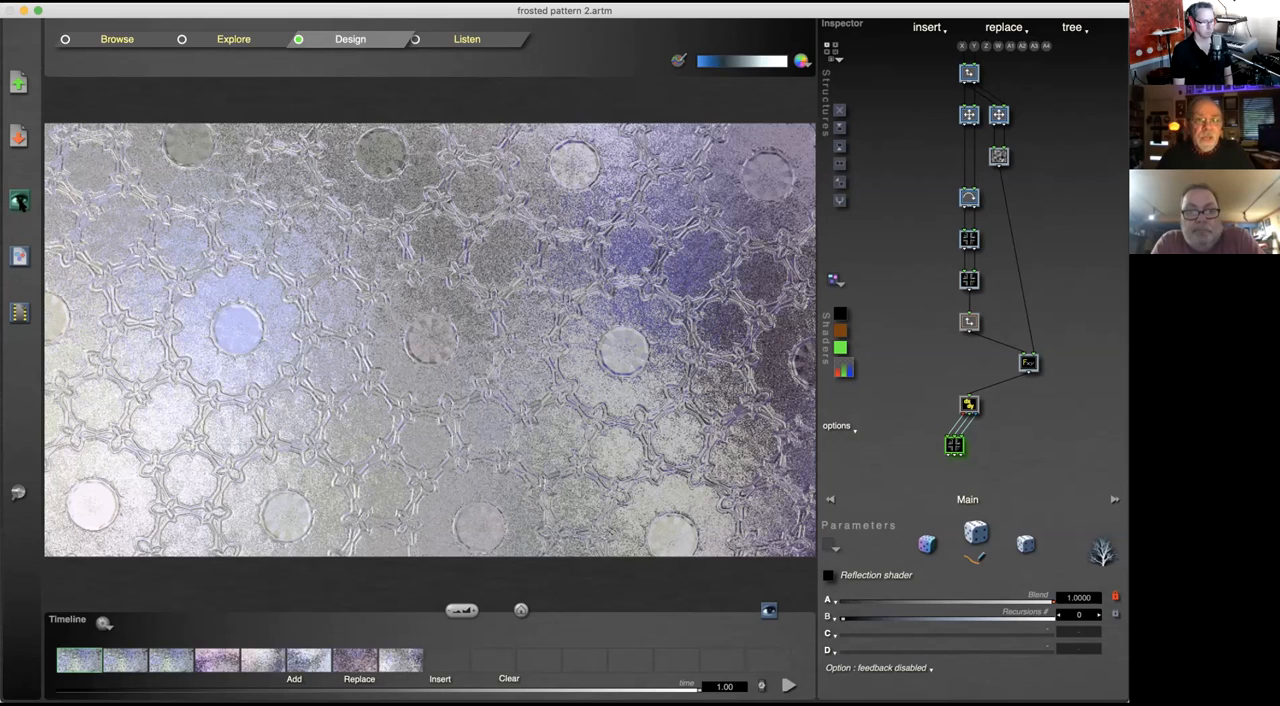
pyautogui.click(18, 200)
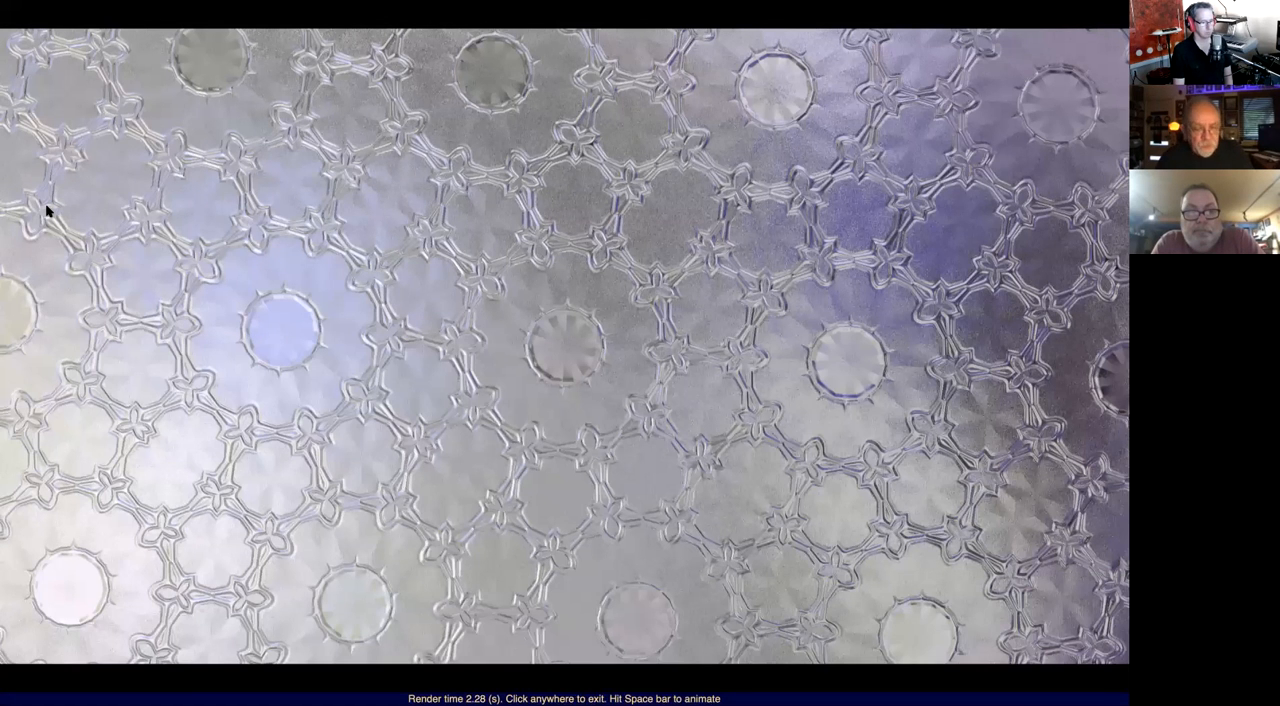
pyautogui.click(614, 277)
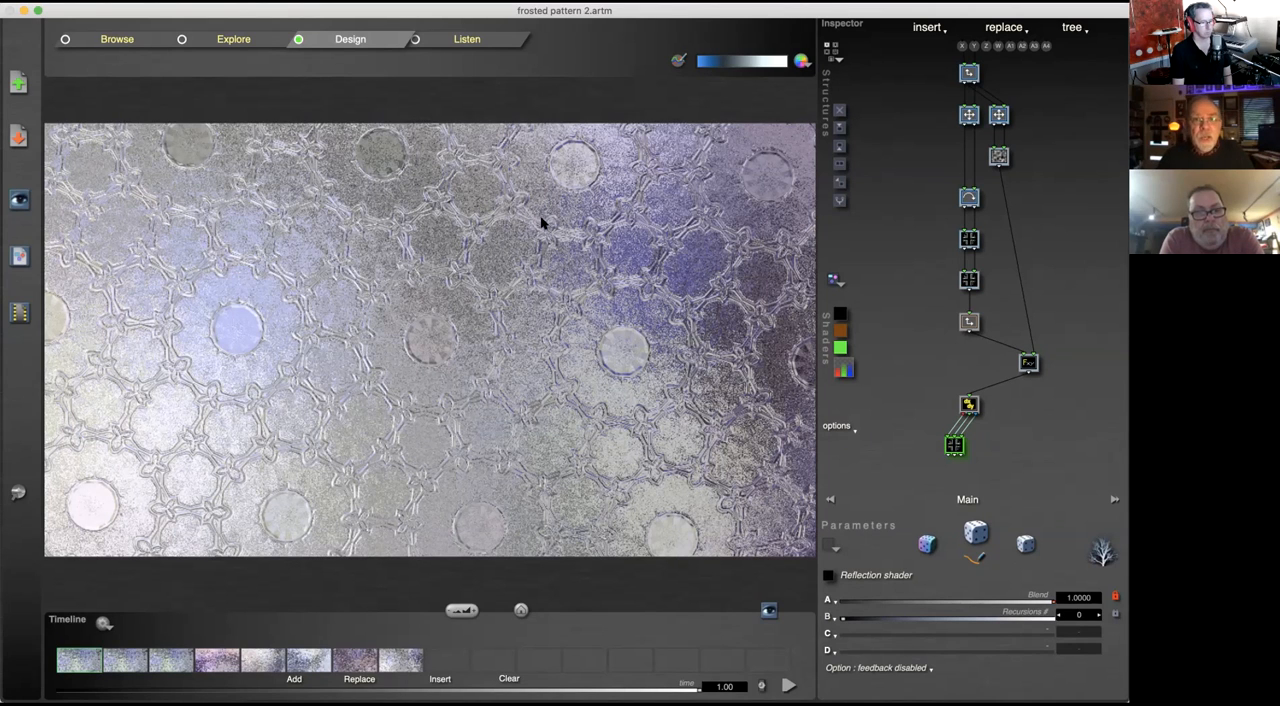
# Step: Render the canvas at higher quality for the current image and for the sixth keyframe
pyautogui.click(768, 611)
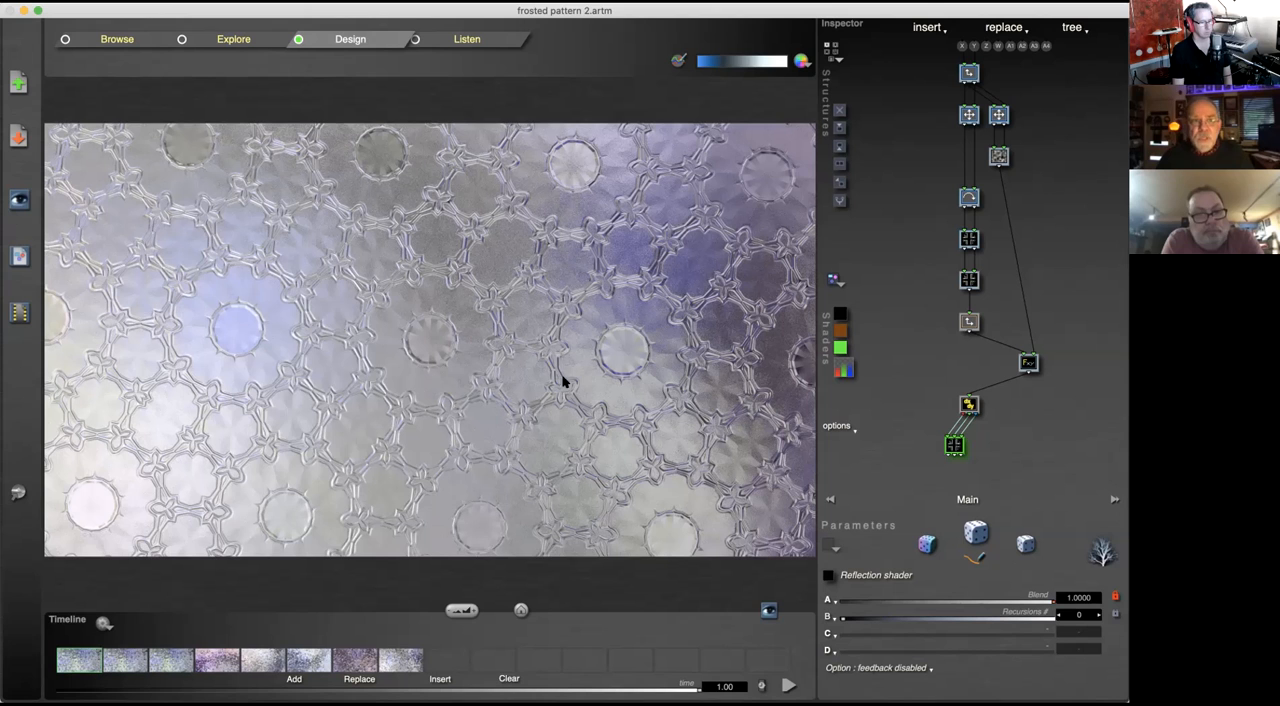
pyautogui.click(309, 660)
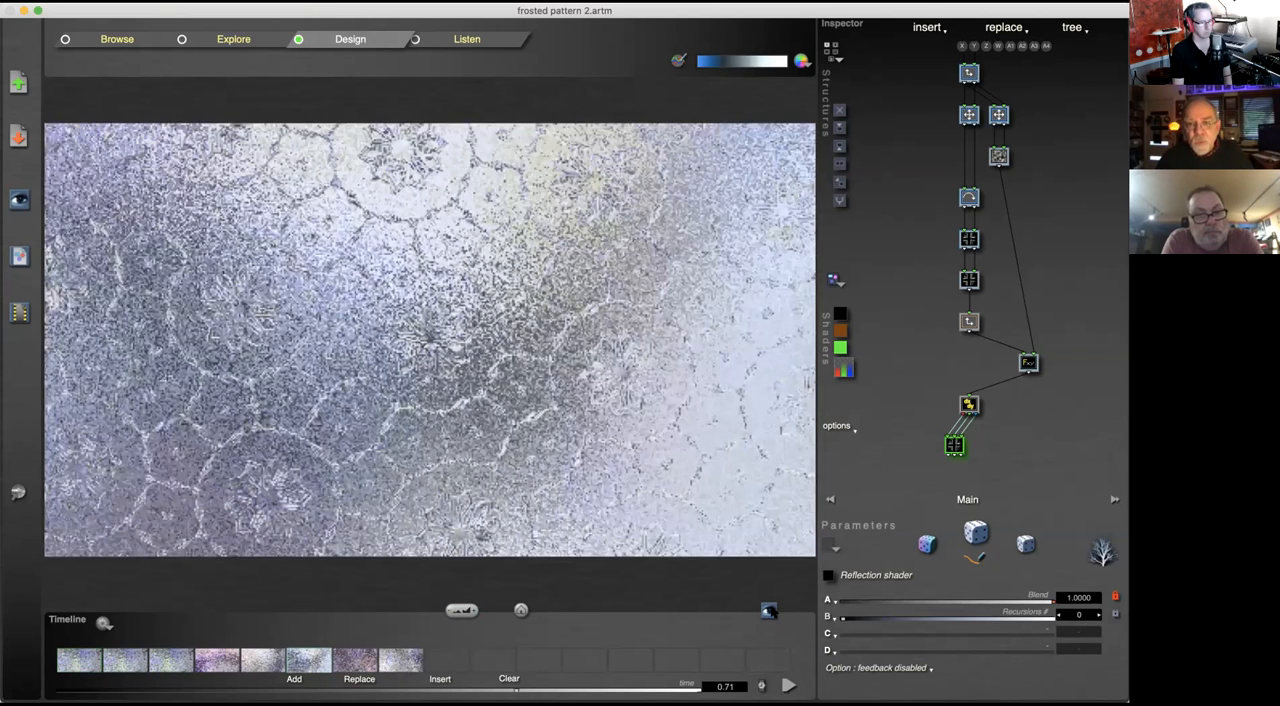
pyautogui.click(769, 612)
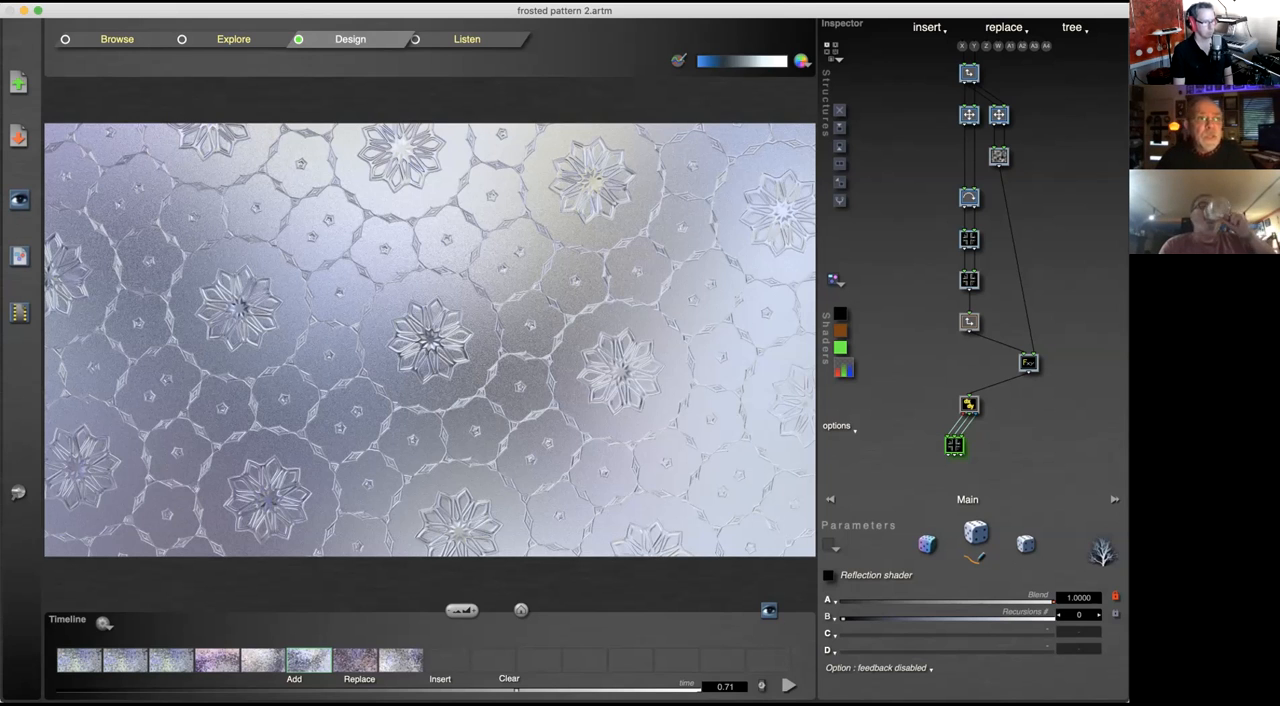
# Step: Open the recent file simplegaussian.artm
pyautogui.click(159, 2)
pyautogui.moveTo(178, 40)
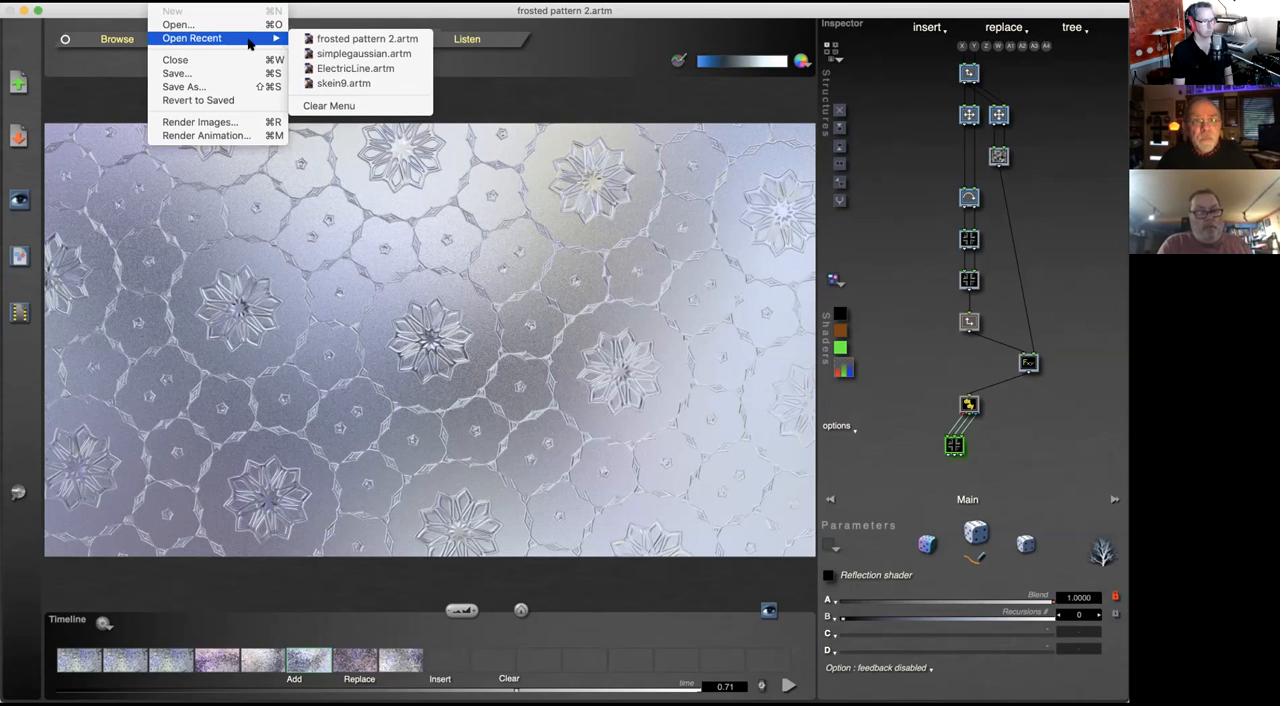
pyautogui.click(363, 53)
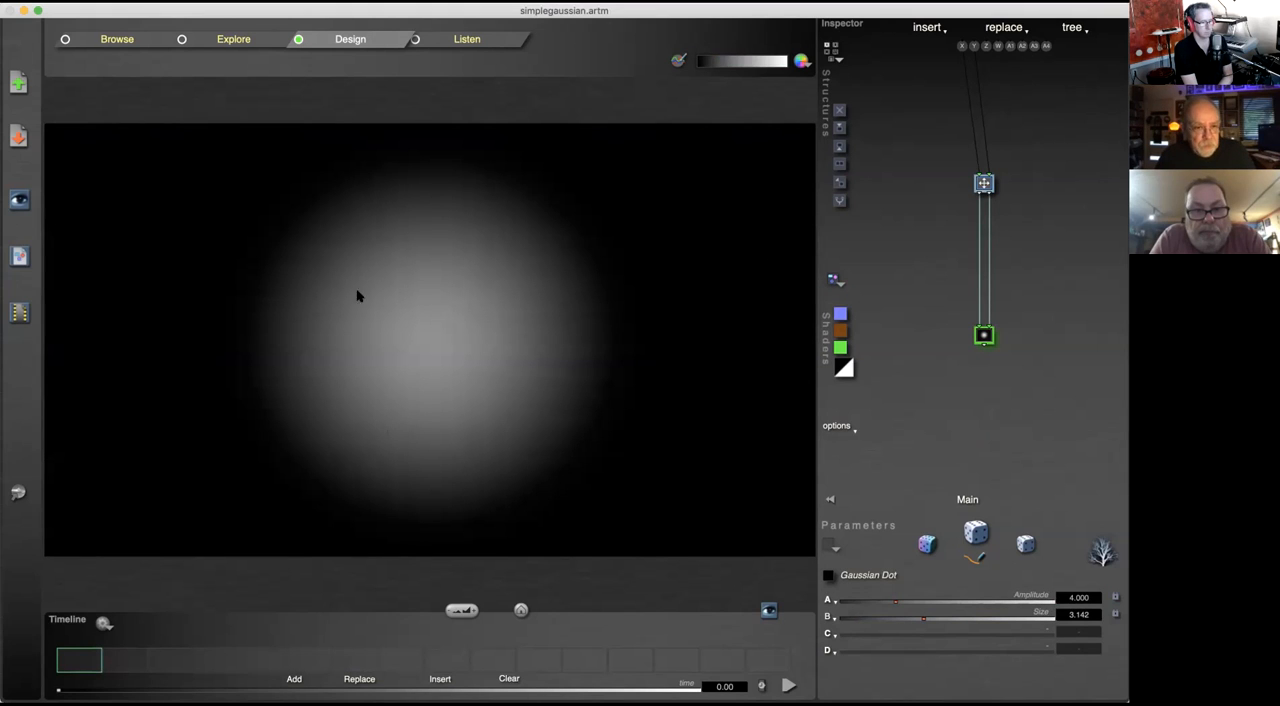
# Step: Reopen frosted pattern 2.artm and delete two keyframes from its timeline
pyautogui.click(159, 2)
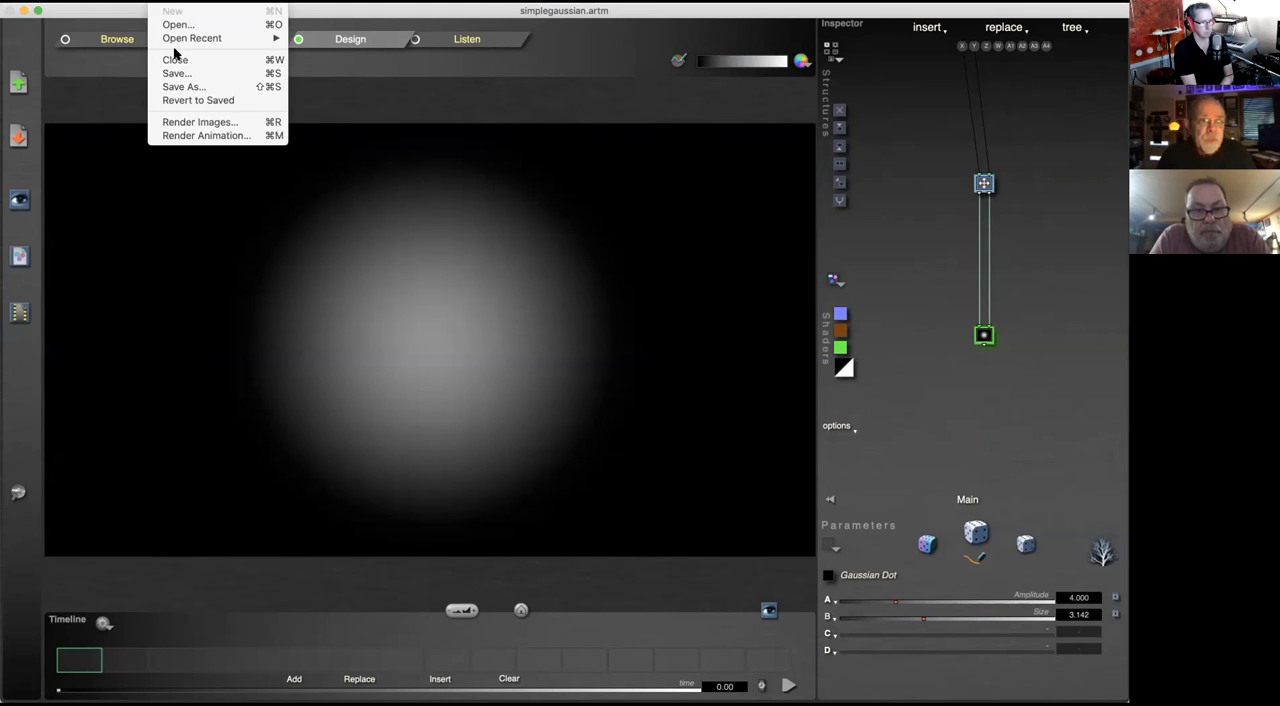
pyautogui.moveTo(176, 45)
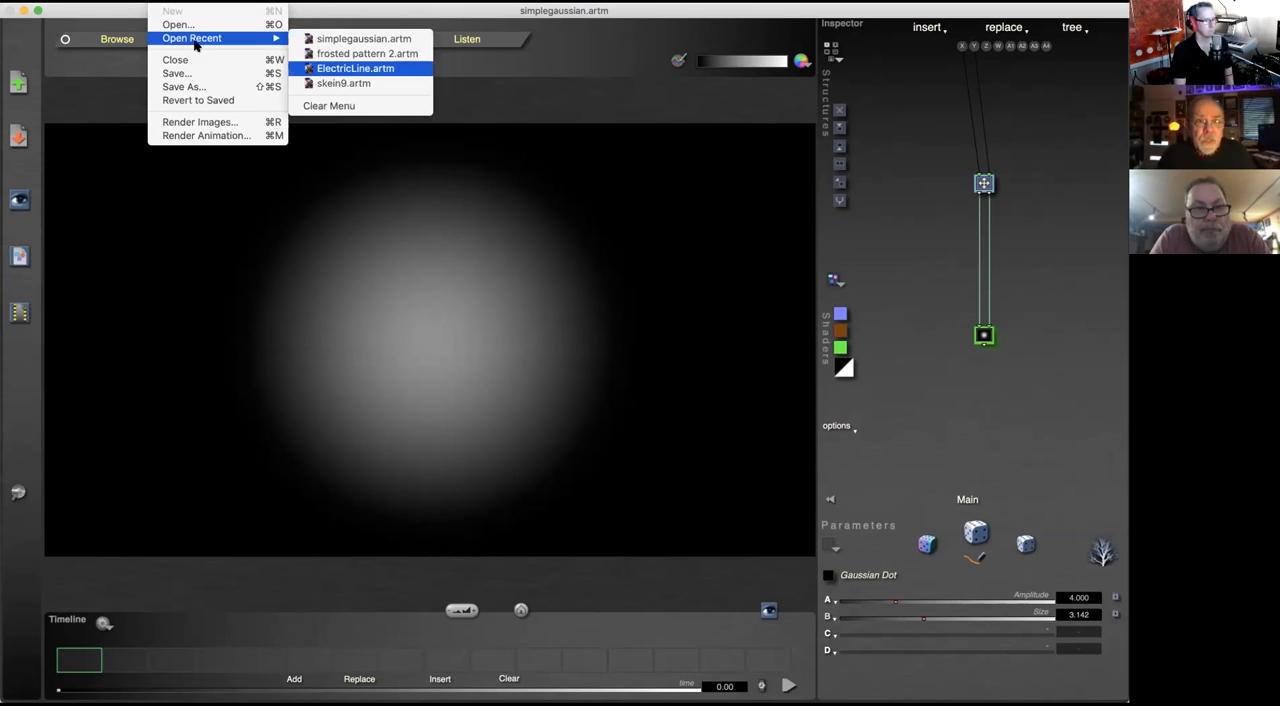
pyautogui.click(387, 54)
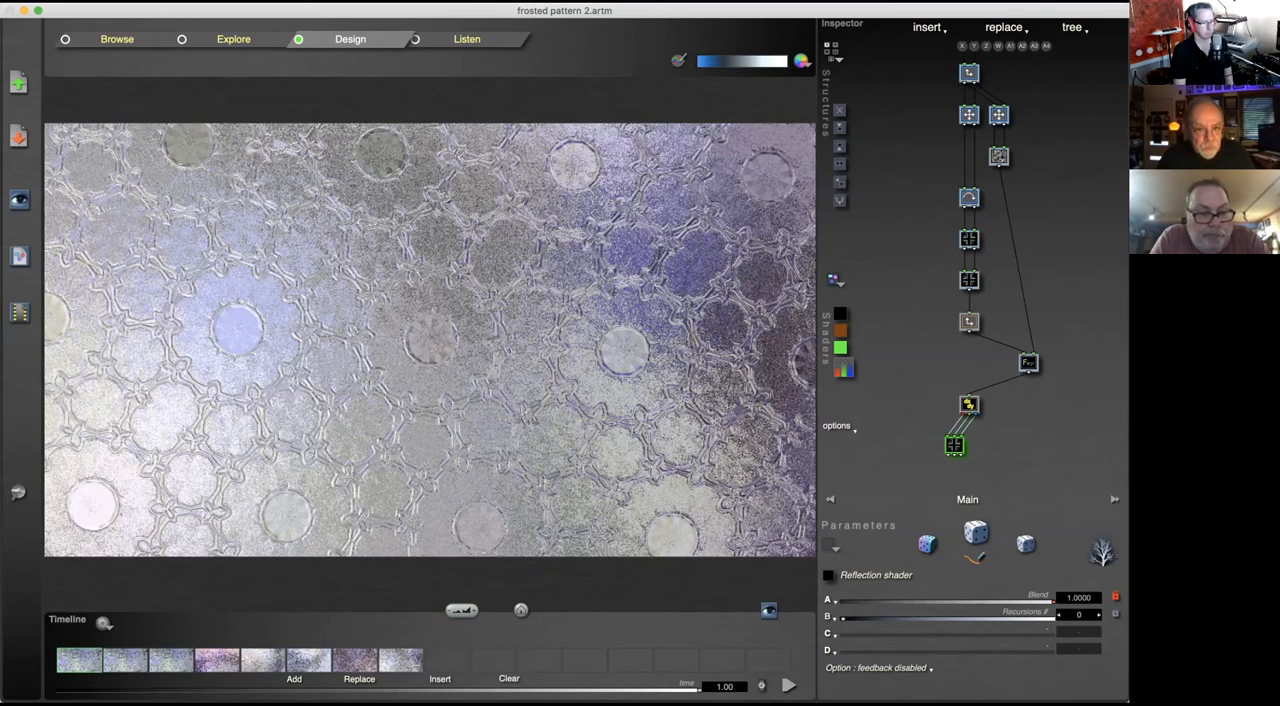
pyautogui.click(509, 680)
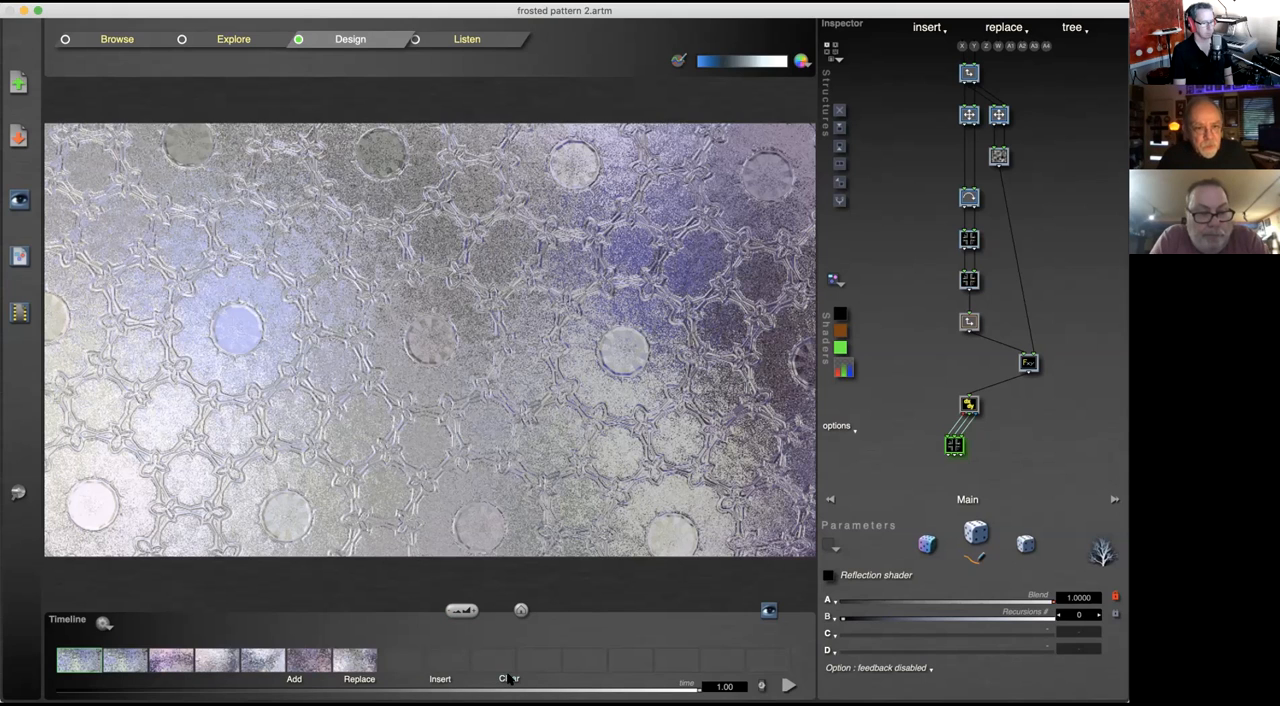
pyautogui.click(509, 679)
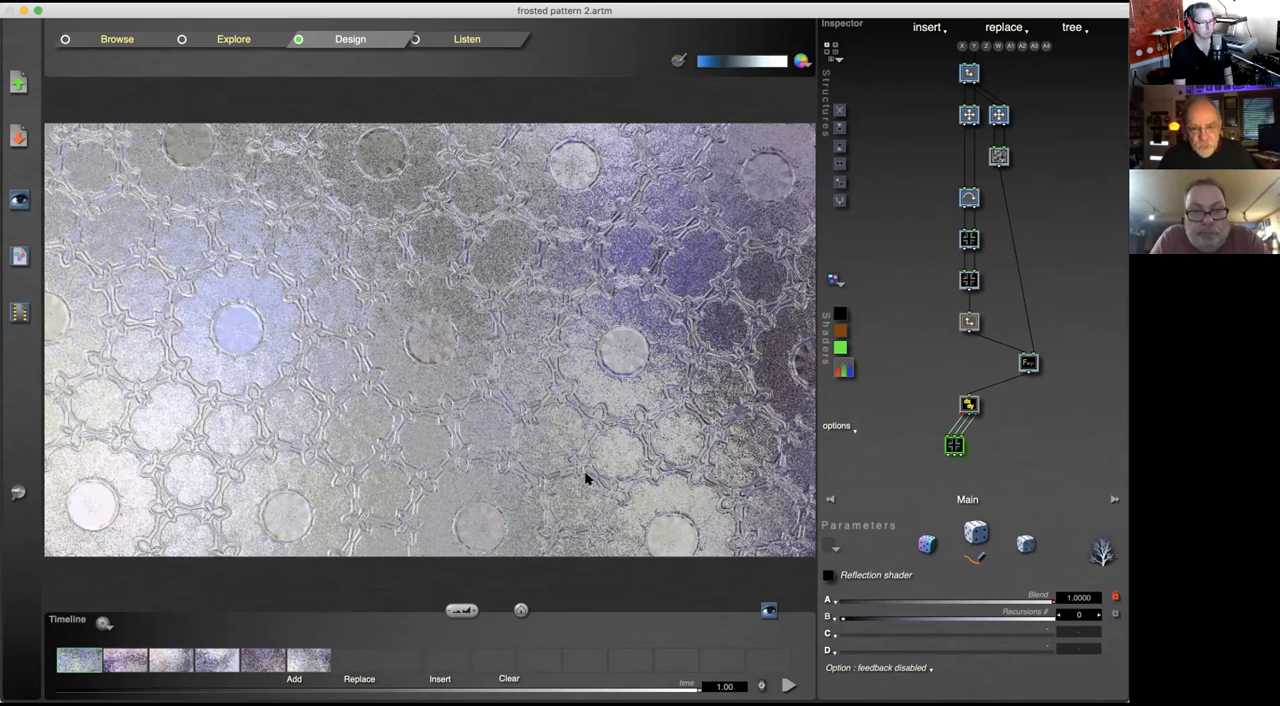
# Step: Switch back to the recent file simplegaussian.artm
pyautogui.click(163, 4)
pyautogui.moveTo(166, 37)
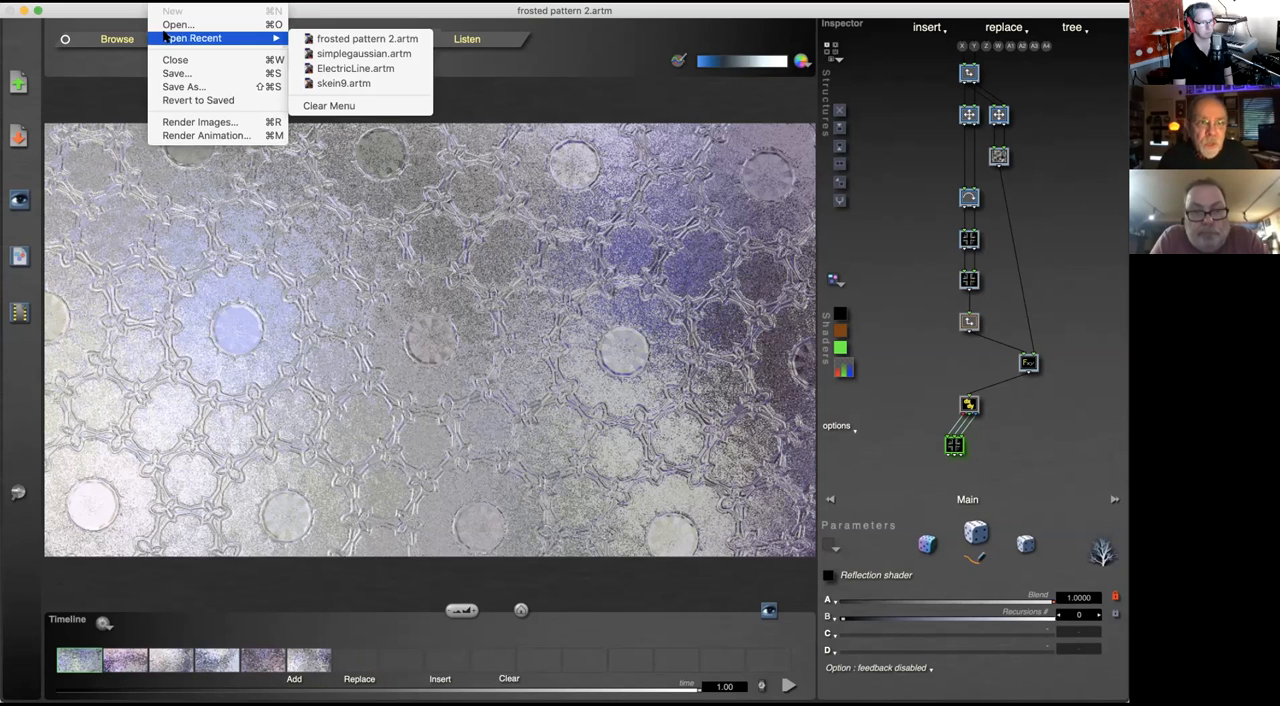
pyautogui.click(414, 55)
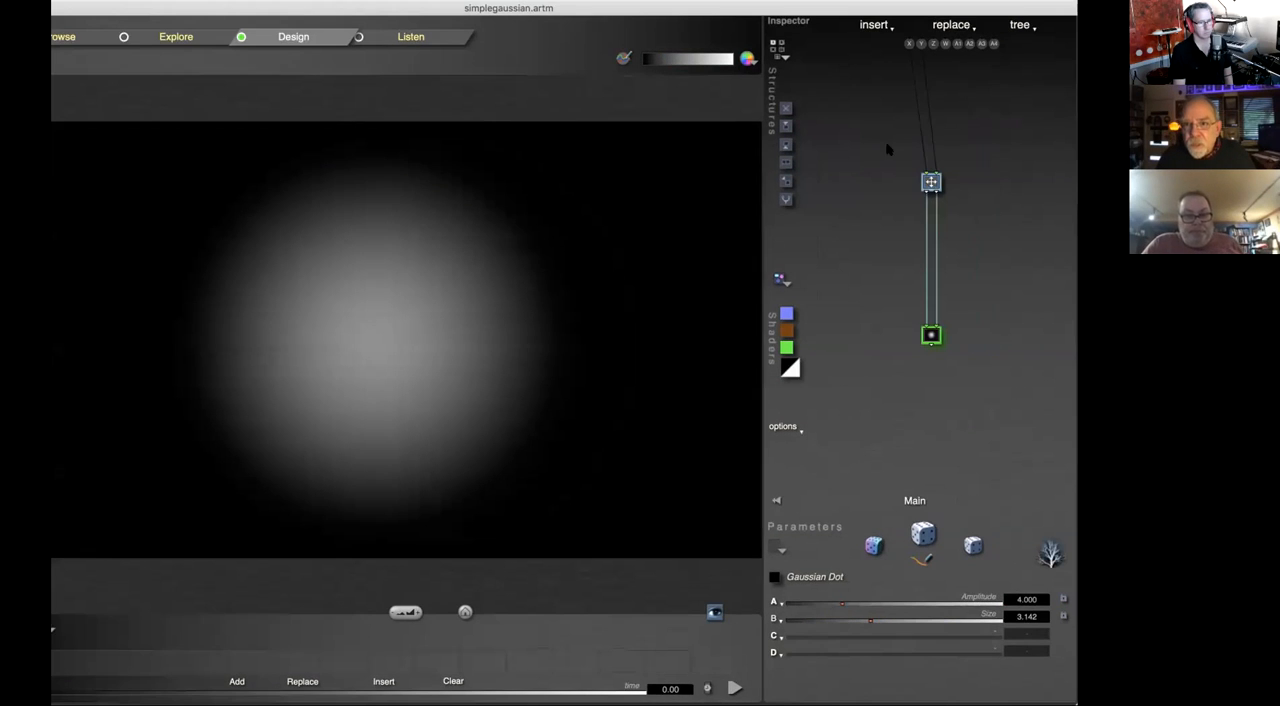
# Step: With the Scale & Offset component selected, zoom the canvas out and store the view as the first keyframe
pyautogui.click(931, 182)
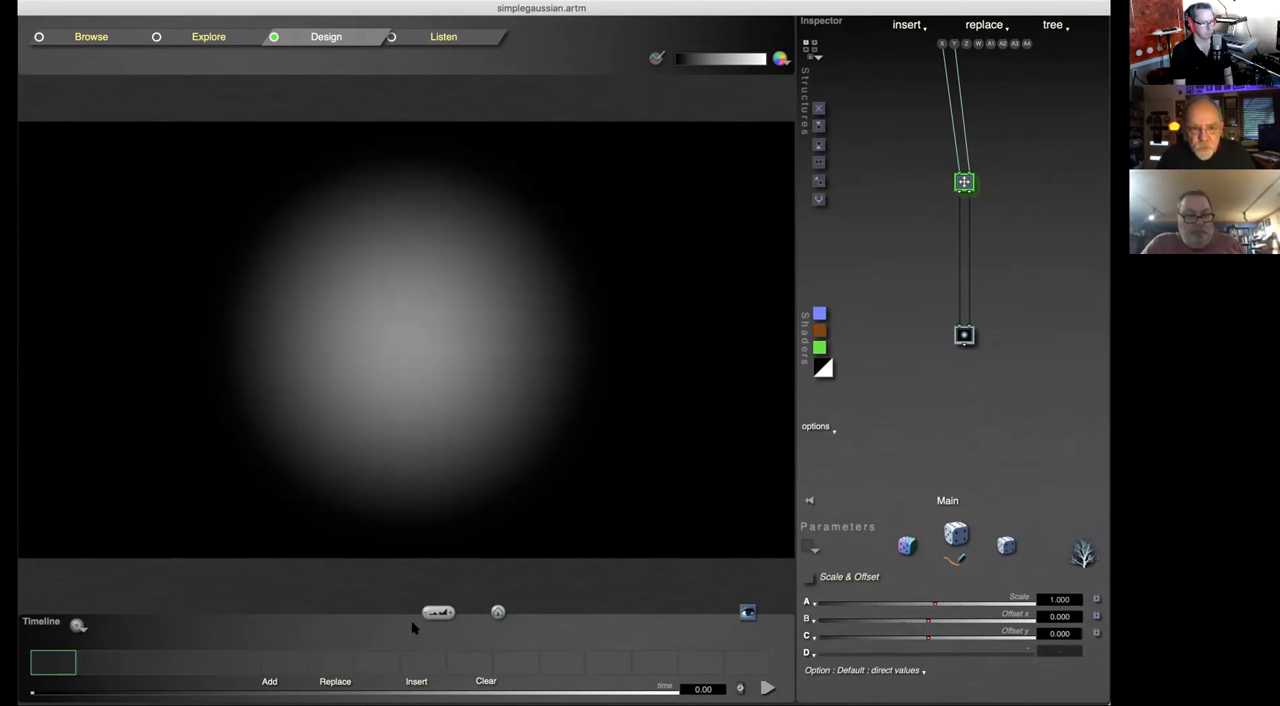
pyautogui.moveTo(431, 612); pyautogui.dragTo(395, 610)
pyautogui.click(65, 661)
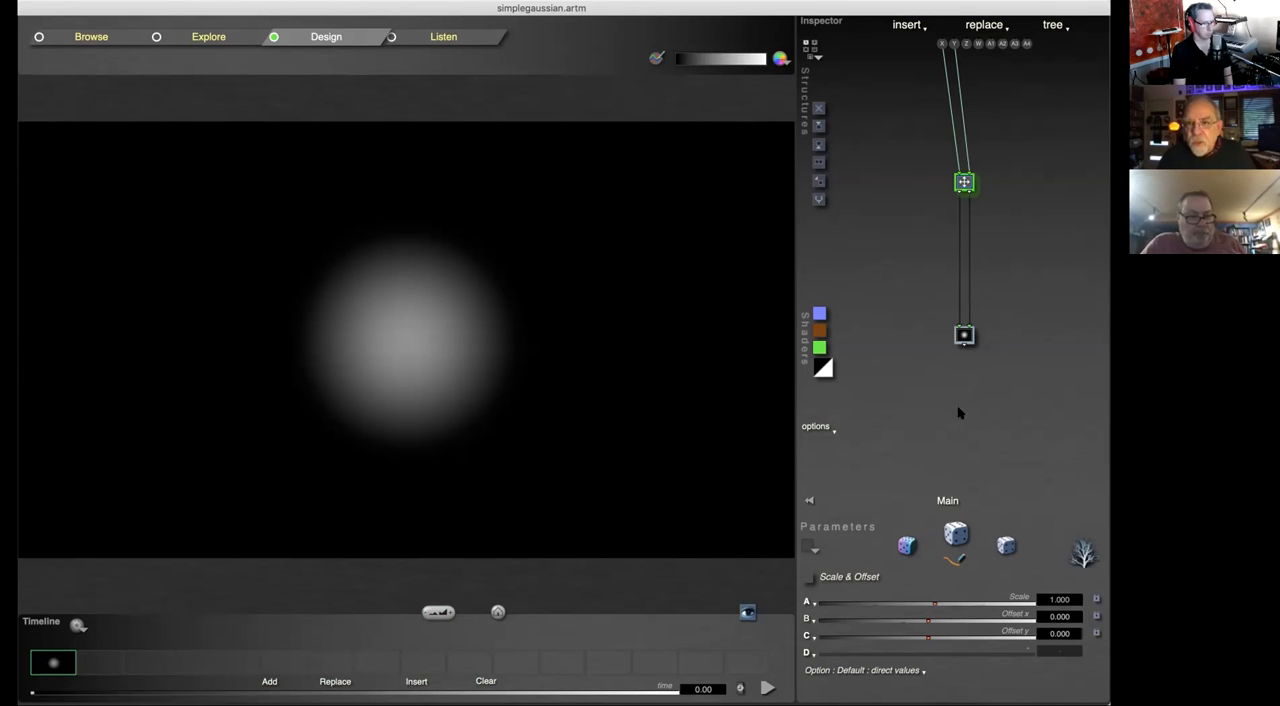
# Step: Set Offset x to about 3.513 and Offset y to about -3.039, and store the dot's position as the second keyframe
pyautogui.moveTo(929, 621); pyautogui.dragTo(134, 684)
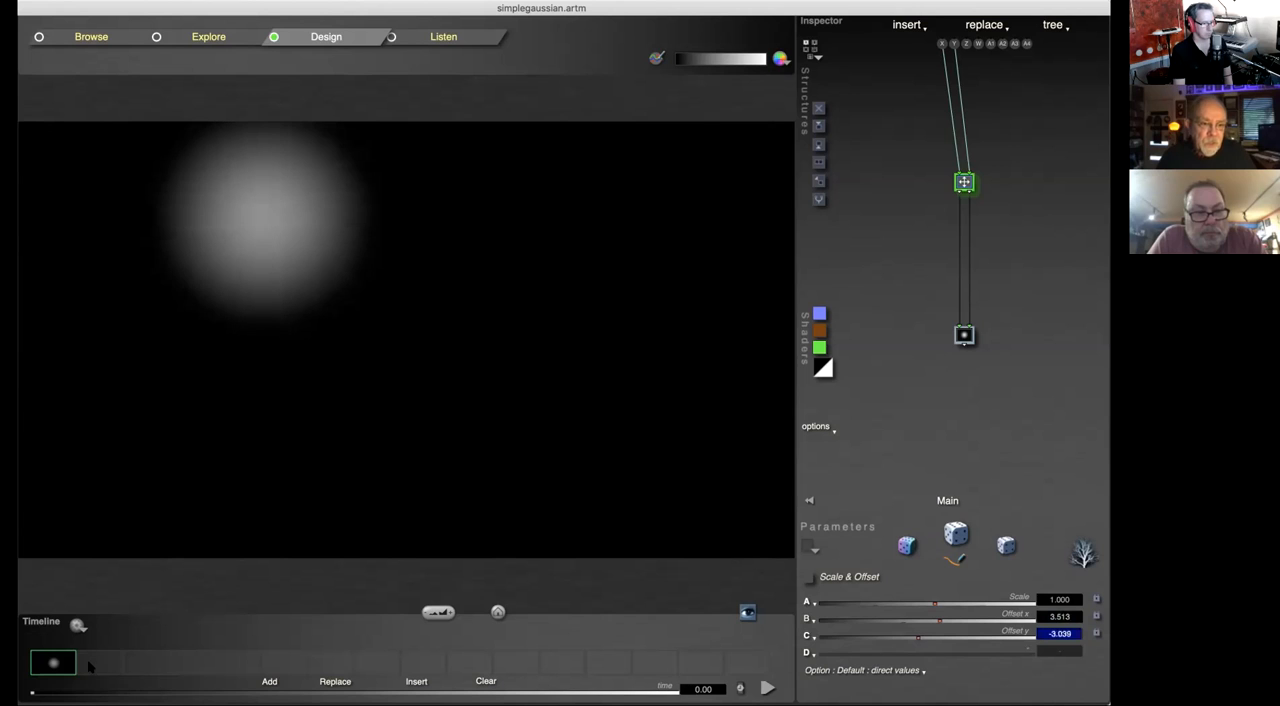
pyautogui.click(92, 665)
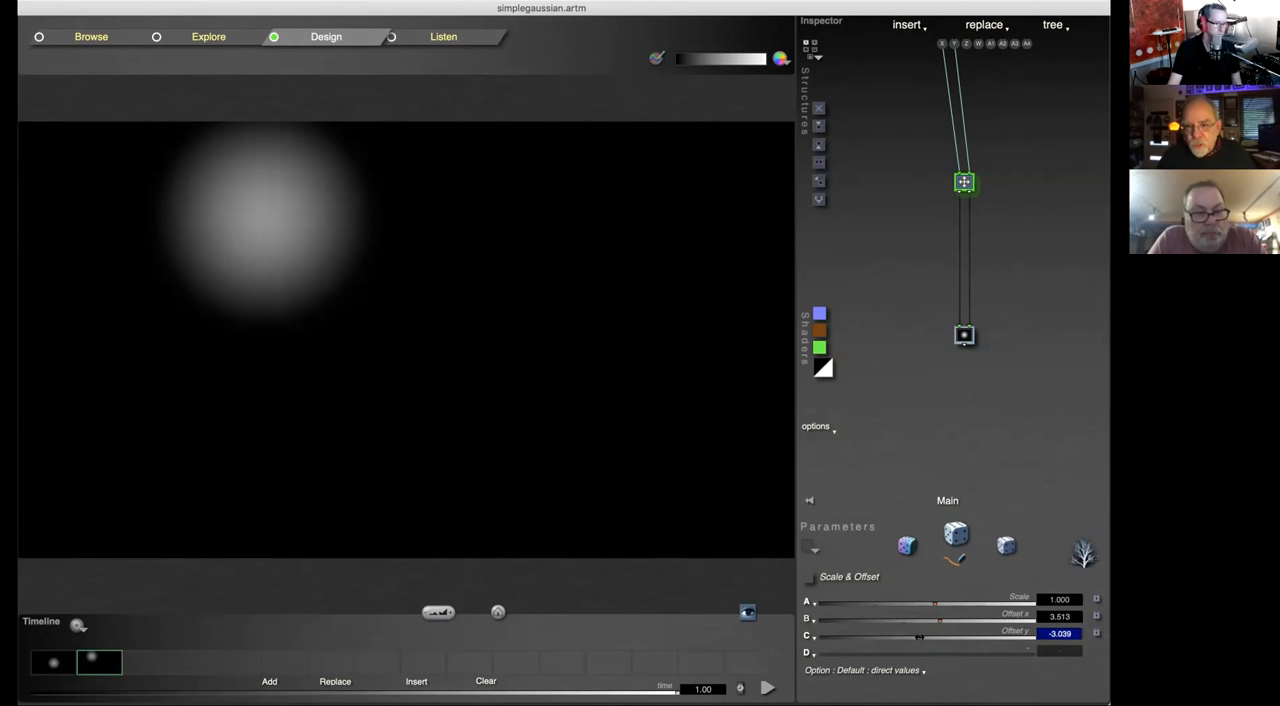
# Step: Set Offset x to about -6.410 and Offset y to about 5.132, store the third keyframe, and play the animation
pyautogui.moveTo(920, 636); pyautogui.dragTo(850, 626)
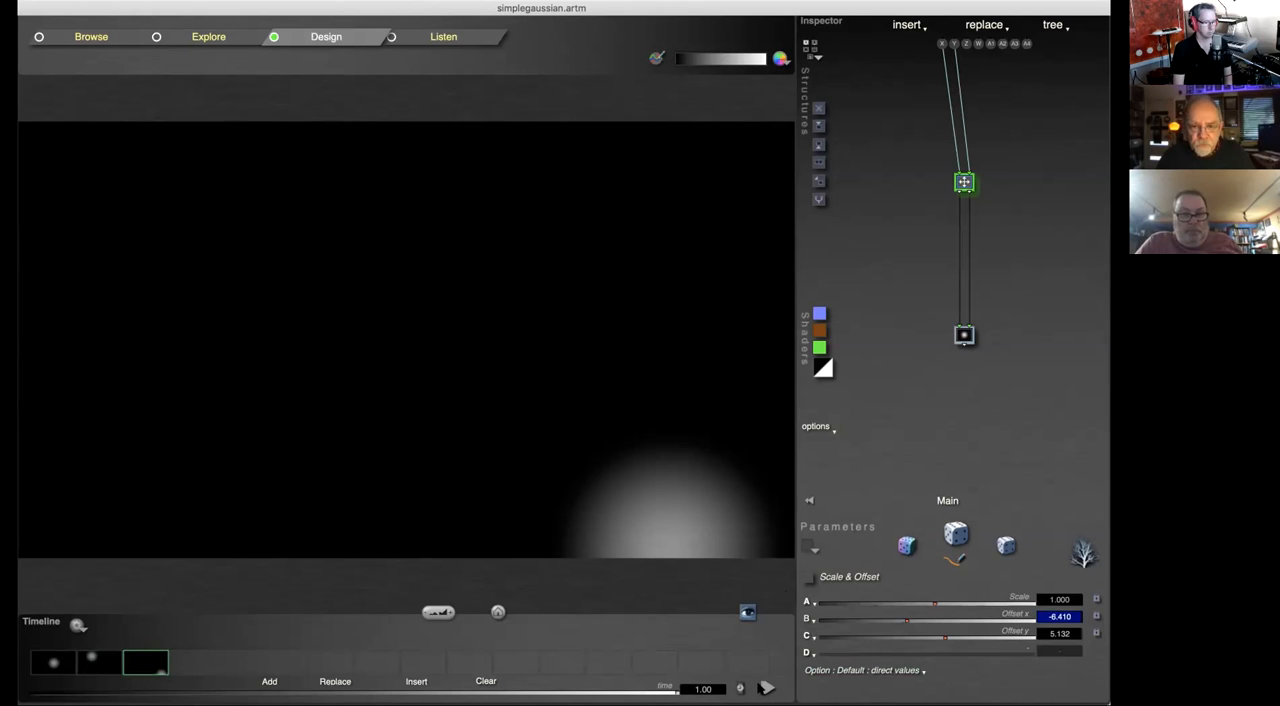
pyautogui.click(766, 688)
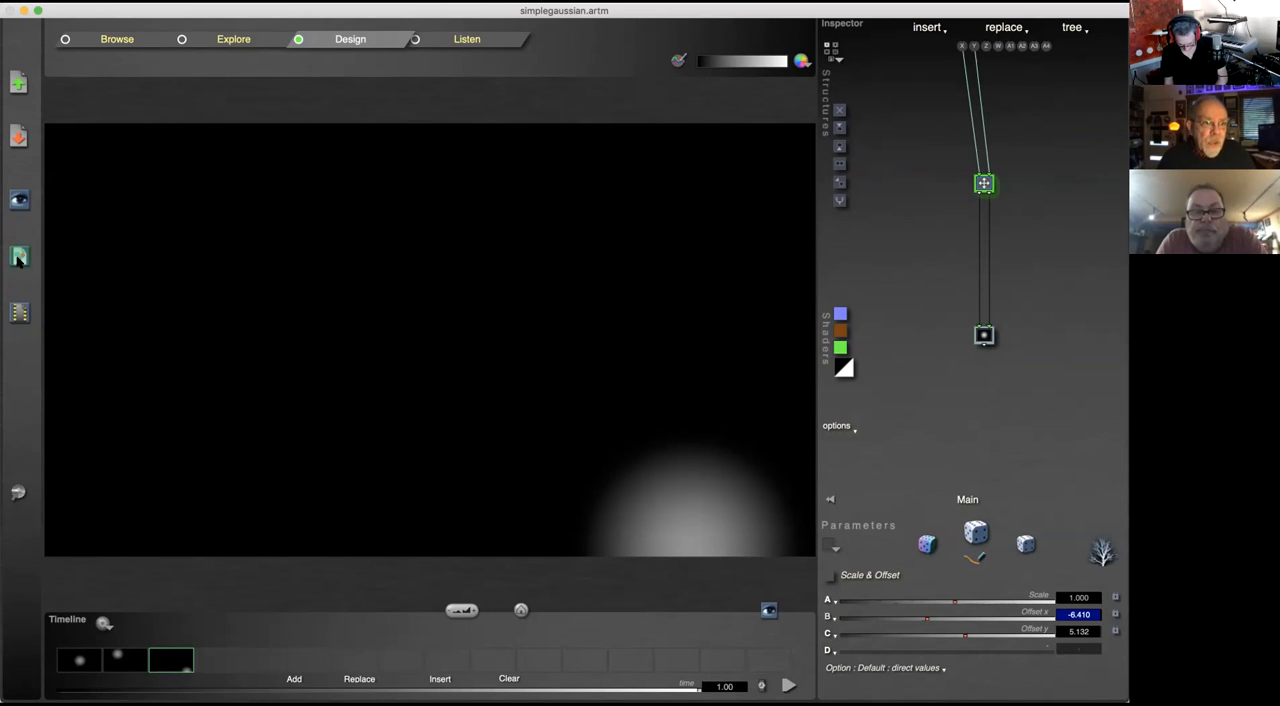
# Step: Open the movie rendering options, play the animation preview there, and cancel without rendering
pyautogui.press('super+m')
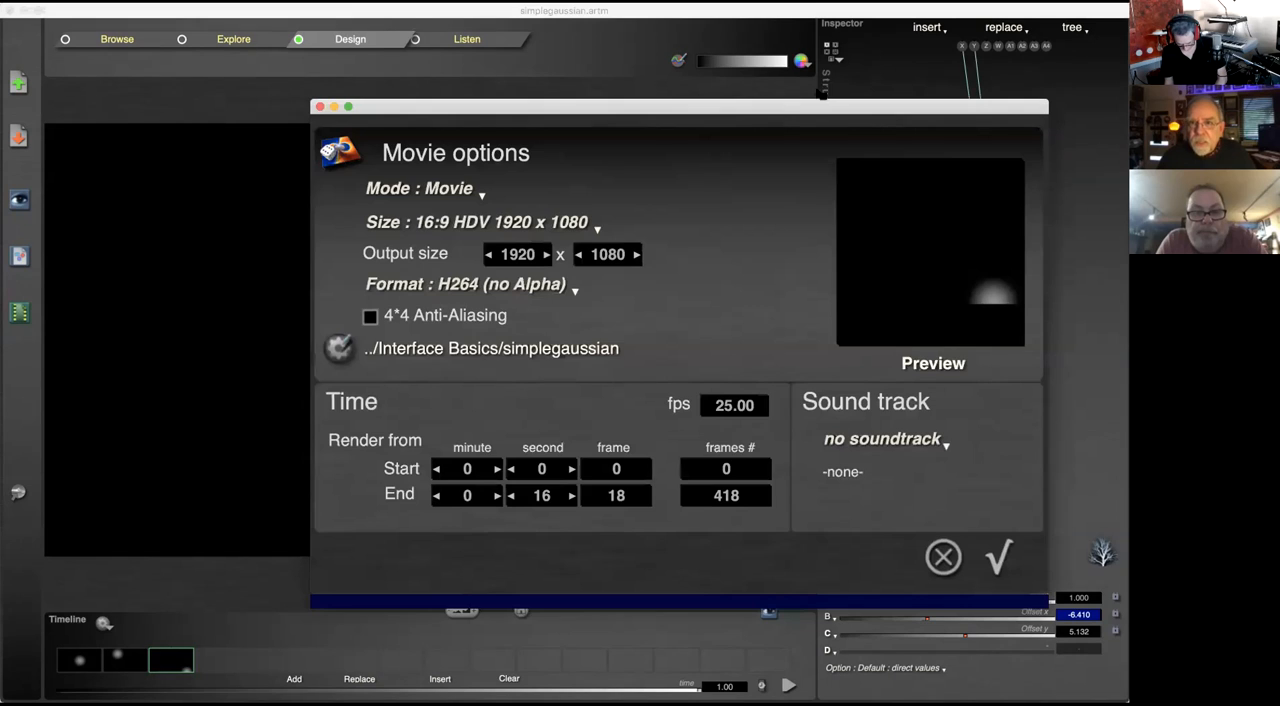
pyautogui.moveTo(777, 110); pyautogui.dragTo(670, 116)
pyautogui.click(828, 370)
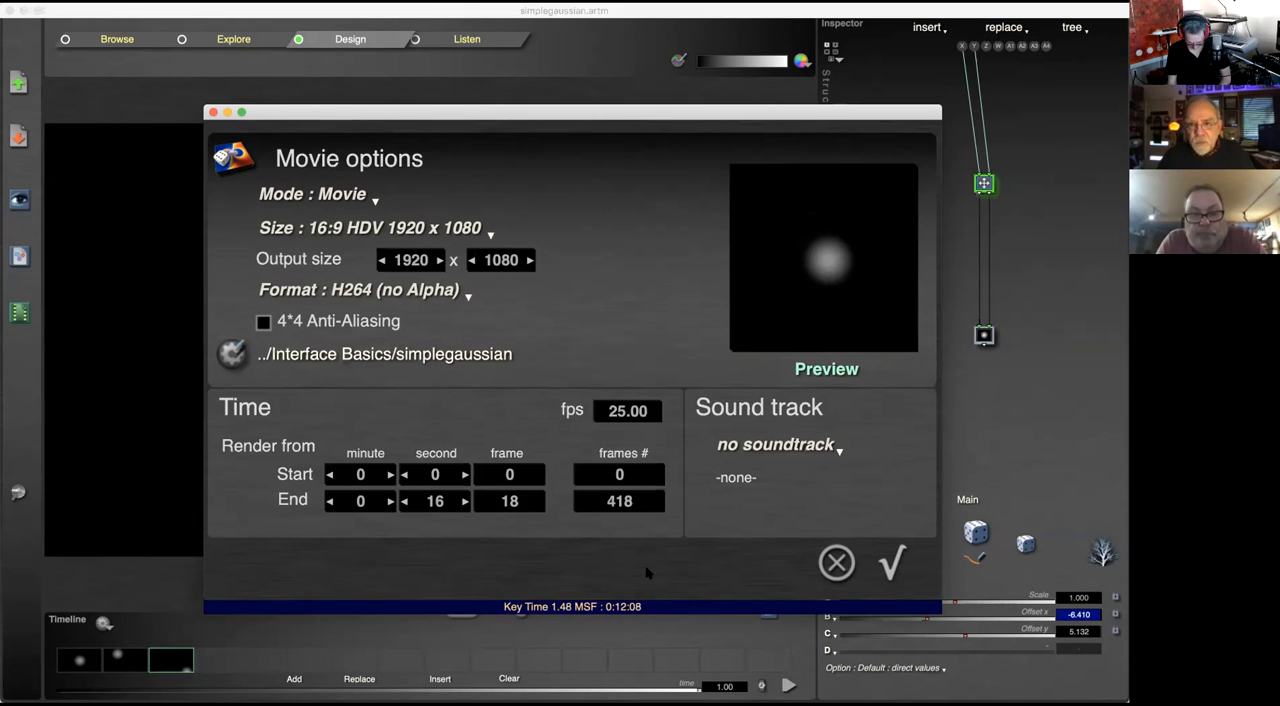
pyautogui.click(837, 563)
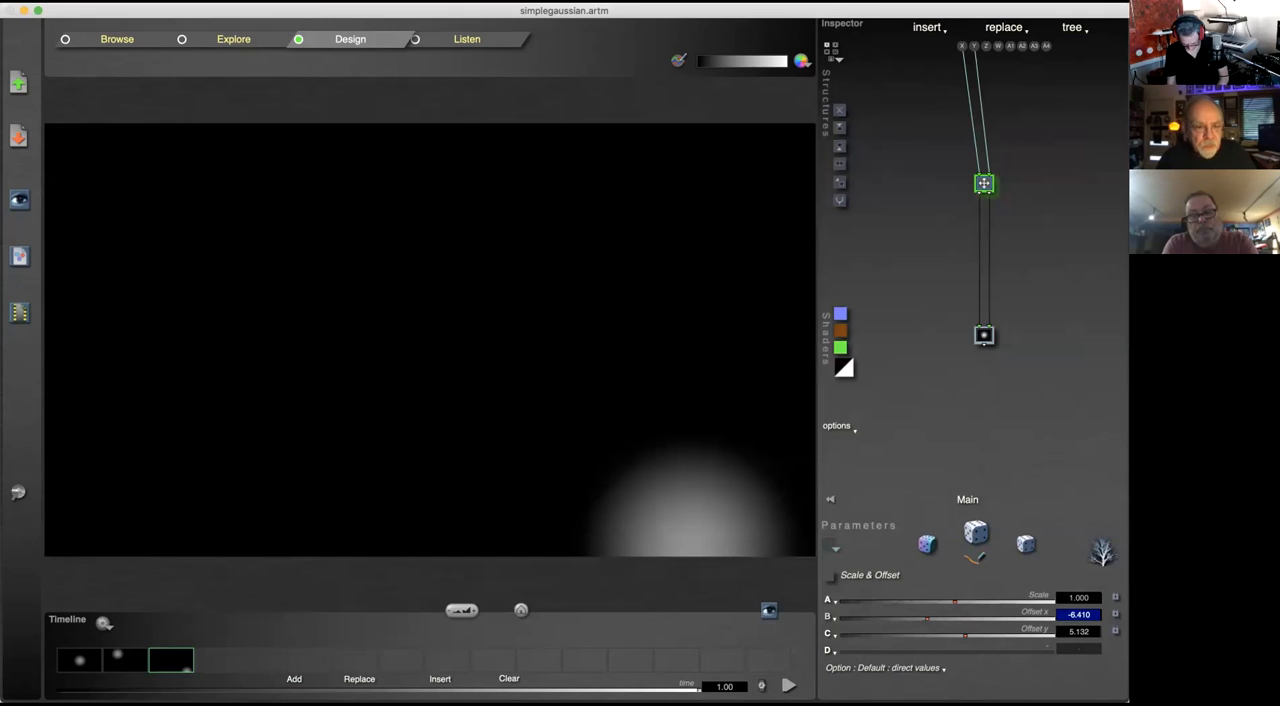
# Step: Set the time to 0.50, insert an in-between keyframe after the second one, and insert another one directly after the second keyframe
pyautogui.click(378, 690)
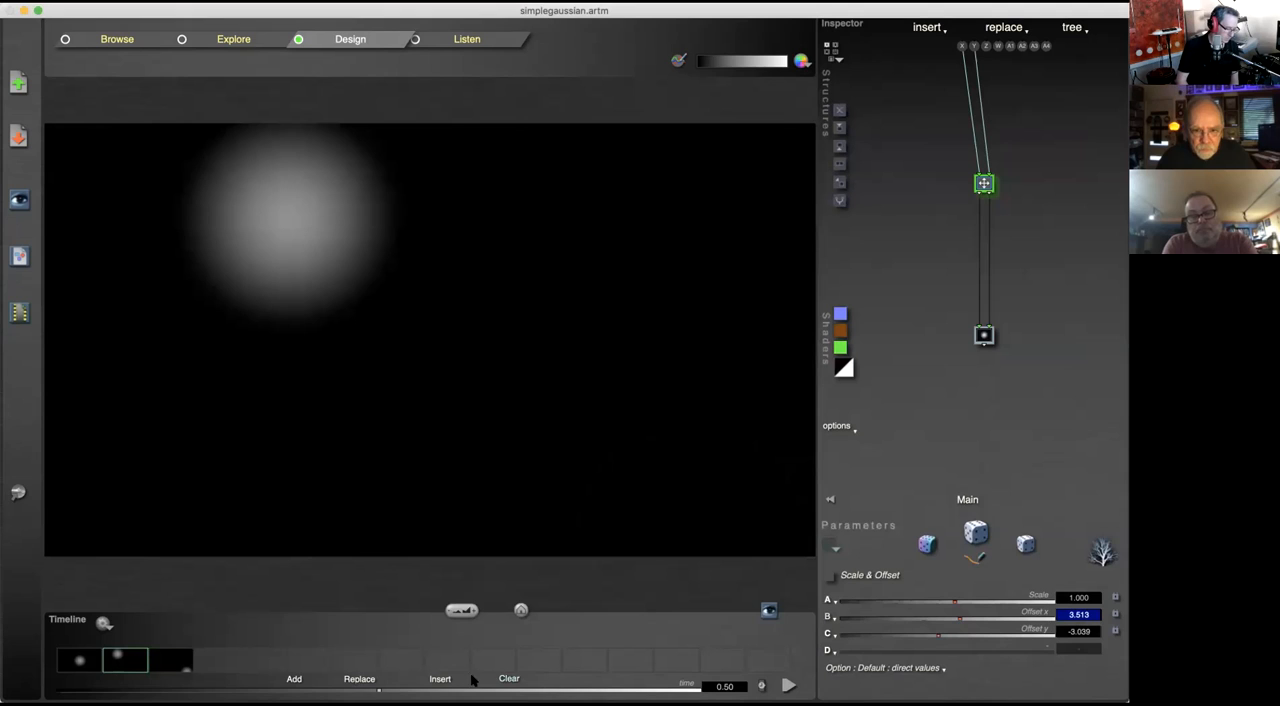
pyautogui.click(441, 680)
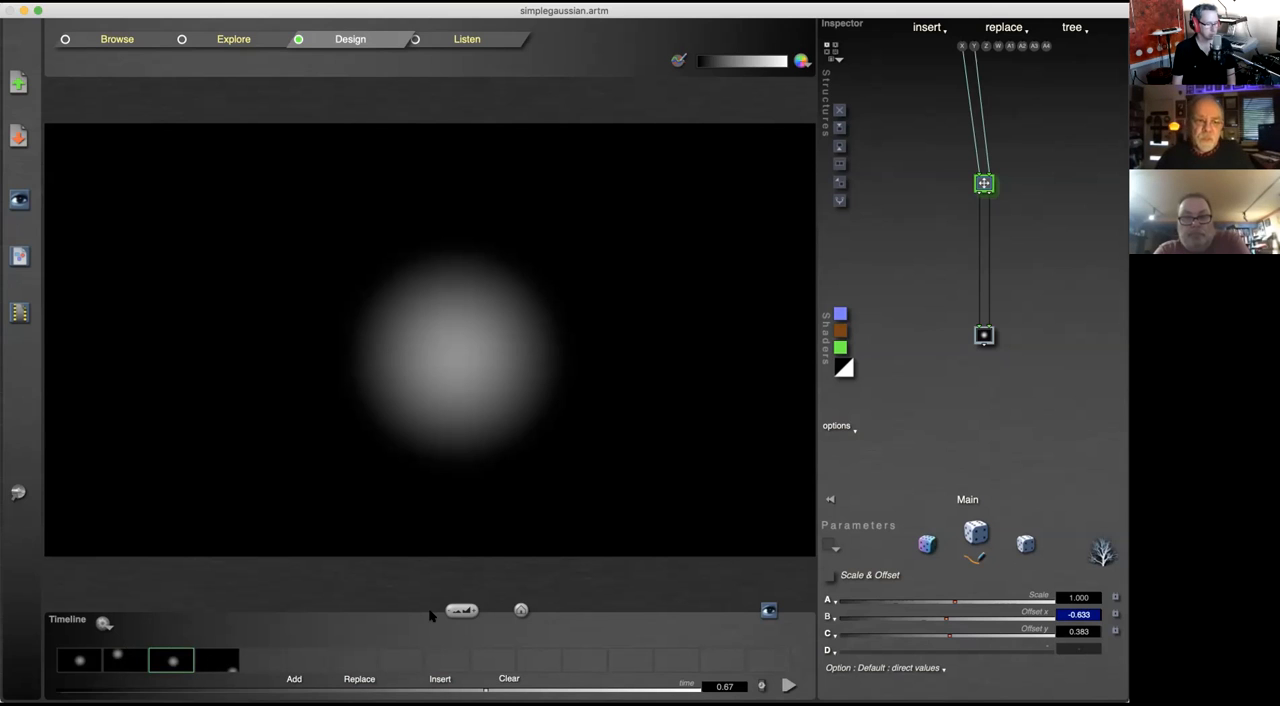
pyautogui.click(125, 660)
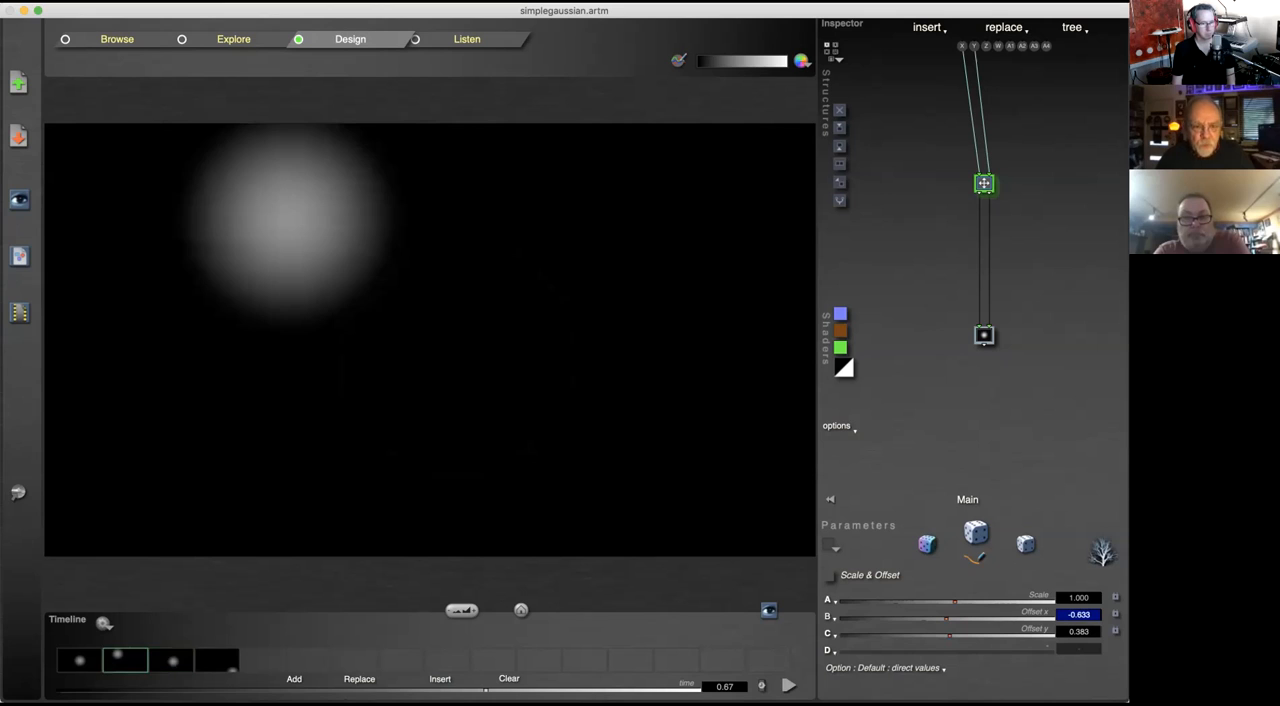
pyautogui.click(440, 679)
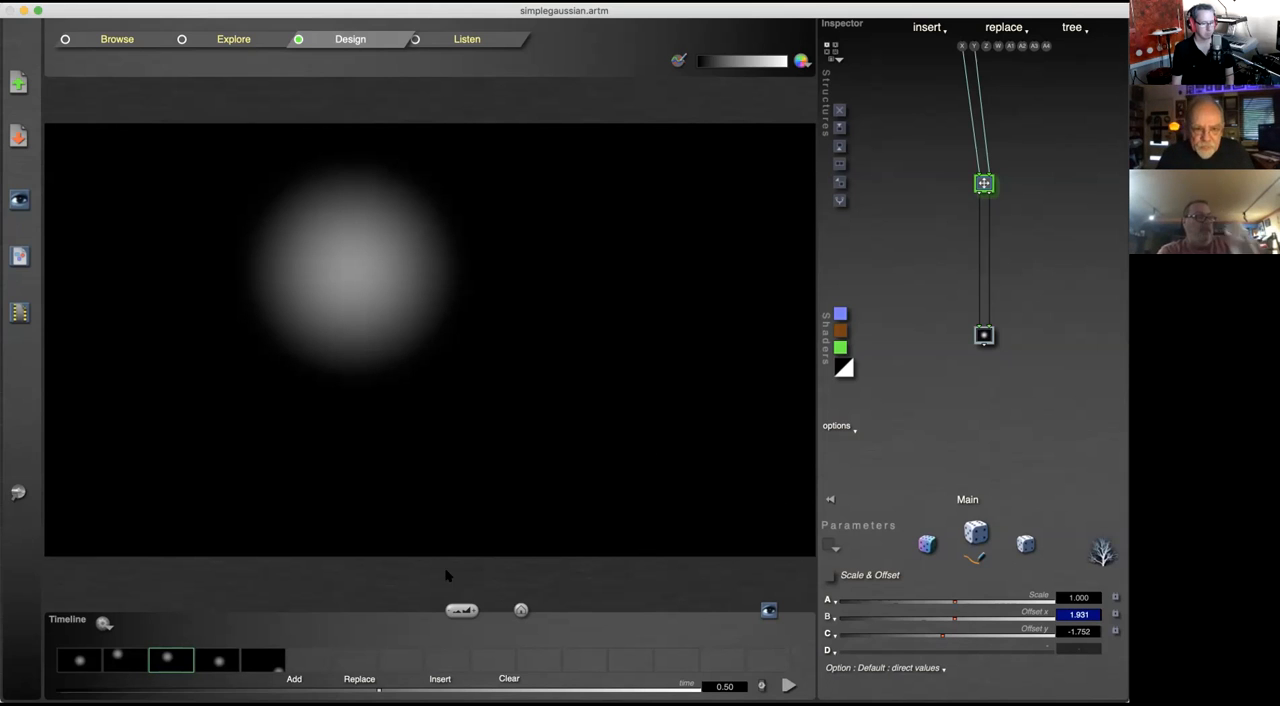
pyautogui.click(761, 686)
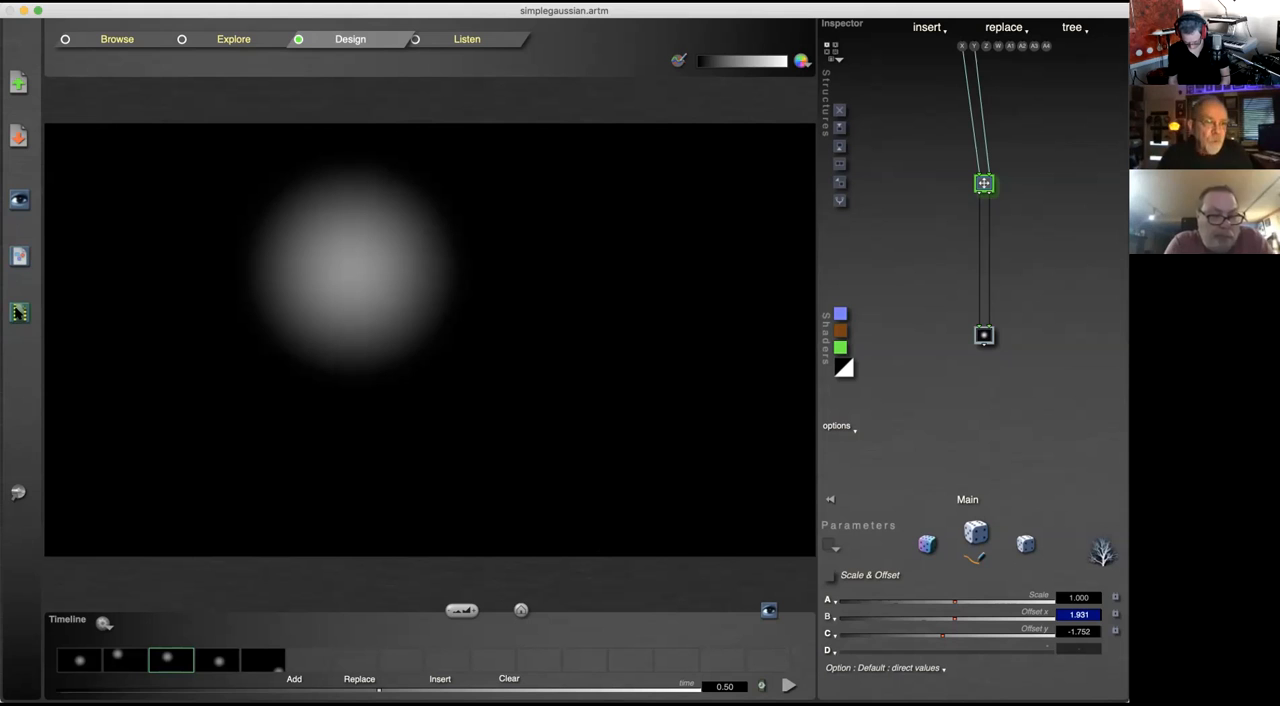
# Step: Check the movie rendering options and the Animation setup with its camera settings, closing both without changes
pyautogui.click(17, 312)
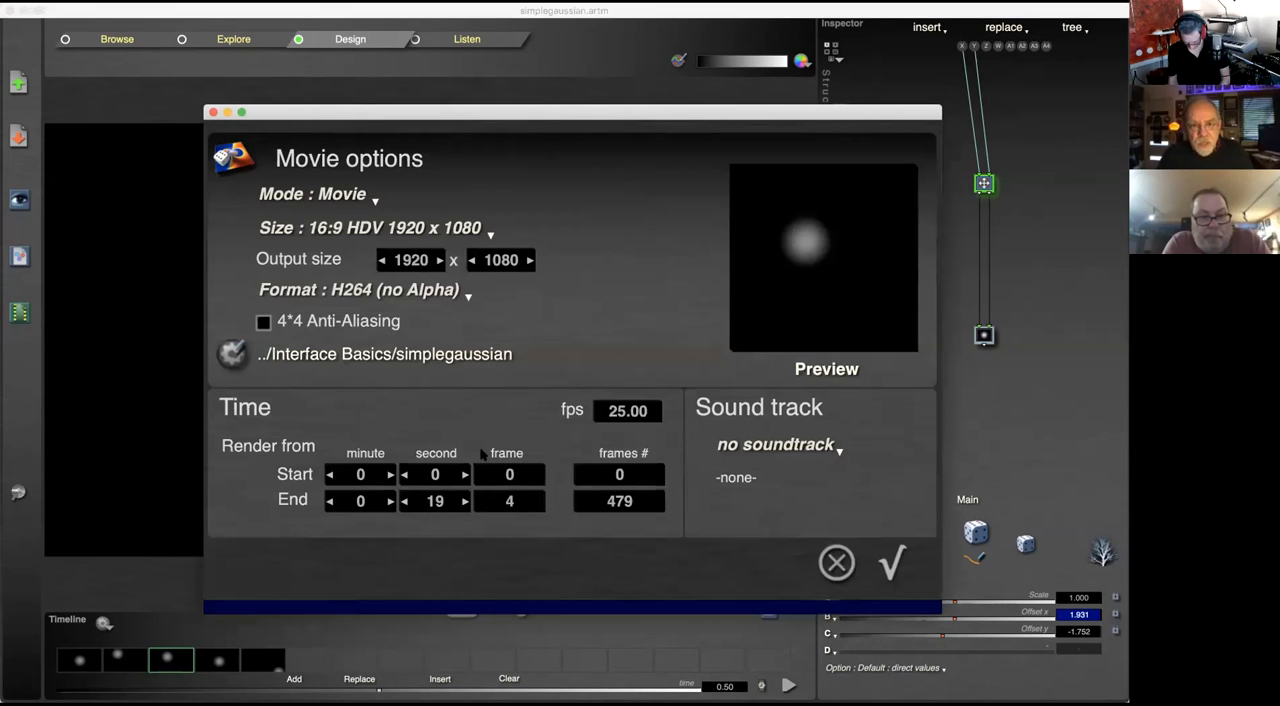
pyautogui.click(837, 562)
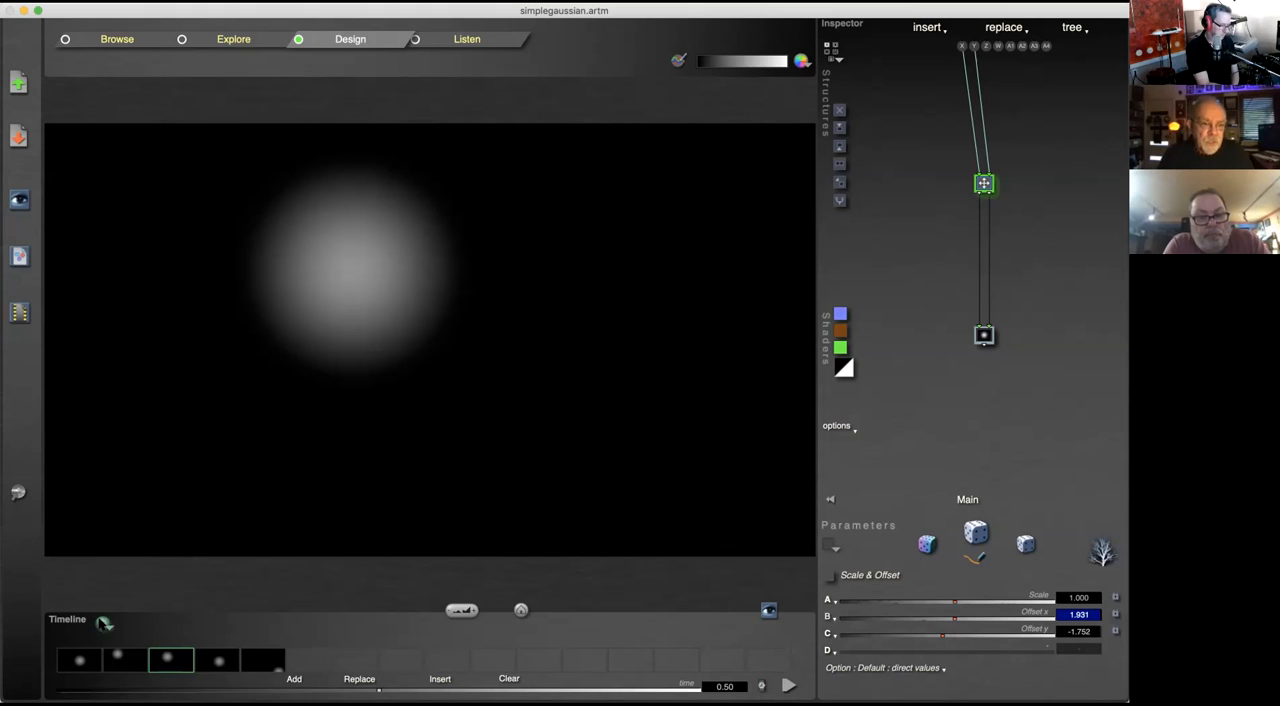
pyautogui.click(104, 624)
pyautogui.click(110, 628)
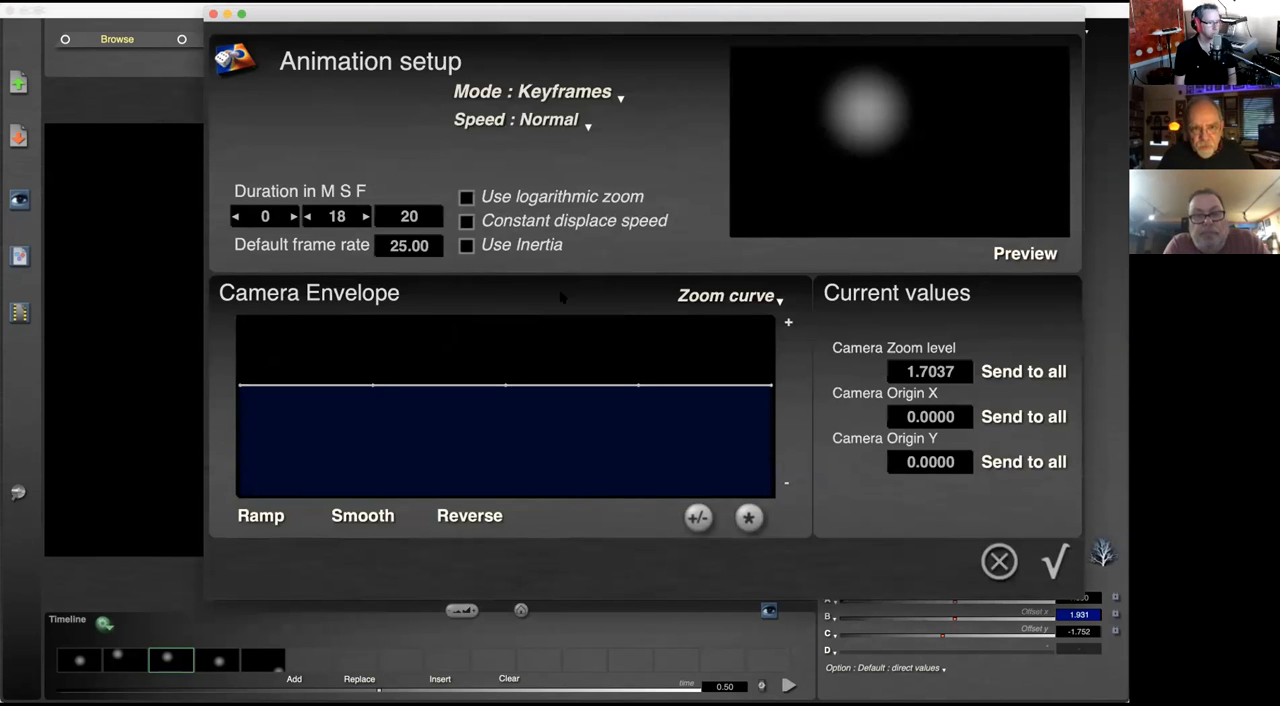
pyautogui.click(999, 561)
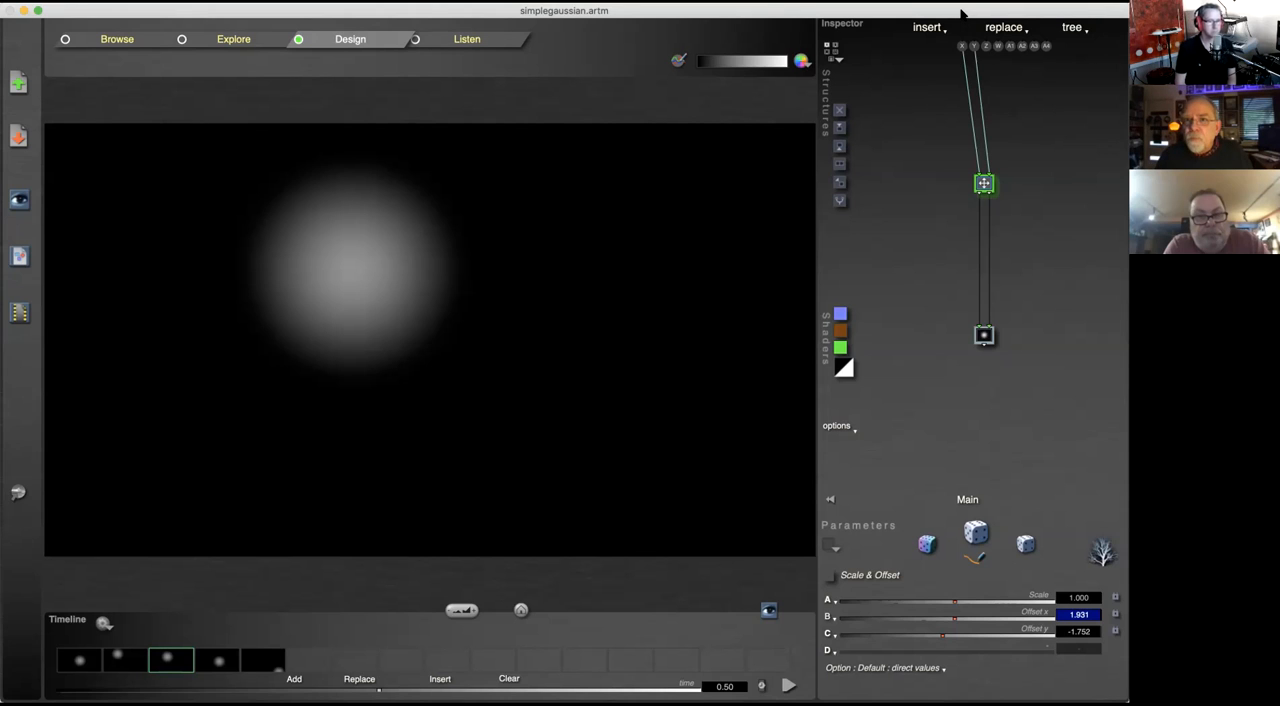
# Step: Shift the window aside, switch to Browse mode, and open the Shining green bulbs example from the Alien skins library
pyautogui.moveTo(936, 16); pyautogui.dragTo(891, 10)
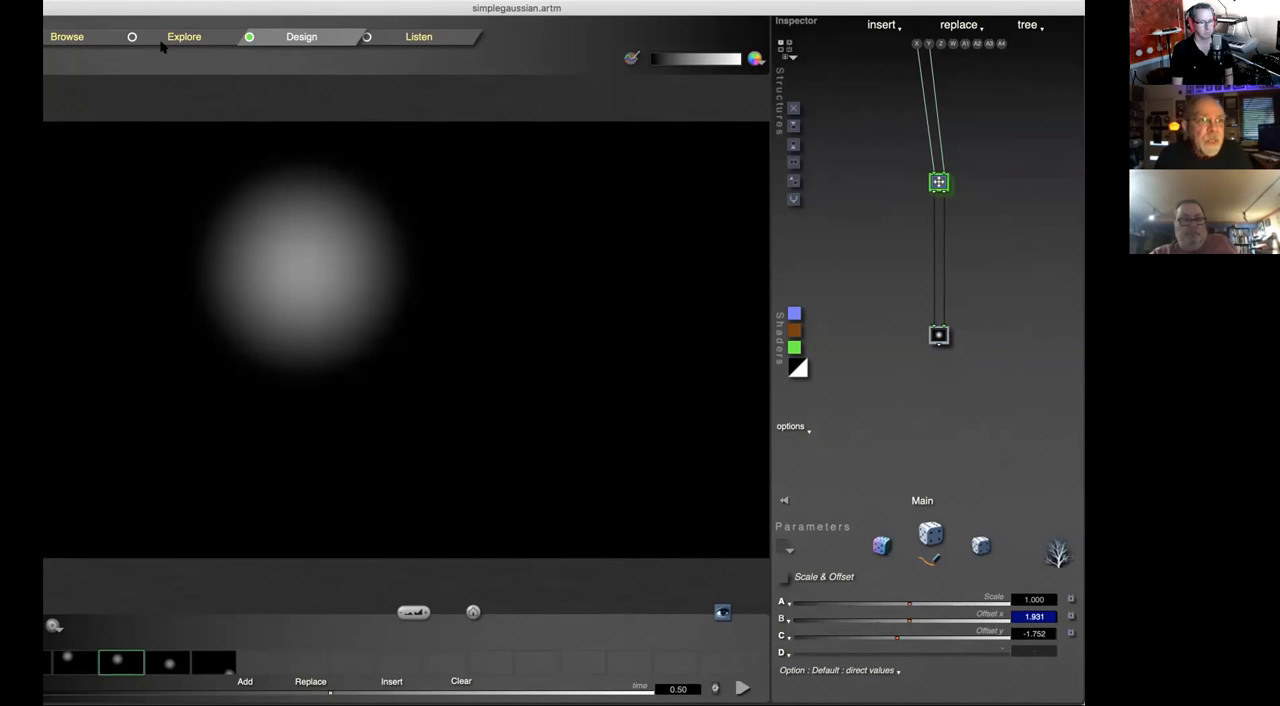
pyautogui.click(82, 36)
pyautogui.click(452, 574)
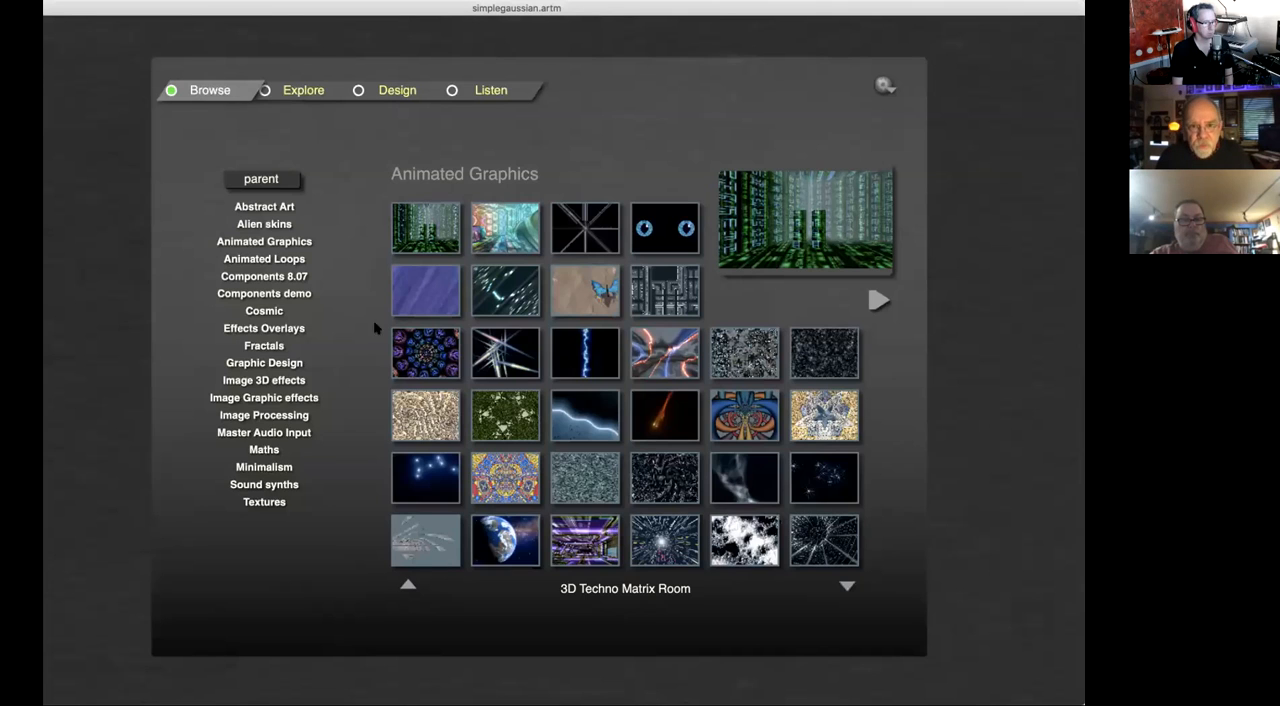
pyautogui.click(264, 225)
pyautogui.click(569, 286)
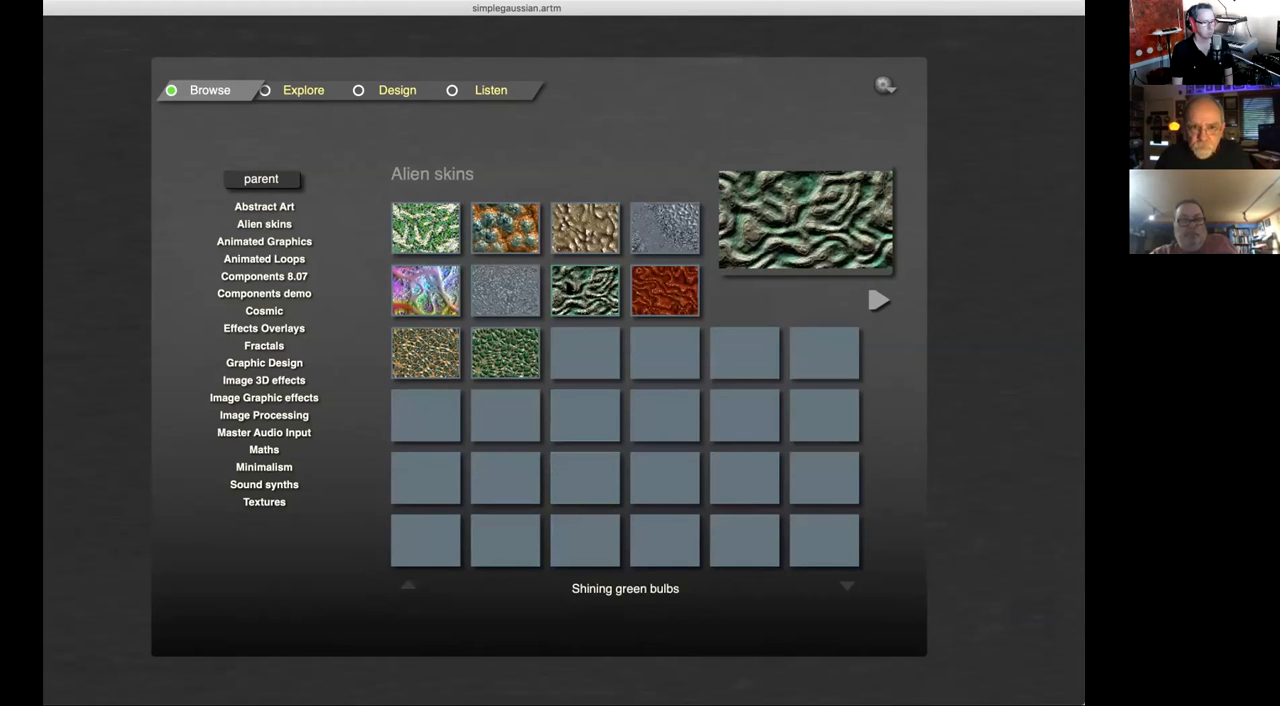
pyautogui.doubleClick(569, 286)
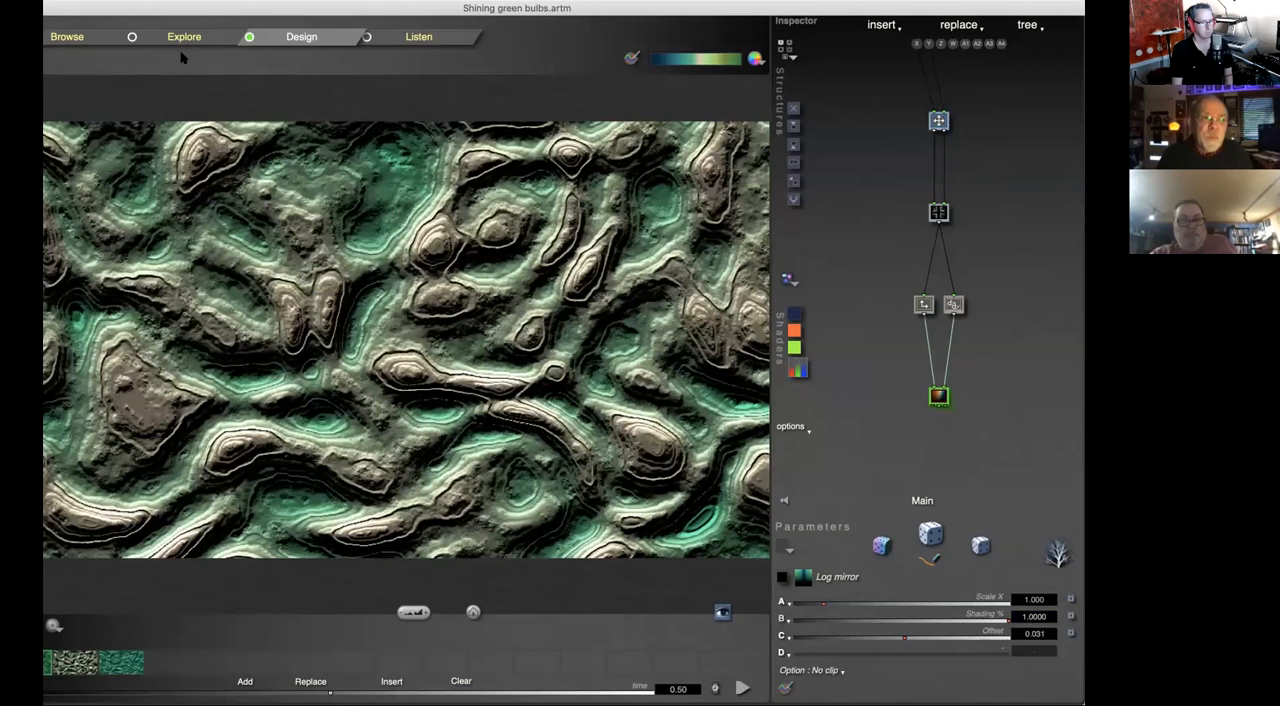
# Step: Return to Browse mode and open the Flower Marble Marquetry example from the Graphic Design library
pyautogui.click(74, 40)
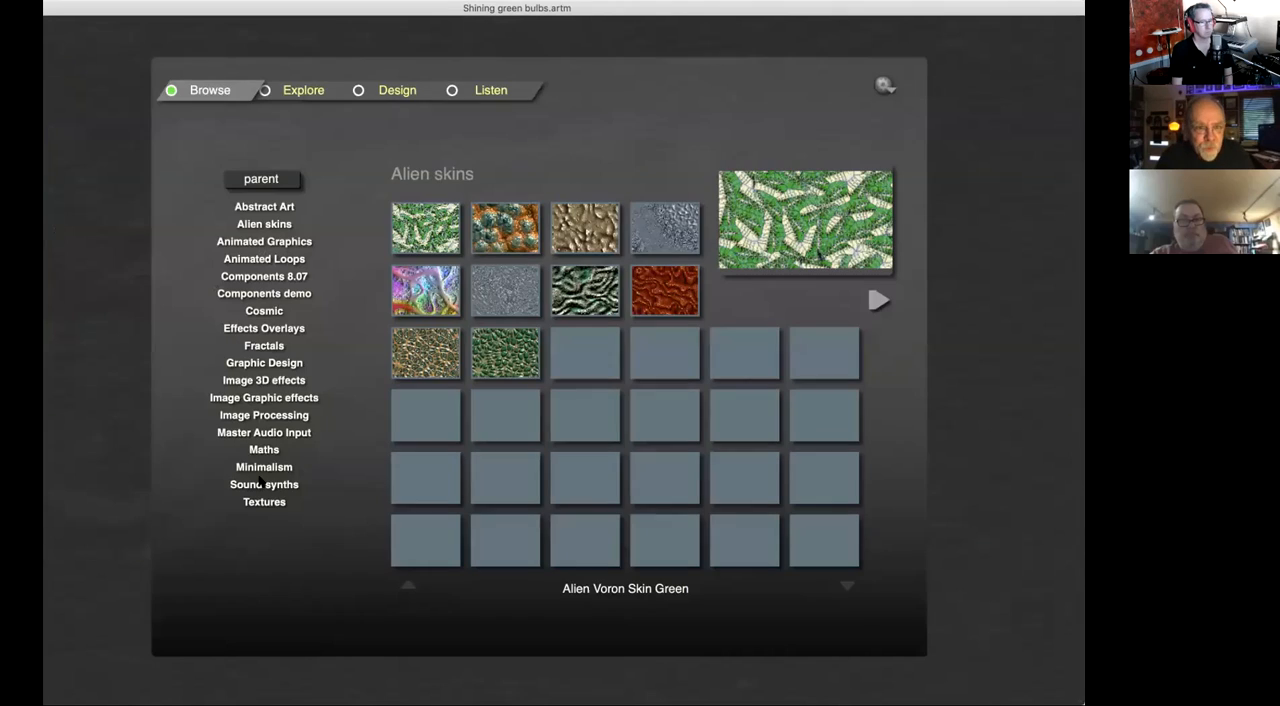
pyautogui.click(285, 363)
pyautogui.doubleClick(585, 228)
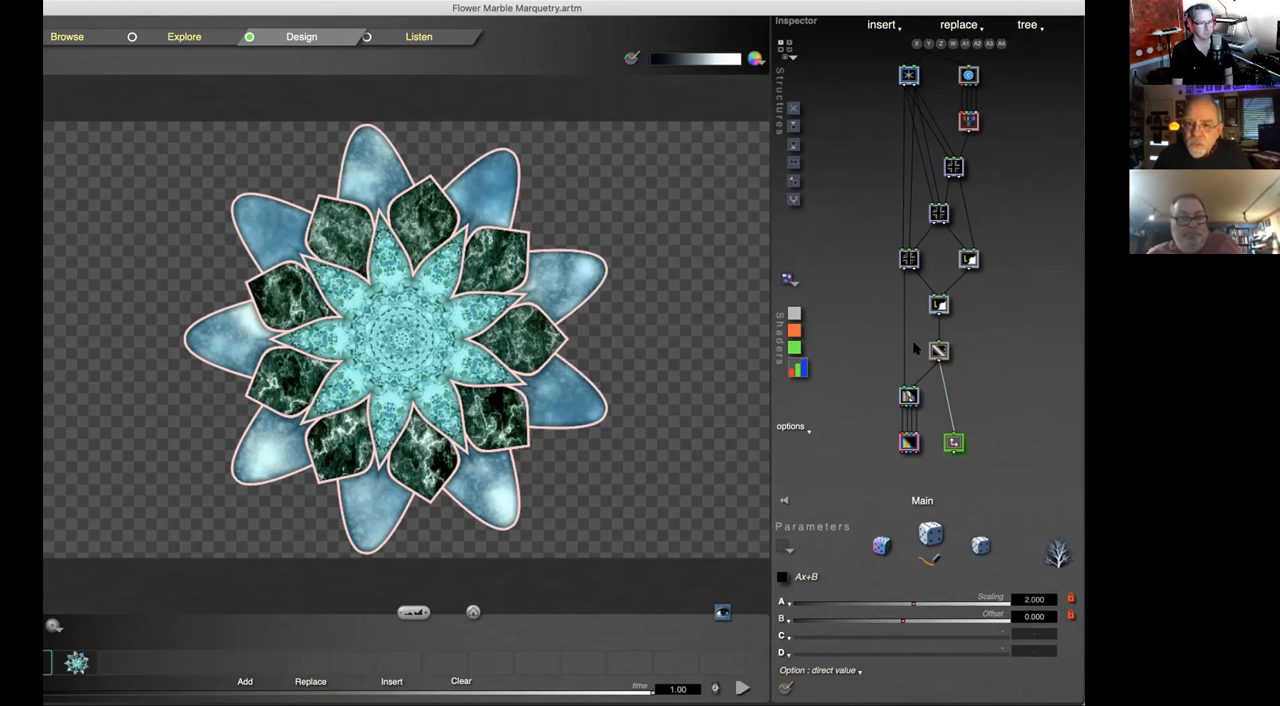
# Step: Look inside the Add Textured Shape compiled tree of the flower structure and return to the main tree
pyautogui.click(953, 167)
pyautogui.doubleClick(957, 168)
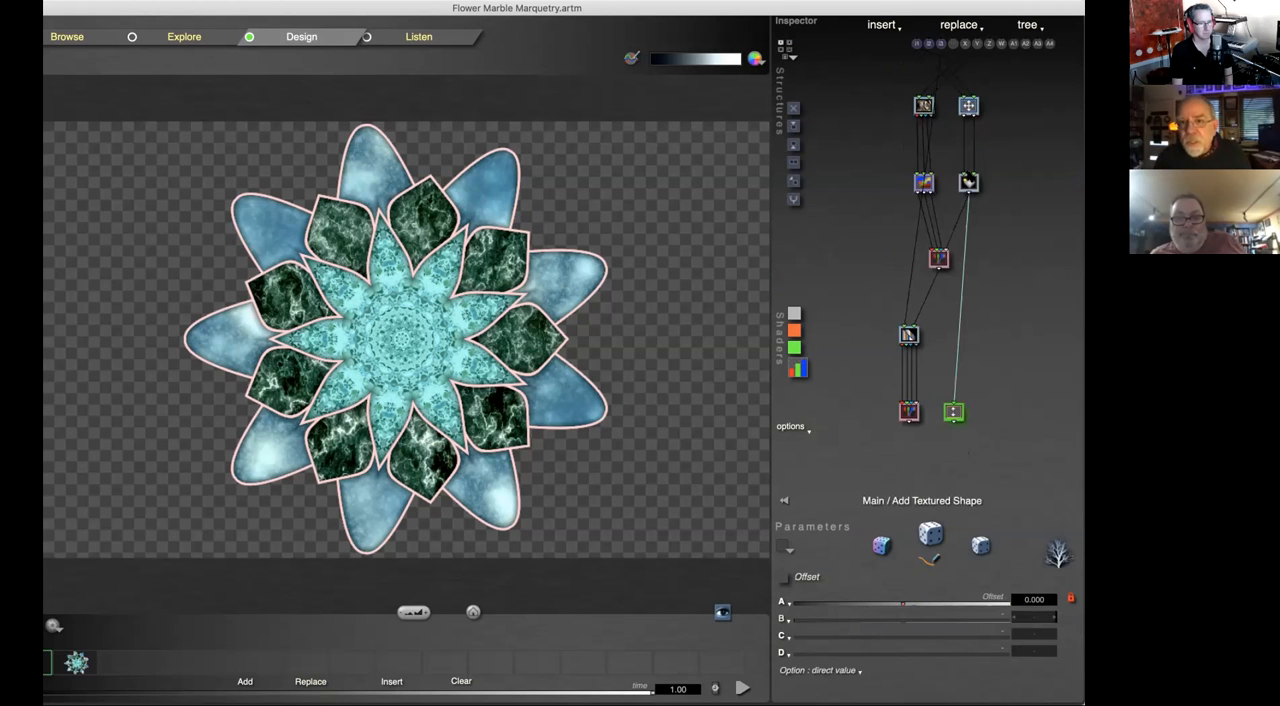
pyautogui.doubleClick(986, 231)
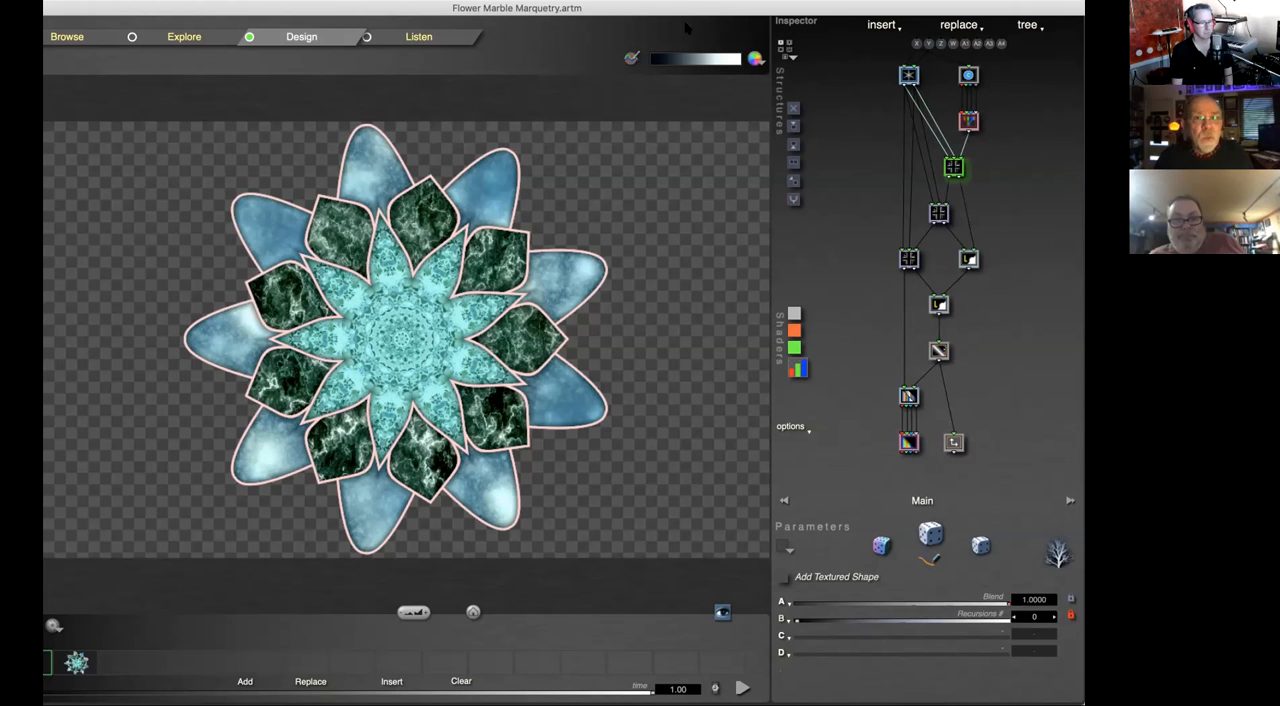
# Step: Move the window back and reopen simplegaussian.artm from the recently used files
pyautogui.moveTo(686, 9); pyautogui.dragTo(736, 9)
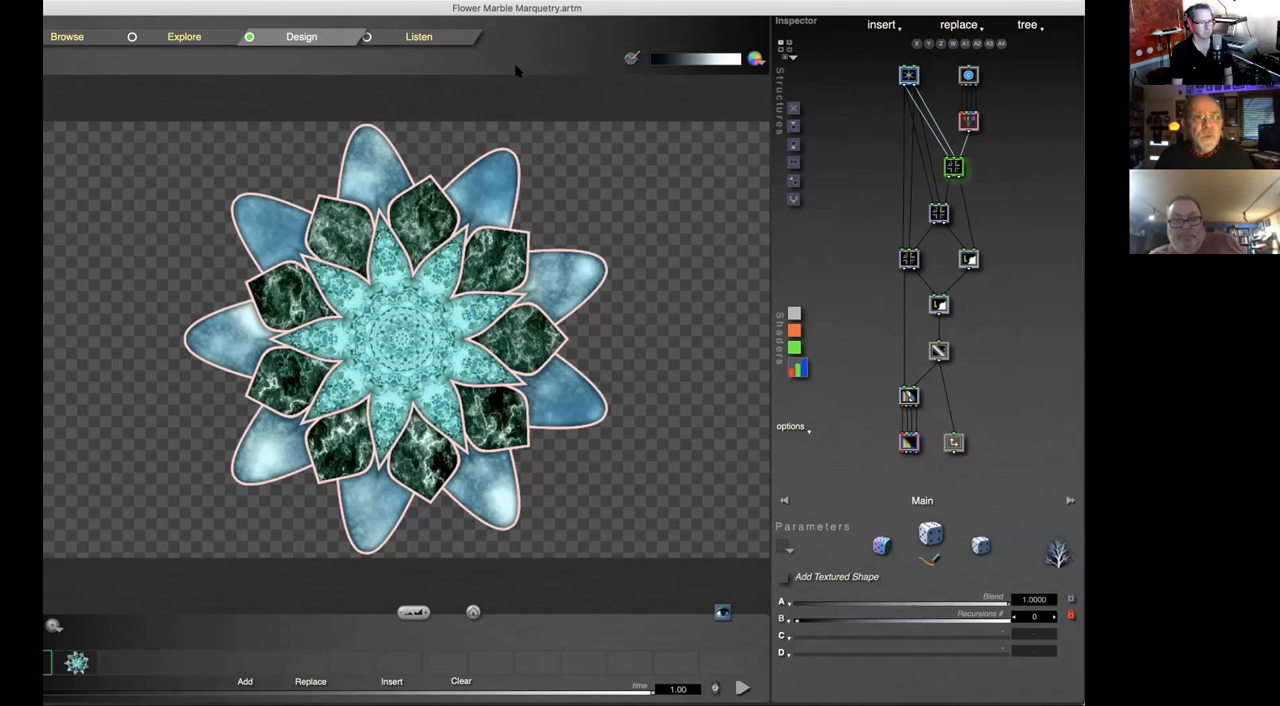
pyautogui.click(210, 2)
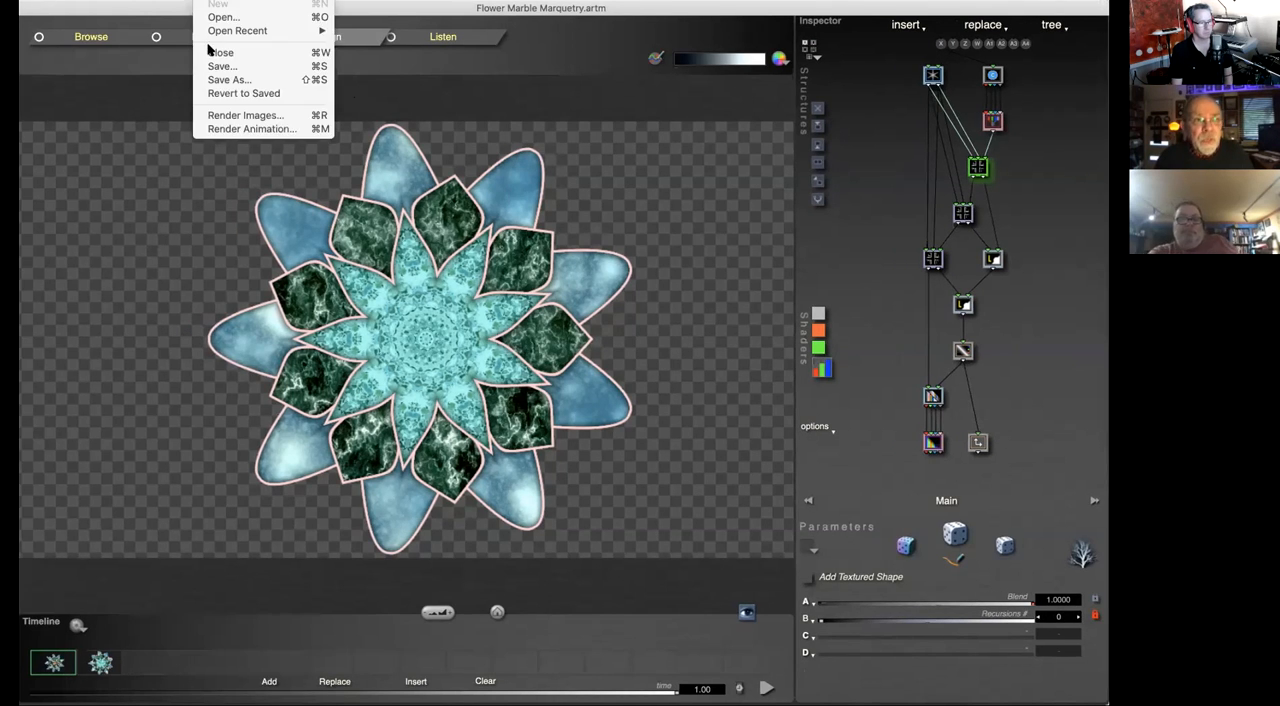
pyautogui.moveTo(260, 31)
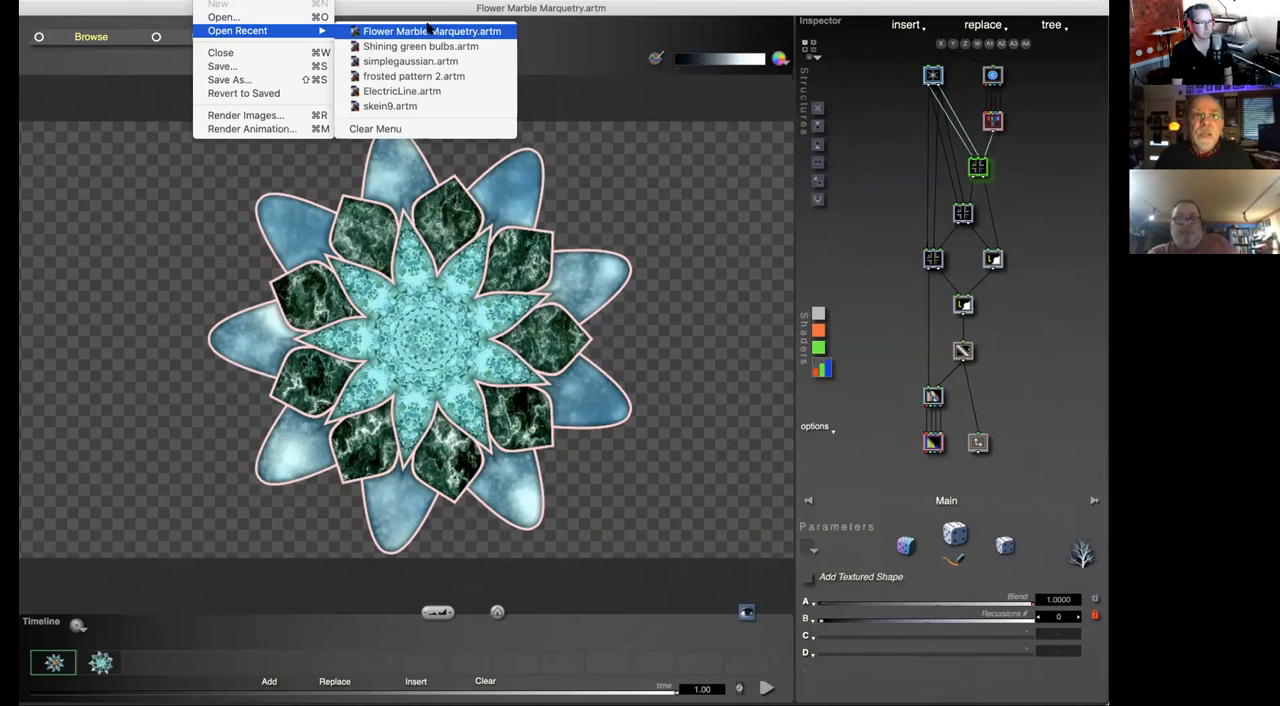
pyautogui.click(450, 76)
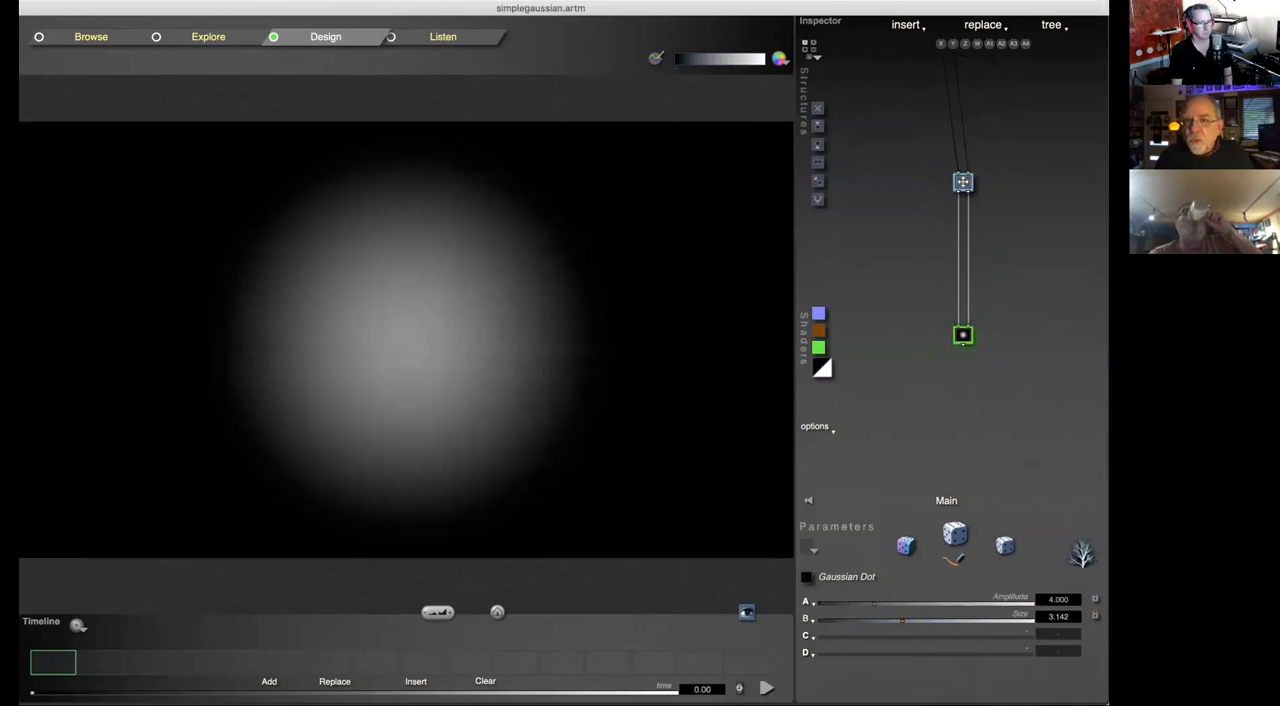
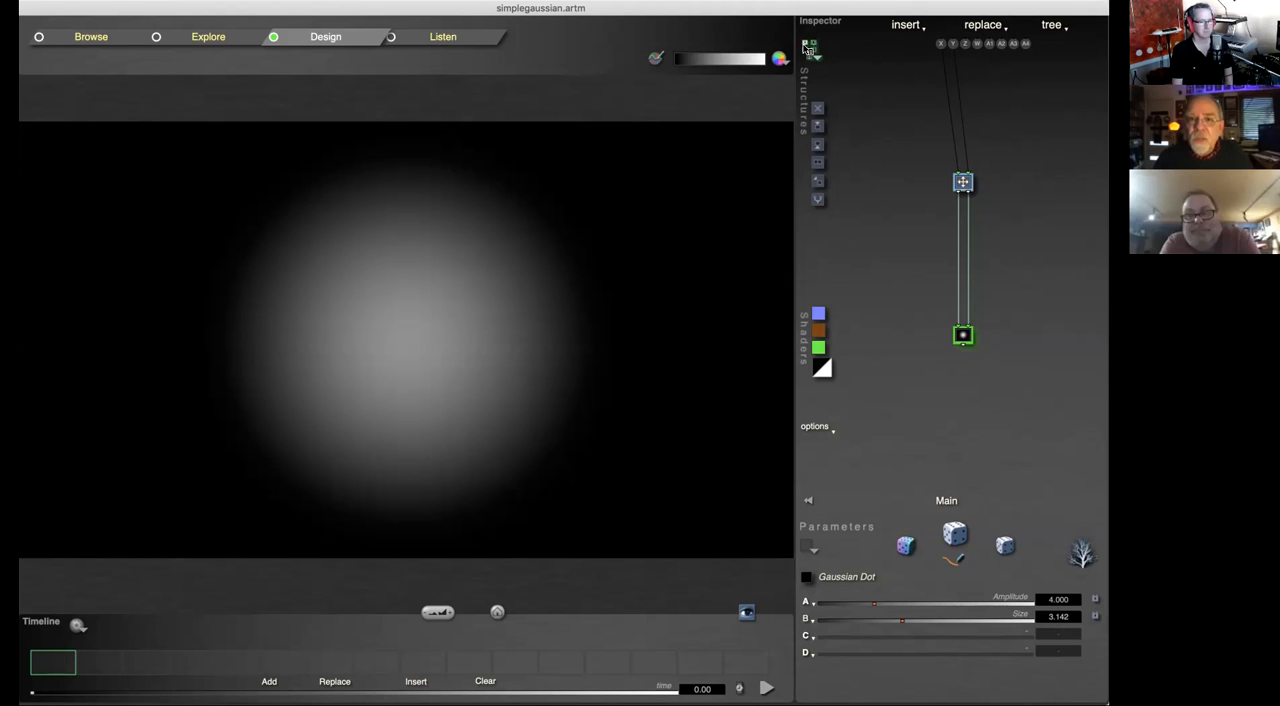
# Step: Create a new tree from the Iterative basic structure template and view the template list again
pyautogui.click(808, 48)
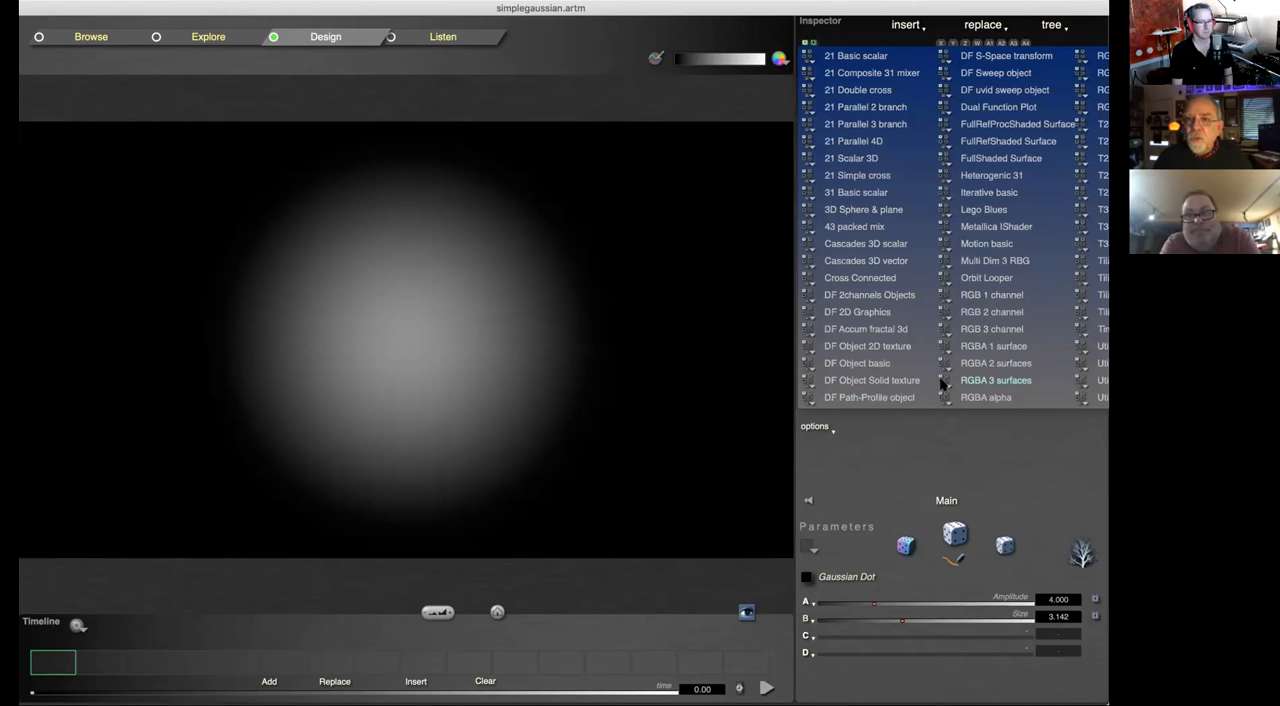
pyautogui.click(975, 195)
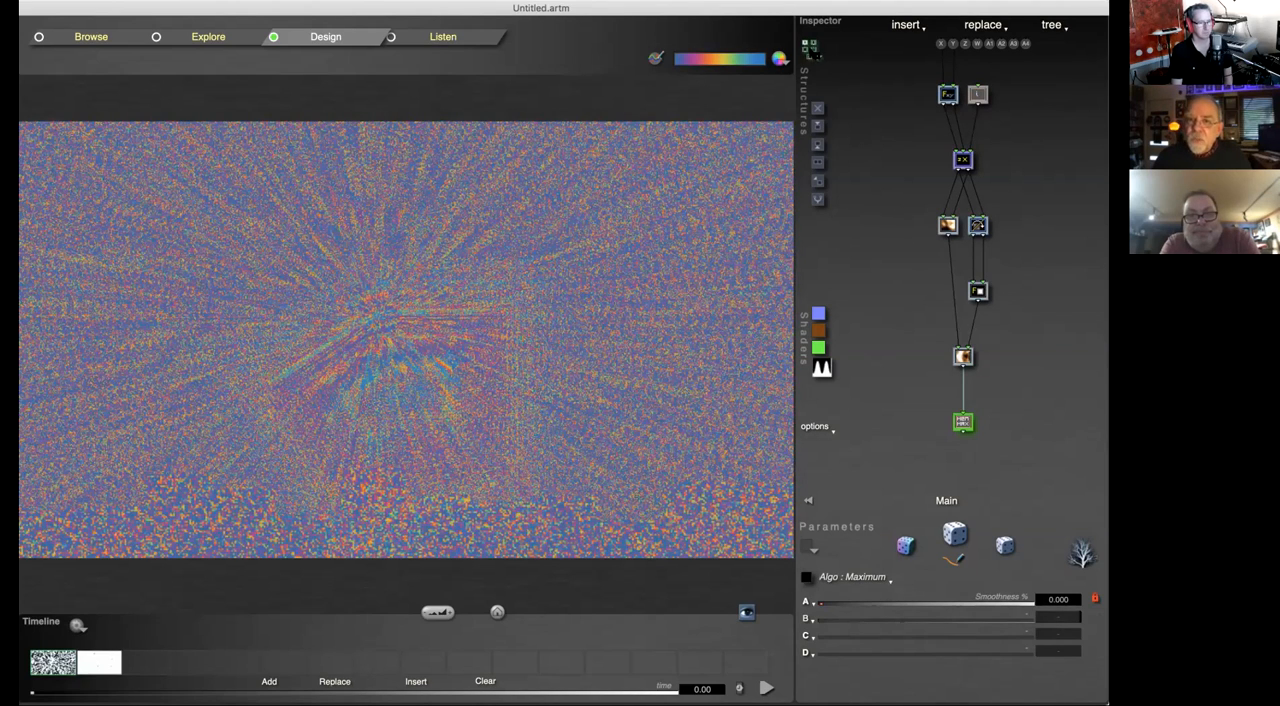
pyautogui.click(812, 50)
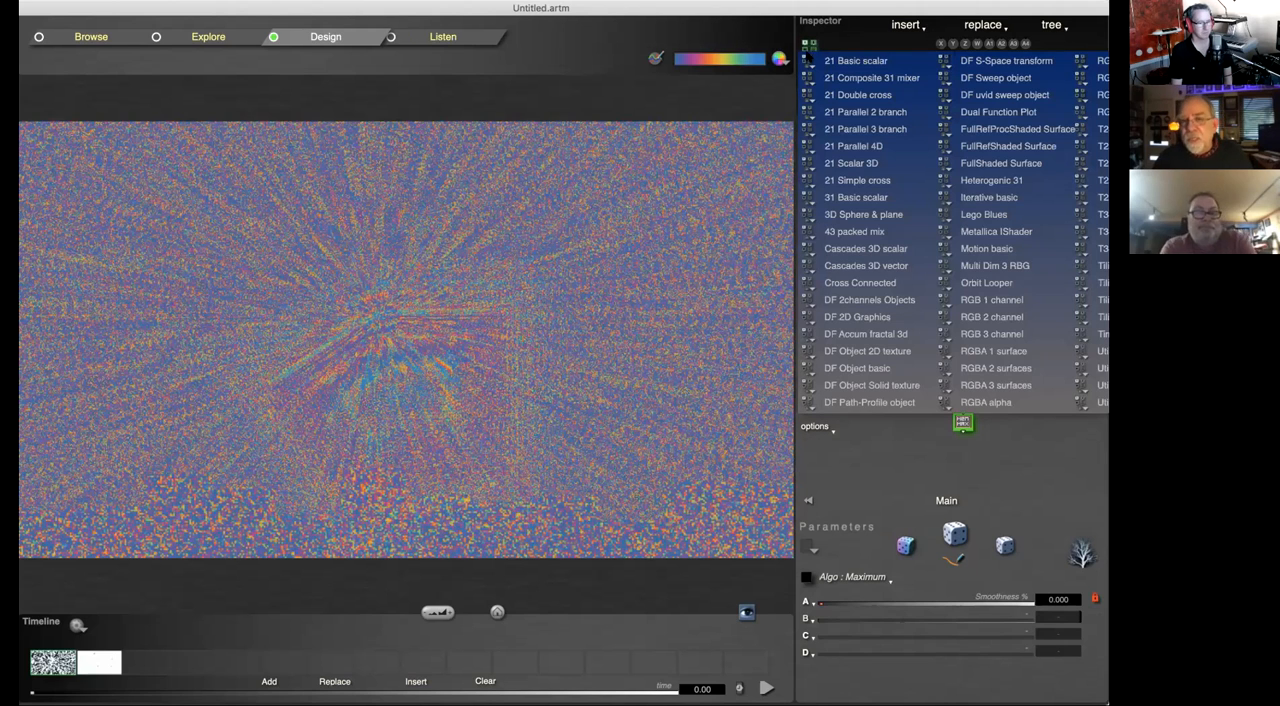
pyautogui.click(886, 481)
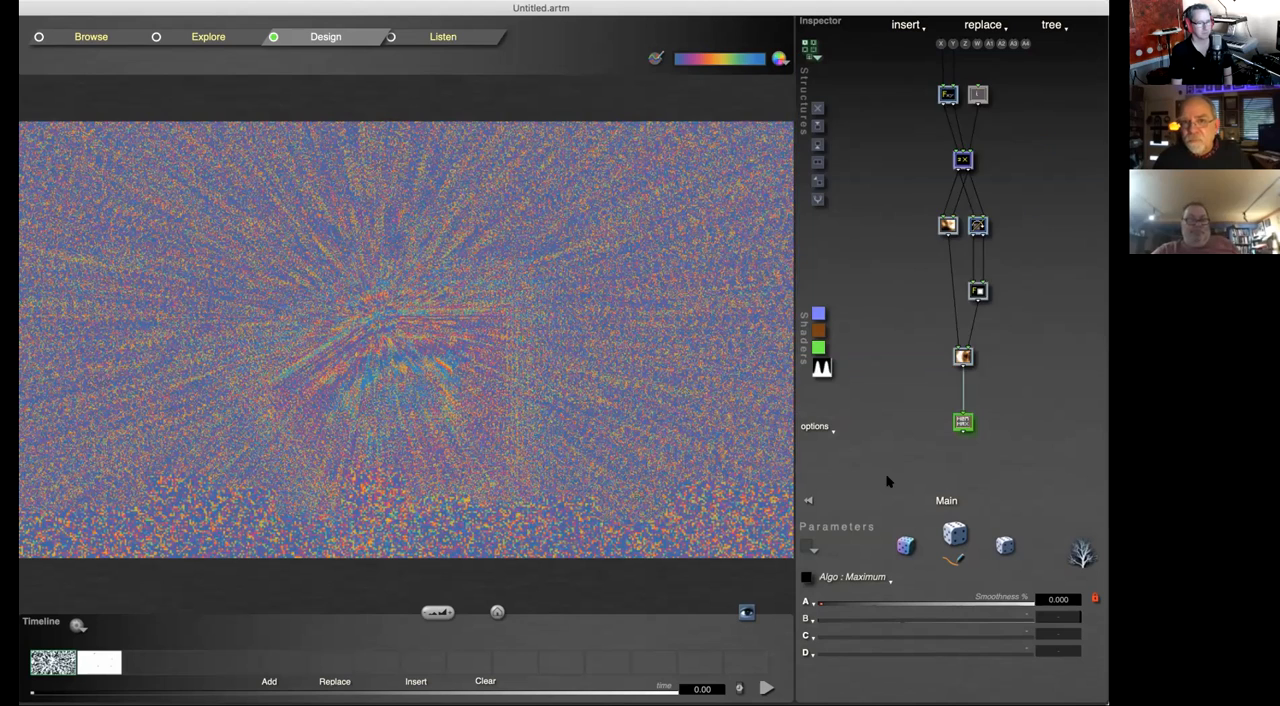
# Step: Create a new file and build its tree from the 21 Simple cross structure template
pyautogui.press('super+n')
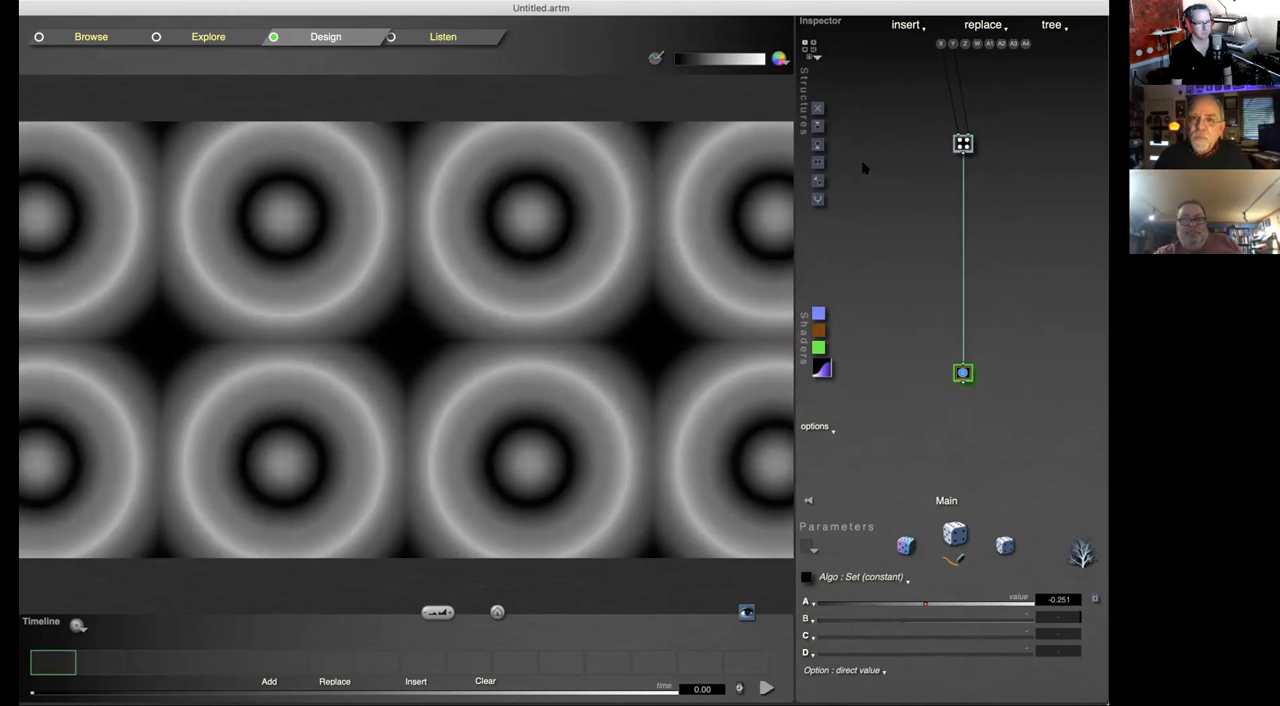
pyautogui.click(811, 50)
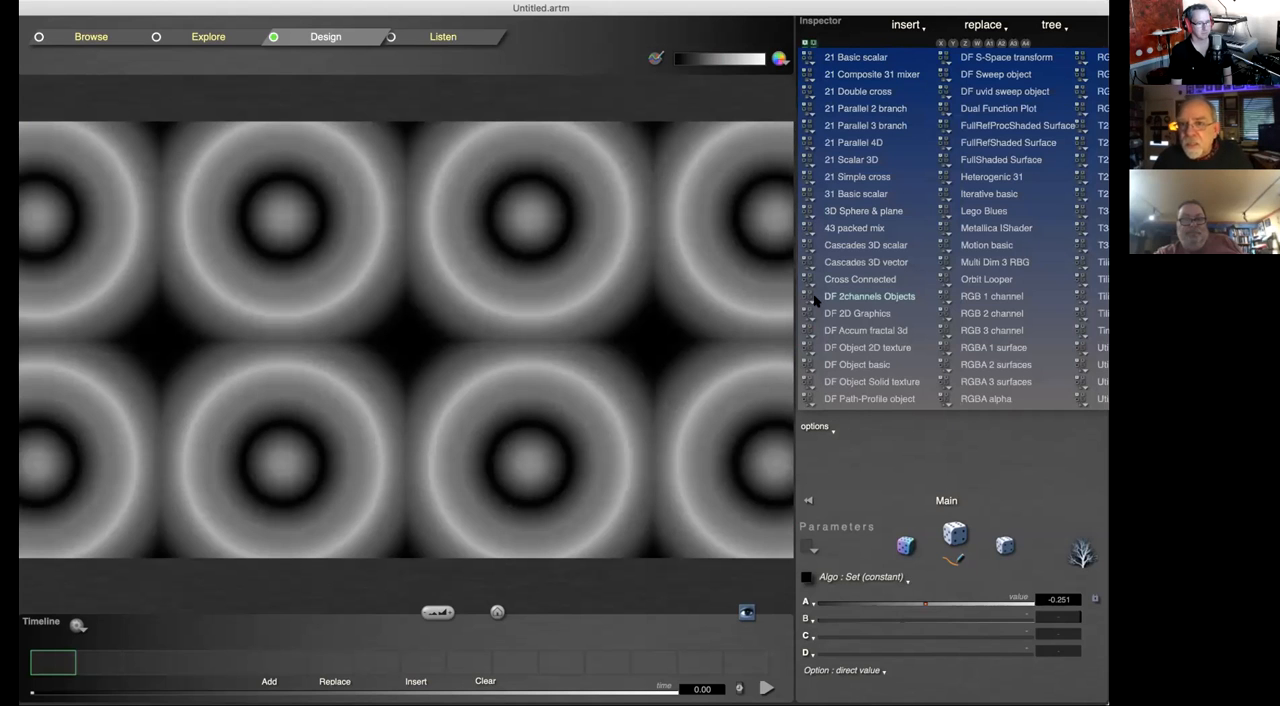
pyautogui.click(888, 181)
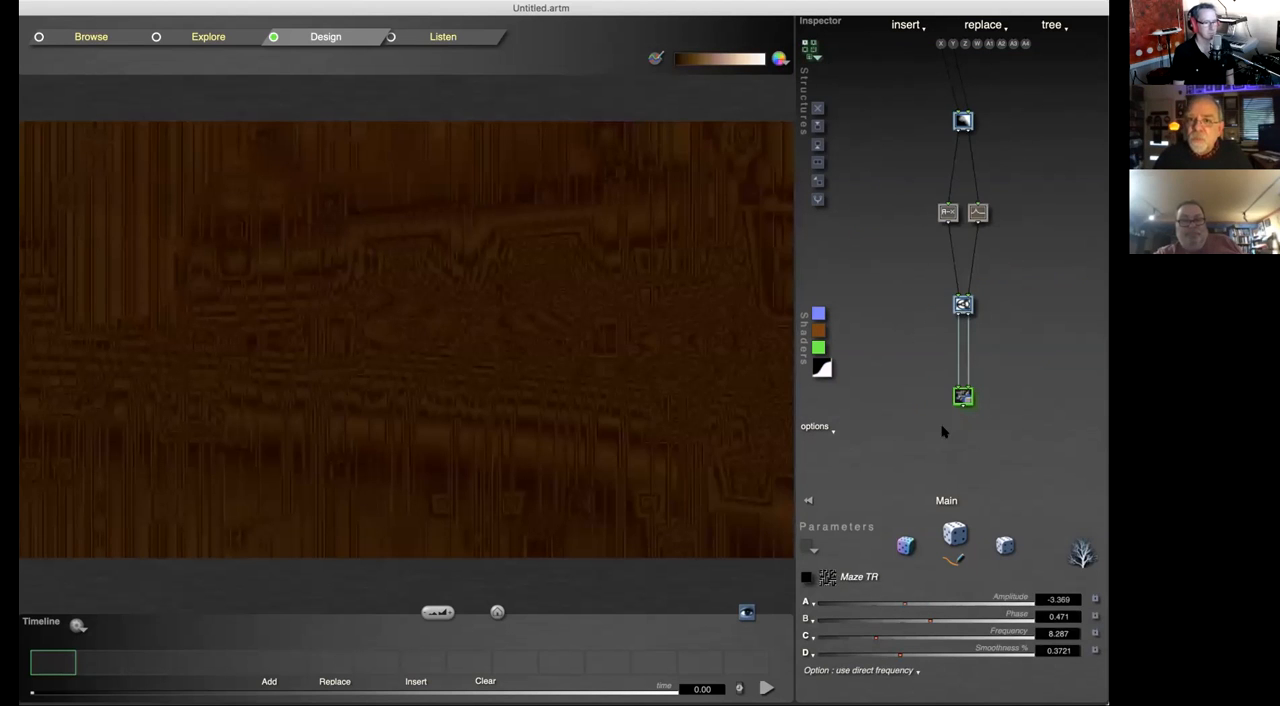
# Step: Look over the structure template list and the parameters of the two parallel tiles in the tree
pyautogui.click(814, 50)
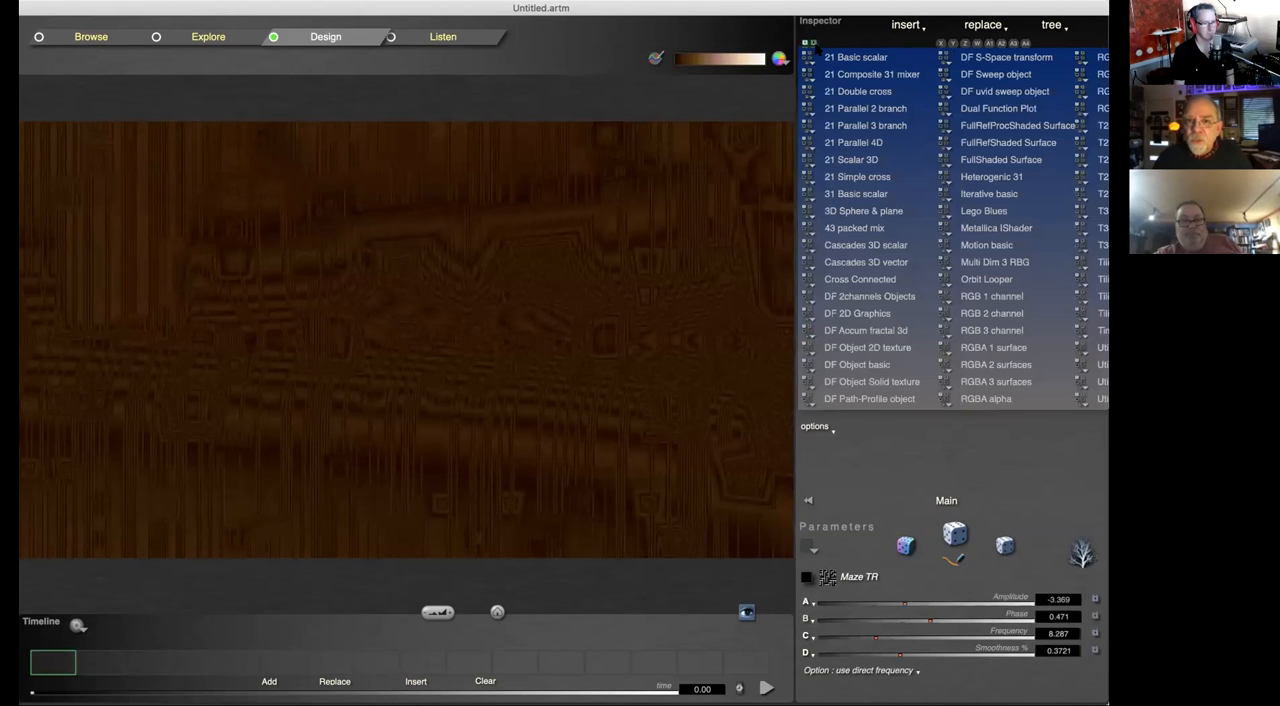
pyautogui.click(914, 456)
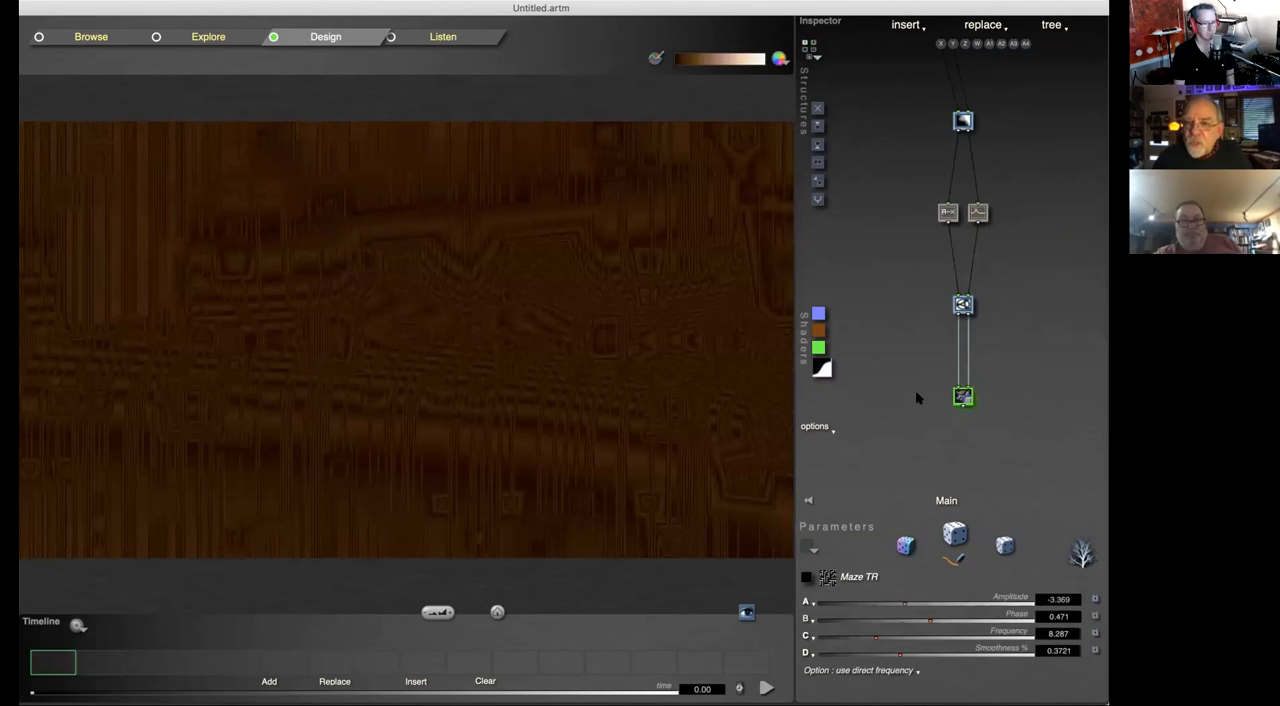
pyautogui.click(946, 212)
pyautogui.click(977, 212)
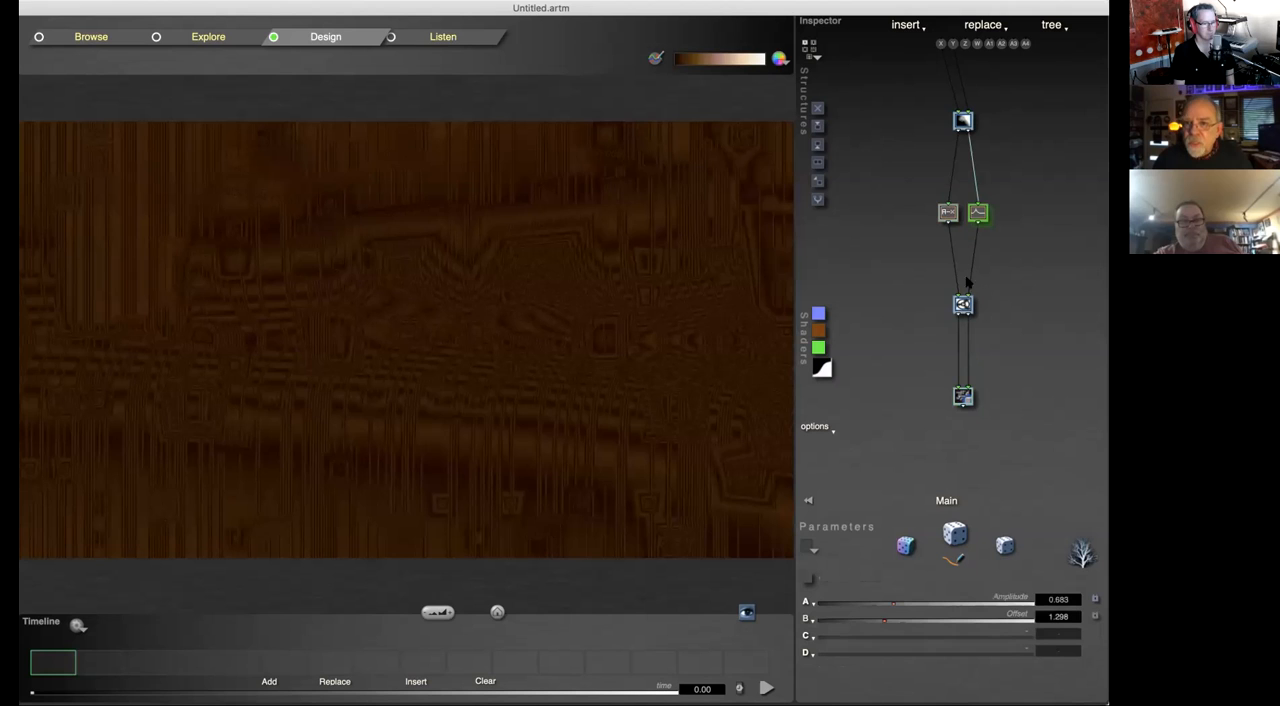
# Step: Build a new tree from a structure template whose parallel colour branches feed a Packed Alpha tile
pyautogui.click(810, 47)
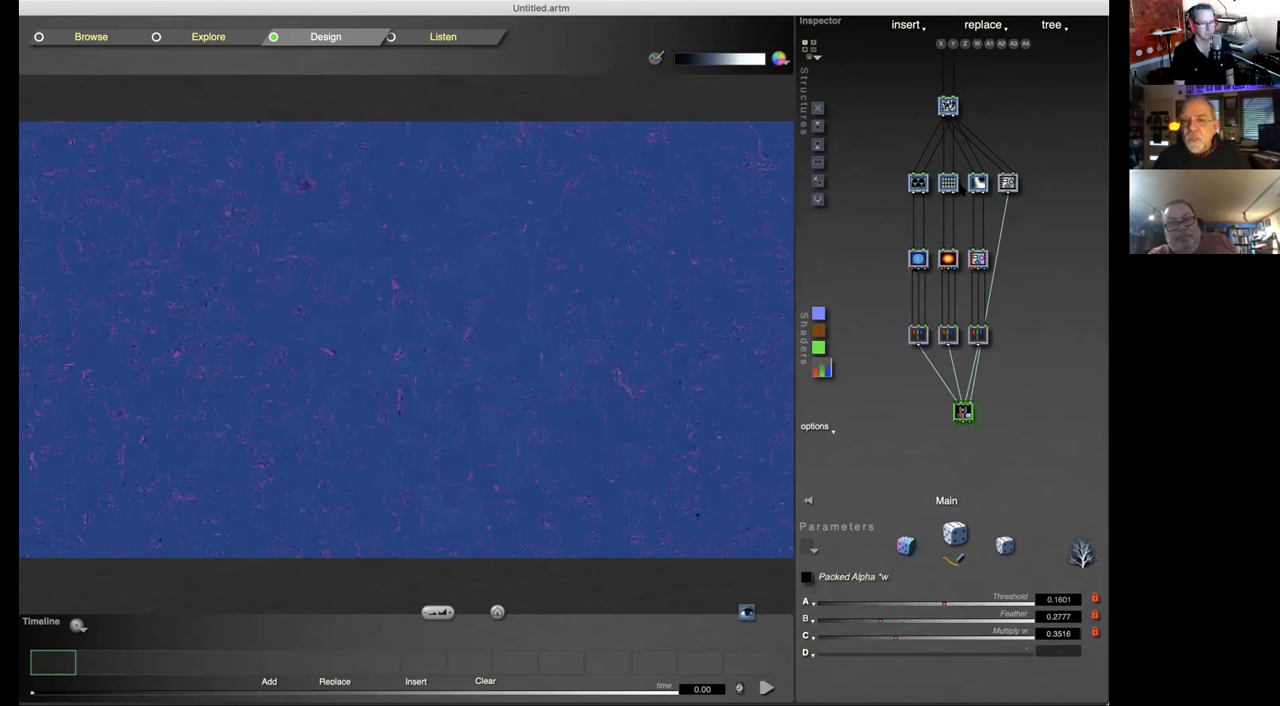
pyautogui.click(814, 54)
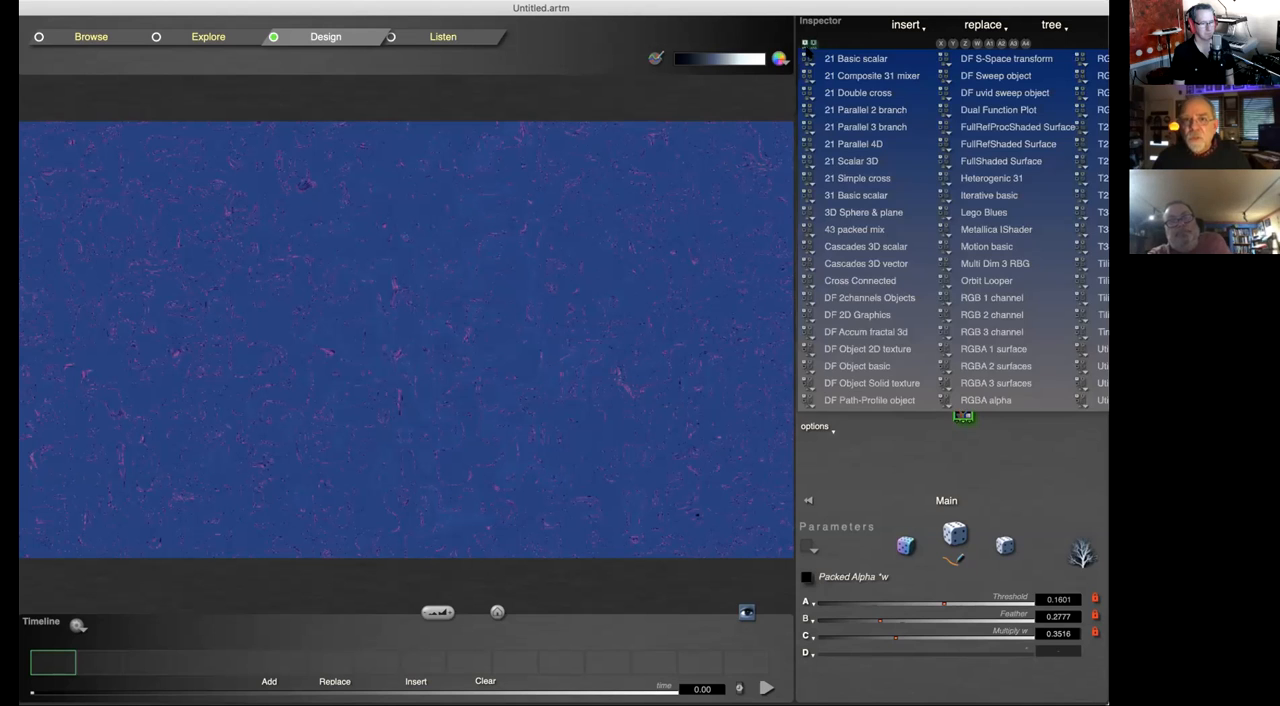
pyautogui.click(895, 470)
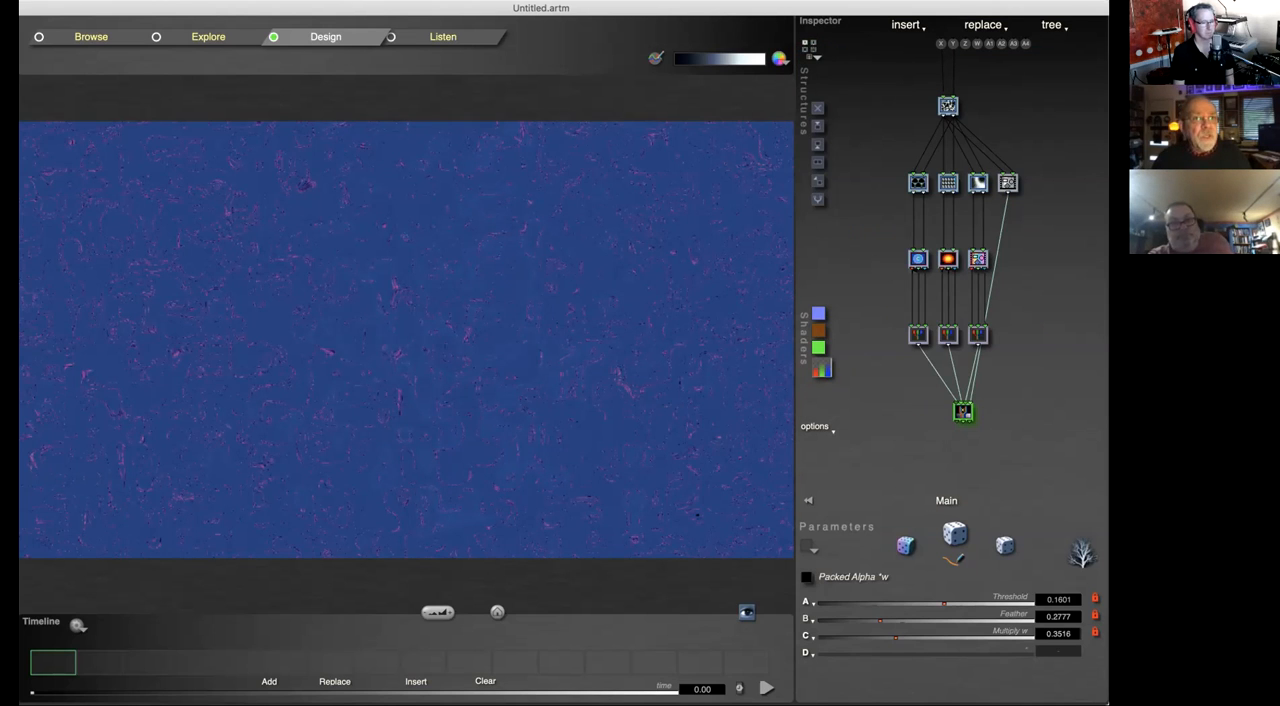
# Step: Reopen simplegaussian.artm from the recently used files to replace the untitled tree
pyautogui.click(220, 2)
pyautogui.moveTo(226, 37)
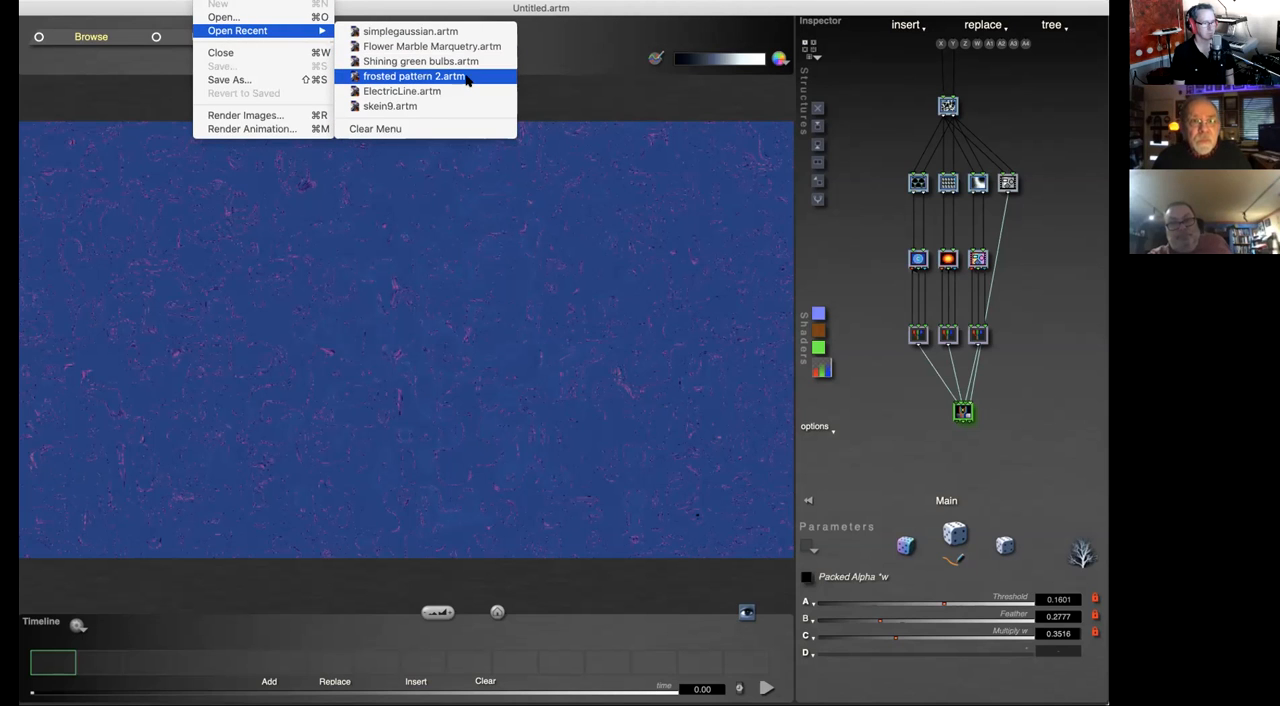
pyautogui.click(440, 31)
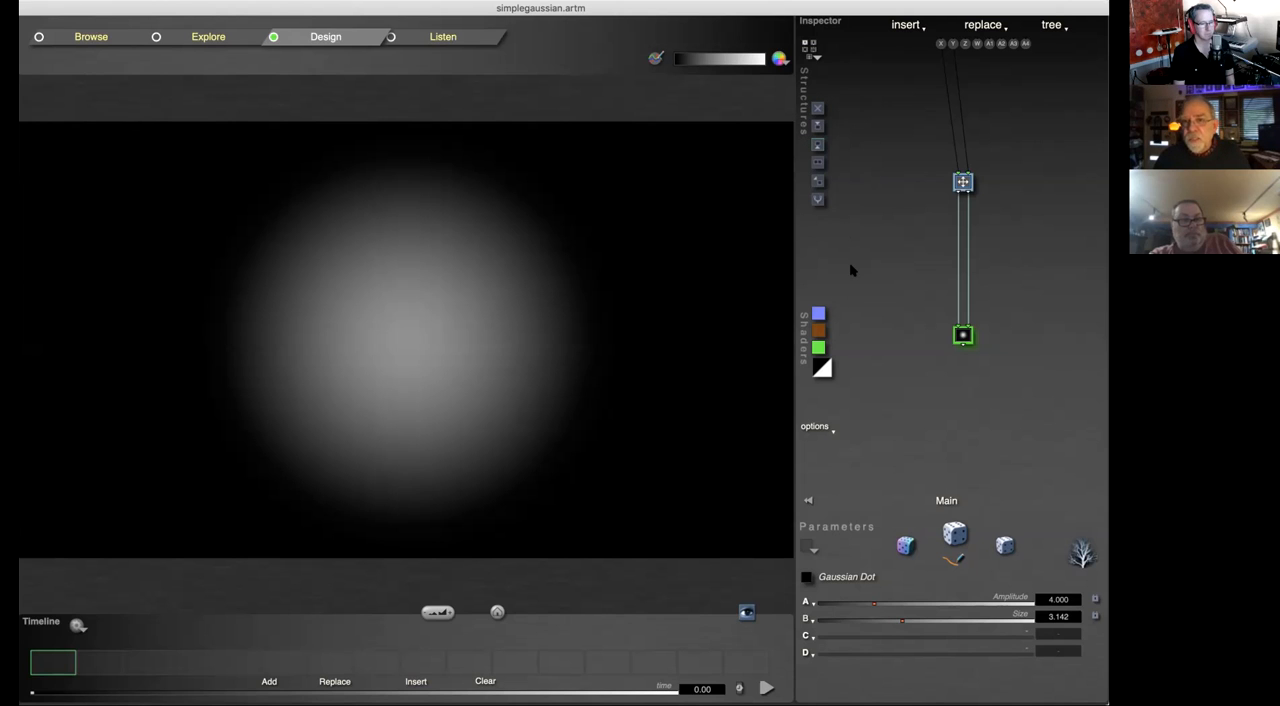
# Step: Try deleting the Gaussian Dot tile and the Scale & Offset tile, undoing each deletion
pyautogui.click(817, 108)
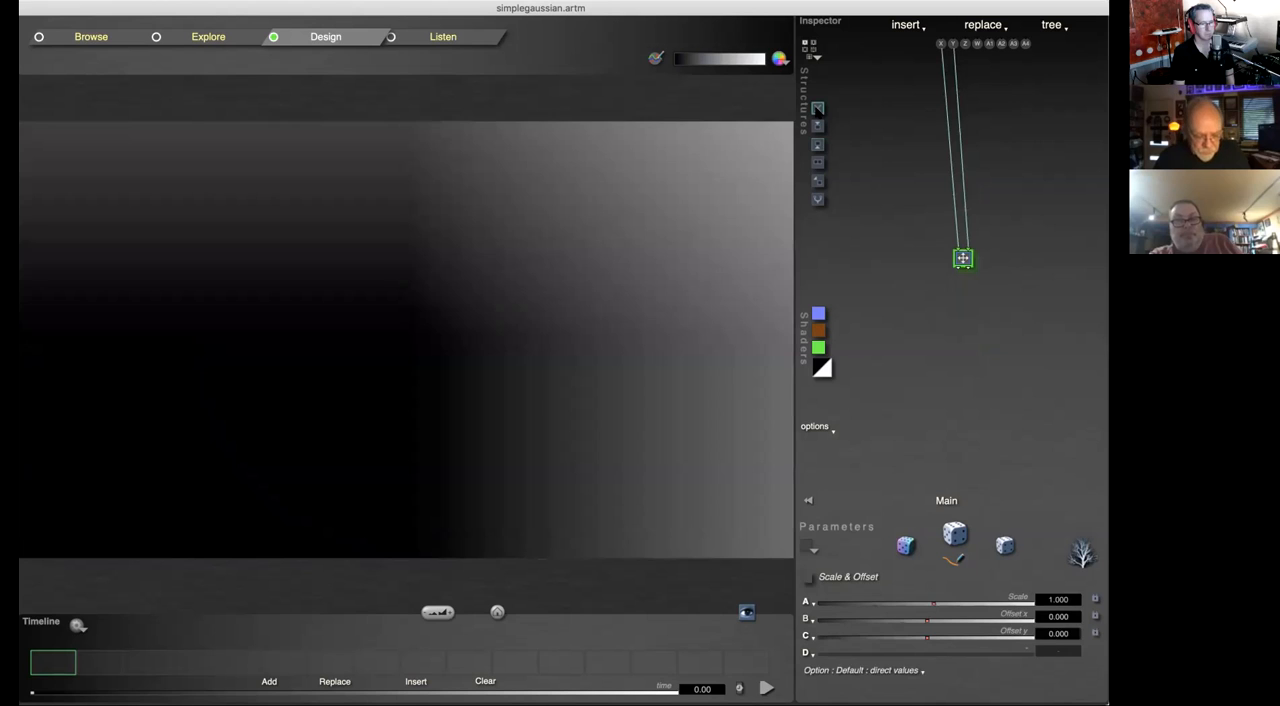
pyautogui.press('super+z')
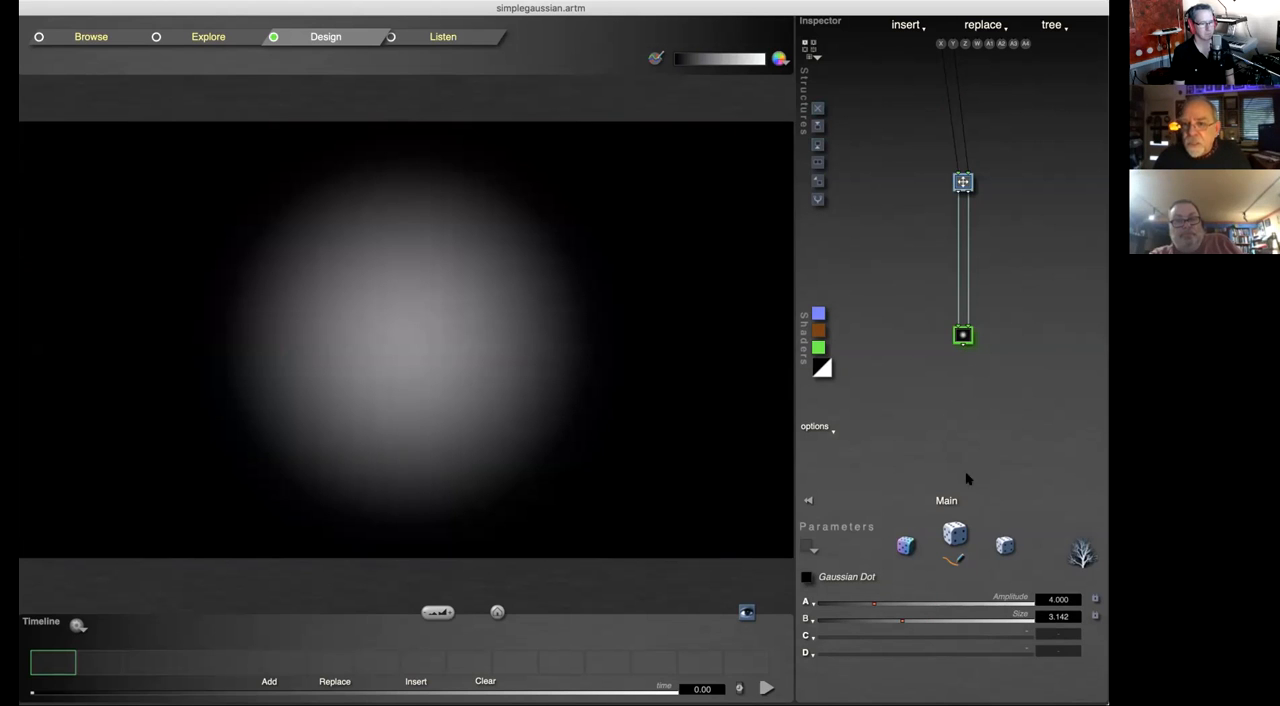
pyautogui.click(964, 184)
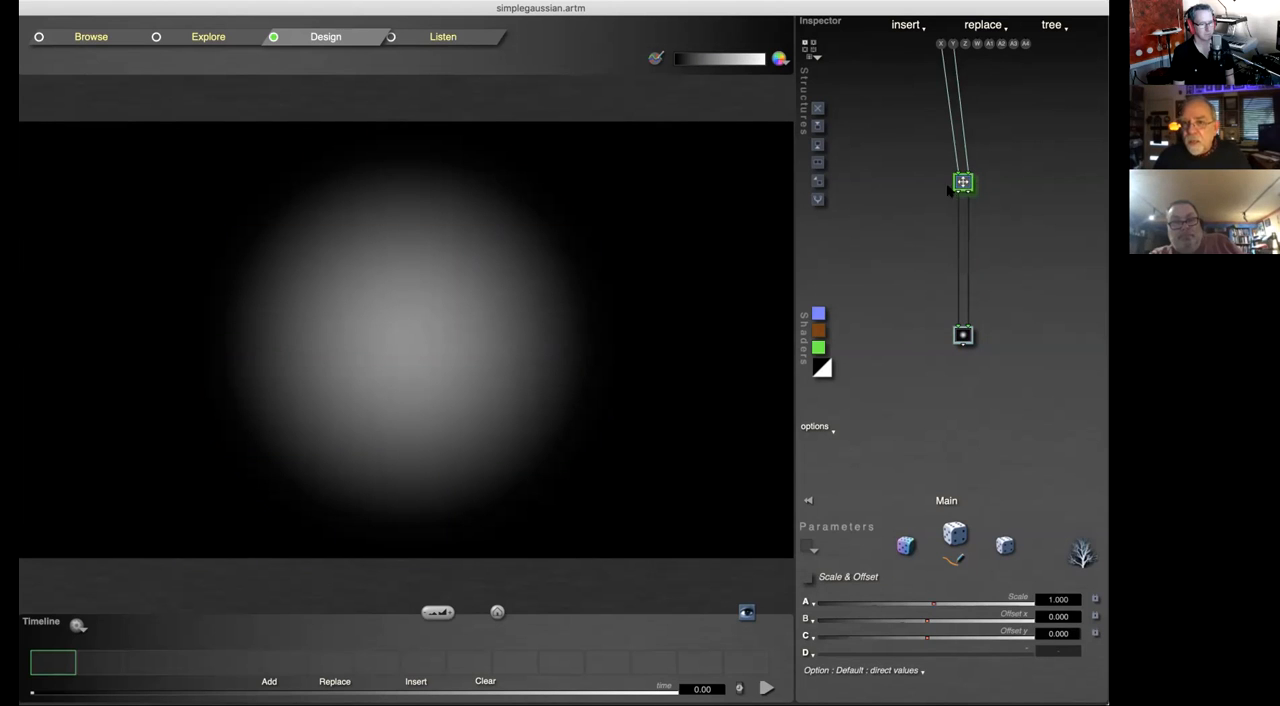
pyautogui.click(963, 336)
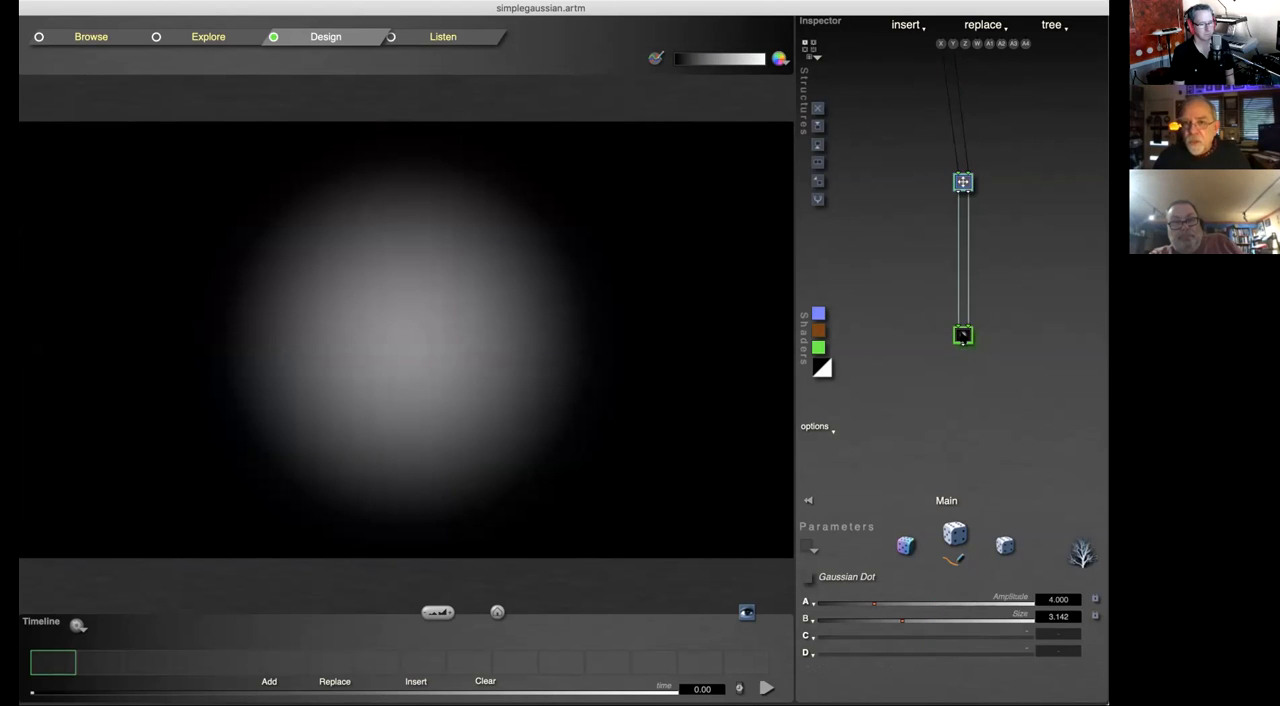
pyautogui.click(963, 182)
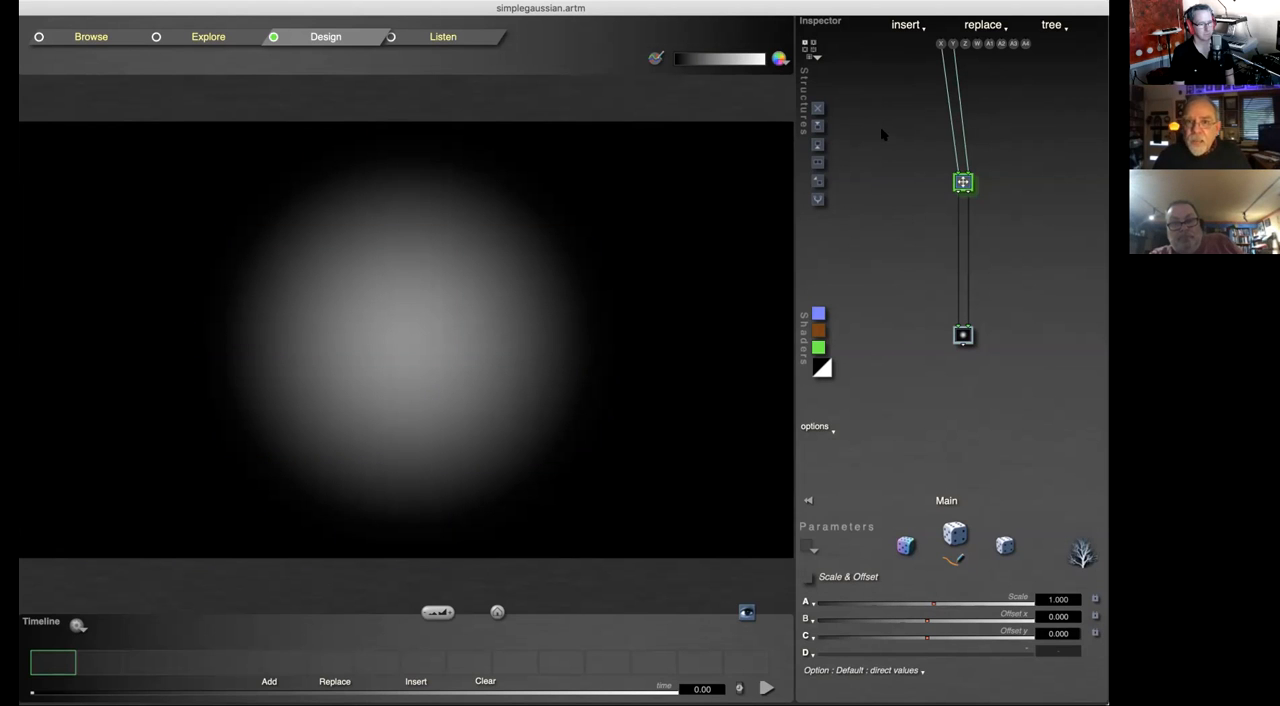
pyautogui.click(817, 108)
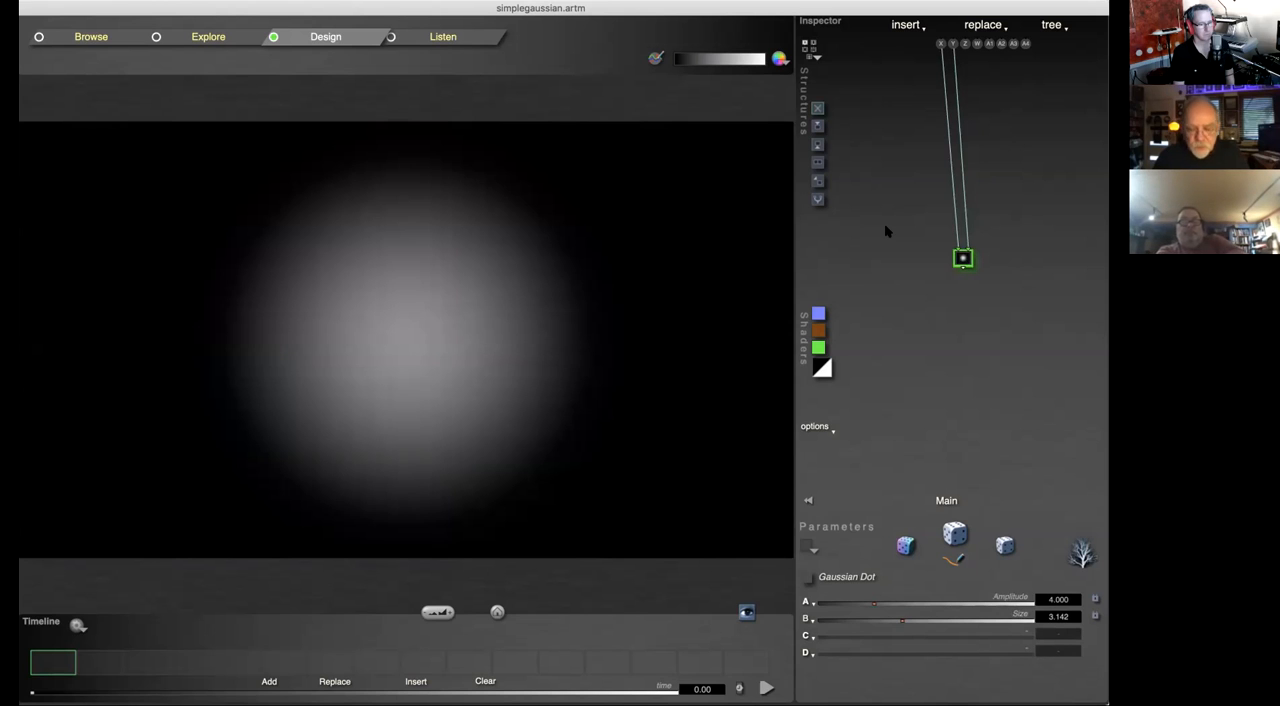
pyautogui.press('super+z')
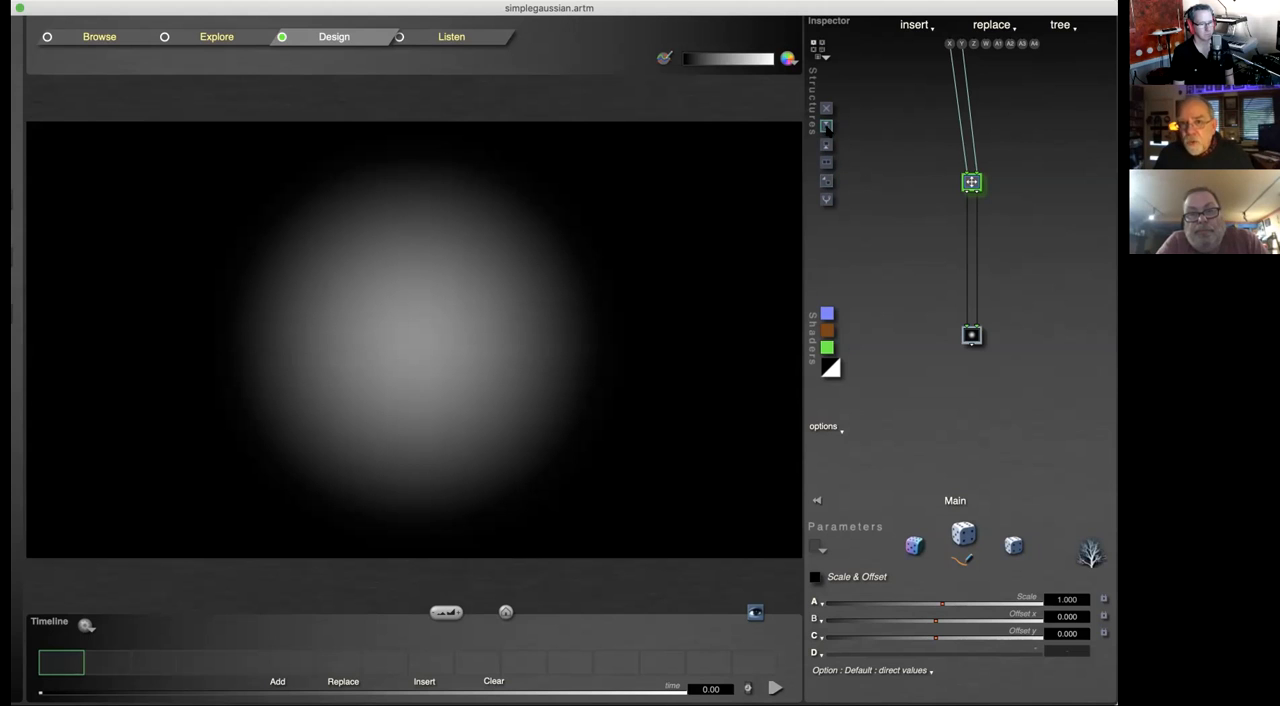
# Step: Insert a Rotate tile below the Scale & Offset tile and delete it, and do the same above that tile
pyautogui.click(826, 126)
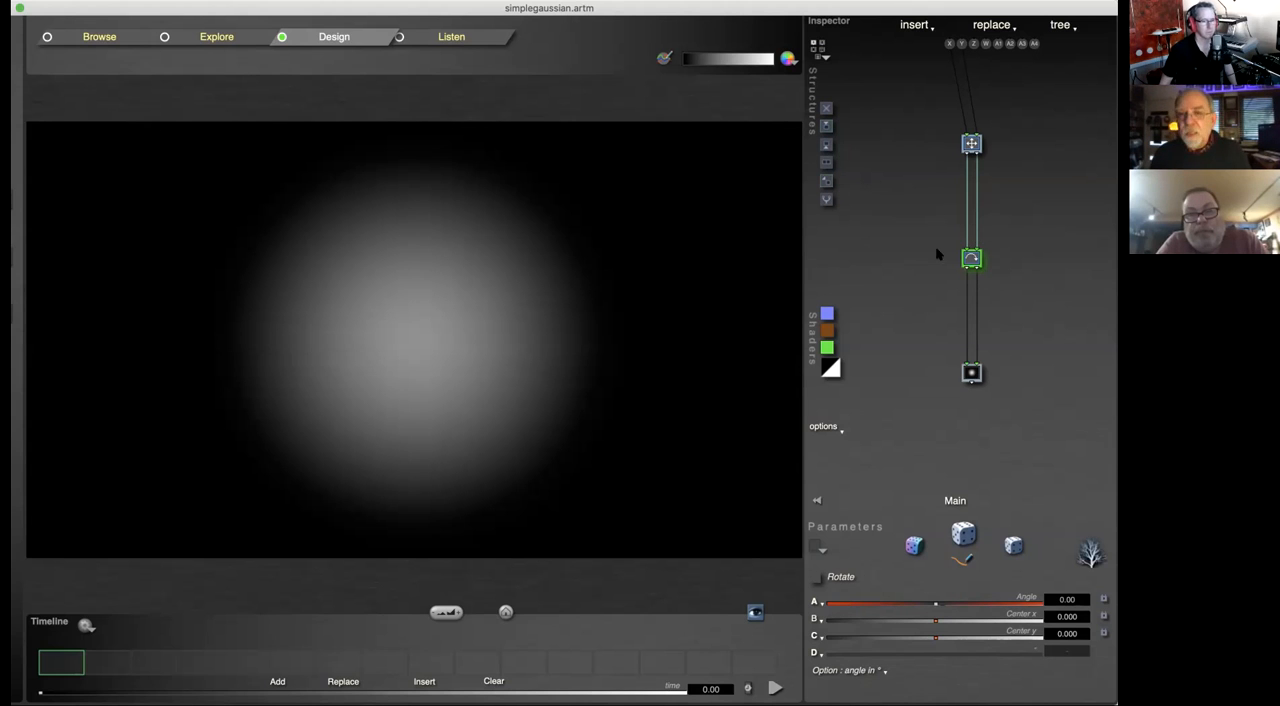
pyautogui.press('Delete')
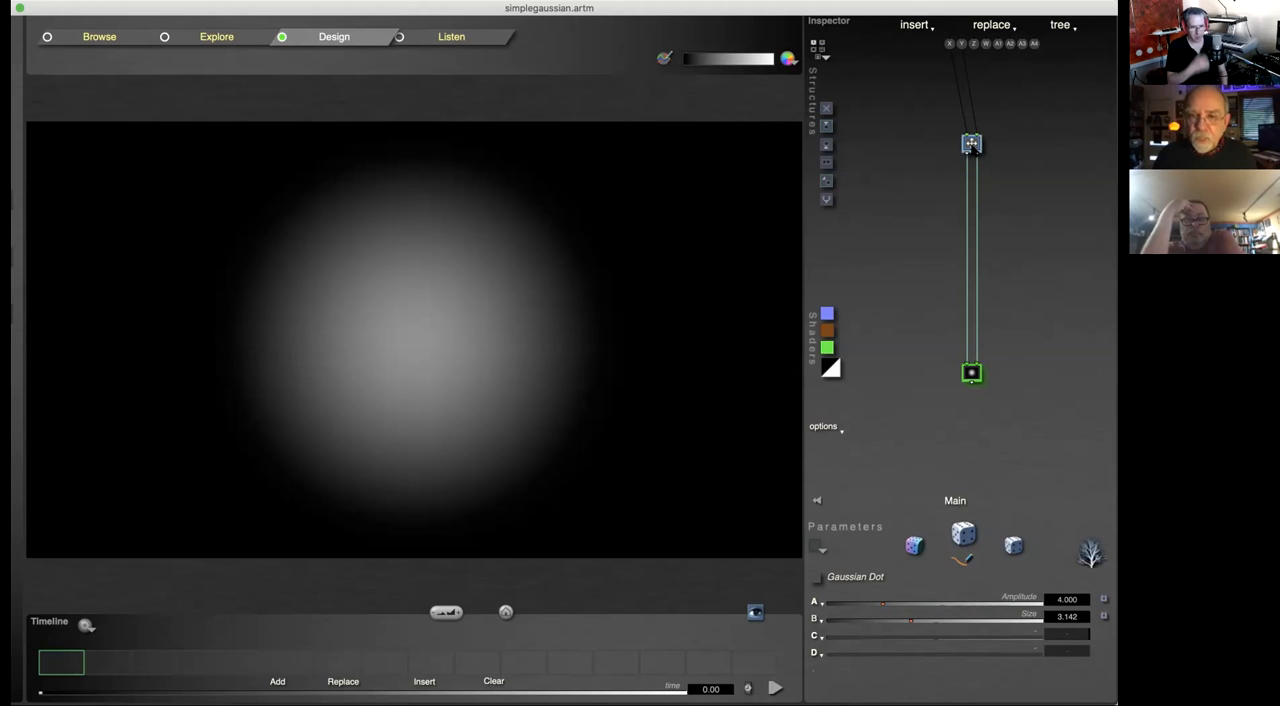
pyautogui.click(971, 143)
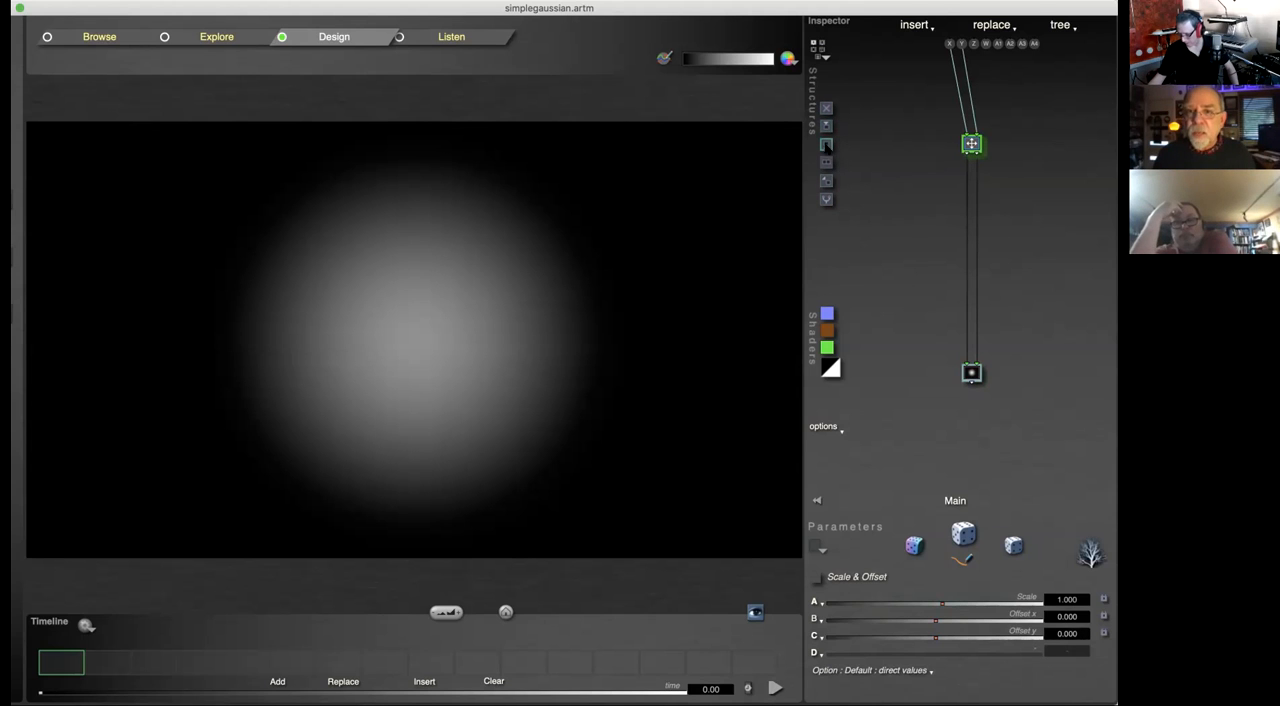
pyautogui.click(826, 145)
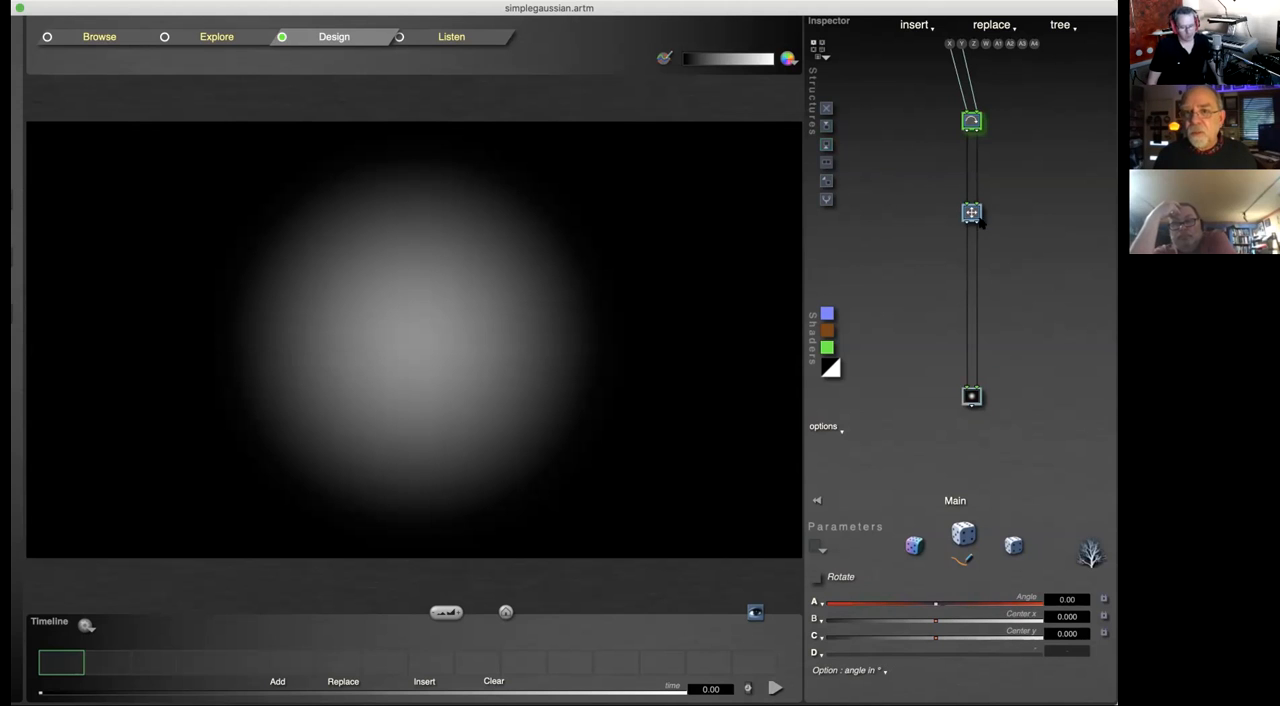
pyautogui.press('Delete')
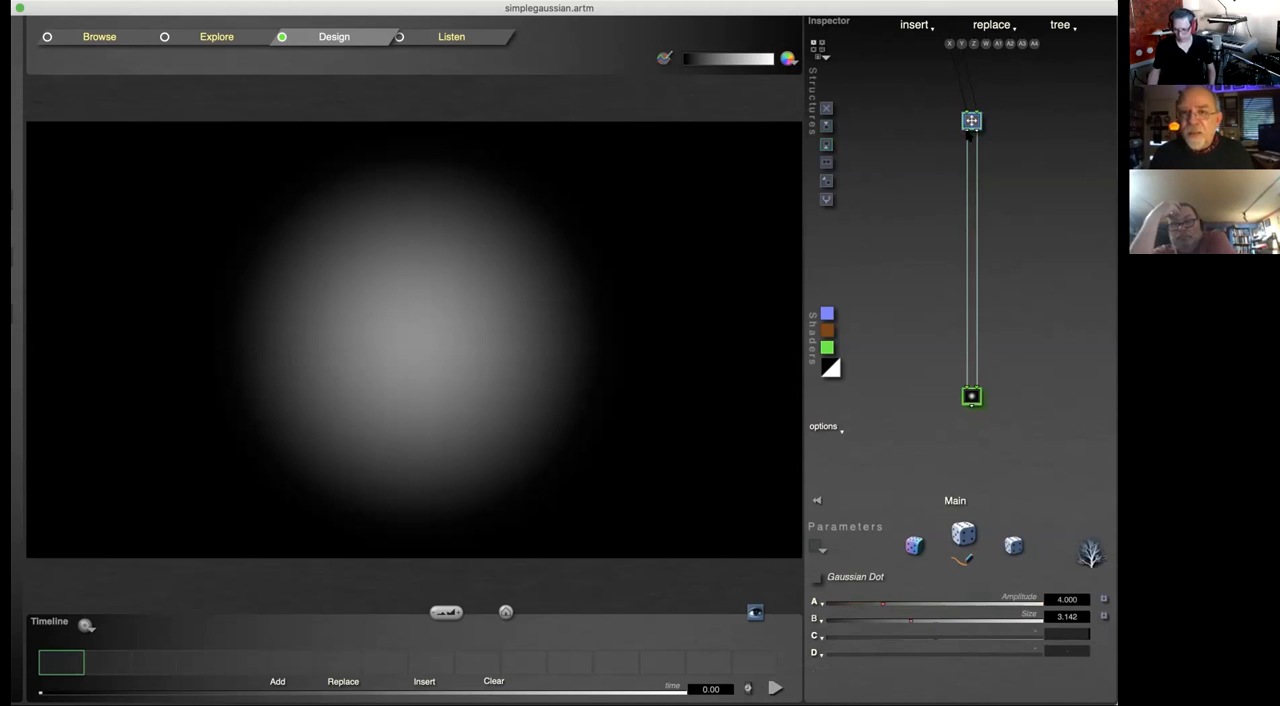
# Step: Insert Rotate tiles above and below the Scale & Offset tile, and add a parallel branch beside the lower one
pyautogui.click(971, 122)
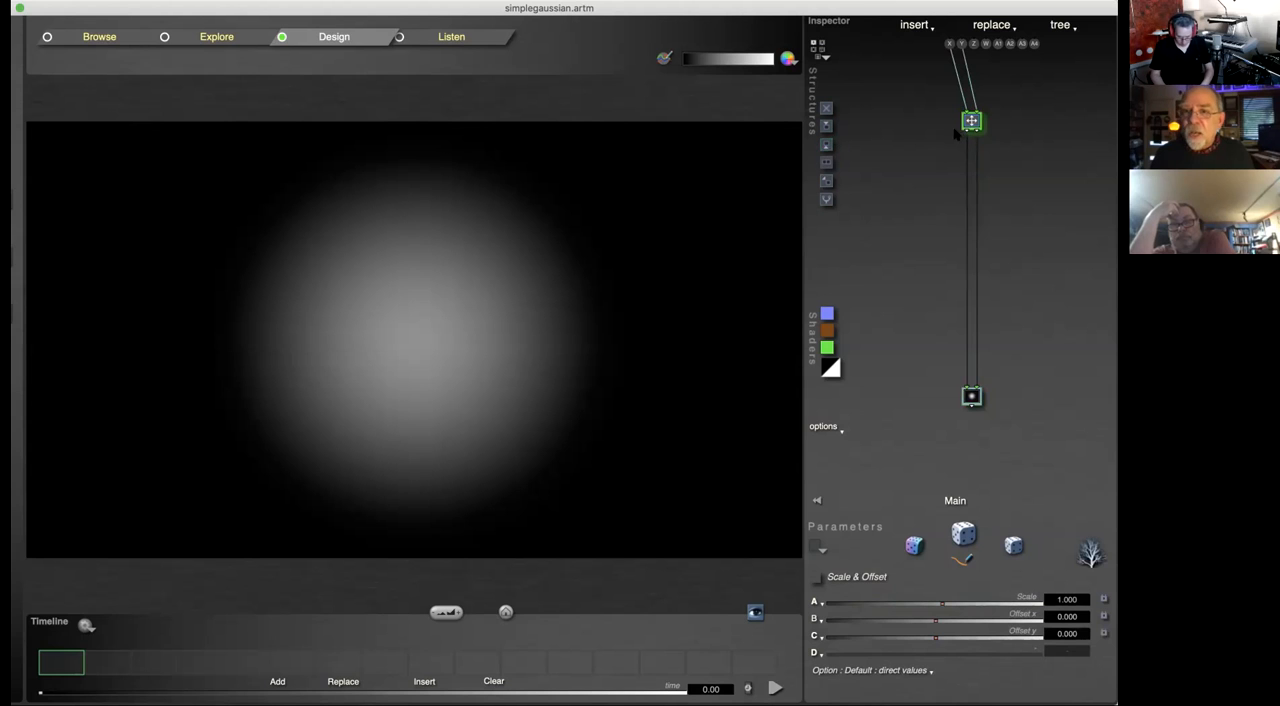
pyautogui.click(826, 145)
pyautogui.click(973, 184)
pyautogui.click(826, 129)
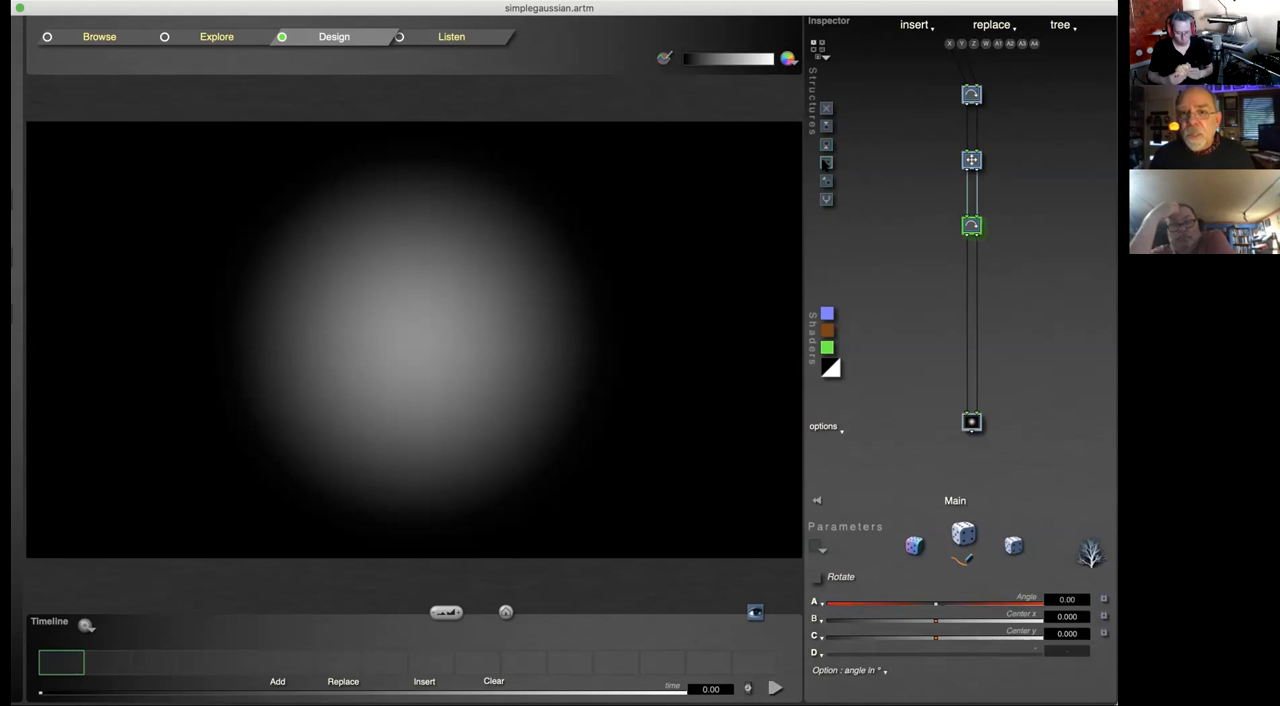
pyautogui.click(826, 162)
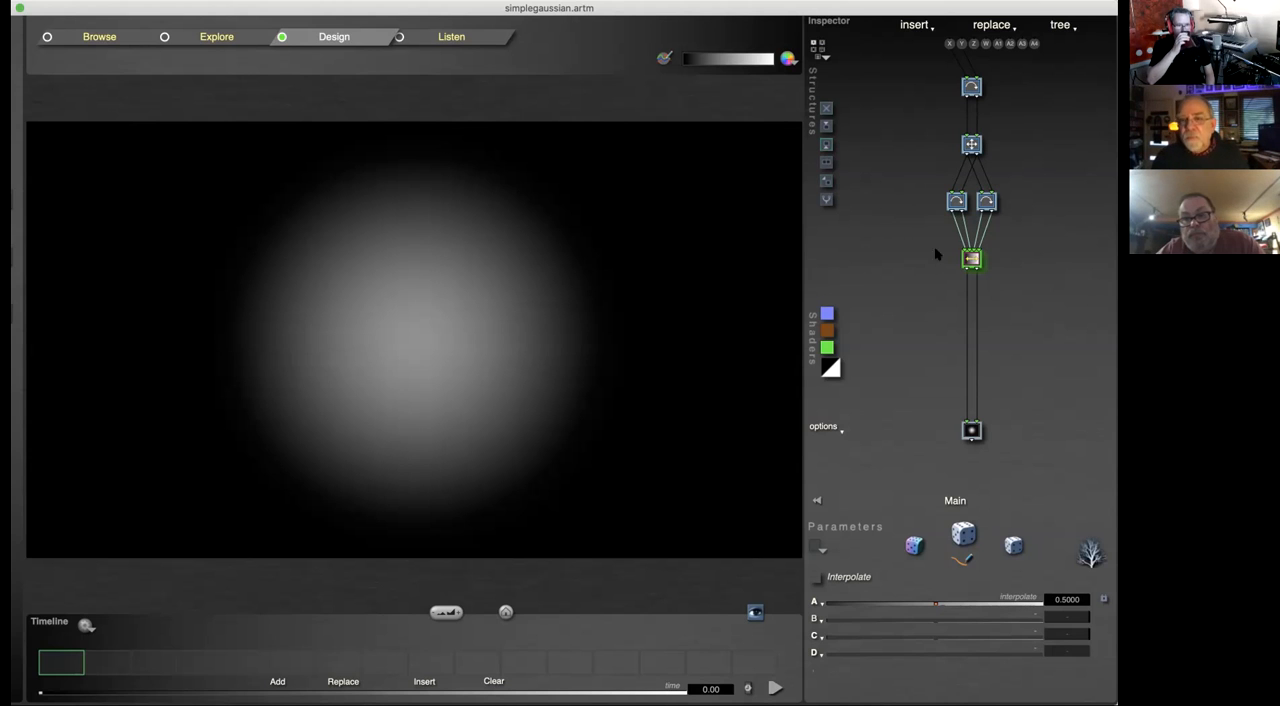
# Step: Delete the two parallel Rotate tiles and the Interpolate tile, and tidy the spacing of the remaining tree
pyautogui.click(971, 144)
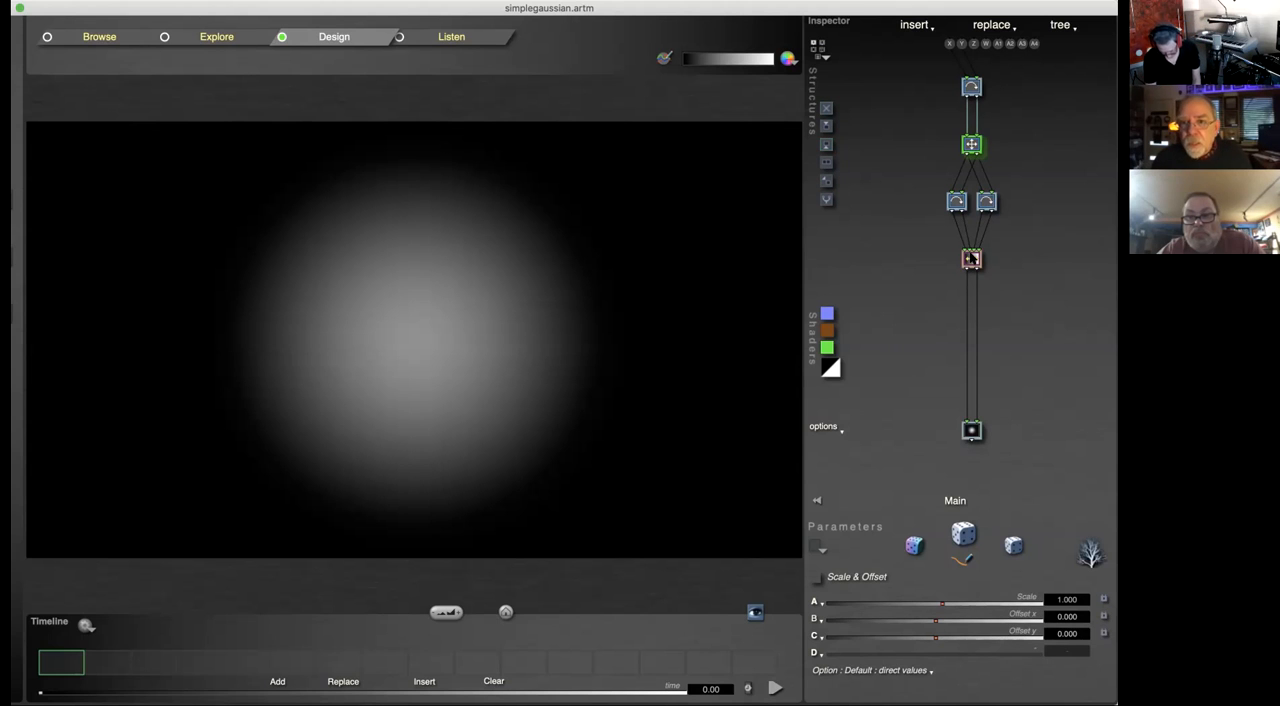
pyautogui.click(986, 200)
pyautogui.press('Delete')
pyautogui.click(962, 201)
pyautogui.press('Delete')
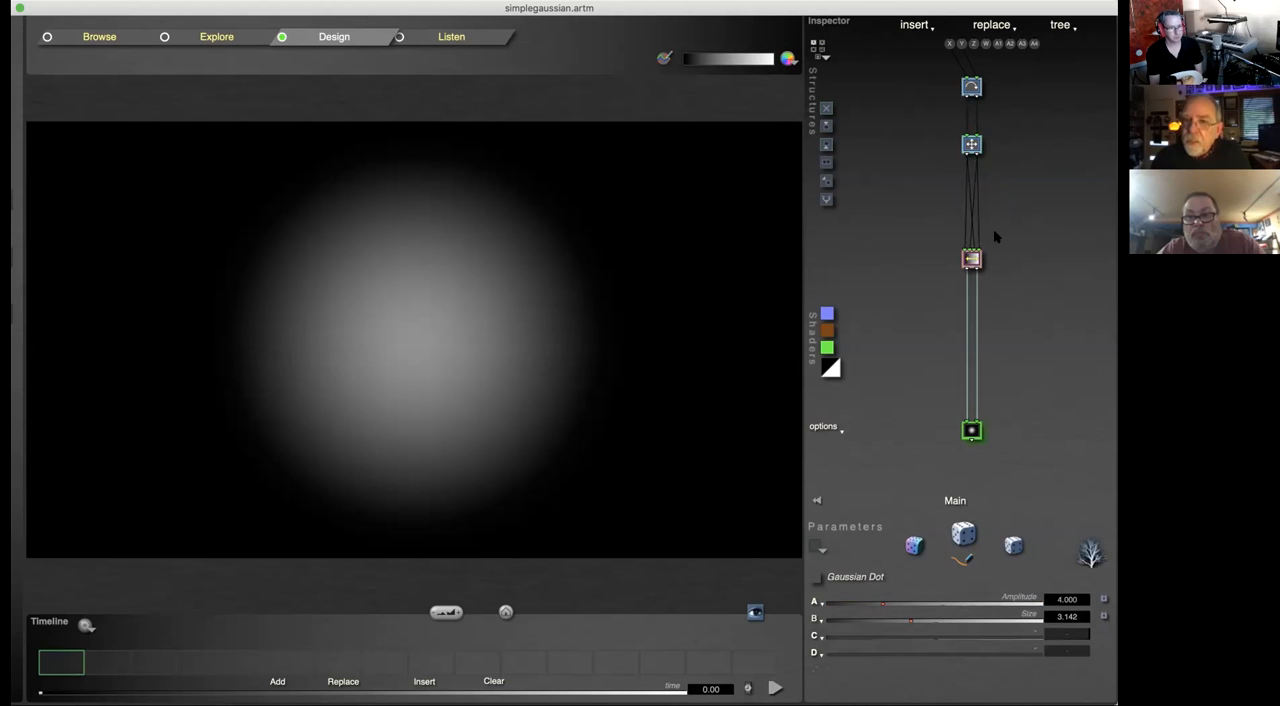
pyautogui.click(972, 259)
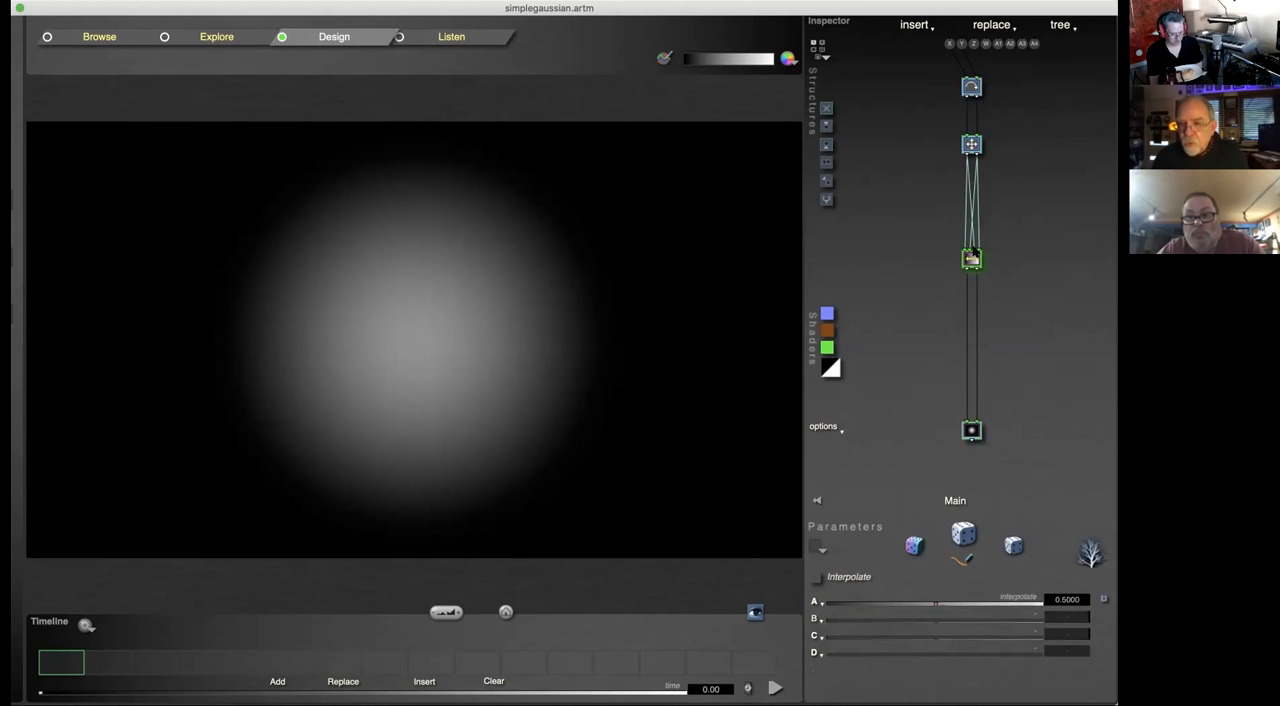
pyautogui.press('Delete')
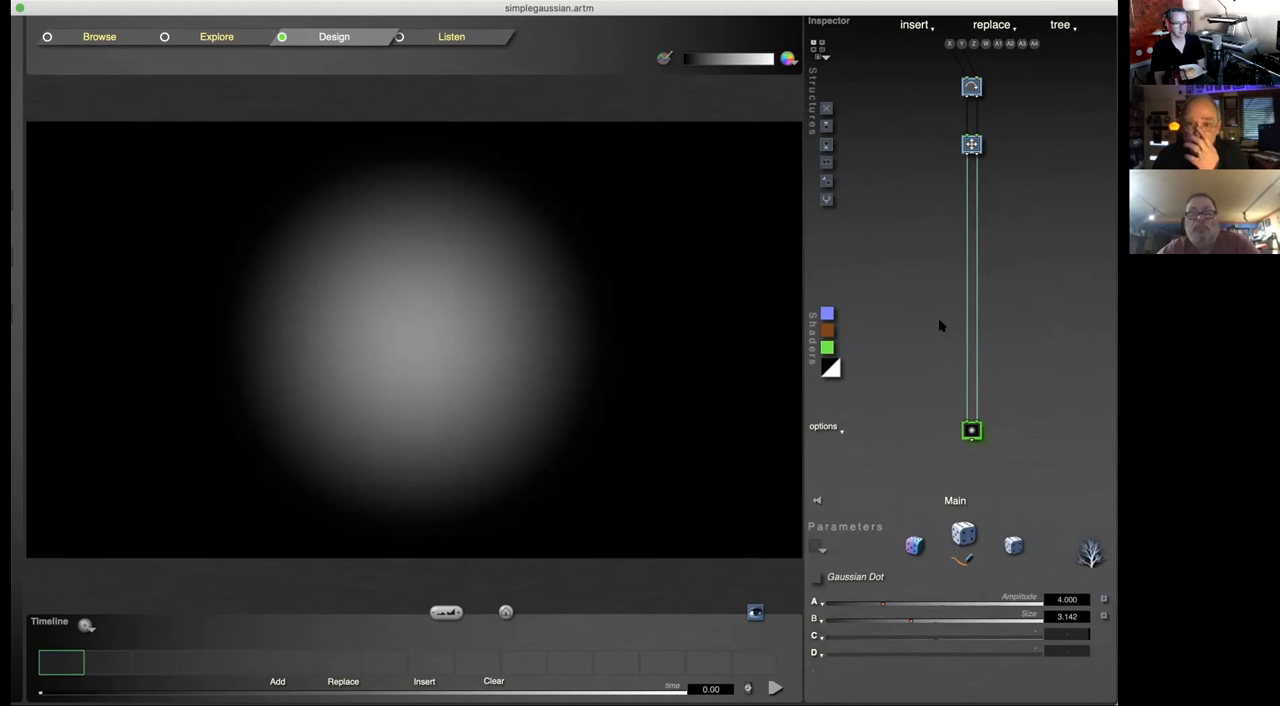
pyautogui.click(828, 200)
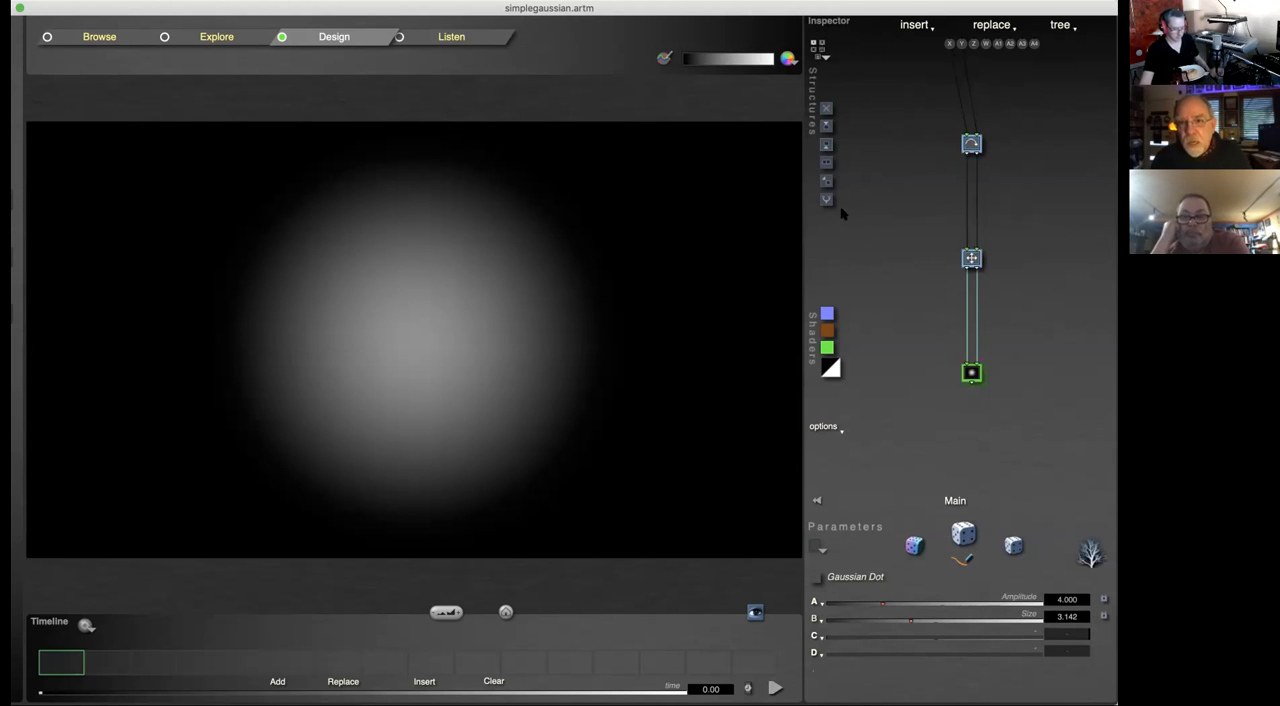
# Step: Add an Ax+By+C branch below the Scale & Offset tile, delete it, and add the same branch again
pyautogui.click(972, 260)
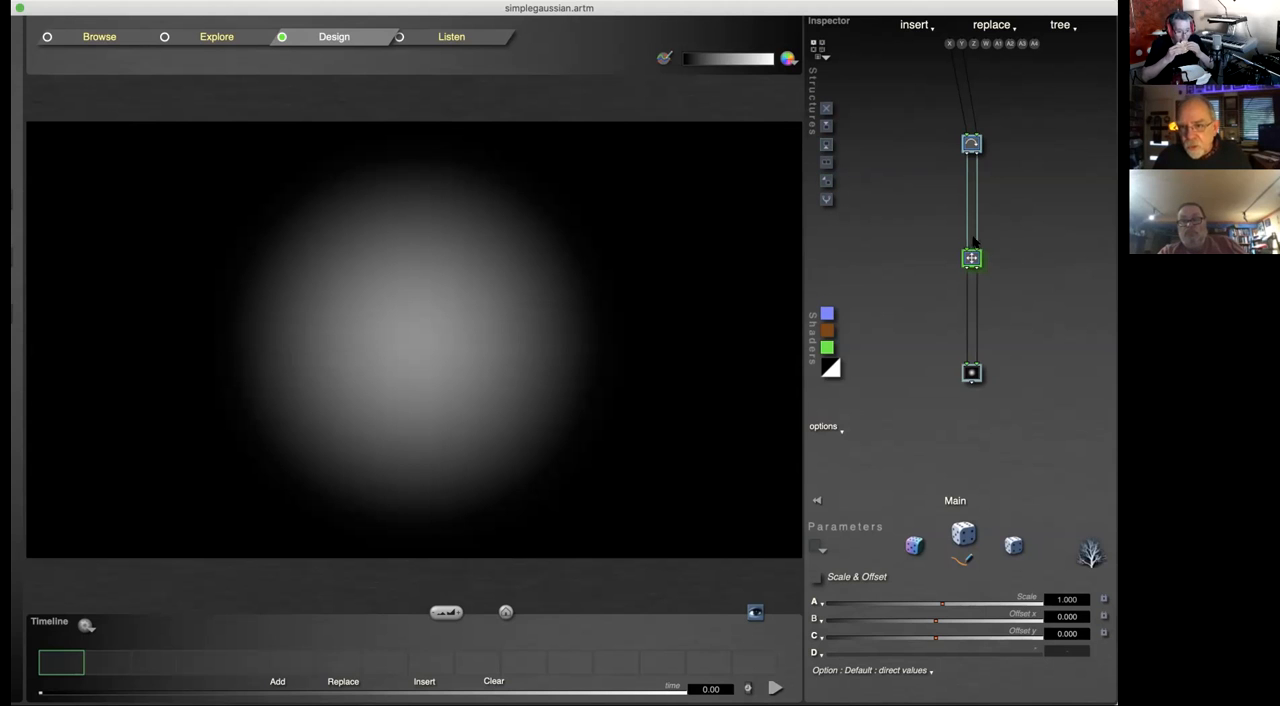
pyautogui.click(826, 180)
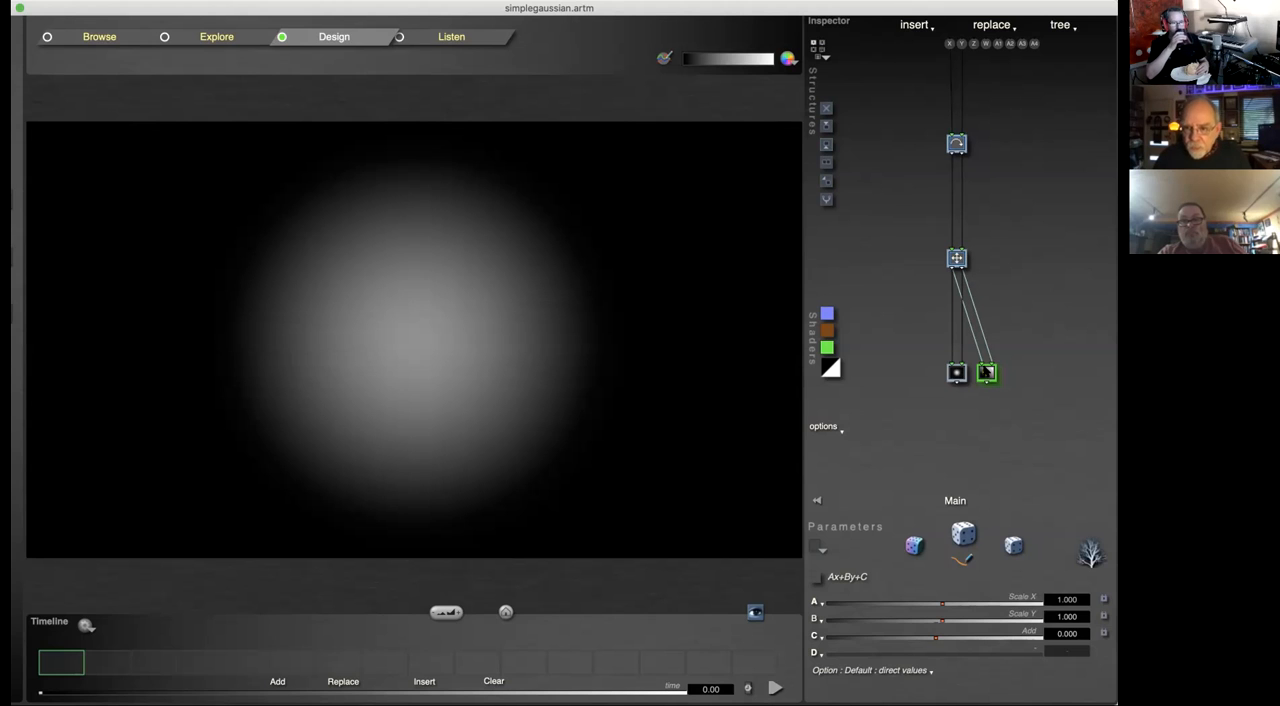
pyautogui.press('Delete')
pyautogui.click(958, 258)
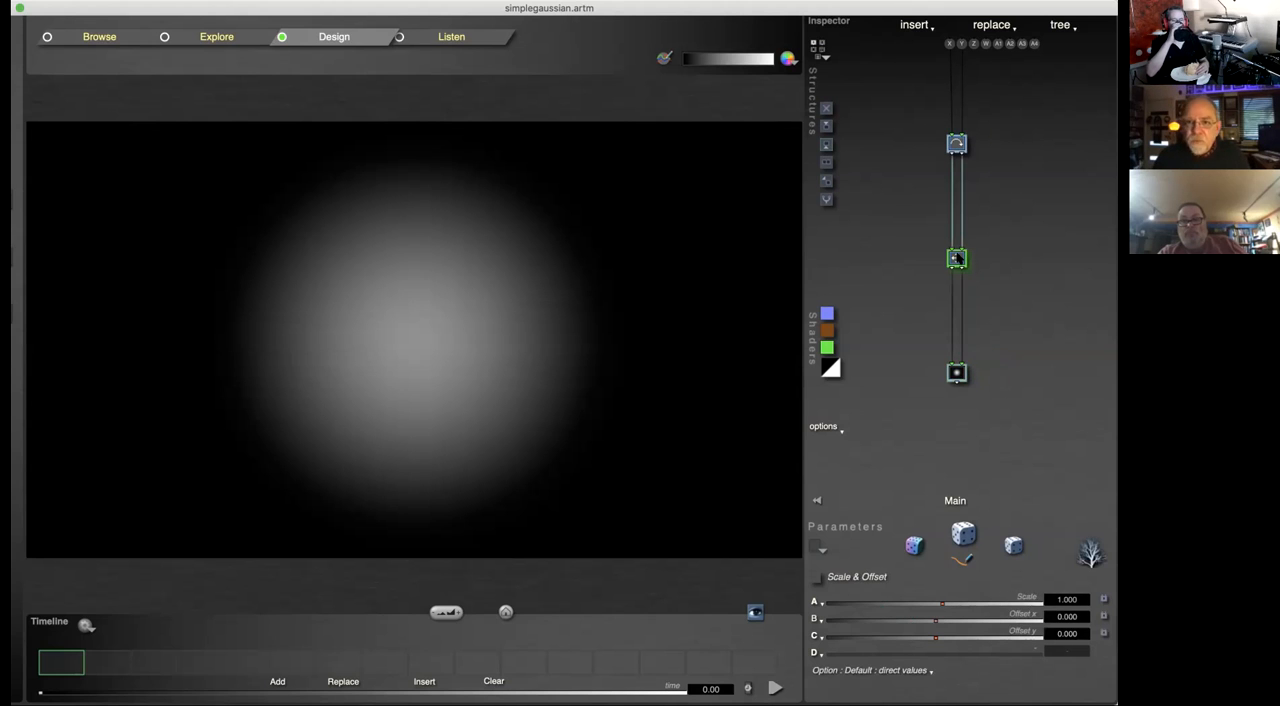
pyautogui.press('c')
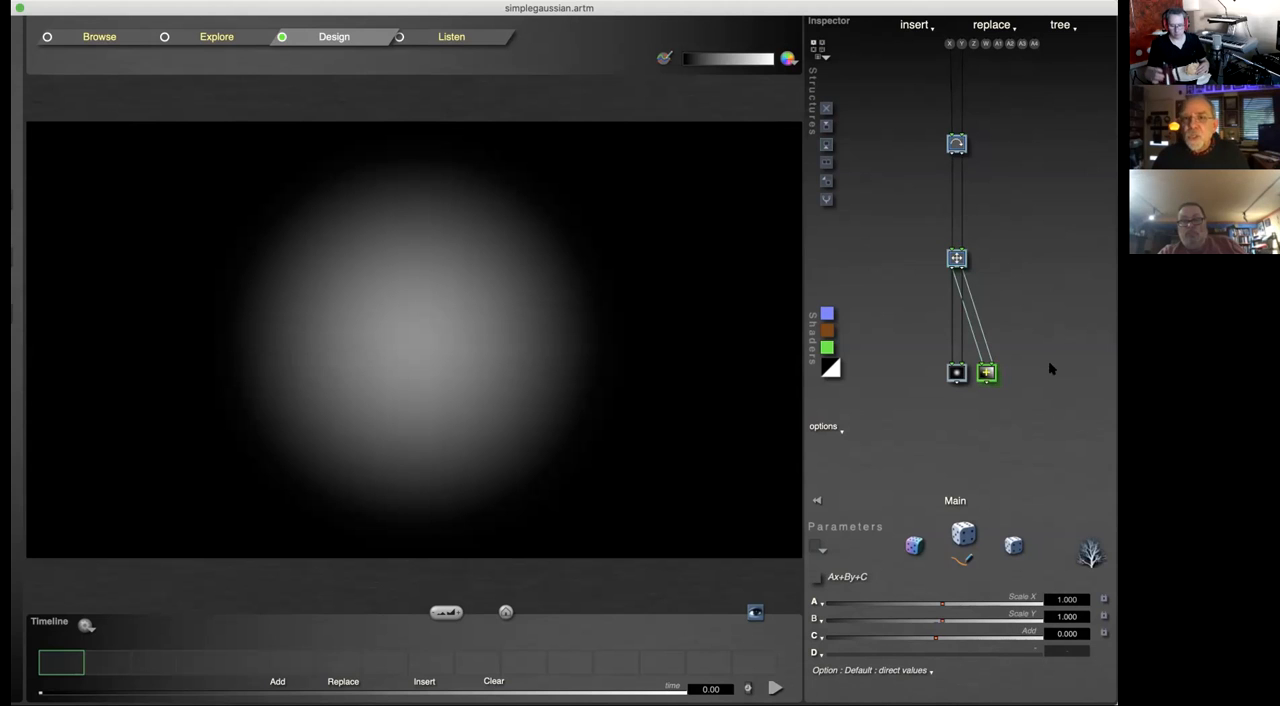
# Step: Insert a second Rotate tile below the existing one, and try an Ax+By+C tile beneath it before deleting that one
pyautogui.click(959, 145)
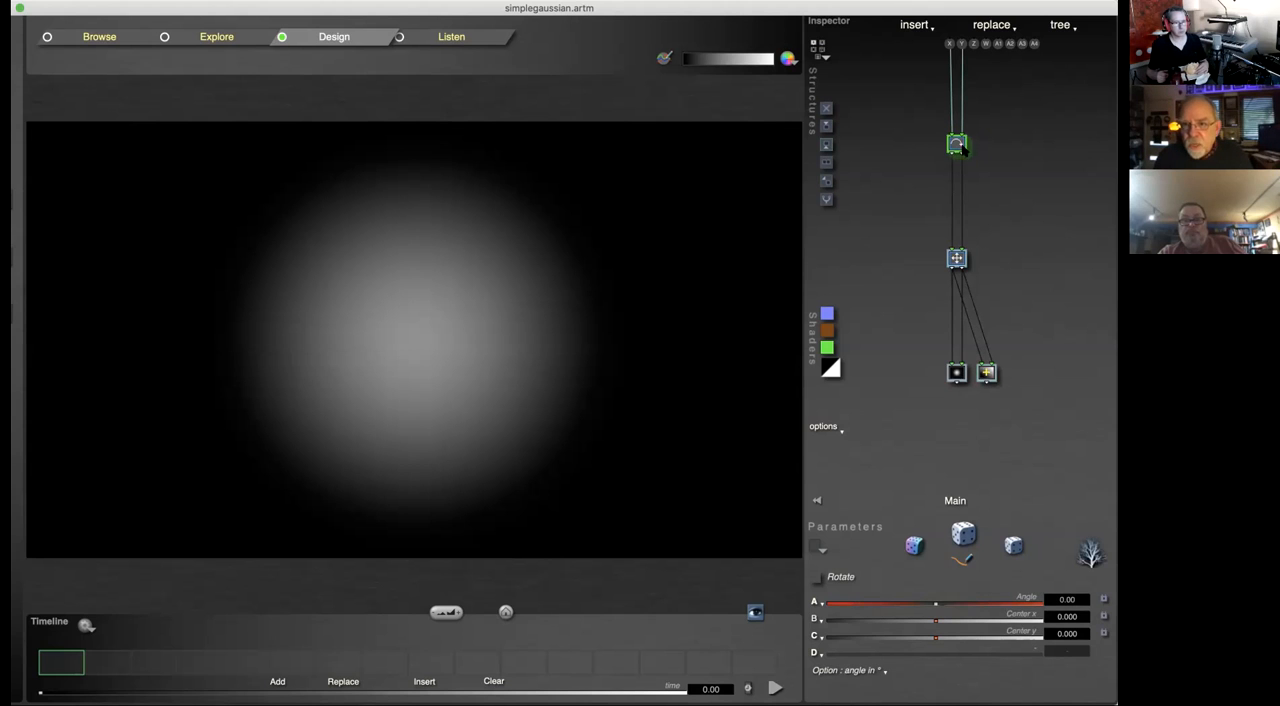
pyautogui.press('super+d')
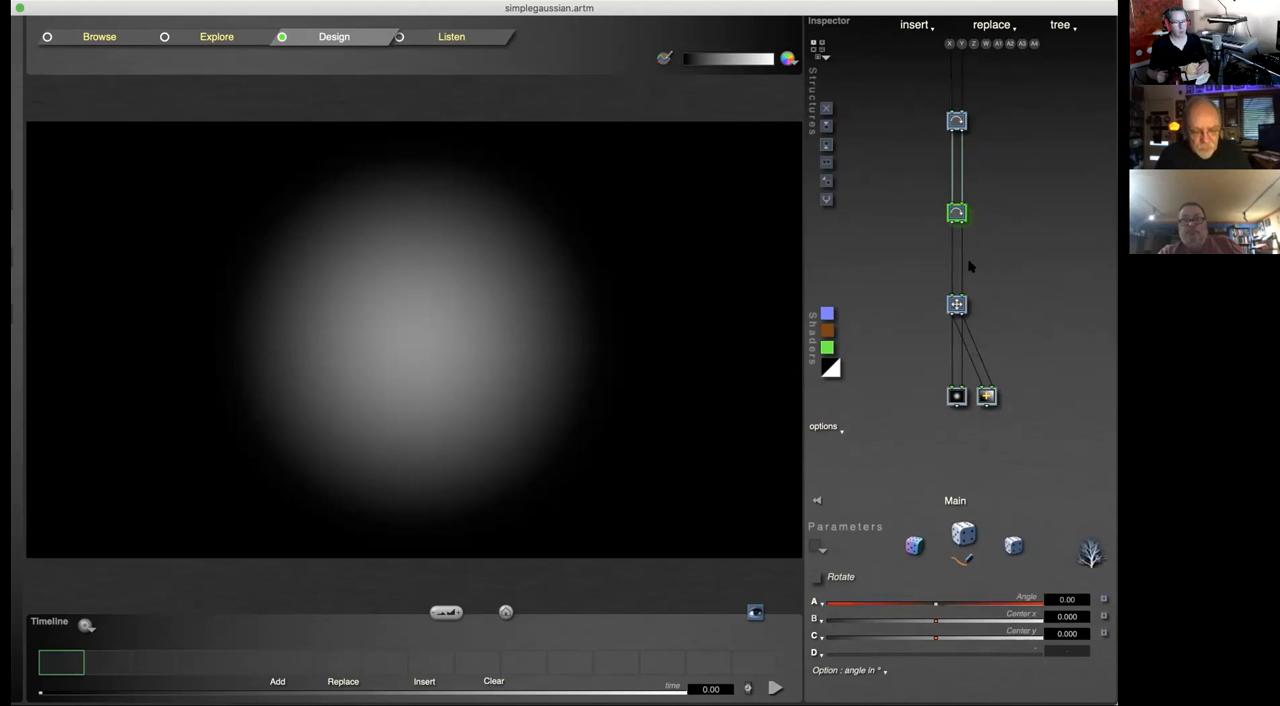
pyautogui.press('i')
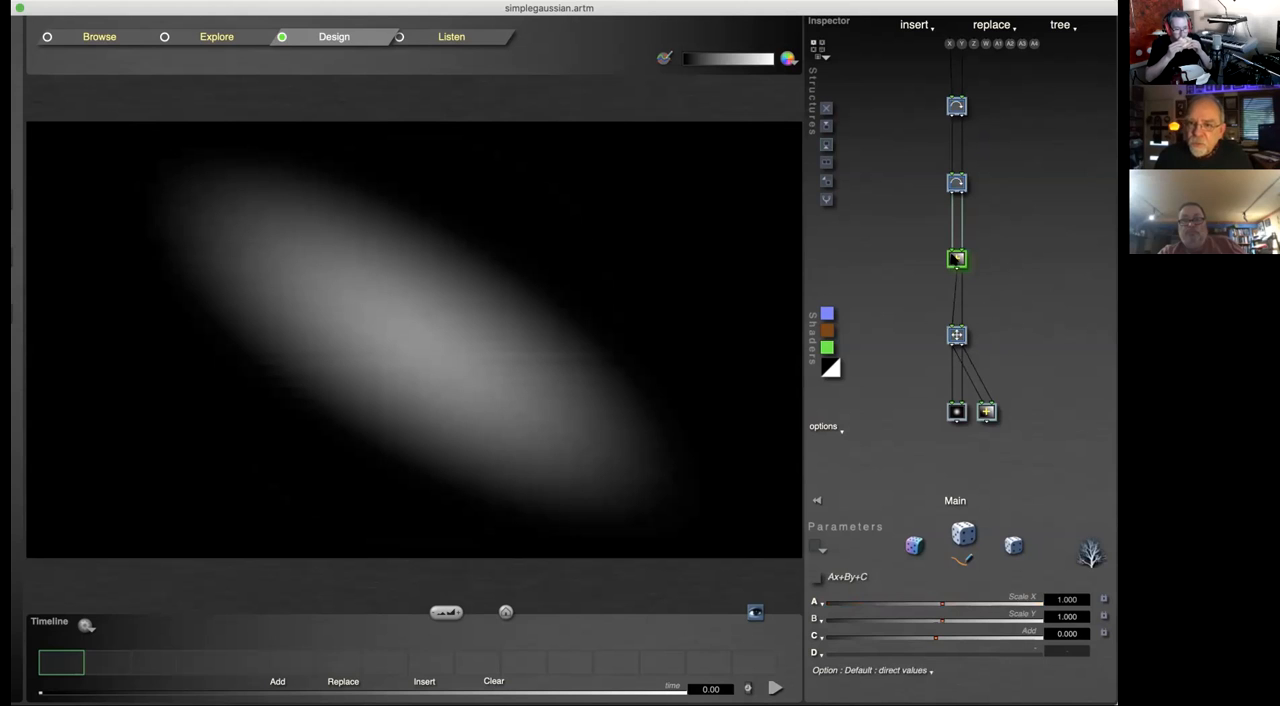
pyautogui.press('Left')
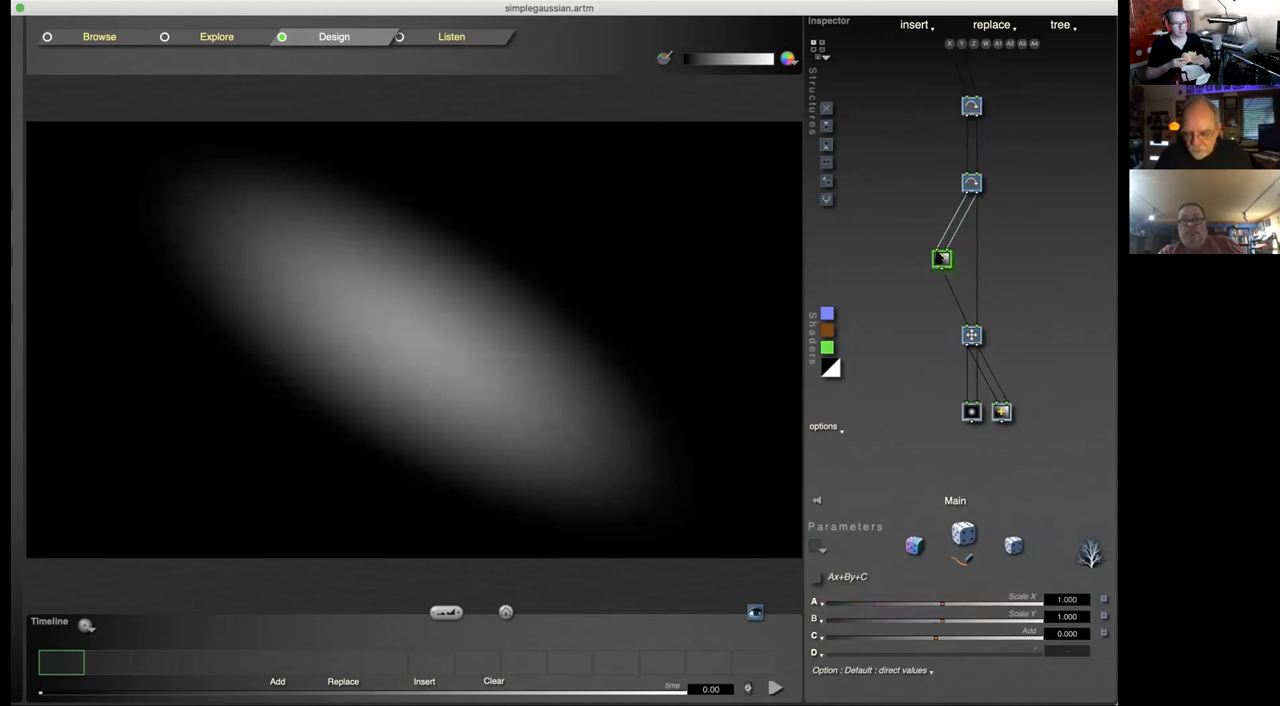
pyautogui.press('Delete')
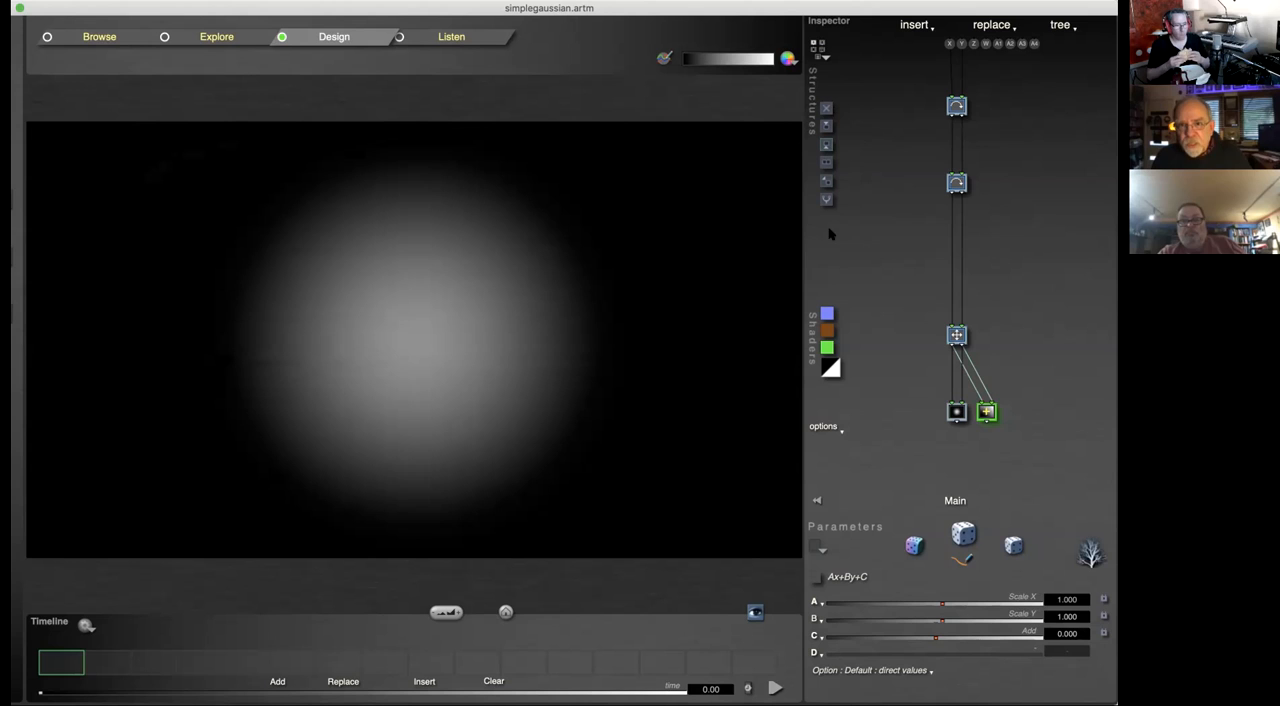
# Step: Merge the two end branches into an Interpolate tile at the end of the tree, and replace the Ax+By+C tile with a Gaussian Dot
pyautogui.click(826, 199)
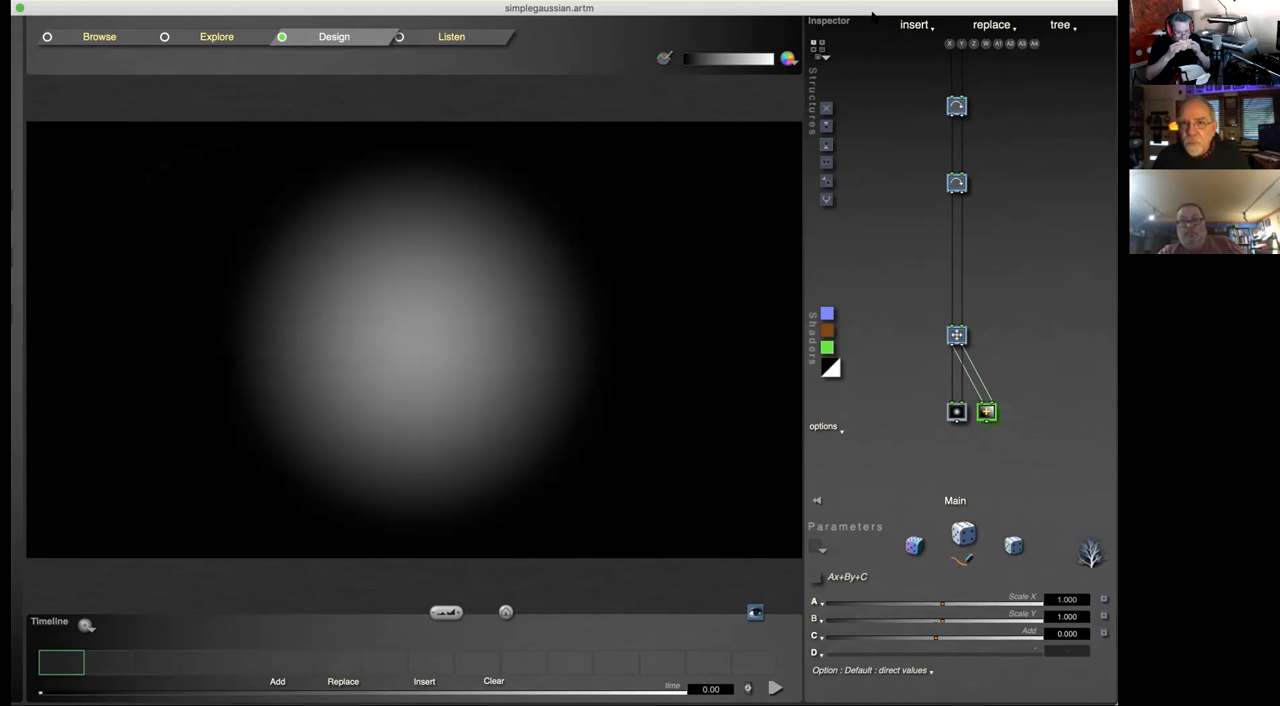
pyautogui.moveTo(875, 8); pyautogui.dragTo(814, 4)
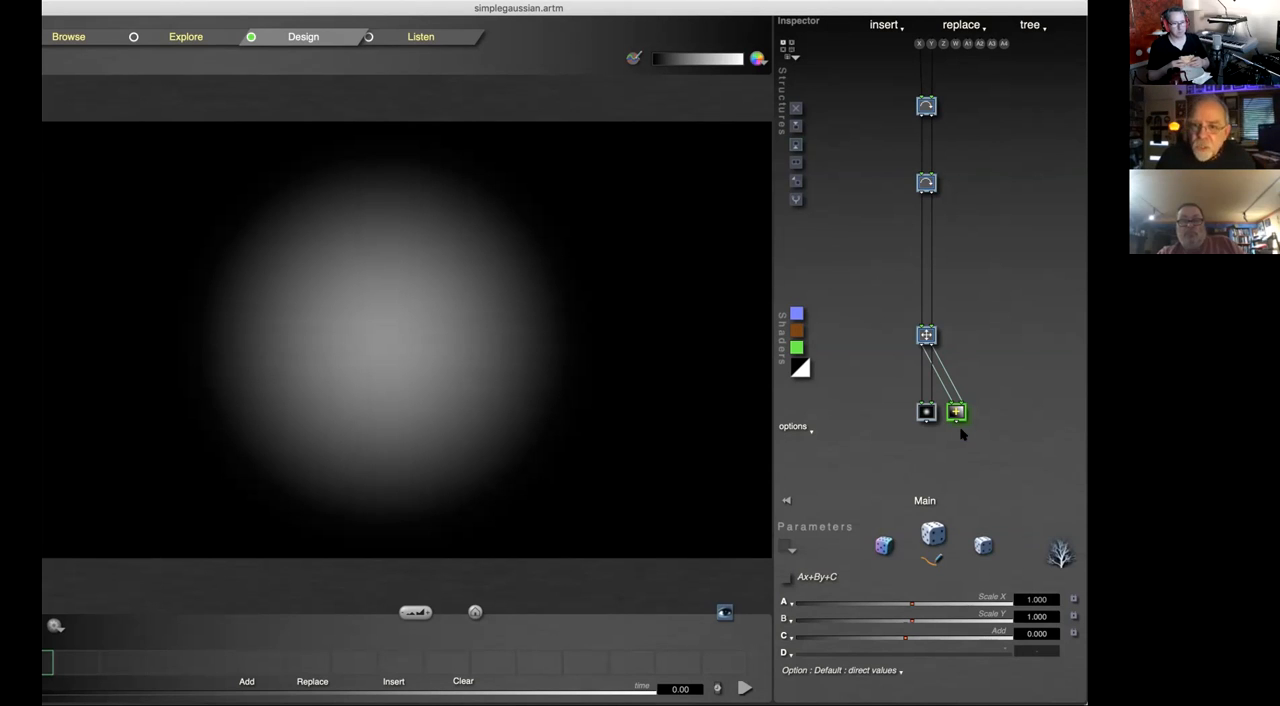
pyautogui.click(796, 200)
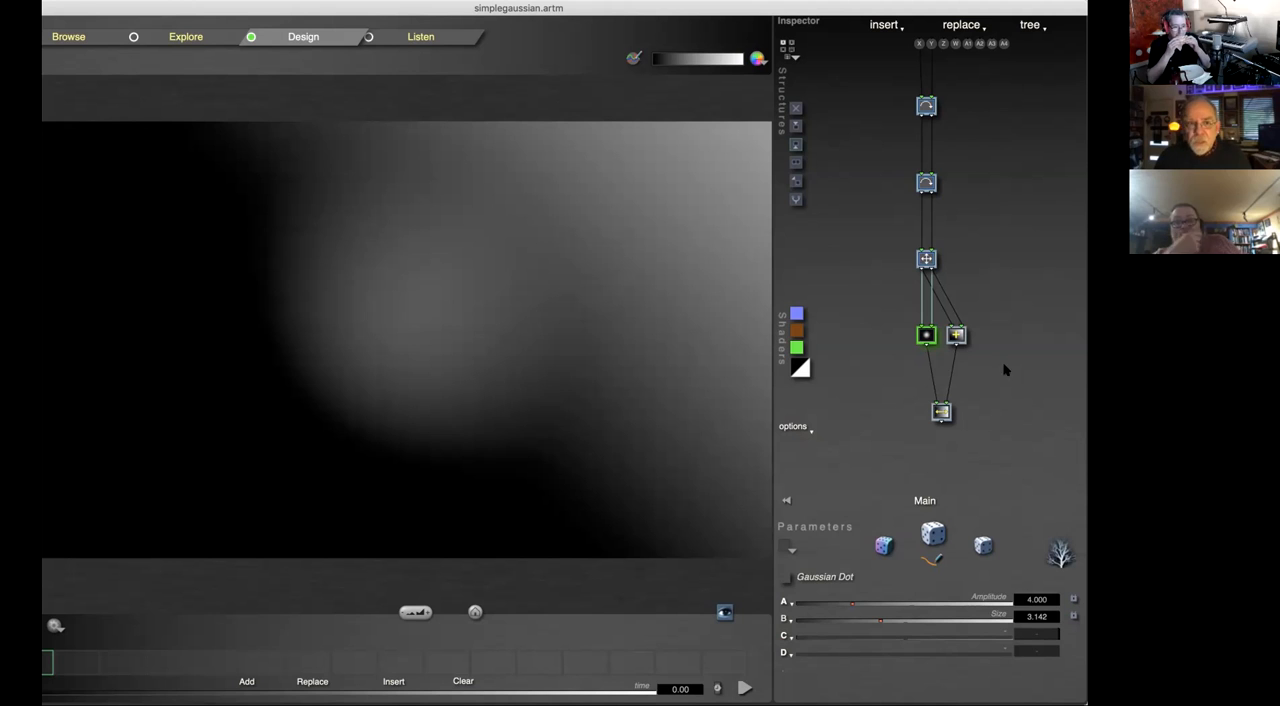
pyautogui.click(955, 336)
pyautogui.click(956, 336)
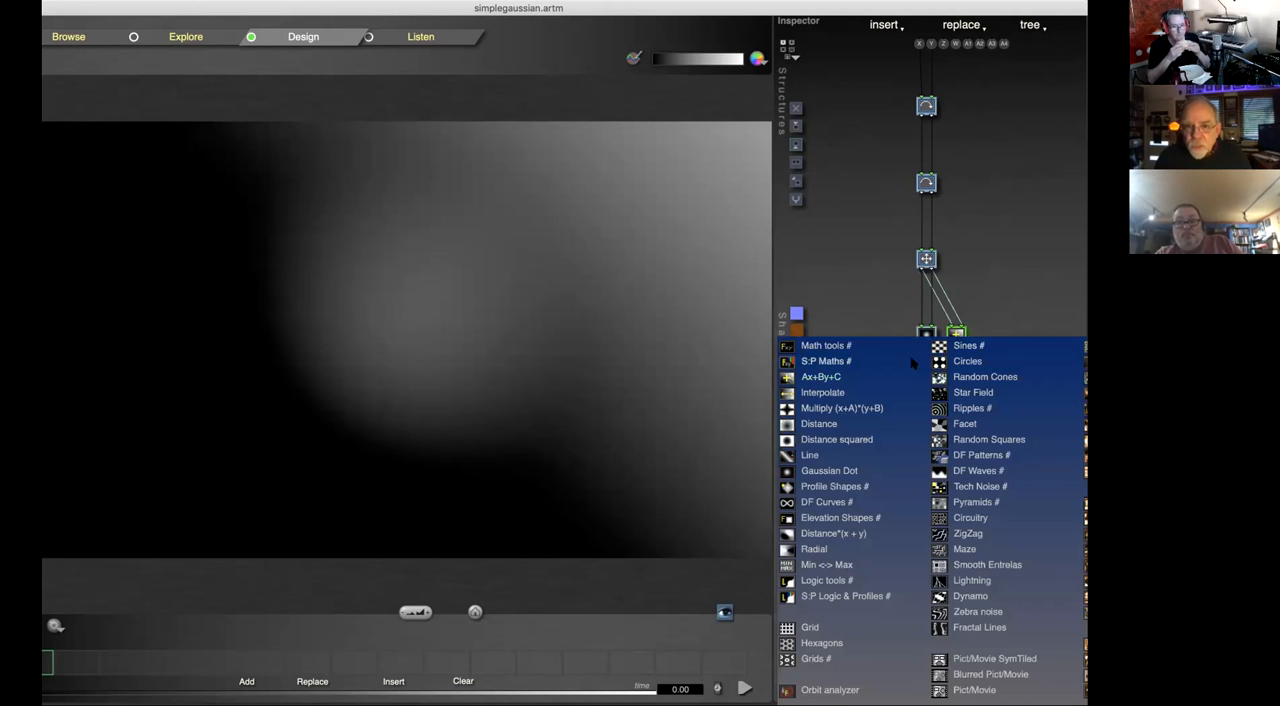
pyautogui.click(828, 471)
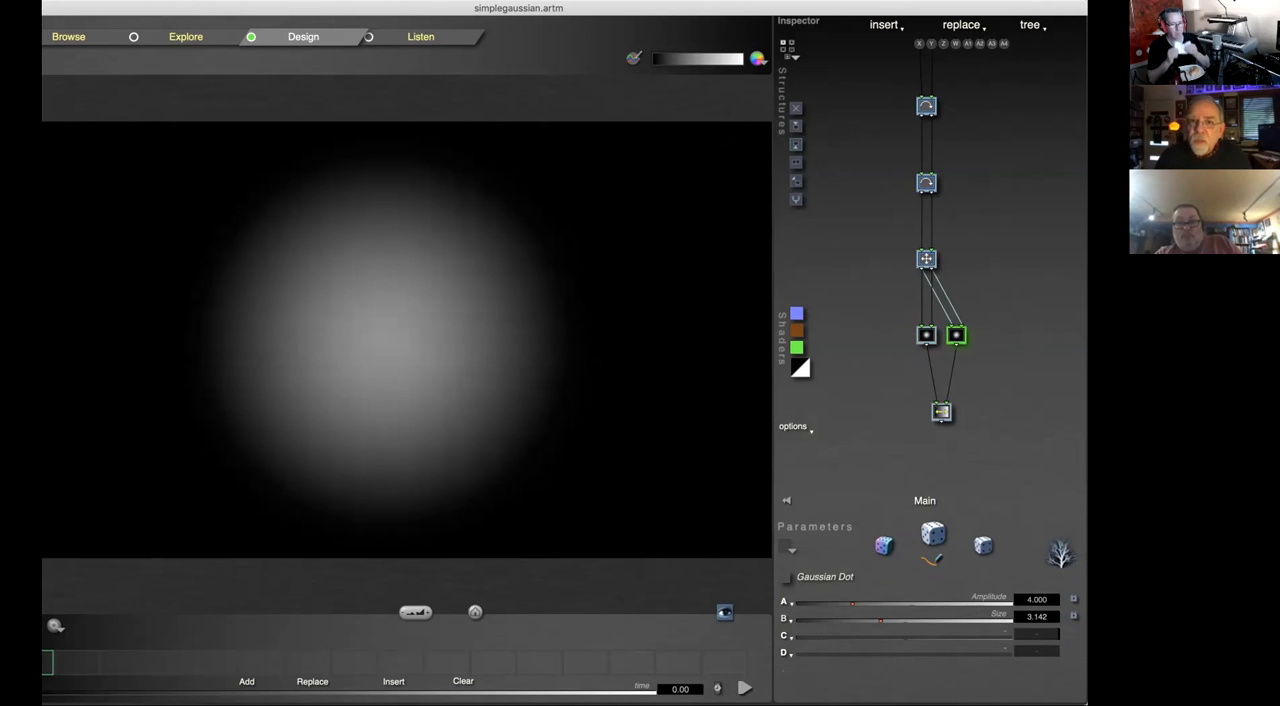
# Step: Insert a Scale & Offset tile above the second Gaussian Dot and set its Offset x to -4.535
pyautogui.click(796, 145)
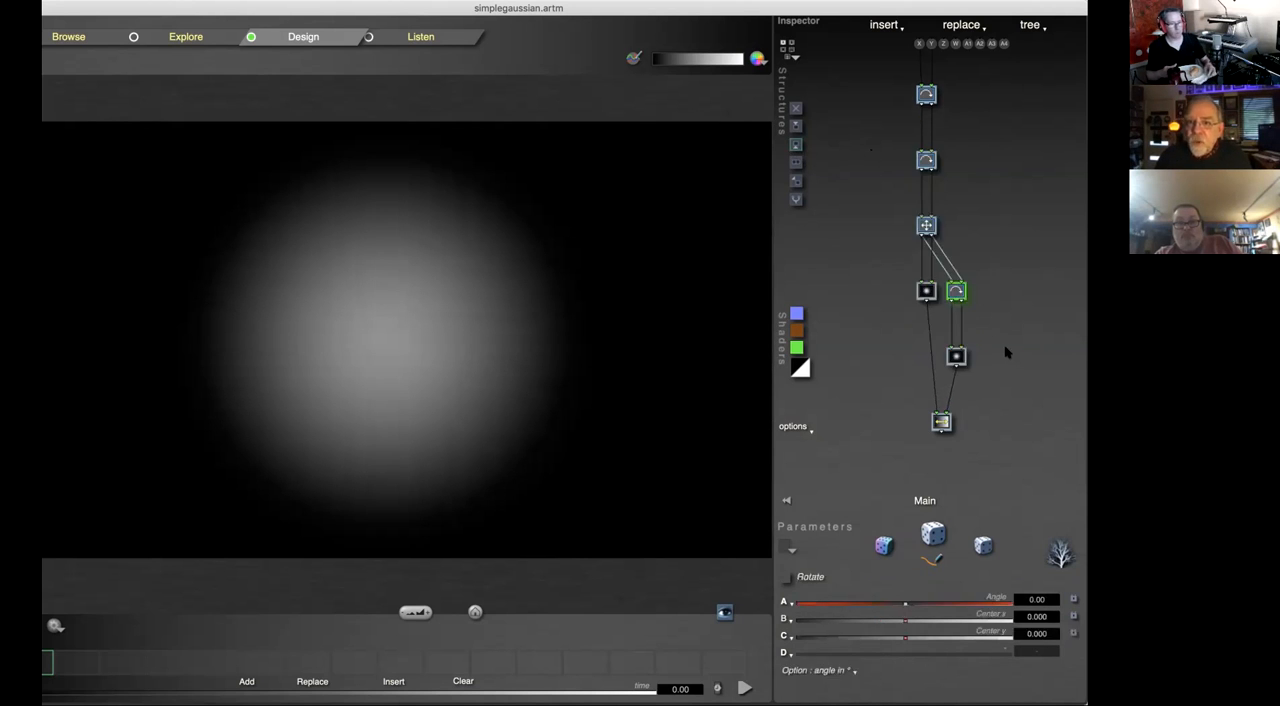
pyautogui.click(956, 290)
pyautogui.click(835, 328)
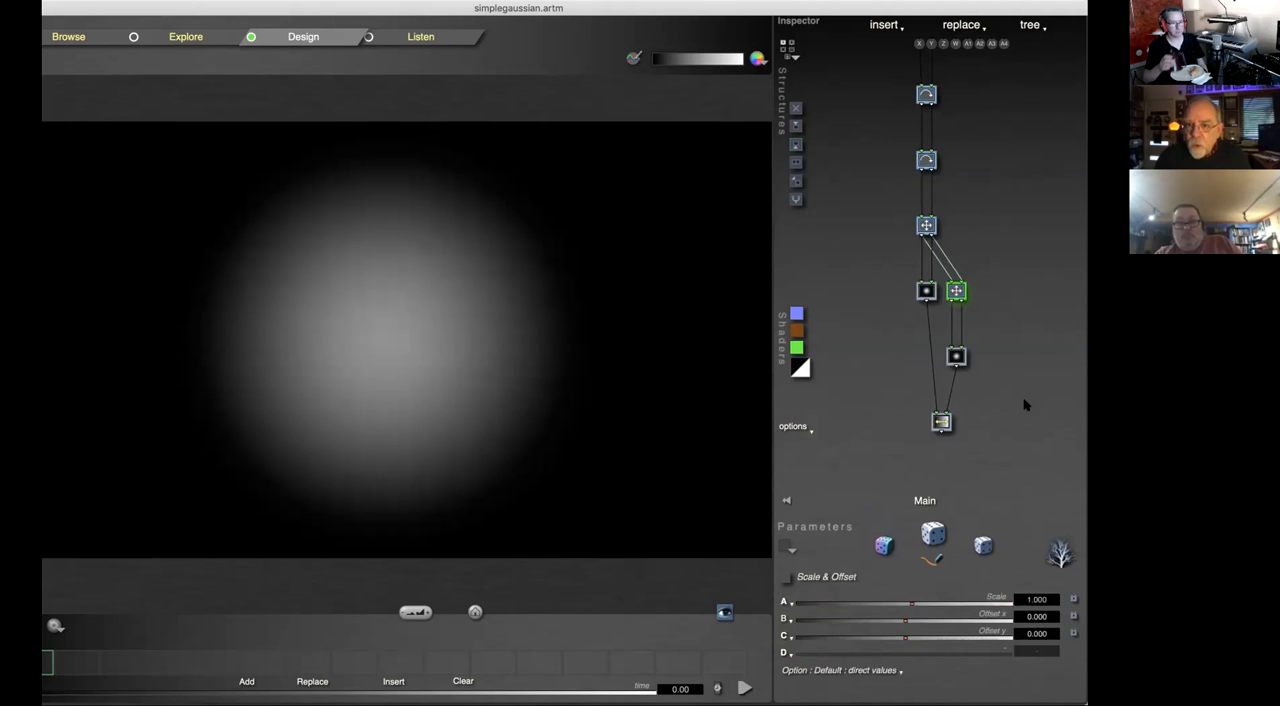
pyautogui.moveTo(920, 617); pyautogui.dragTo(882, 620)
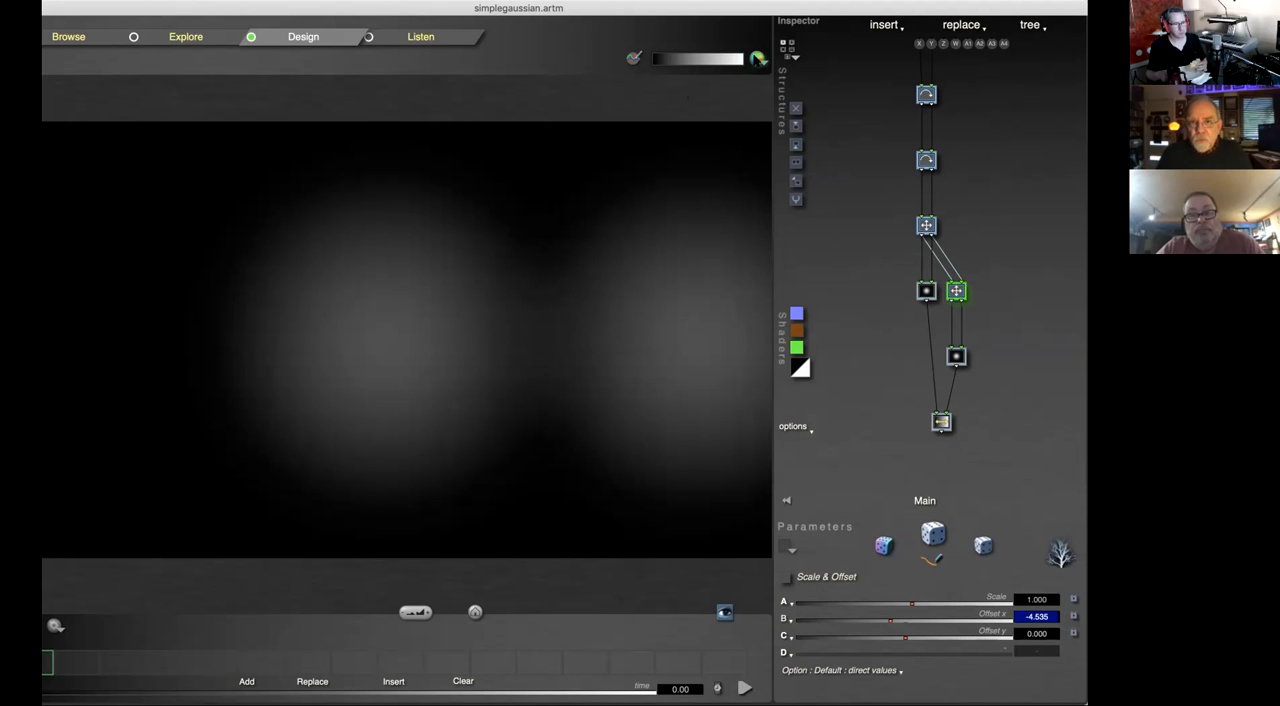
# Step: Try the dark-red-to-pale-yellow preset palette, and view it in the Gradients editor without changing it
pyautogui.click(759, 60)
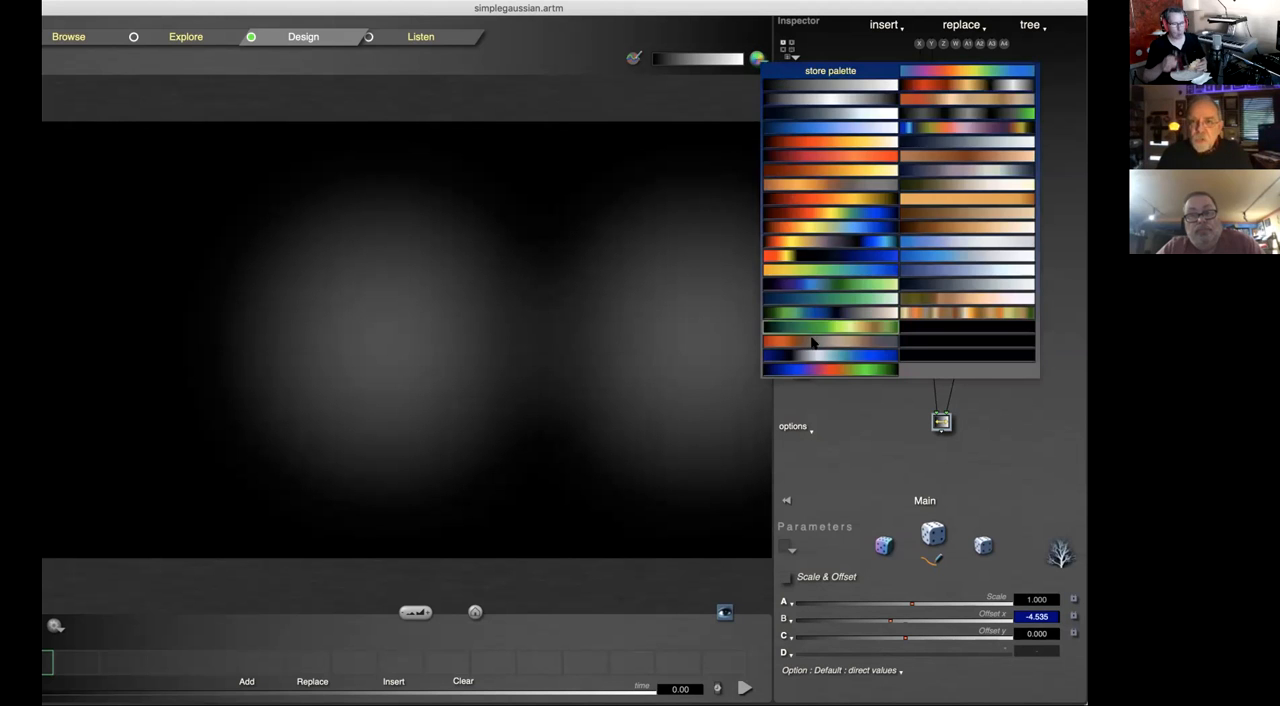
pyautogui.click(850, 172)
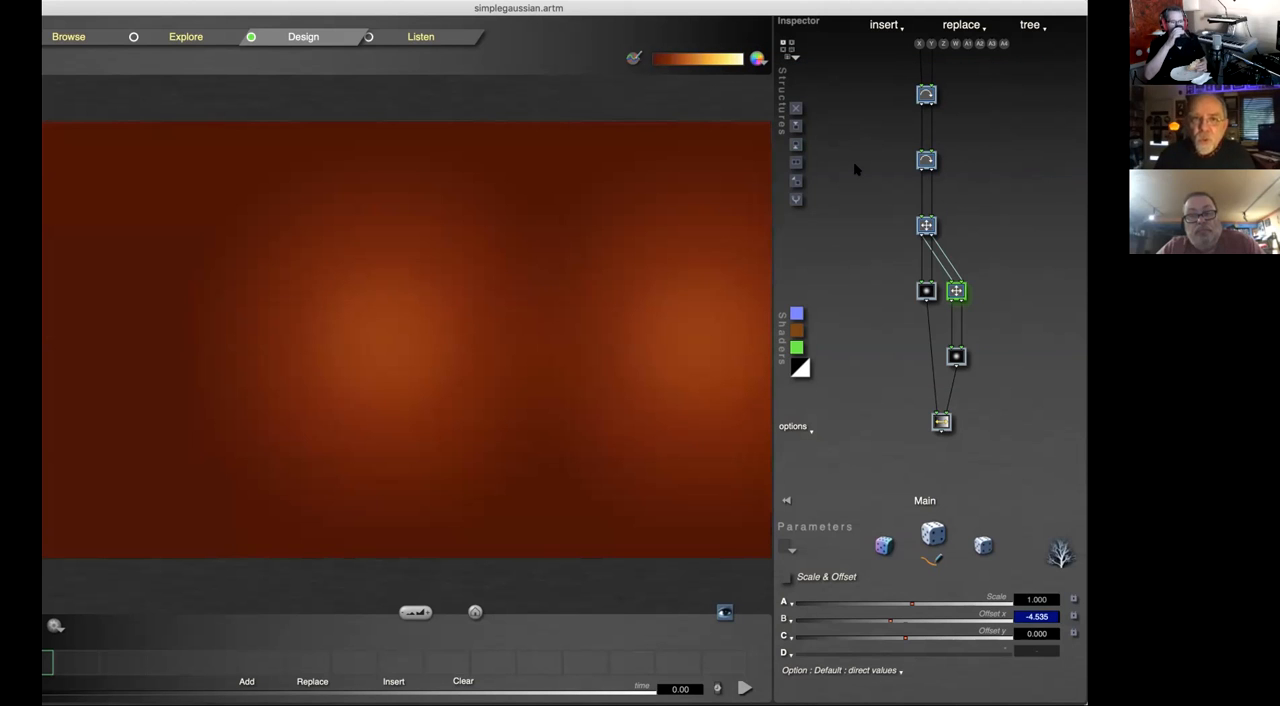
pyautogui.click(634, 58)
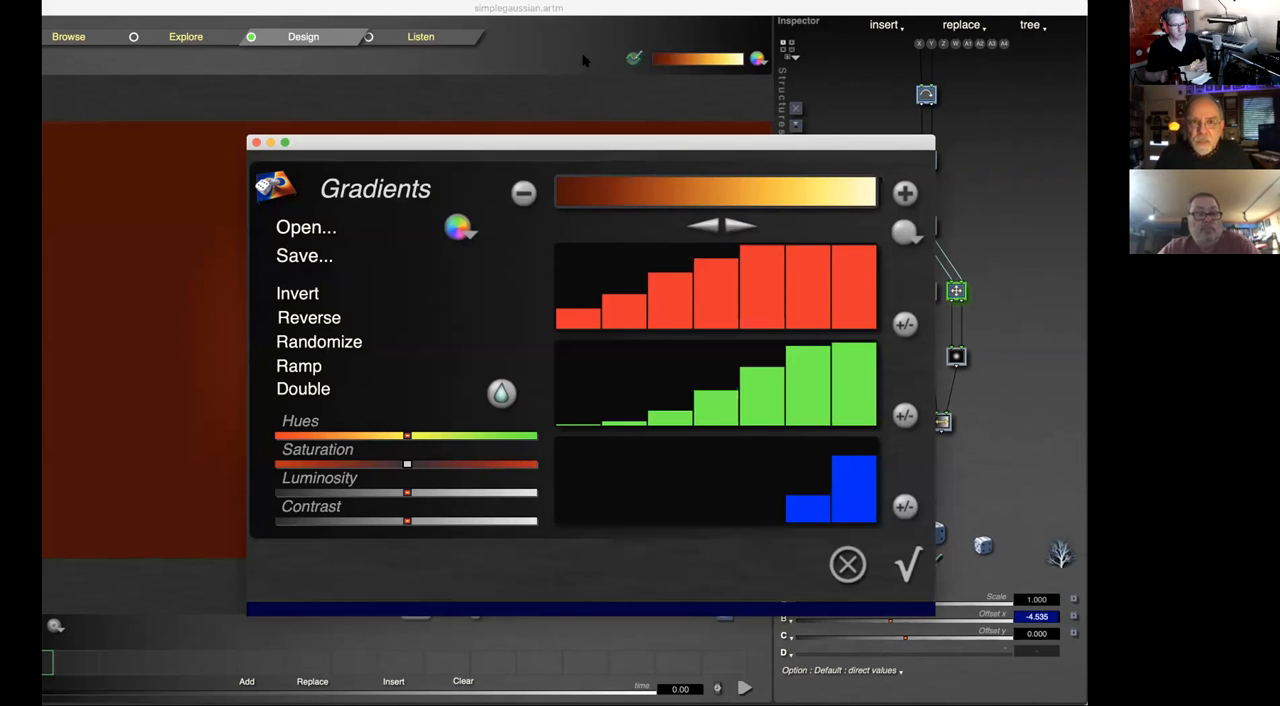
pyautogui.click(845, 562)
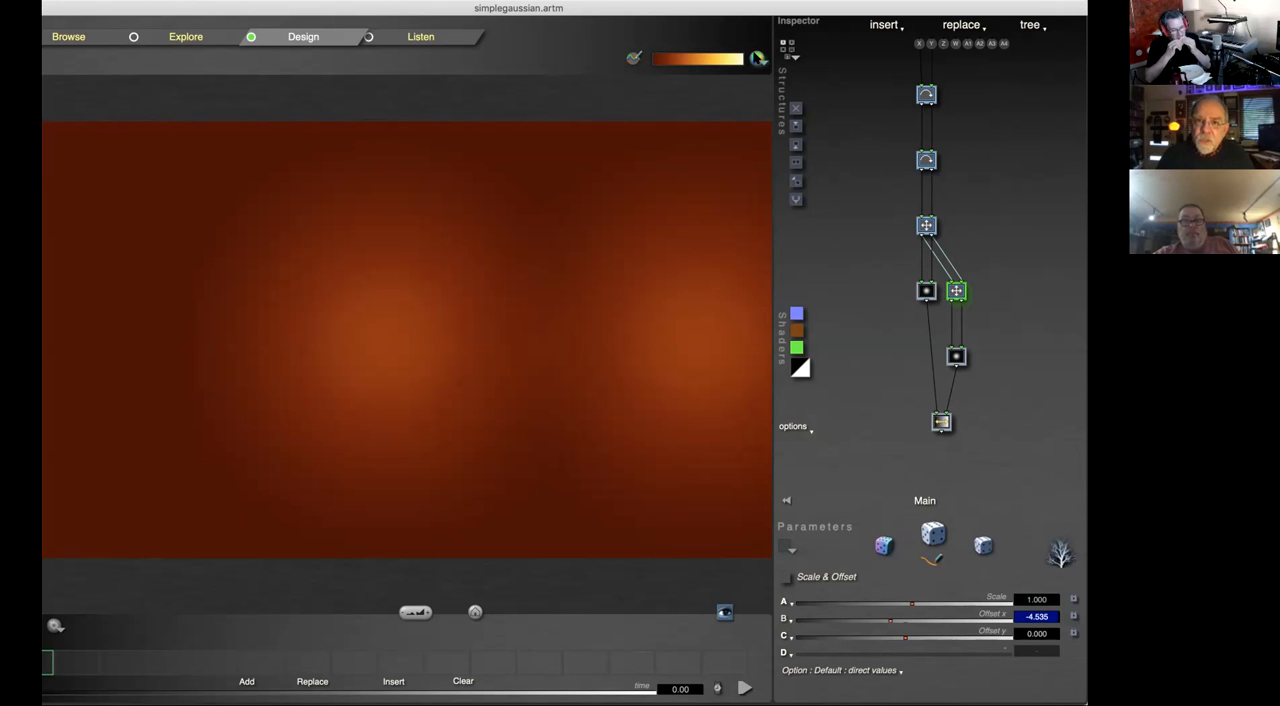
# Step: Apply the preset palette running from black through red, yellow and green to blue
pyautogui.click(758, 58)
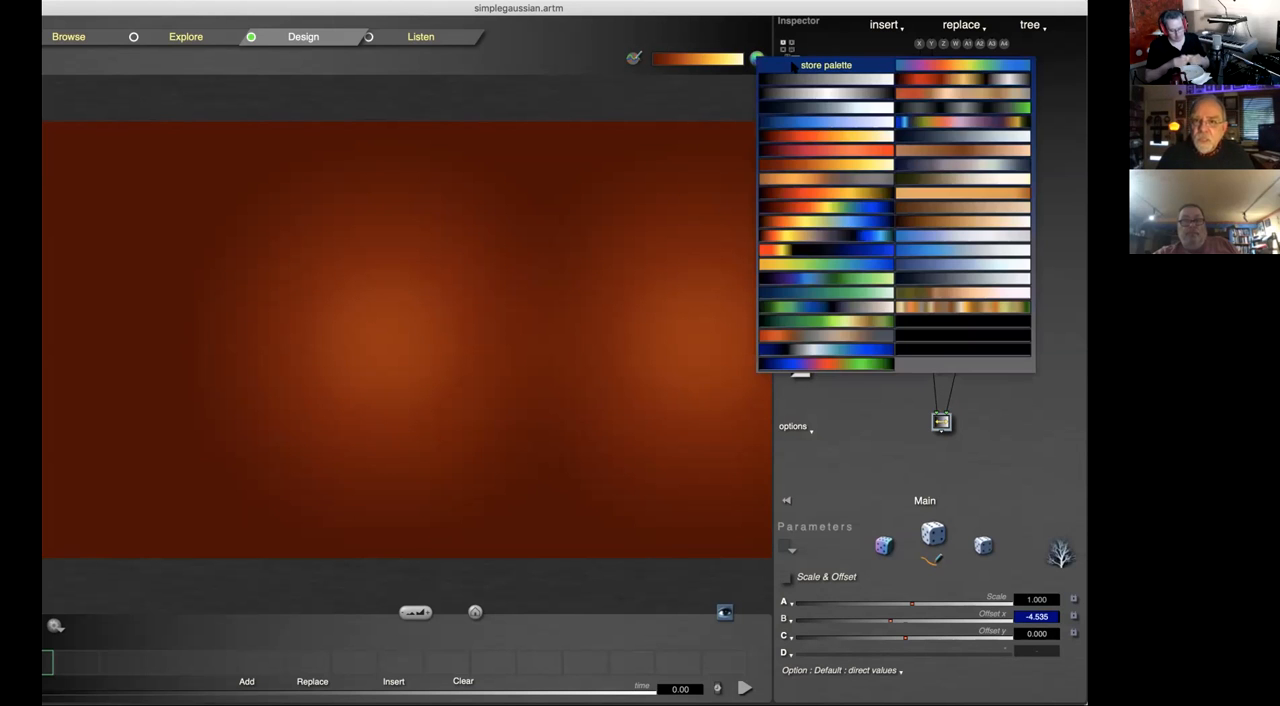
pyautogui.click(836, 212)
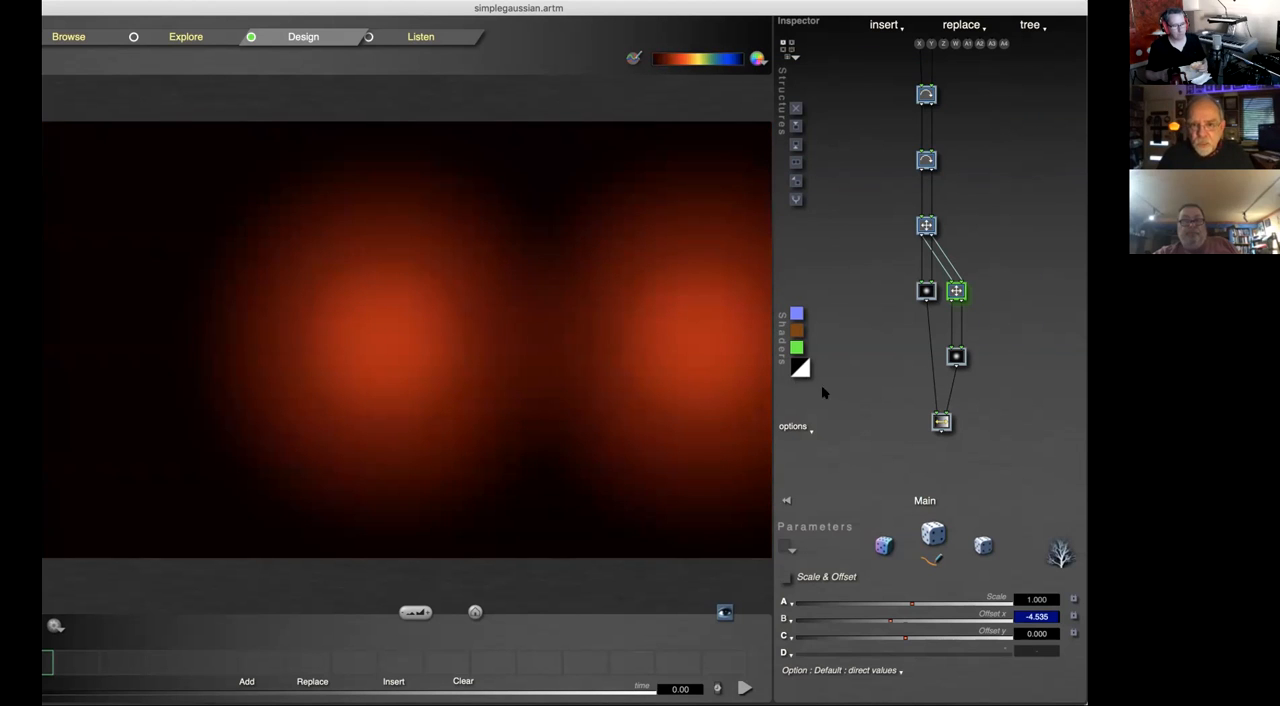
# Step: Try the G:Linear+3 Lights and Procedural C shaders on the image, and switch back to the linear shader
pyautogui.click(801, 368)
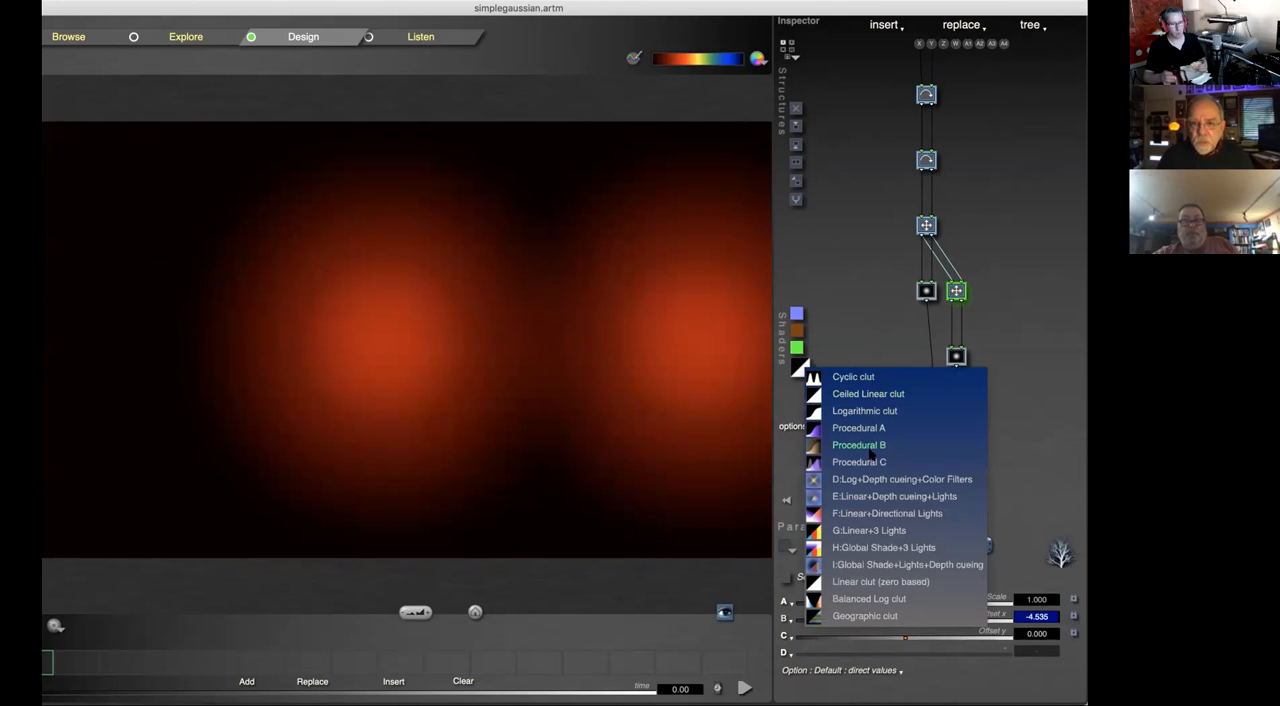
pyautogui.click(876, 533)
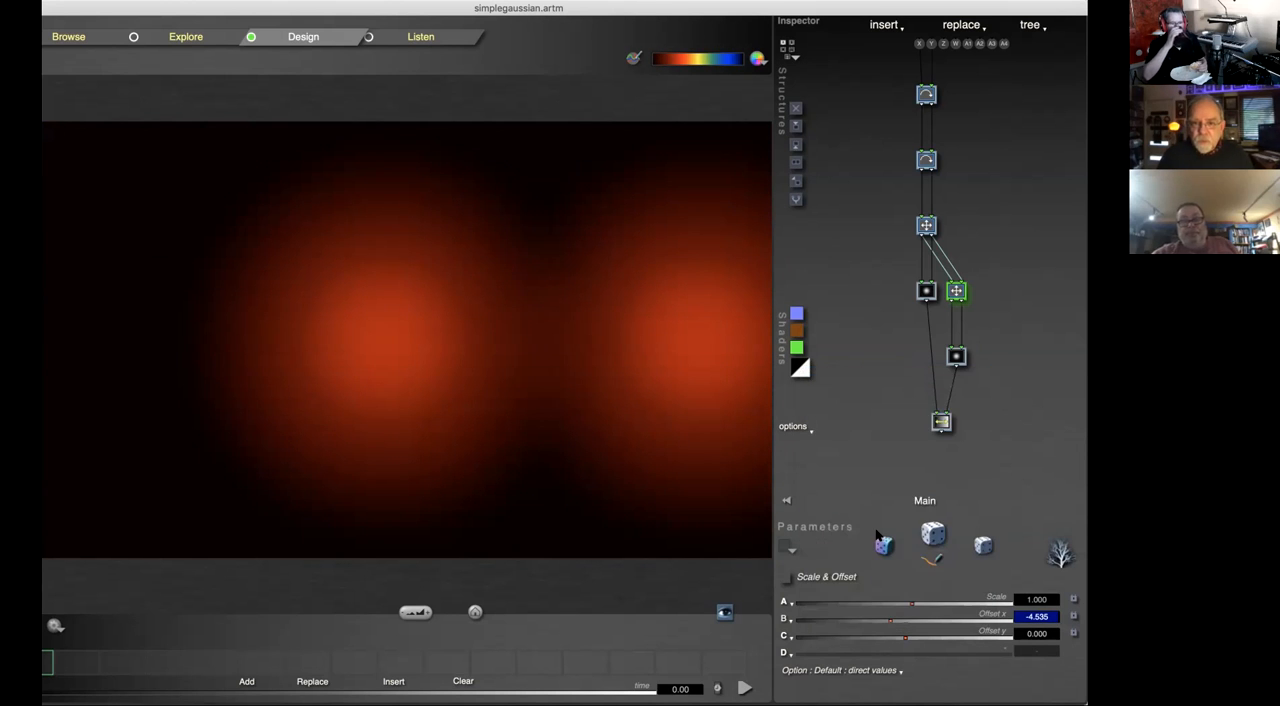
pyautogui.click(803, 372)
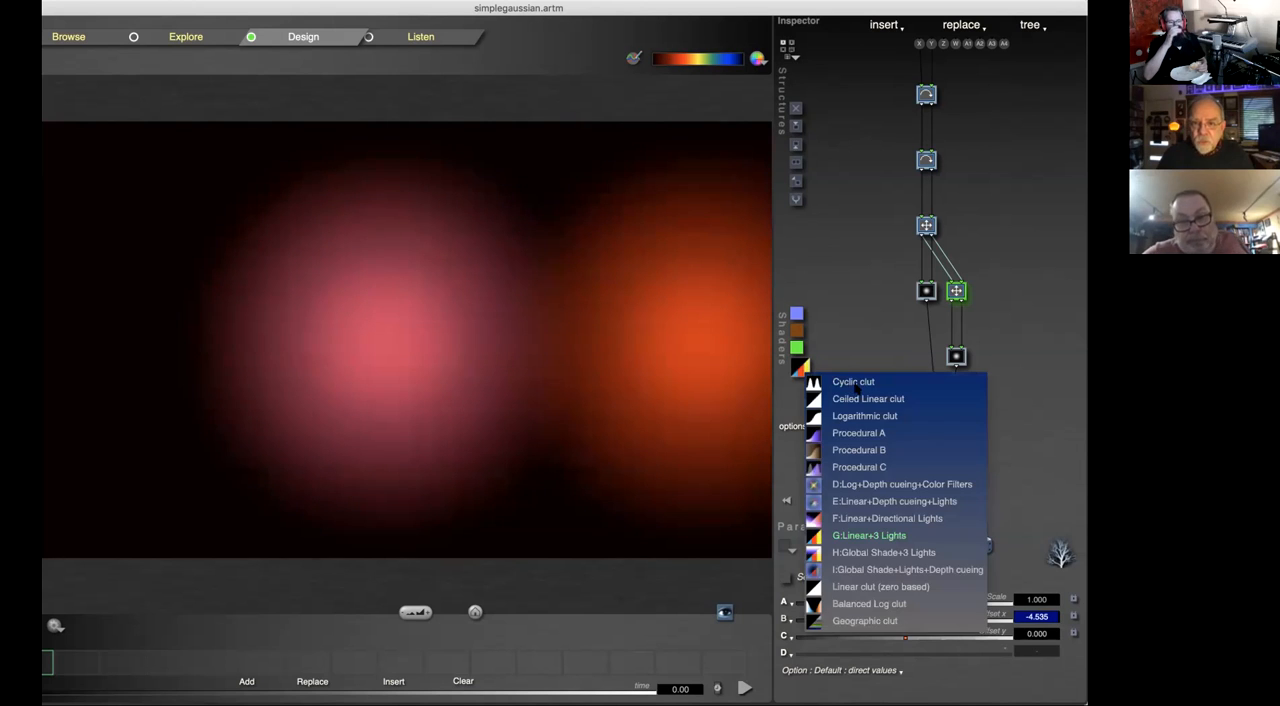
pyautogui.click(866, 467)
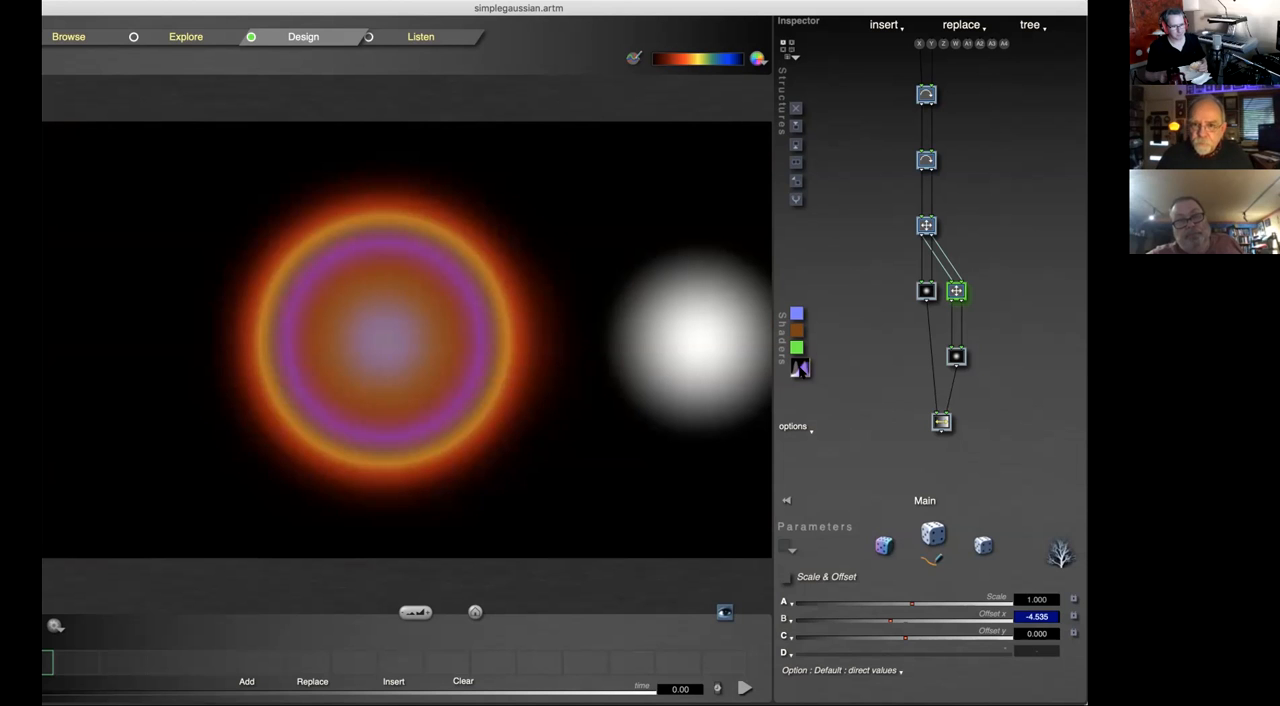
pyautogui.click(803, 370)
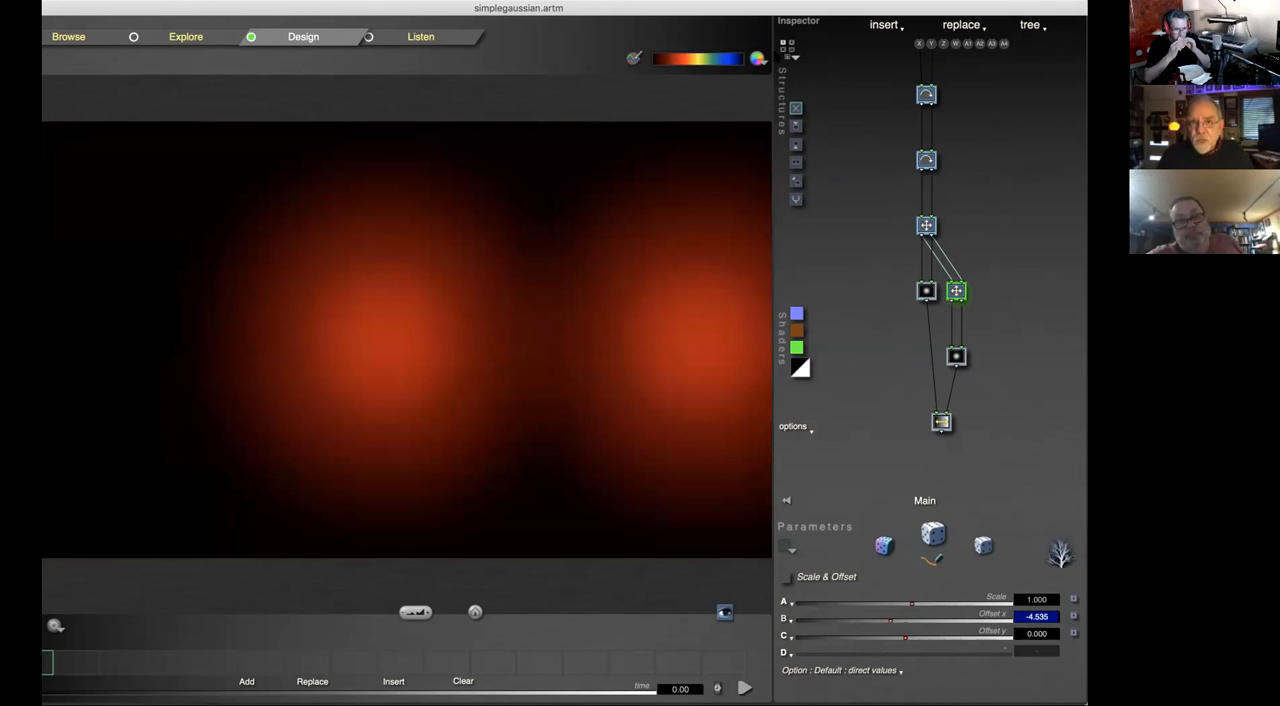
# Step: View the current palette in the Gradients editor and the depth cueing and global shade options, changing nothing
pyautogui.click(700, 60)
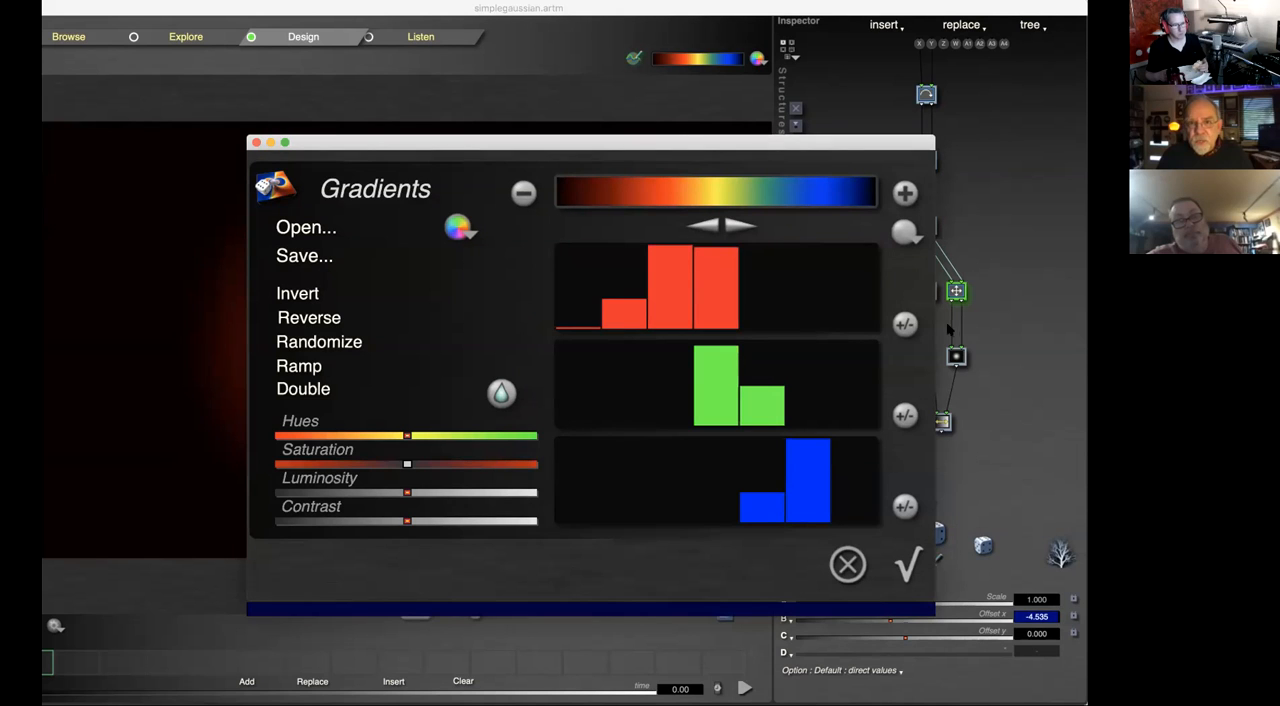
pyautogui.click(848, 564)
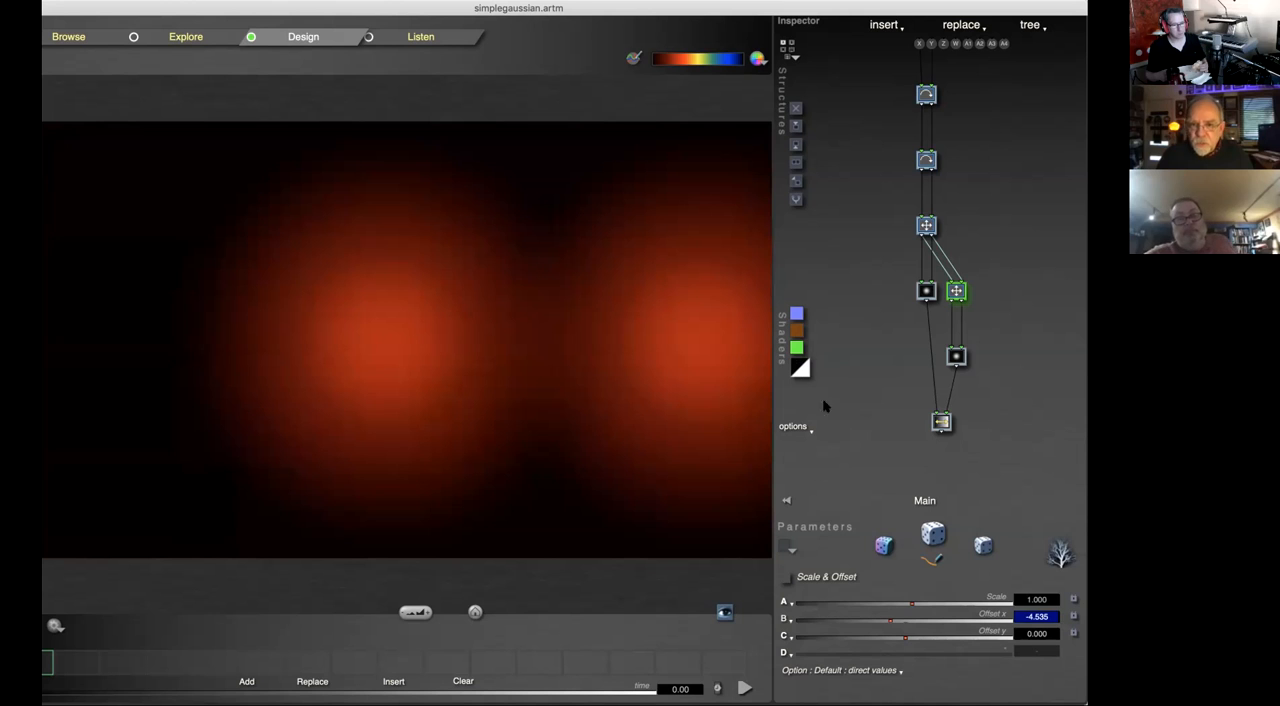
pyautogui.click(797, 425)
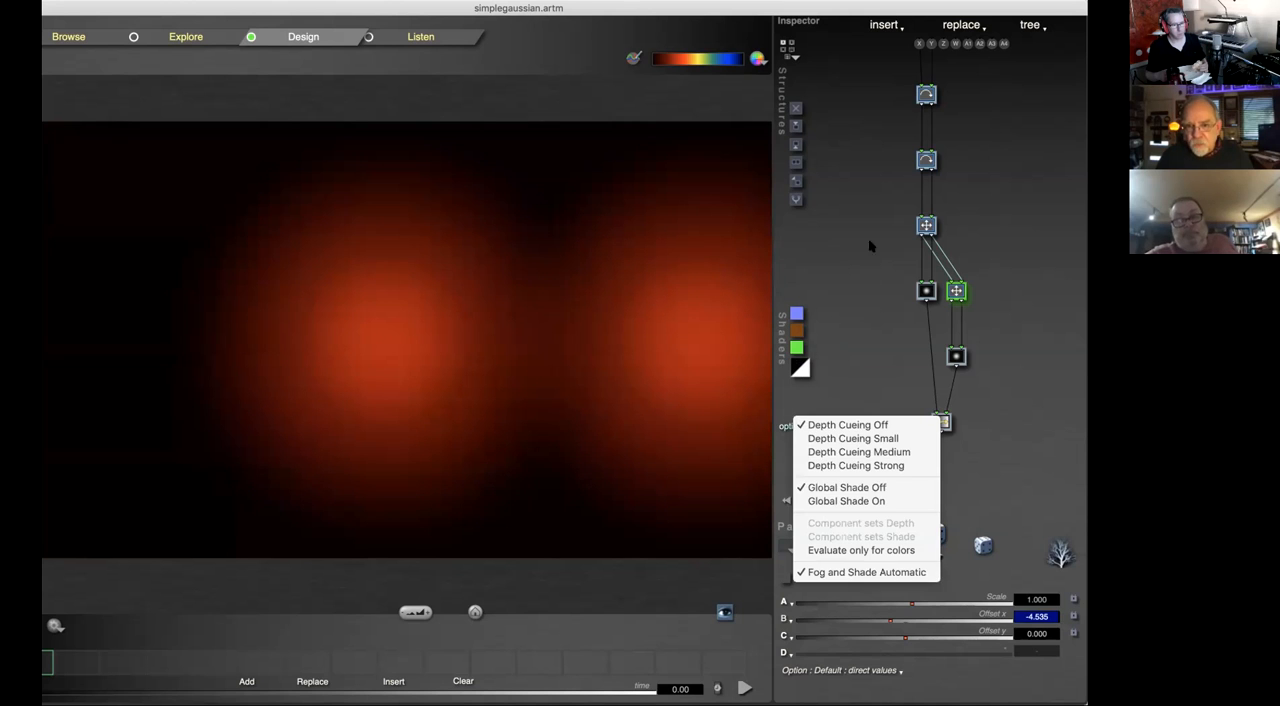
pyautogui.click(849, 195)
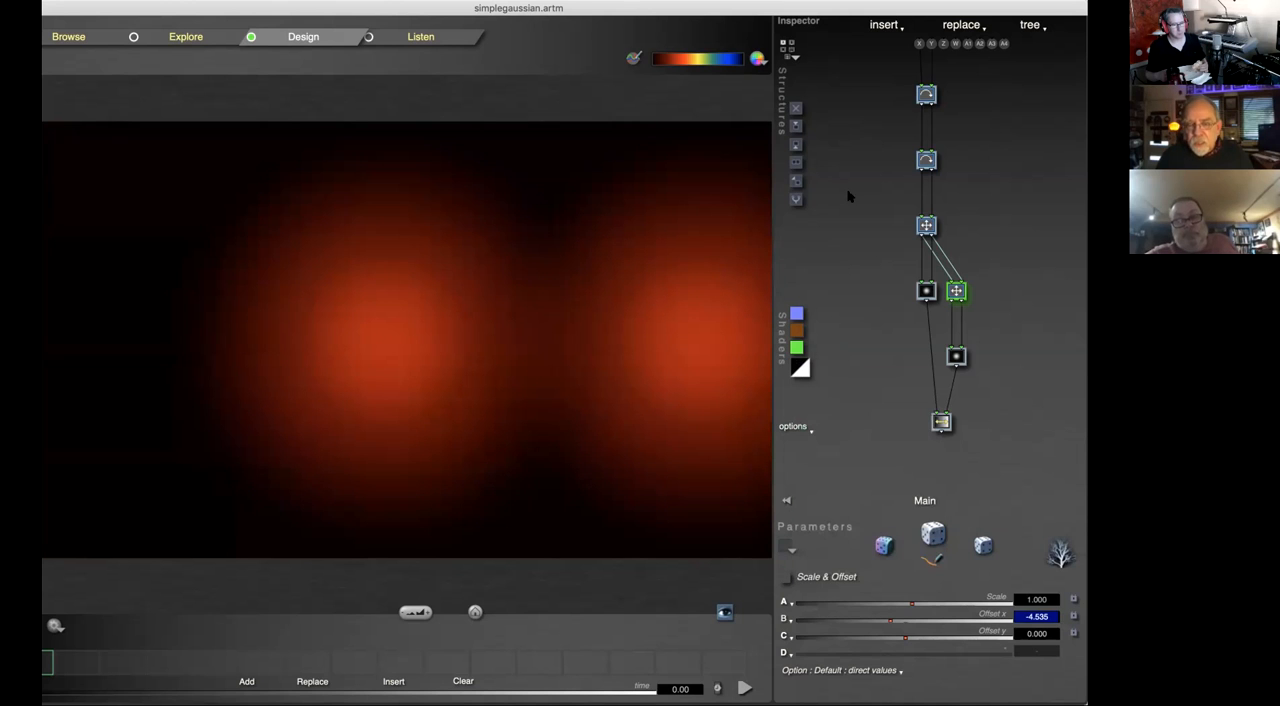
# Step: Select the Ceiled Linear clut shader, and switch the shader to Procedural B
pyautogui.click(803, 367)
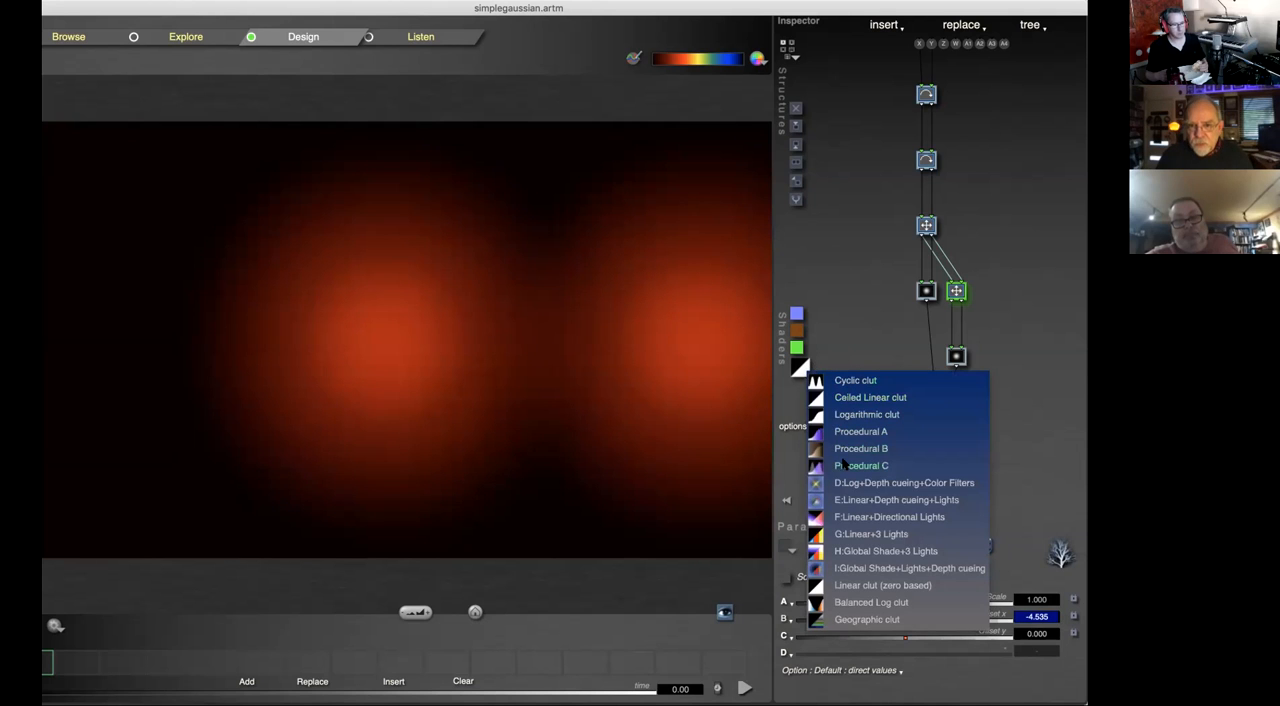
pyautogui.click(868, 397)
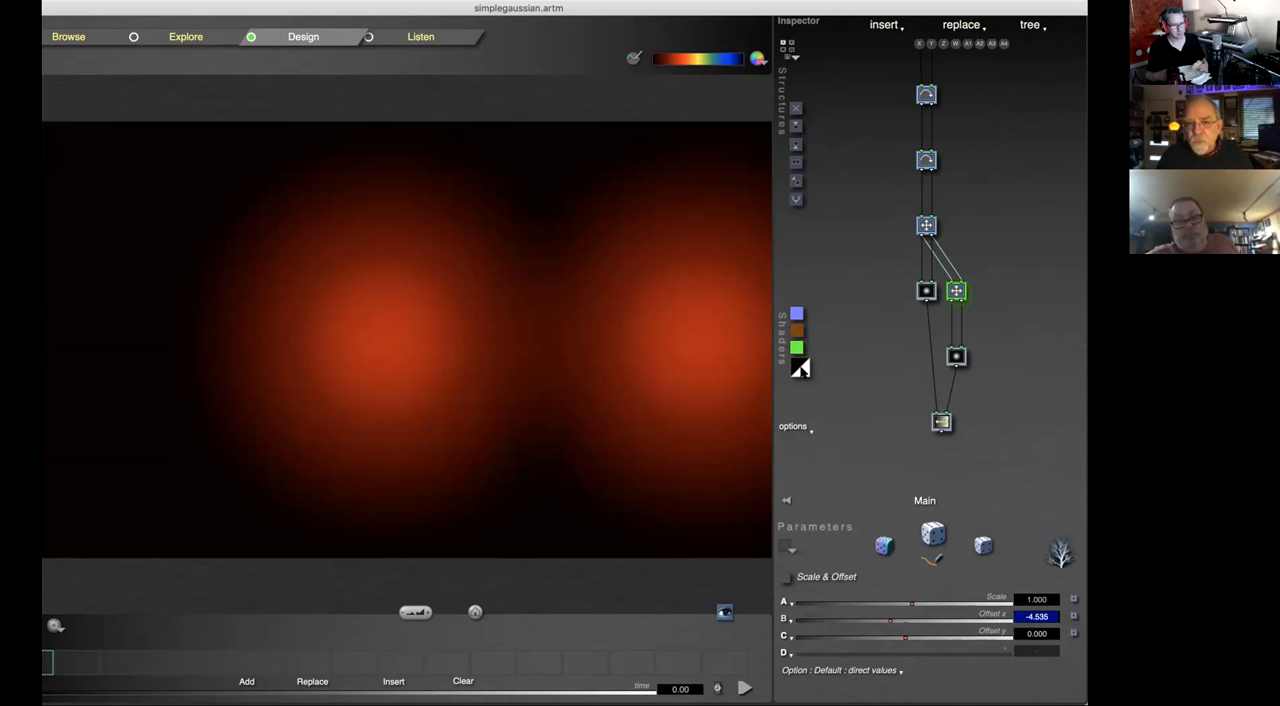
pyautogui.click(801, 367)
pyautogui.click(889, 448)
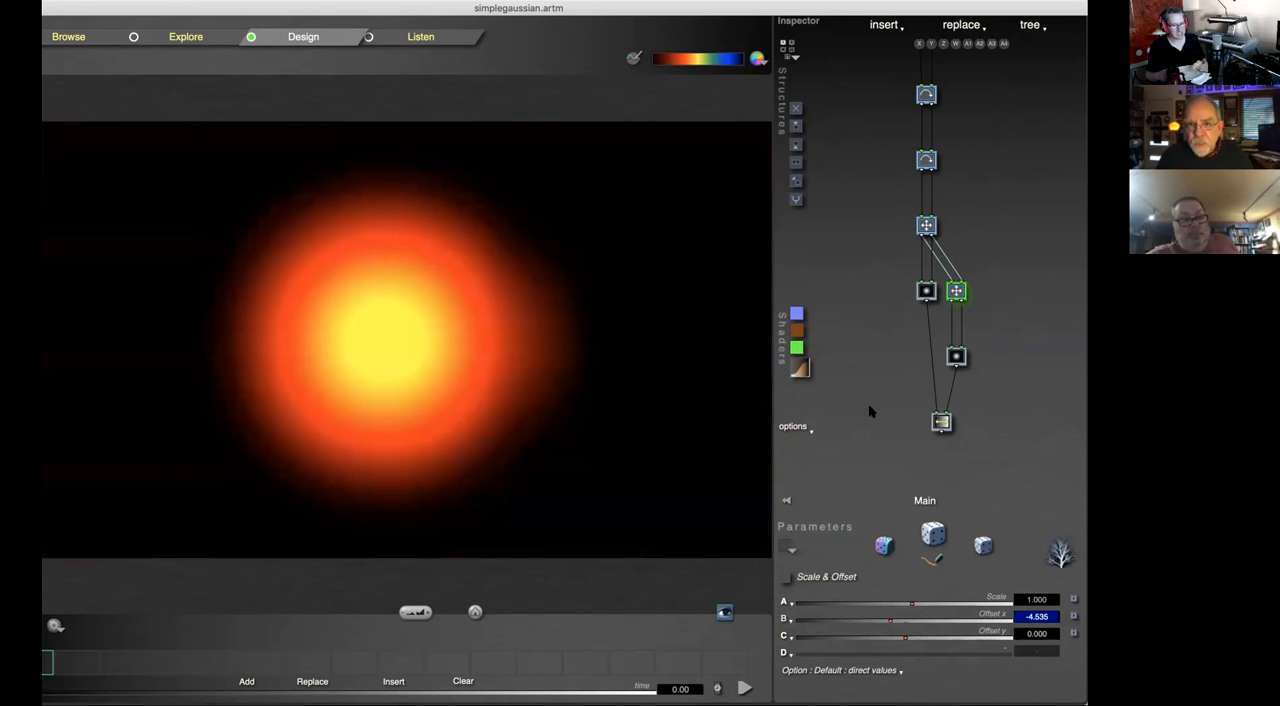
# Step: Switch the shader to E:Linear+Depth cueing+Lights
pyautogui.click(802, 368)
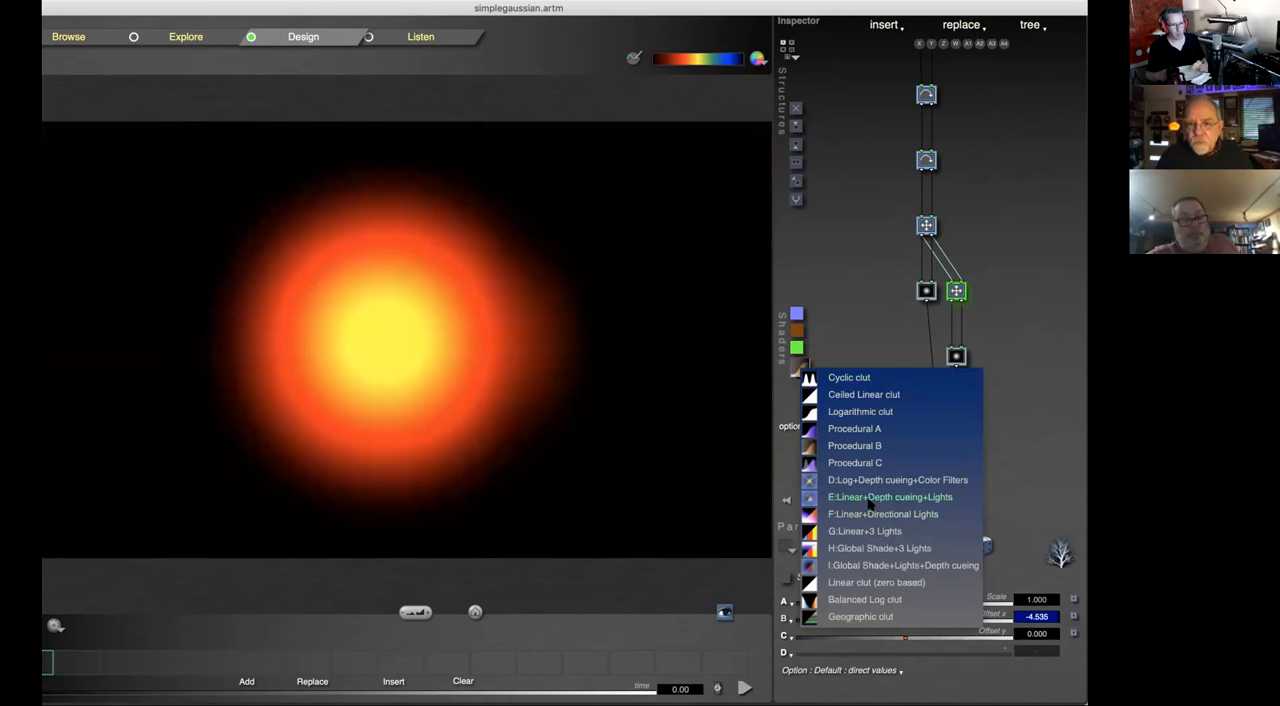
pyautogui.click(868, 500)
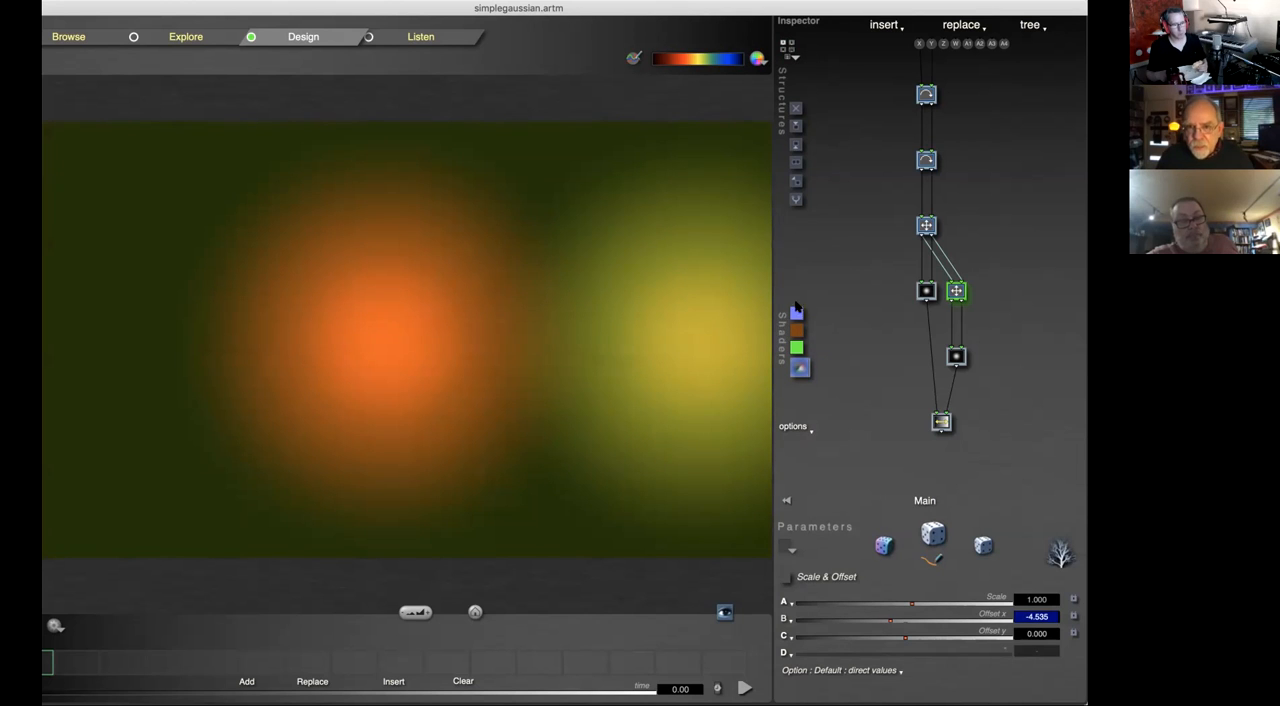
# Step: Append a tile below the Linear Interpolation tile and change it to a 3 ins 3 outs tile
pyautogui.click(942, 424)
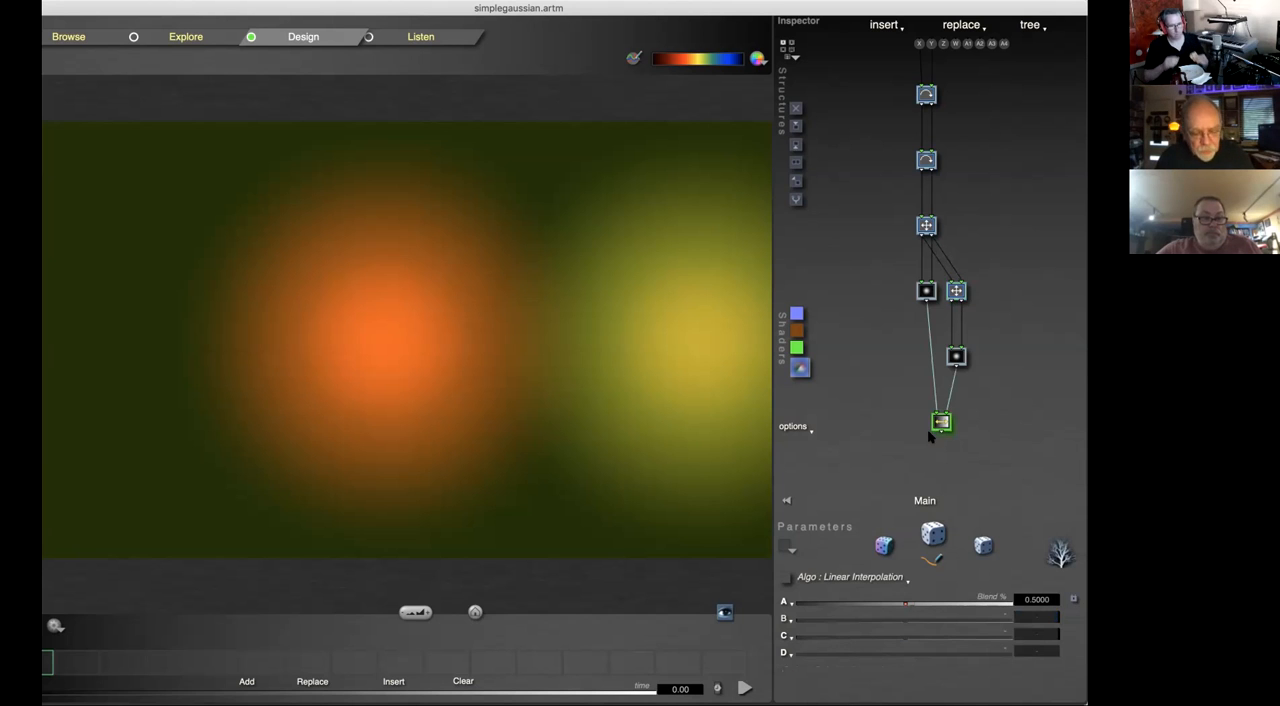
pyautogui.click(947, 447)
pyautogui.click(944, 431)
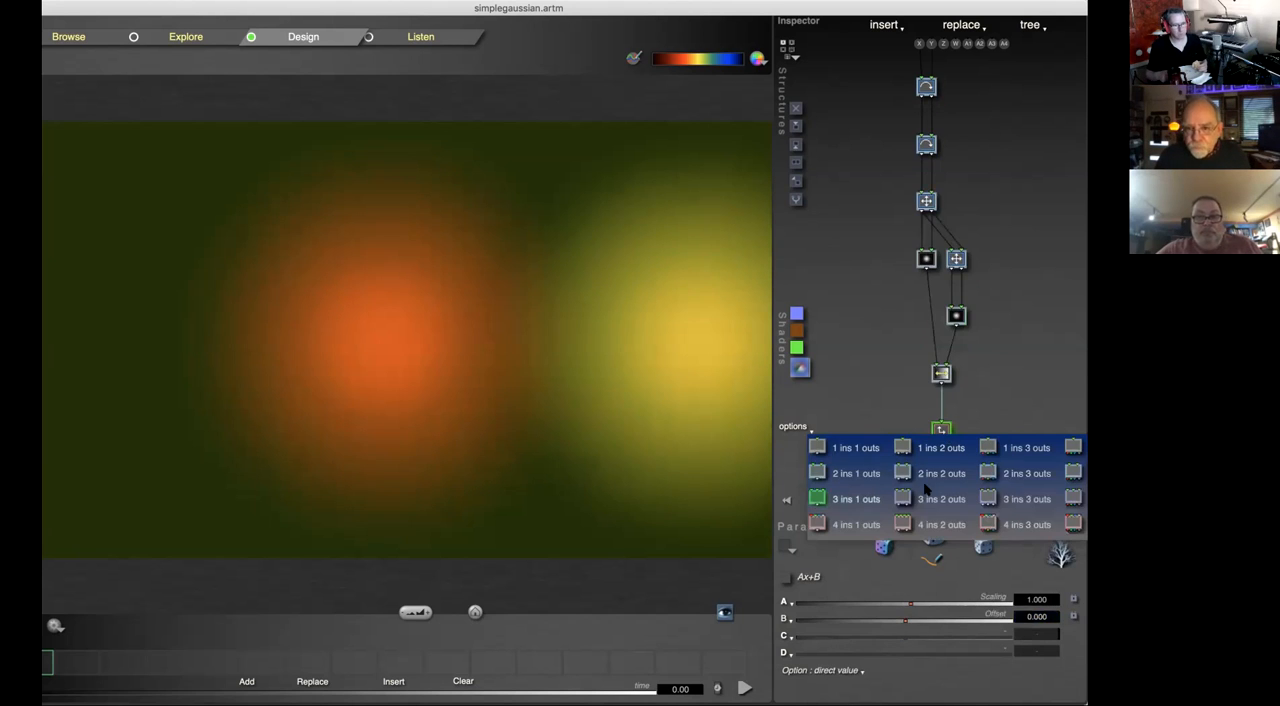
pyautogui.click(1033, 501)
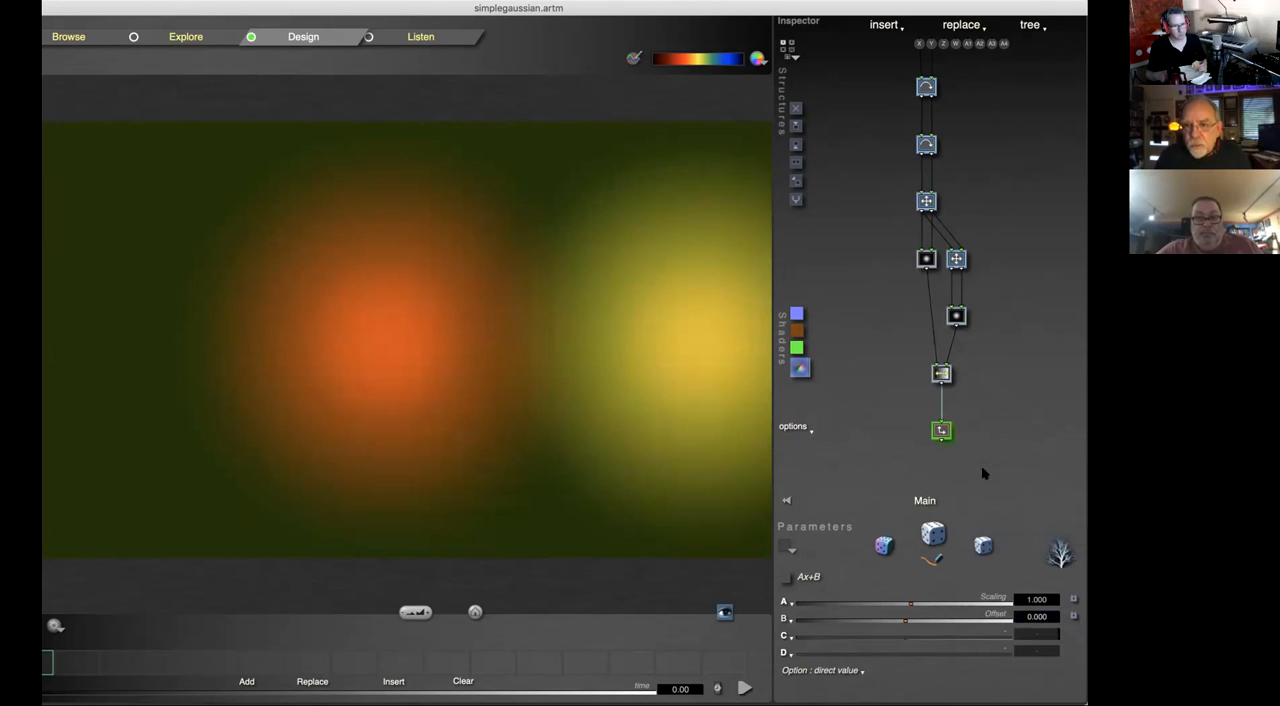
# Step: Reconnect the Linear Interpolation tile's outlet to all three inlets of the 3D Scale tile and accept the connections
pyautogui.click(940, 372)
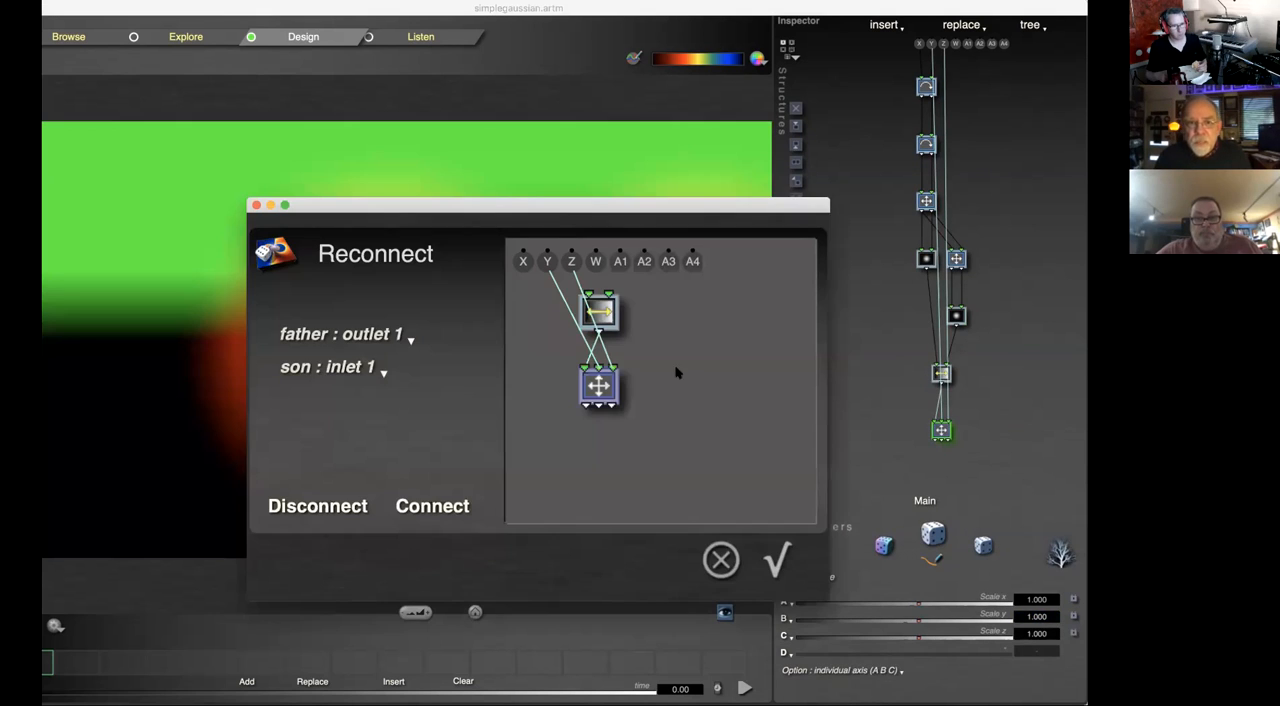
pyautogui.click(597, 366)
pyautogui.click(611, 366)
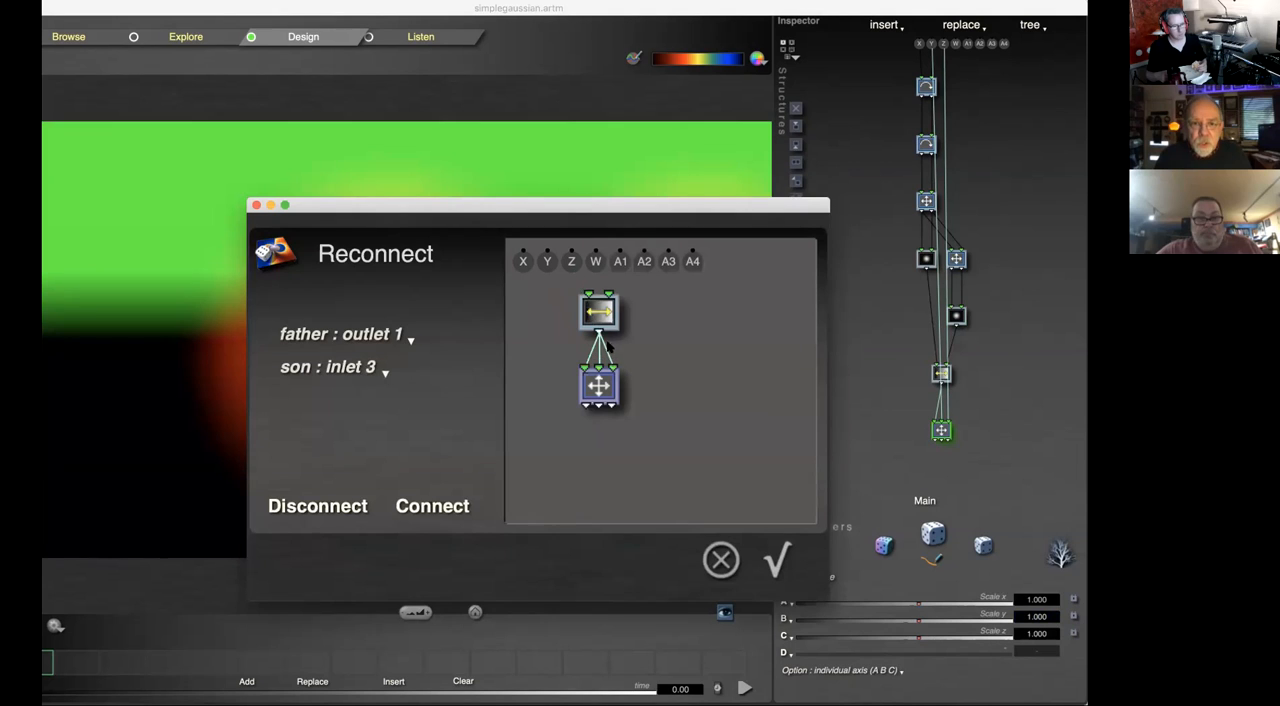
pyautogui.click(777, 558)
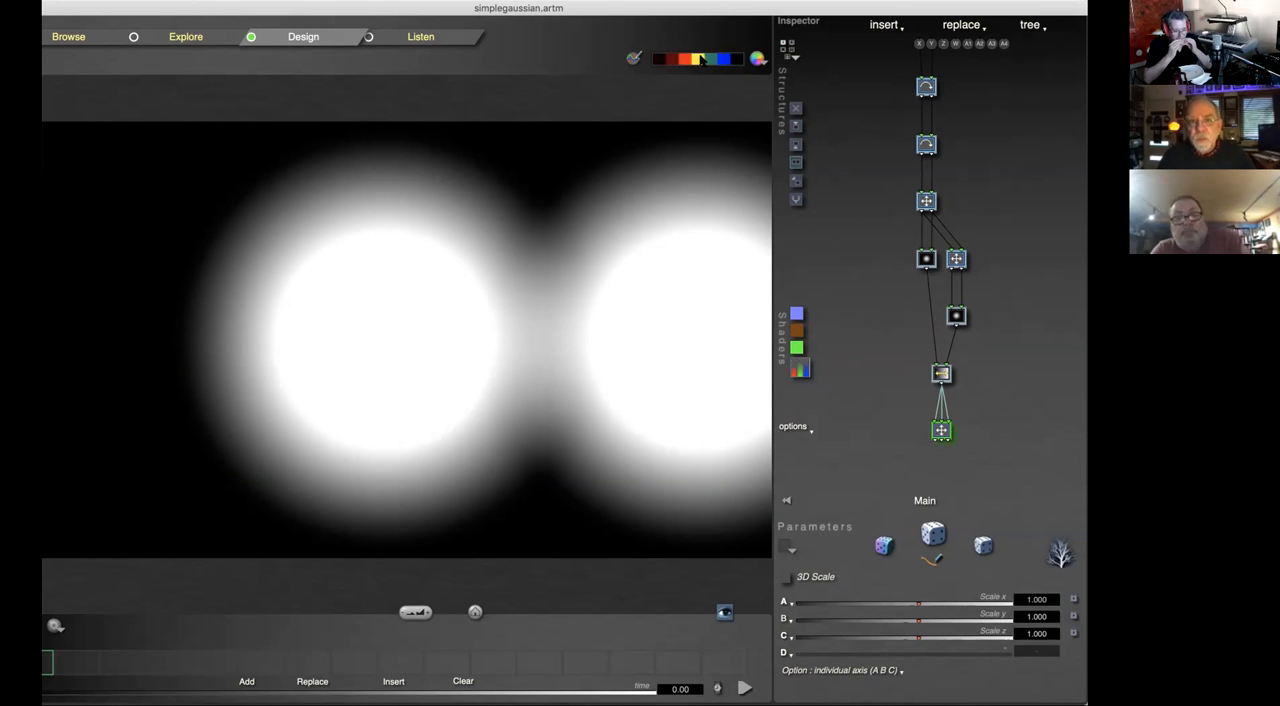
# Step: Try several preset palettes on the RGB image: black-to-blue rainbow, black to white, blue to white, and the striped brown one
pyautogui.click(758, 58)
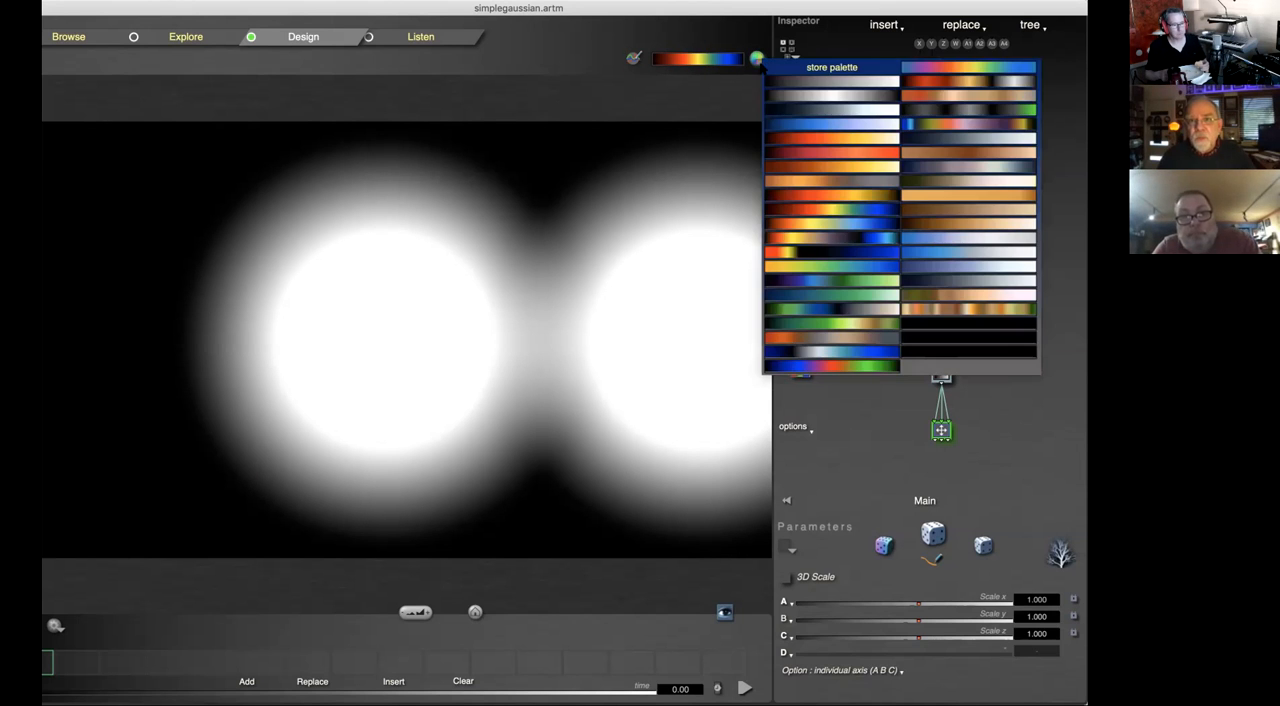
pyautogui.click(804, 207)
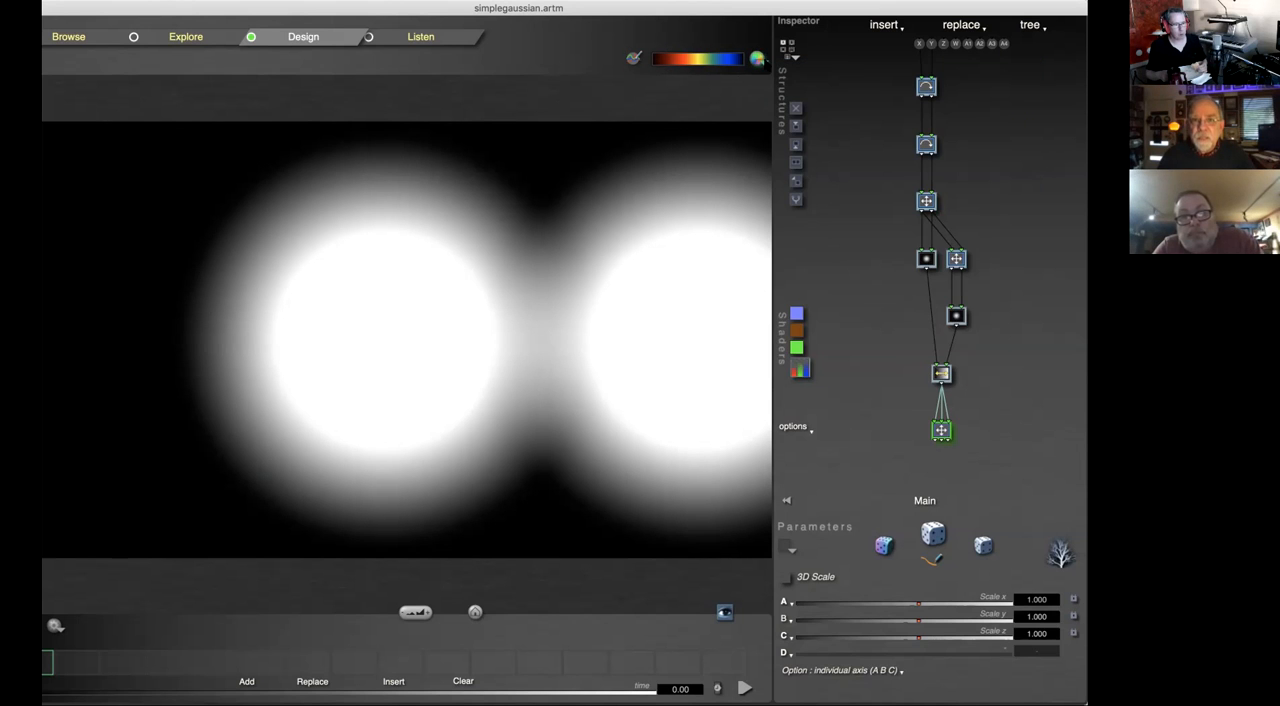
pyautogui.click(758, 58)
pyautogui.click(785, 214)
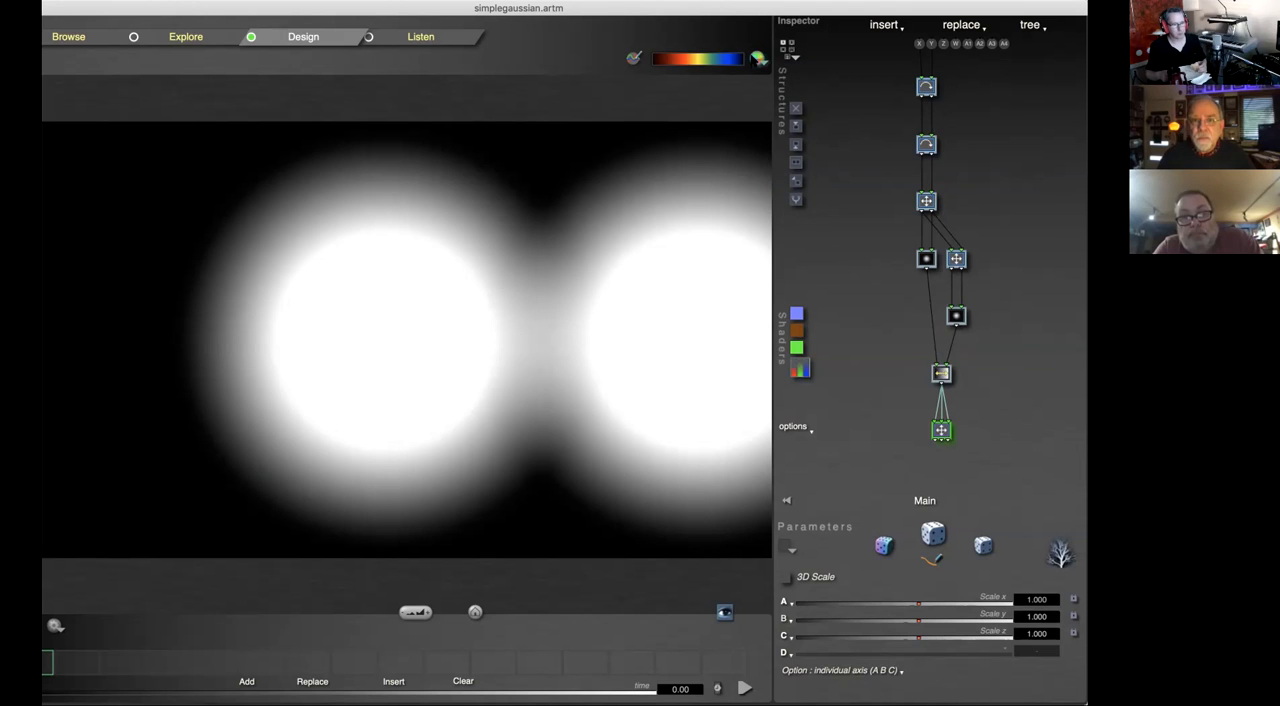
pyautogui.click(758, 58)
pyautogui.click(955, 140)
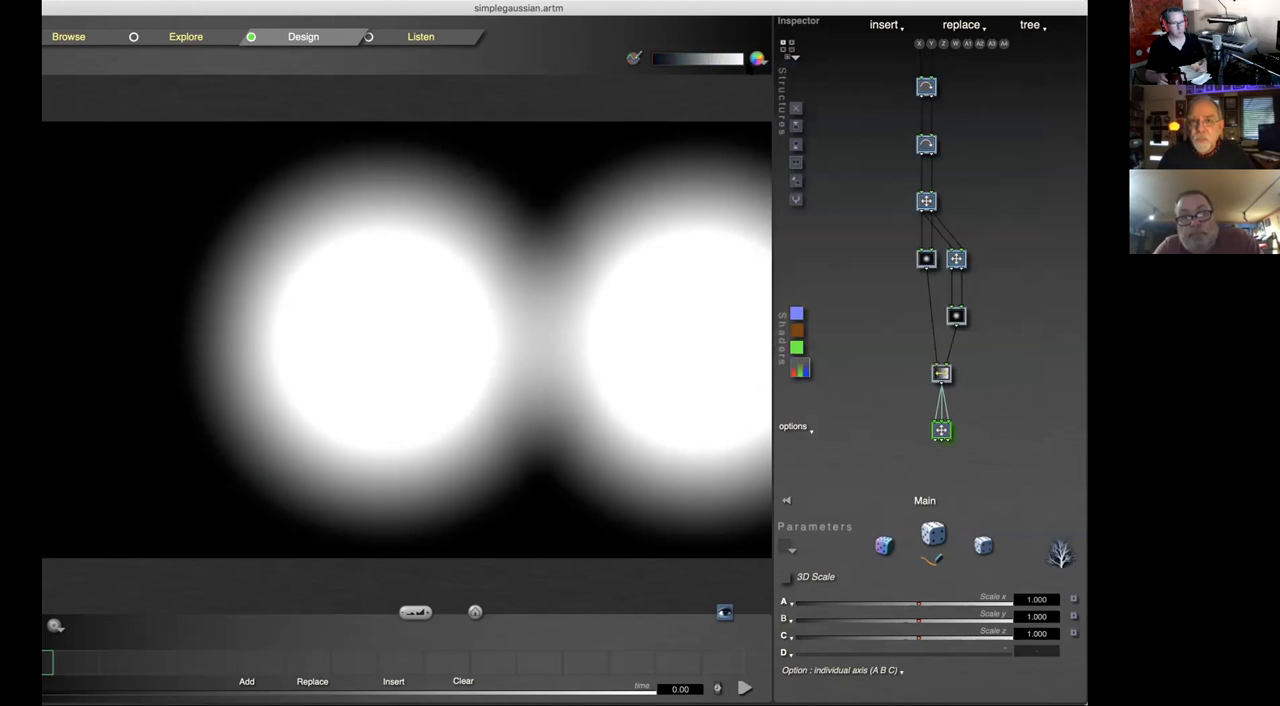
pyautogui.click(758, 58)
pyautogui.click(949, 253)
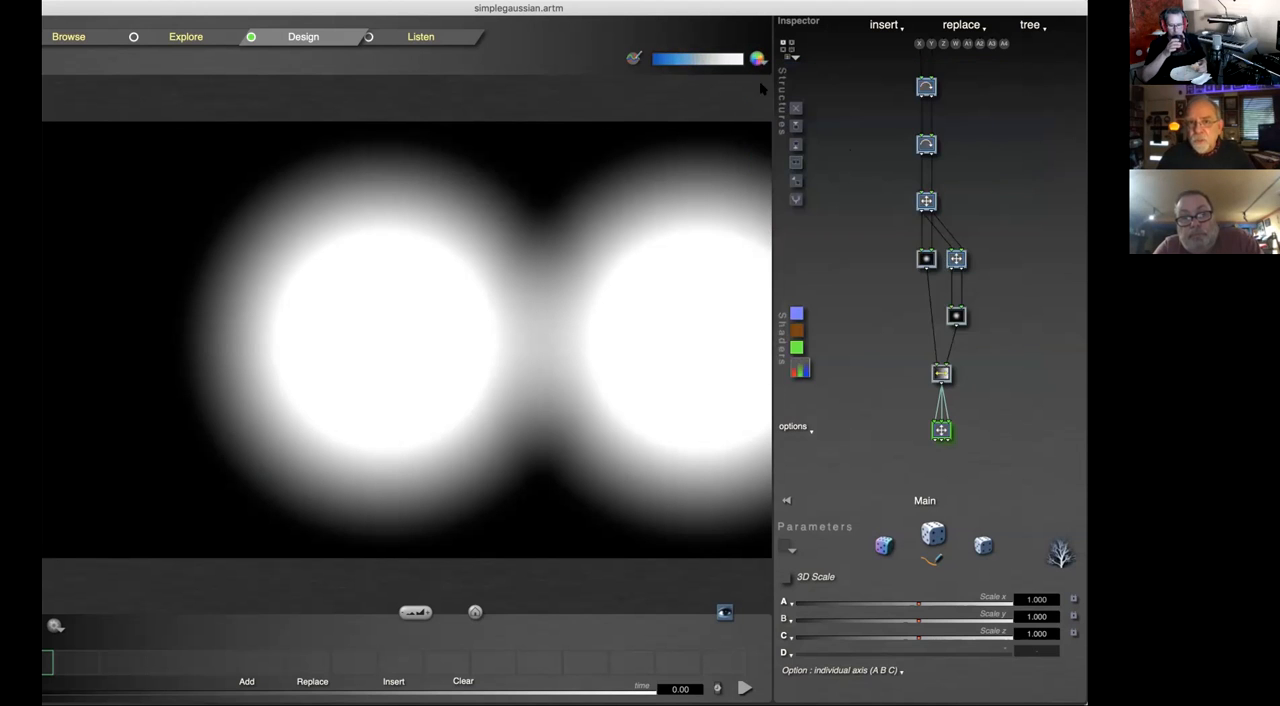
pyautogui.click(758, 58)
pyautogui.click(960, 313)
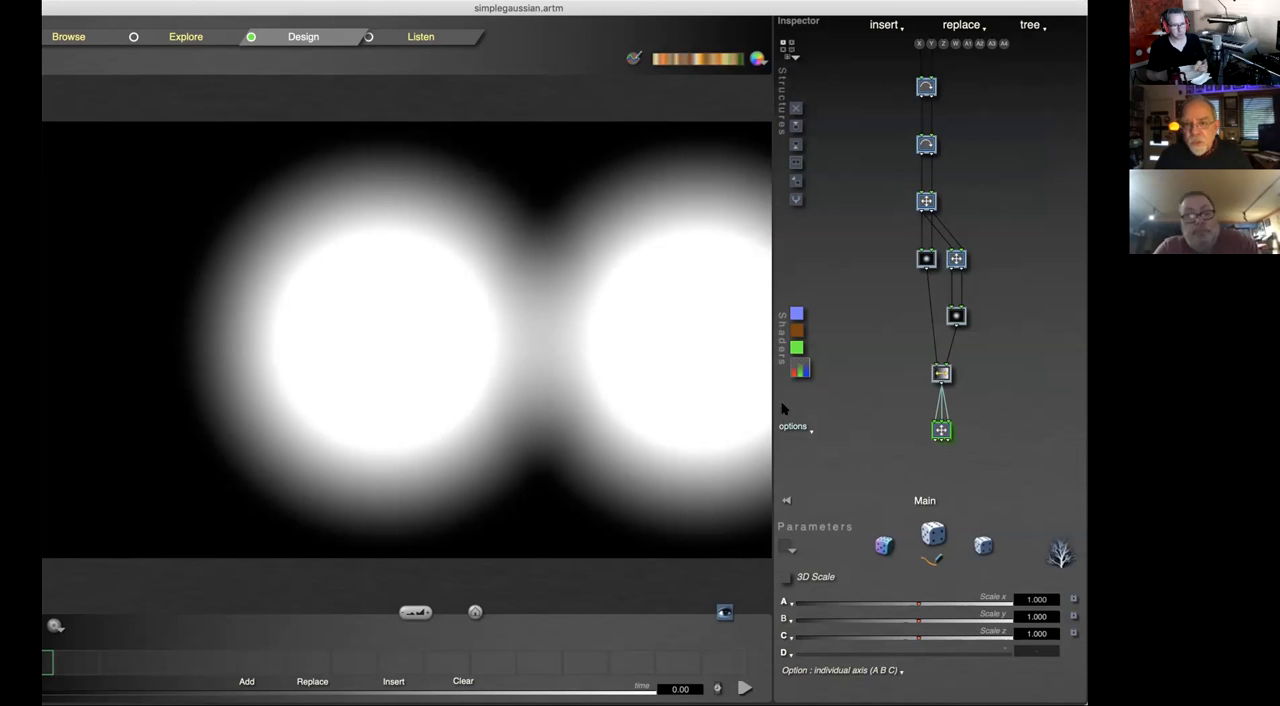
# Step: View the shaders available for RGB output without choosing one
pyautogui.click(800, 371)
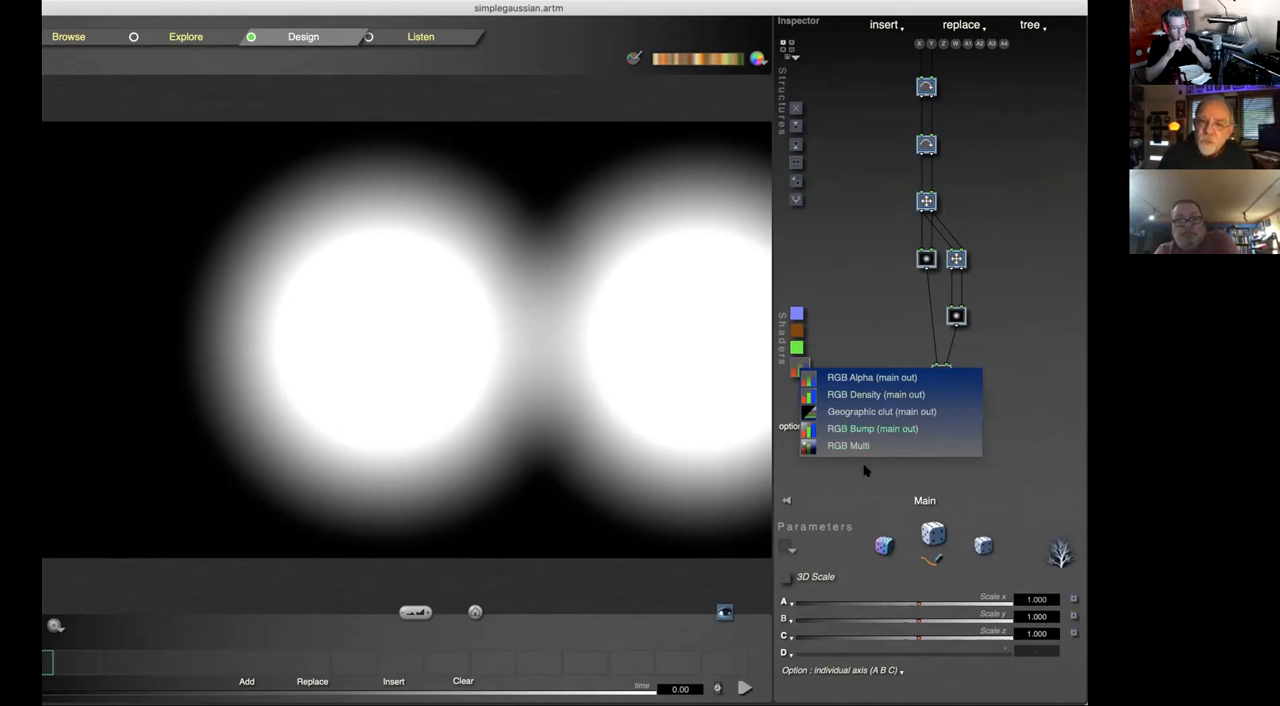
pyautogui.click(835, 198)
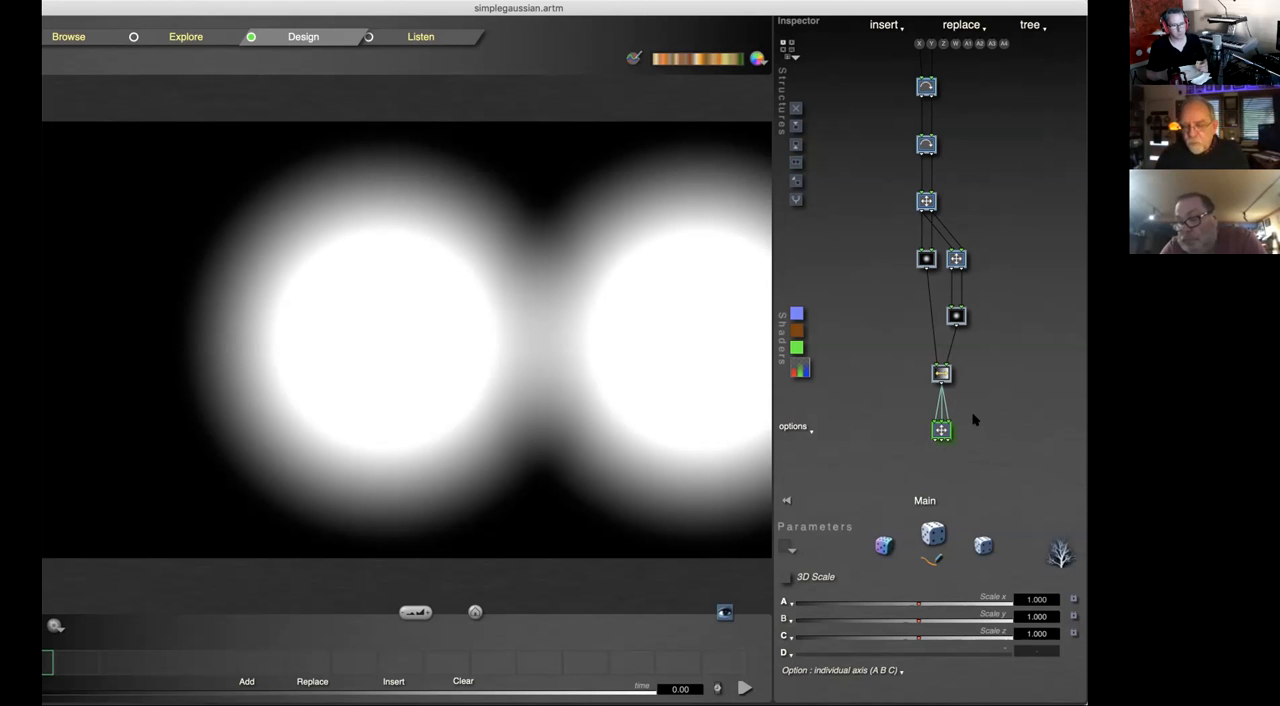
# Step: Delete the 3D Scale tile at the end of the tree and apply the preset palette running from black through red to orange
pyautogui.press('Delete')
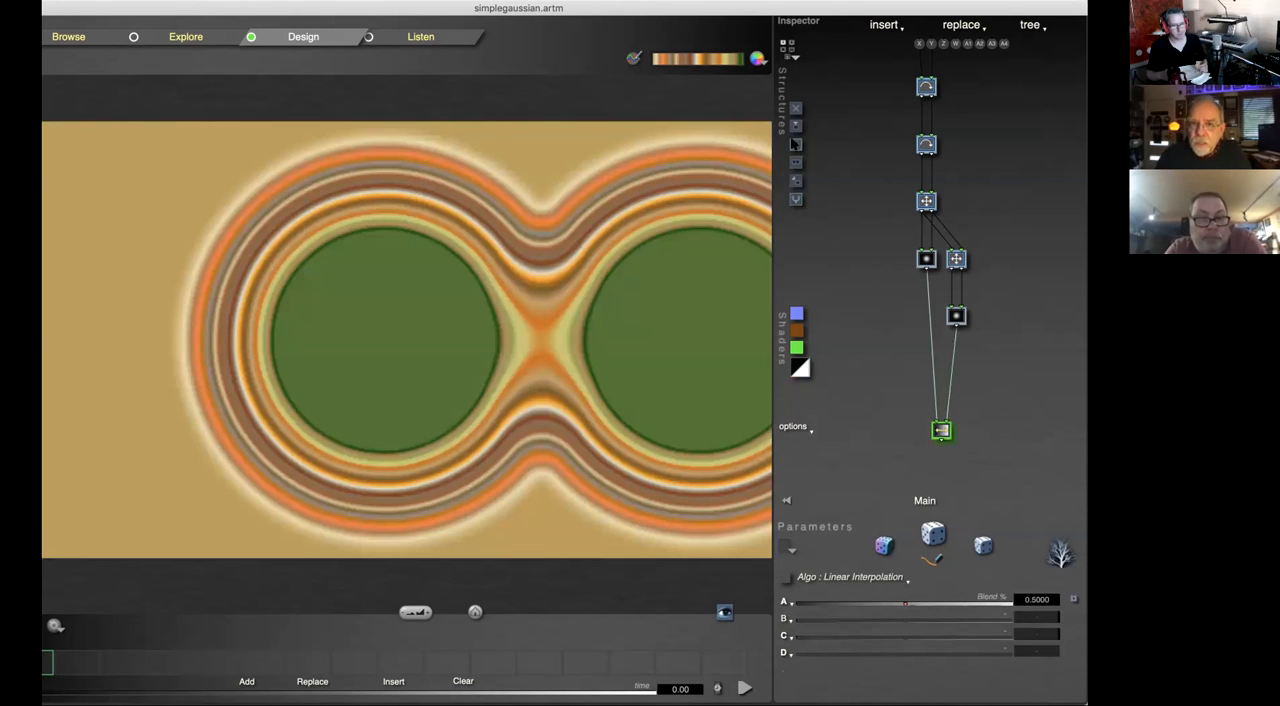
pyautogui.click(757, 59)
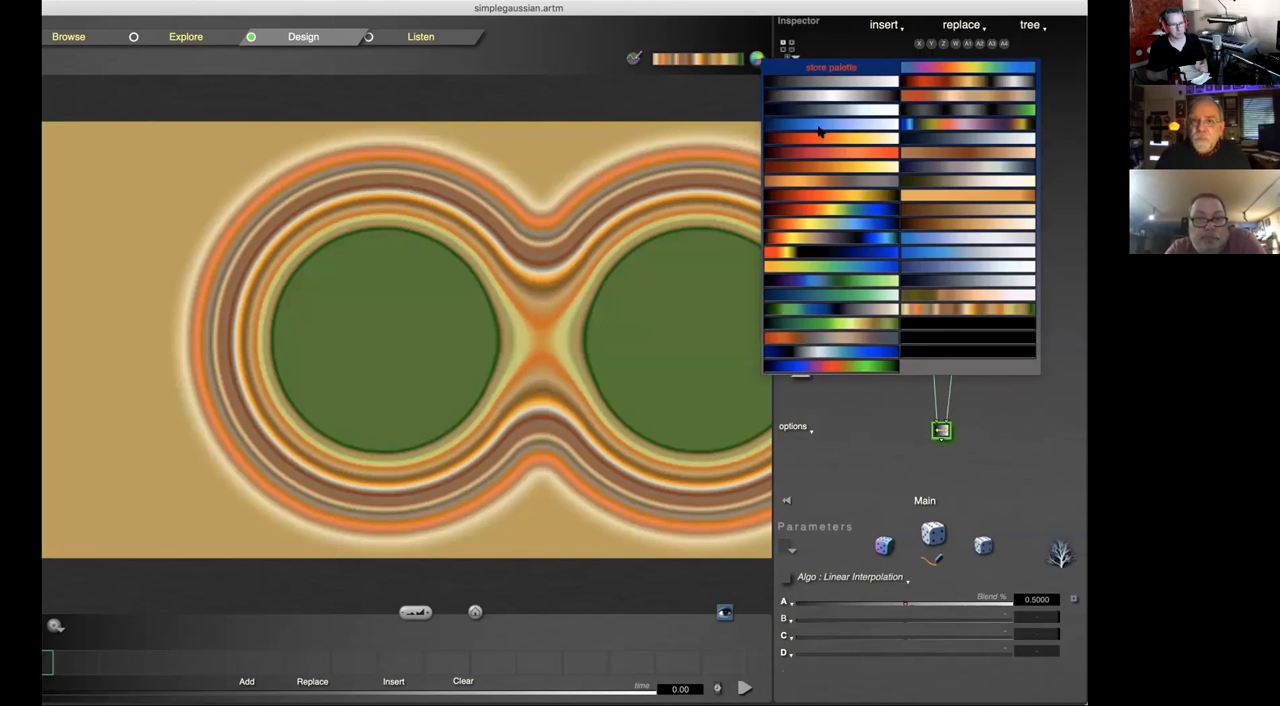
pyautogui.click(829, 155)
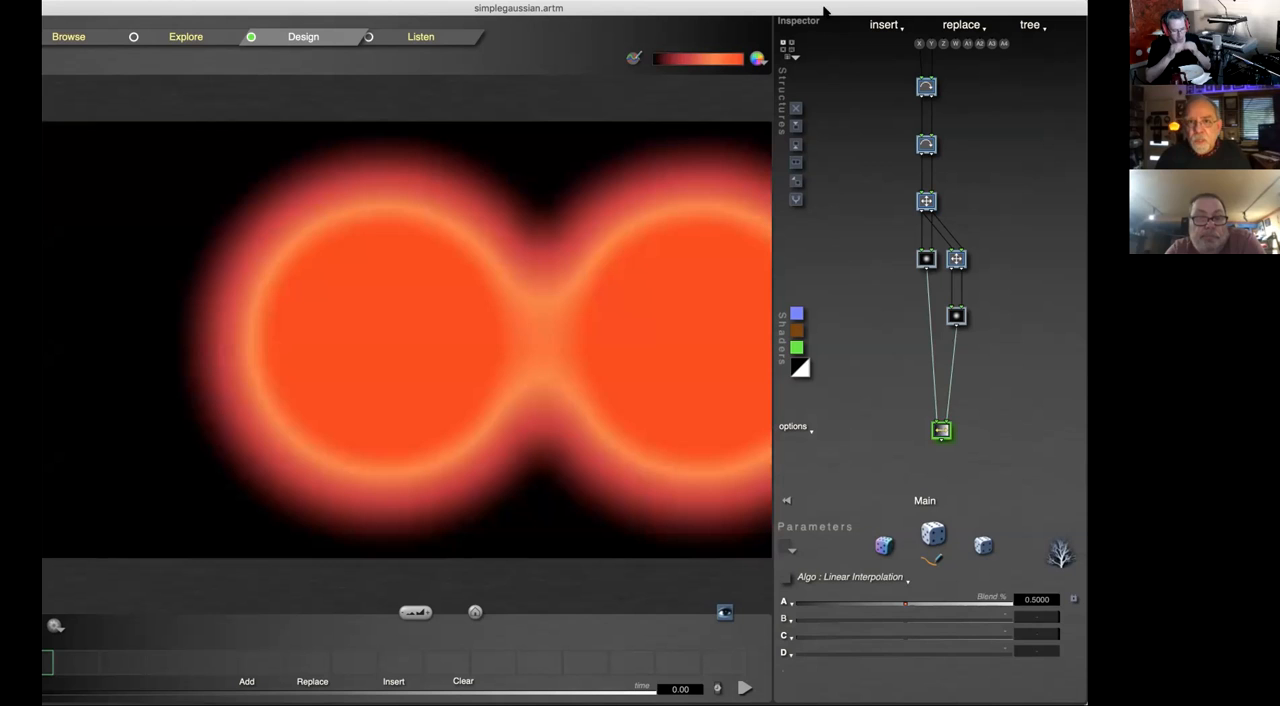
# Step: View the shader options for depth cueing, global shade and automatic fog, changing nothing
pyautogui.moveTo(828, 9); pyautogui.dragTo(846, 9)
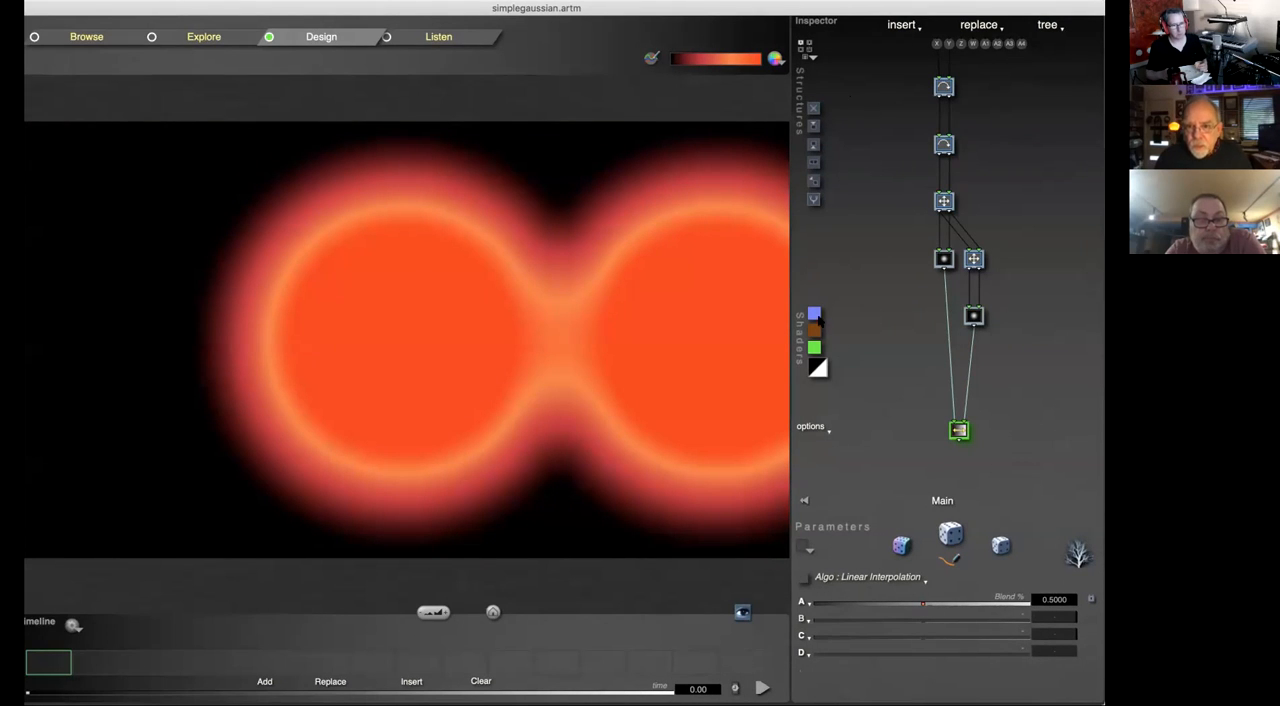
pyautogui.click(809, 428)
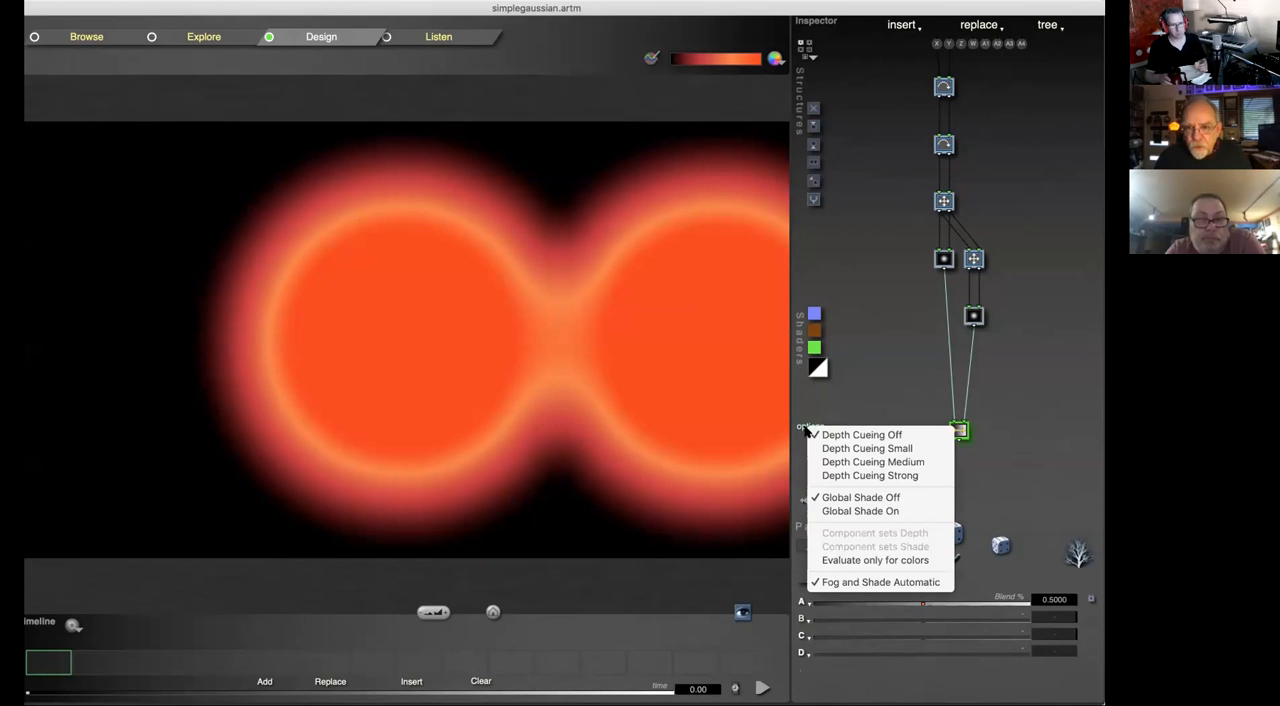
pyautogui.click(860, 397)
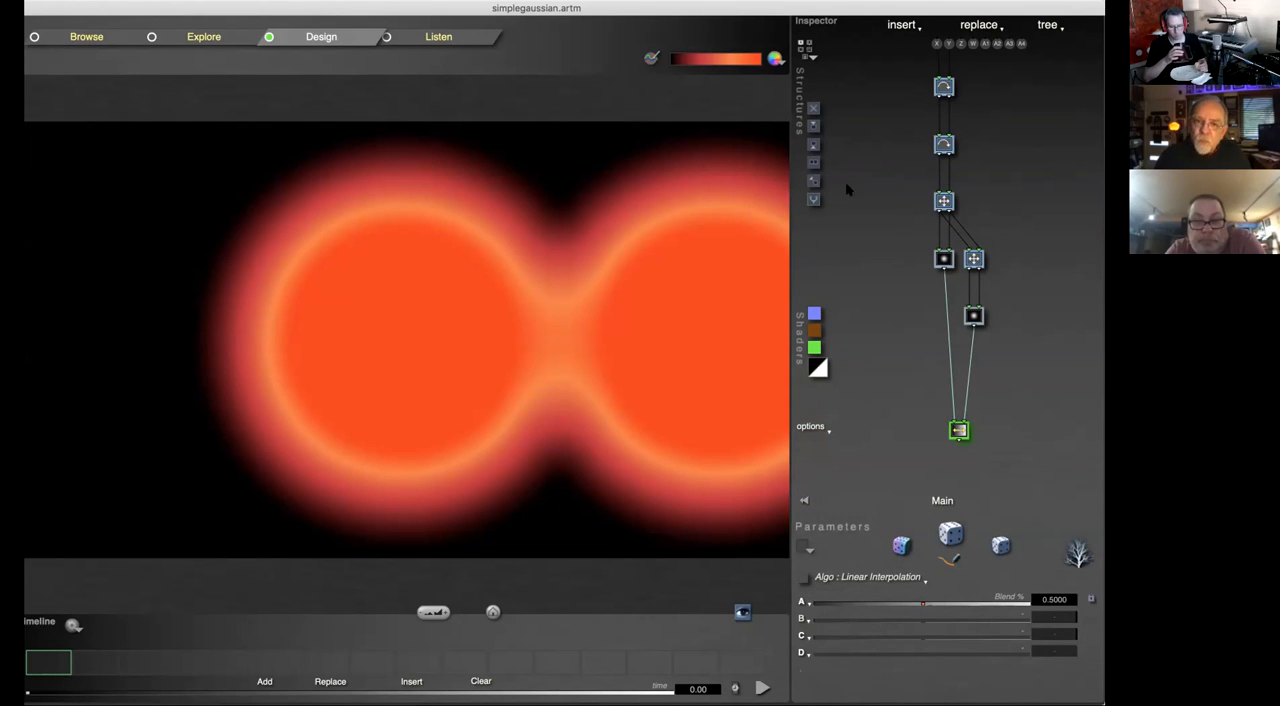
pyautogui.click(810, 428)
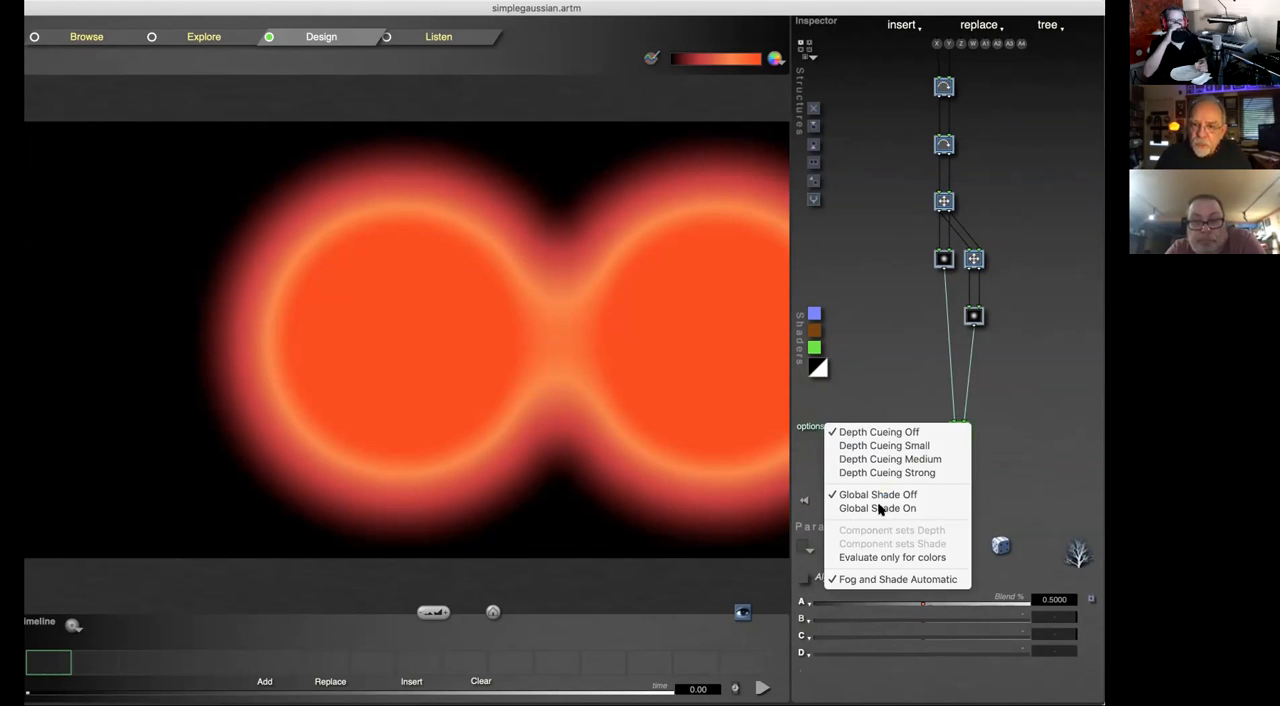
pyautogui.click(884, 348)
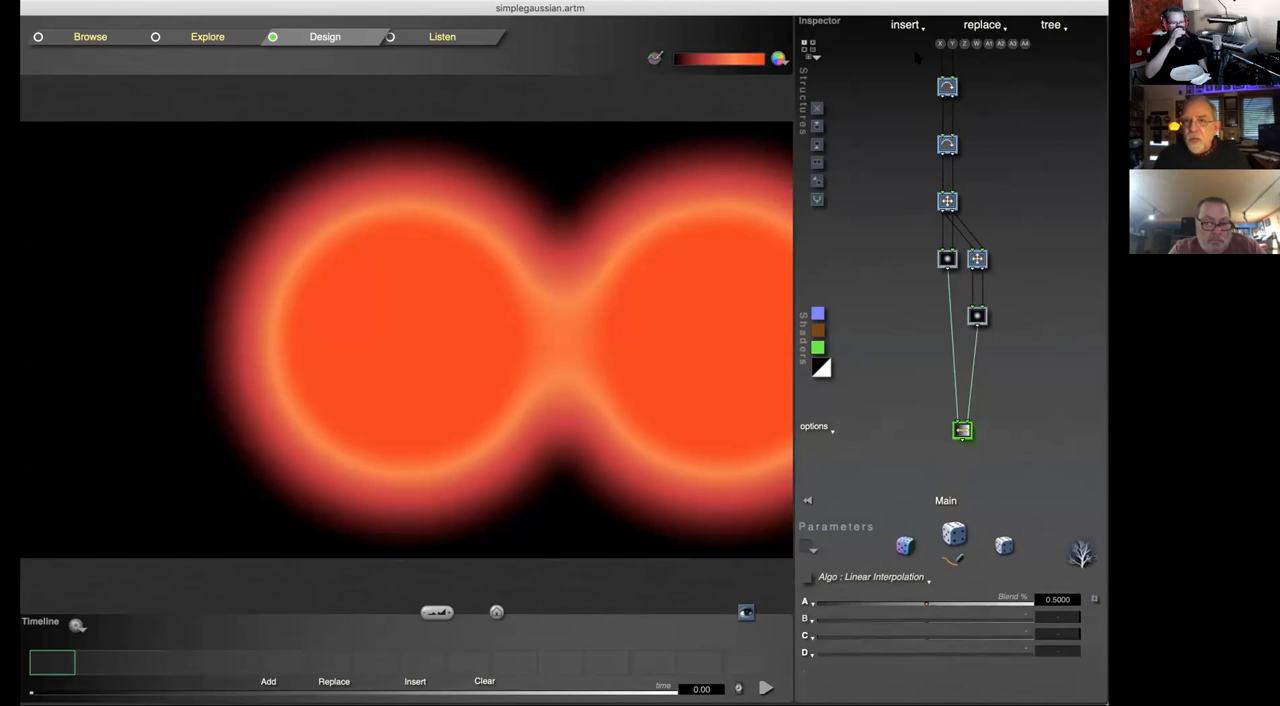
# Step: Select the topmost Rotate tile and review the options for inserting, appending and branching tiles
pyautogui.click(947, 87)
pyautogui.click(902, 27)
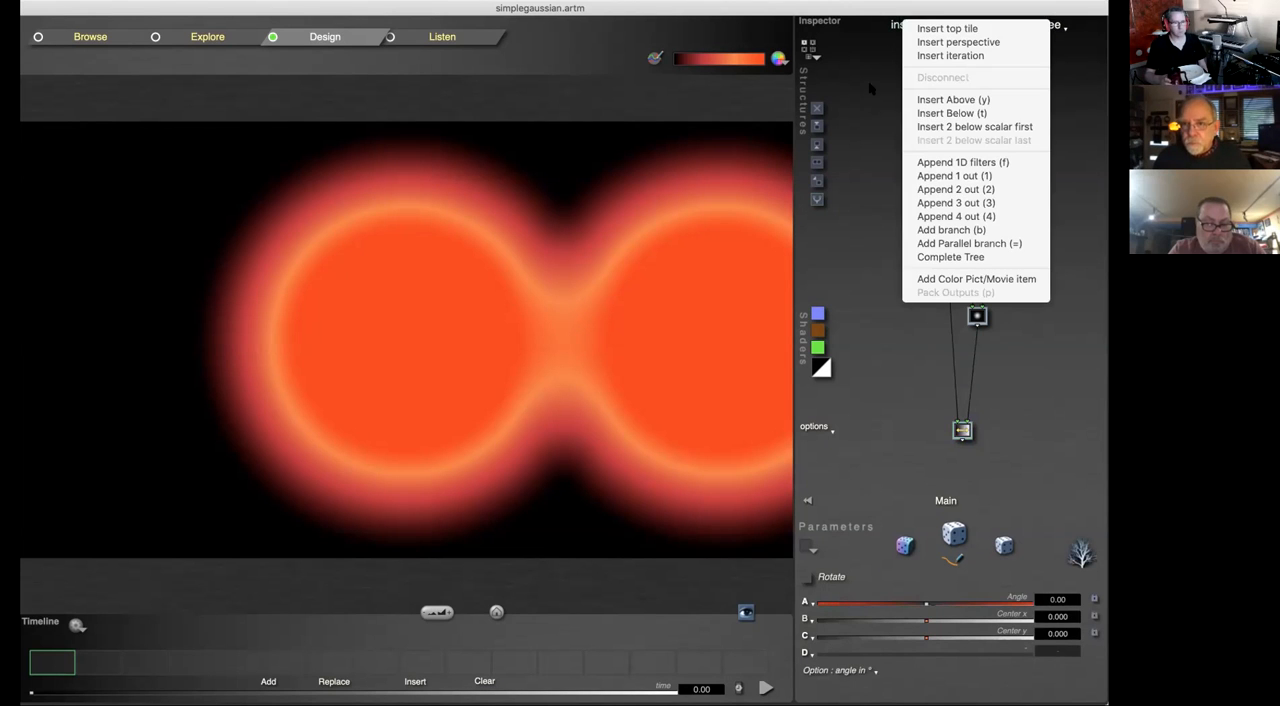
pyautogui.click(856, 229)
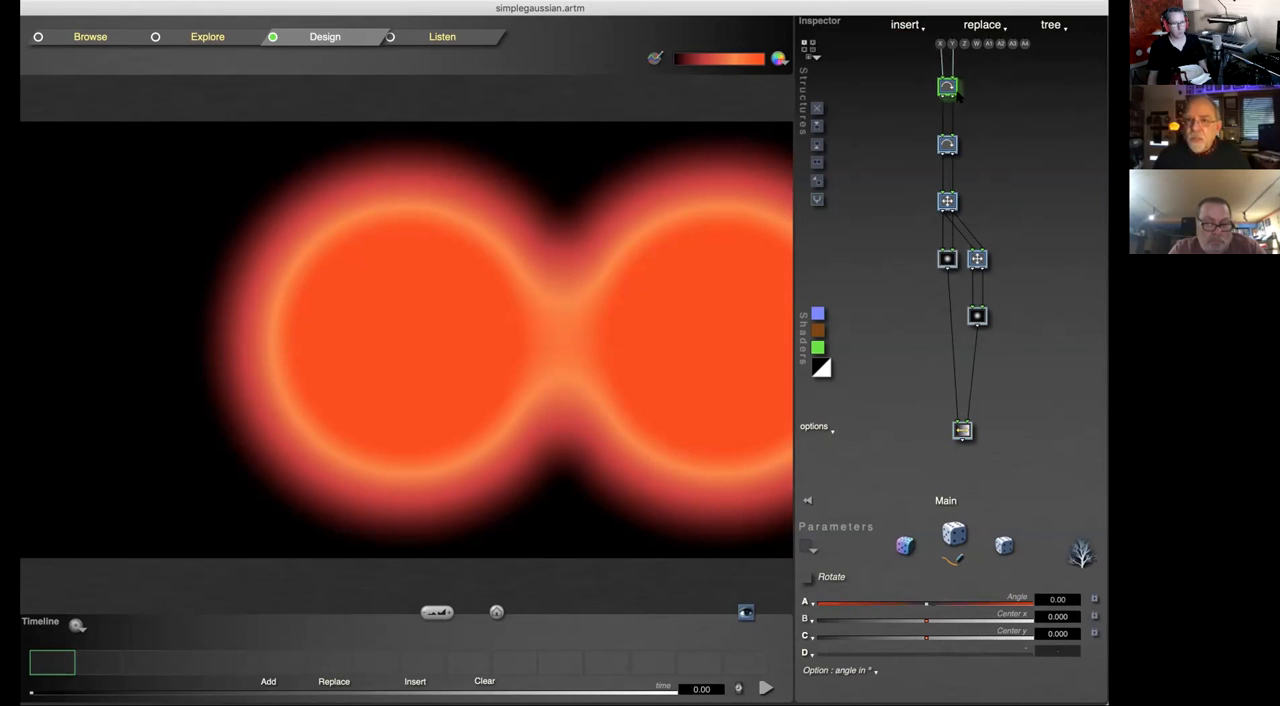
pyautogui.click(905, 25)
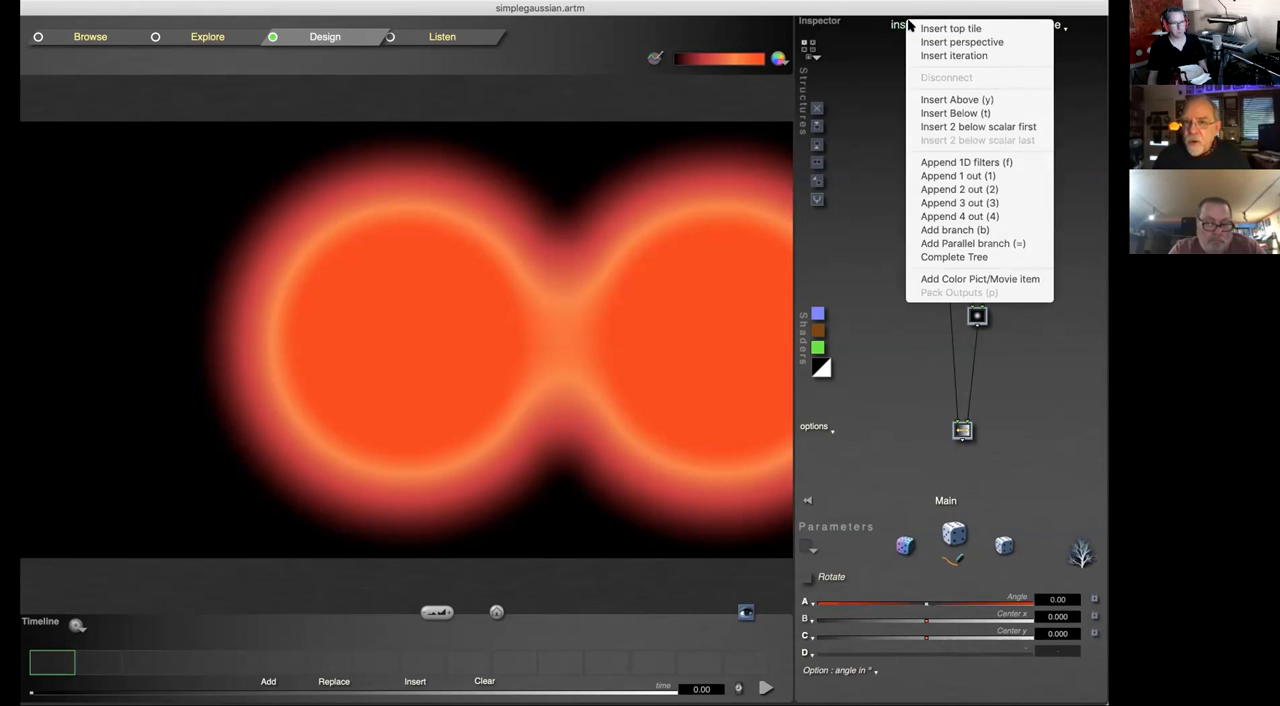
pyautogui.click(864, 190)
pyautogui.click(911, 30)
pyautogui.click(869, 178)
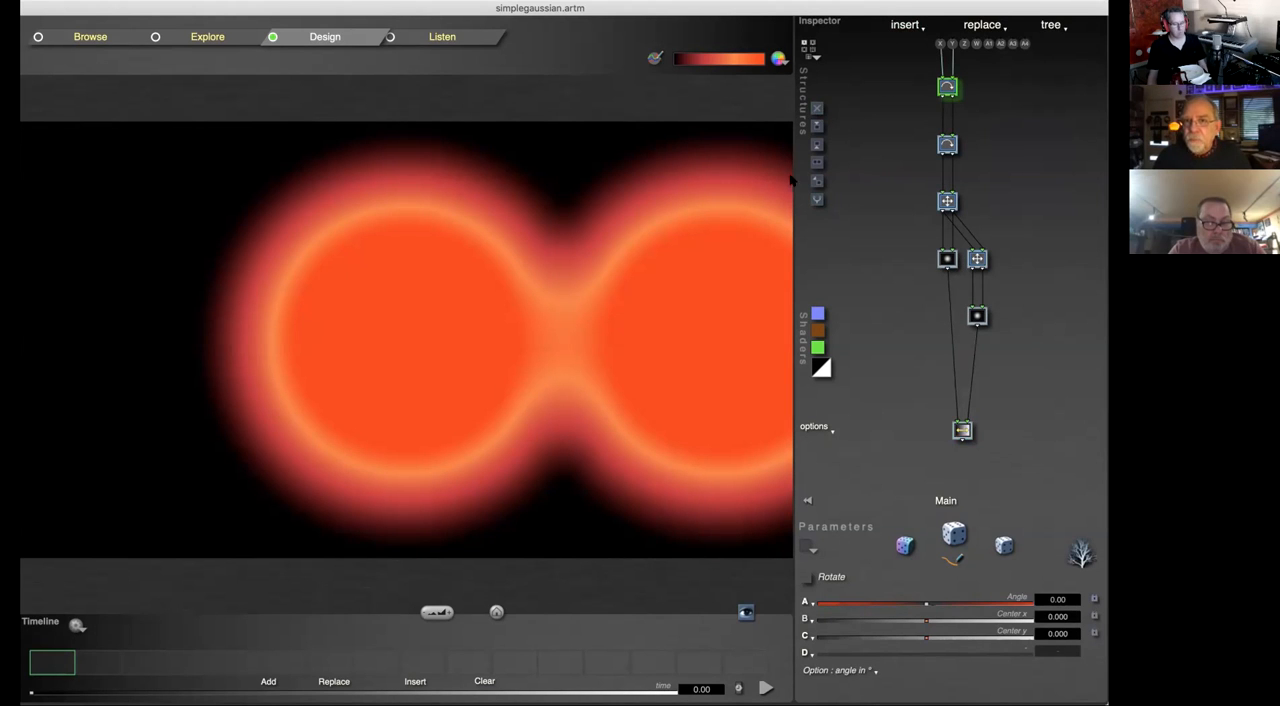
pyautogui.click(903, 26)
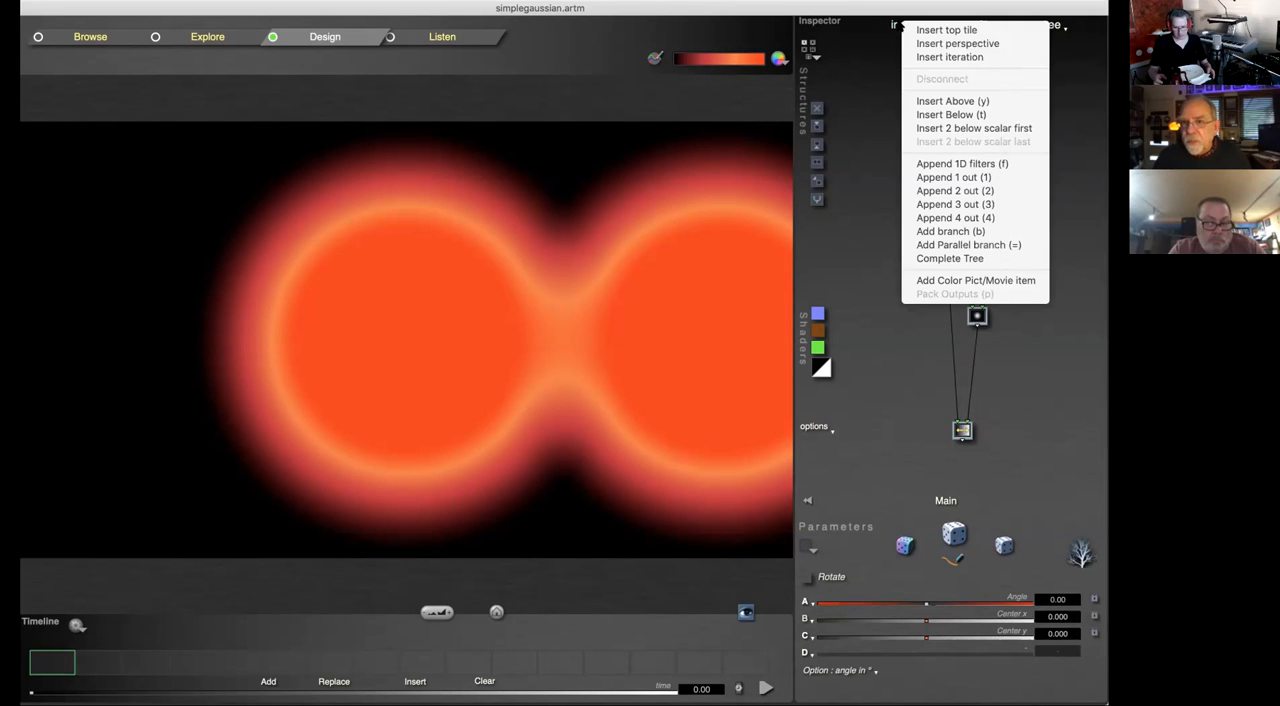
pyautogui.click(858, 166)
# Step: Try appending a one-output tile below the topmost Rotate tile, and delete it again
pyautogui.click(905, 27)
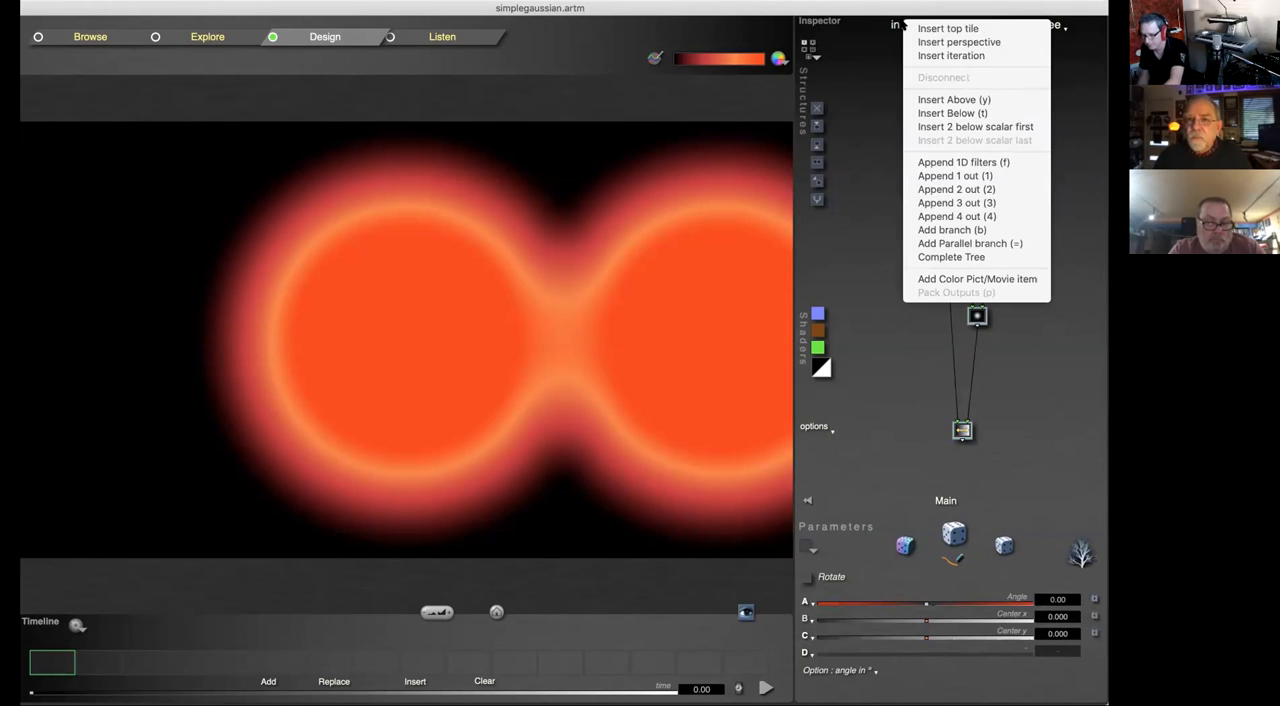
pyautogui.click(1020, 177)
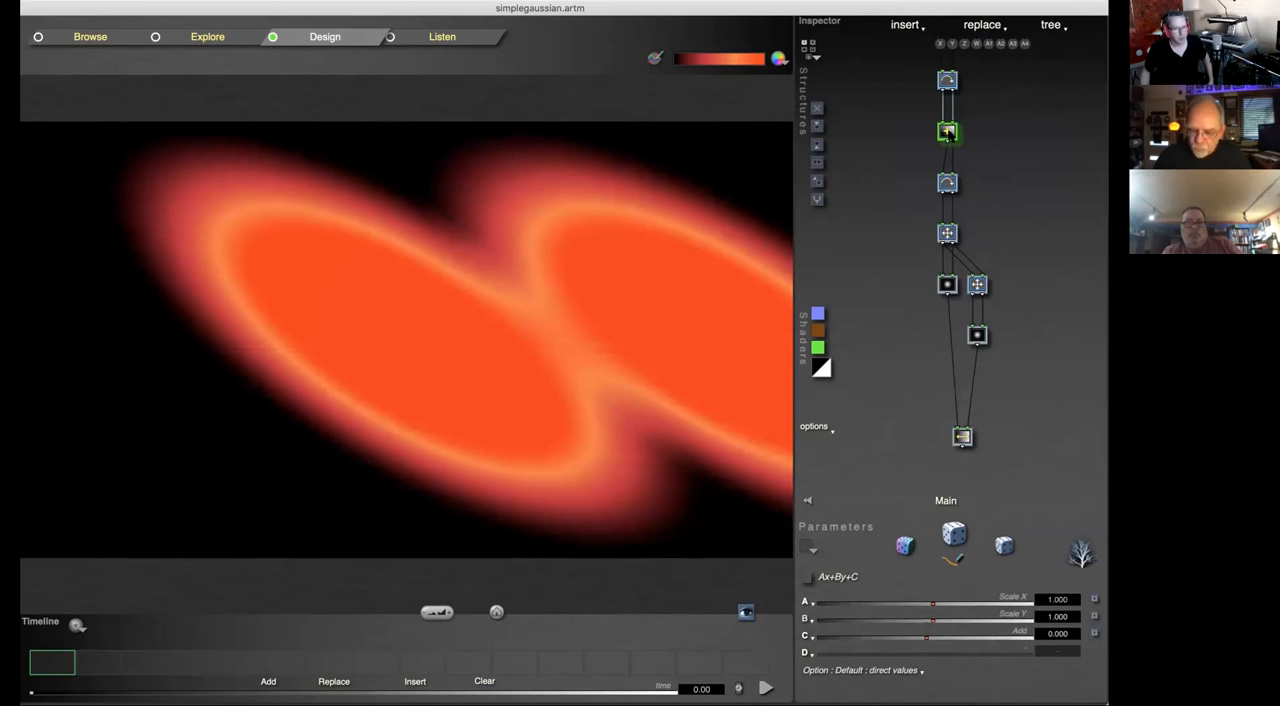
pyautogui.press('Delete')
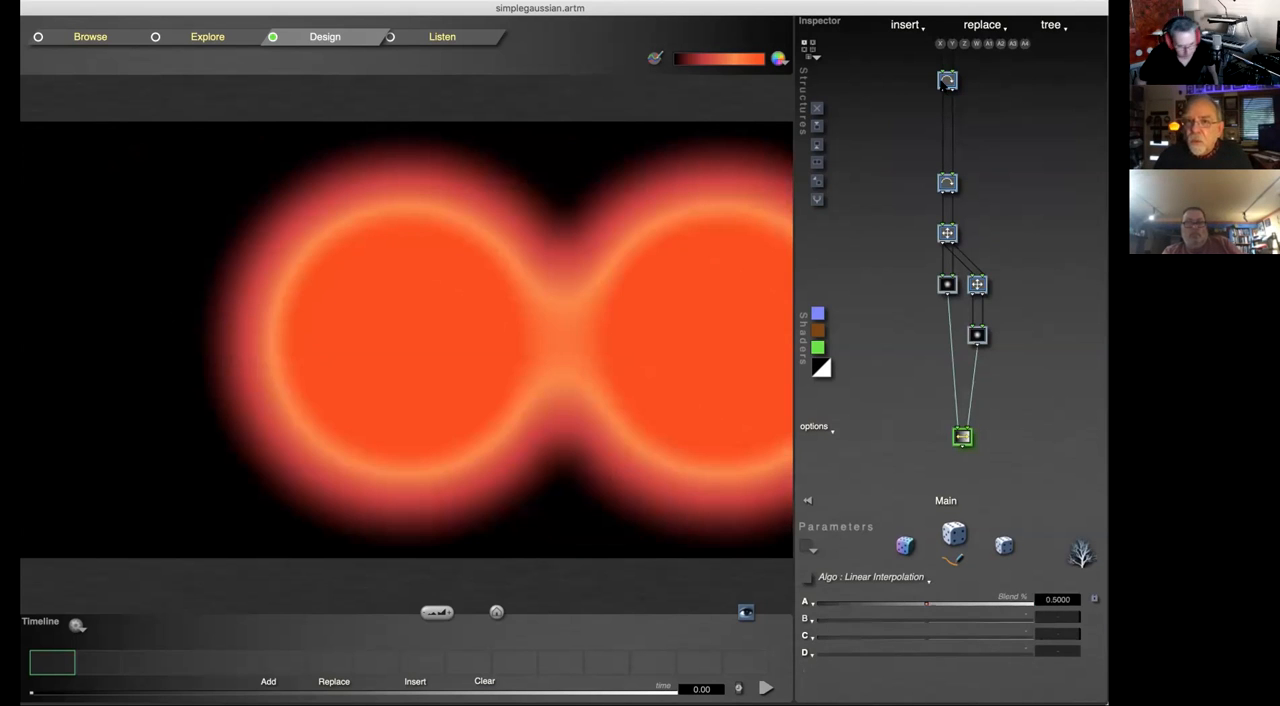
# Step: Try appending a three-output tile below the topmost Rotate tile, and delete it again
pyautogui.click(945, 82)
pyautogui.click(897, 24)
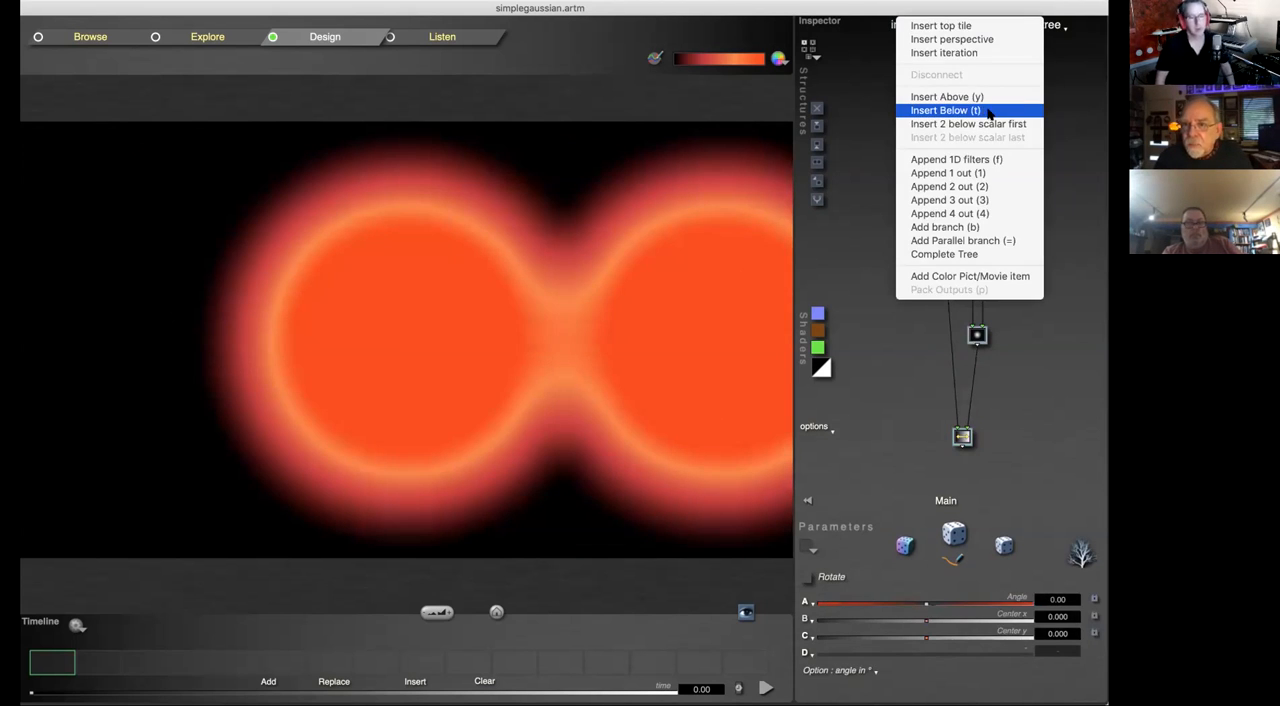
pyautogui.click(1004, 204)
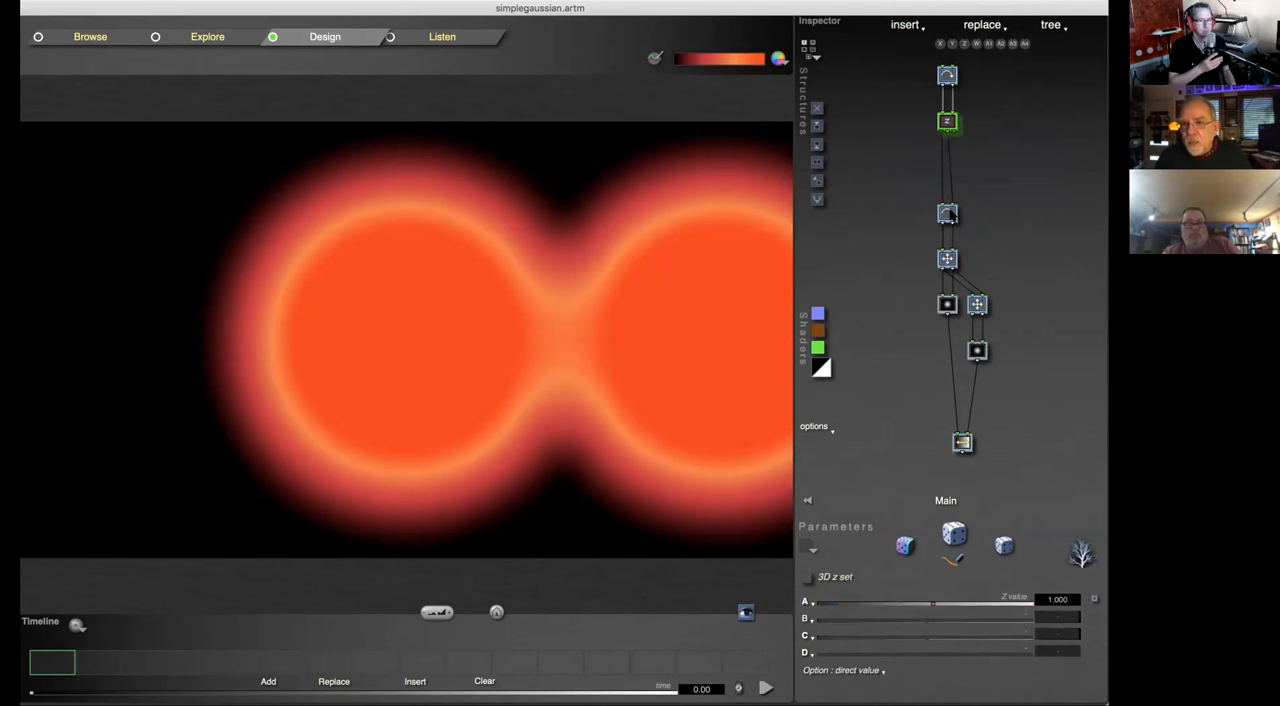
pyautogui.press('Delete')
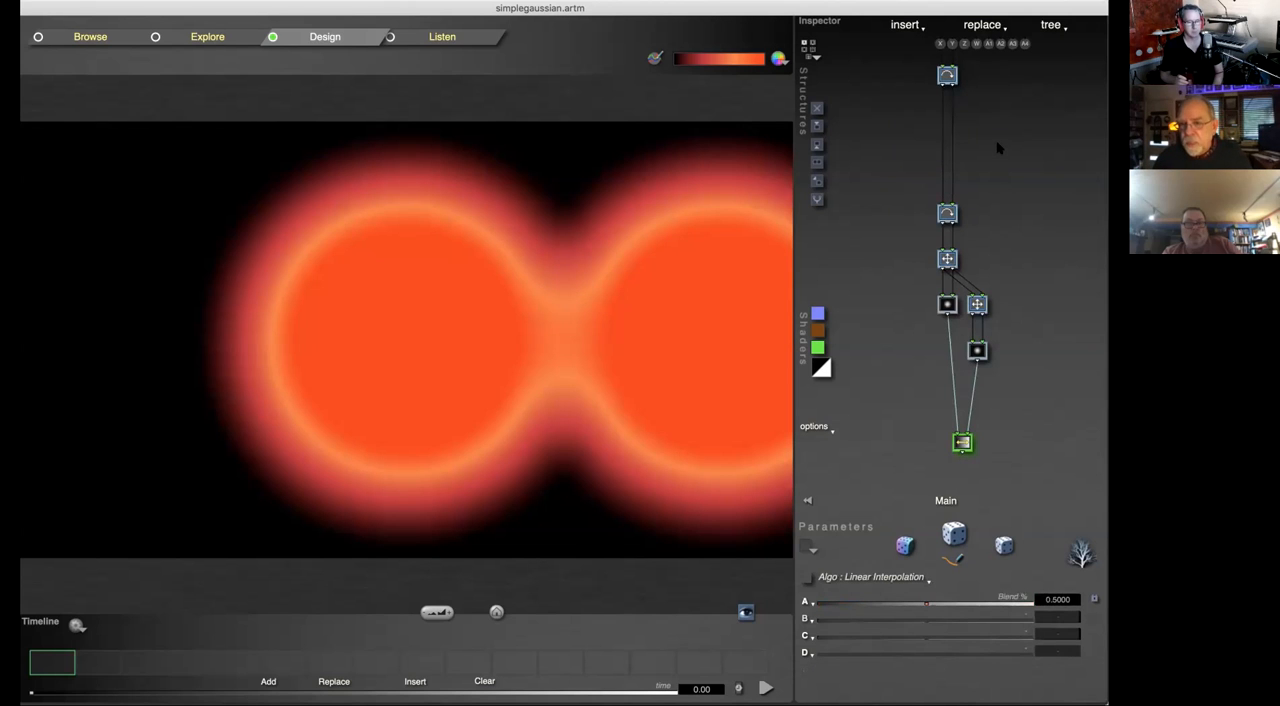
# Step: Review the insert options for the Linear Interpolation tile and even out the spacing of the tiles in the tree
pyautogui.click(903, 26)
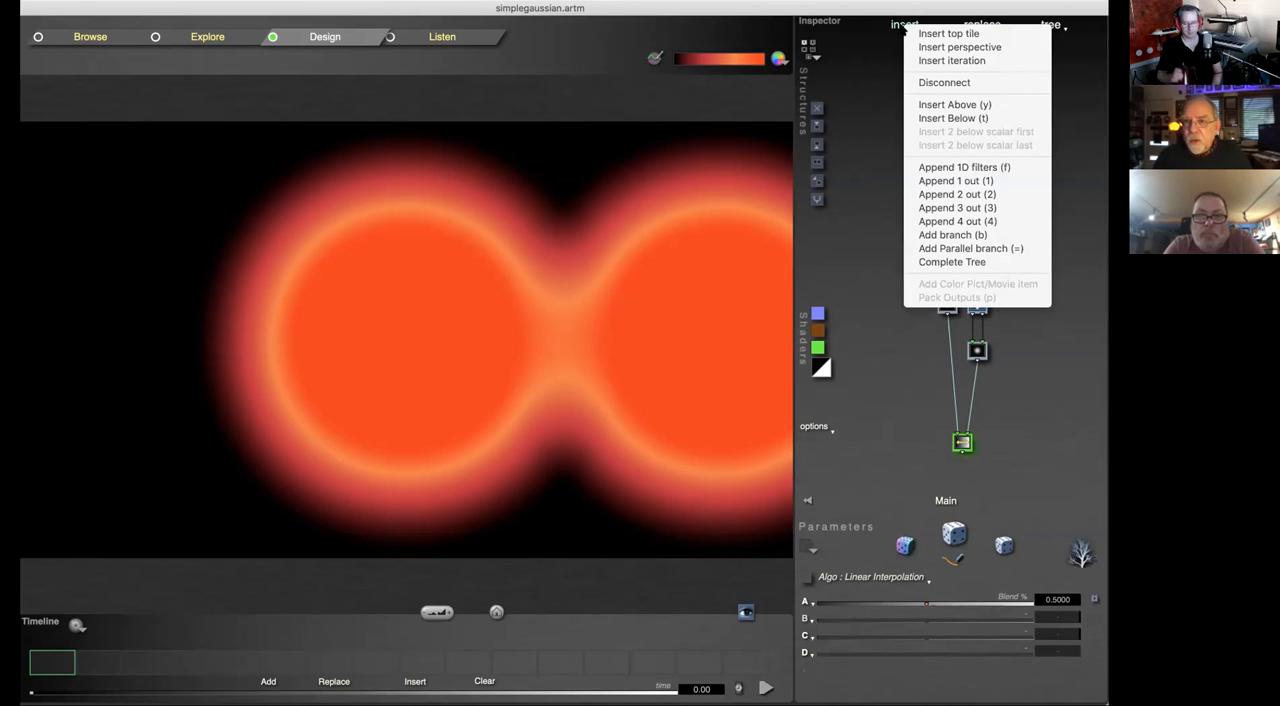
pyautogui.click(875, 201)
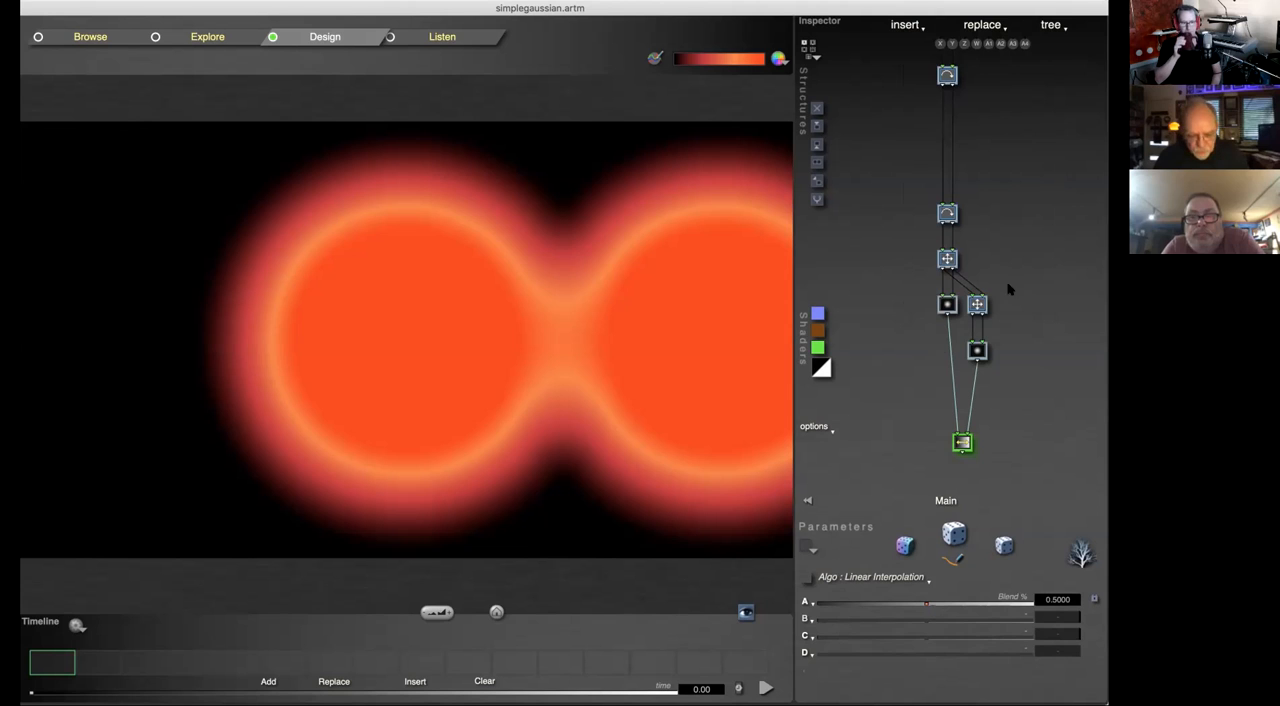
pyautogui.click(985, 176)
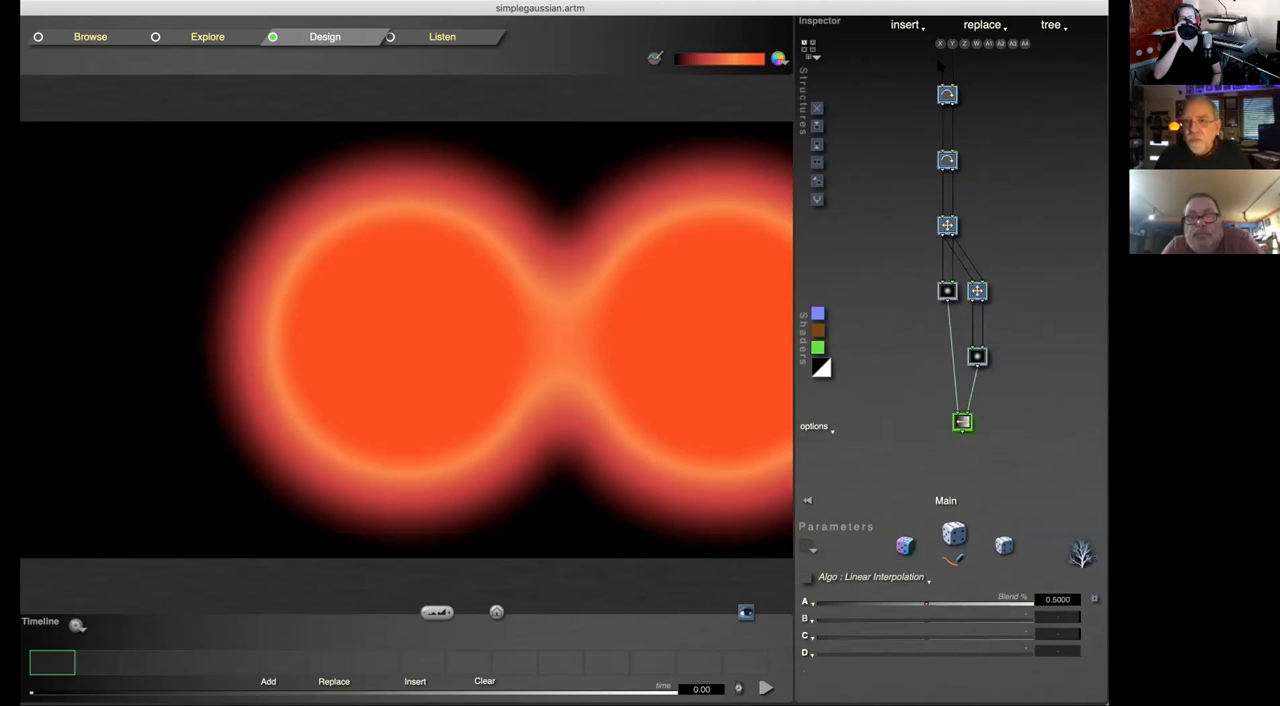
# Step: Select the topmost Rotate tile and review its options for splitting, grouping and replacing tiles
pyautogui.click(945, 97)
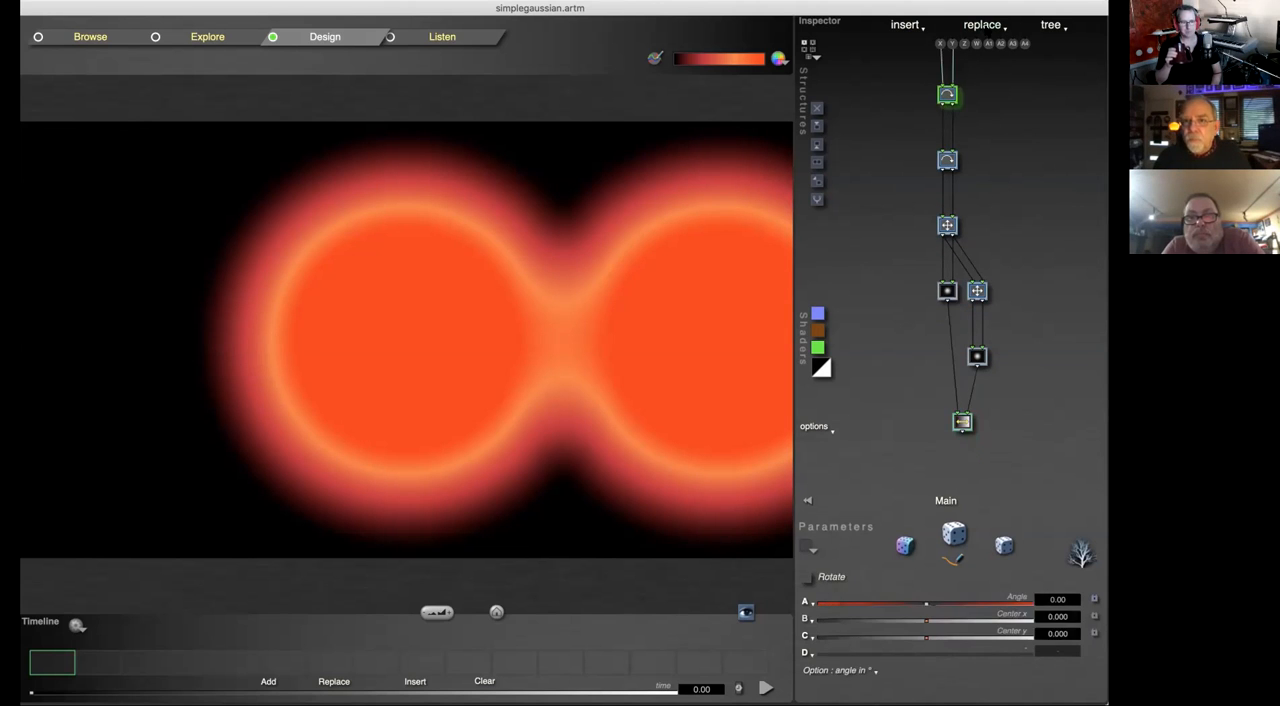
pyautogui.click(985, 24)
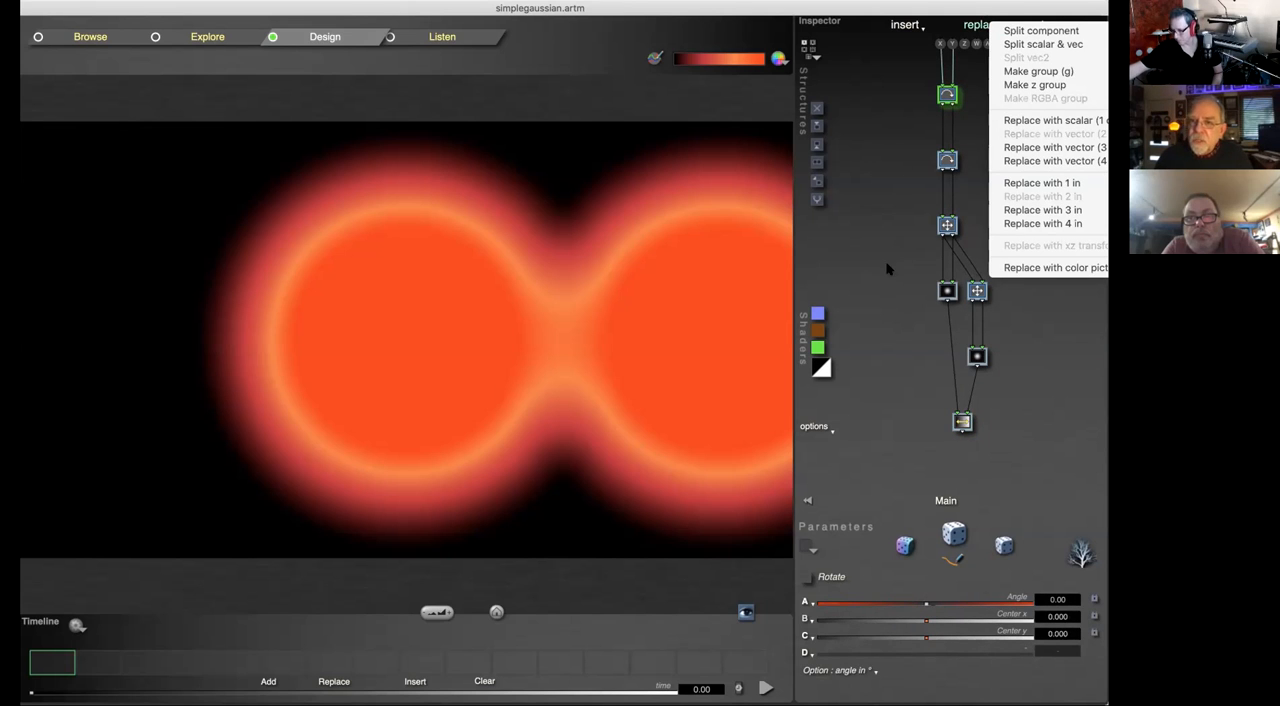
pyautogui.click(881, 194)
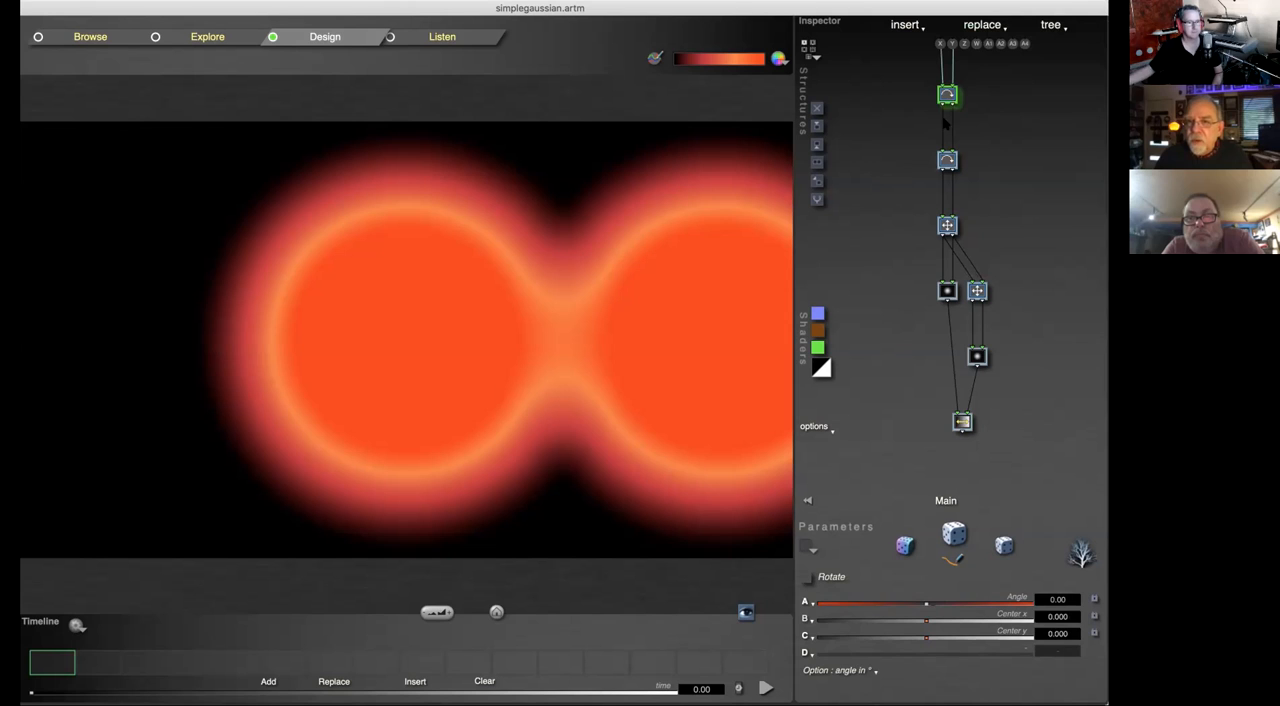
# Step: Try splitting the topmost Rotate tile into separate components, and undo the split
pyautogui.click(985, 24)
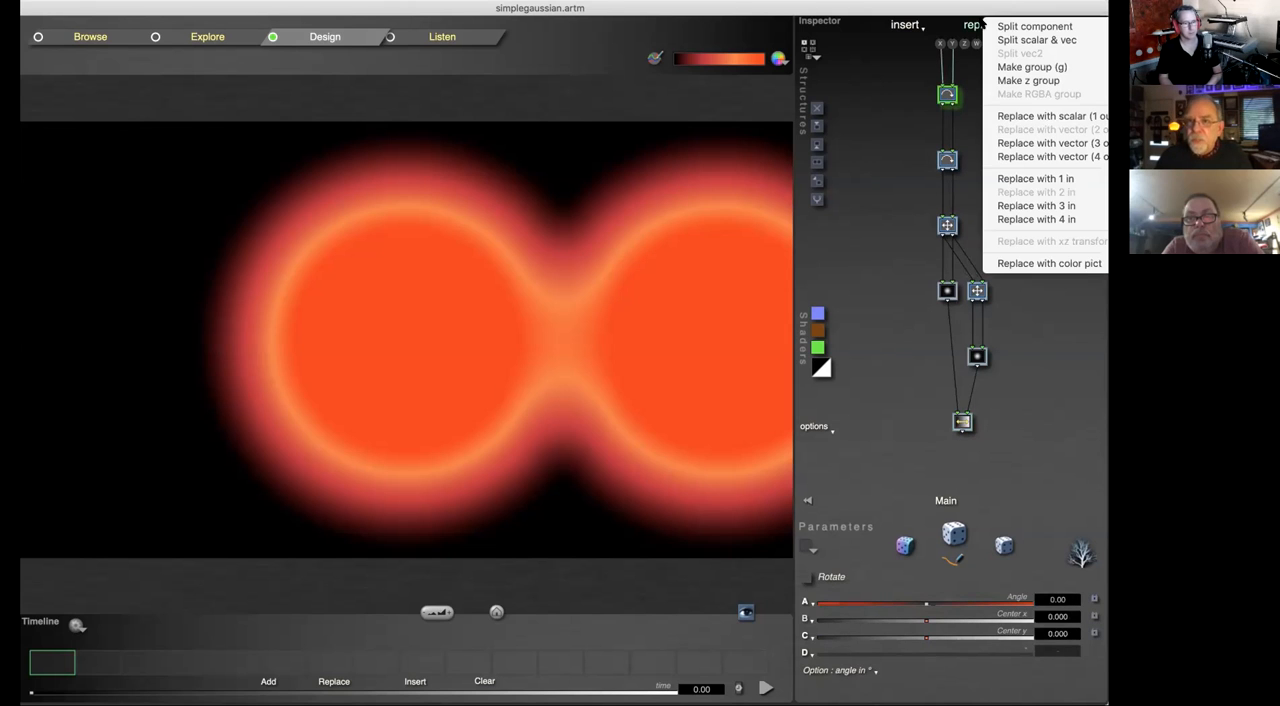
pyautogui.click(1020, 29)
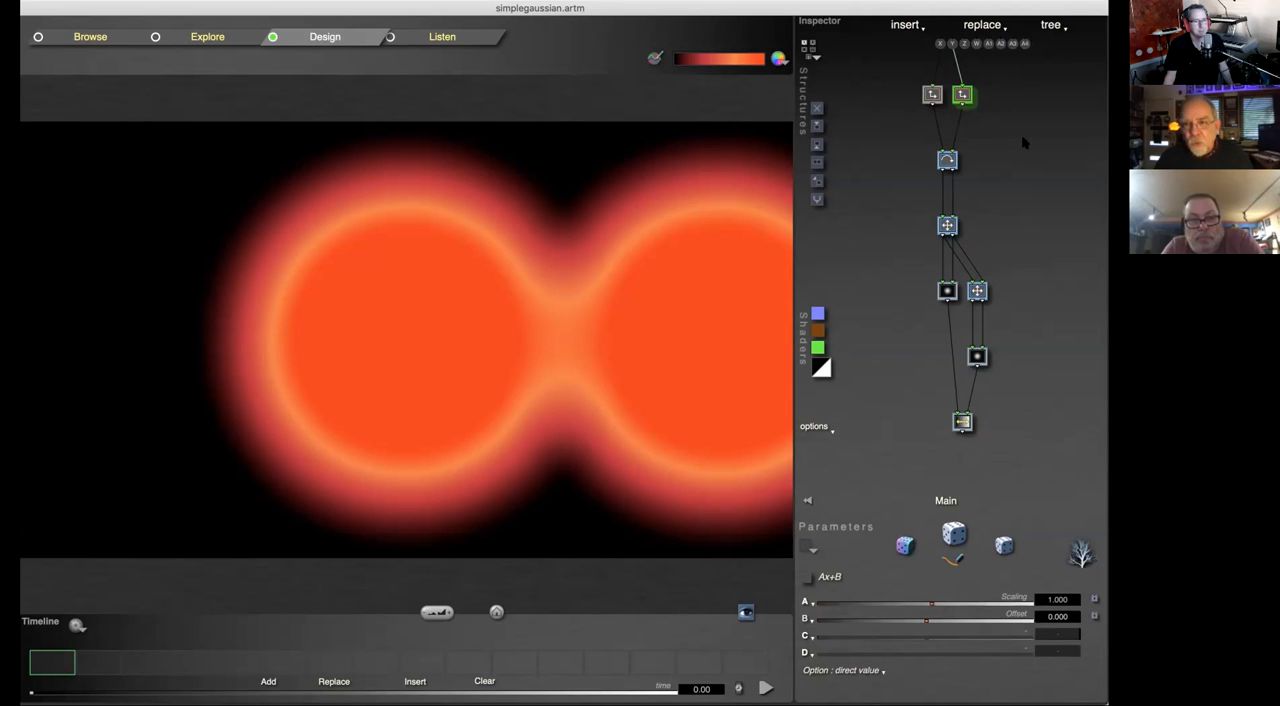
pyautogui.press('super+z')
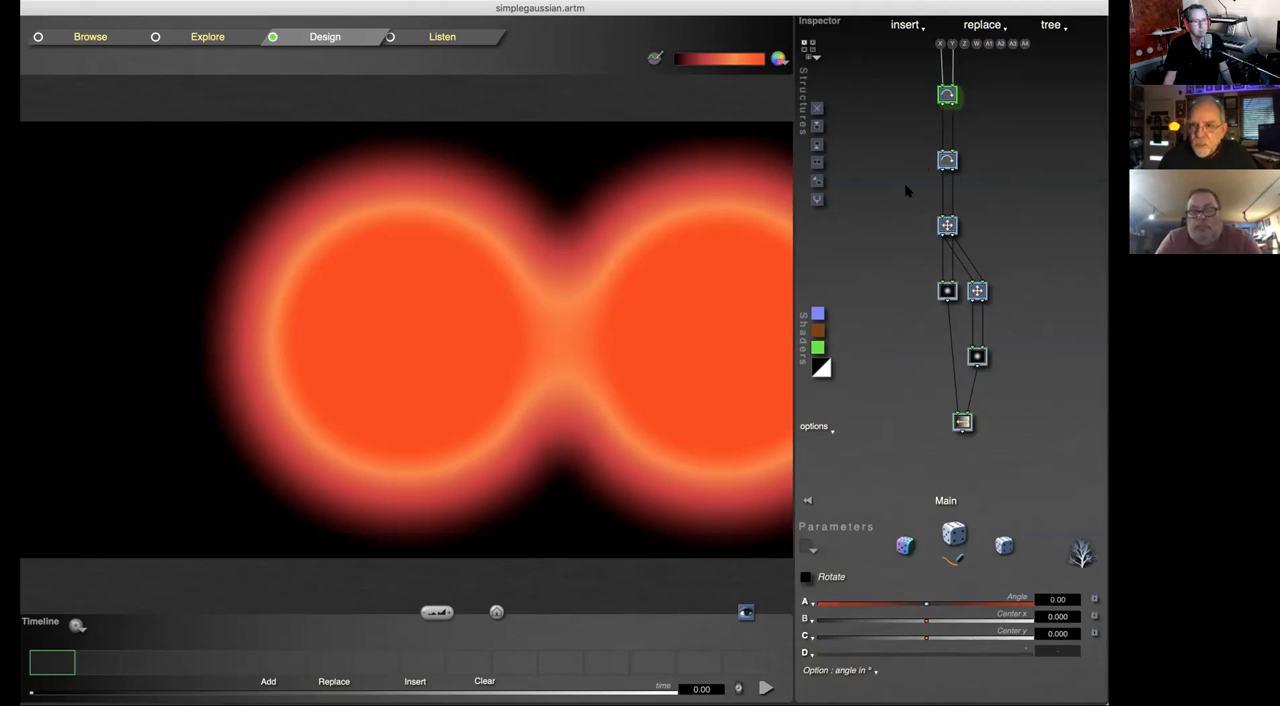
# Step: Review the replacement options for the Scale & Offset tile directly below the two Rotate tiles and turn it into a group
pyautogui.click(948, 227)
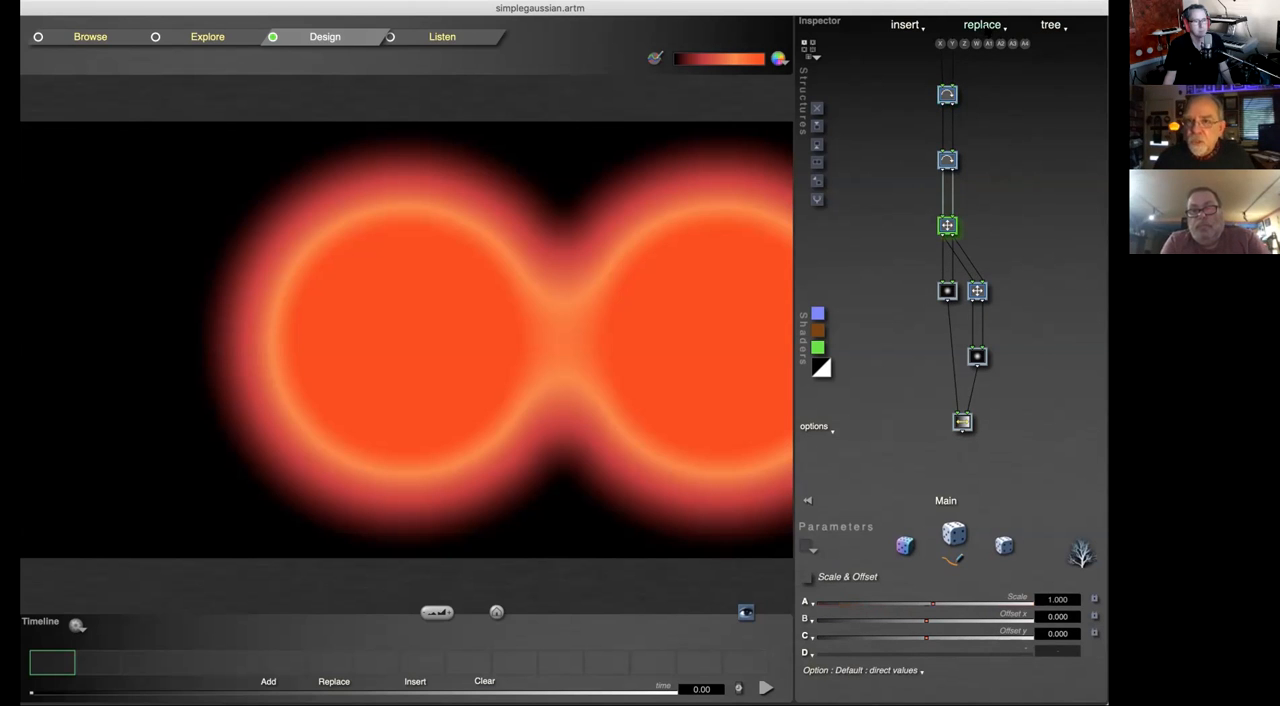
pyautogui.click(984, 26)
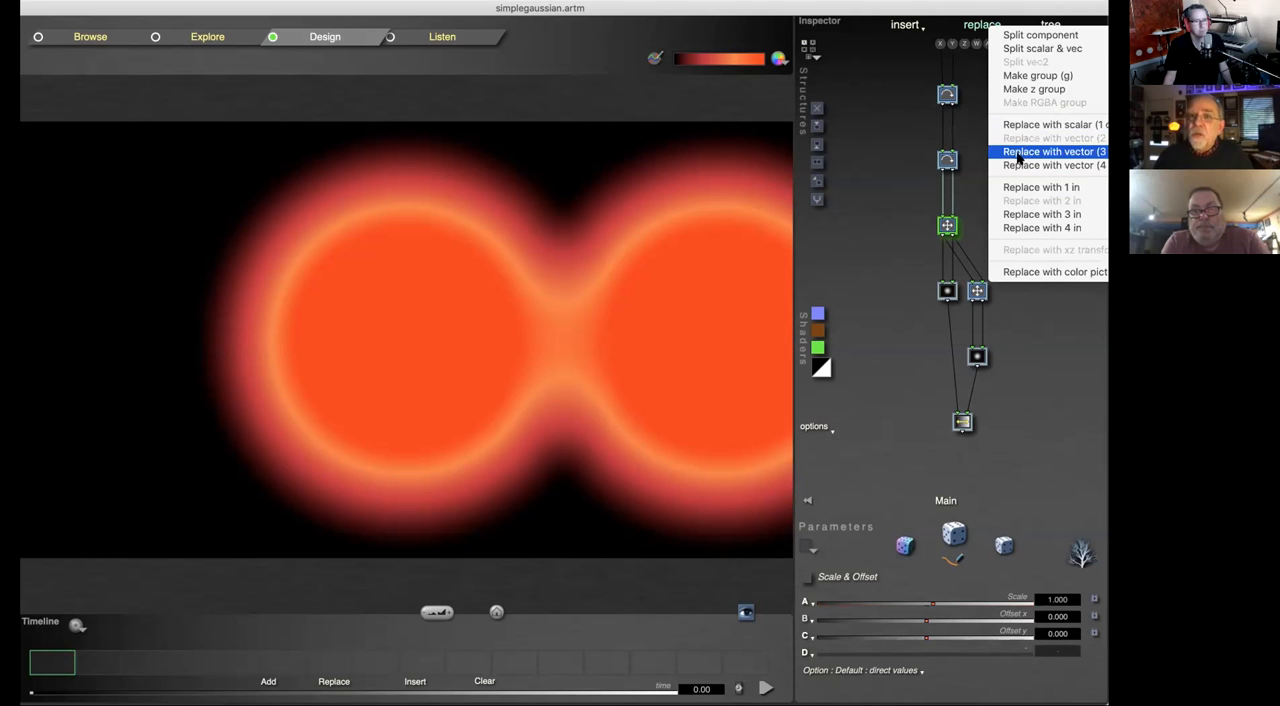
pyautogui.click(903, 145)
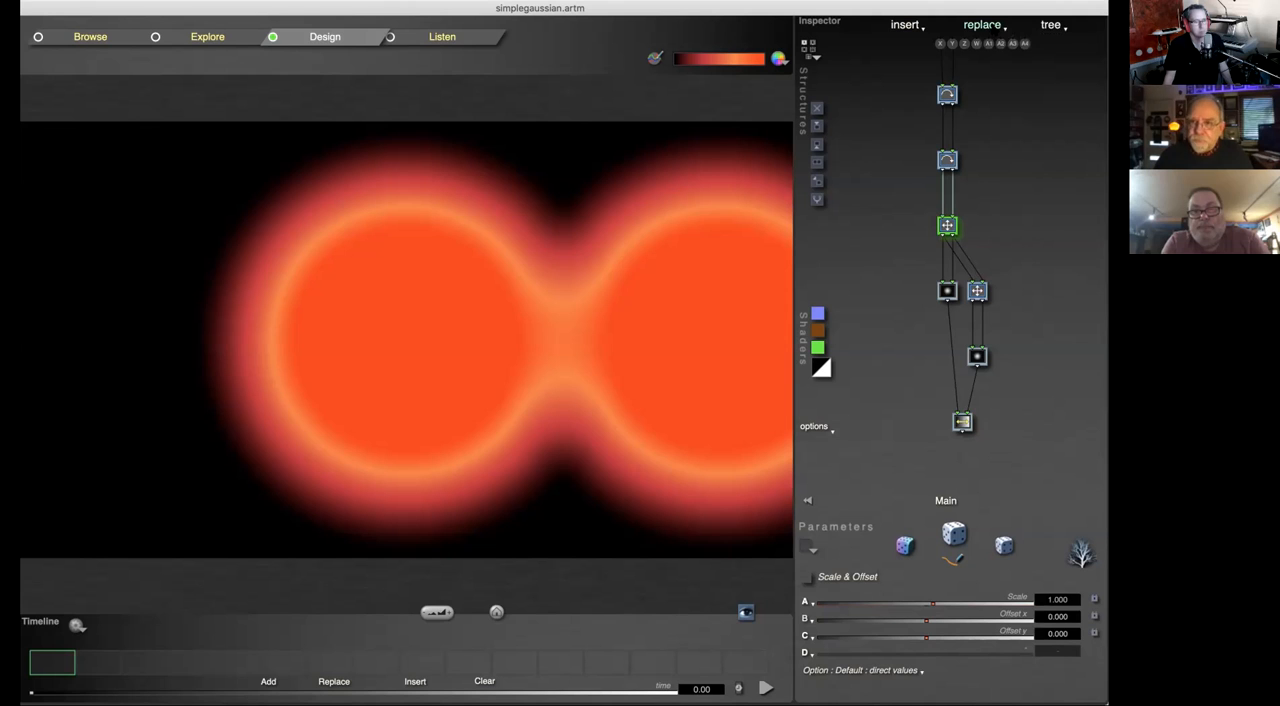
pyautogui.click(981, 25)
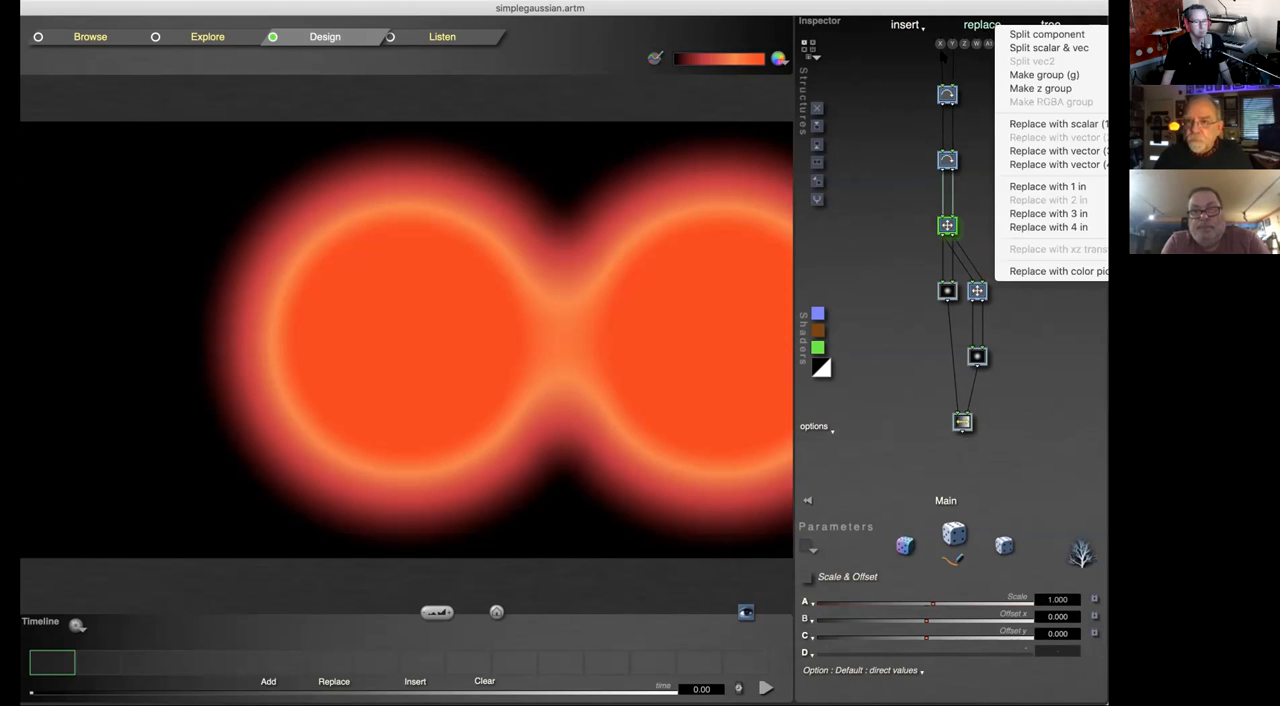
pyautogui.click(1040, 75)
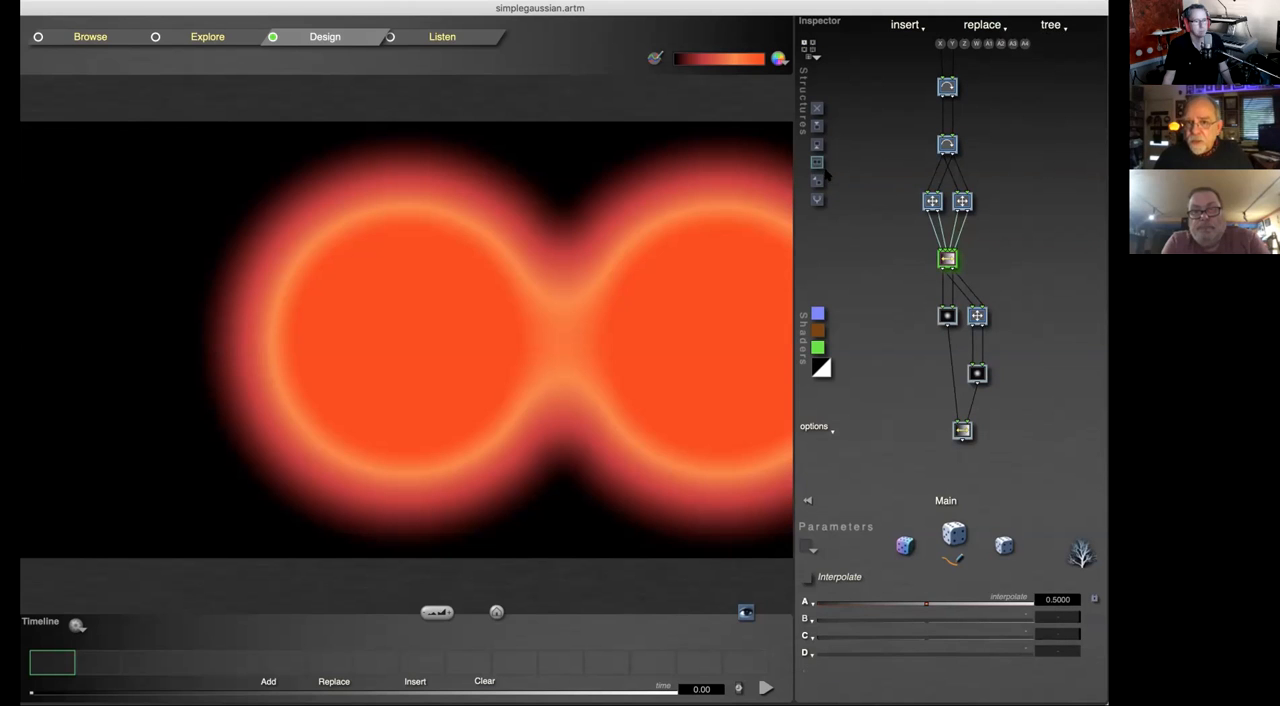
# Step: Review the replacement options available for the group's four-input Interpolate tile, changing nothing
pyautogui.click(982, 27)
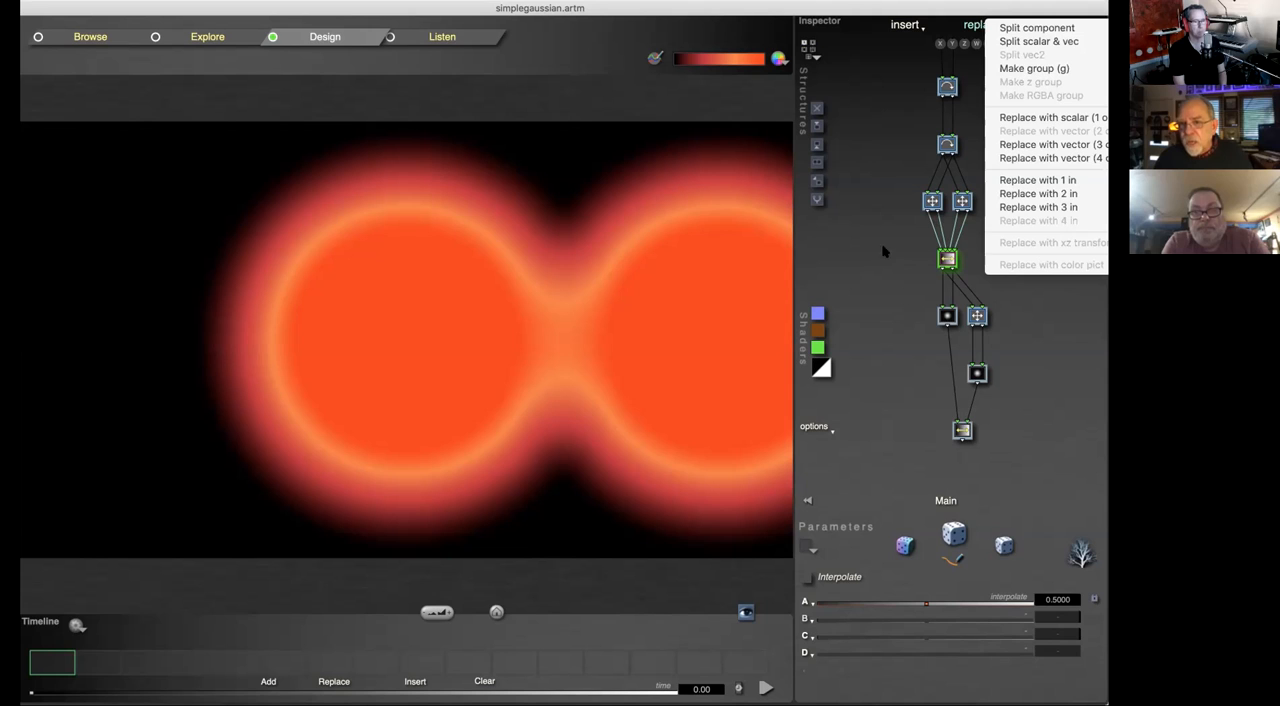
pyautogui.click(885, 283)
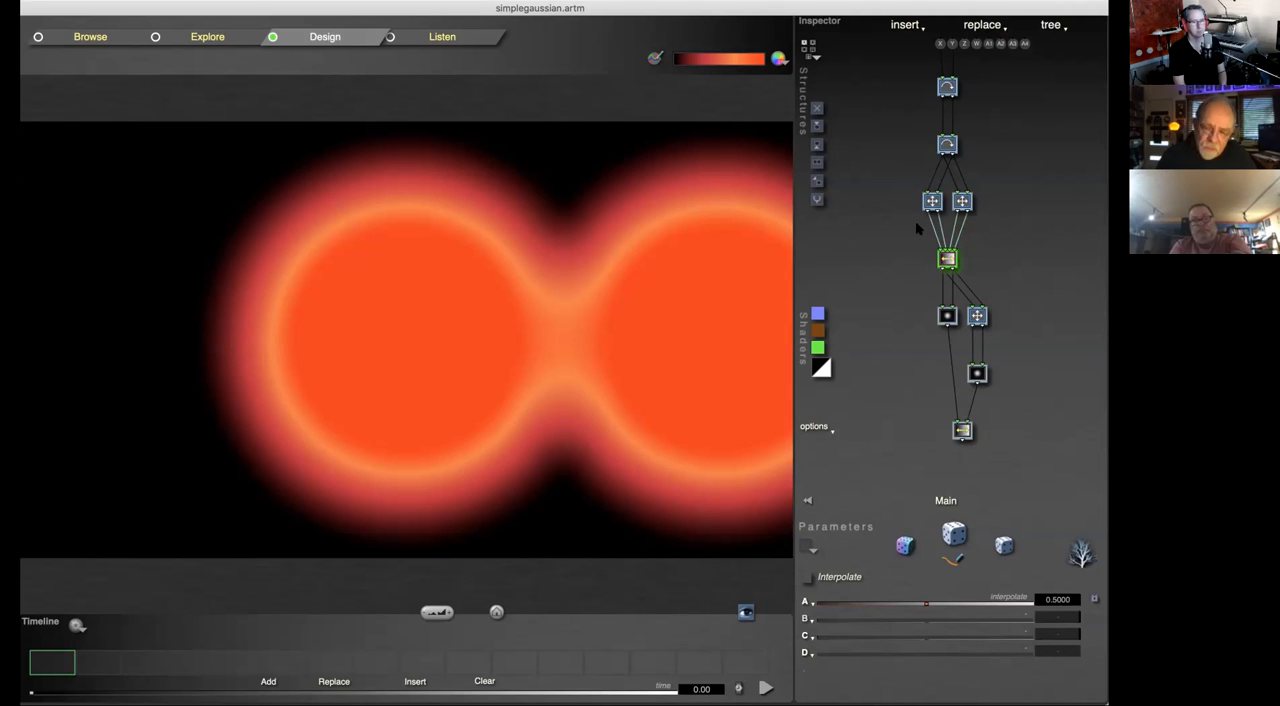
pyautogui.click(995, 25)
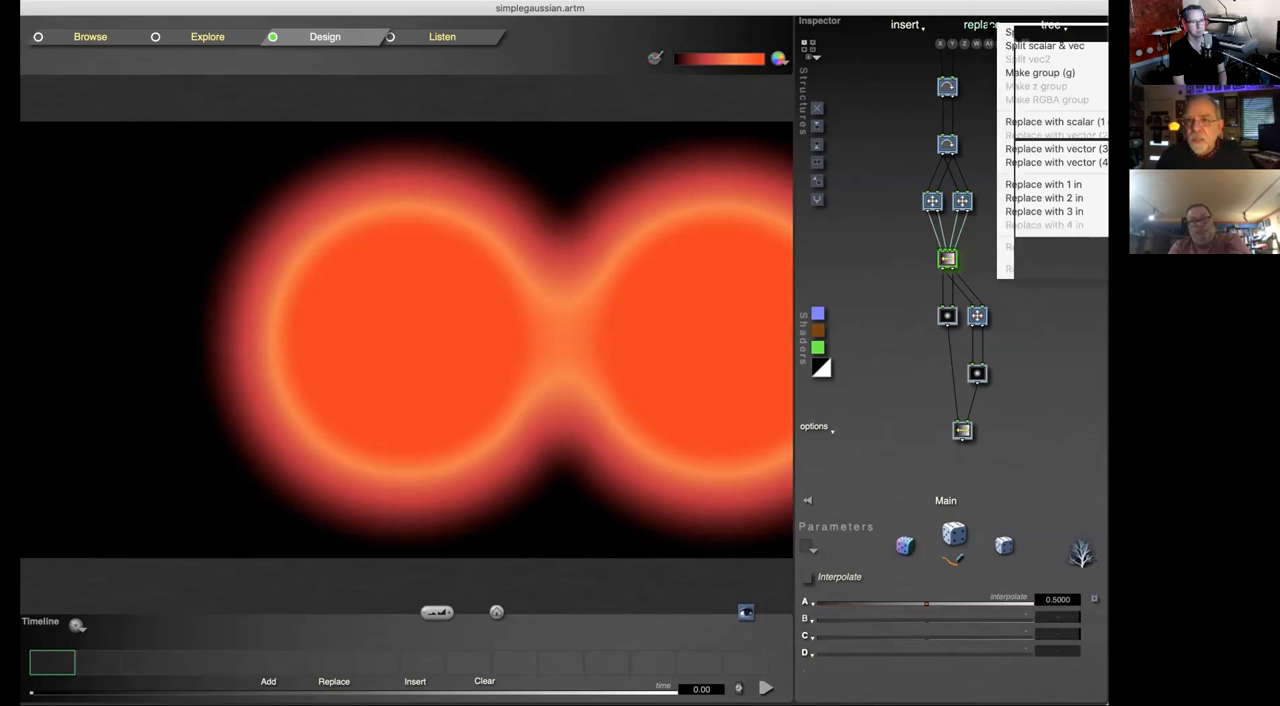
pyautogui.click(885, 86)
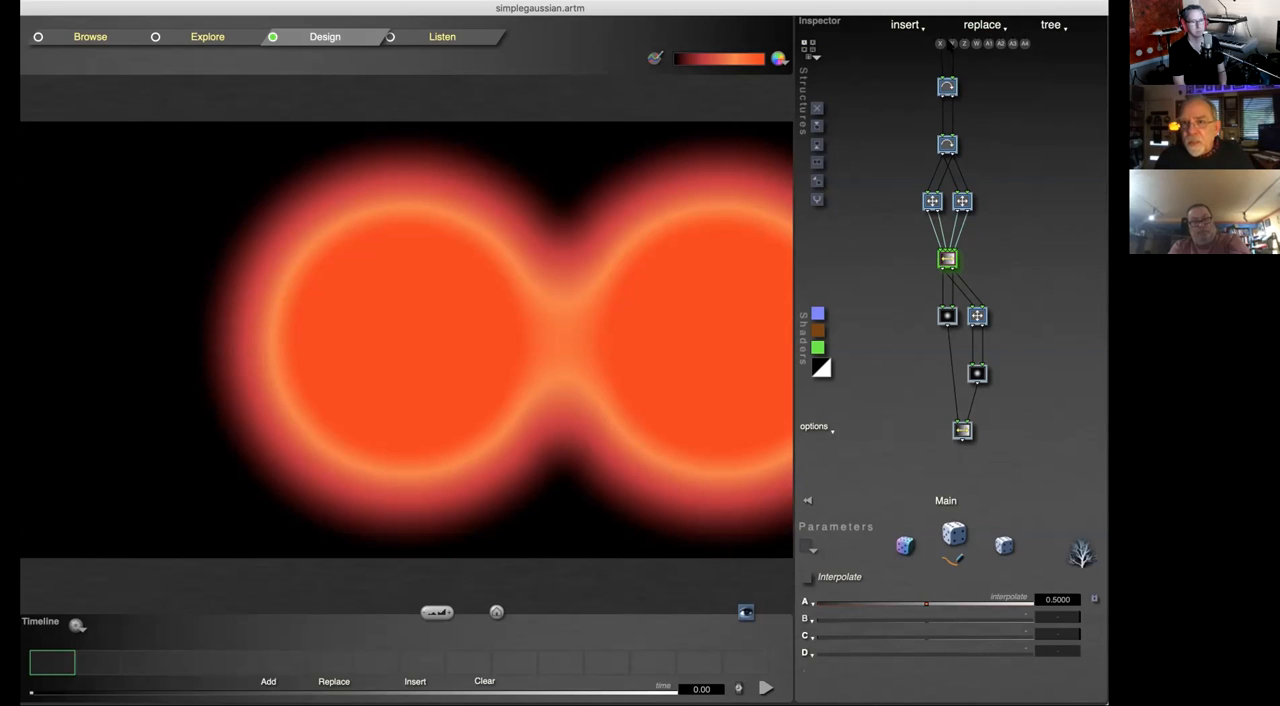
# Step: Change the topmost Rotate tile to a z Rotate tile with 3 inputs and 2 outputs
pyautogui.click(947, 87)
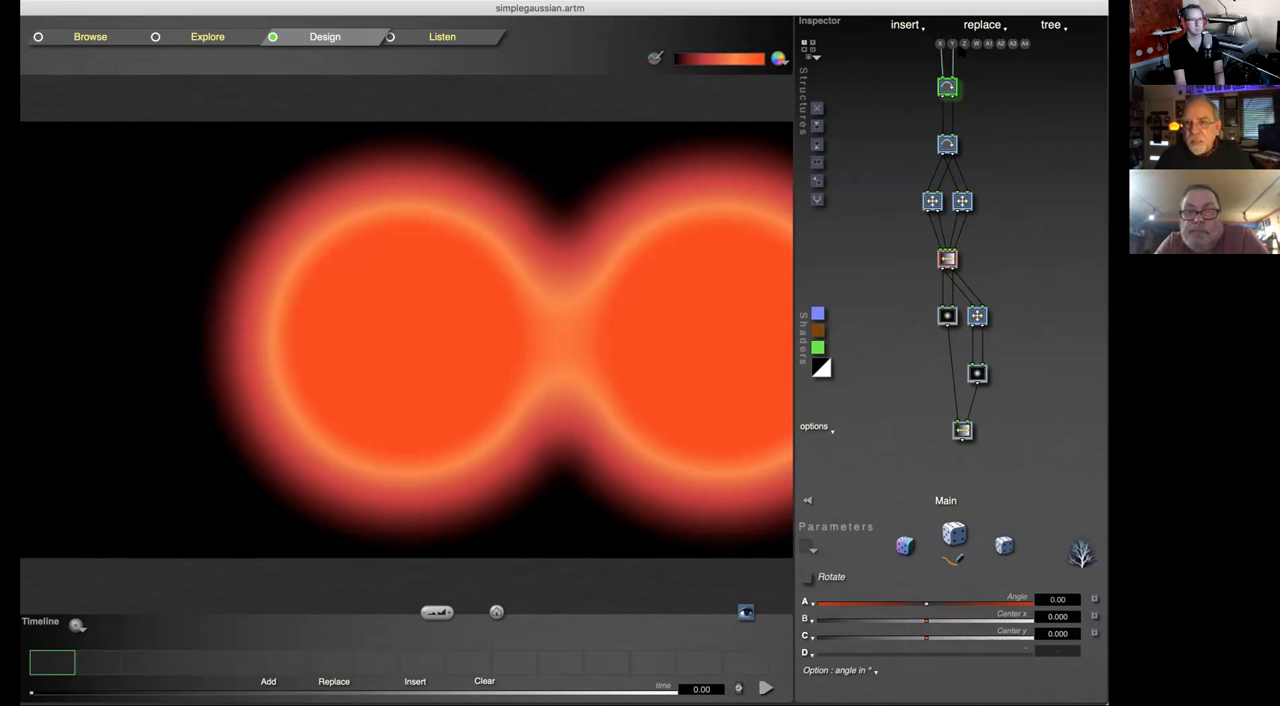
pyautogui.click(950, 87)
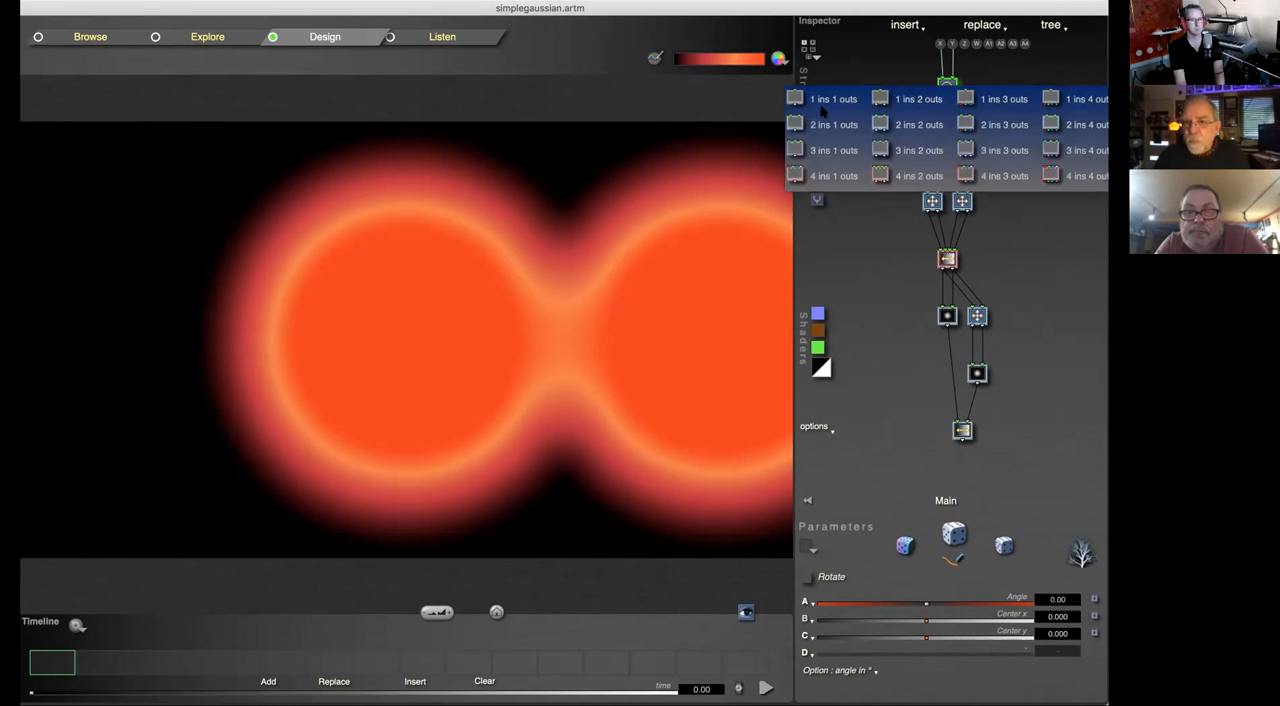
pyautogui.click(906, 150)
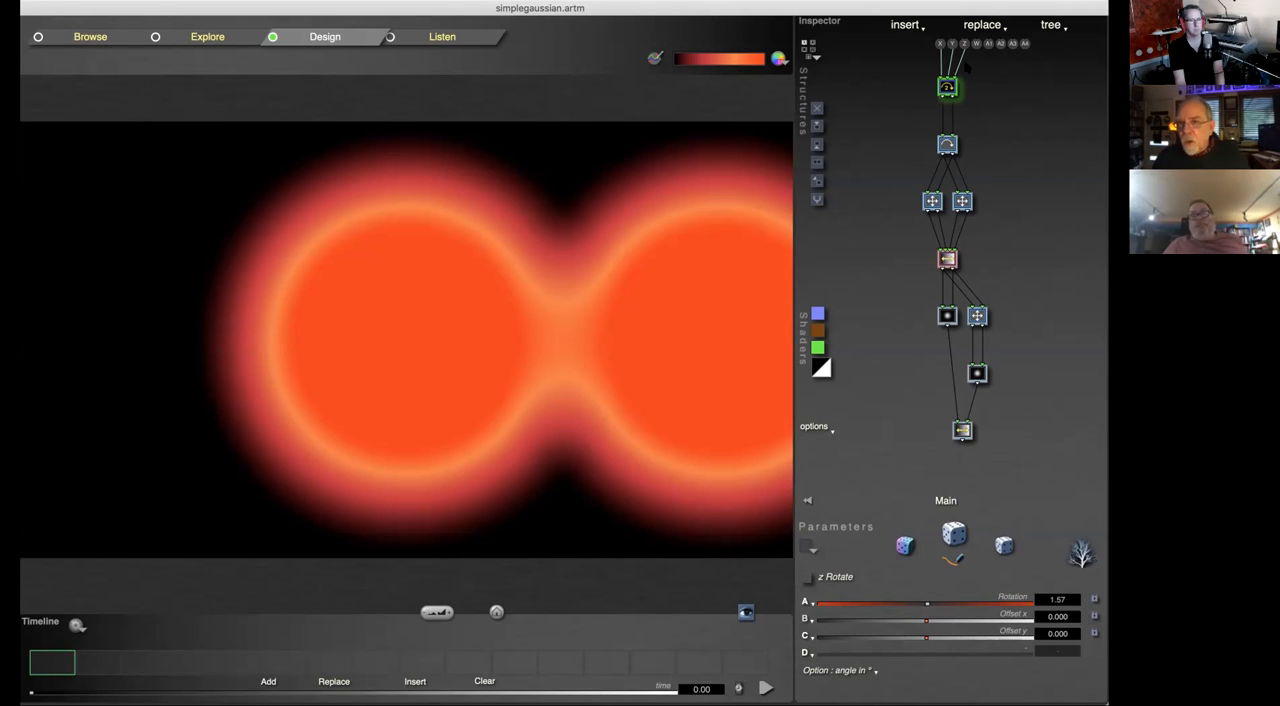
# Step: View the Input Matrix settings for the global inputs and close them without changes
pyautogui.click(979, 45)
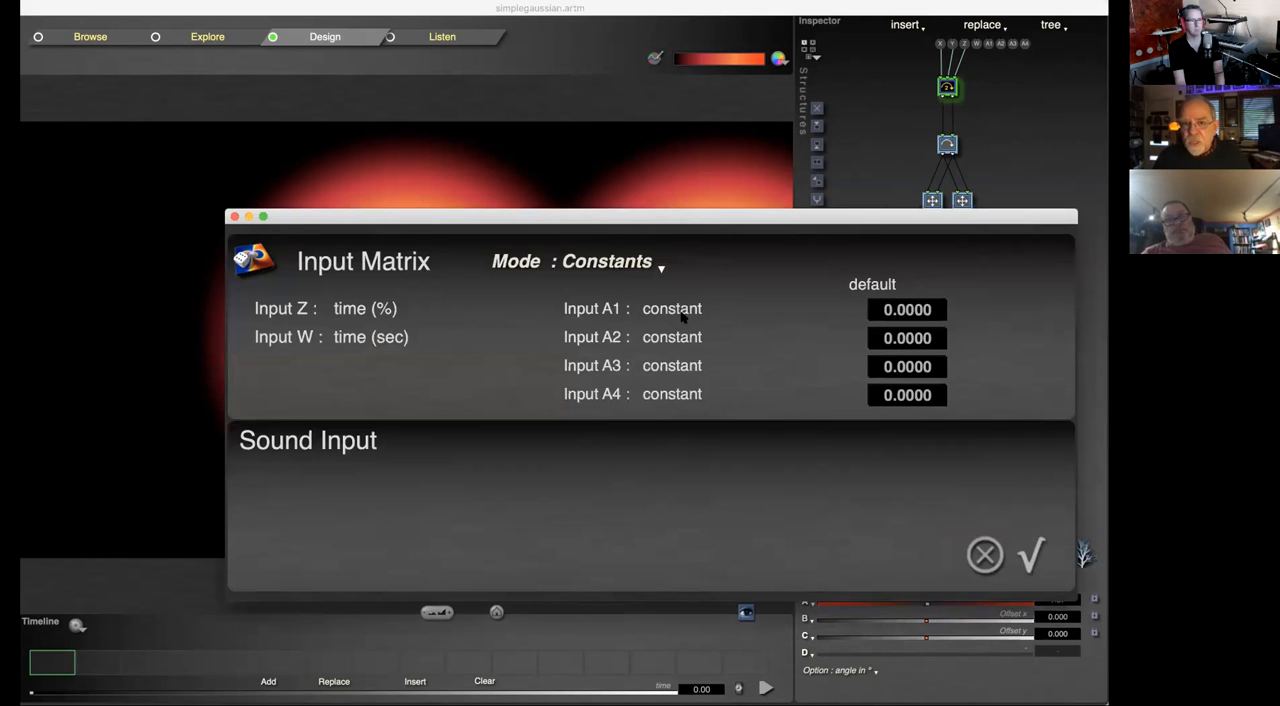
pyautogui.click(235, 216)
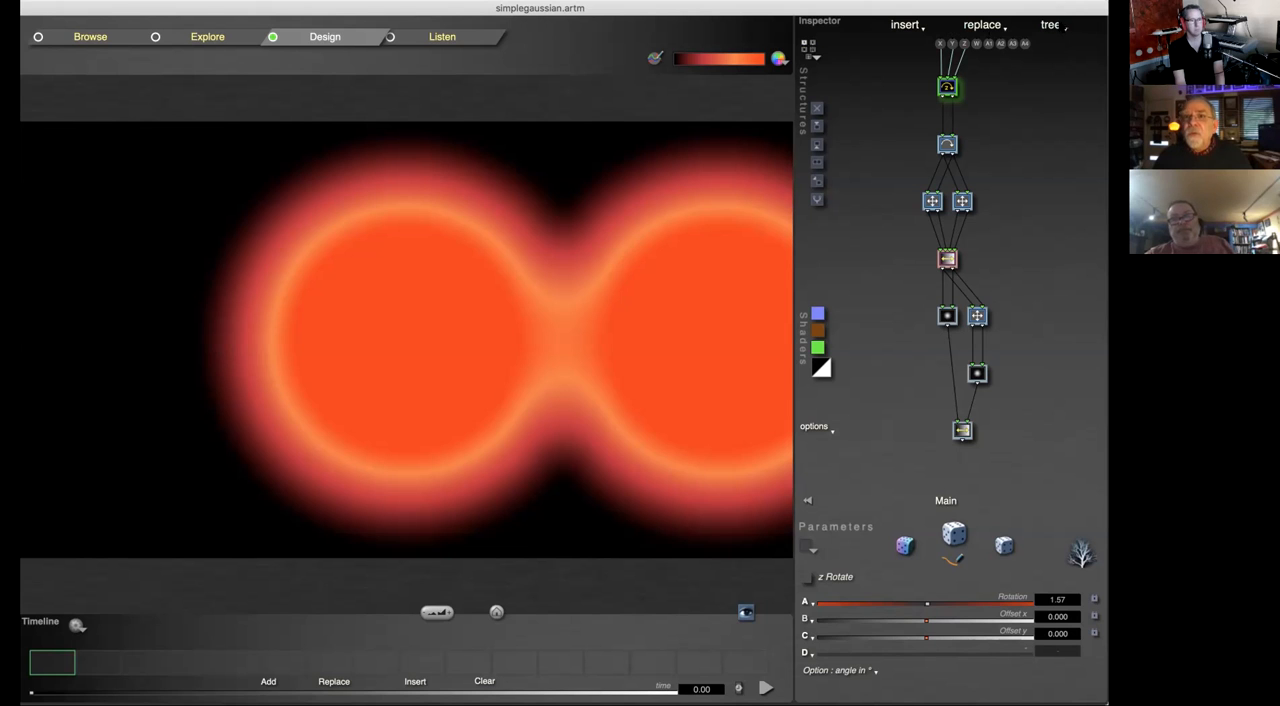
# Step: Shift the application window sideways and copy the topmost z Rotate tile
pyautogui.moveTo(1050, 9)
pyautogui.mouseDown()
pyautogui.moveTo(1014, 9)
pyautogui.moveTo(1072, 12)
pyautogui.mouseUp()
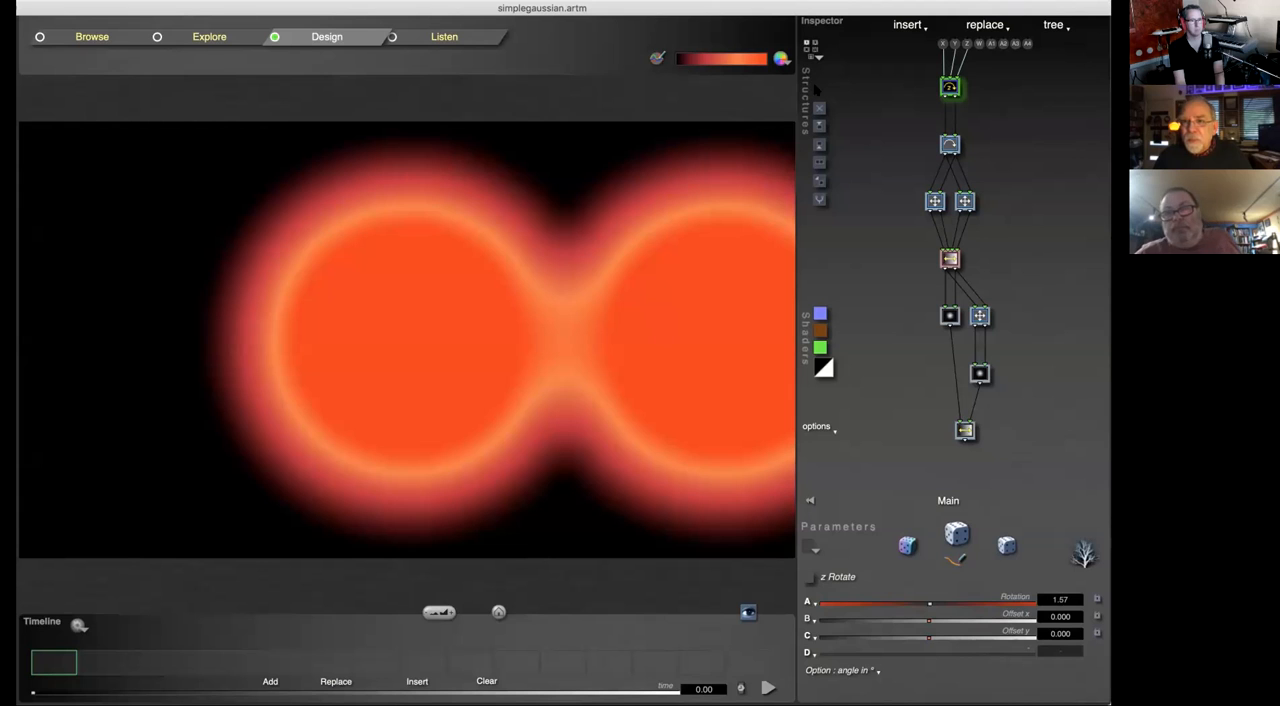
pyautogui.moveTo(1061, 9); pyautogui.dragTo(1014, 9)
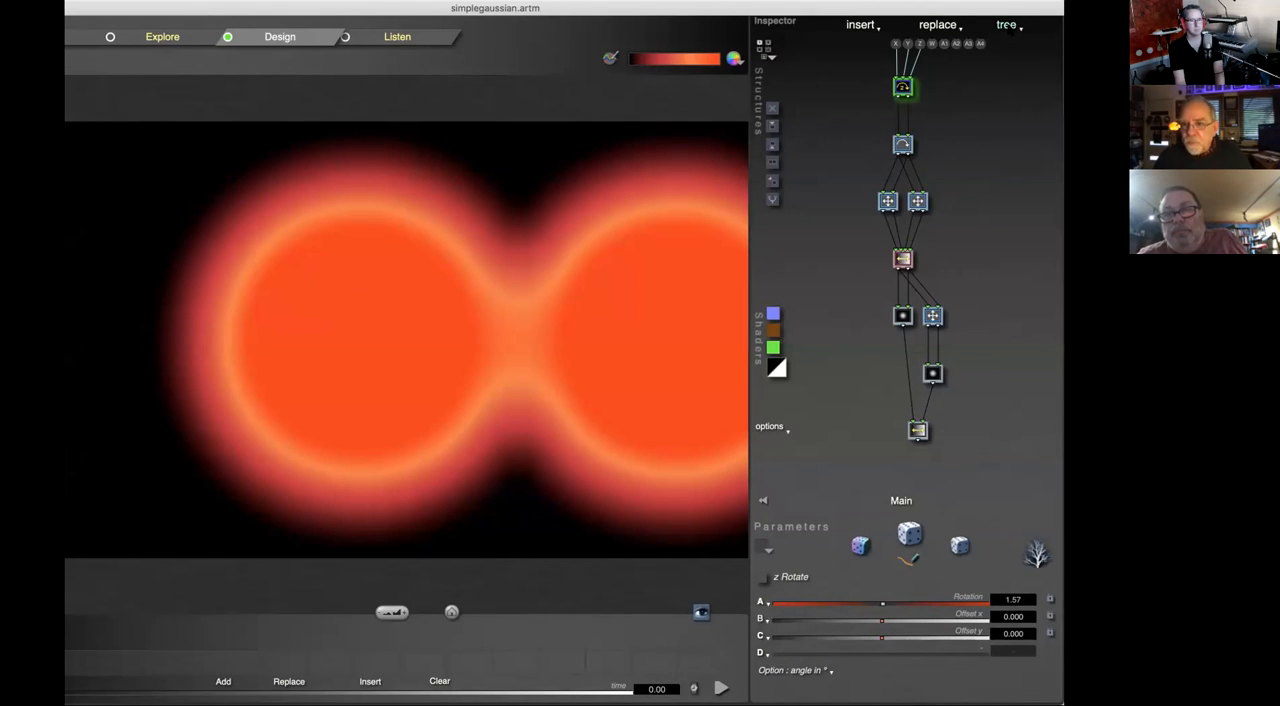
pyautogui.click(1009, 26)
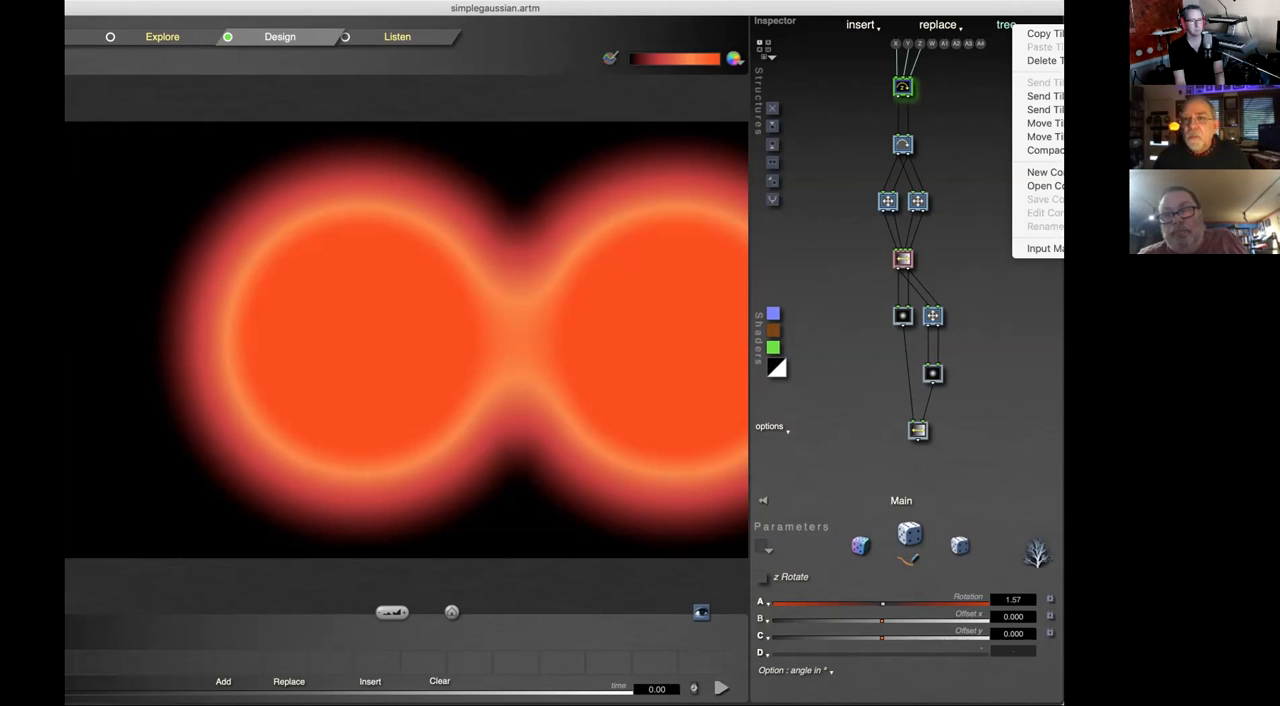
pyautogui.click(1044, 34)
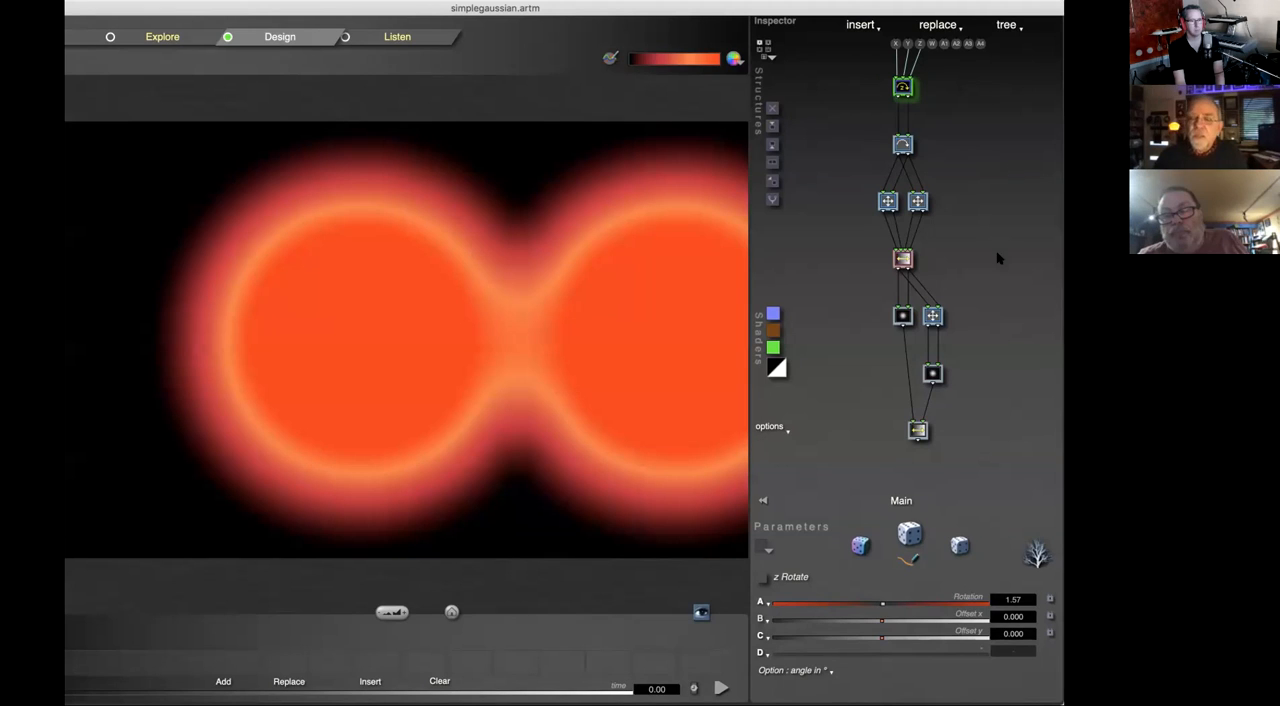
# Step: Replace the right-hand Scale & Offset tile above the Interpolate tile with a three-input tile
pyautogui.click(919, 202)
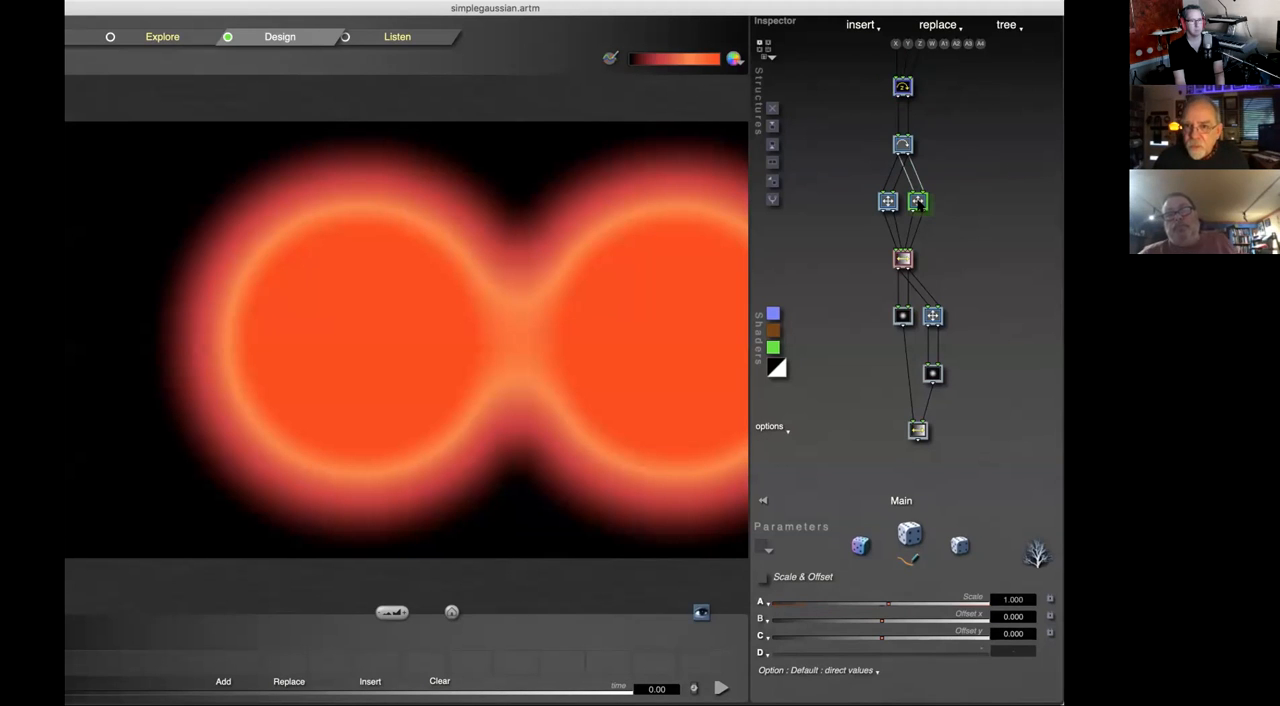
pyautogui.rightClick(921, 203)
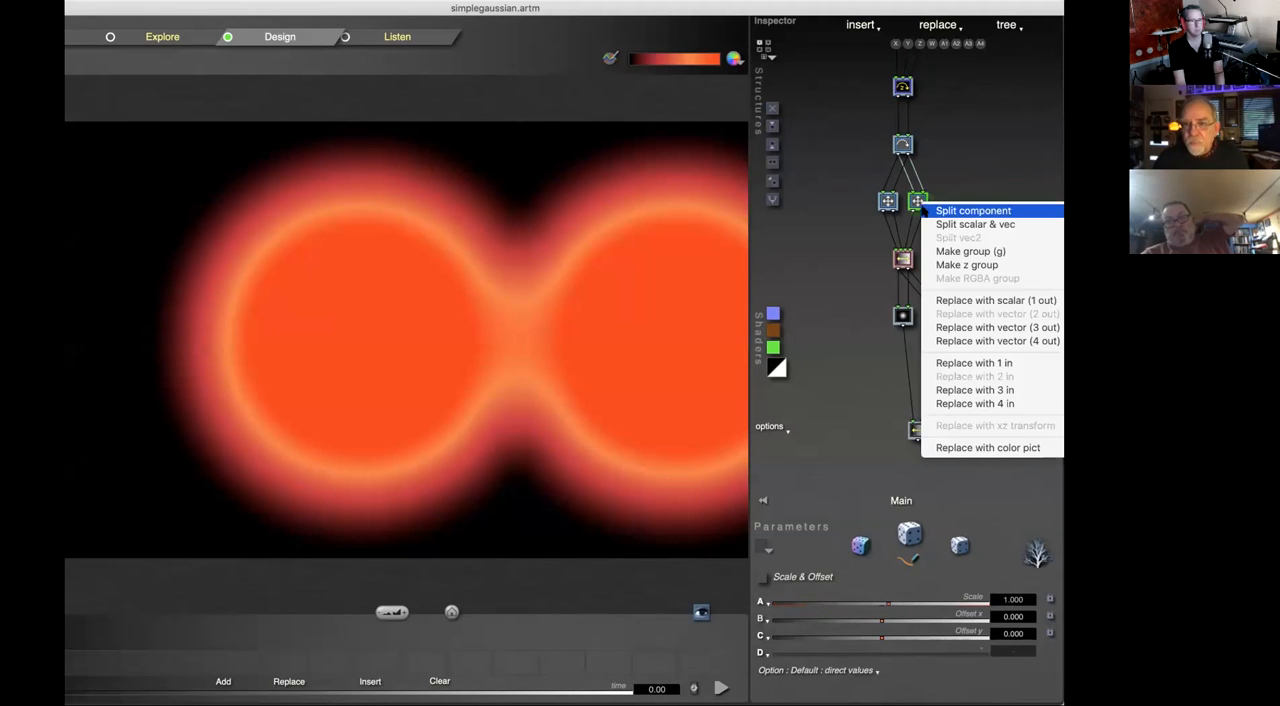
pyautogui.click(962, 390)
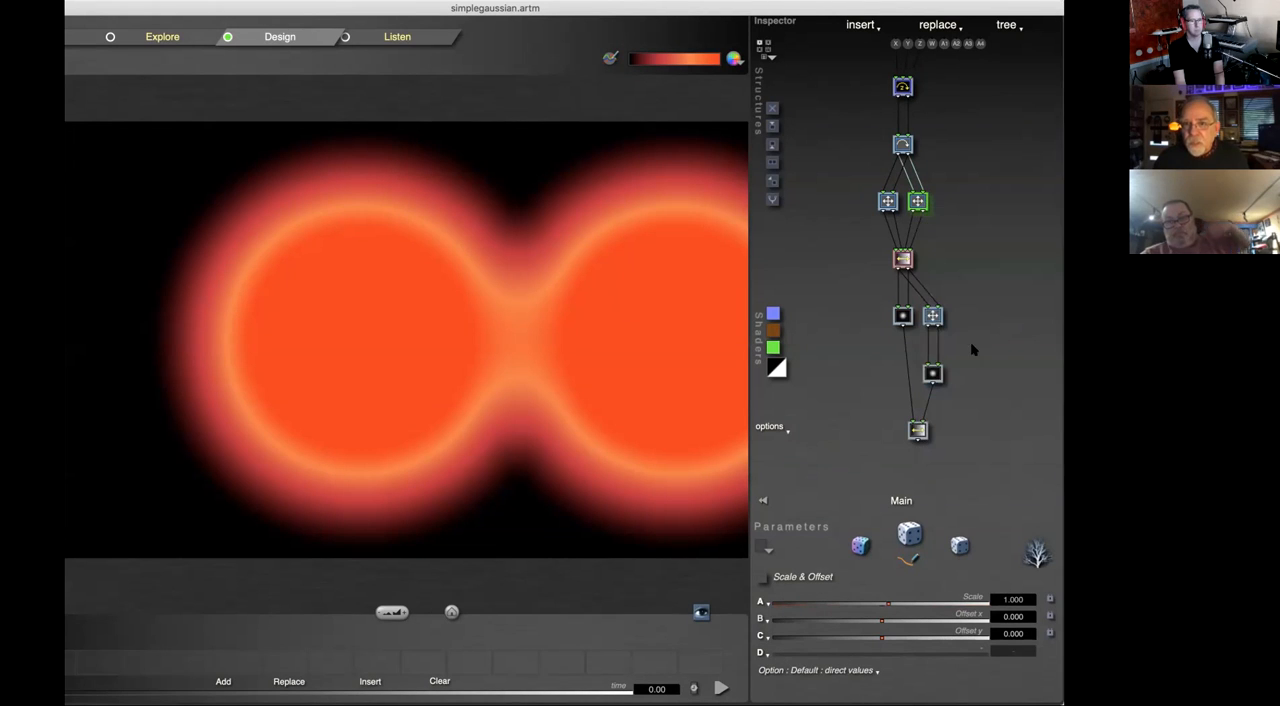
# Step: Paste the copied z Rotate tile onto the z Scale & Offset tile and view the tile copy and paste options
pyautogui.click(906, 88)
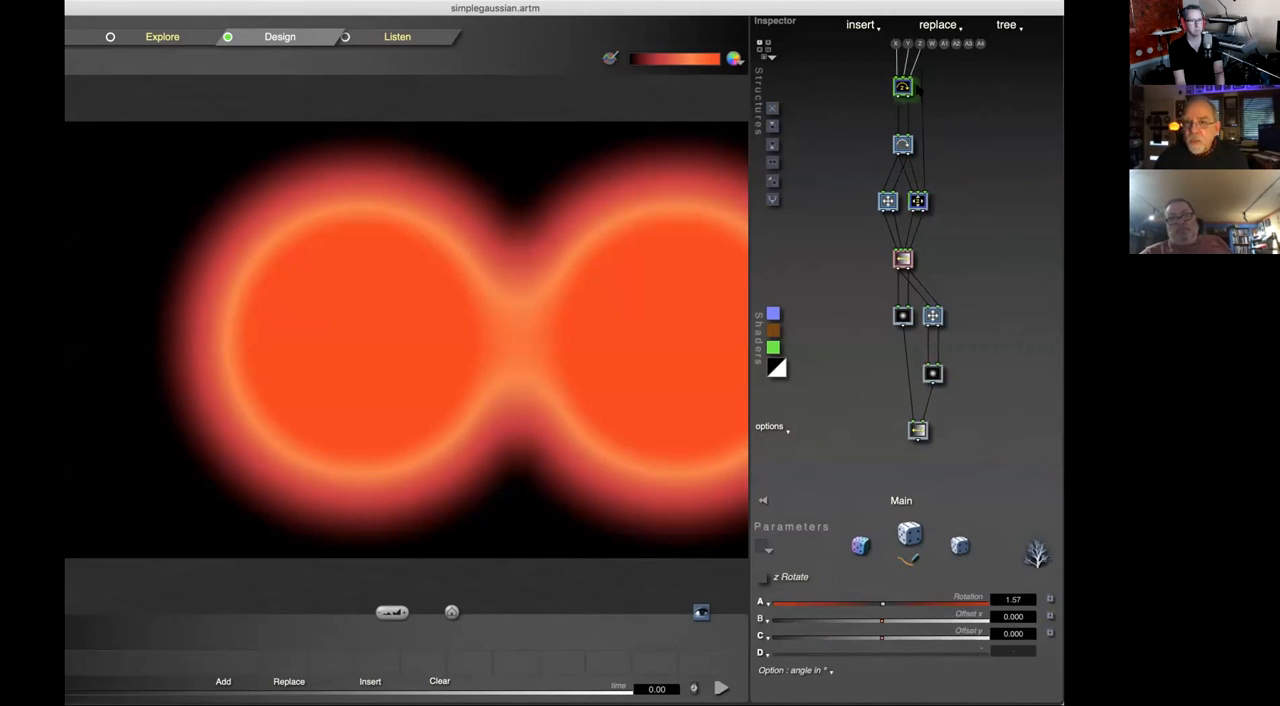
pyautogui.click(922, 205)
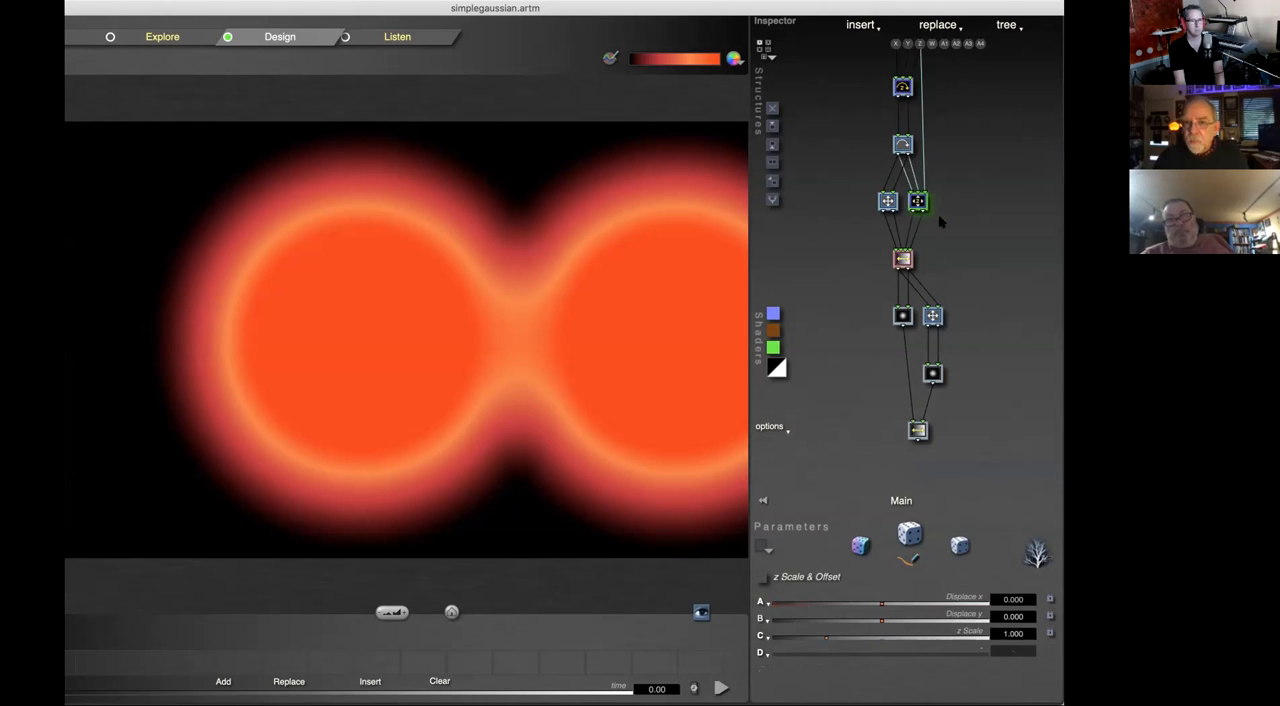
pyautogui.press('super+v')
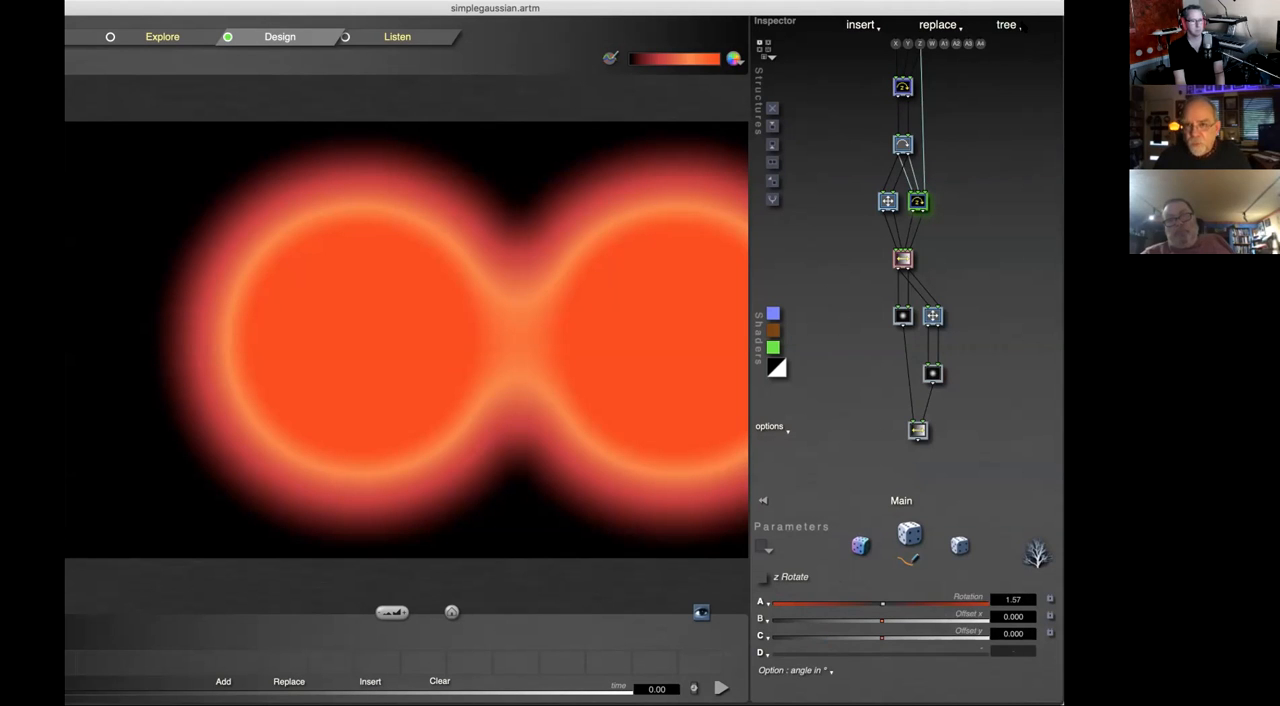
pyautogui.click(1008, 25)
pyautogui.click(981, 133)
# Step: Replace the z Rotate tile above the Interpolate tile with z Divide x/z, y/z, and paste the copied z Rotate tile back over it
pyautogui.click(919, 203)
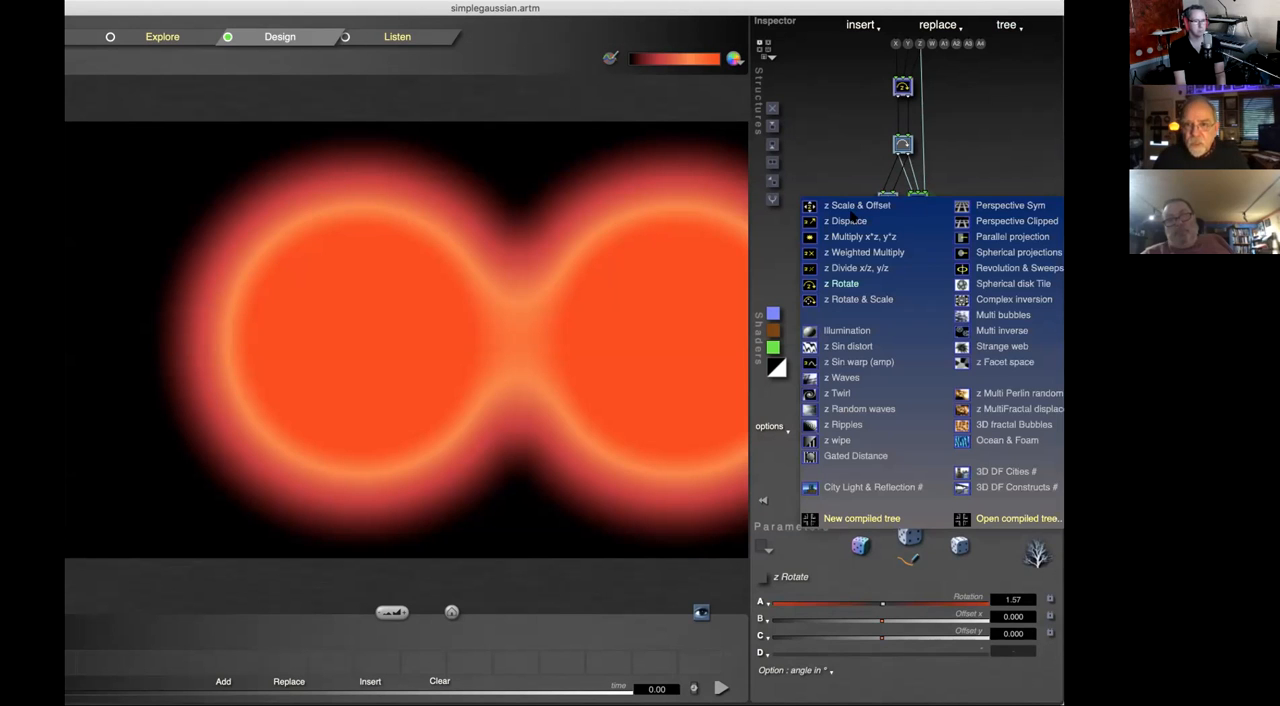
pyautogui.click(860, 268)
pyautogui.click(1008, 25)
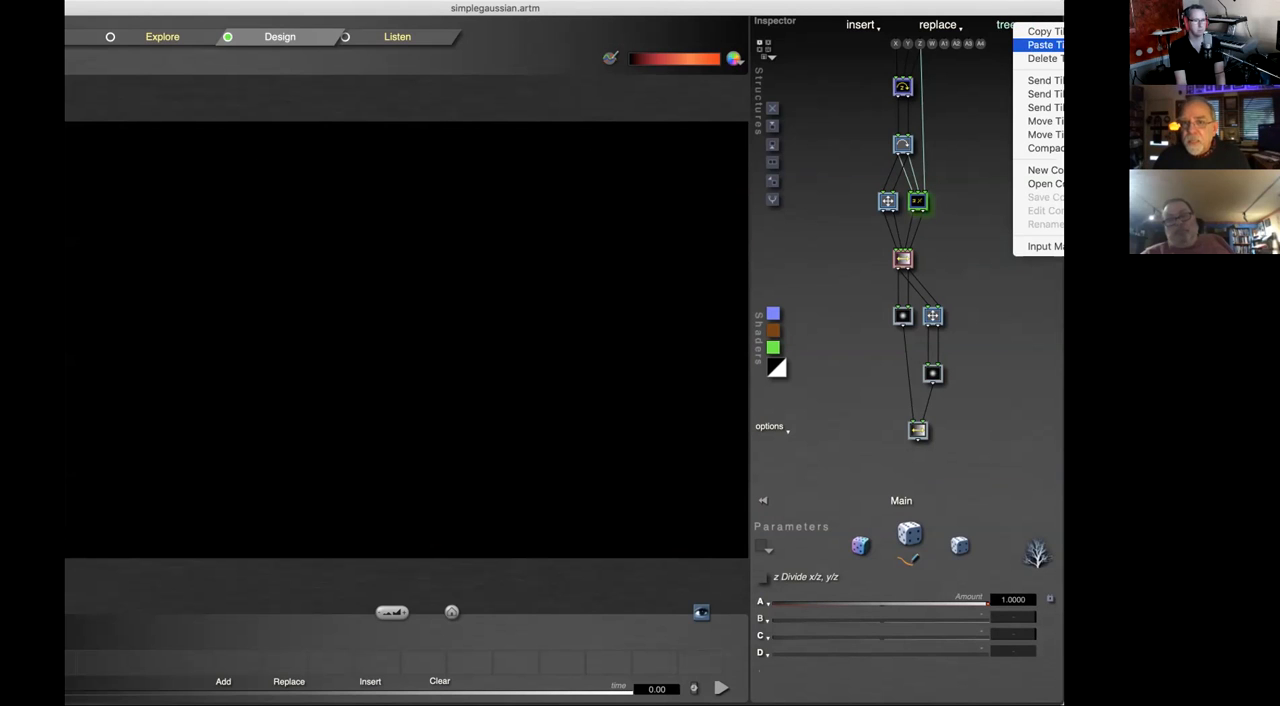
pyautogui.click(1045, 45)
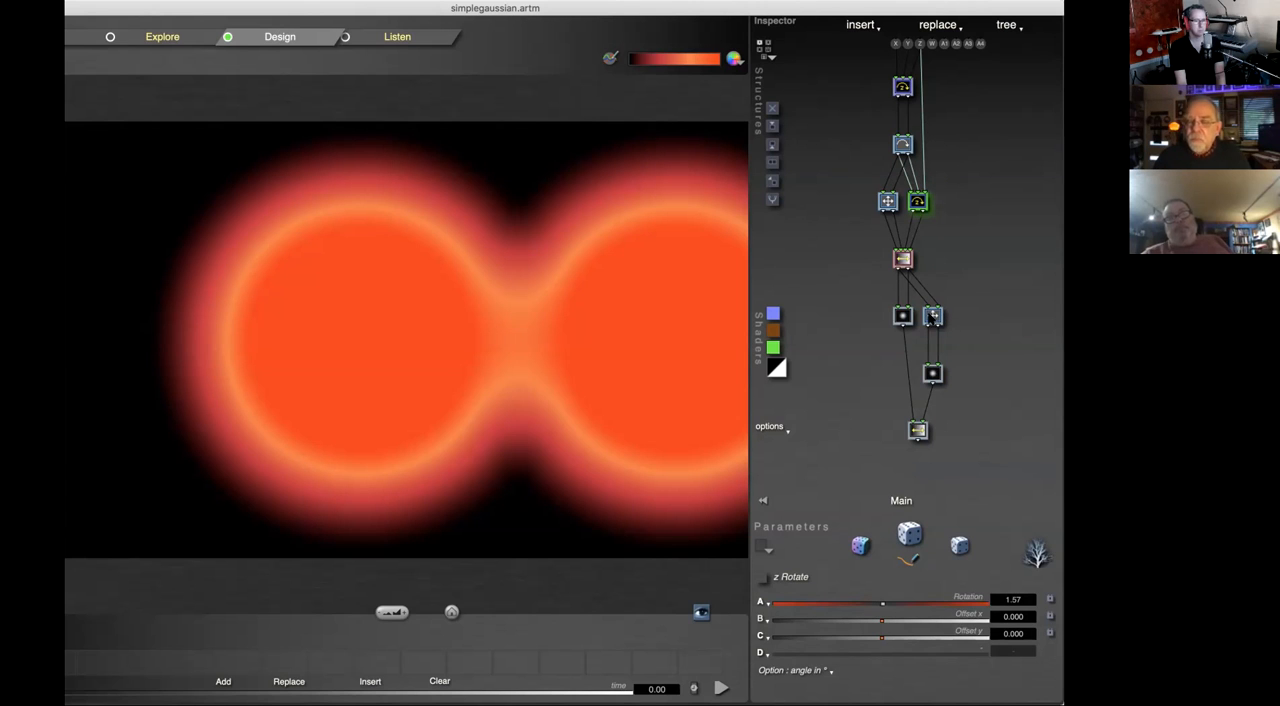
# Step: Copy the lower Scale & Offset tile and paste it onto the Rotate tile above the upper branch
pyautogui.click(932, 316)
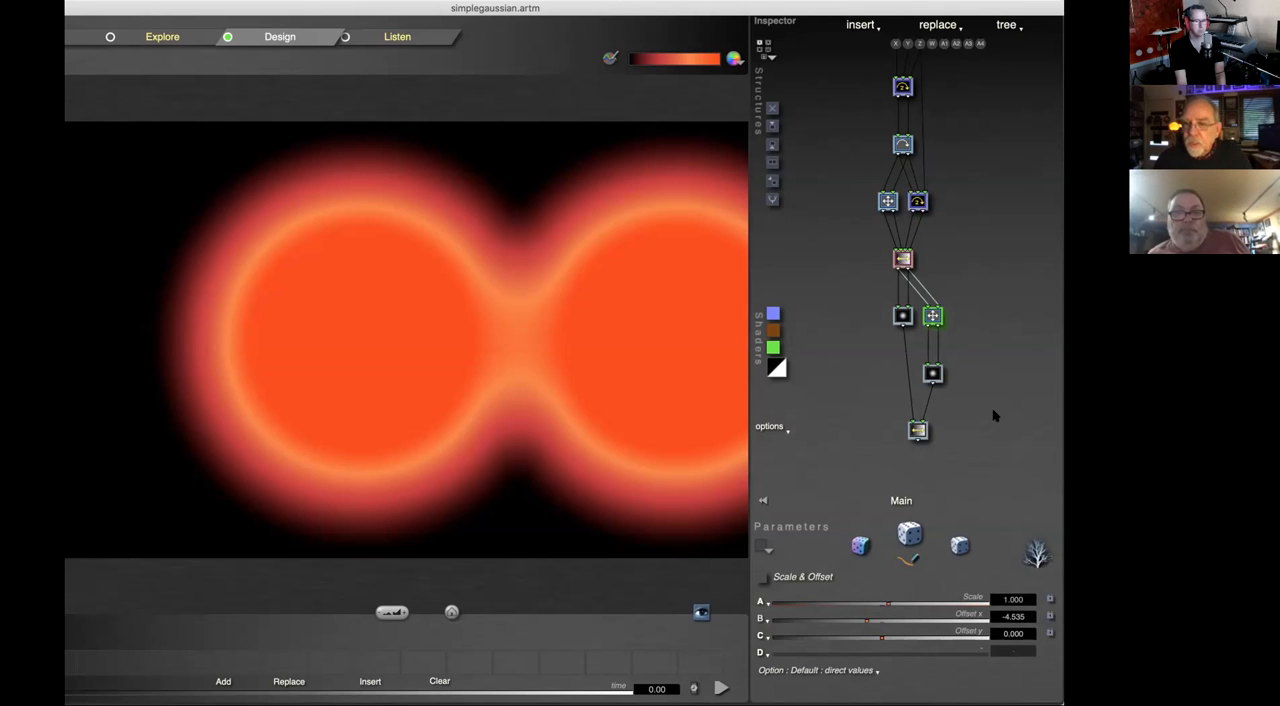
pyautogui.click(903, 145)
pyautogui.press('super+v')
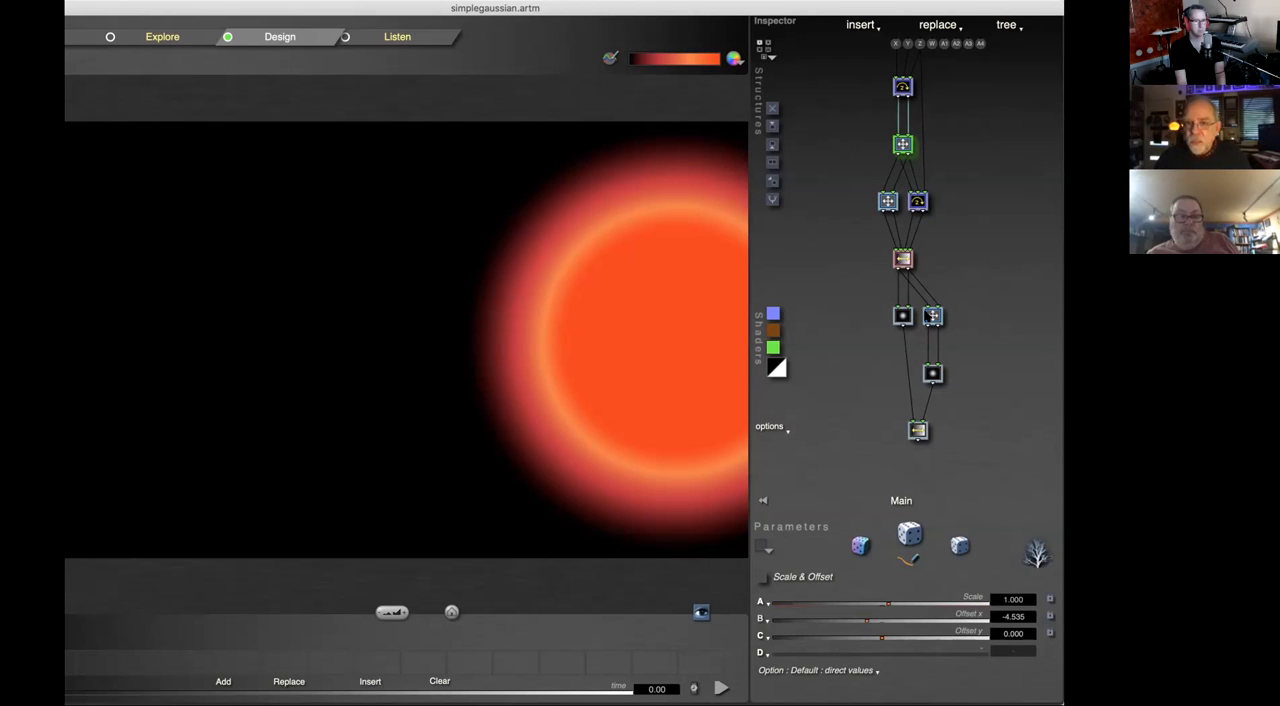
# Step: Examine the options for sending tiles elsewhere in the tree, using the z Rotate tile and the final Linear Interpolation tile
pyautogui.click(918, 202)
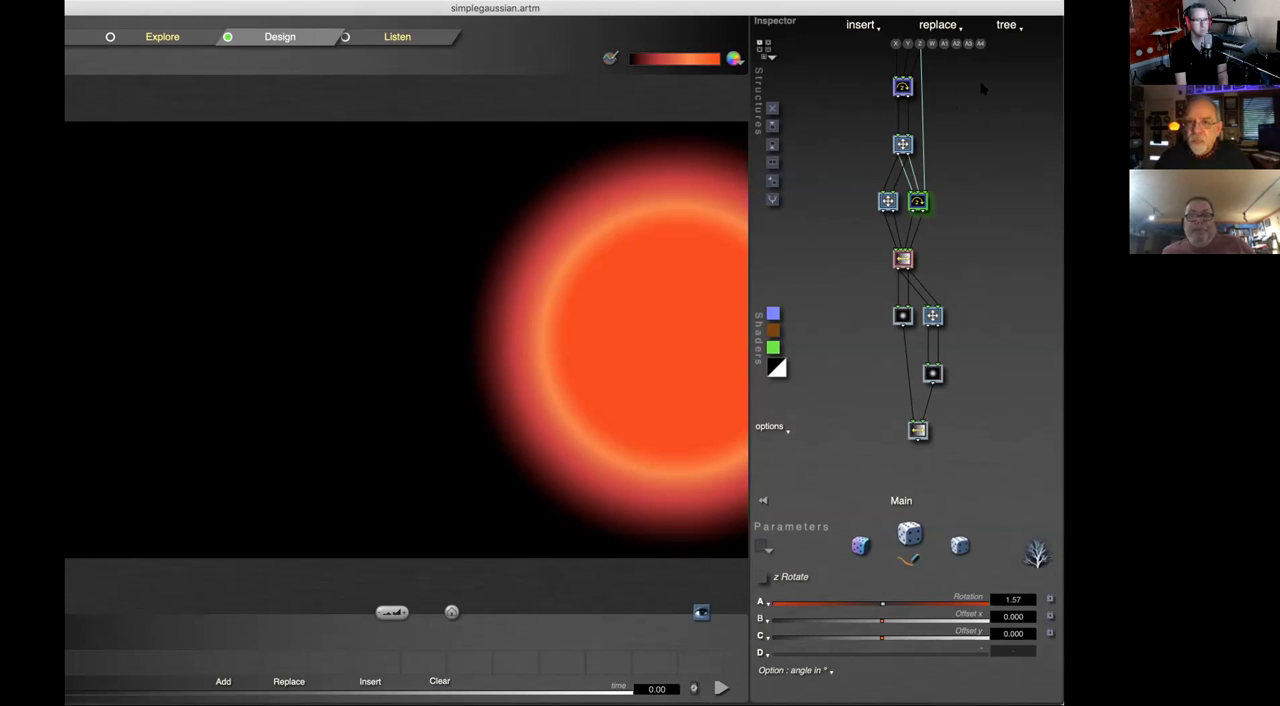
pyautogui.click(1008, 25)
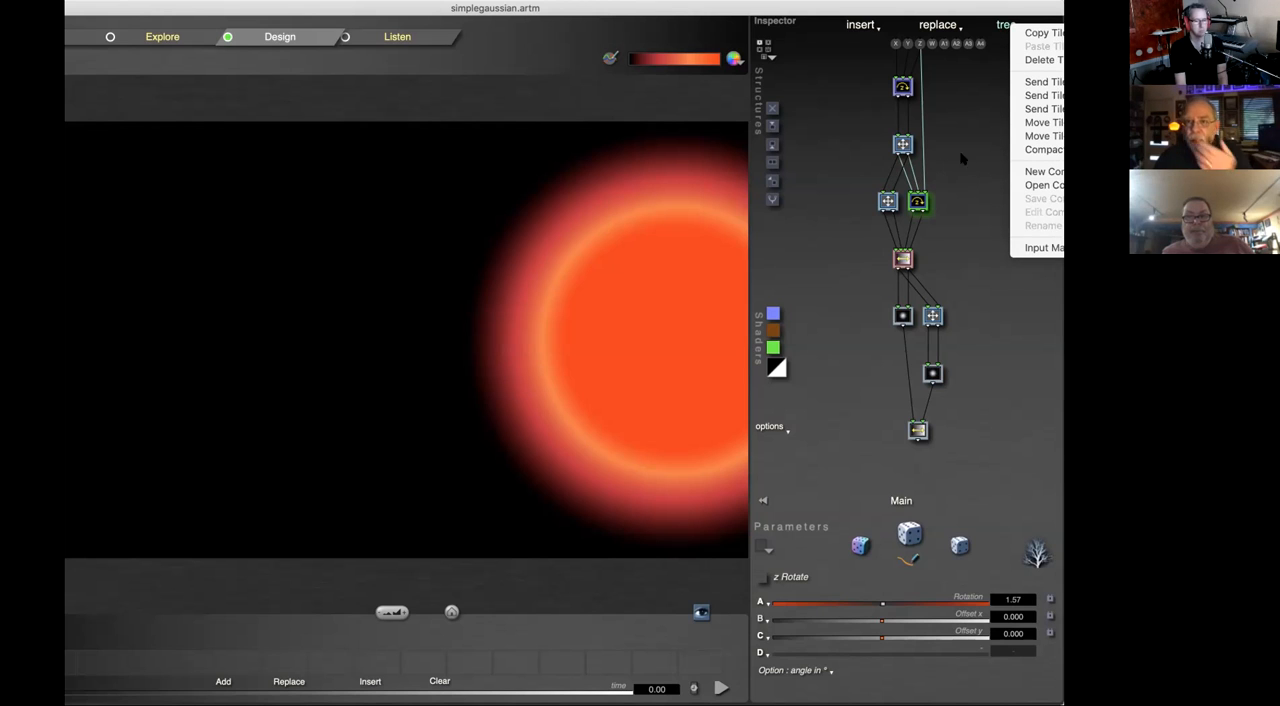
pyautogui.click(1045, 82)
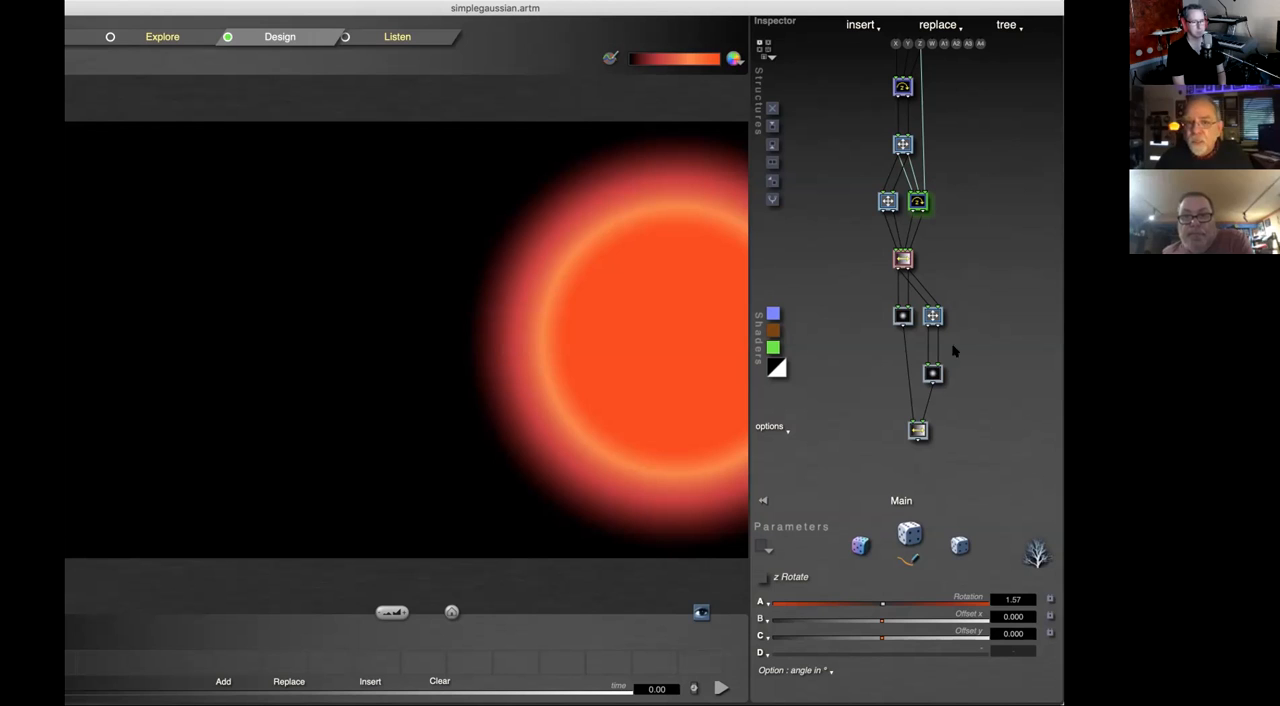
pyautogui.click(918, 432)
pyautogui.click(1018, 32)
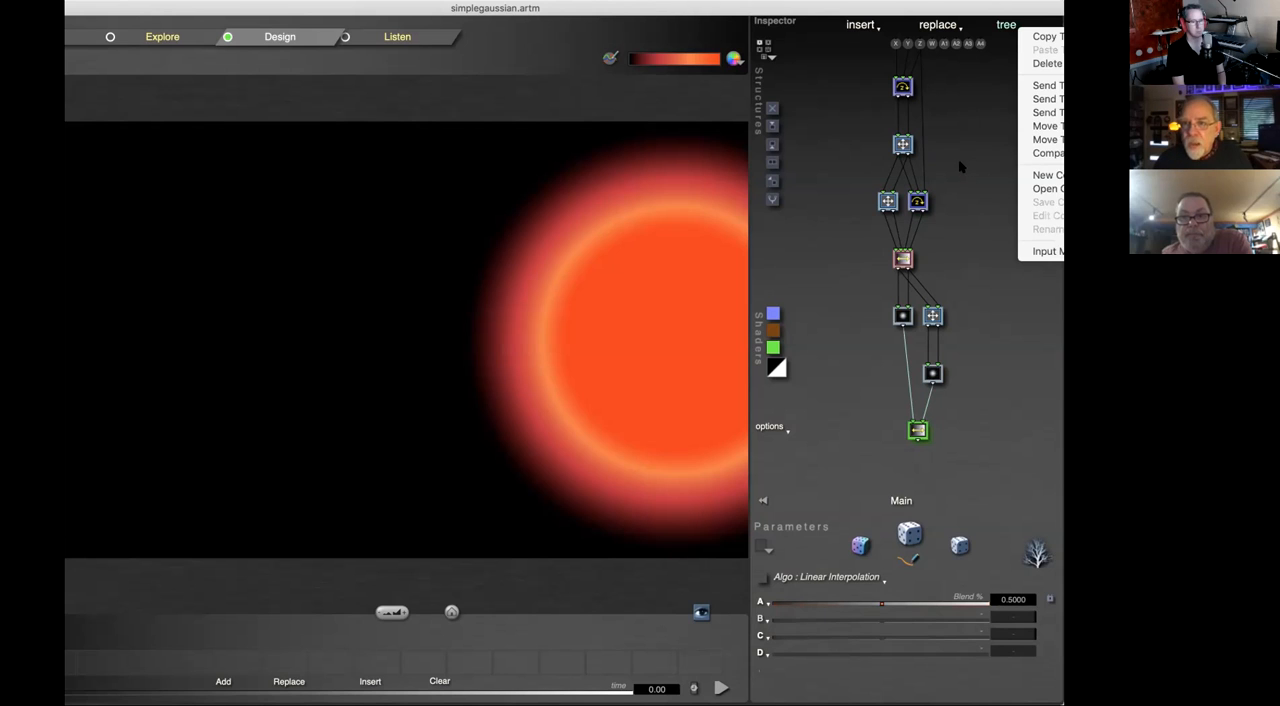
pyautogui.click(974, 204)
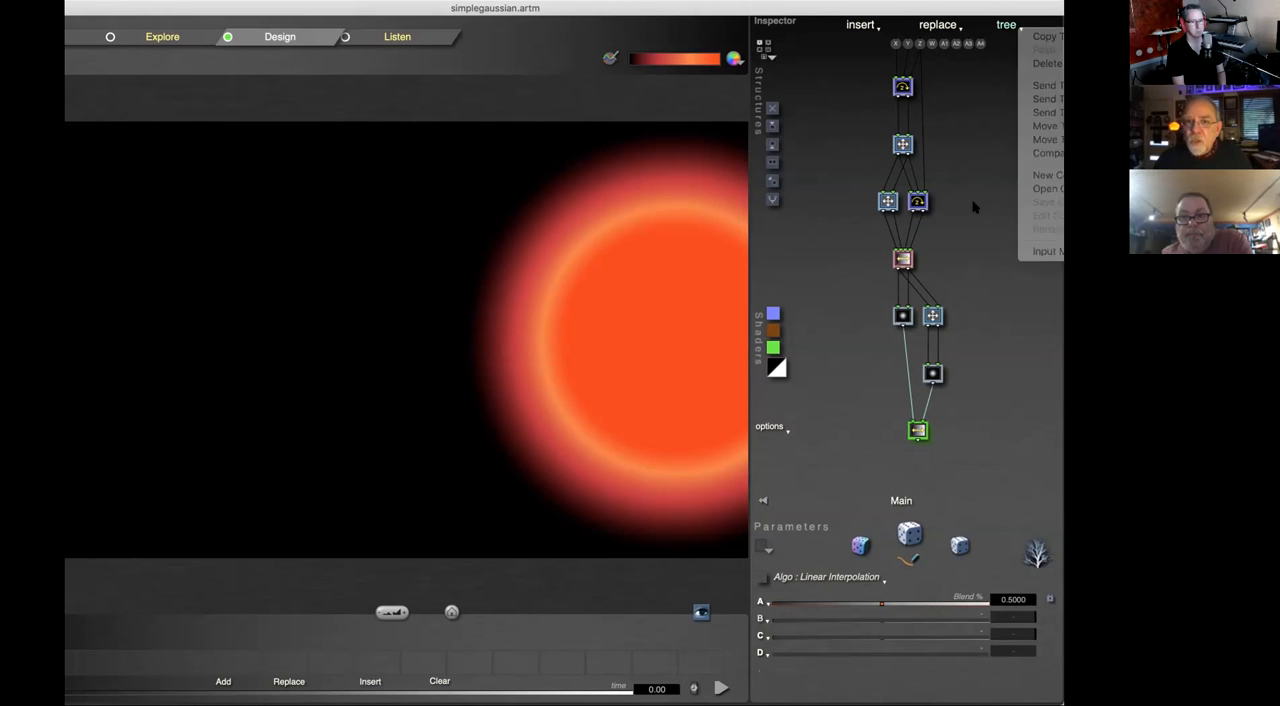
pyautogui.click(1005, 22)
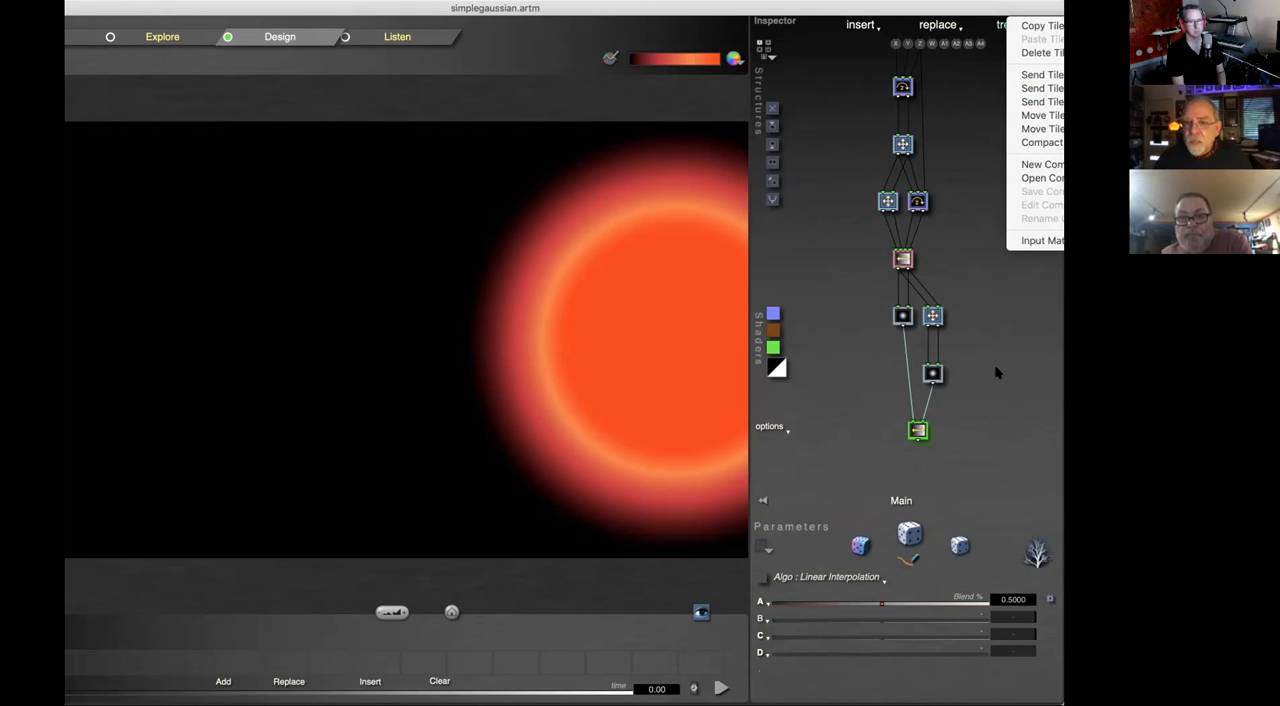
pyautogui.click(992, 313)
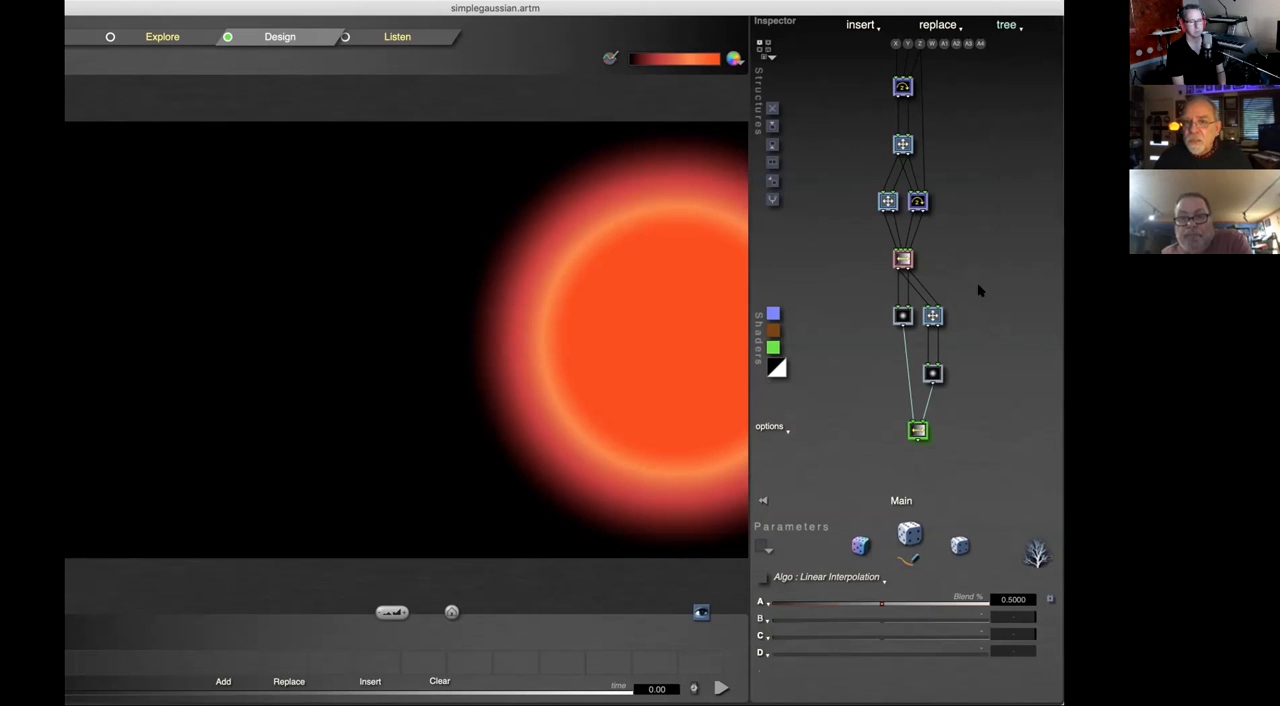
pyautogui.click(1007, 22)
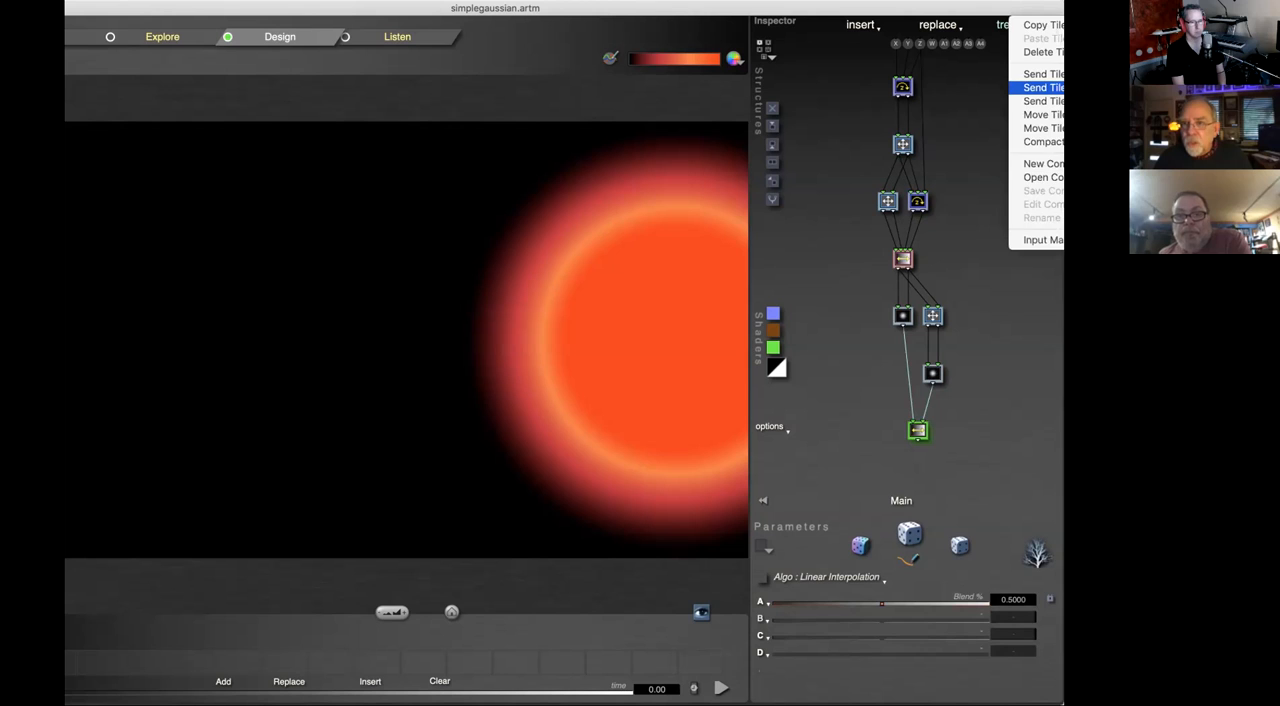
pyautogui.click(1058, 88)
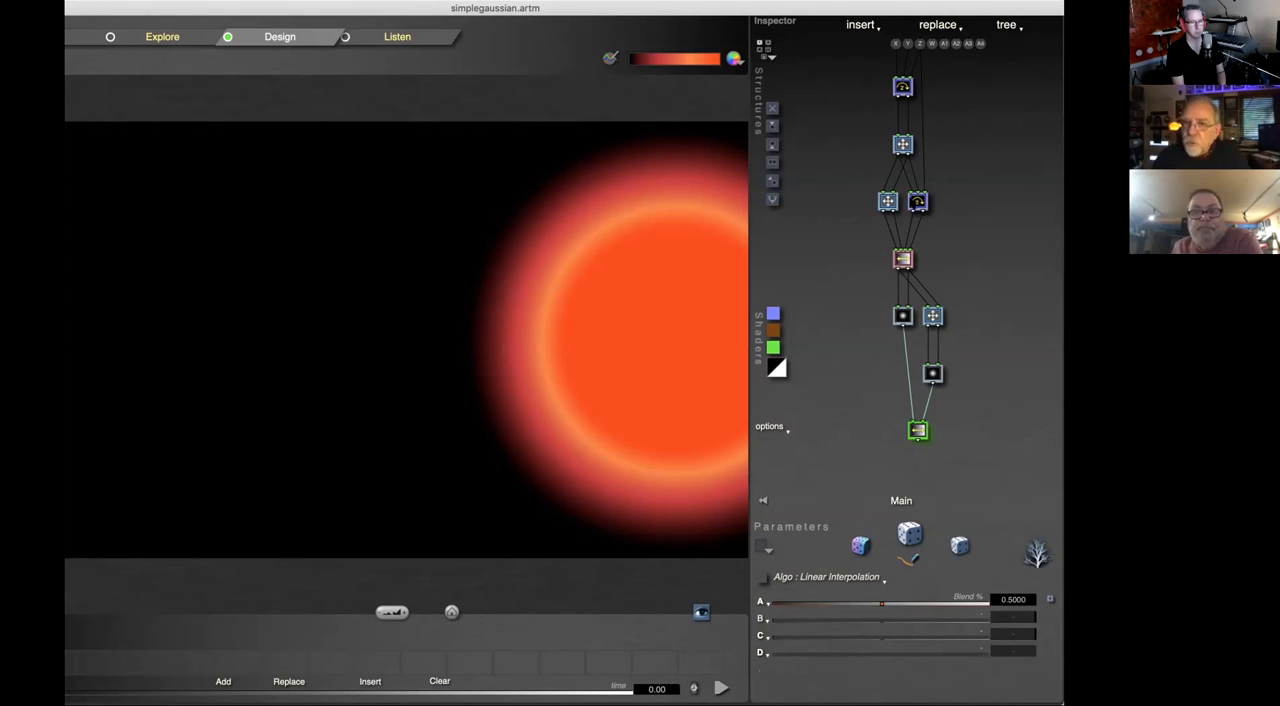
# Step: Move the z Rotate tile back and forth along its row, leaving it two positions to the right of its start
pyautogui.click(920, 203)
pyautogui.click(1005, 25)
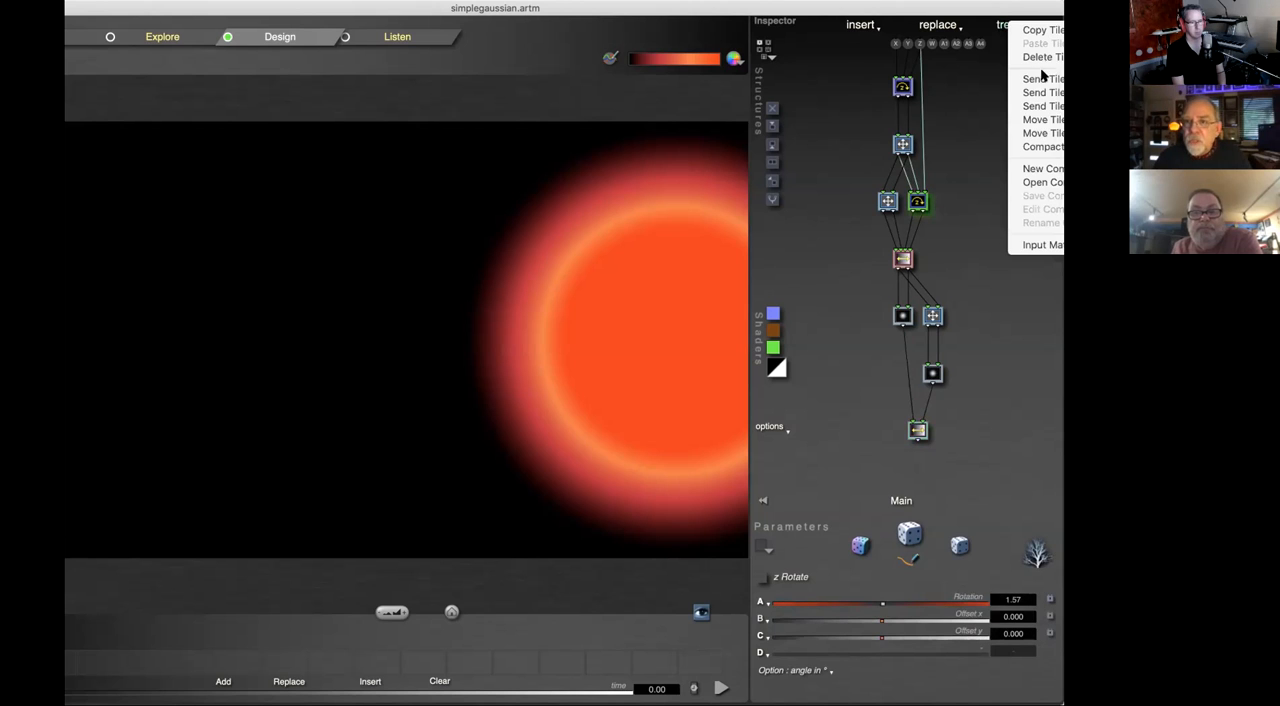
pyautogui.click(1040, 119)
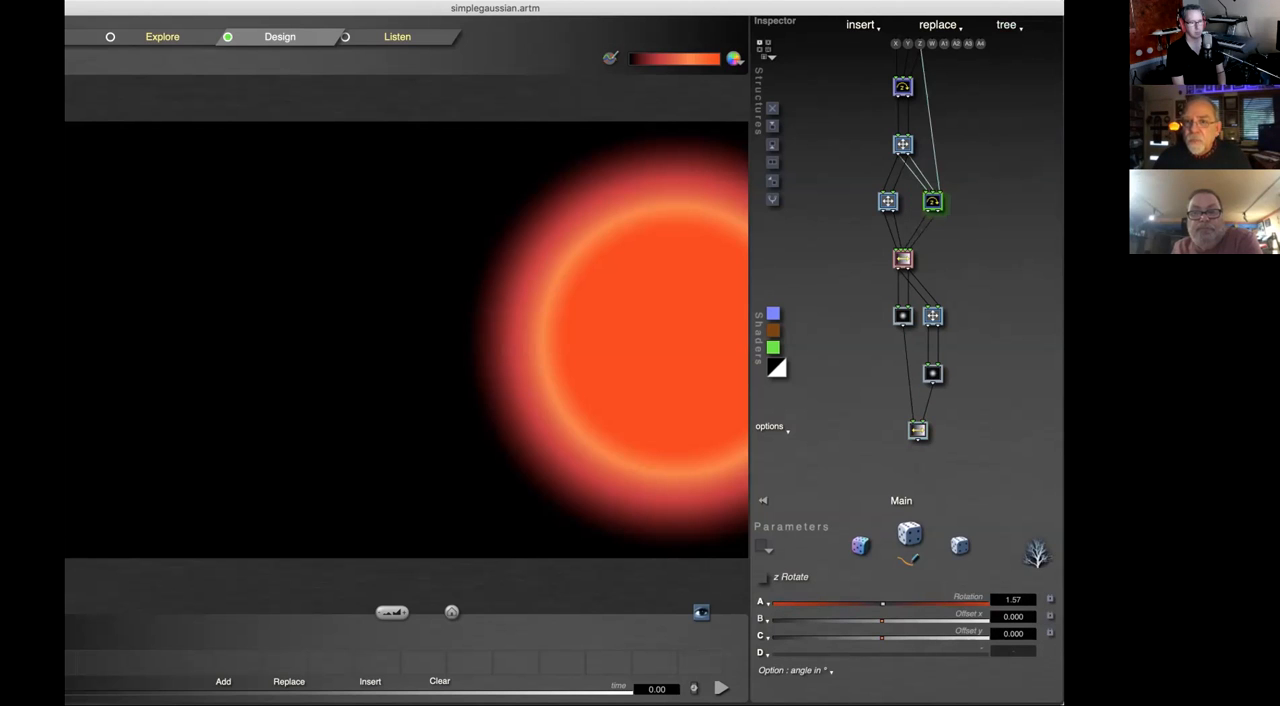
pyautogui.click(1016, 27)
pyautogui.click(1045, 121)
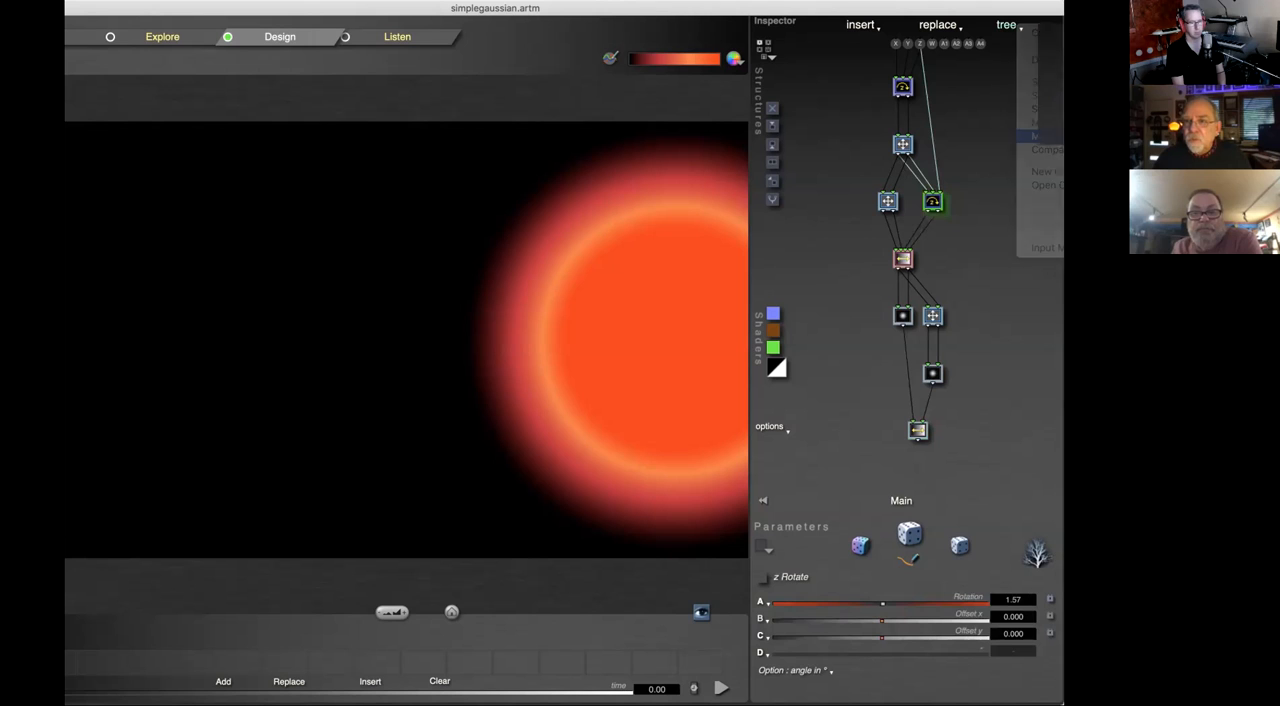
pyautogui.click(1011, 28)
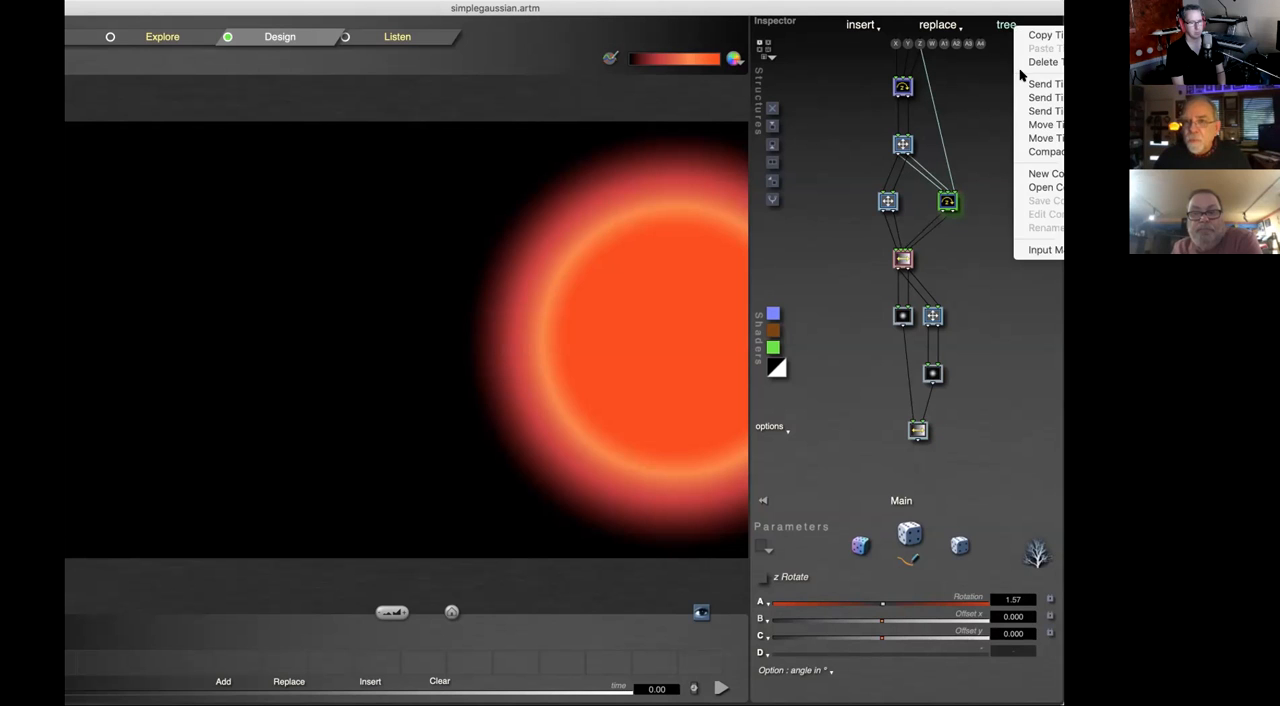
pyautogui.click(1040, 124)
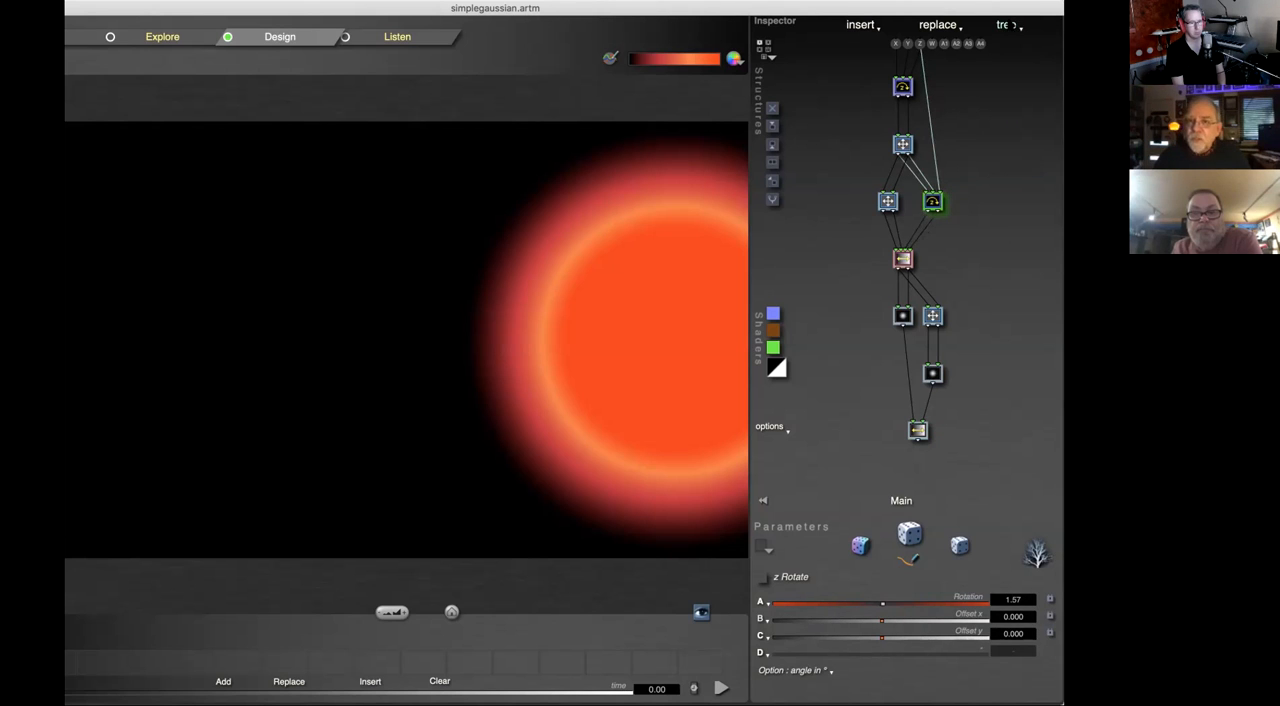
pyautogui.click(1012, 25)
pyautogui.click(1045, 118)
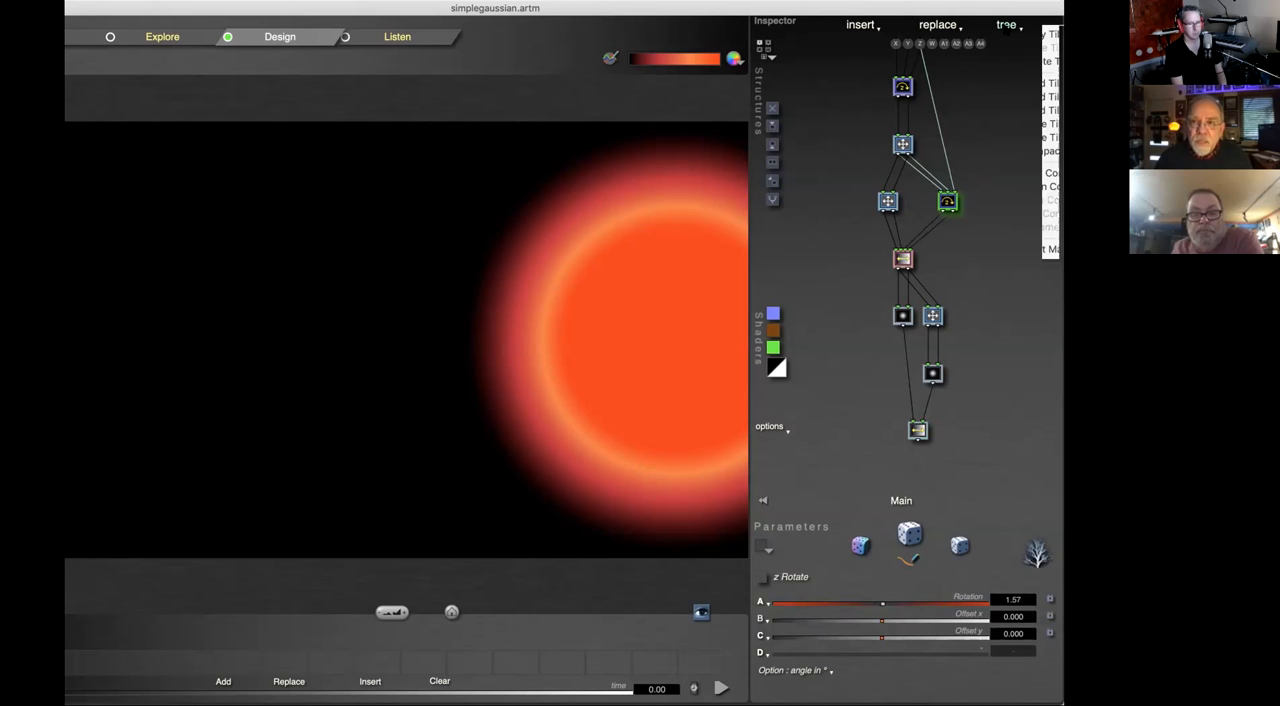
# Step: View the Compact option for the tile tree without applying it
pyautogui.click(1006, 25)
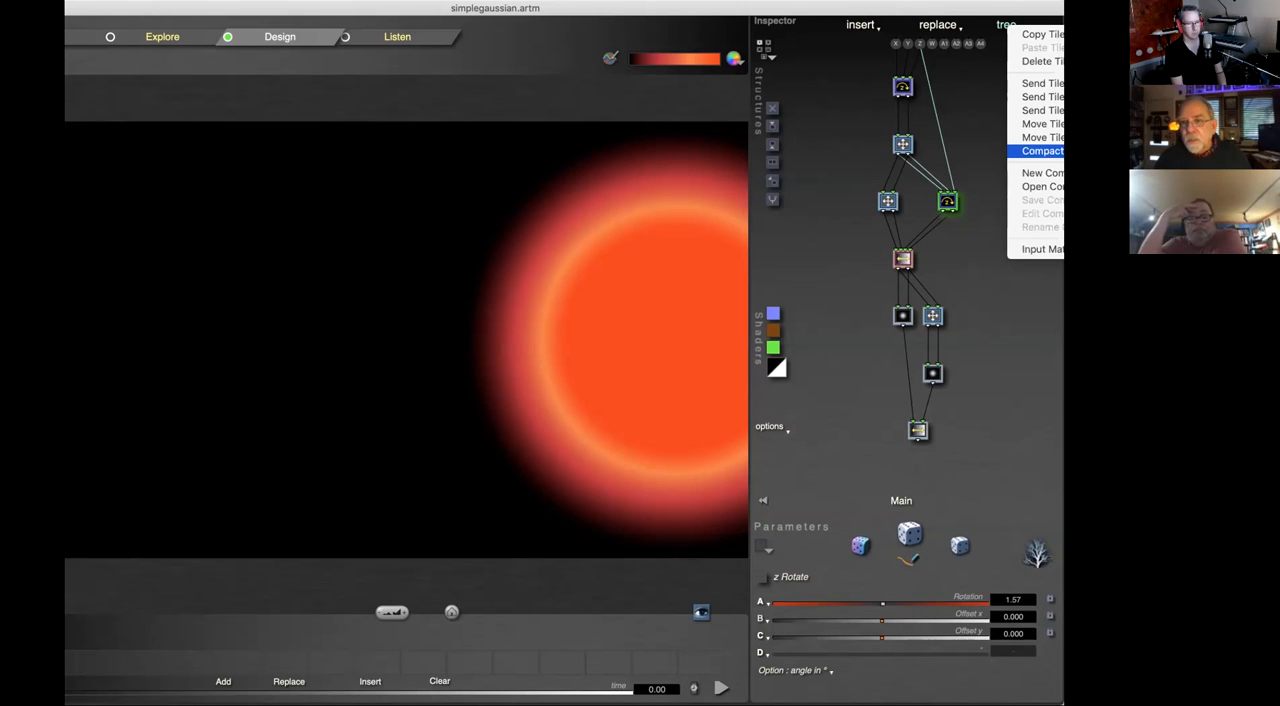
pyautogui.click(974, 310)
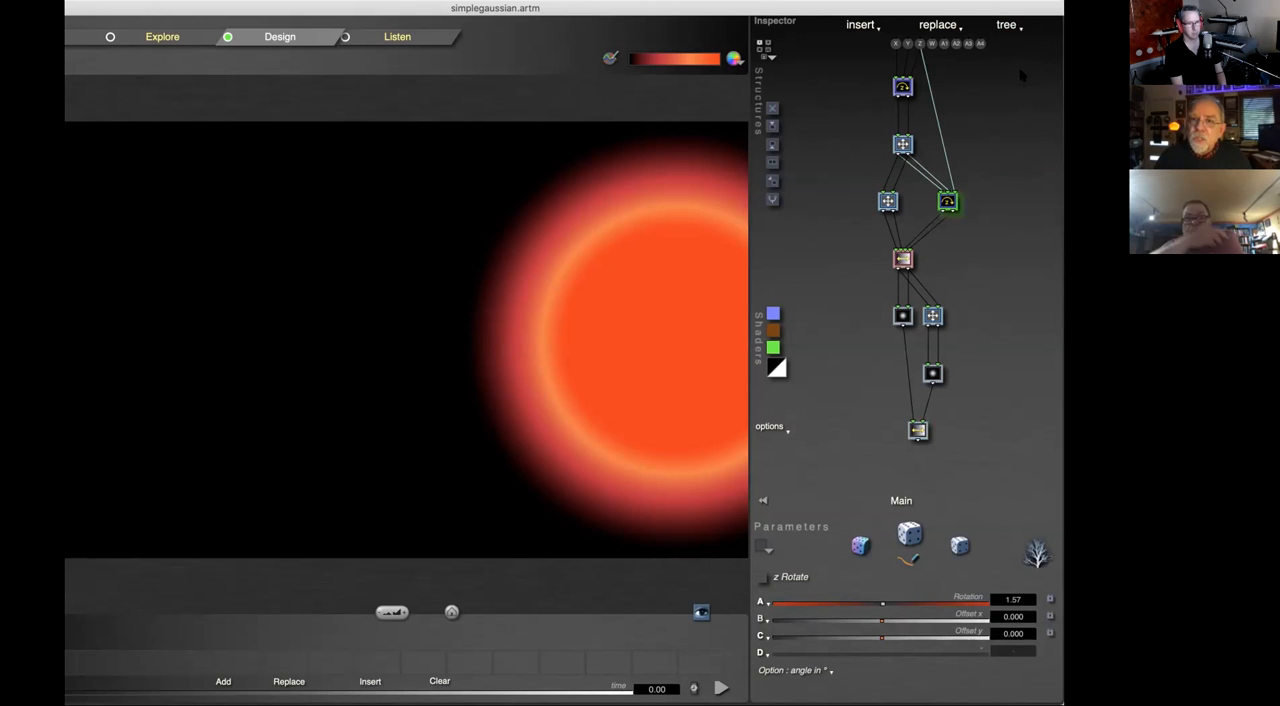
pyautogui.click(1008, 26)
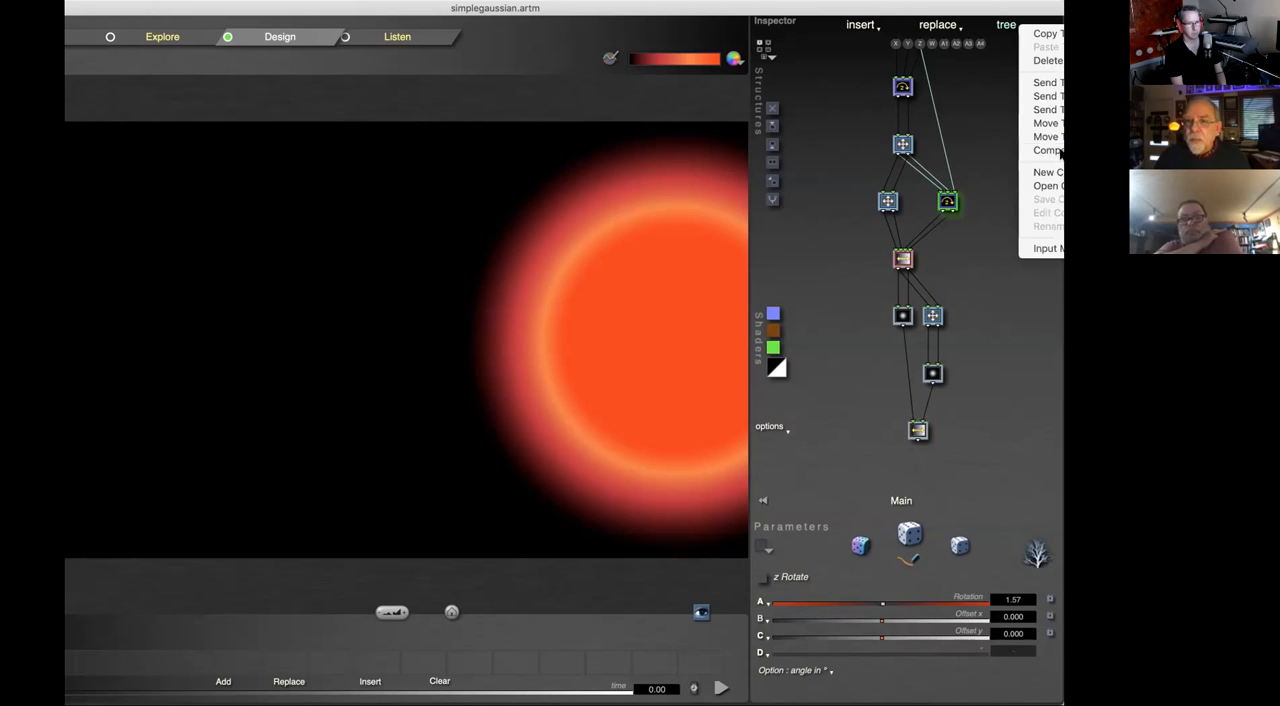
pyautogui.click(1025, 357)
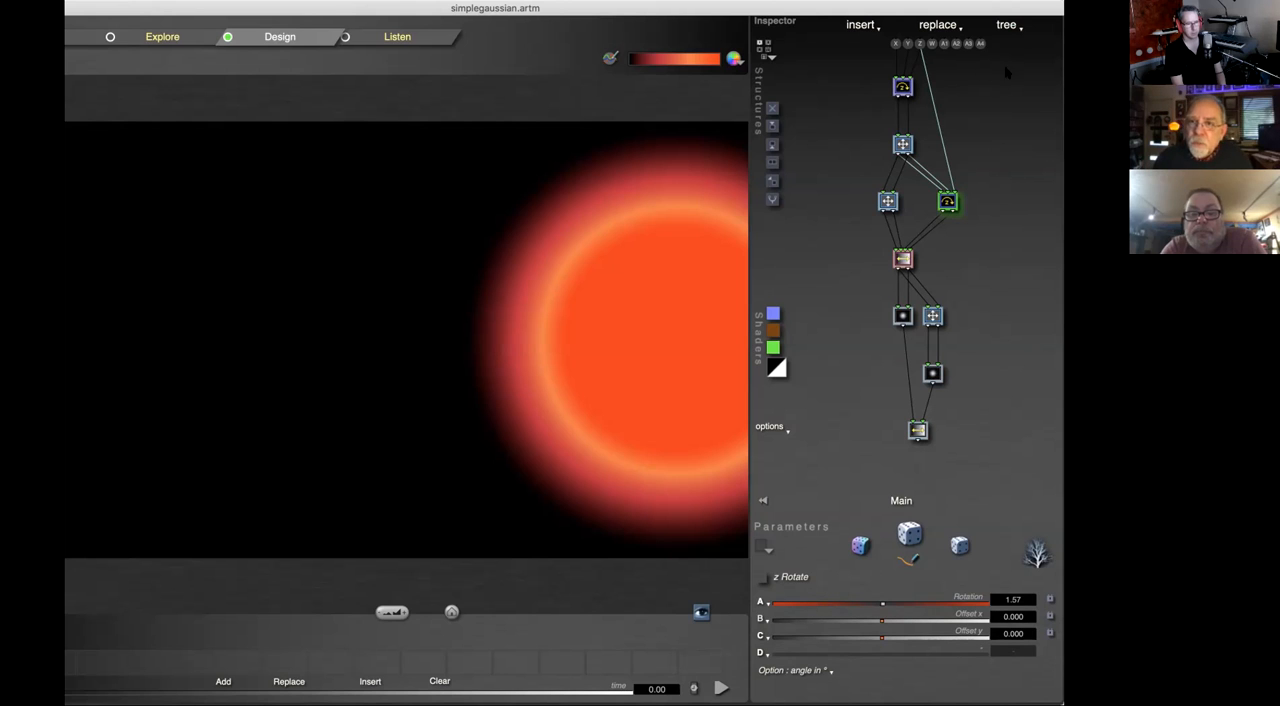
# Step: Turn the z Rotate tile into a new compiled tree, inspect its contents and return to the main tree
pyautogui.click(1008, 25)
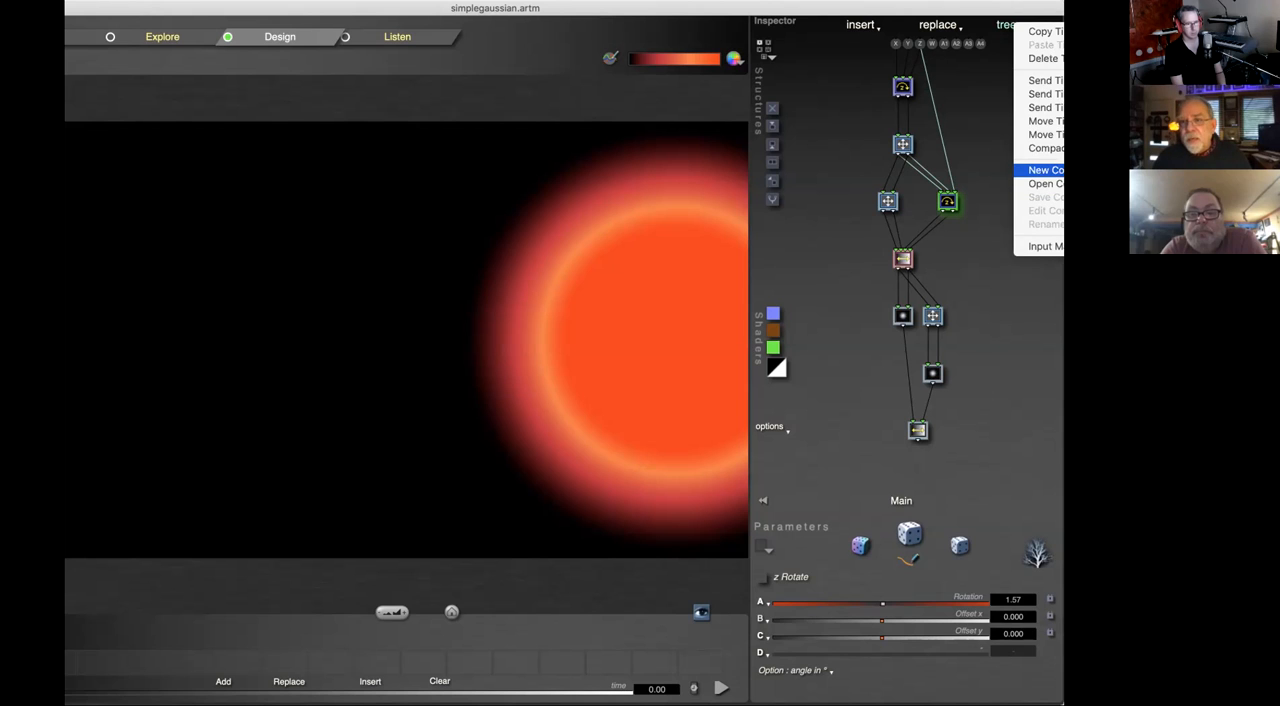
pyautogui.click(1040, 170)
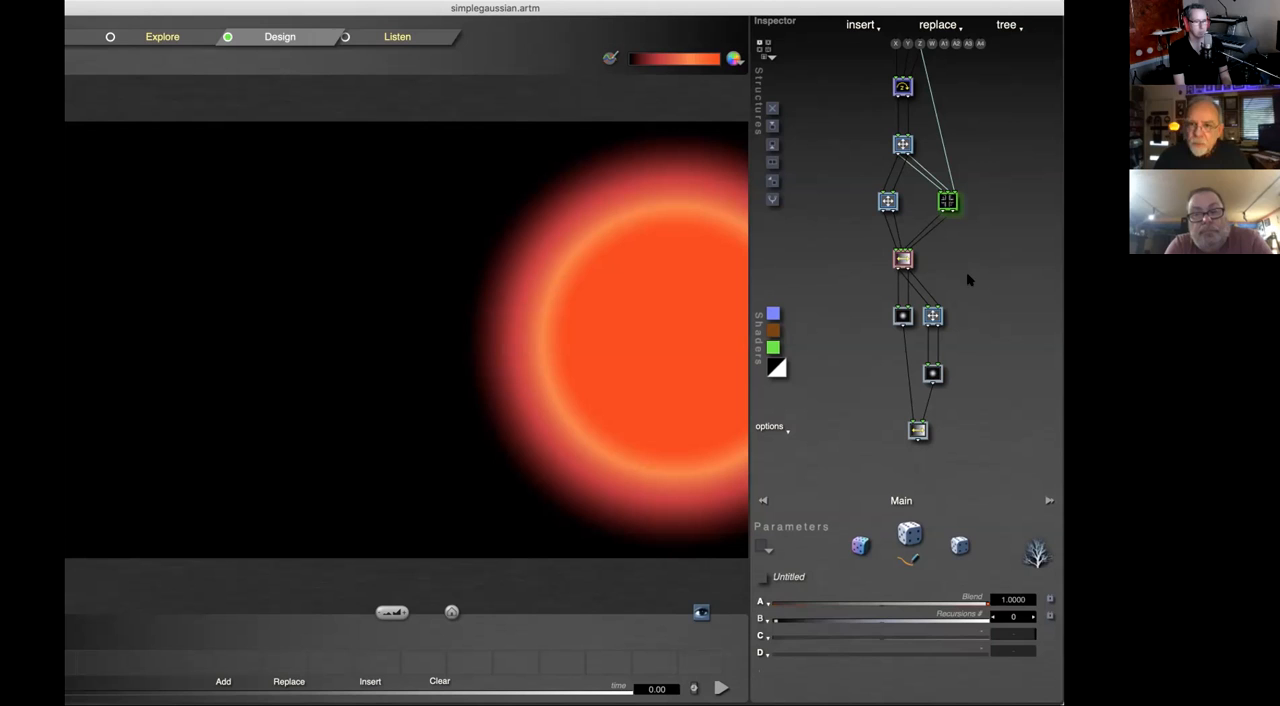
pyautogui.press('Return')
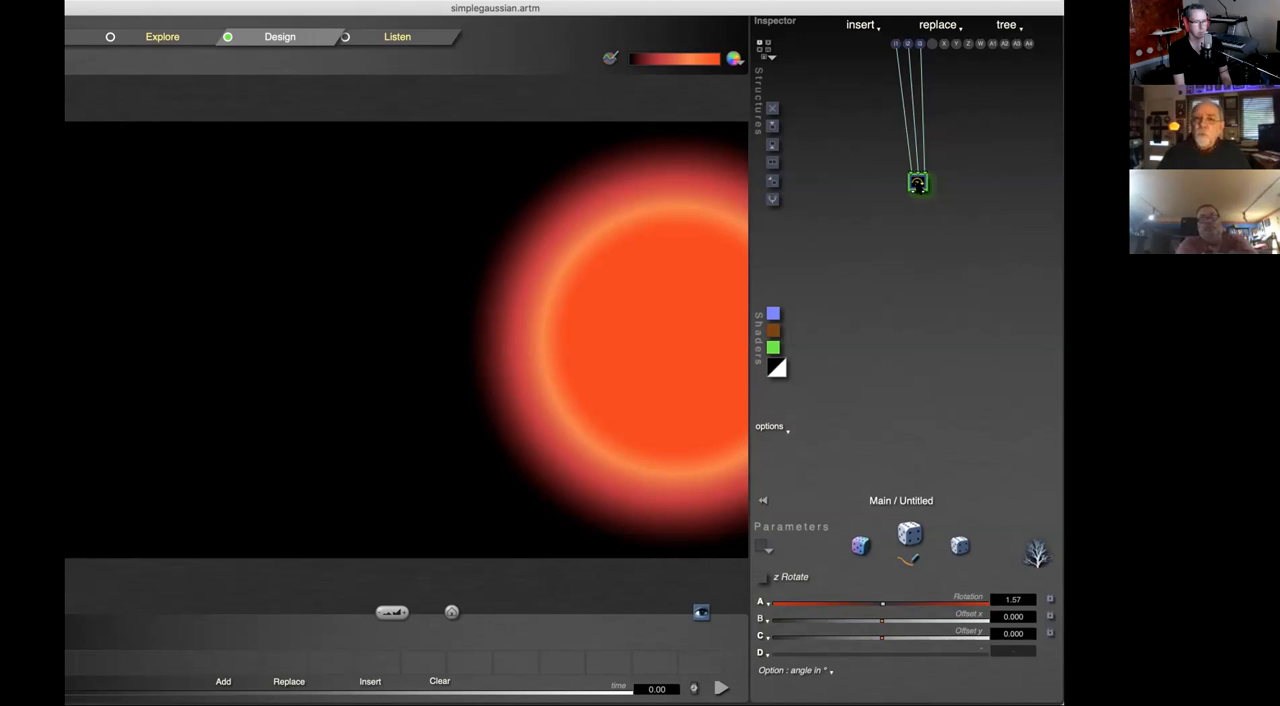
pyautogui.doubleClick(982, 292)
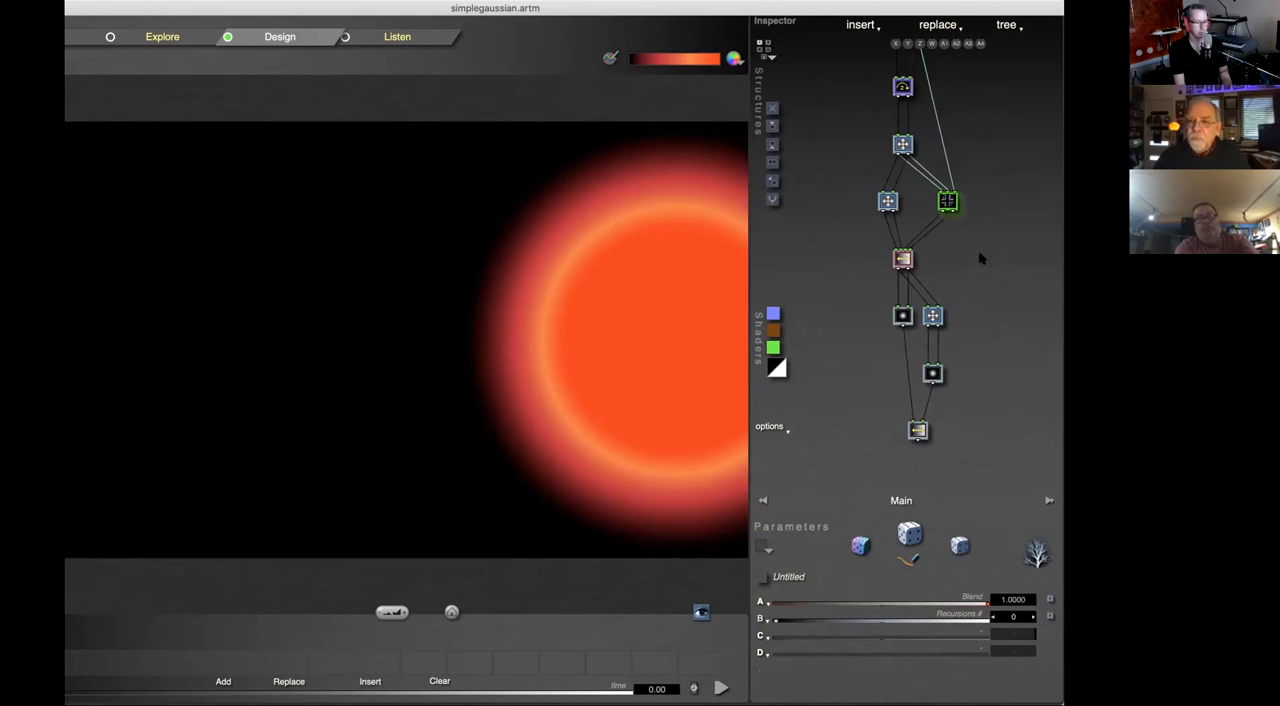
pyautogui.doubleClick(950, 206)
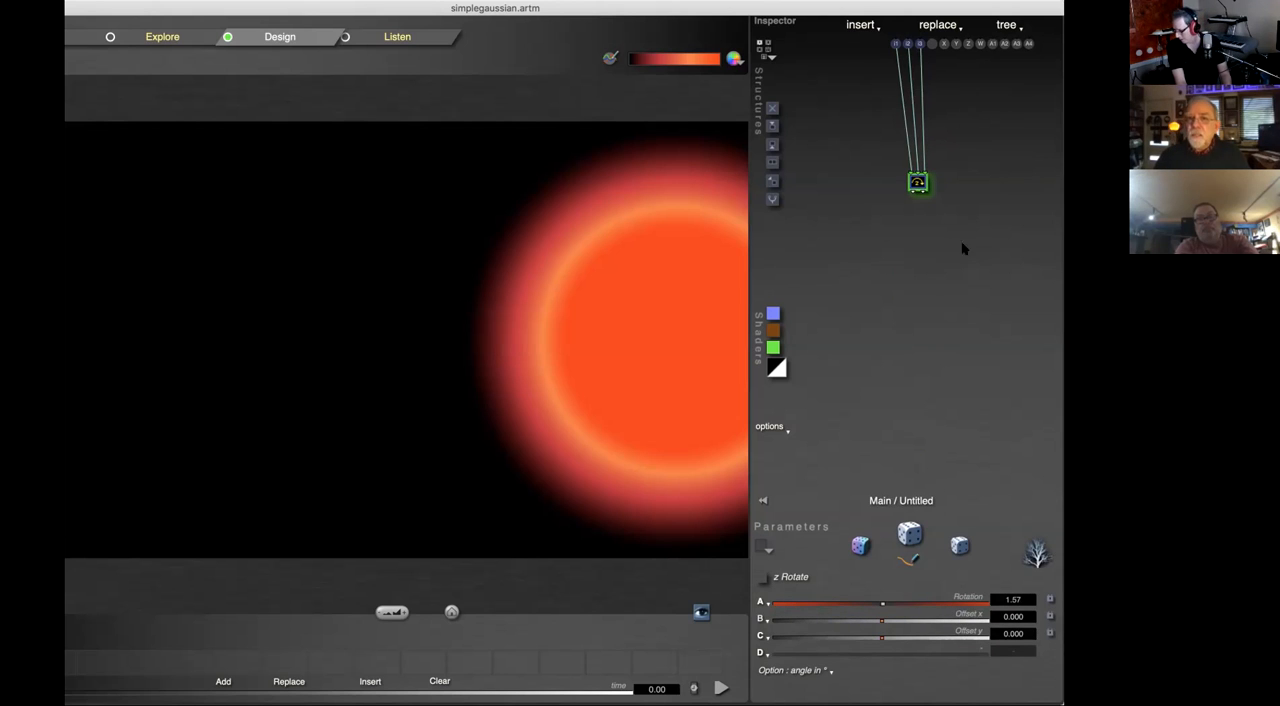
pyautogui.doubleClick(954, 301)
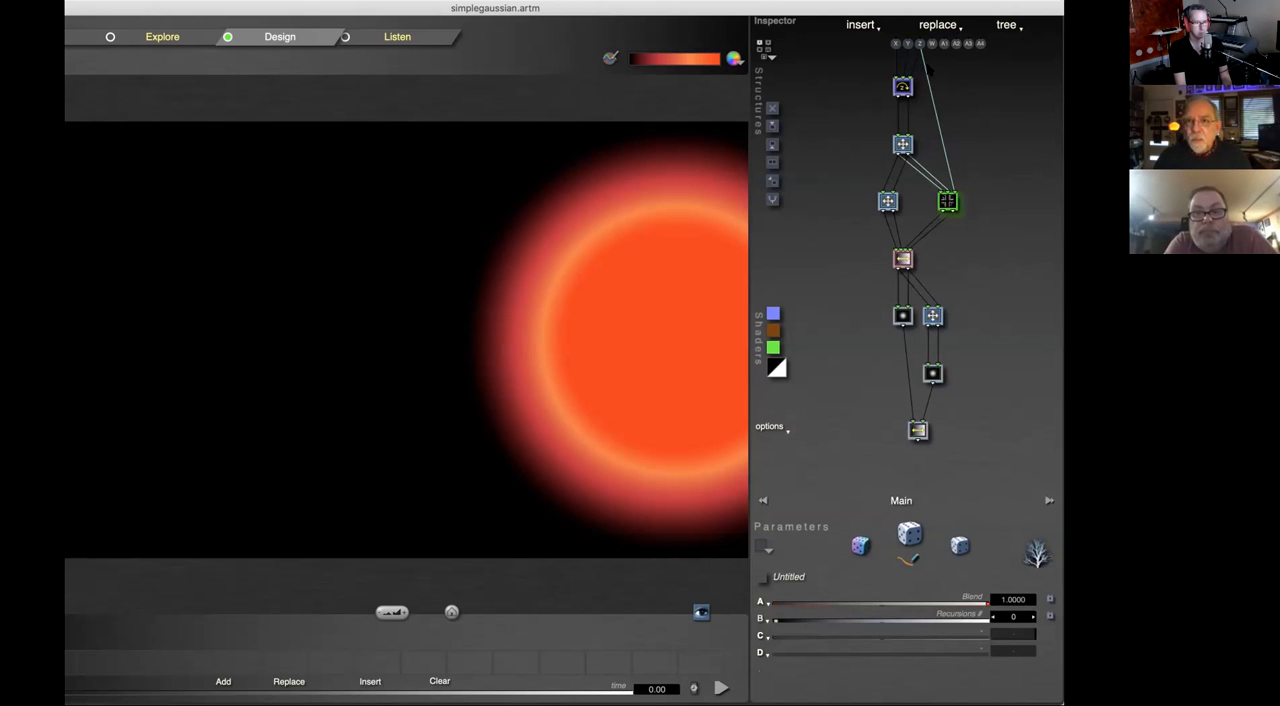
# Step: View the save, edit and rename options for the compiled tree, leaving its tile as it is
pyautogui.click(1007, 28)
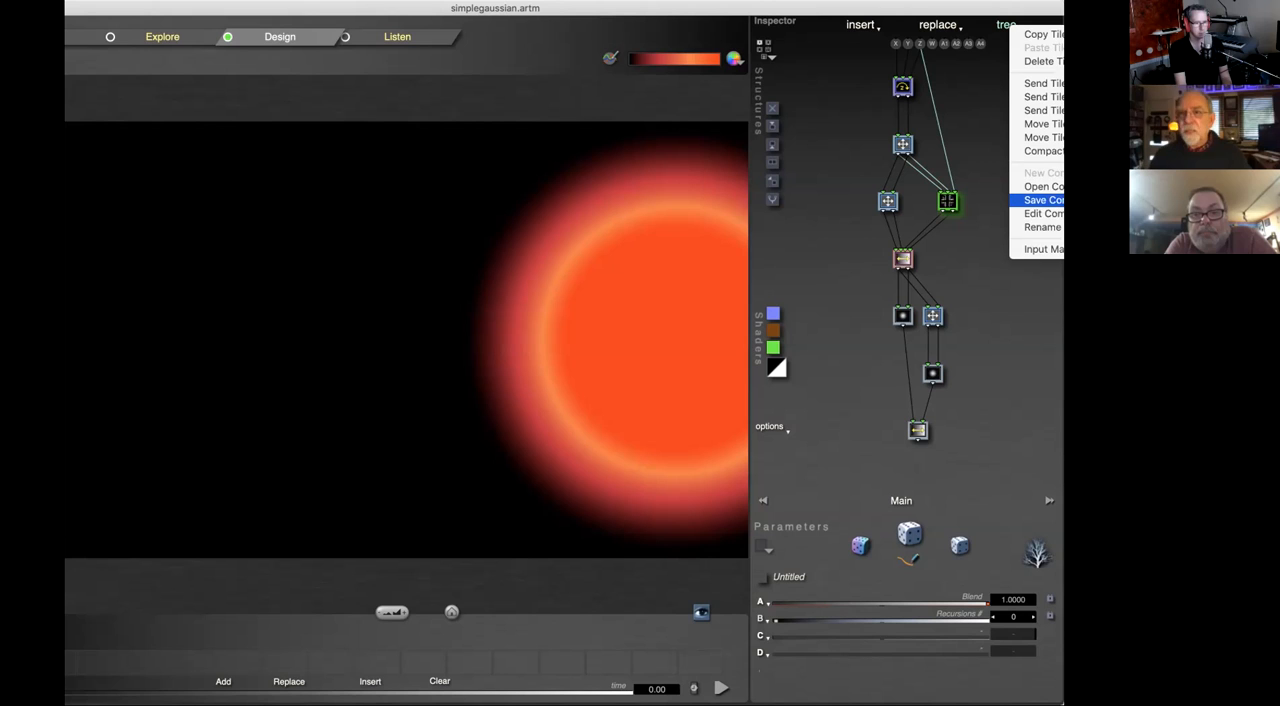
pyautogui.click(1001, 346)
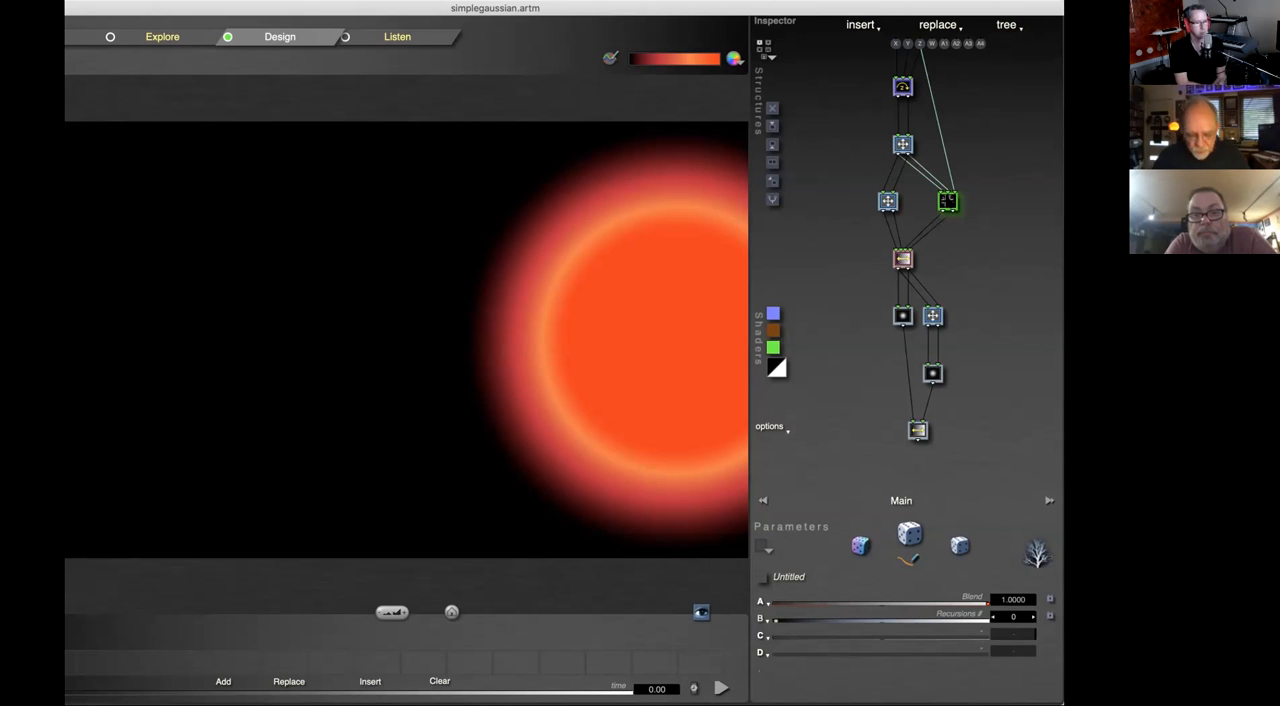
pyautogui.click(947, 202)
pyautogui.click(976, 146)
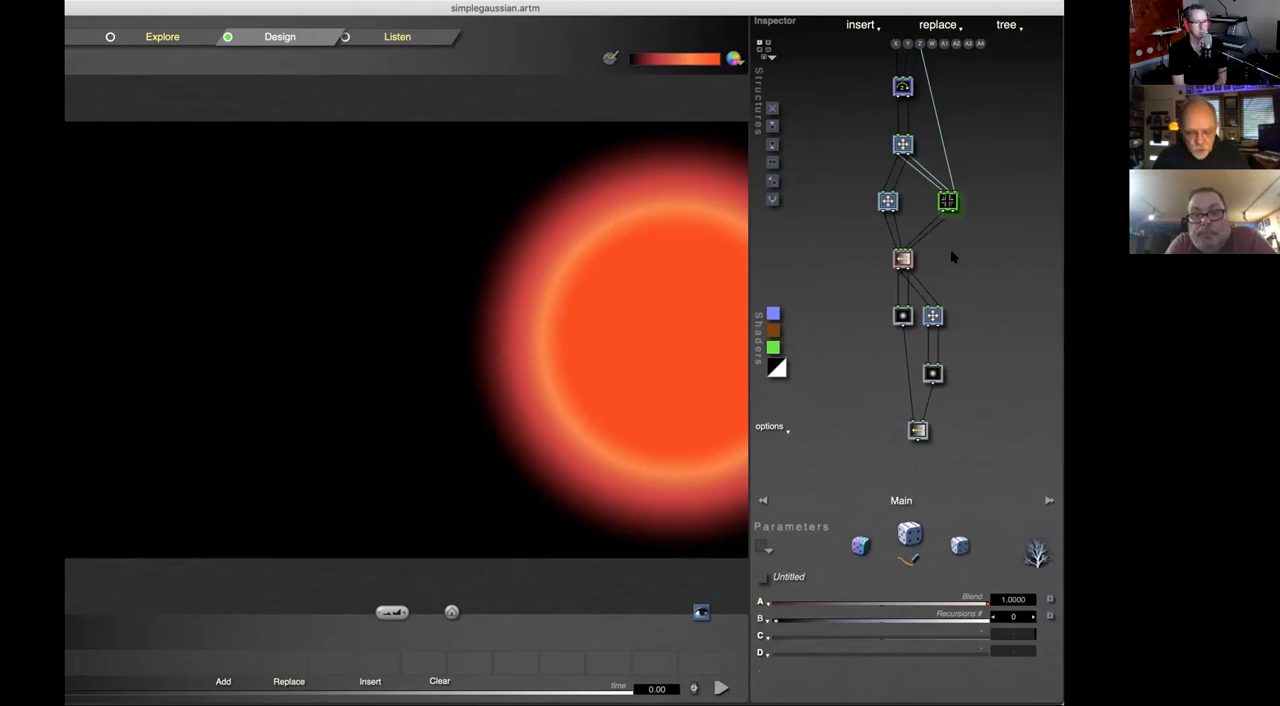
# Step: Add three Rotate tiles below the z Rotate tile inside the compiled tree and return to the main tree
pyautogui.press('e')
pyautogui.press('Down')
pyautogui.press('Down')
pyautogui.press('Down')
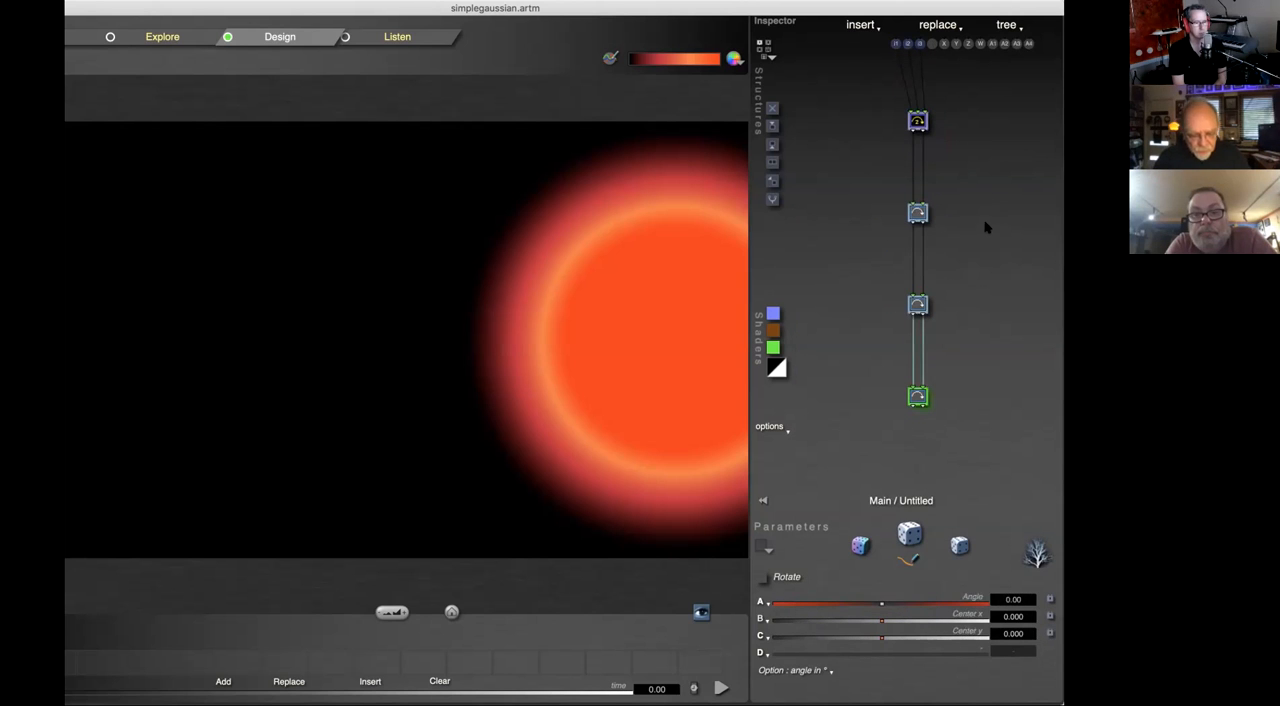
pyautogui.press('e')
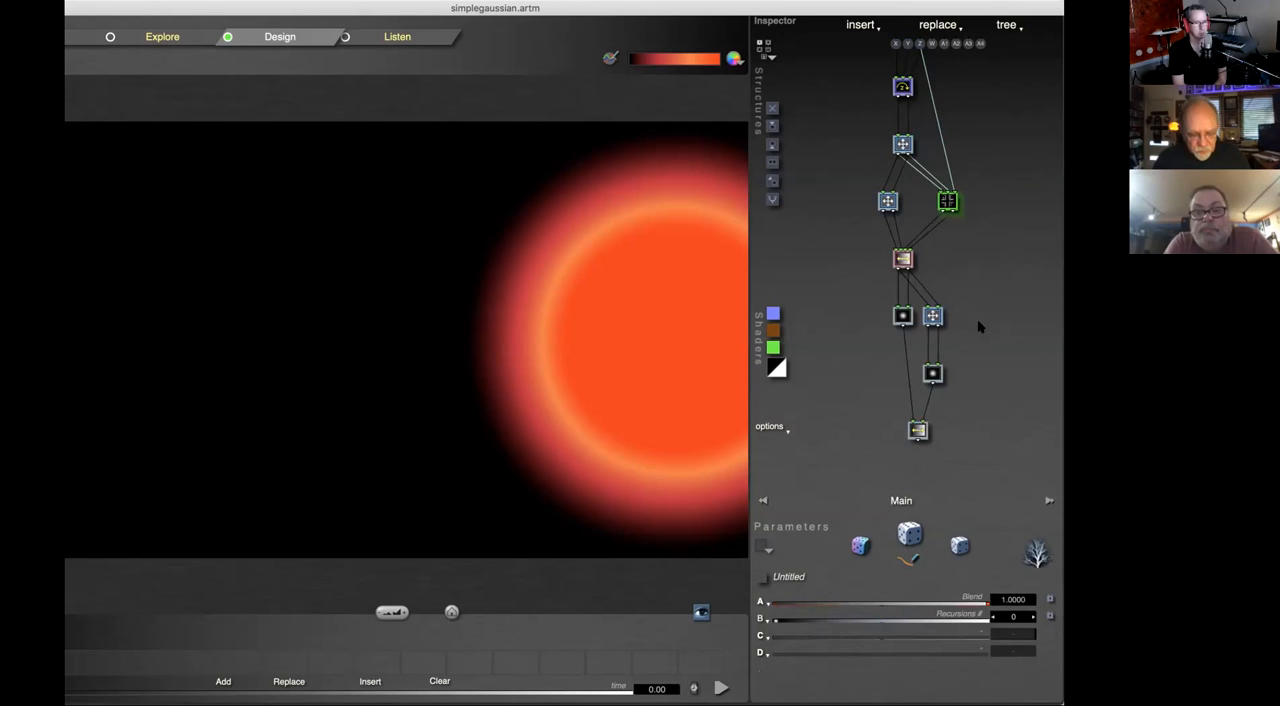
pyautogui.press('e')
pyautogui.press('e')
pyautogui.press('e')
pyautogui.press('e')
pyautogui.press('e')
pyautogui.press('e')
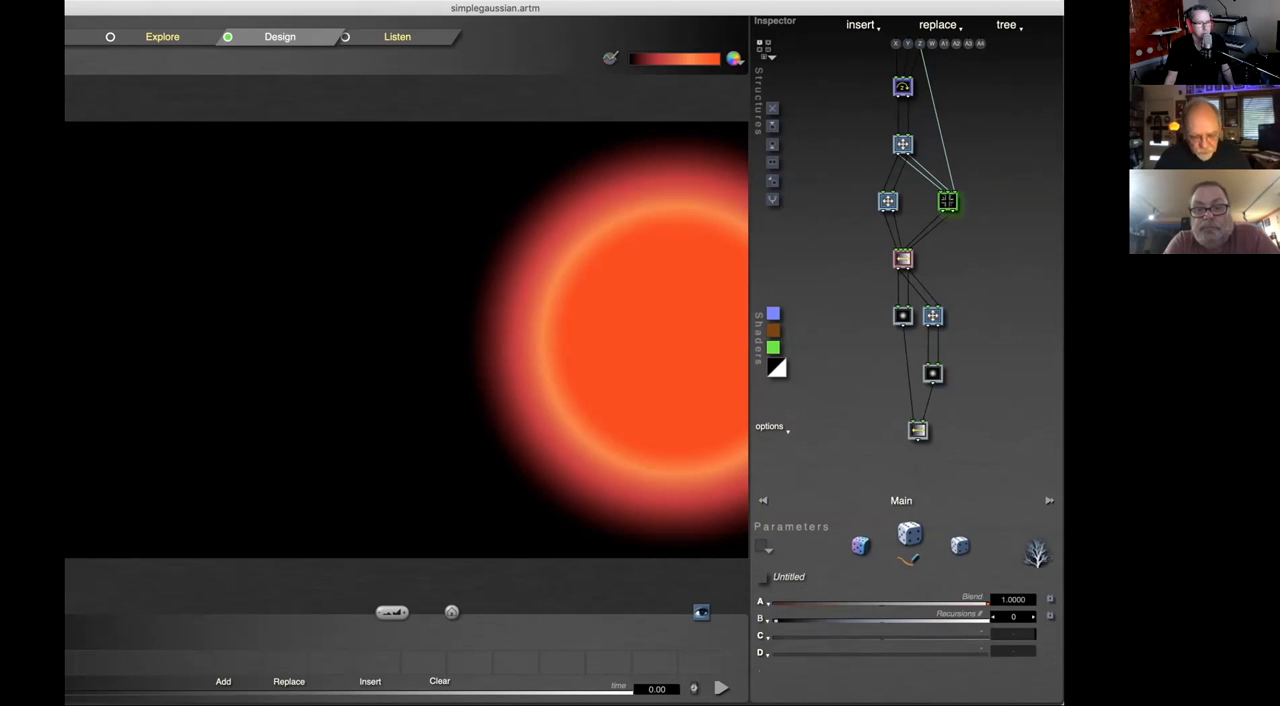
# Step: Replace the z Rotate tile at the top of the main tree with a copy of the compiled tree and inspect its contents
pyautogui.click(902, 87)
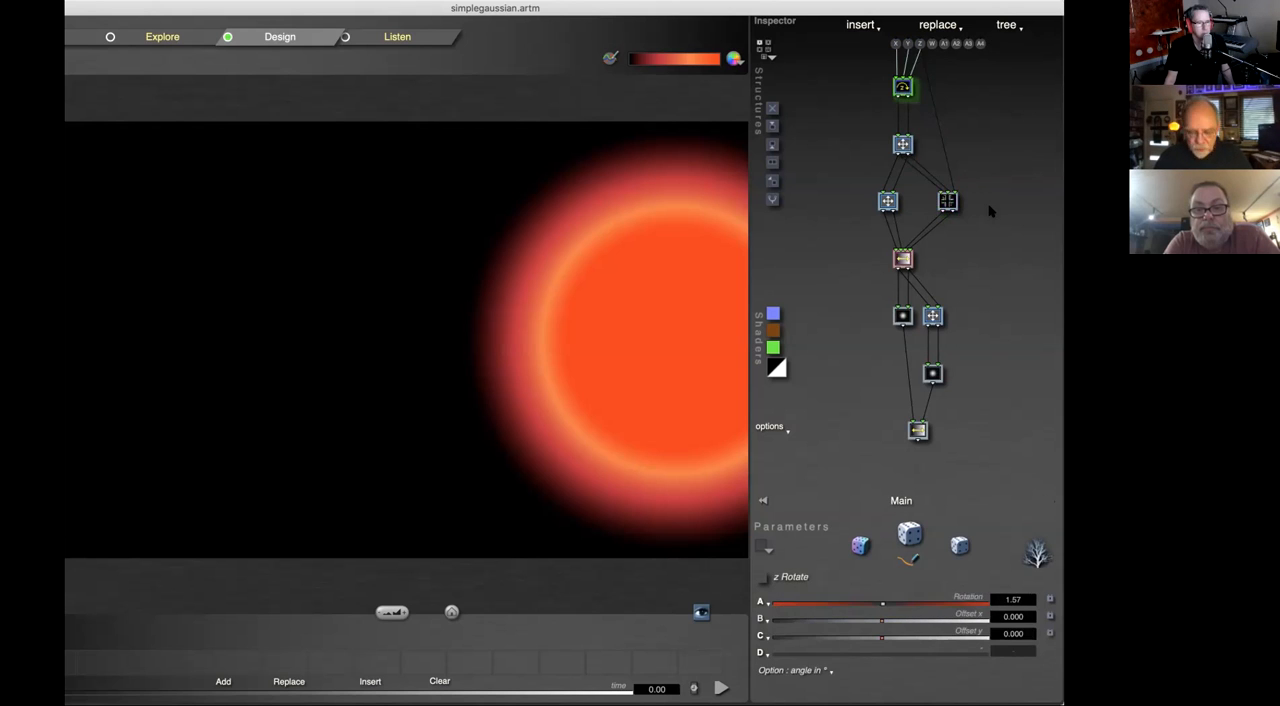
pyautogui.press('e')
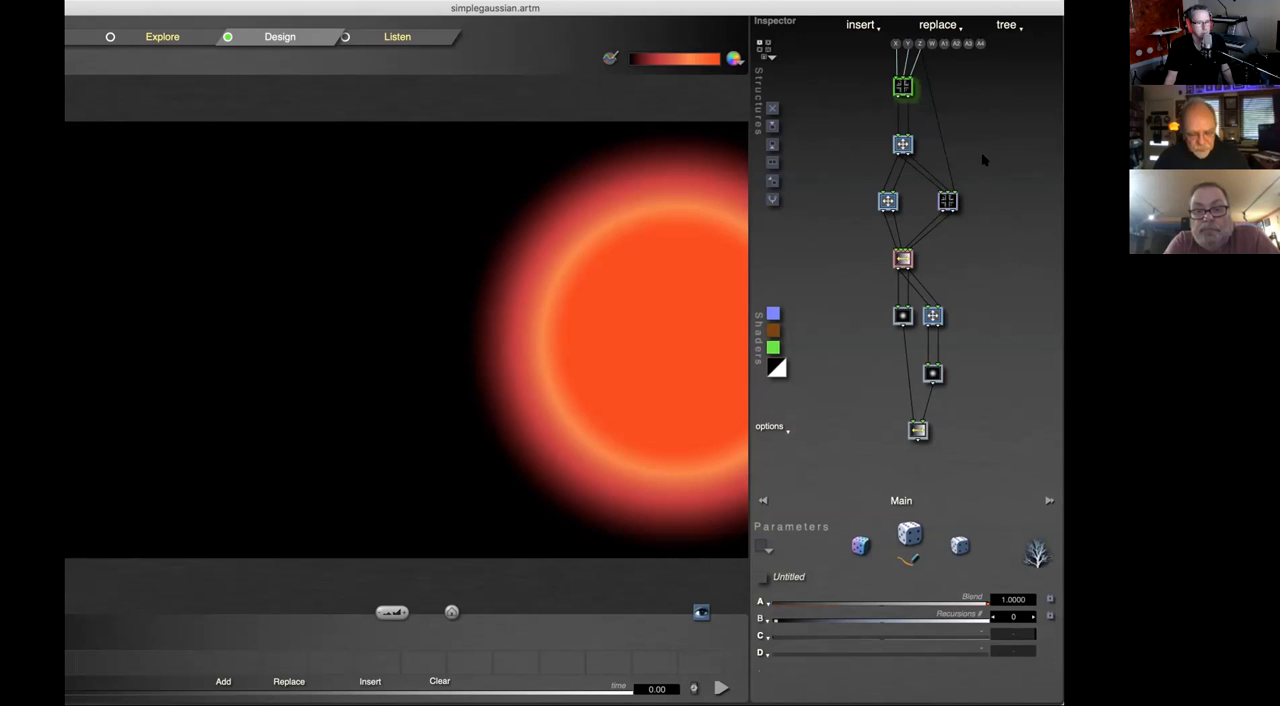
pyautogui.press('Tab')
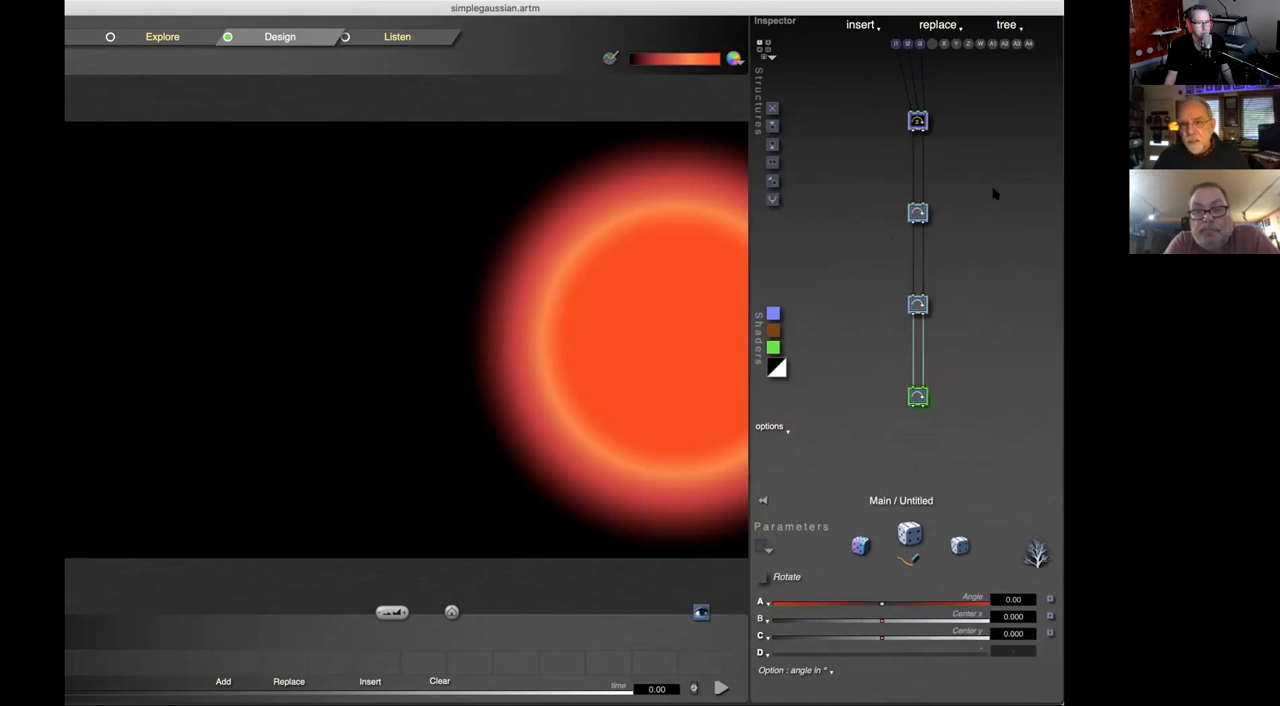
pyautogui.press('Tab')
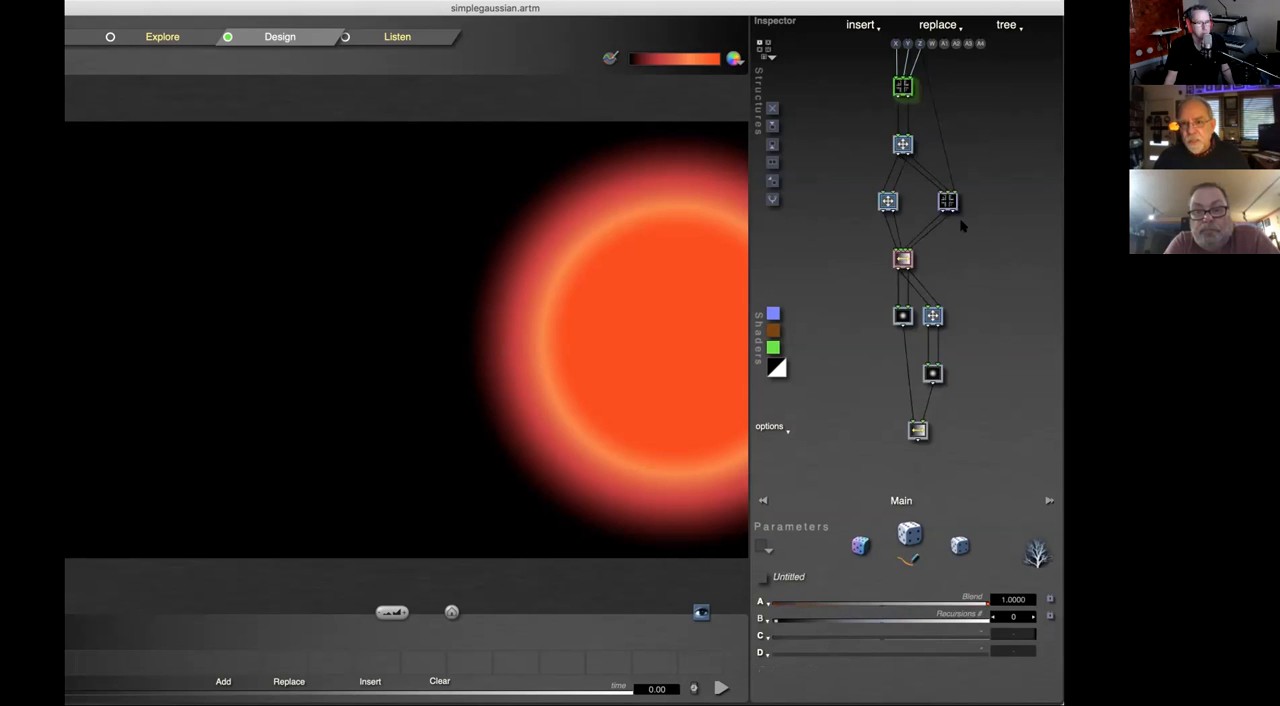
# Step: Inside the lower compiled tree, replace the first Rotate tile with Orthogonal Mirror Tiles and the second with Hexagonal Sin, and return to the main tree
pyautogui.press('Tab')
pyautogui.press('Tab')
pyautogui.press('Tab')
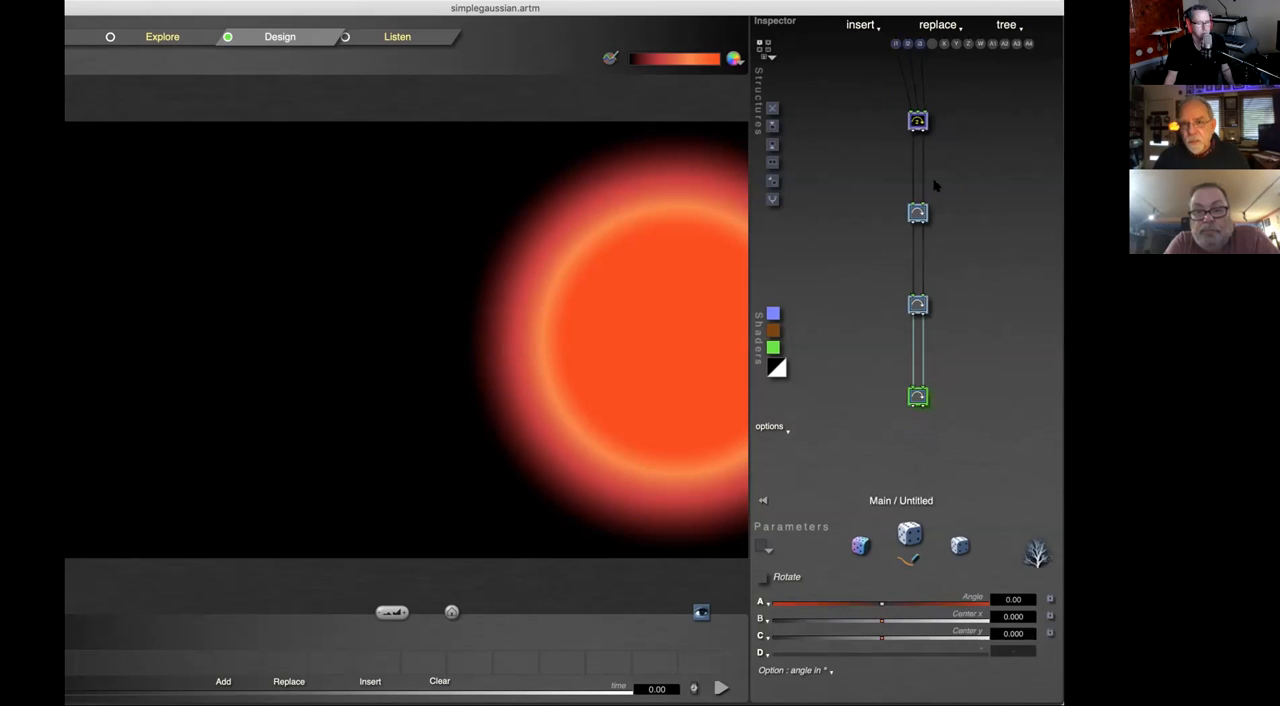
pyautogui.click(917, 214)
pyautogui.click(917, 214)
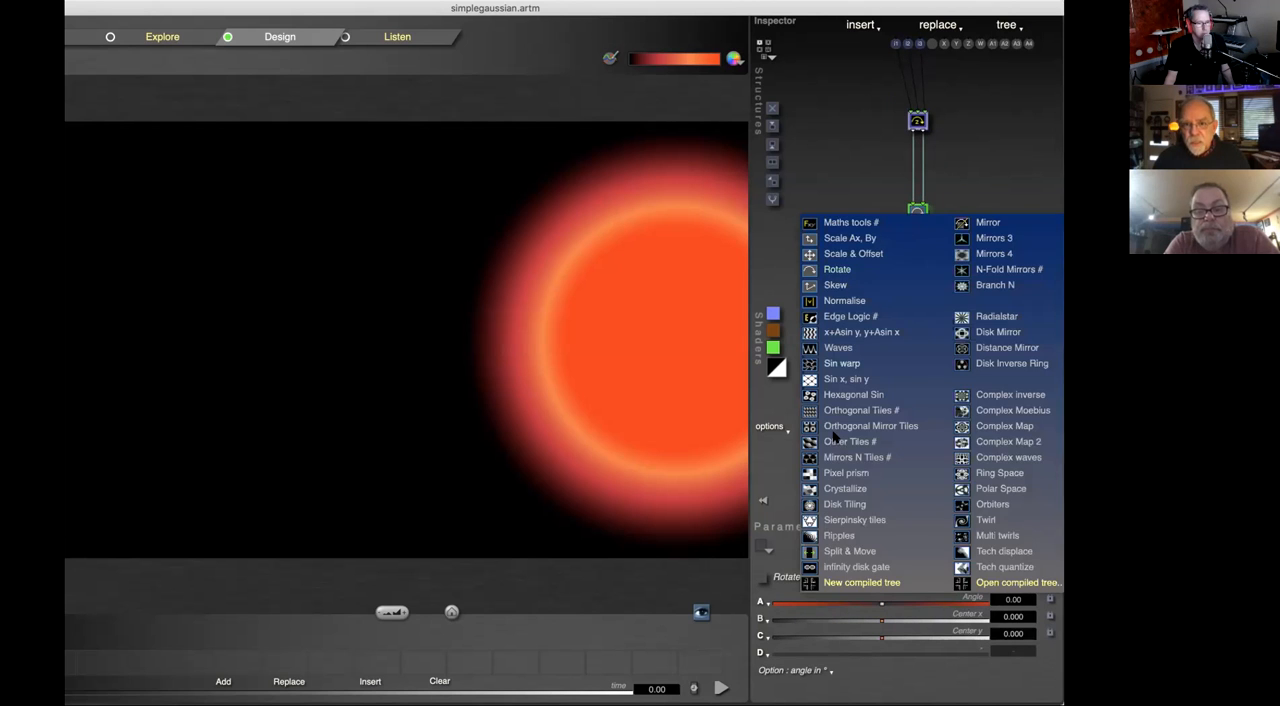
pyautogui.press('Escape')
pyautogui.click(918, 303)
pyautogui.click(918, 303)
pyautogui.click(883, 486)
pyautogui.press('Tab')
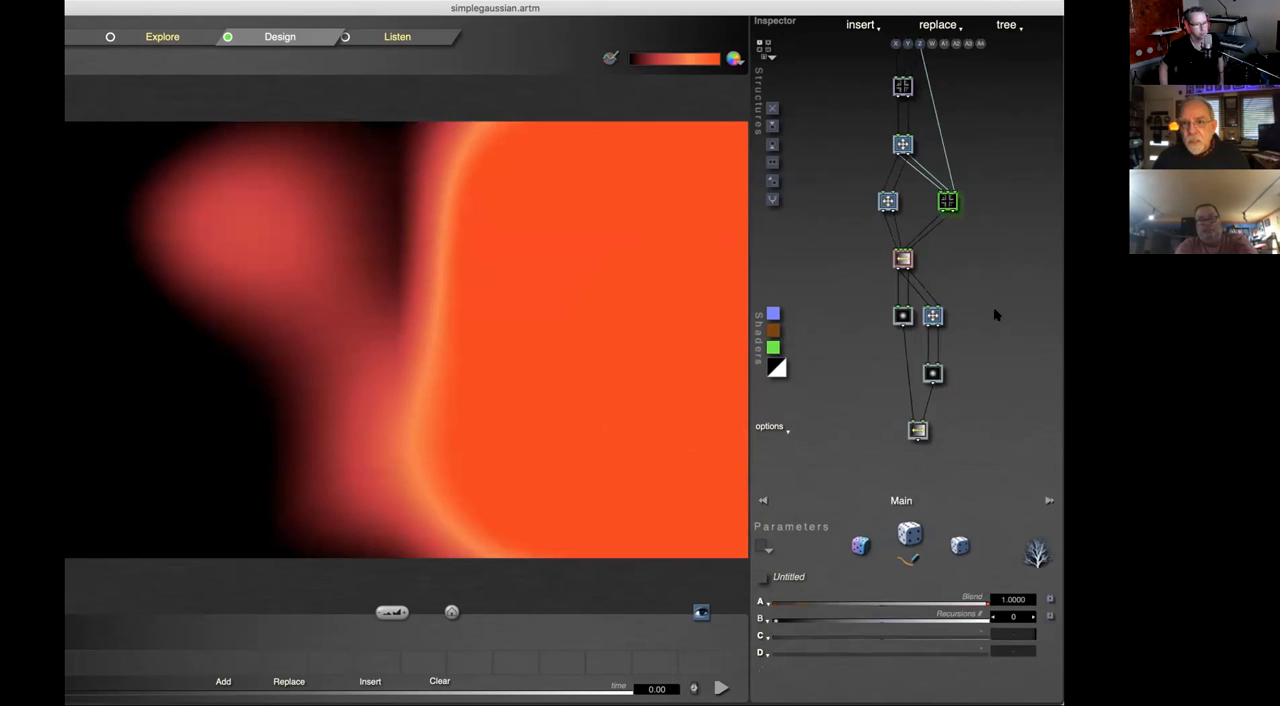
# Step: Compare the contents of the top compiled tree with those of the lower one and return to the main tree
pyautogui.click(903, 87)
pyautogui.press('Tab')
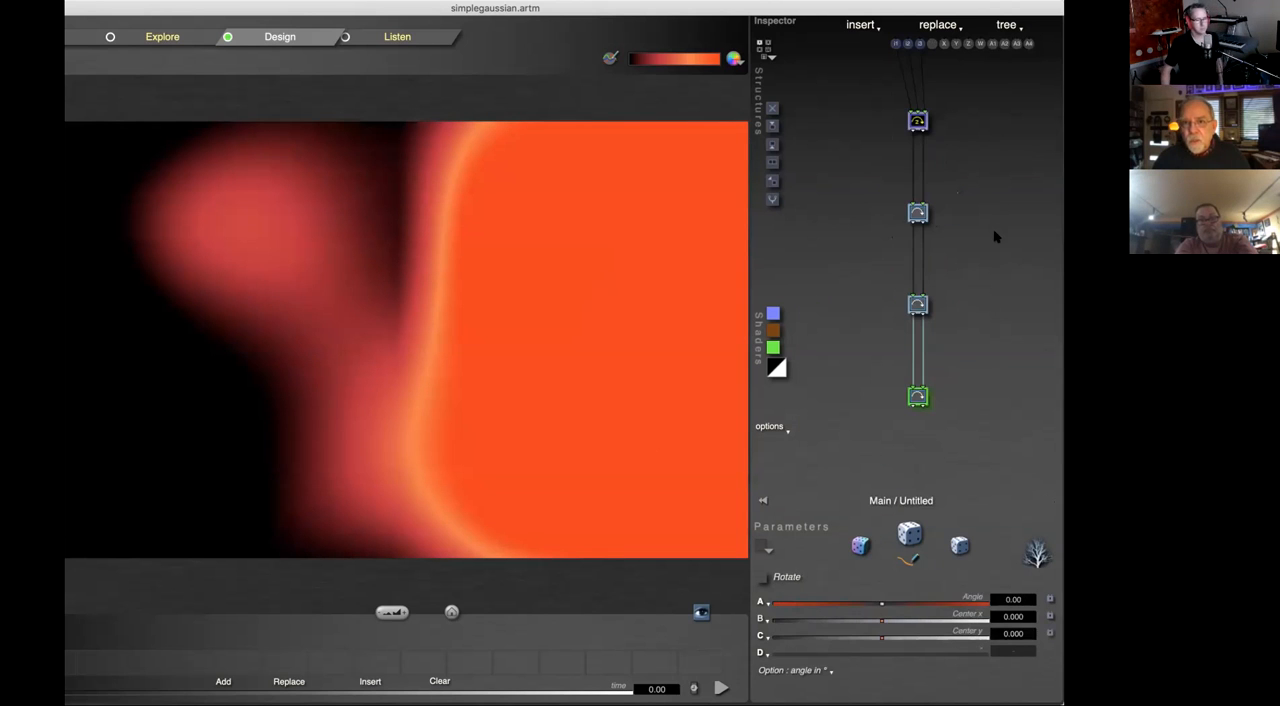
pyautogui.press('Tab')
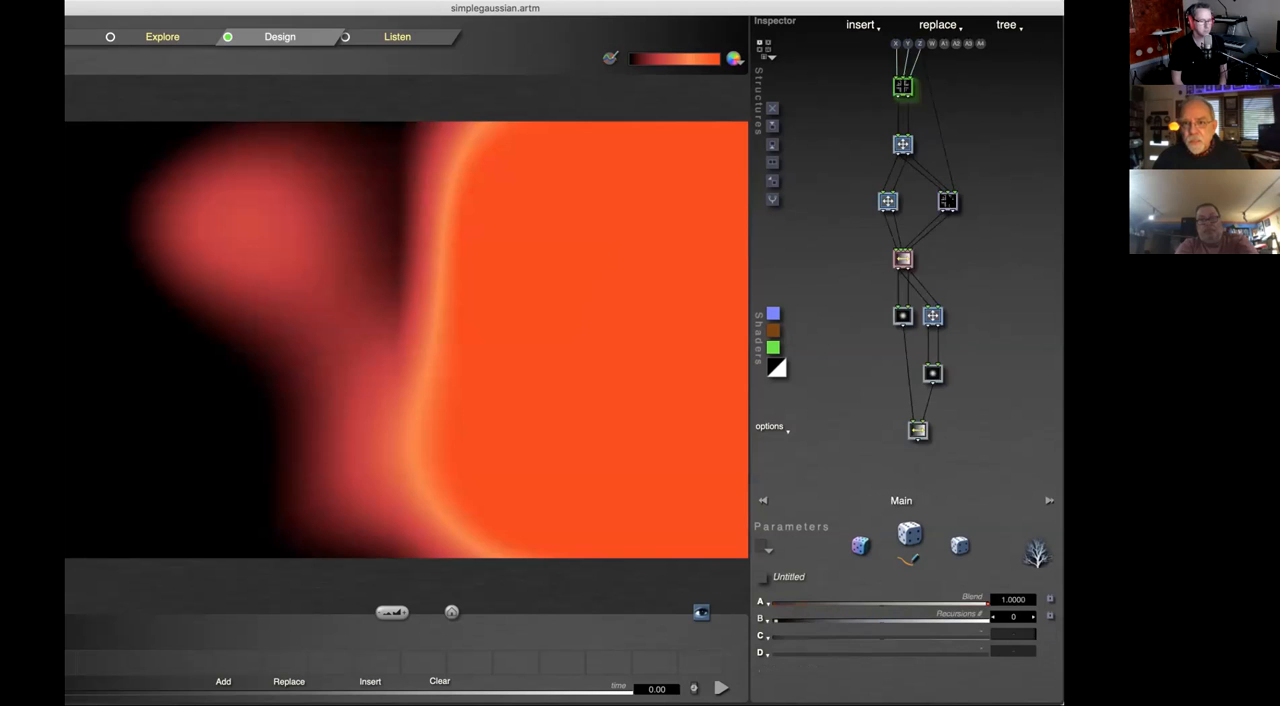
pyautogui.click(903, 143)
pyautogui.press('Tab')
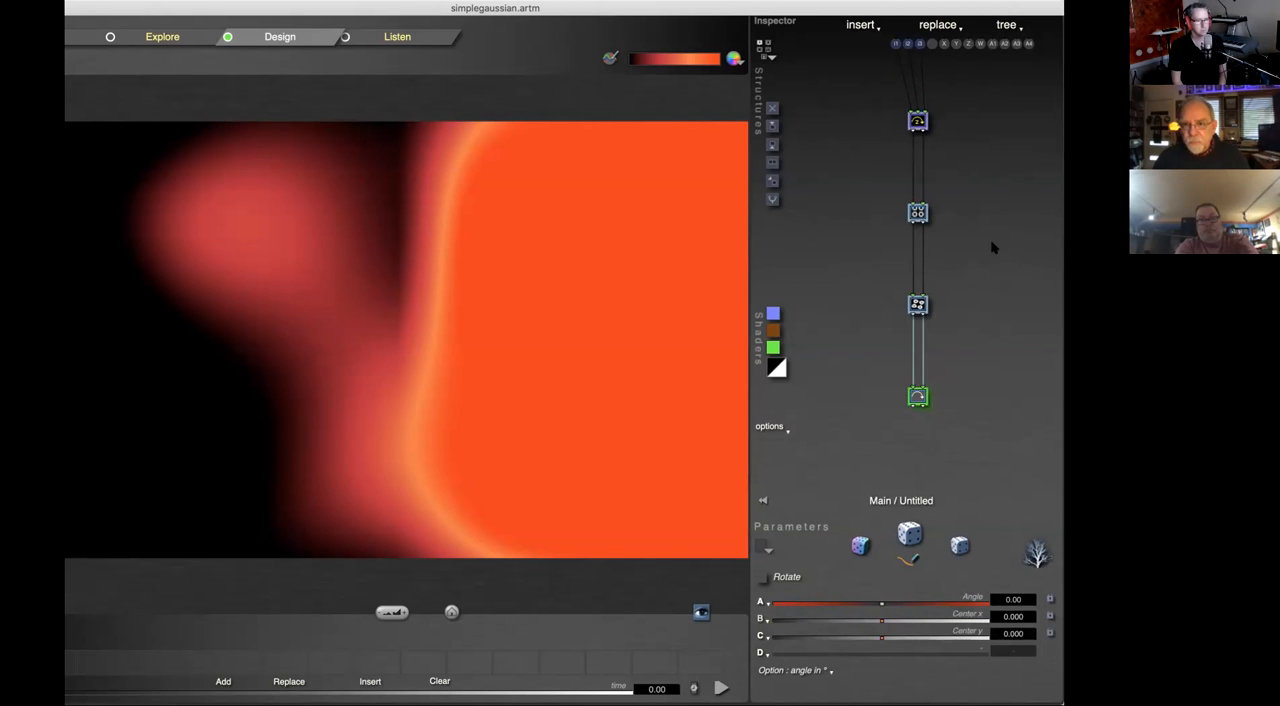
pyautogui.press('Tab')
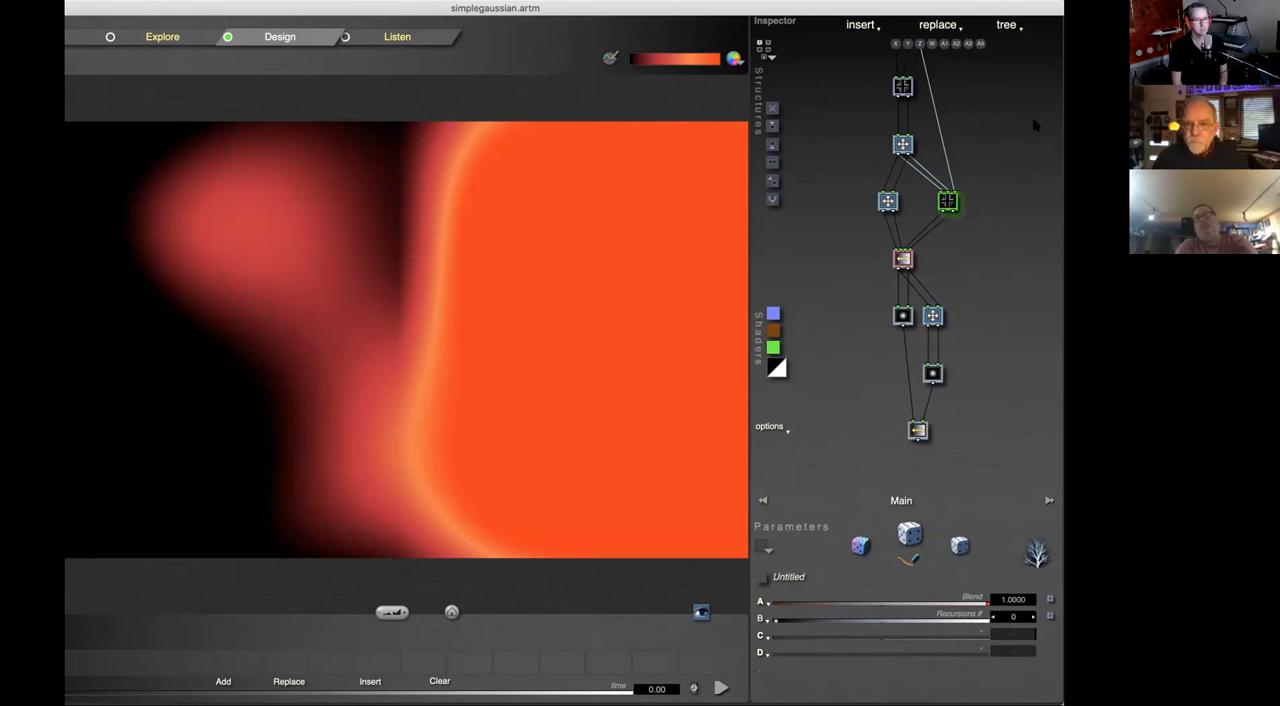
# Step: View the Input Matrix settings for the tree's Z, W and A1 to A4 inputs and close them
pyautogui.click(998, 22)
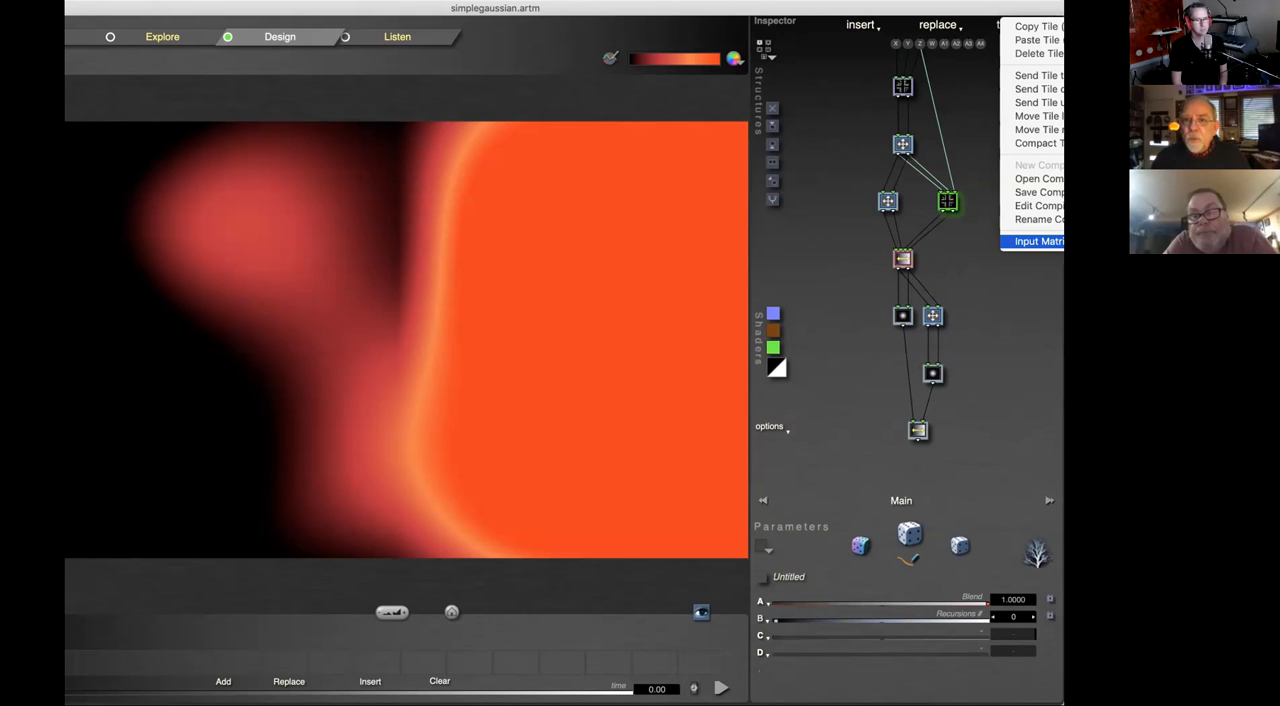
pyautogui.click(1038, 241)
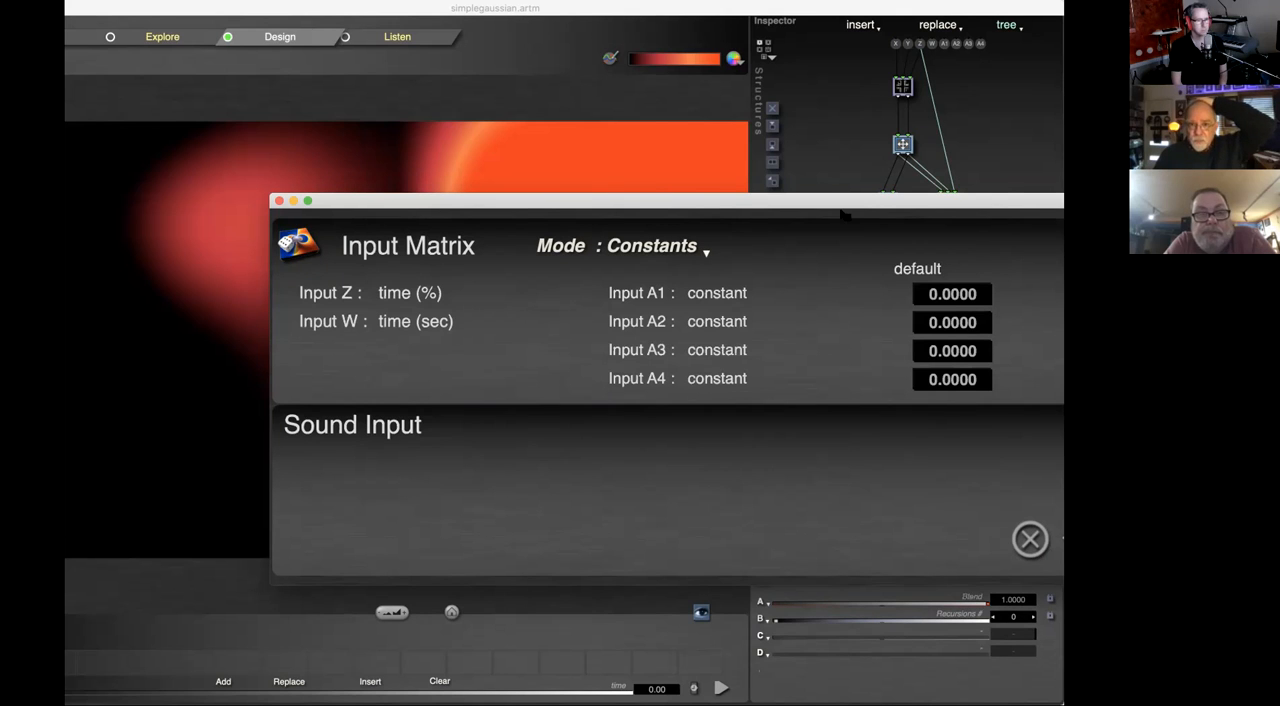
pyautogui.click(1030, 539)
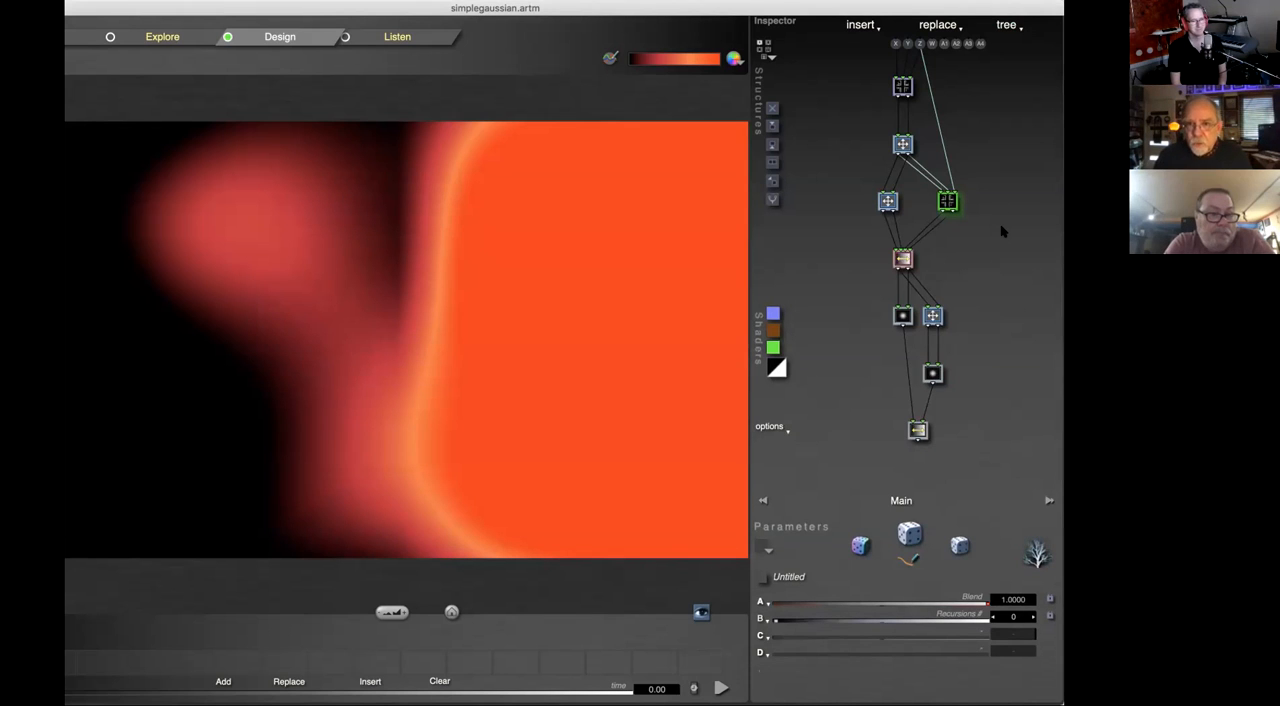
# Step: Rename the lower compiled tree as Great Tree and shift the program window slightly sideways
pyautogui.click(1012, 27)
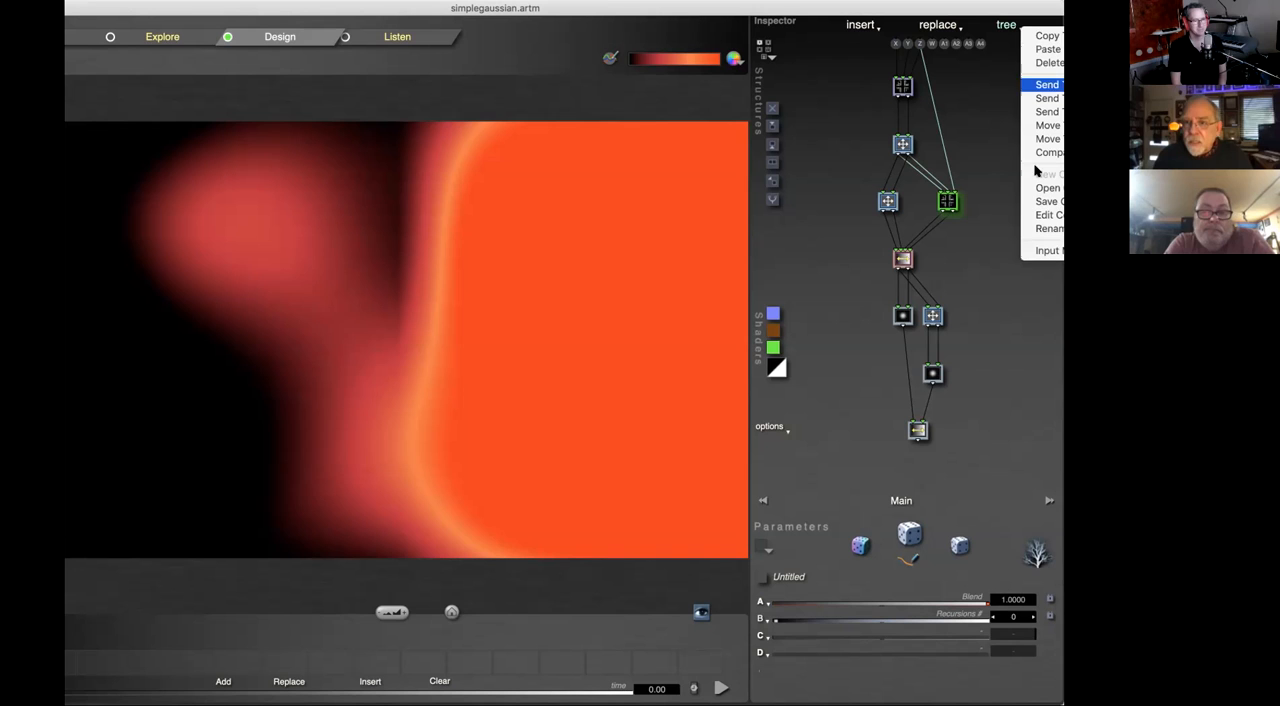
pyautogui.click(1048, 228)
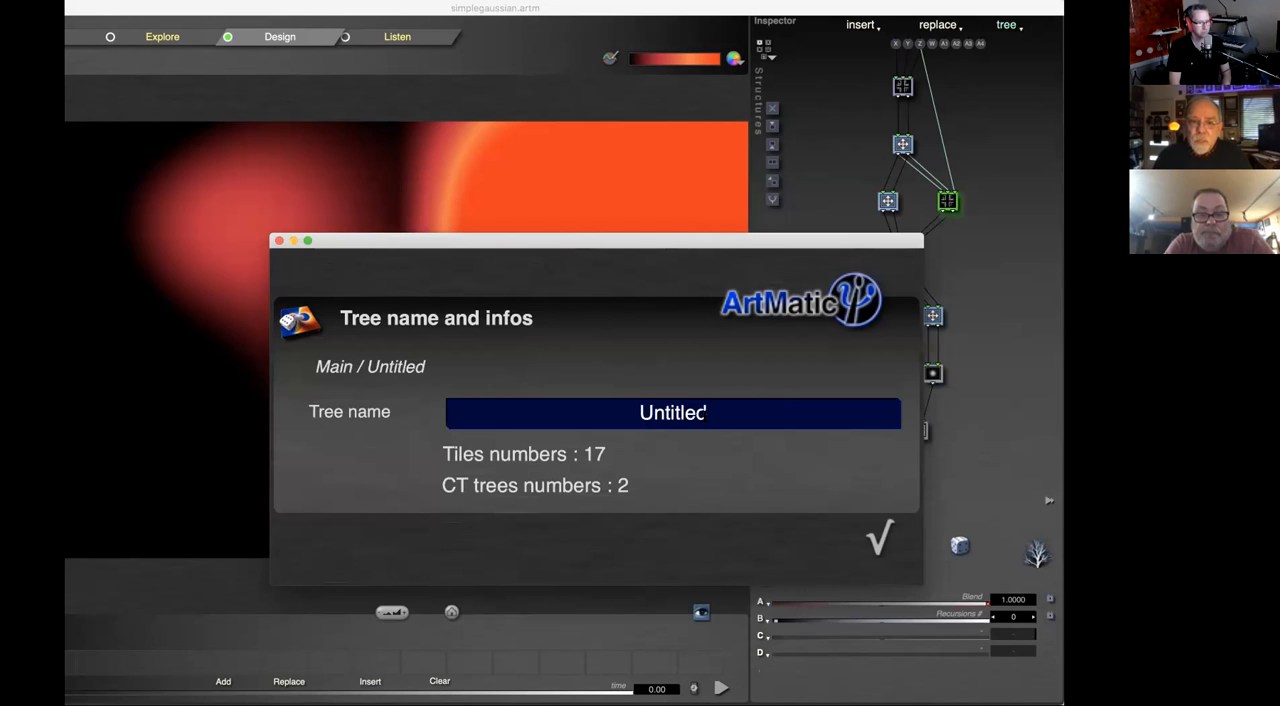
pyautogui.click(704, 416)
pyautogui.write('Gre')
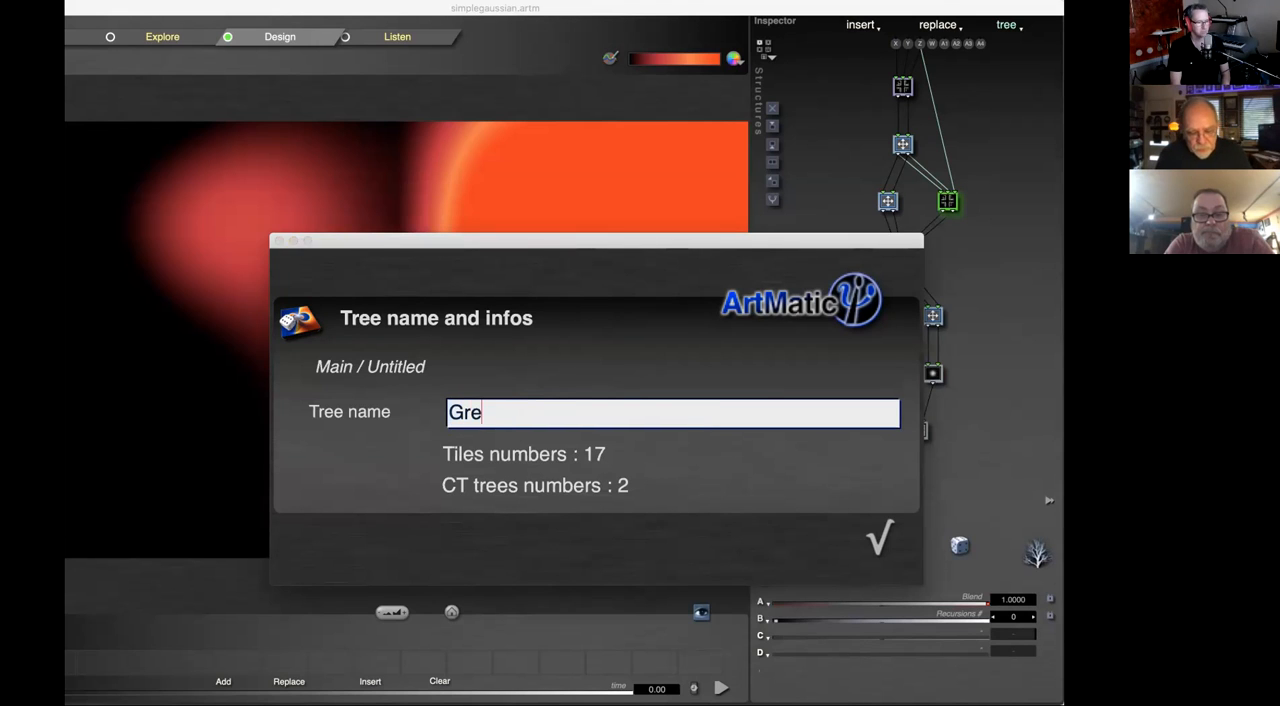
pyautogui.write('at Tree')
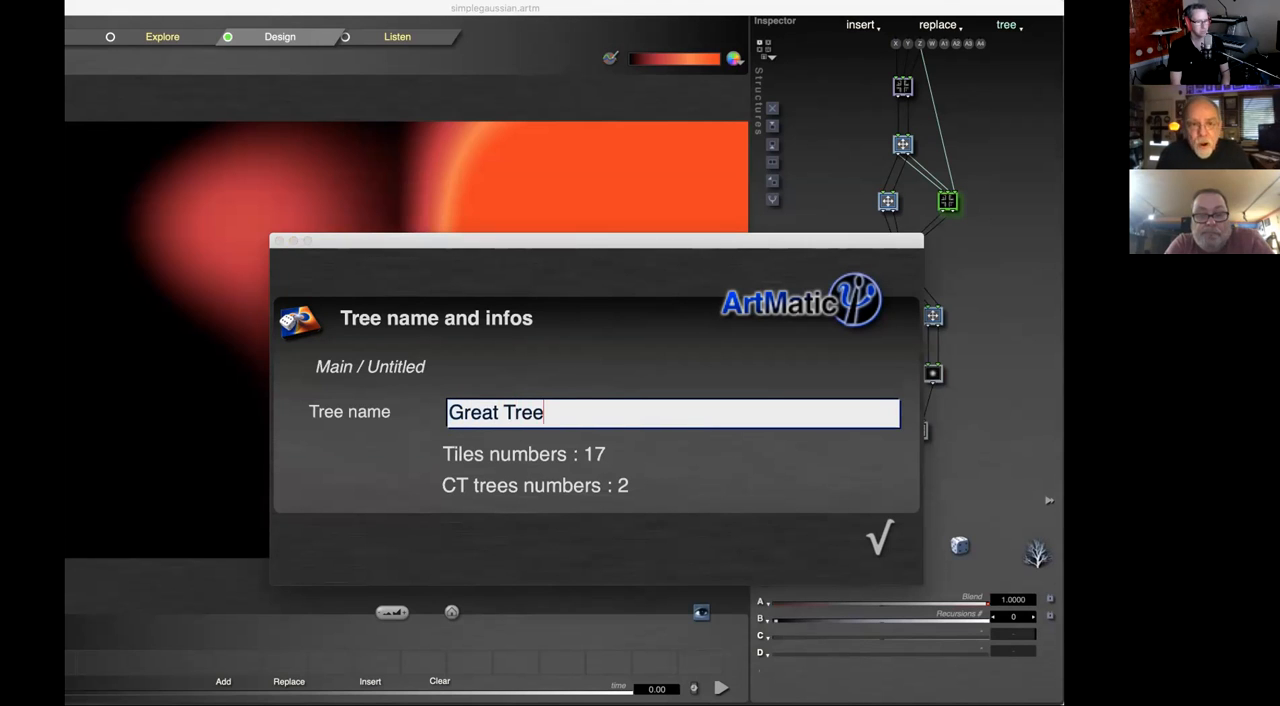
pyautogui.press('Return')
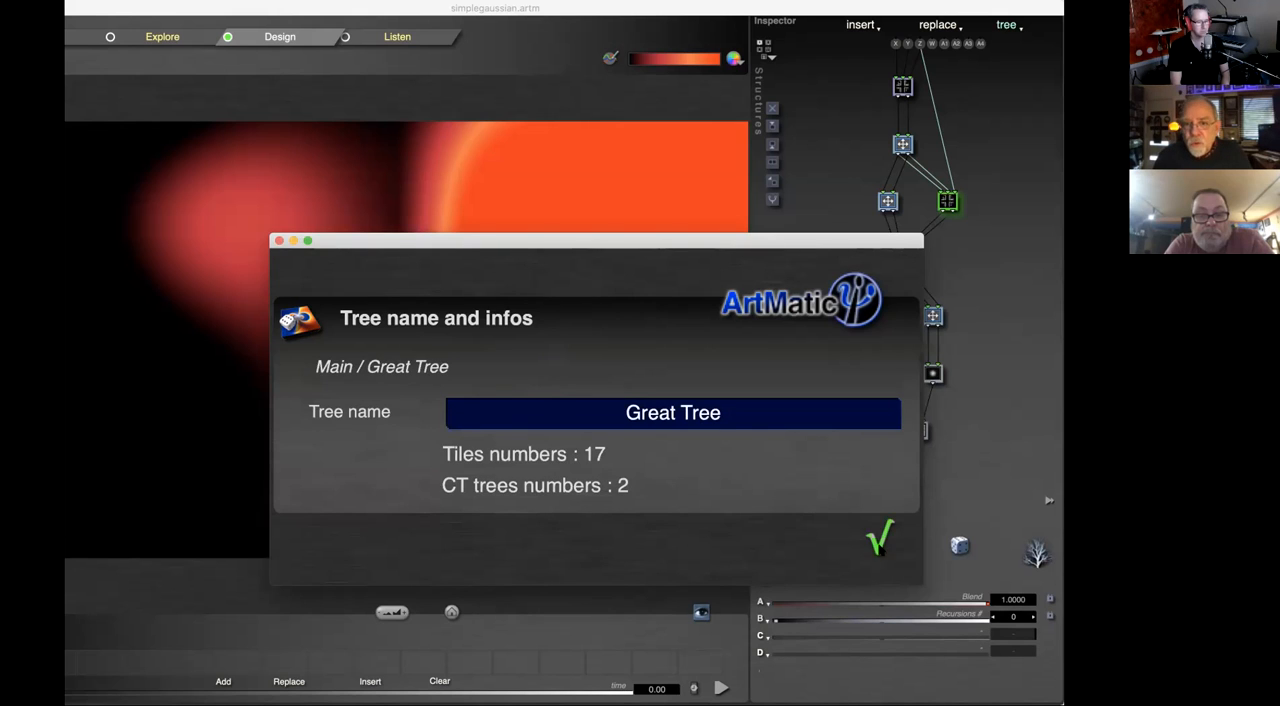
pyautogui.click(879, 541)
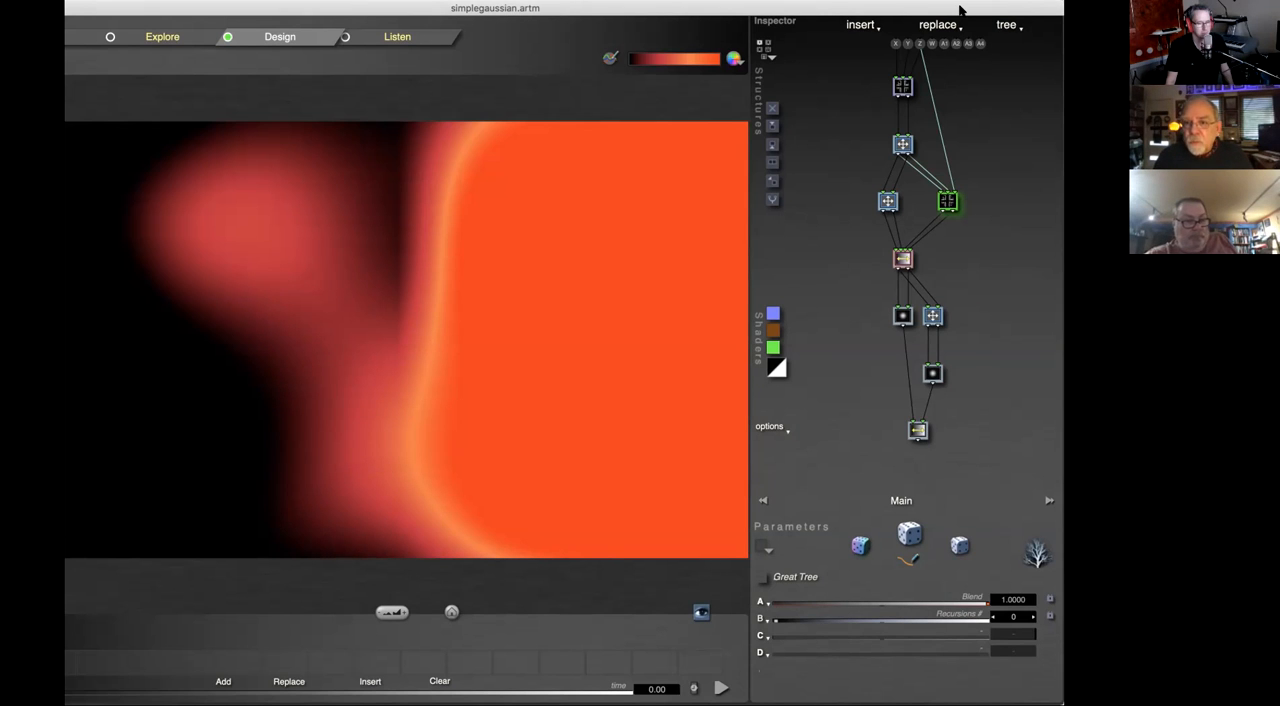
pyautogui.moveTo(960, 10); pyautogui.dragTo(997, 10)
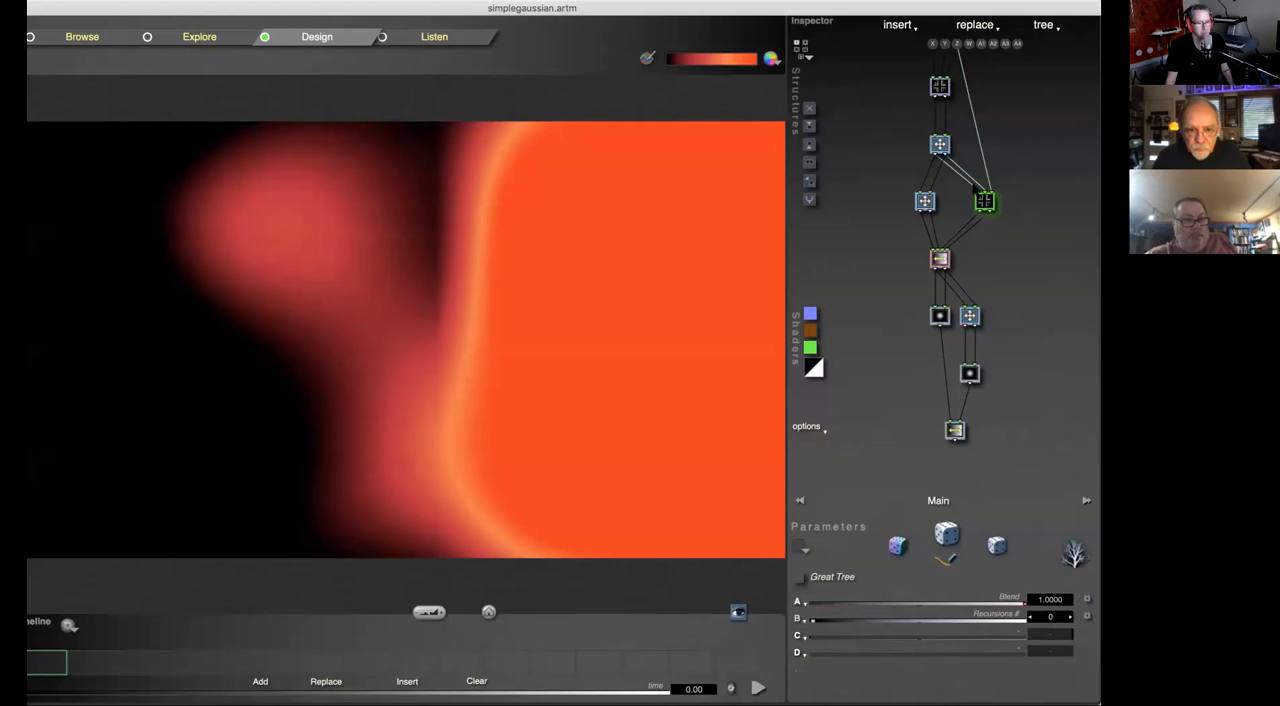
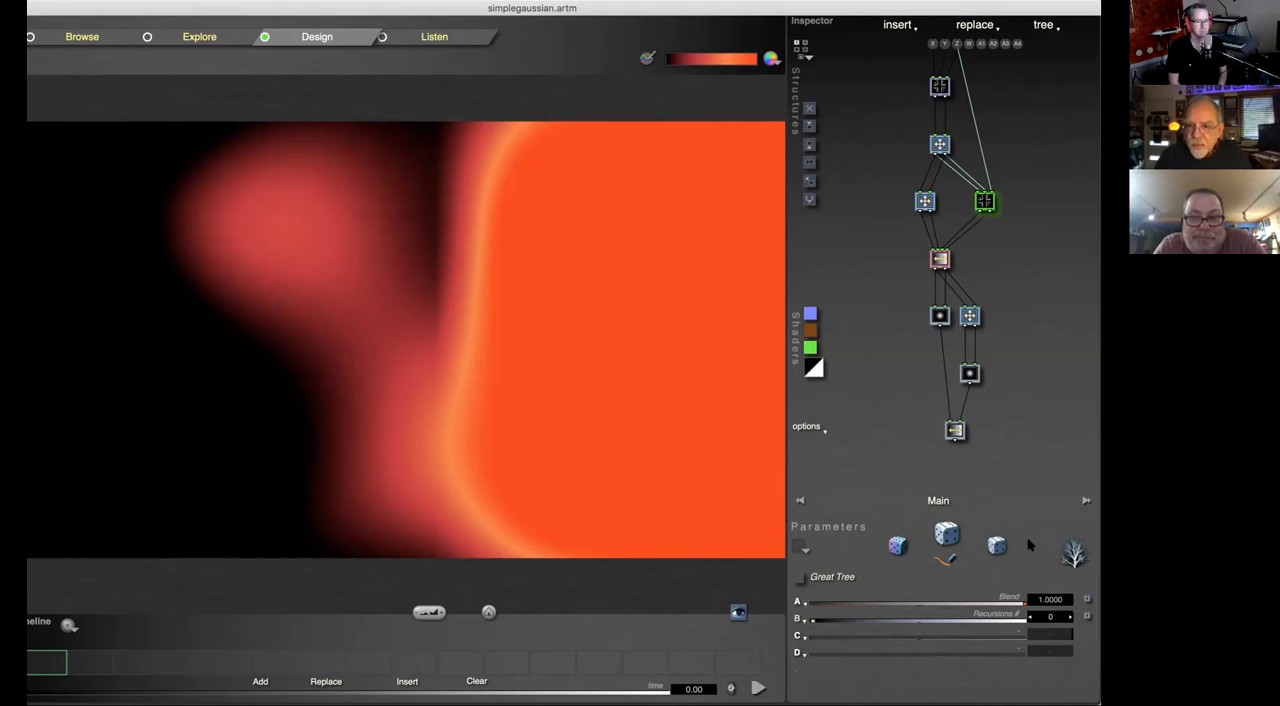
# Step: Randomize the image's colors and gradient several times, picking a different depth shader between tries
pyautogui.click(897, 545)
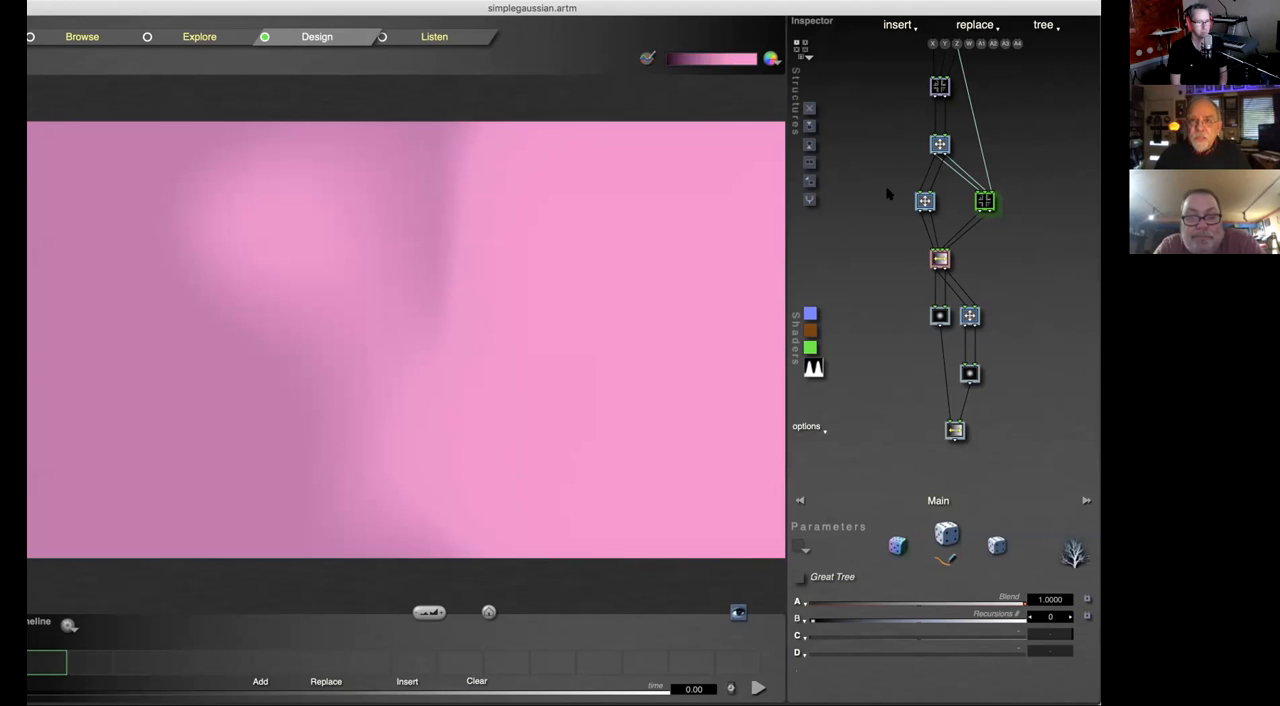
pyautogui.click(897, 546)
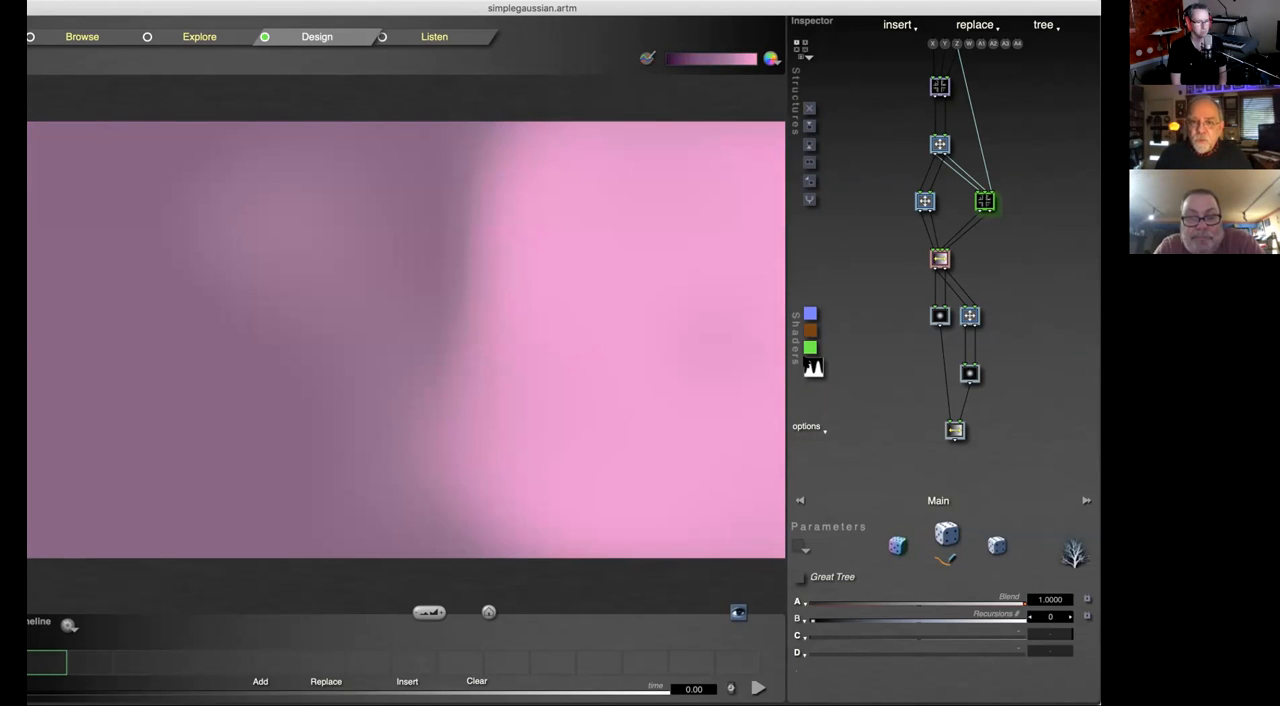
pyautogui.click(813, 368)
pyautogui.click(860, 256)
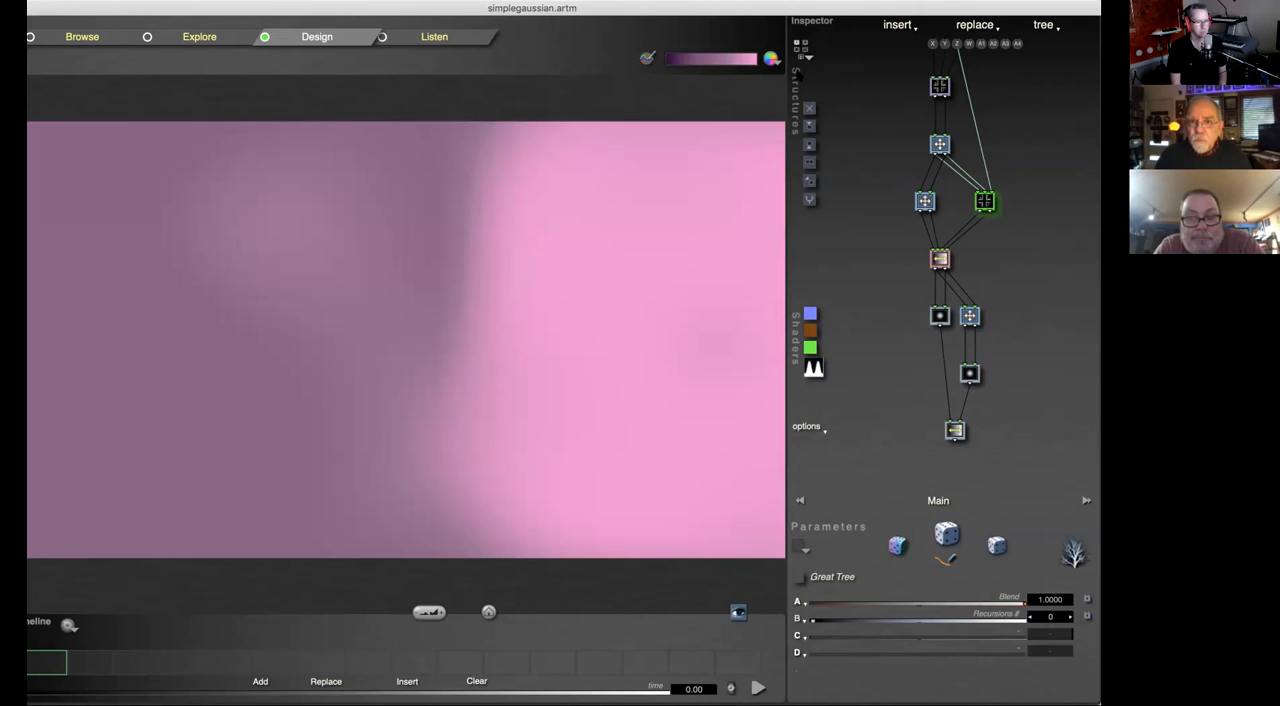
pyautogui.click(900, 546)
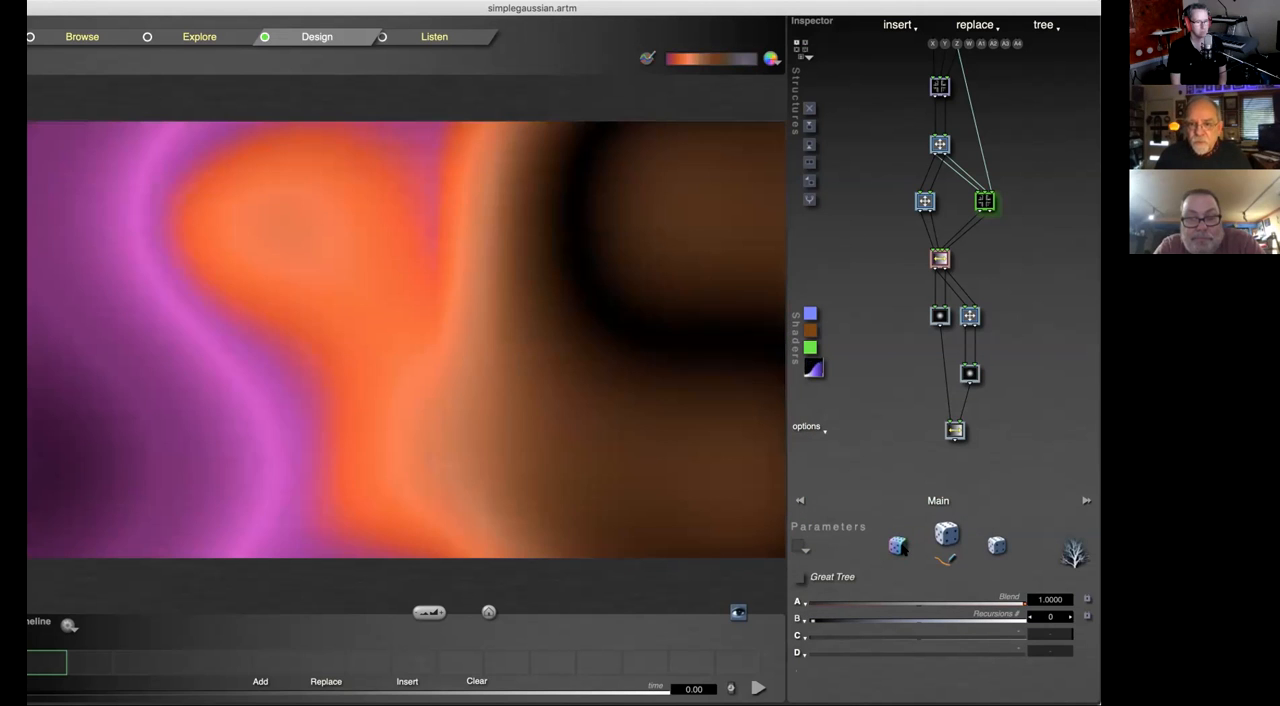
pyautogui.click(897, 545)
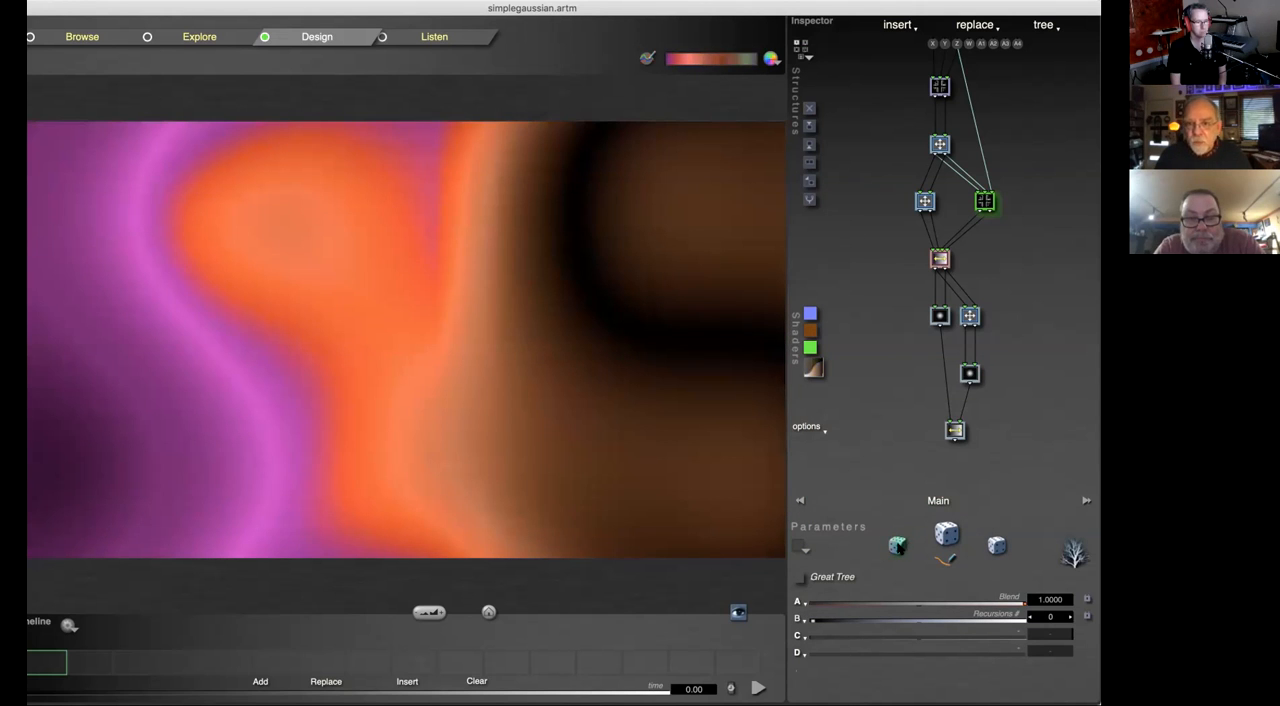
pyautogui.click(897, 545)
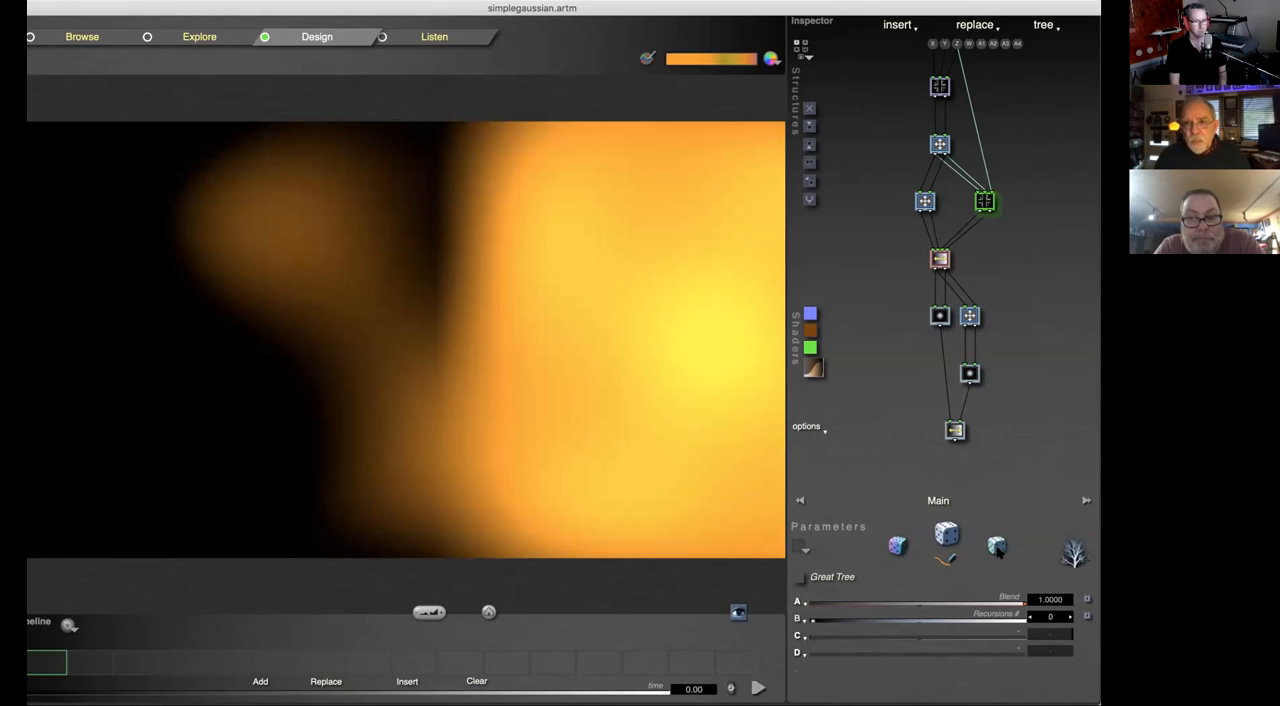
# Step: Randomize the tree's parameter values, then select the Gaussian Dot tile and randomize the parameters several more times
pyautogui.click(998, 548)
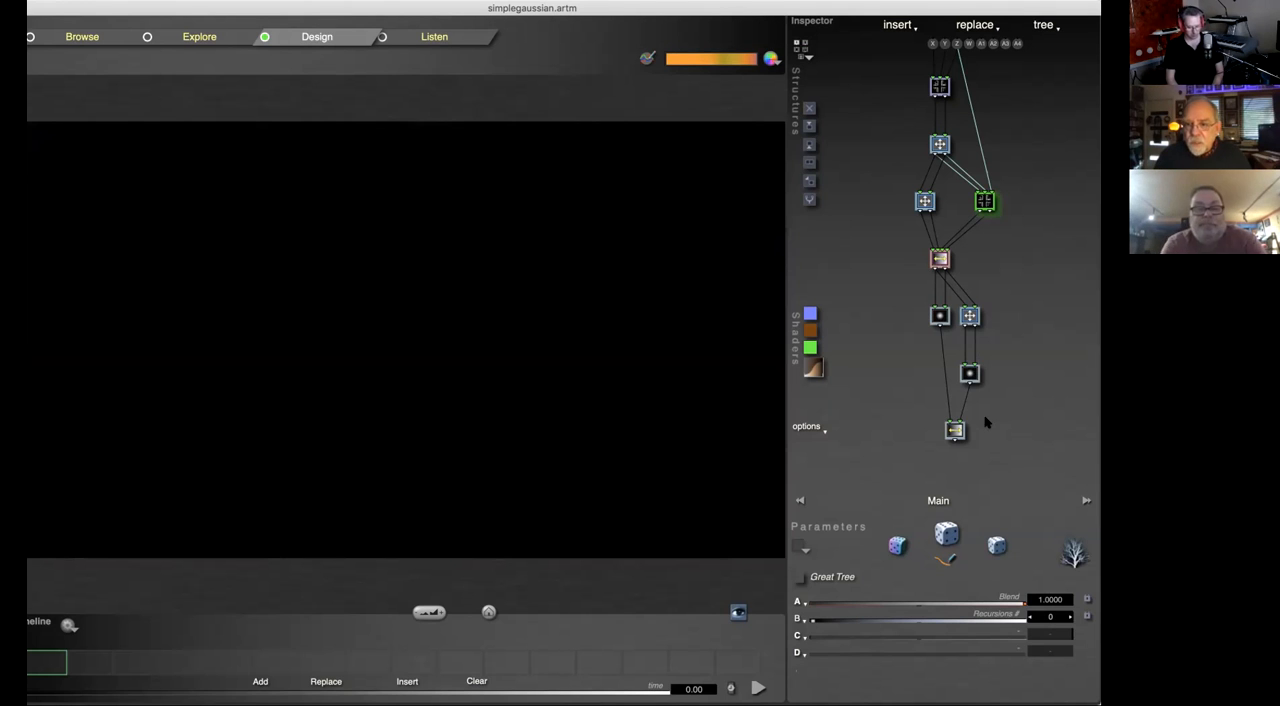
pyautogui.click(940, 316)
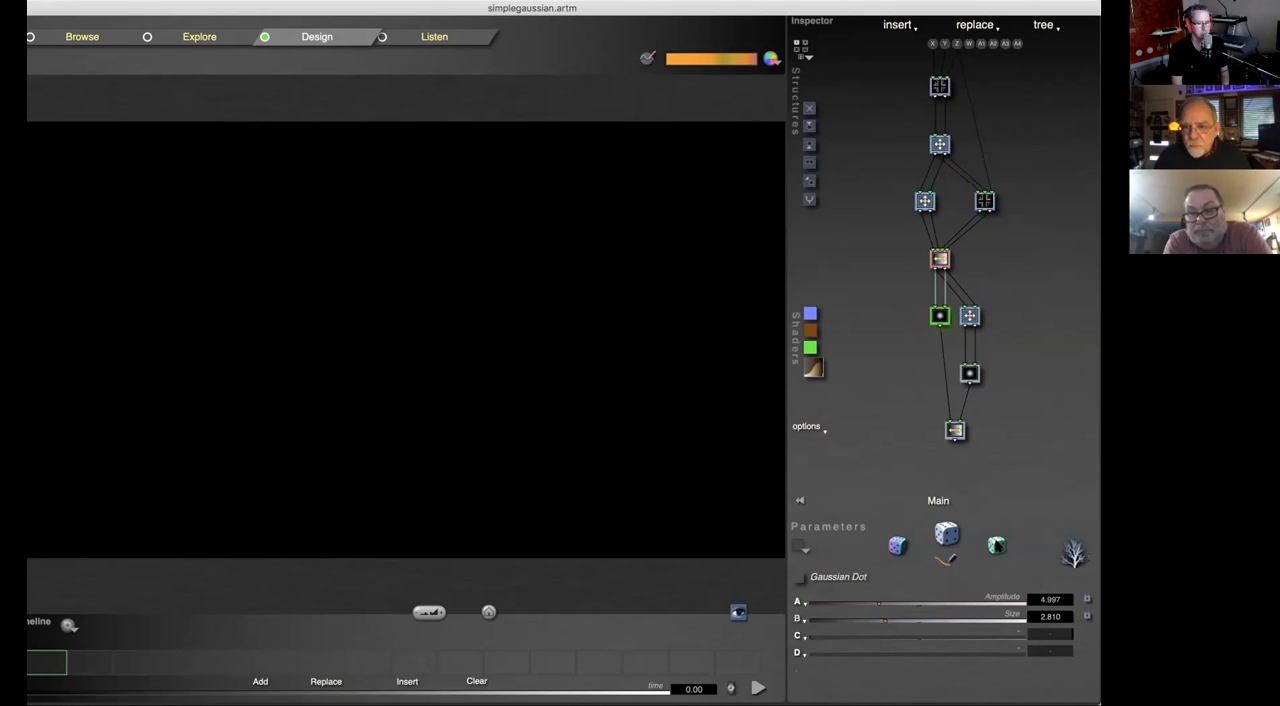
pyautogui.click(995, 548)
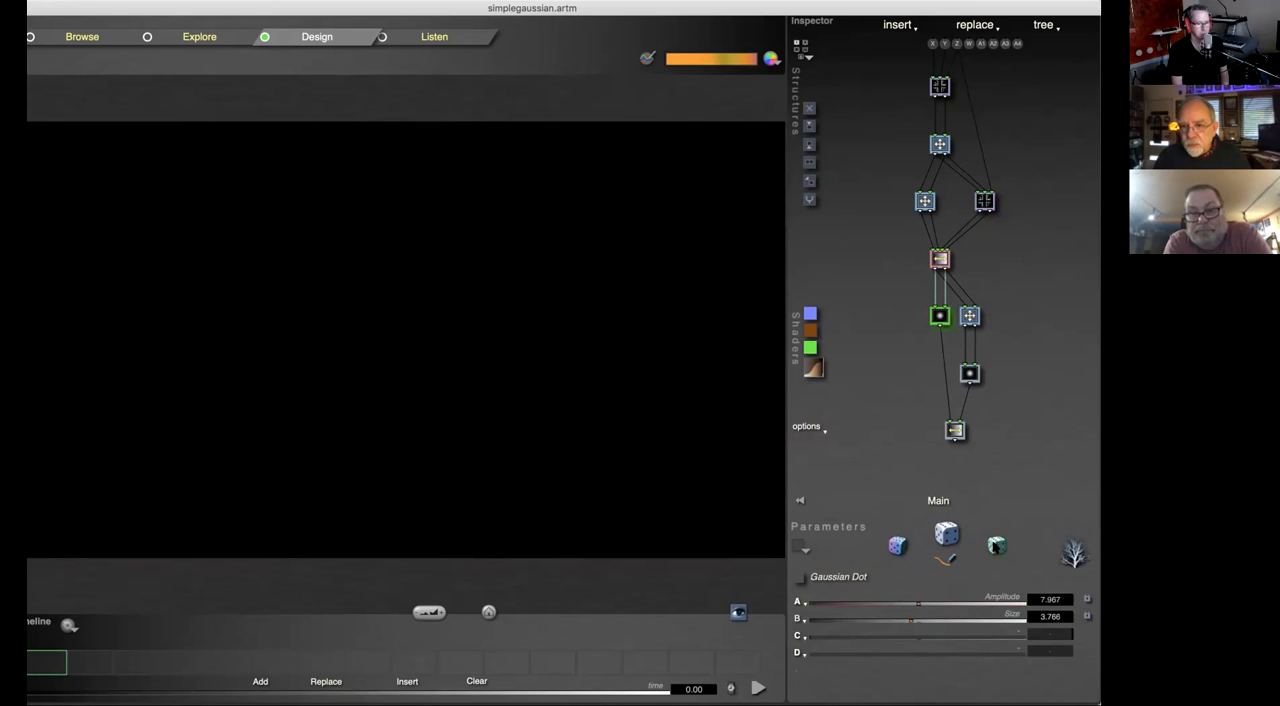
pyautogui.click(995, 548)
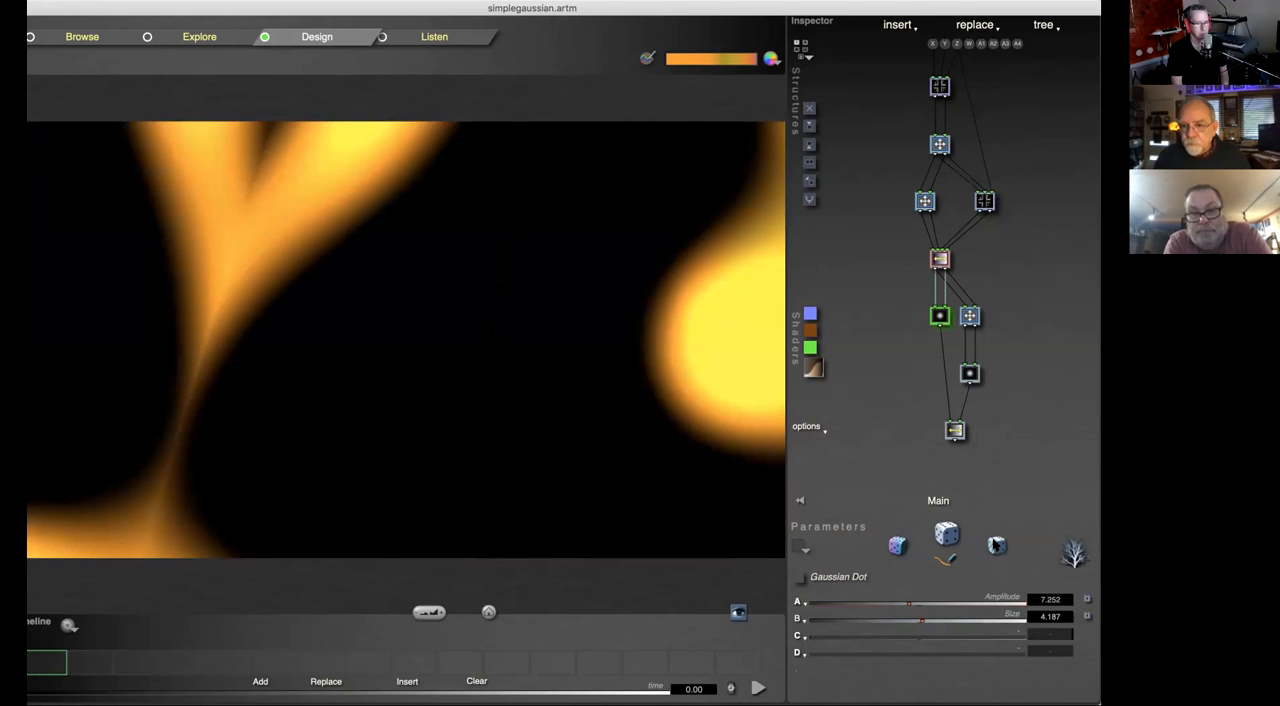
pyautogui.click(995, 548)
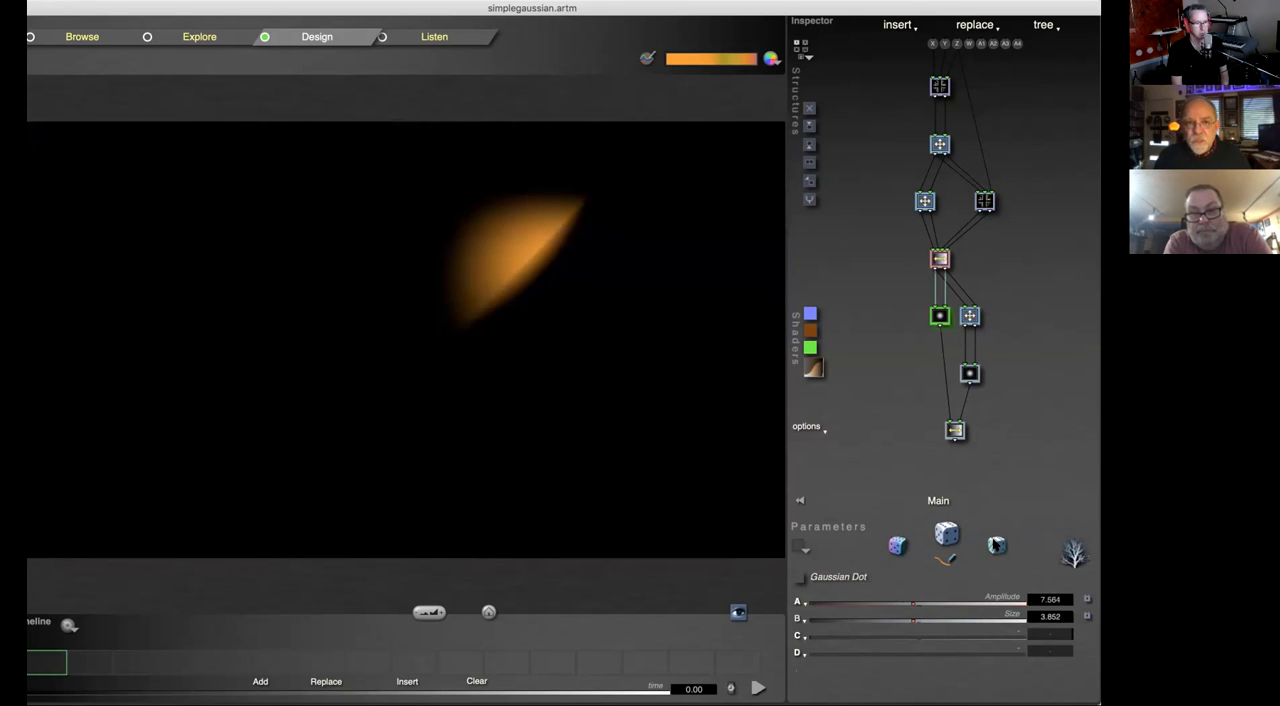
pyautogui.click(995, 548)
pyautogui.click(995, 548)
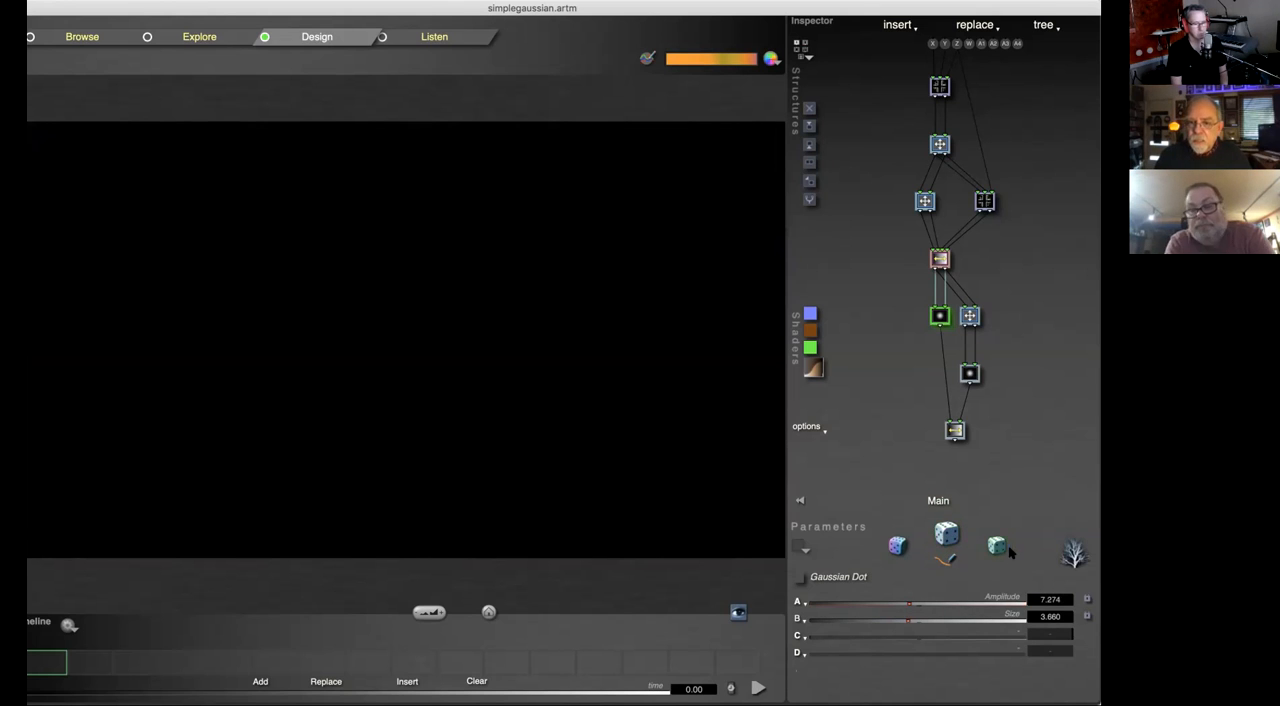
# Step: Randomize the tile functions and the whole tree structure repeatedly, ending on a three-branch tree with a Packed RGB Crossfade at its base
pyautogui.click(947, 539)
pyautogui.click(948, 537)
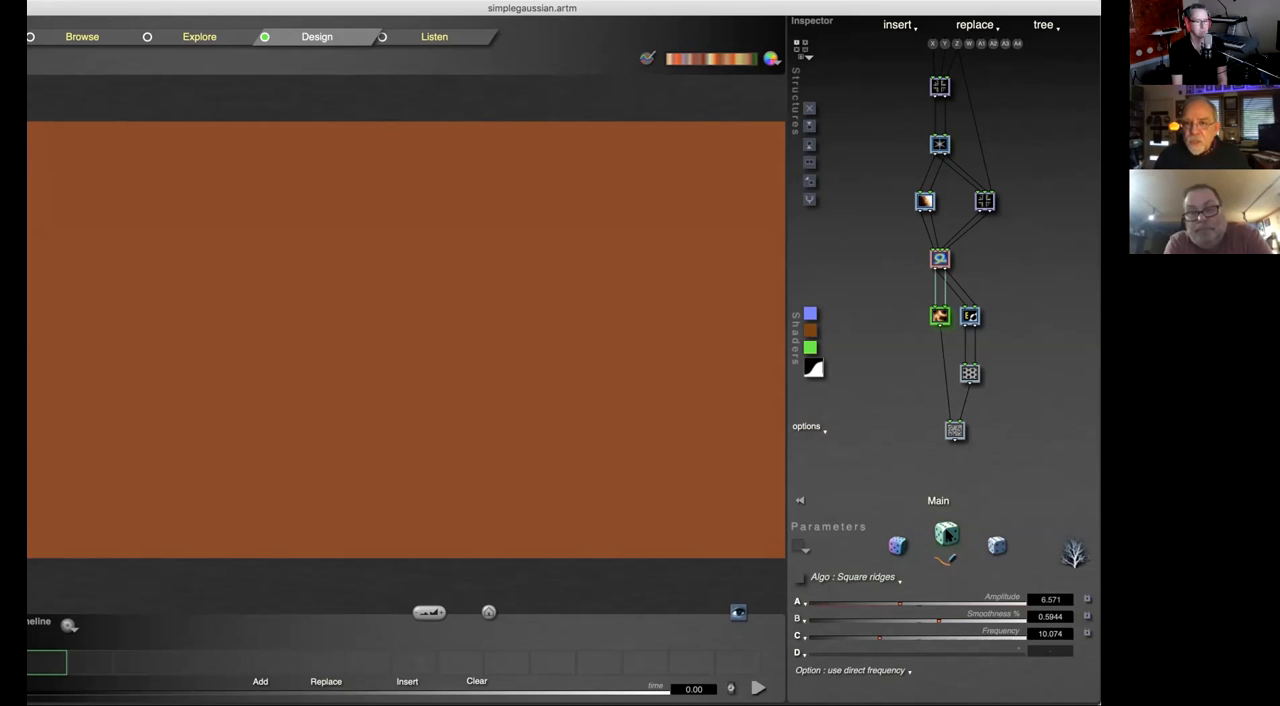
pyautogui.click(947, 536)
pyautogui.click(947, 536)
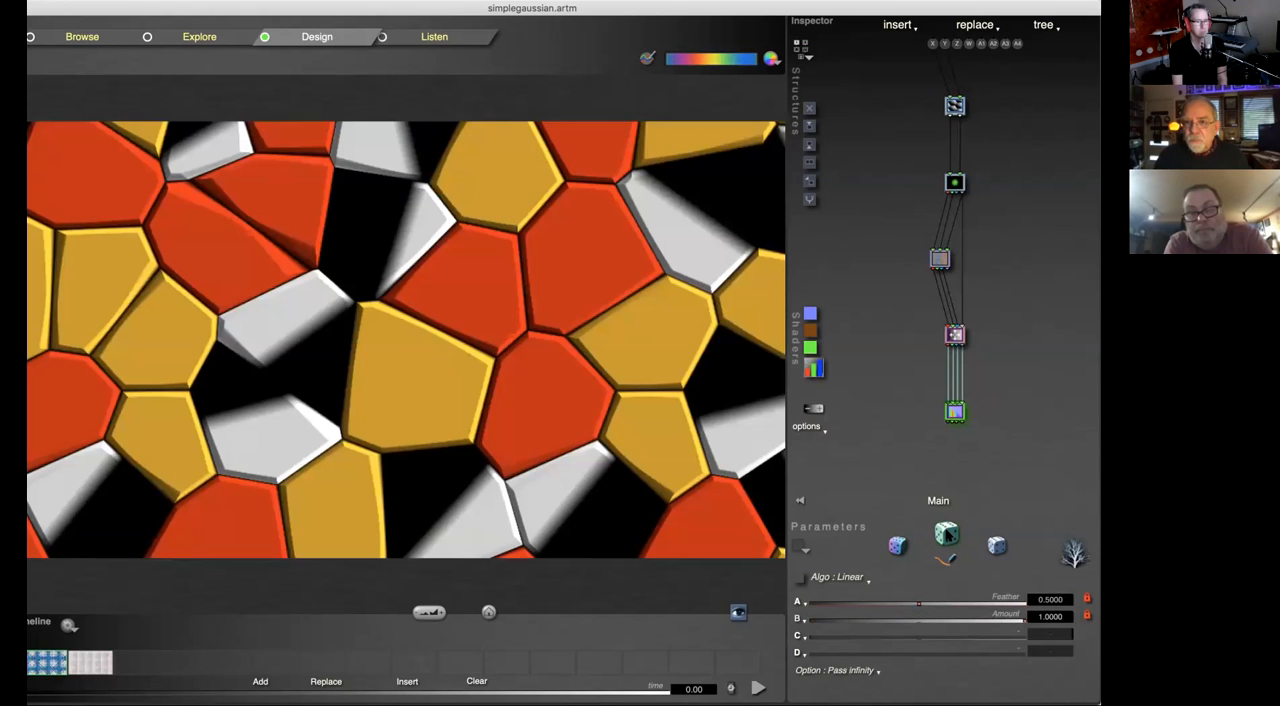
pyautogui.click(947, 536)
pyautogui.click(951, 541)
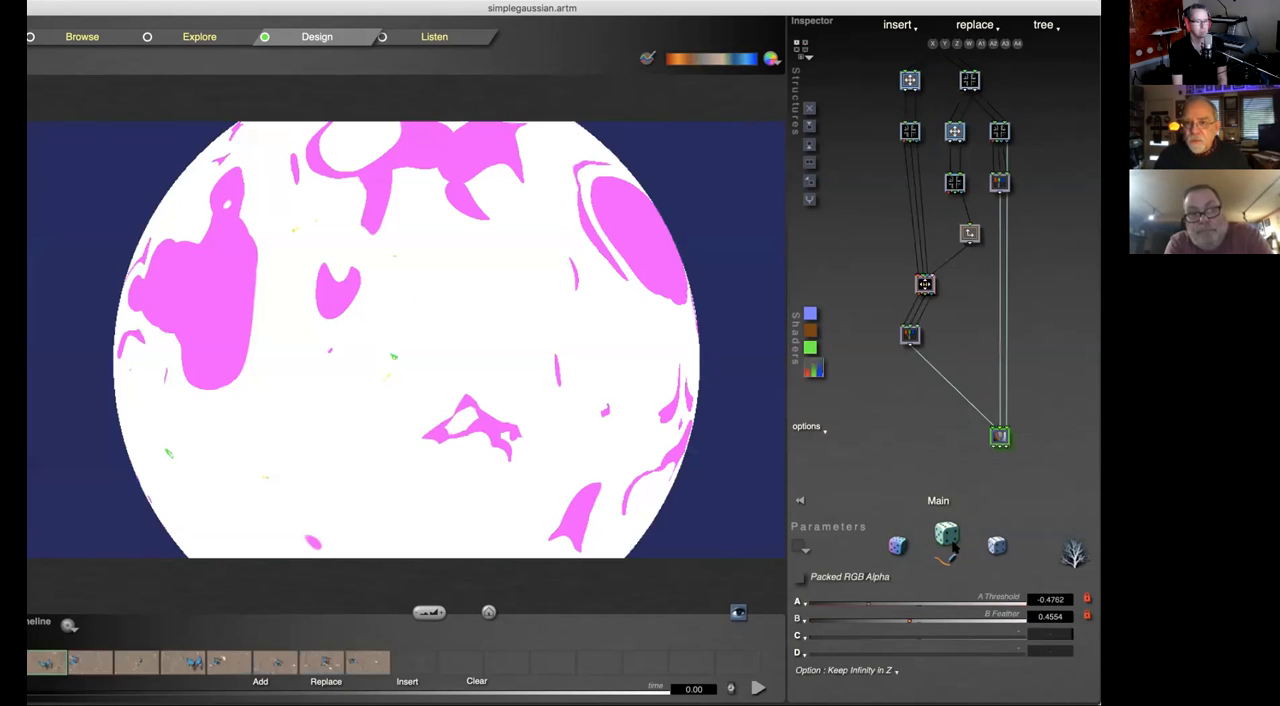
pyautogui.click(951, 543)
pyautogui.click(951, 545)
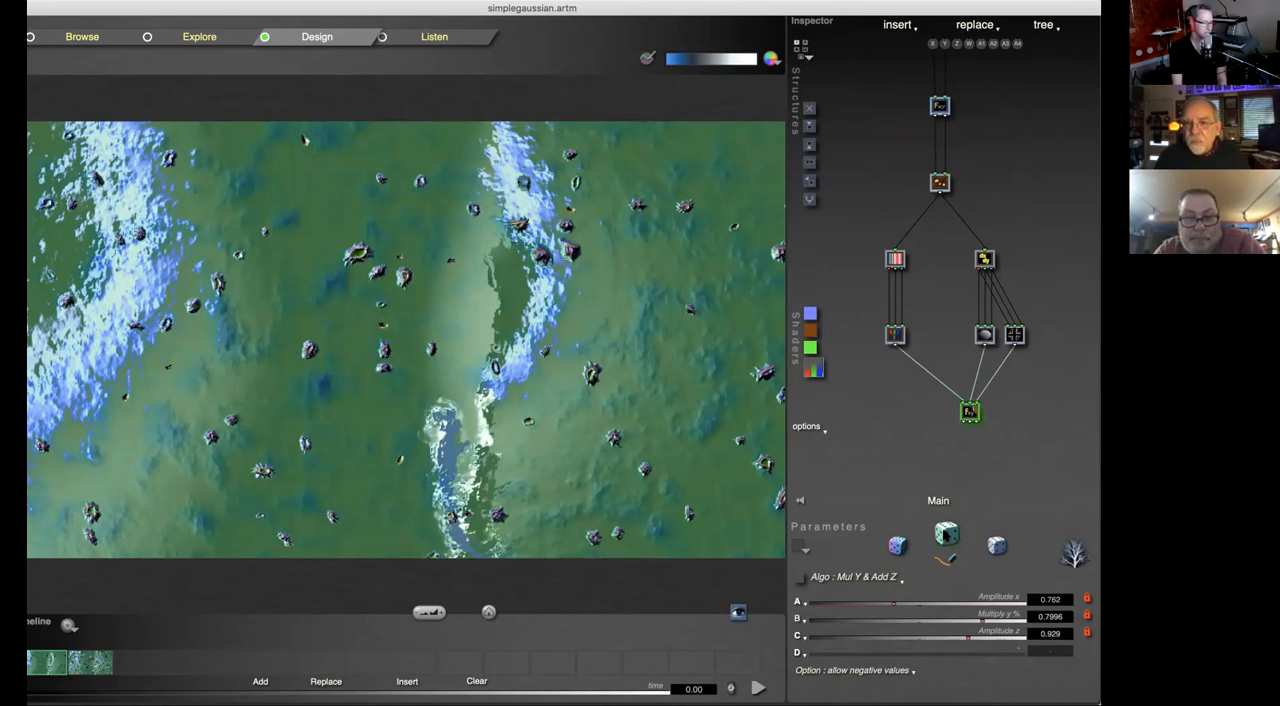
pyautogui.click(946, 534)
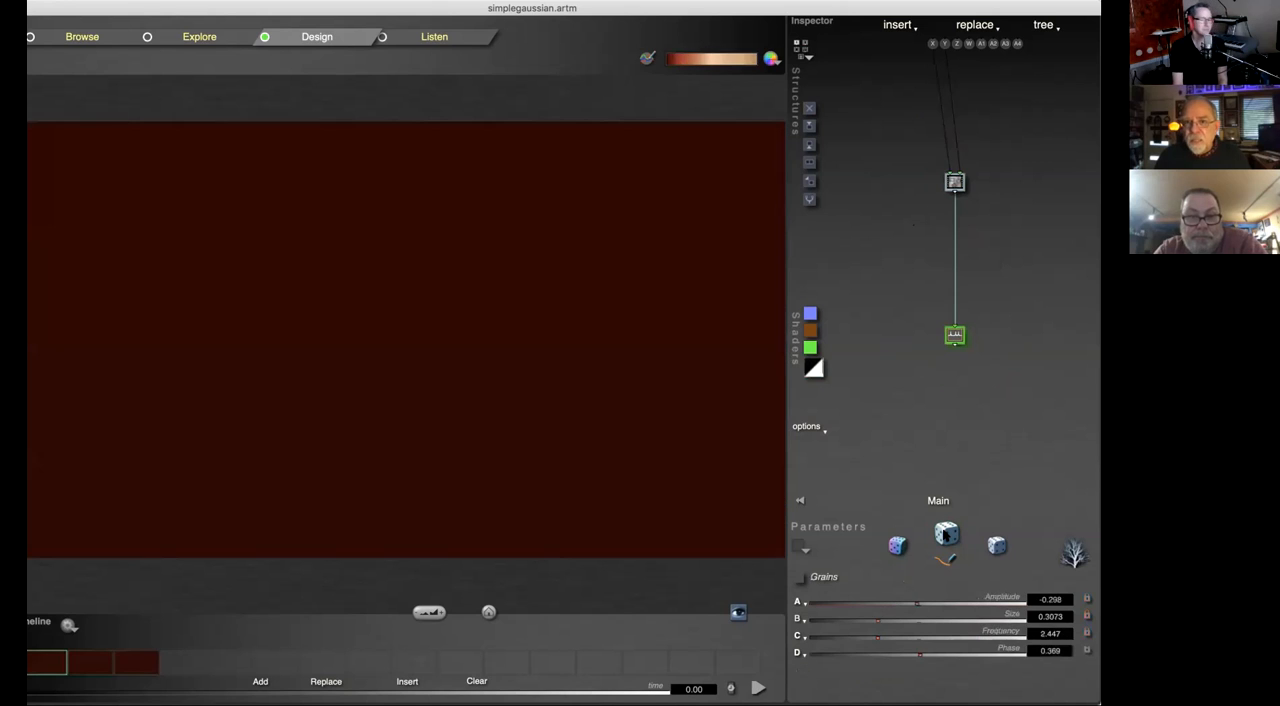
pyautogui.click(946, 534)
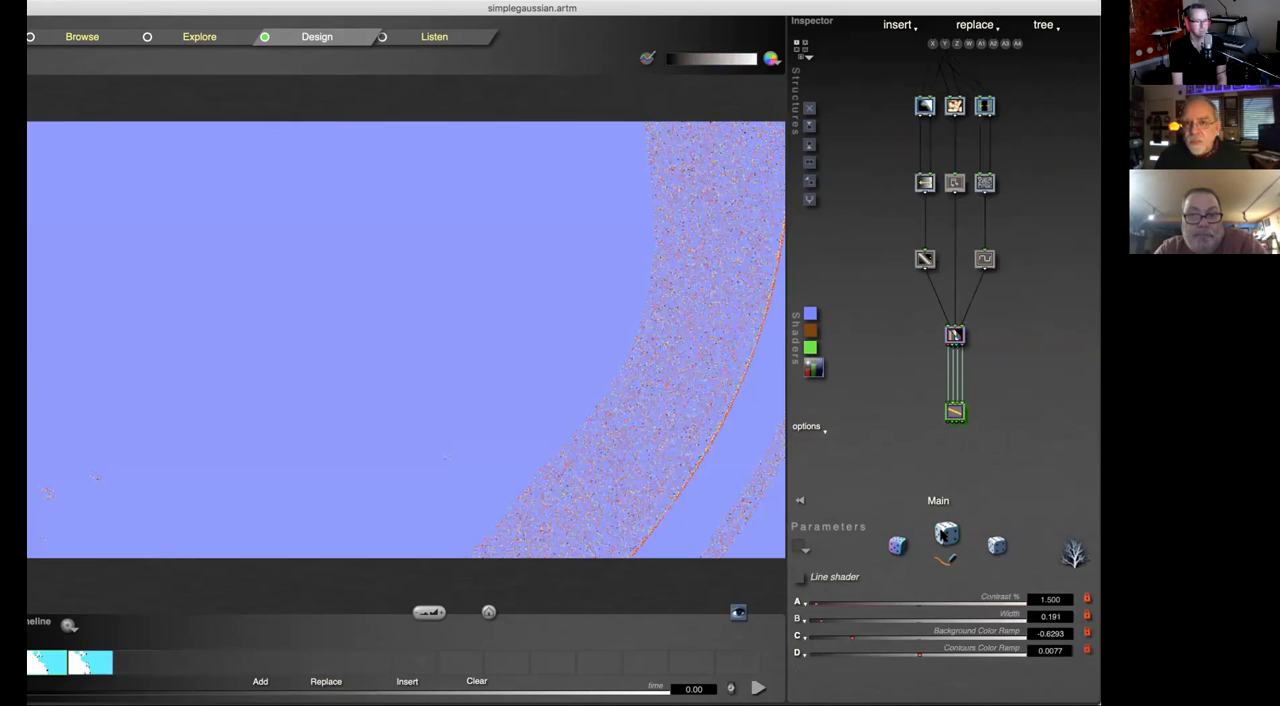
pyautogui.click(946, 534)
pyautogui.click(944, 535)
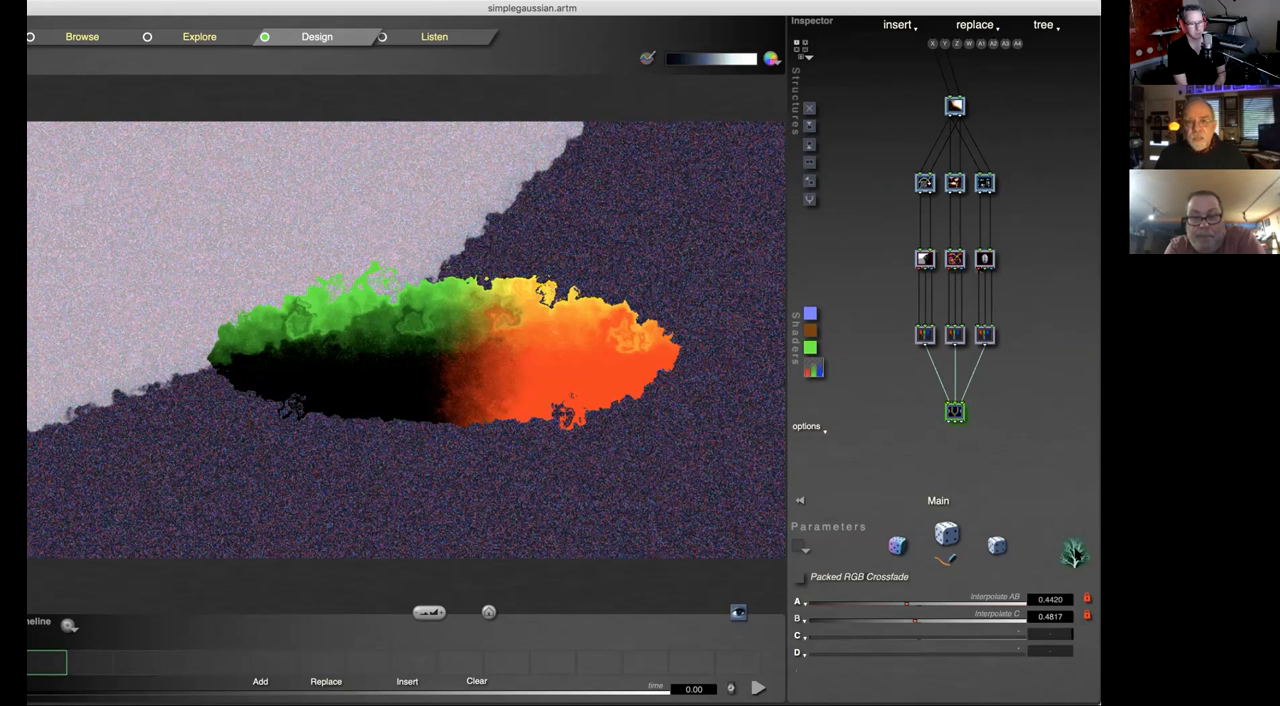
# Step: View the tree's variations in the Mutations window and leave it without applying any
pyautogui.click(1073, 553)
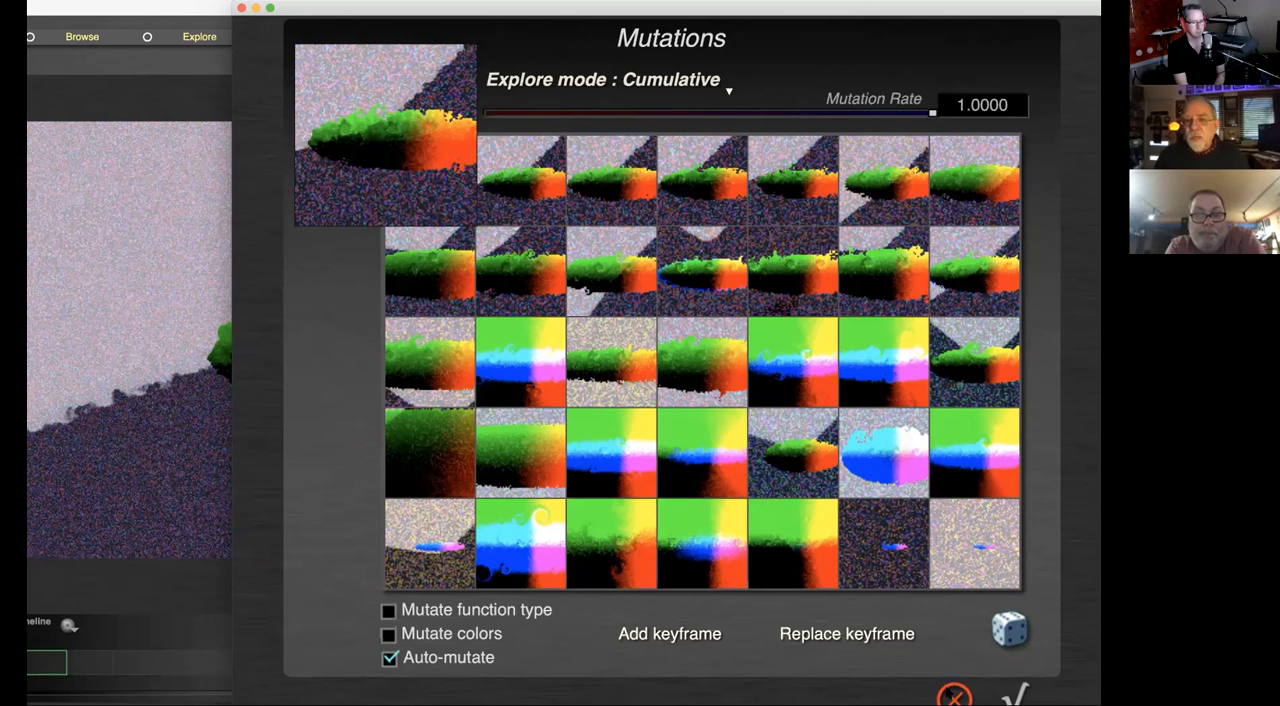
pyautogui.click(949, 688)
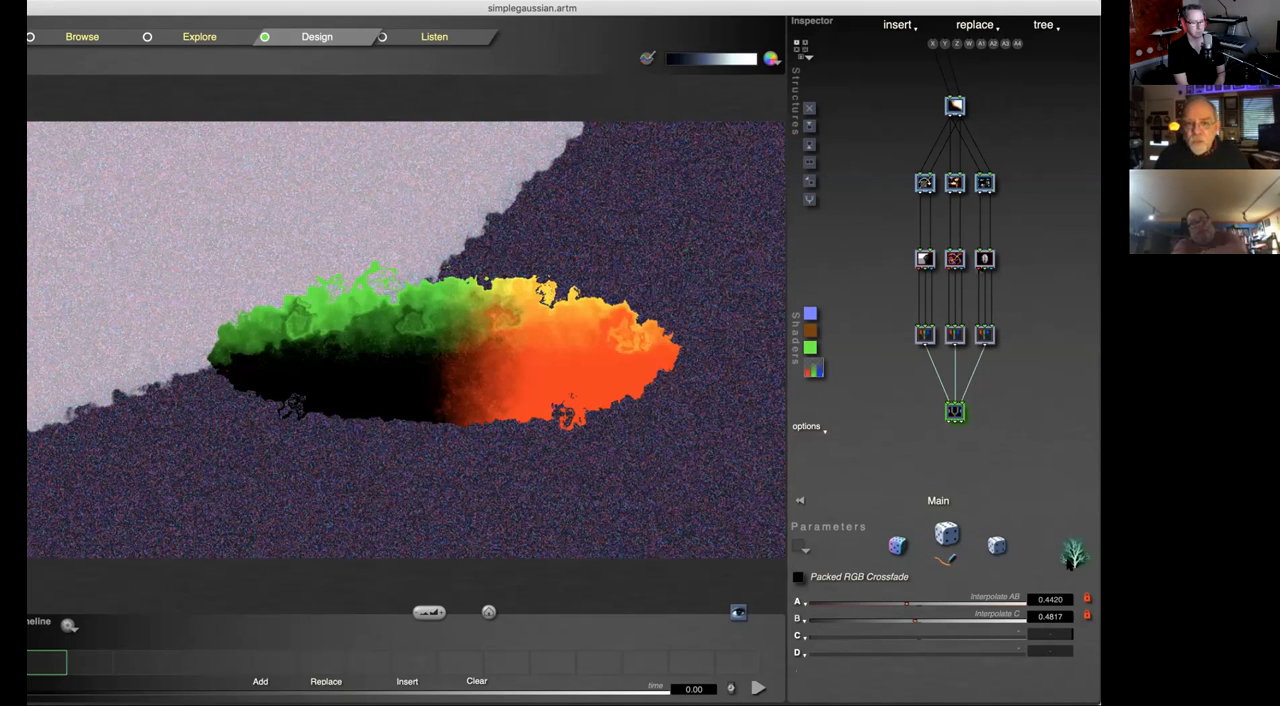
pyautogui.click(1070, 562)
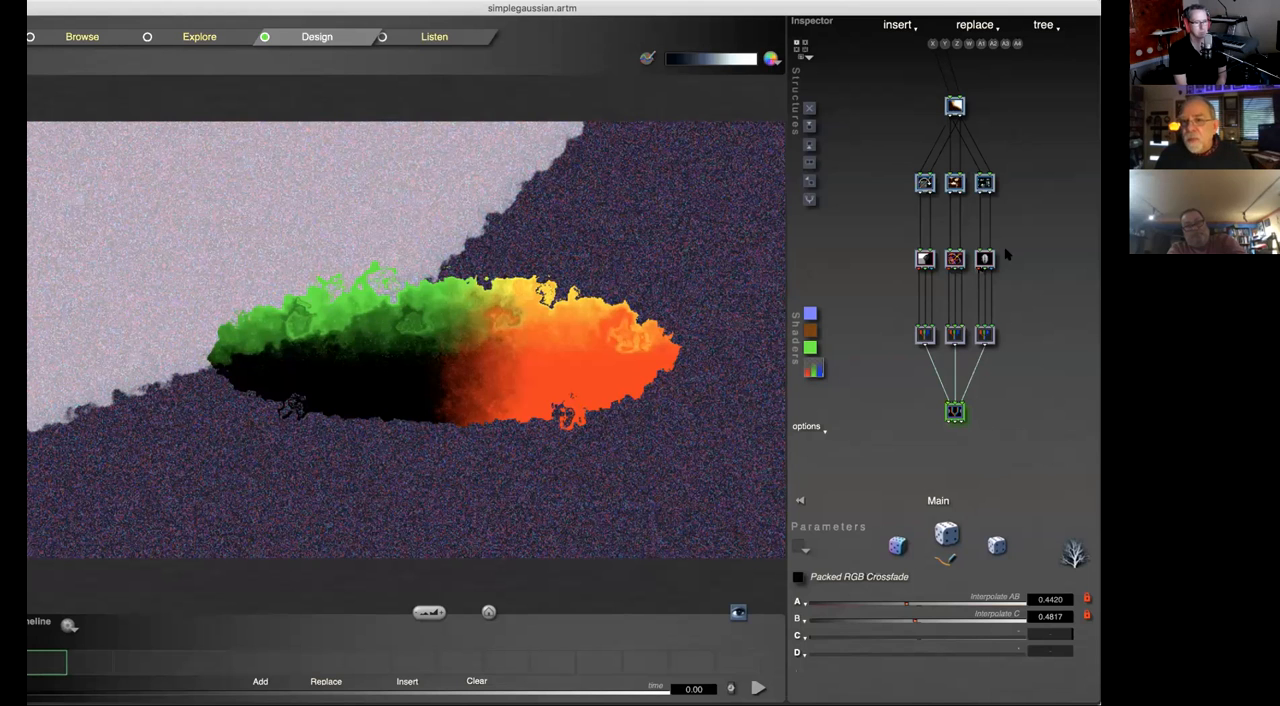
# Step: Go through the branch tiles, lock the Frequency of the Random Fractal Space tile, and review the mutations again without applying any
pyautogui.click(986, 185)
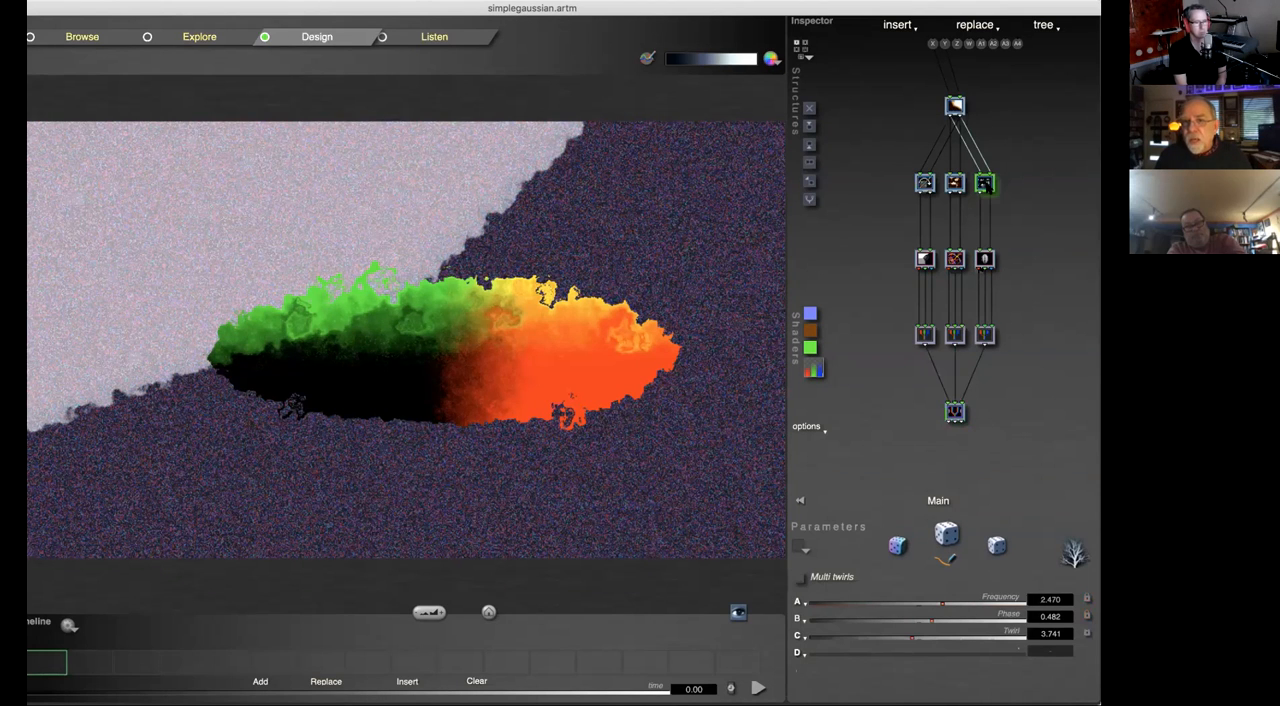
pyautogui.click(955, 183)
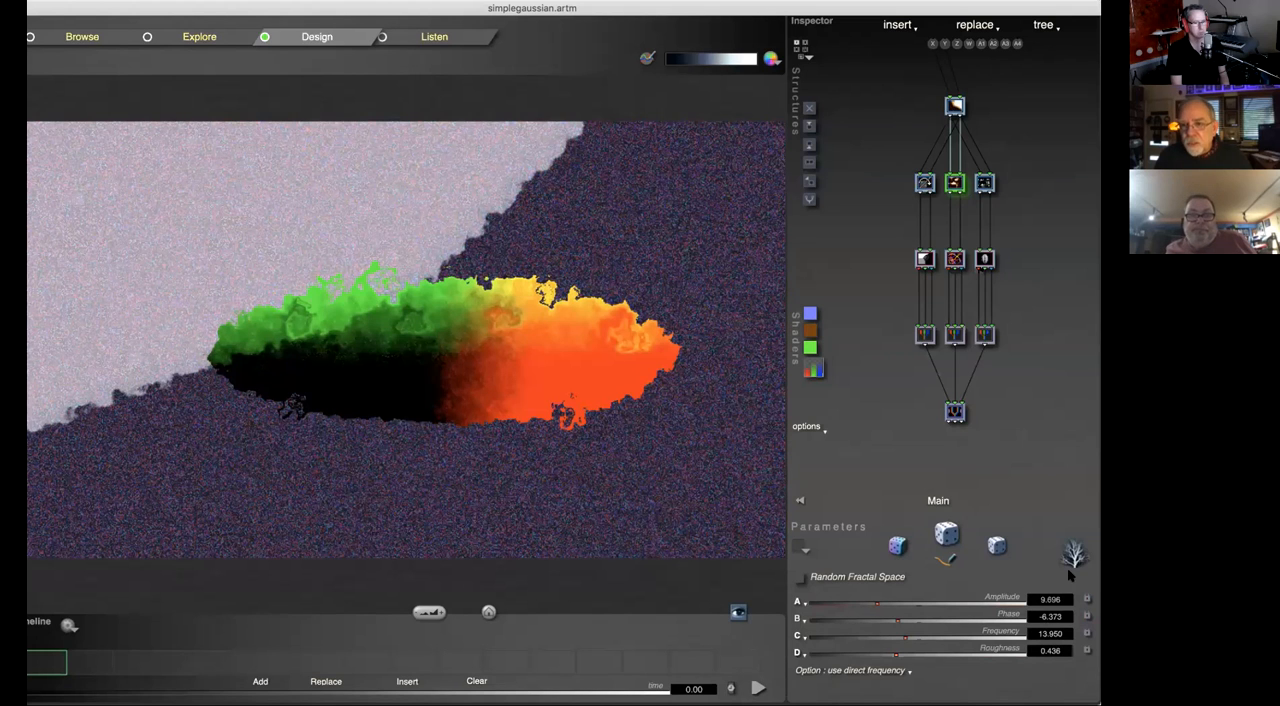
pyautogui.click(984, 336)
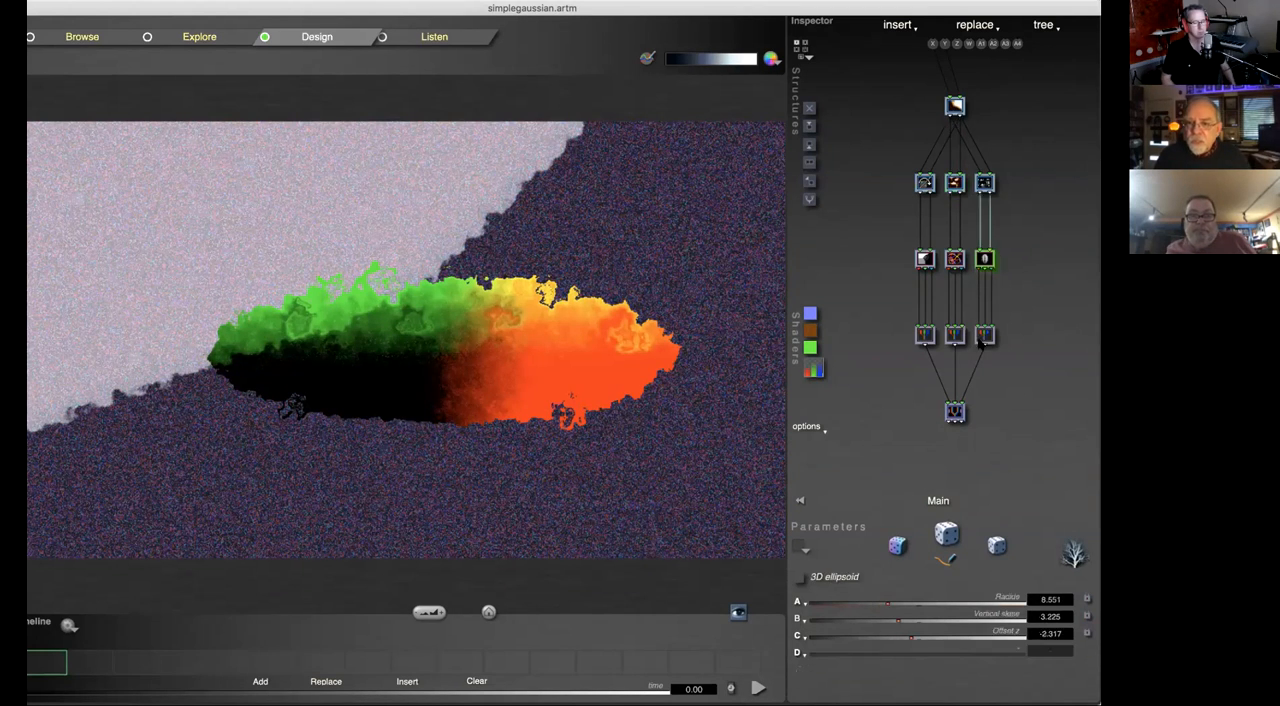
pyautogui.click(956, 413)
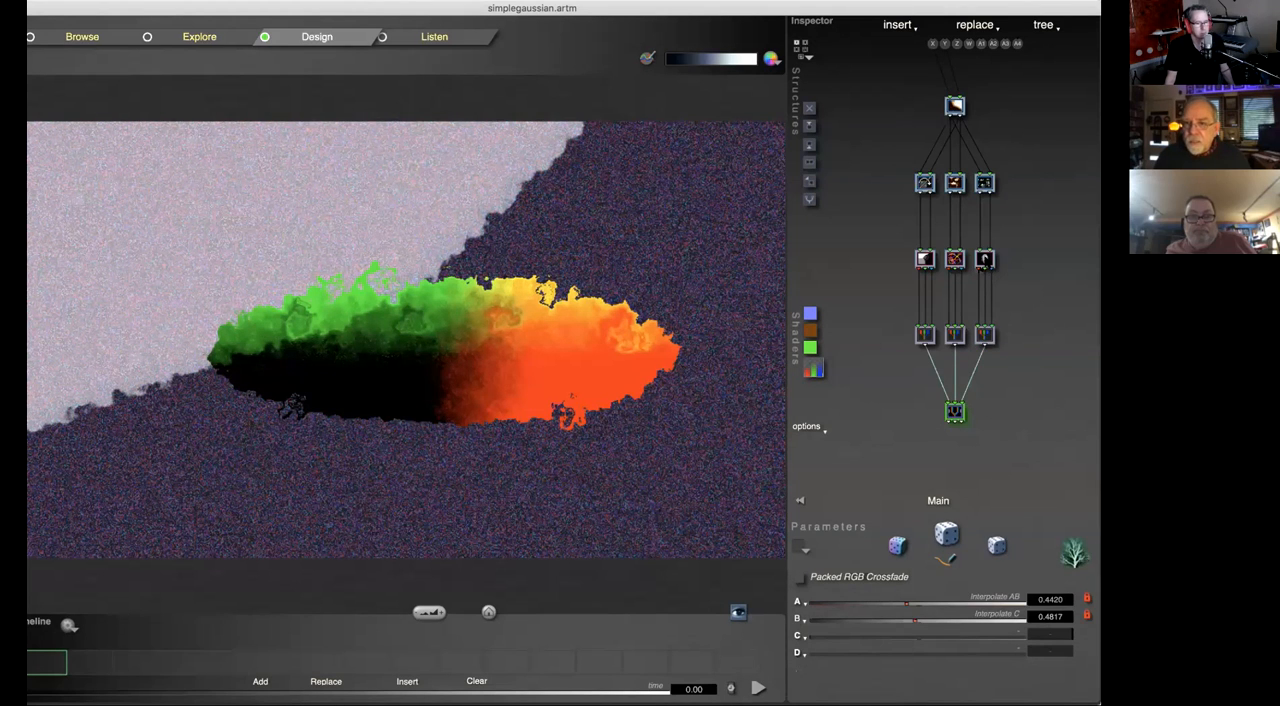
pyautogui.click(984, 259)
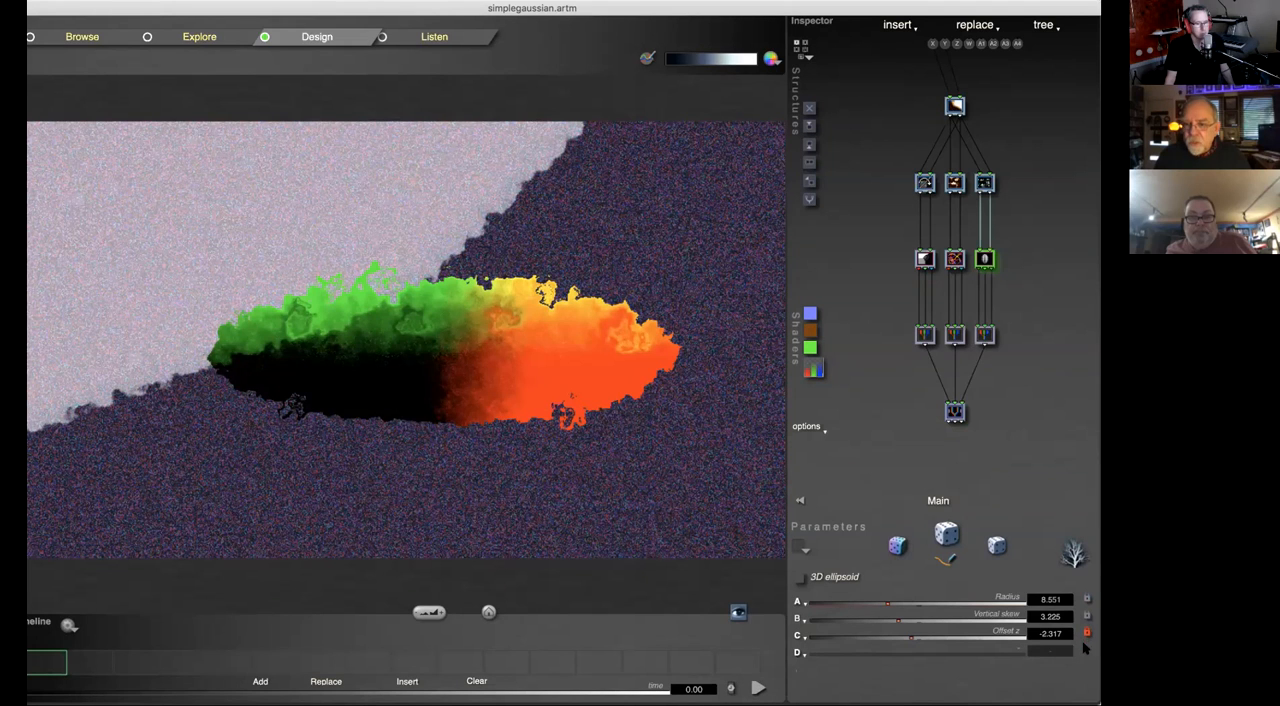
pyautogui.click(985, 183)
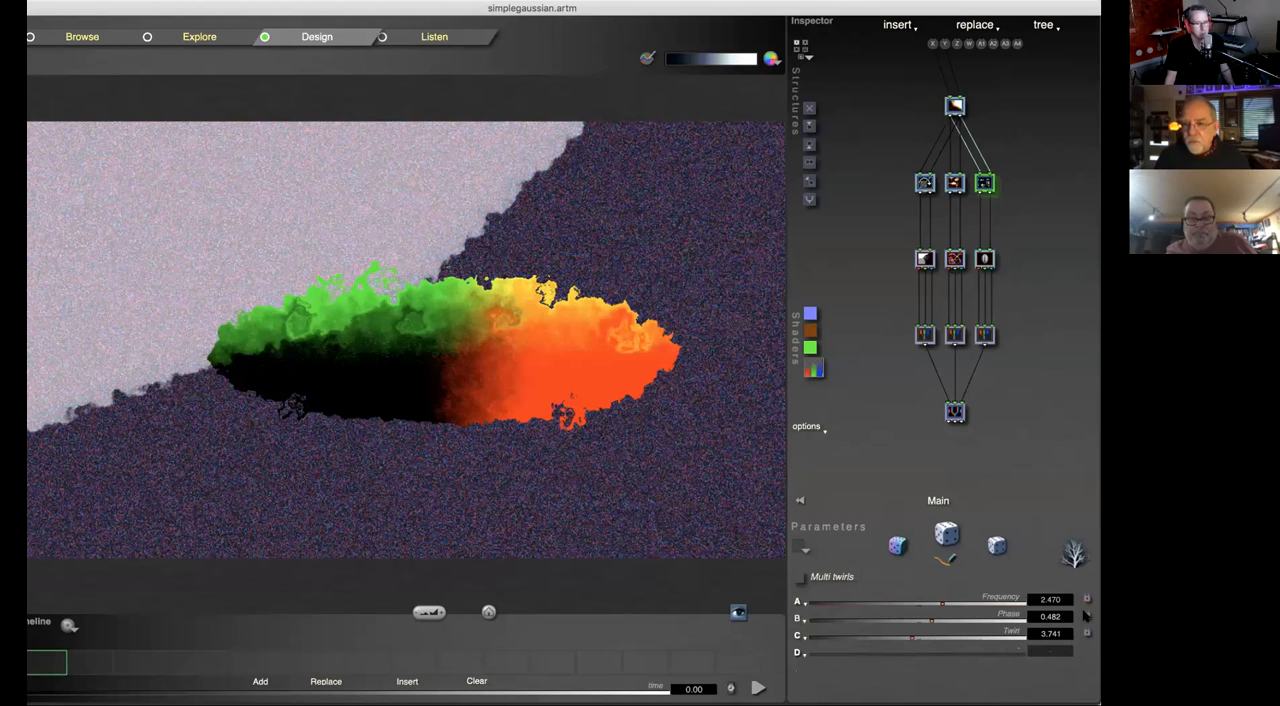
pyautogui.click(955, 183)
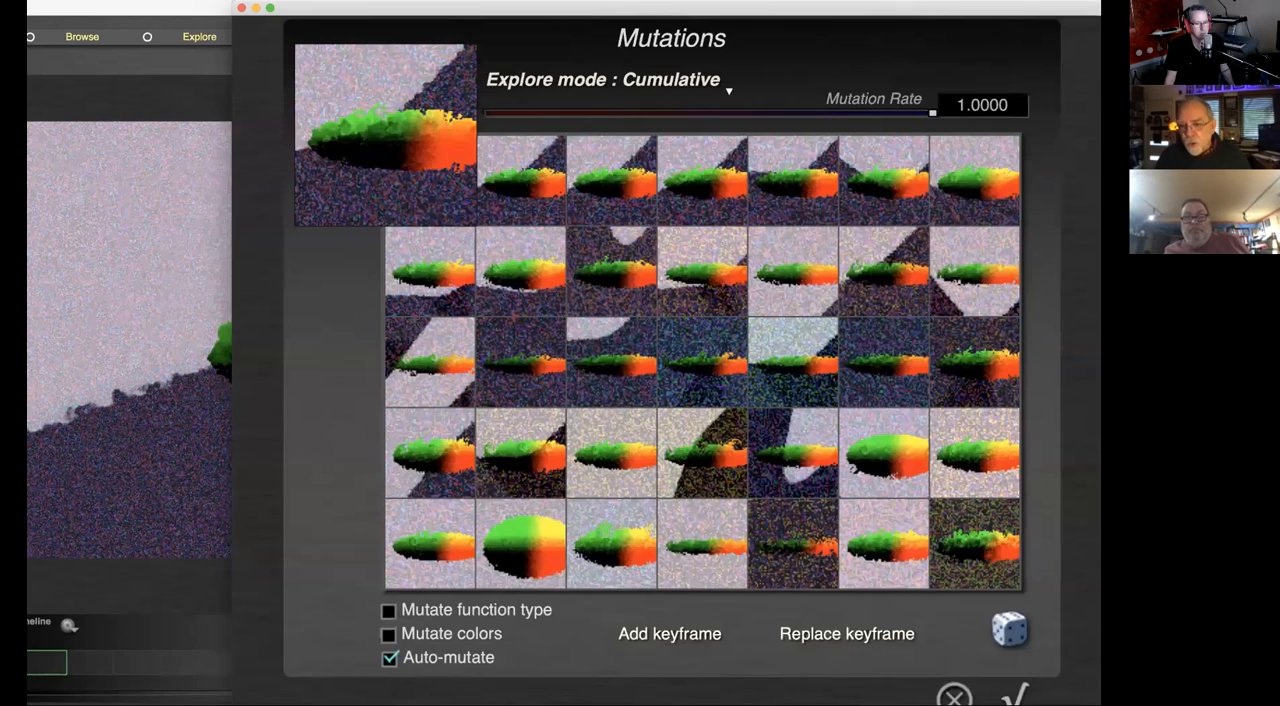
pyautogui.click(1073, 552)
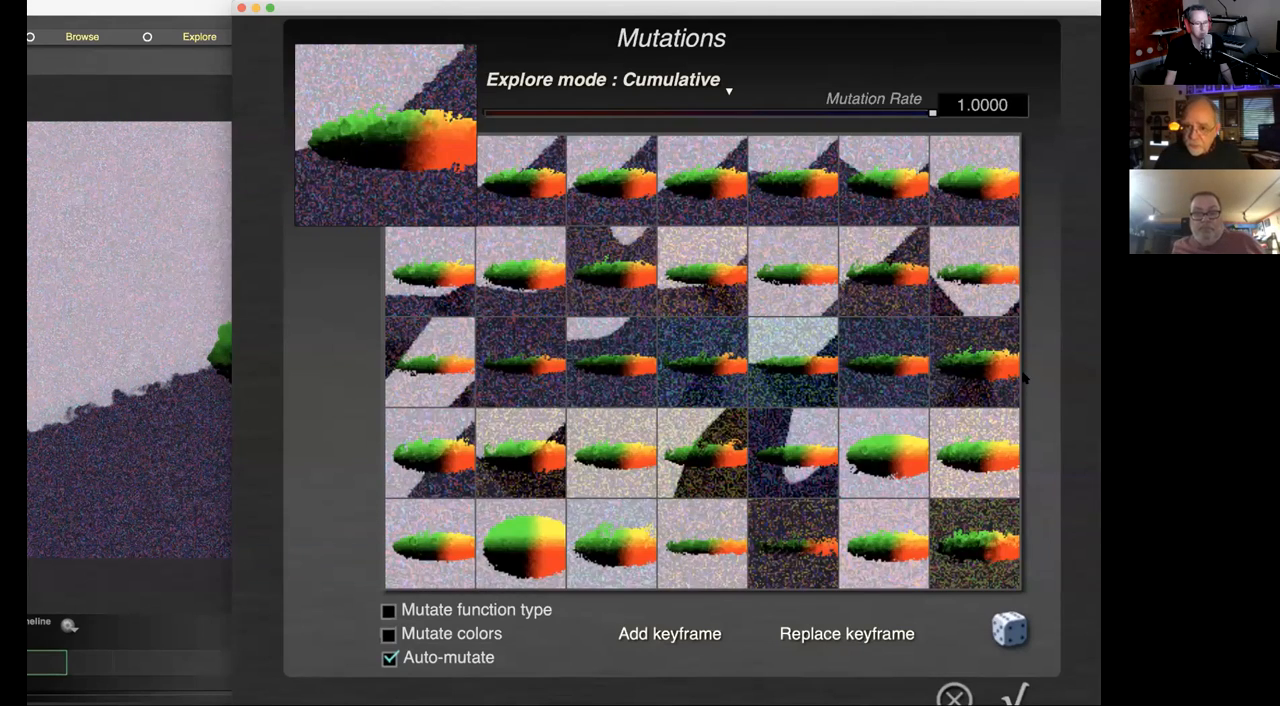
pyautogui.press('Escape')
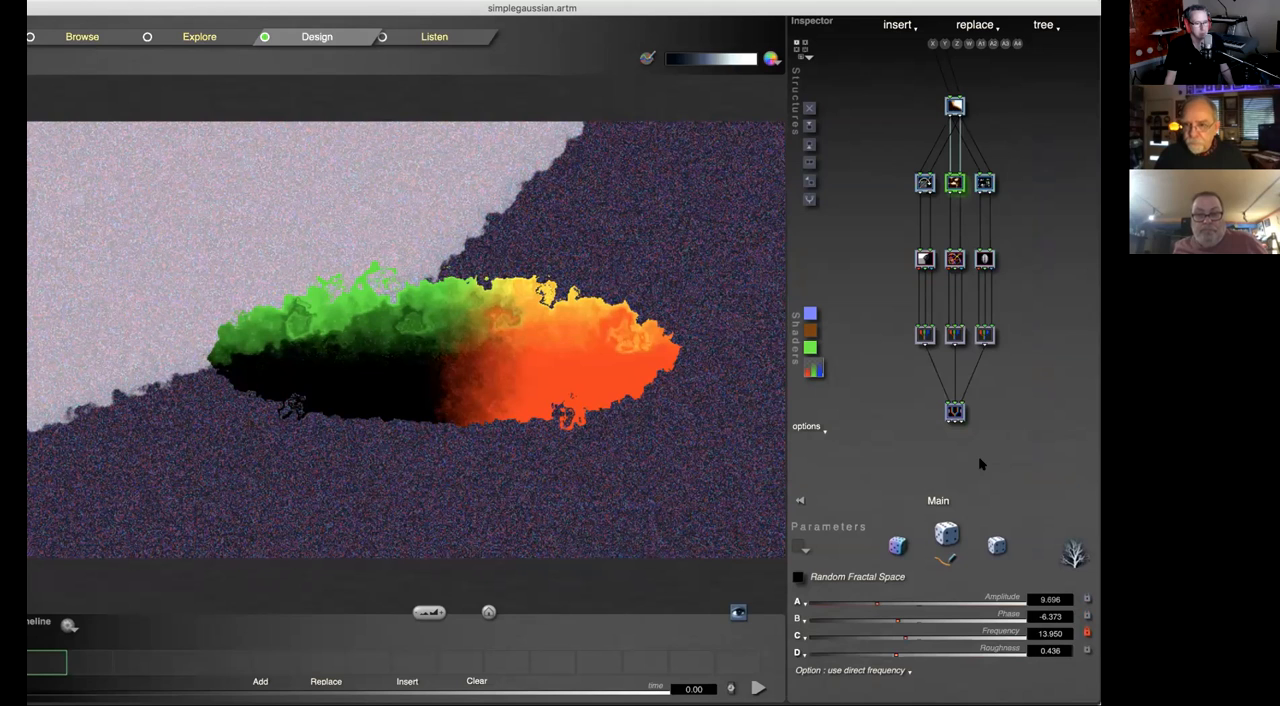
# Step: Randomize the tree's tile functions and toggle the Frequency lock of the Chaos displace A tile
pyautogui.click(948, 537)
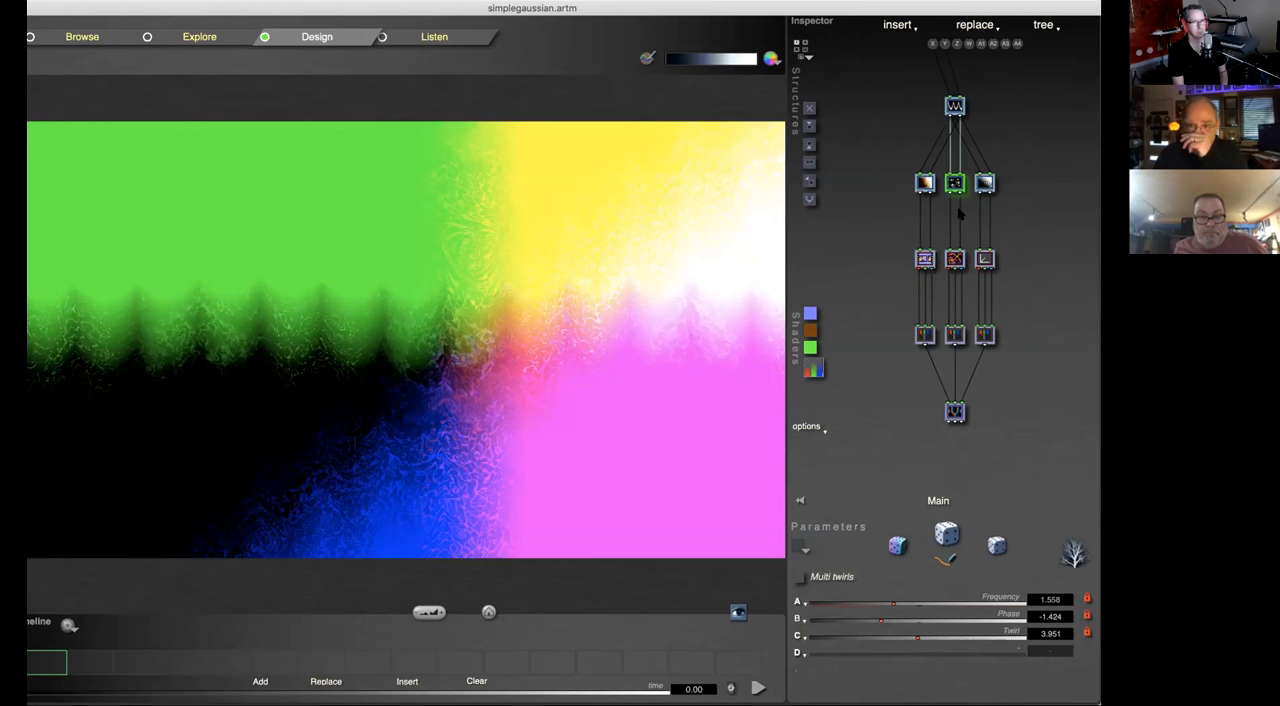
pyautogui.click(925, 184)
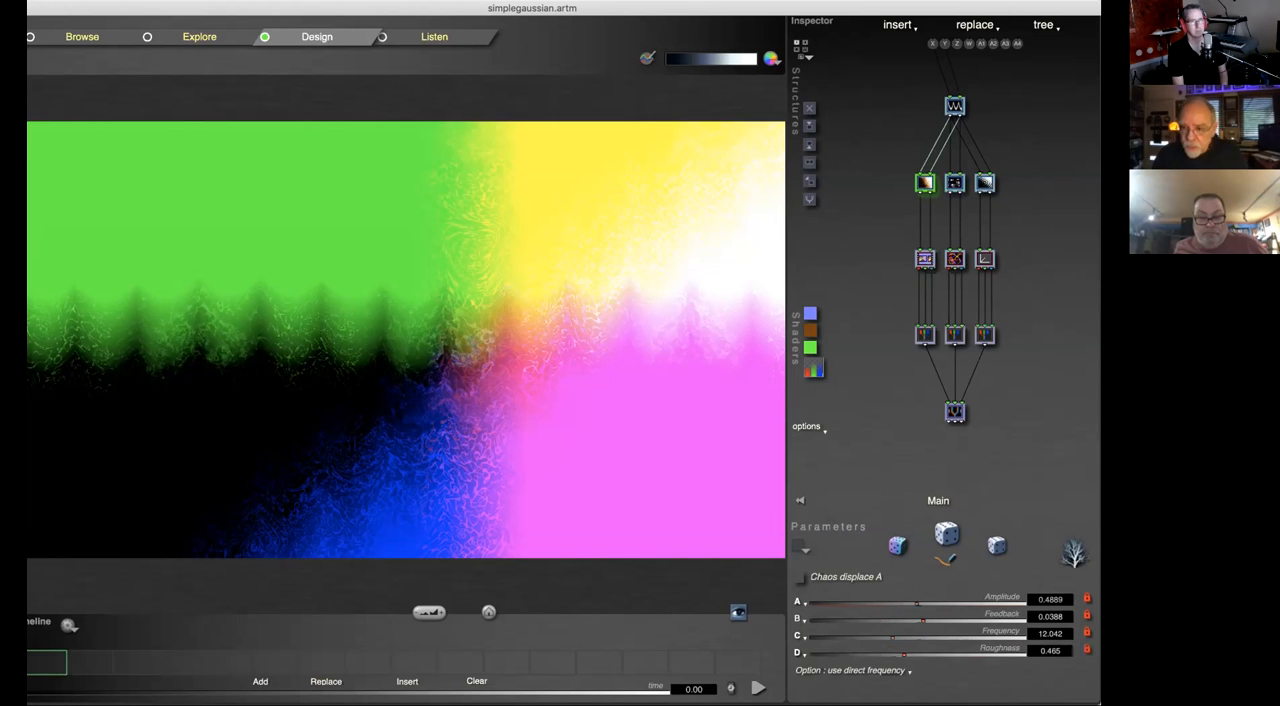
pyautogui.click(1088, 634)
pyautogui.click(1088, 634)
# Step: Examine the function, parameters and locks of the tiles across the three branches, the top tile and the base tile
pyautogui.click(955, 184)
pyautogui.click(986, 184)
pyautogui.click(986, 337)
pyautogui.click(985, 260)
pyautogui.click(955, 260)
pyautogui.click(925, 260)
pyautogui.click(986, 183)
pyautogui.click(955, 106)
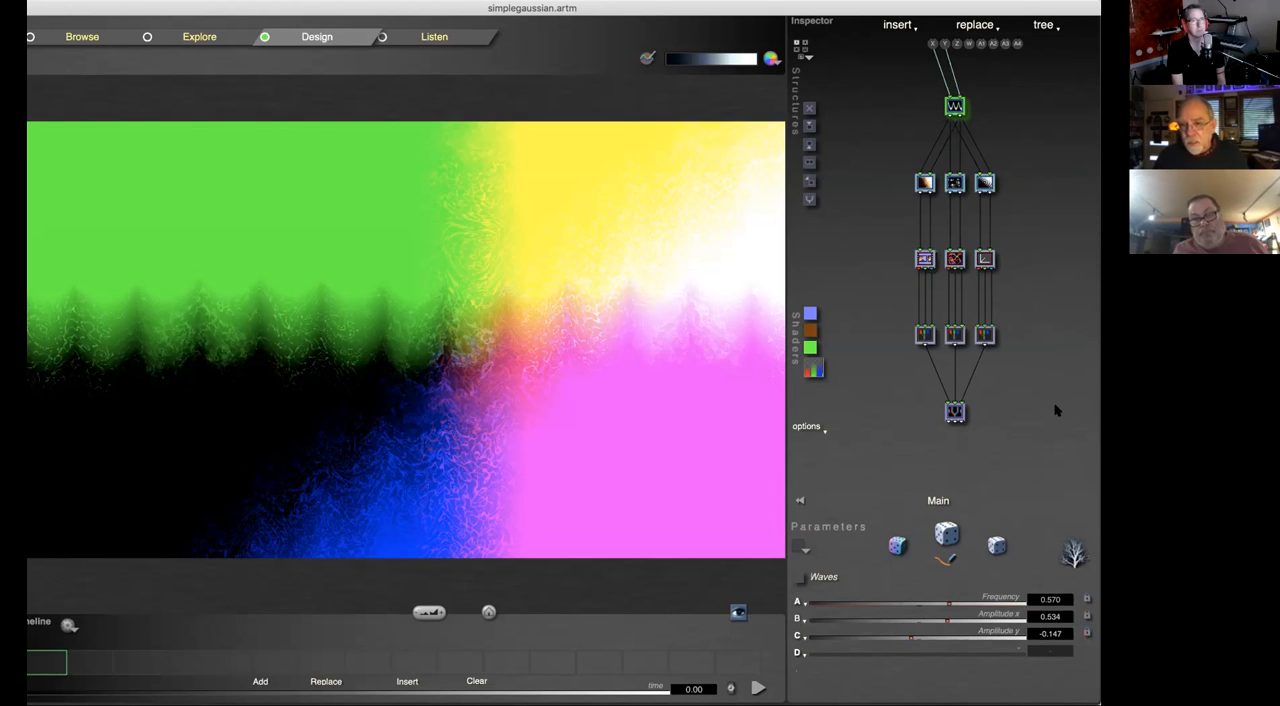
pyautogui.click(955, 413)
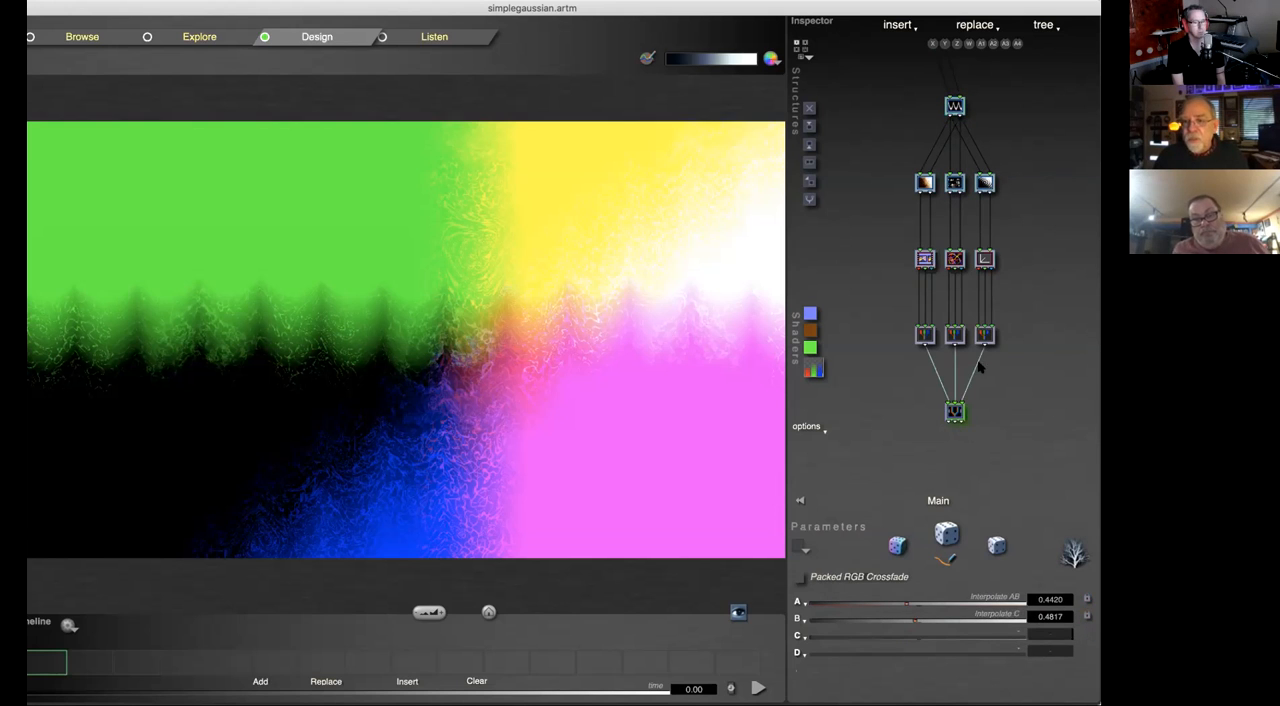
pyautogui.click(985, 261)
pyautogui.click(955, 261)
pyautogui.click(925, 259)
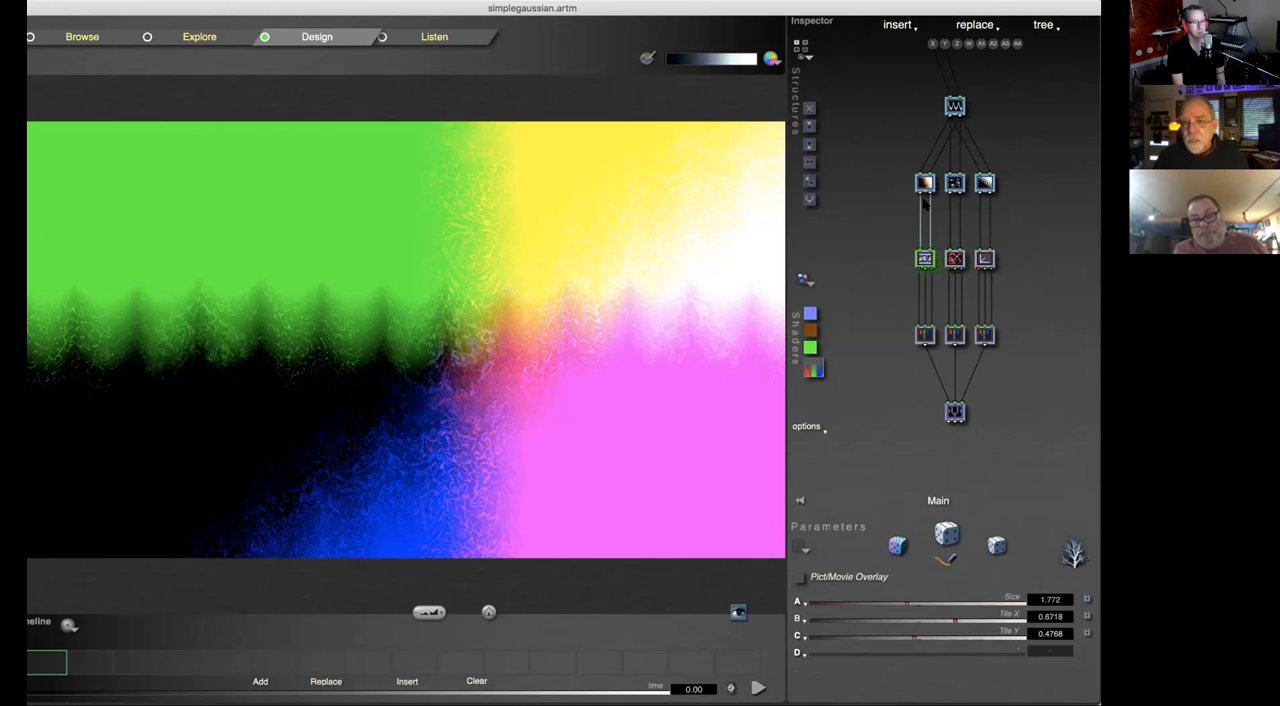
# Step: Set the Phase of the middle branch's Multi twirls tile to 3 and adjust its Frequency to about 1.59
pyautogui.click(925, 183)
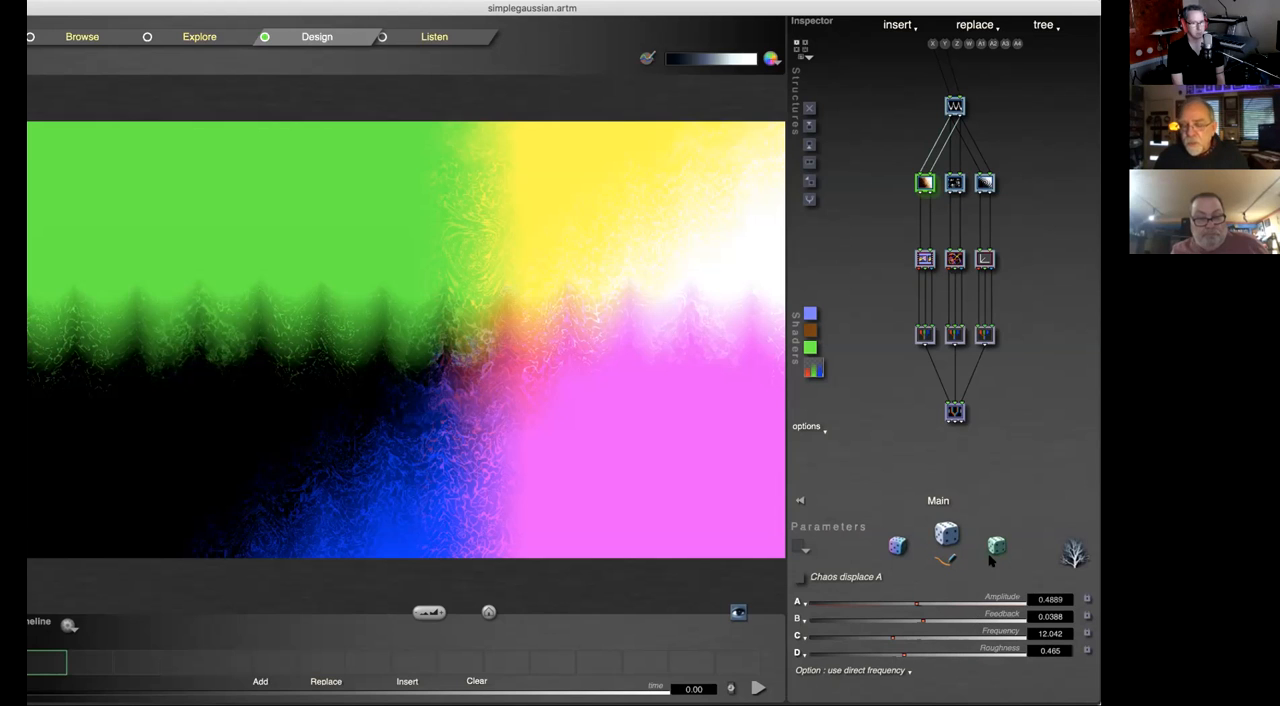
pyautogui.click(960, 180)
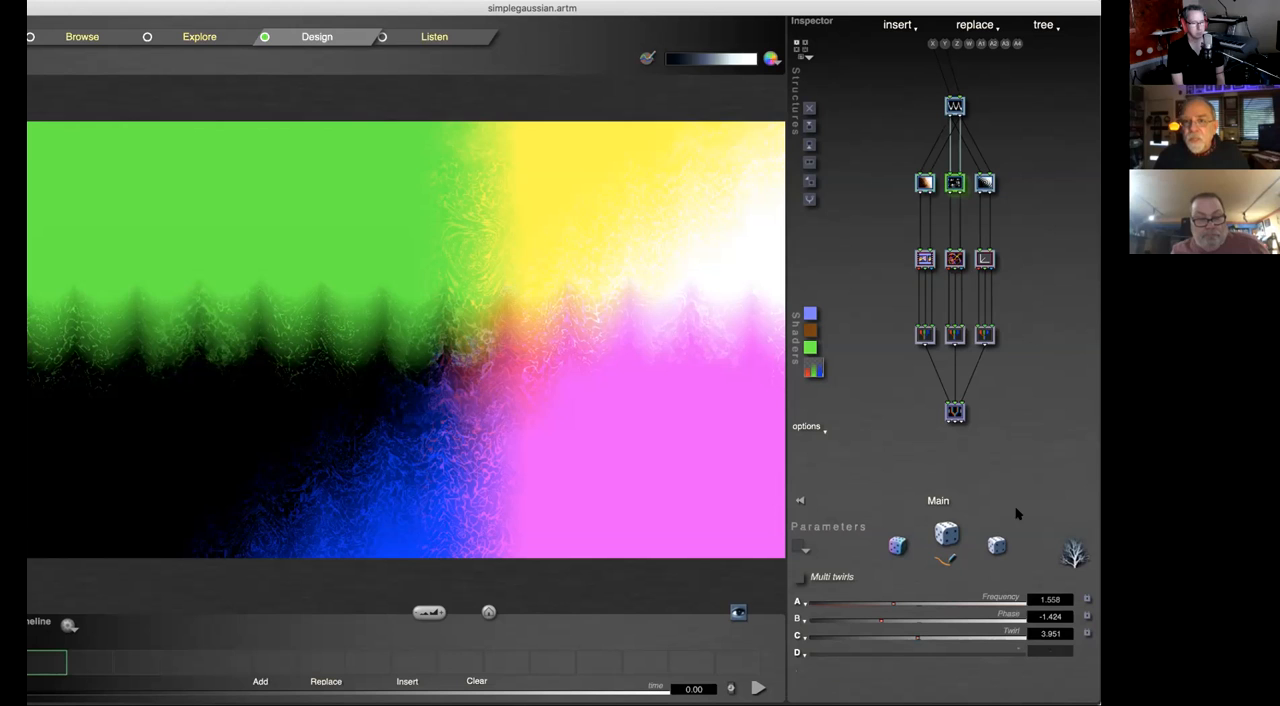
pyautogui.click(923, 181)
pyautogui.click(955, 182)
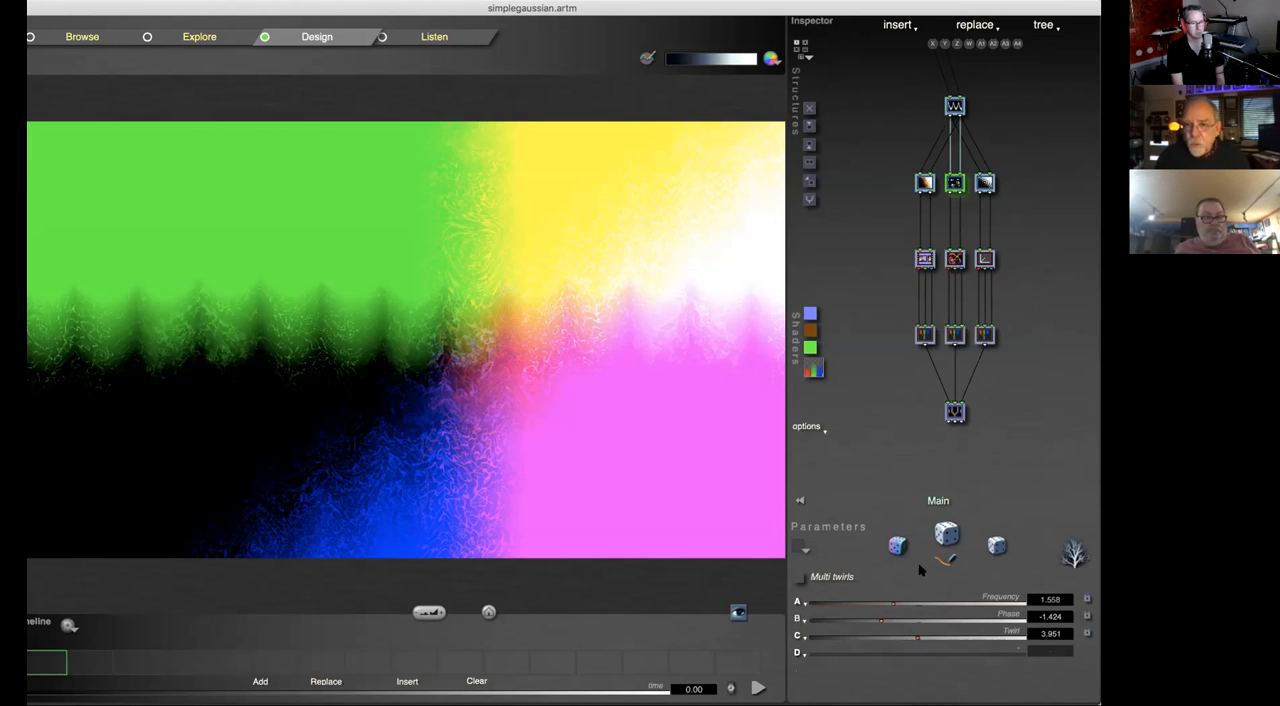
pyautogui.moveTo(886, 620); pyautogui.dragTo(950, 622)
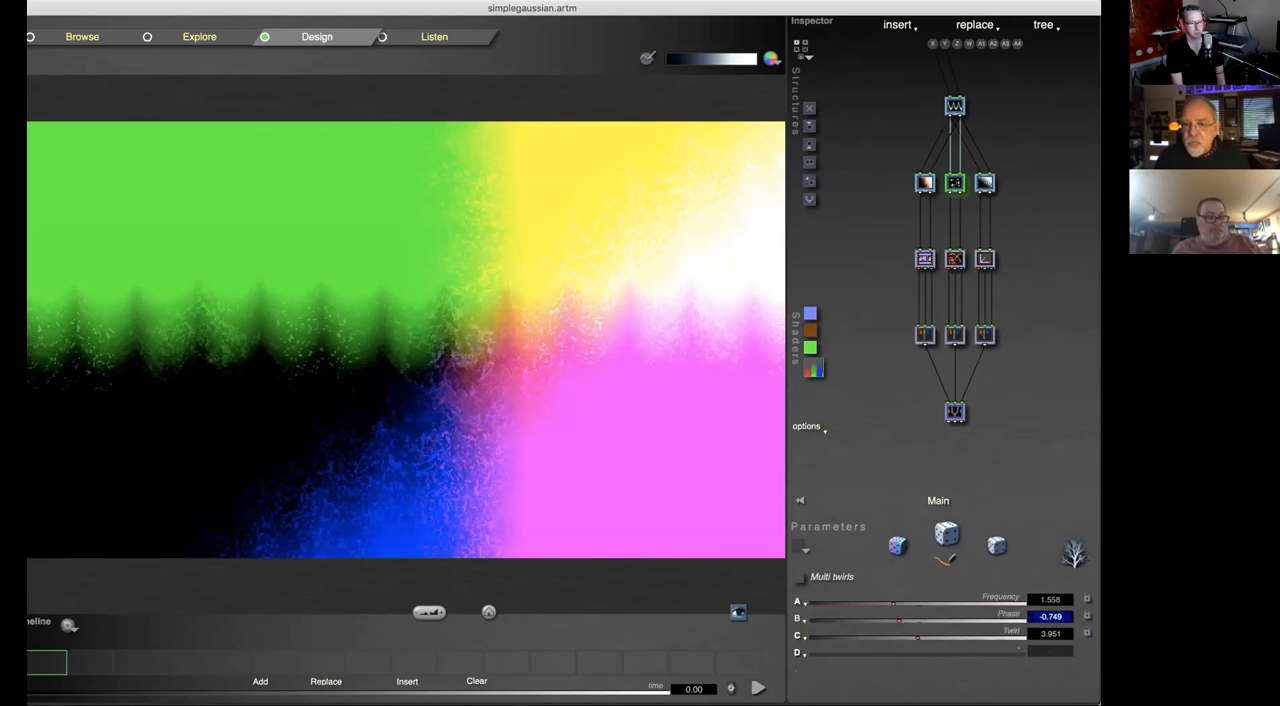
pyautogui.moveTo(1031, 623); pyautogui.dragTo(1024, 622)
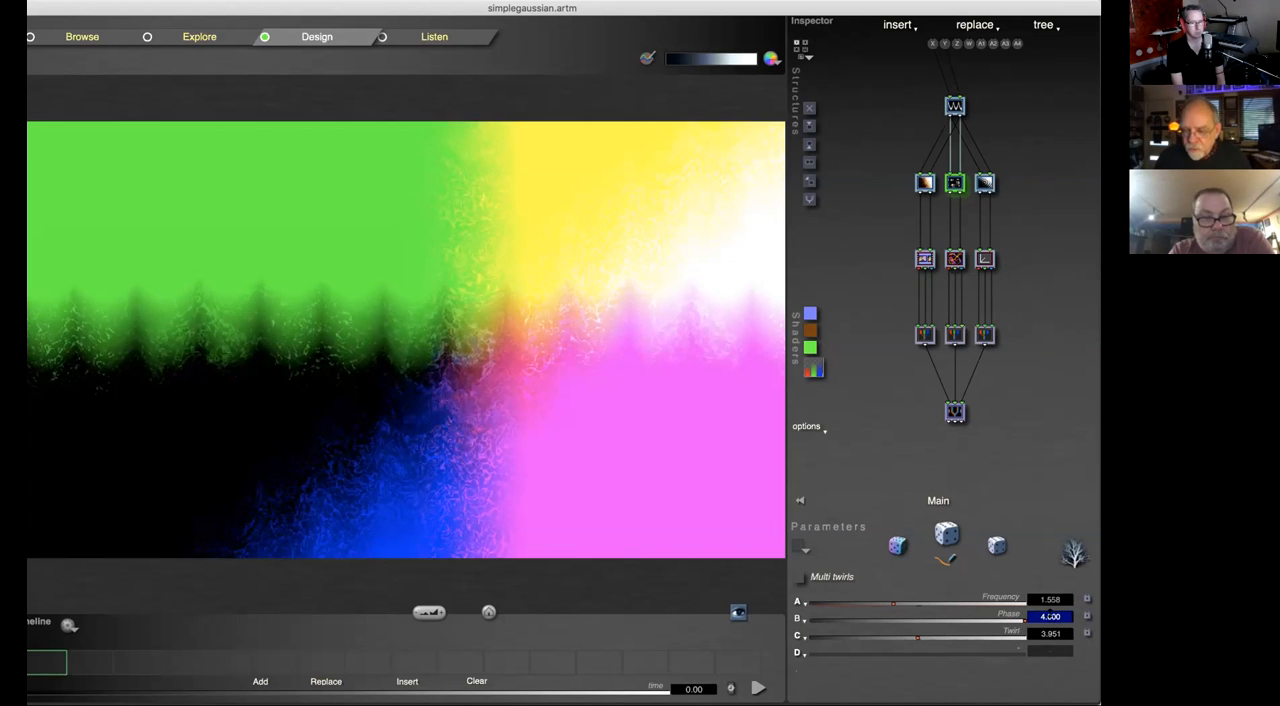
pyautogui.write('3')
pyautogui.press('Return')
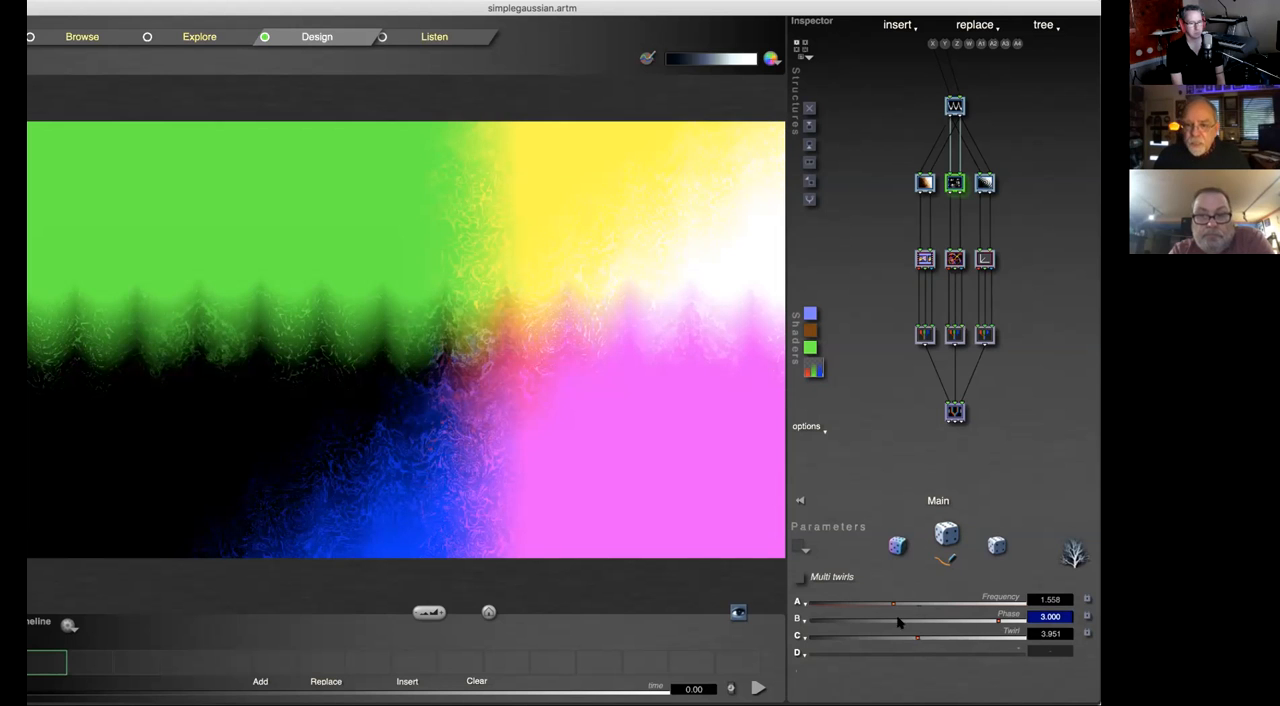
pyautogui.moveTo(909, 602); pyautogui.dragTo(945, 604)
pyautogui.moveTo(901, 653); pyautogui.dragTo(895, 655)
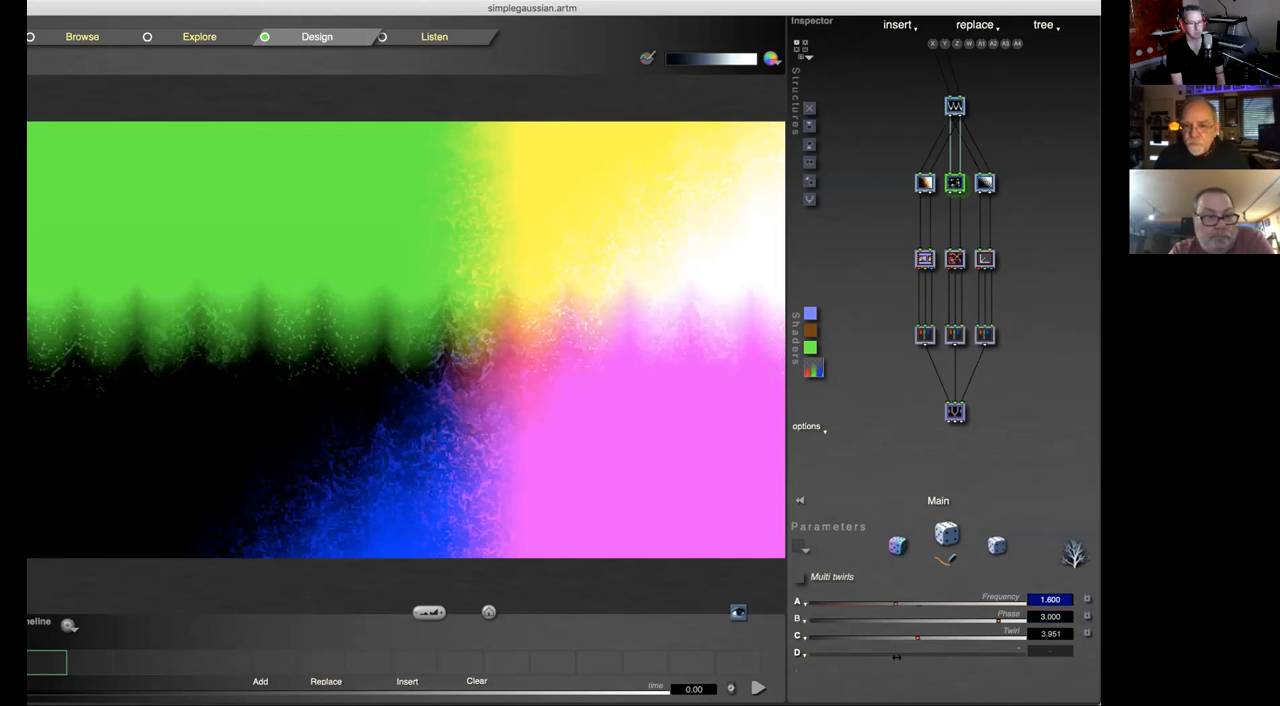
# Step: Reset the Frequency of the Multi twirls tile to its default, then reset all of its parameters to their defaults
pyautogui.click(796, 602)
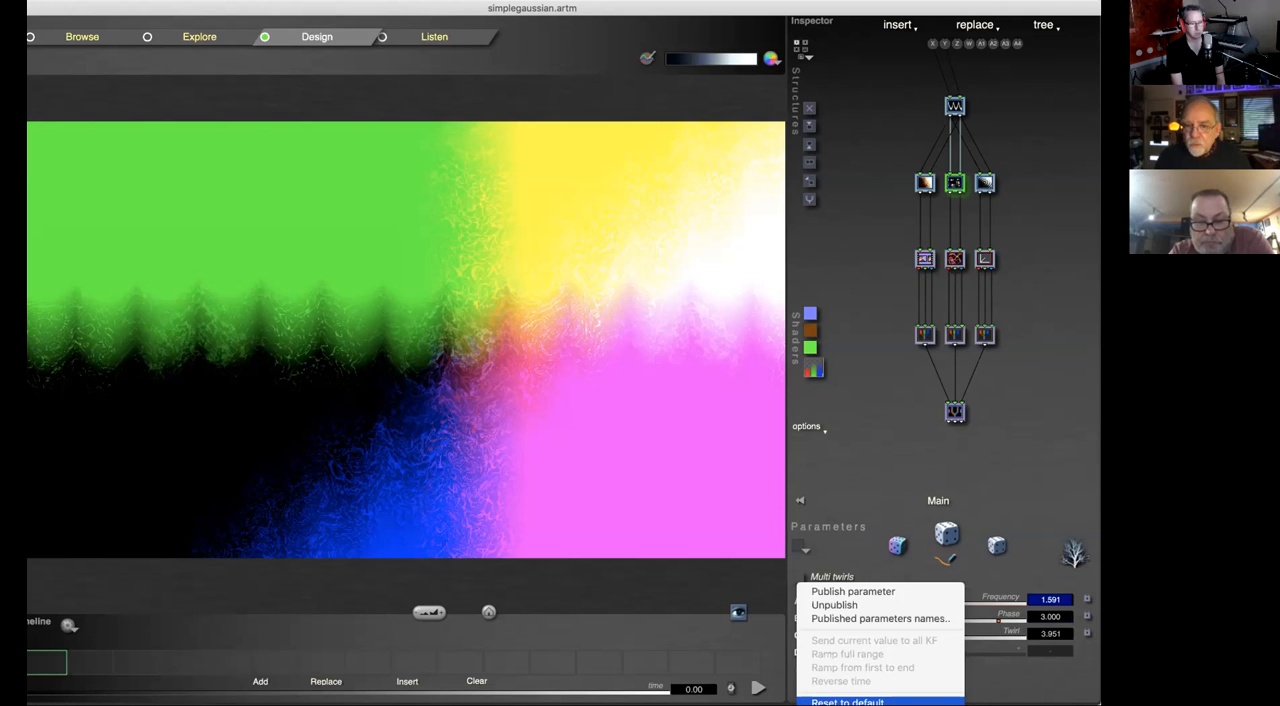
pyautogui.click(850, 702)
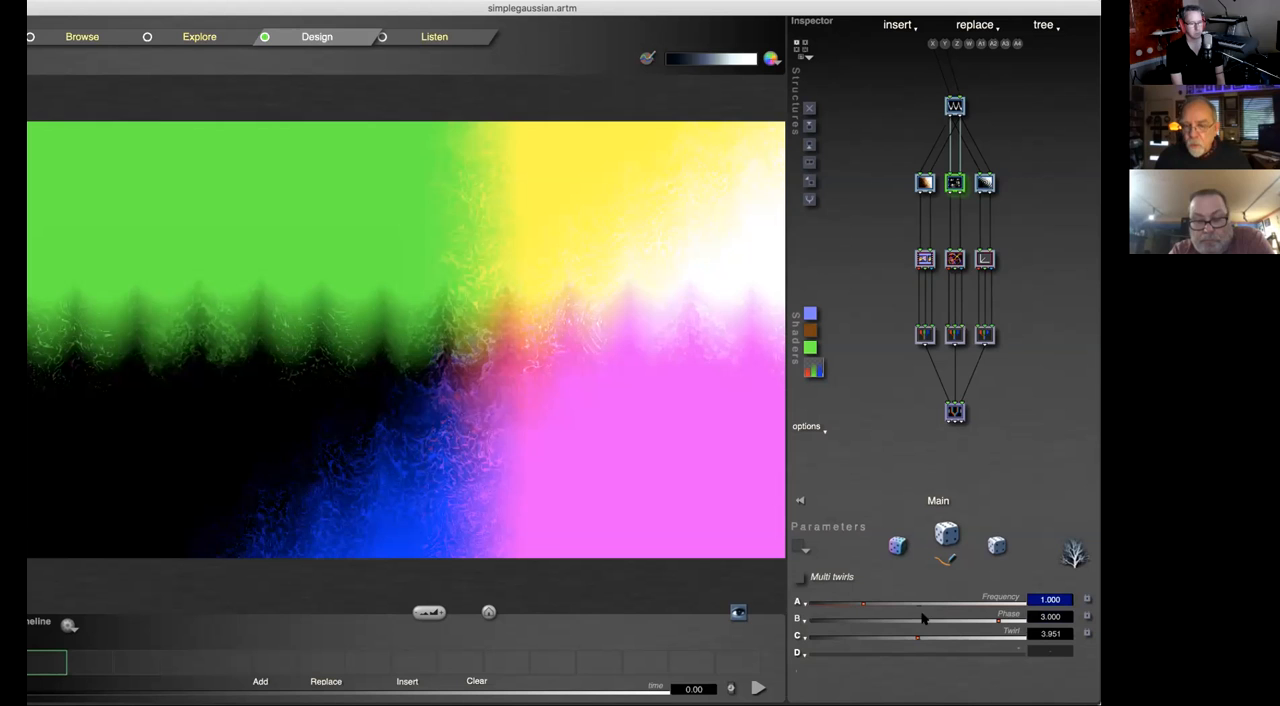
pyautogui.click(798, 603)
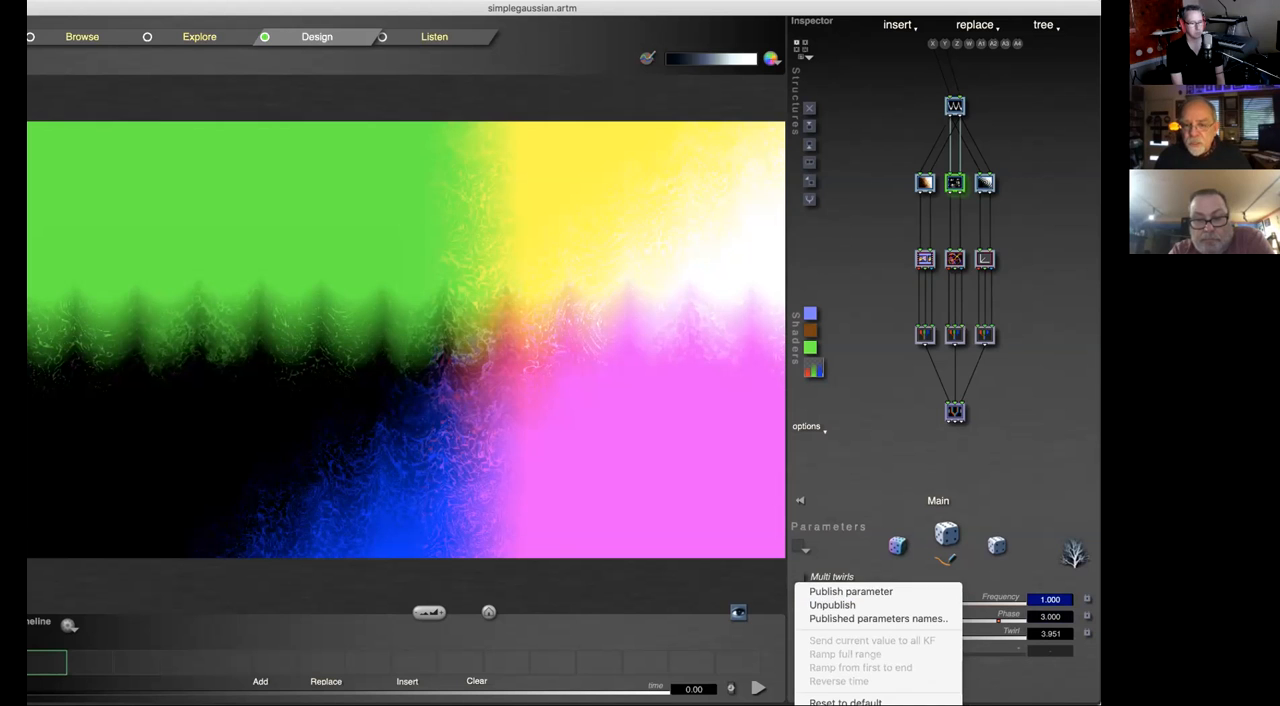
pyautogui.press('Escape')
pyautogui.click(848, 703)
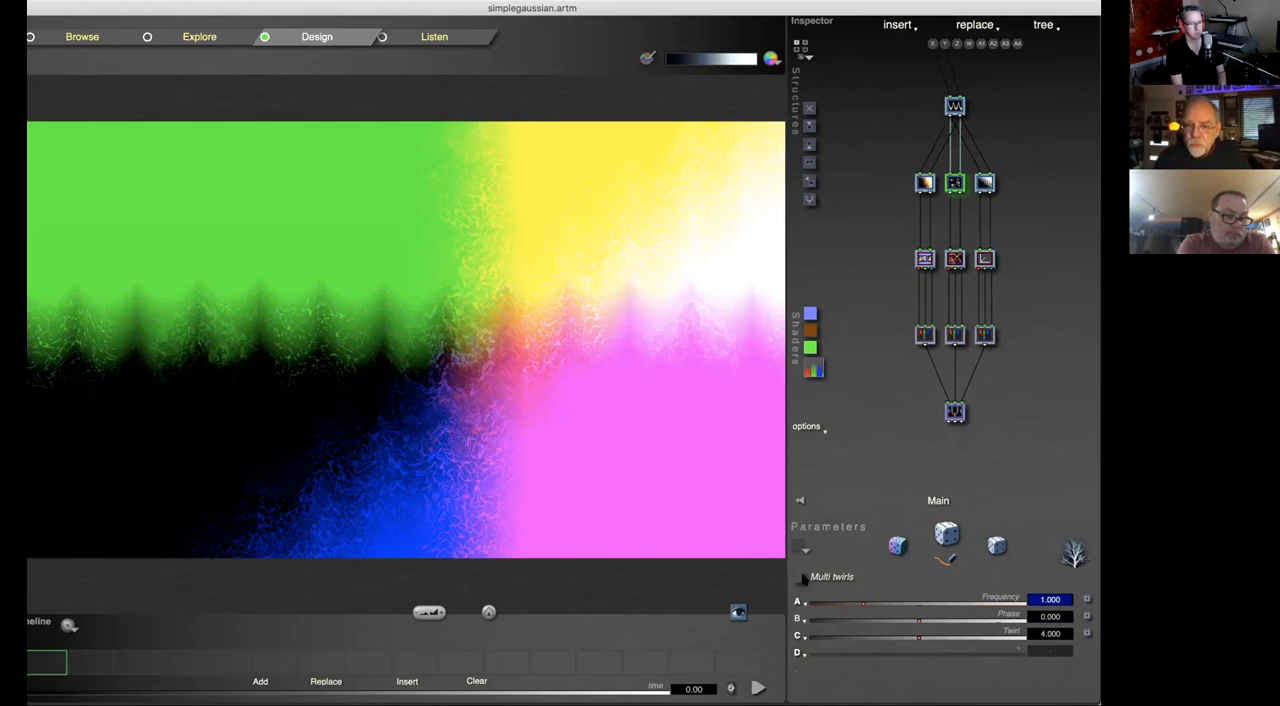
# Step: Insert a 3D Scale tile below the Packed RGB Crossfade tile at the base of the tree
pyautogui.click(956, 412)
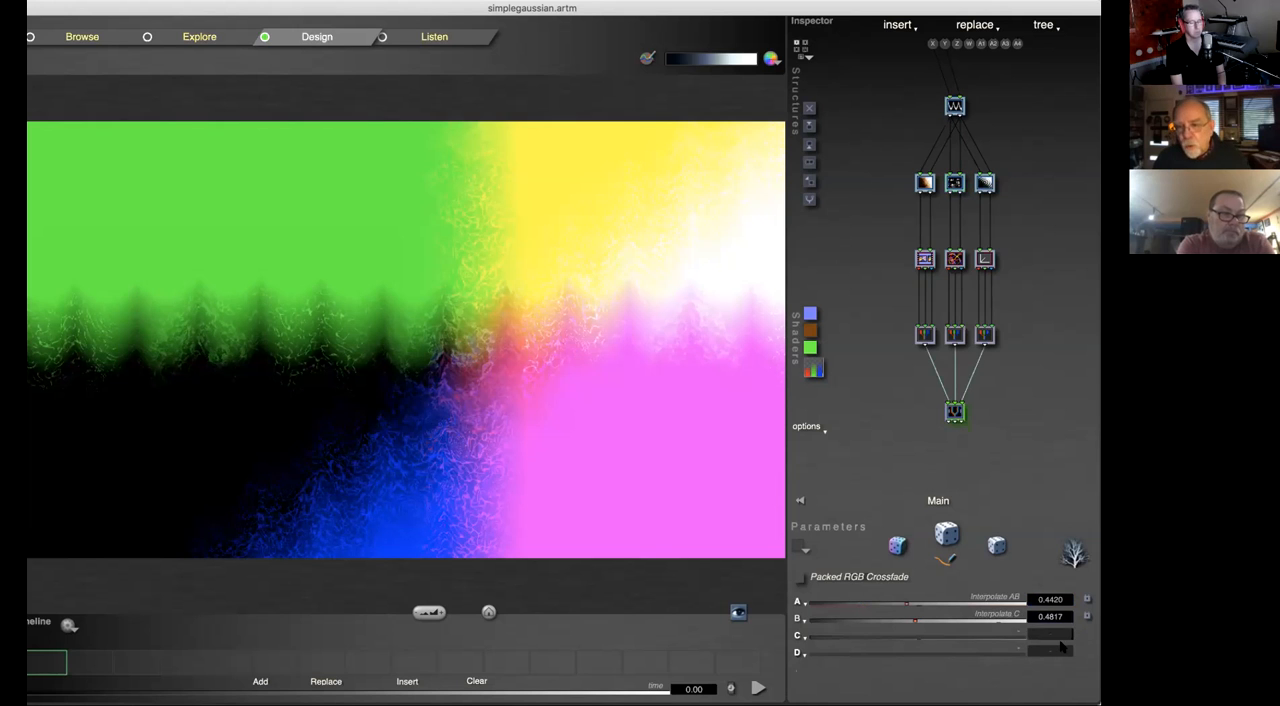
pyautogui.press('i')
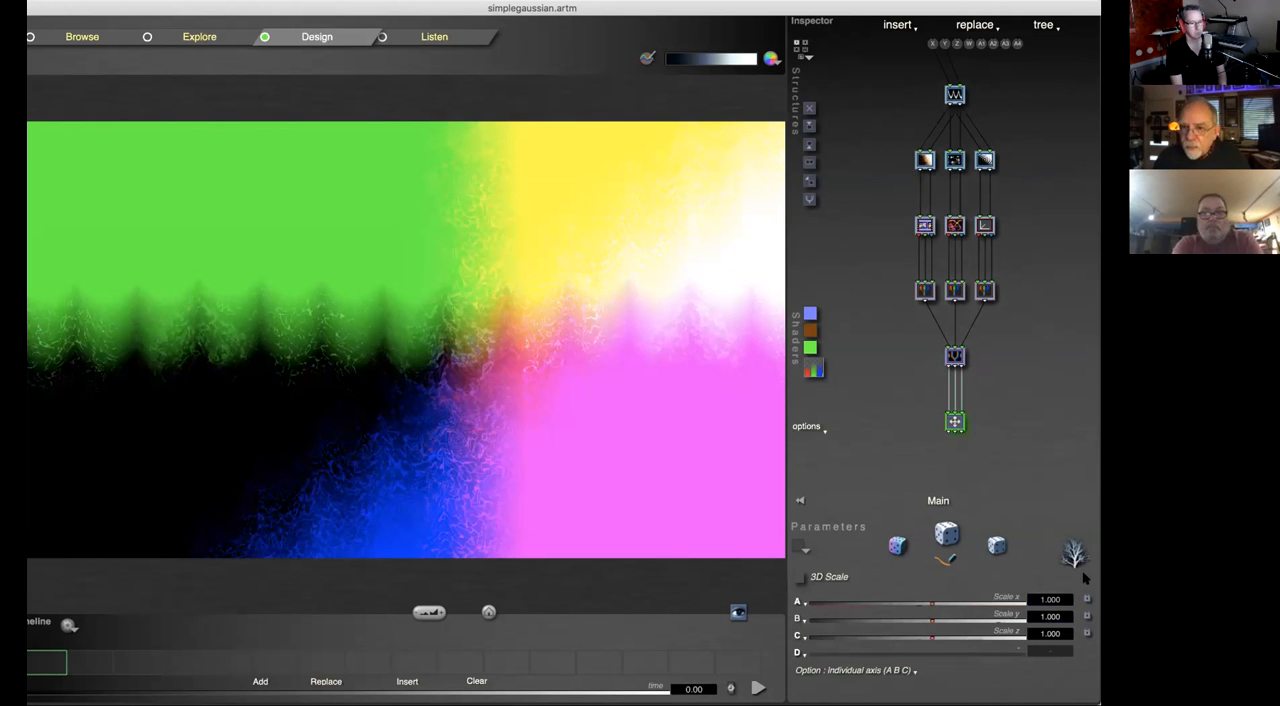
# Step: Try positive and negative Scale x, y and z values on the 3D Scale tile, reset them all to default, and view its scaling options
pyautogui.click(964, 606)
pyautogui.click(892, 622)
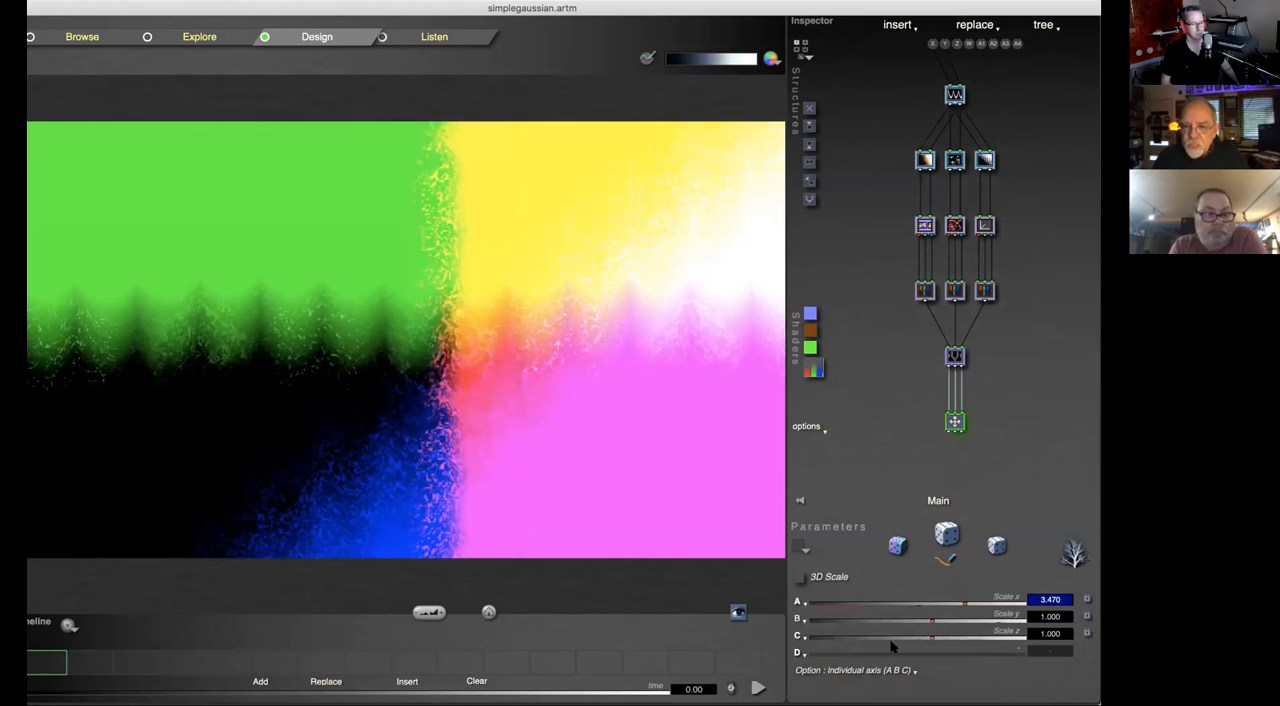
pyautogui.click(857, 637)
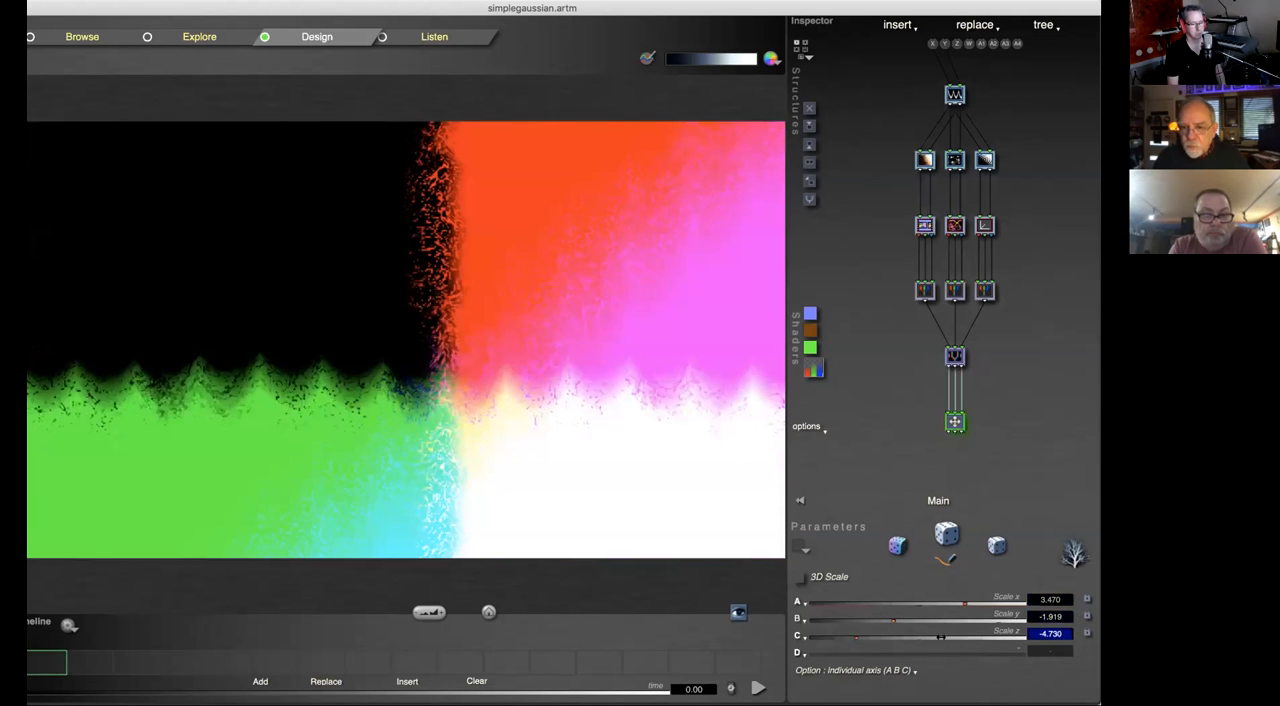
pyautogui.click(943, 637)
pyautogui.click(991, 621)
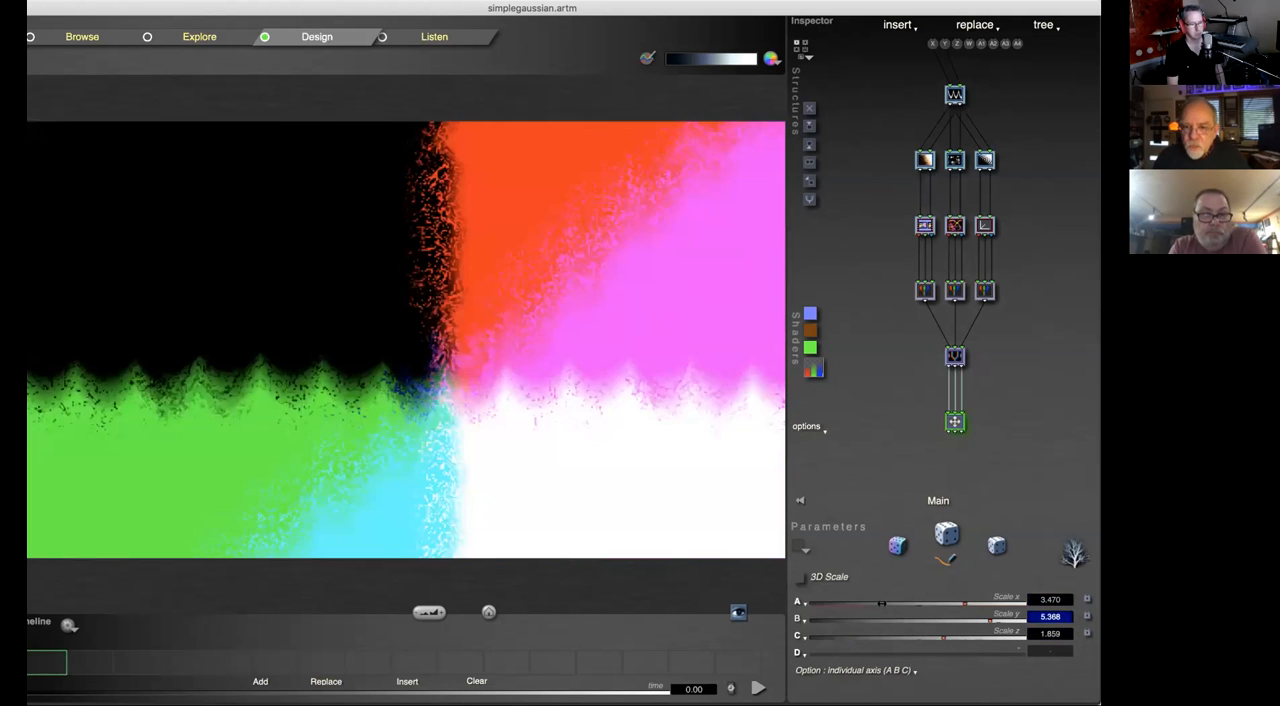
pyautogui.click(884, 604)
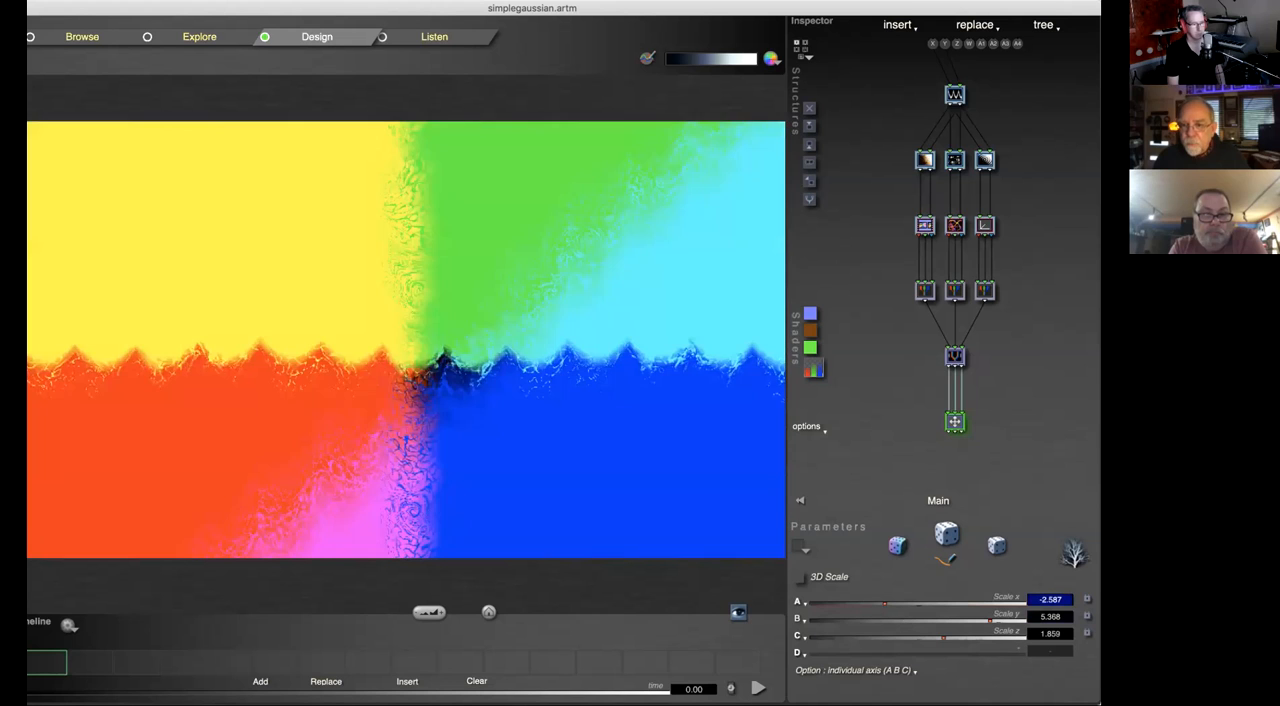
pyautogui.click(799, 602)
pyautogui.click(850, 701)
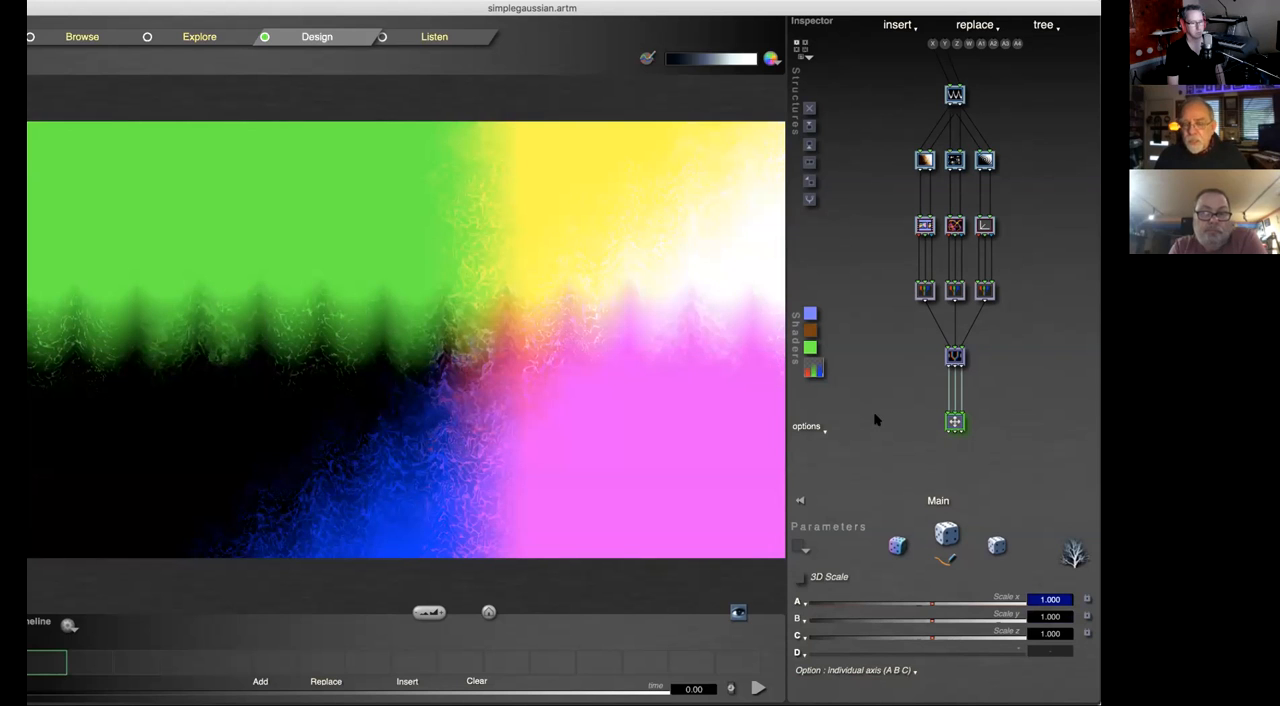
pyautogui.click(866, 672)
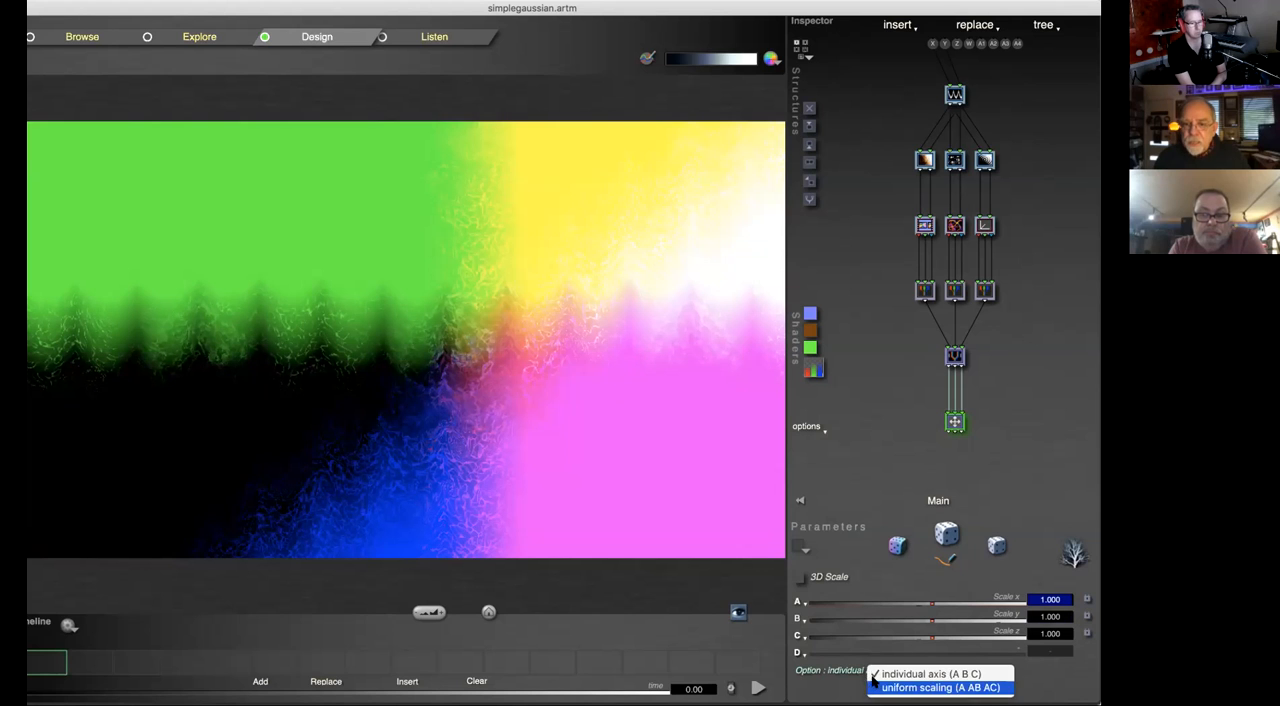
pyautogui.click(864, 420)
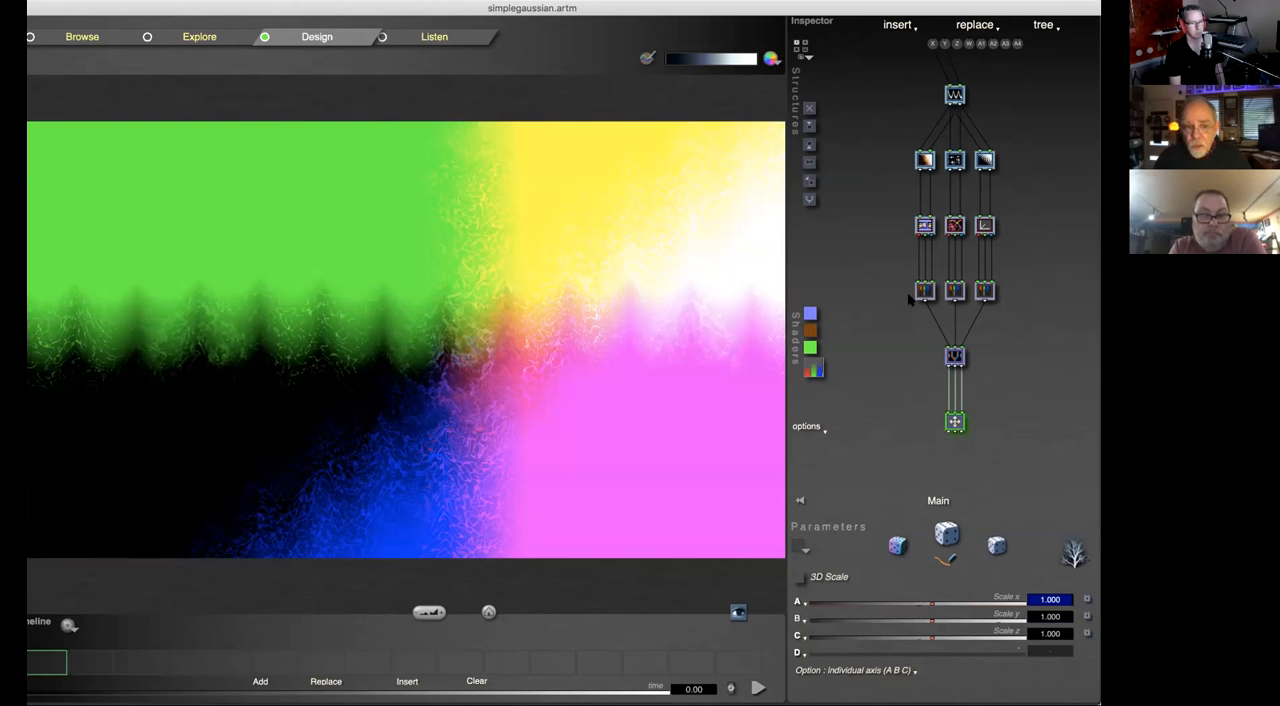
# Step: Change the Chaos displace A tile of the first branch to a tile with 3 ins and 2 outs
pyautogui.click(956, 96)
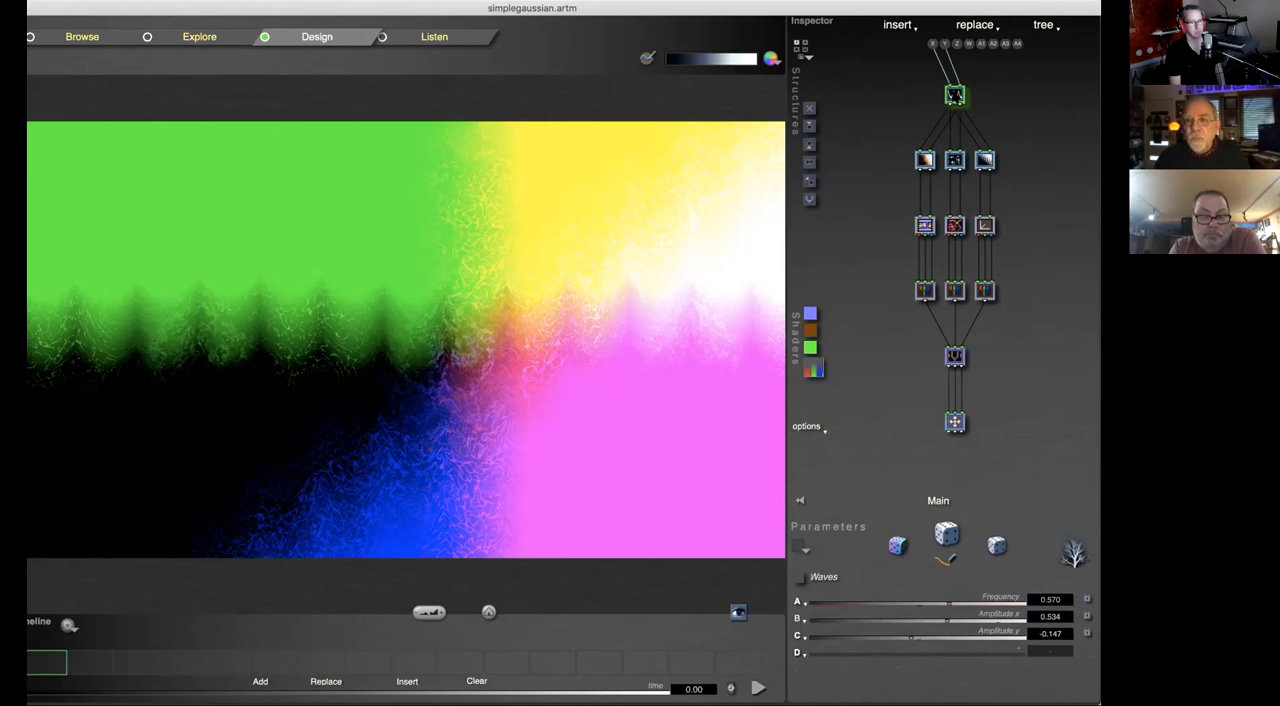
pyautogui.rightClick(956, 96)
pyautogui.click(914, 188)
pyautogui.click(923, 161)
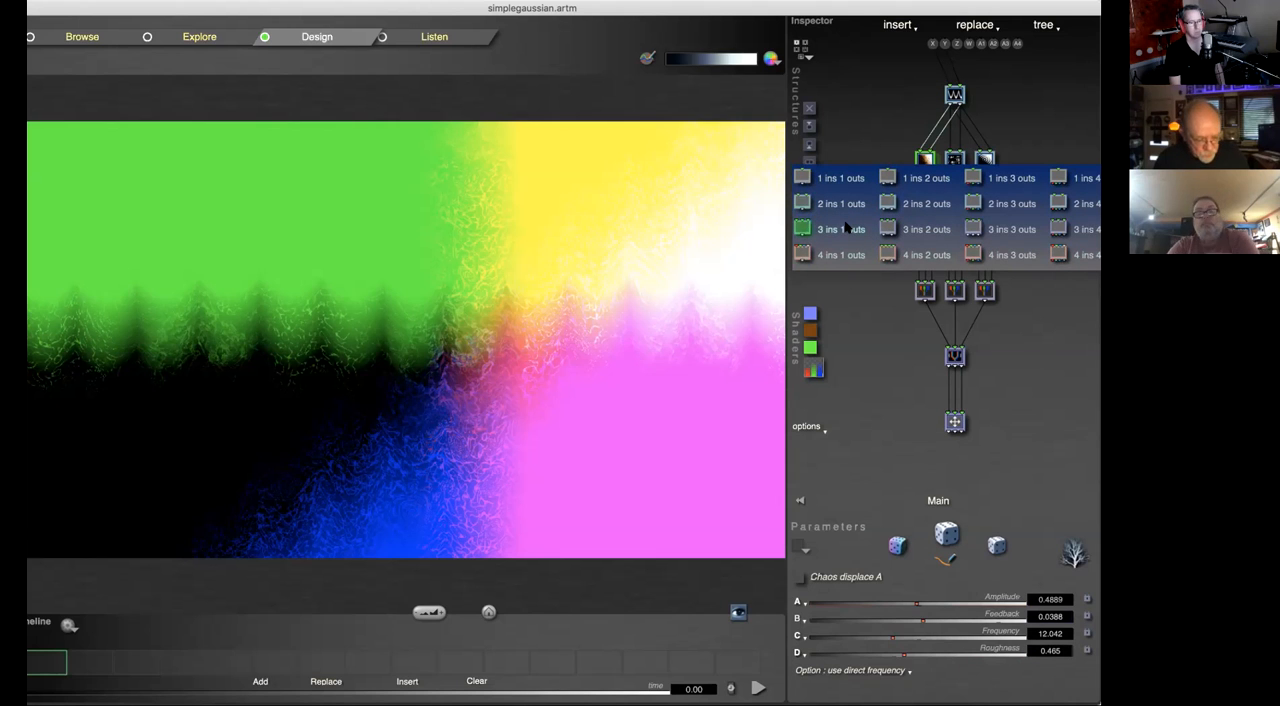
pyautogui.click(929, 232)
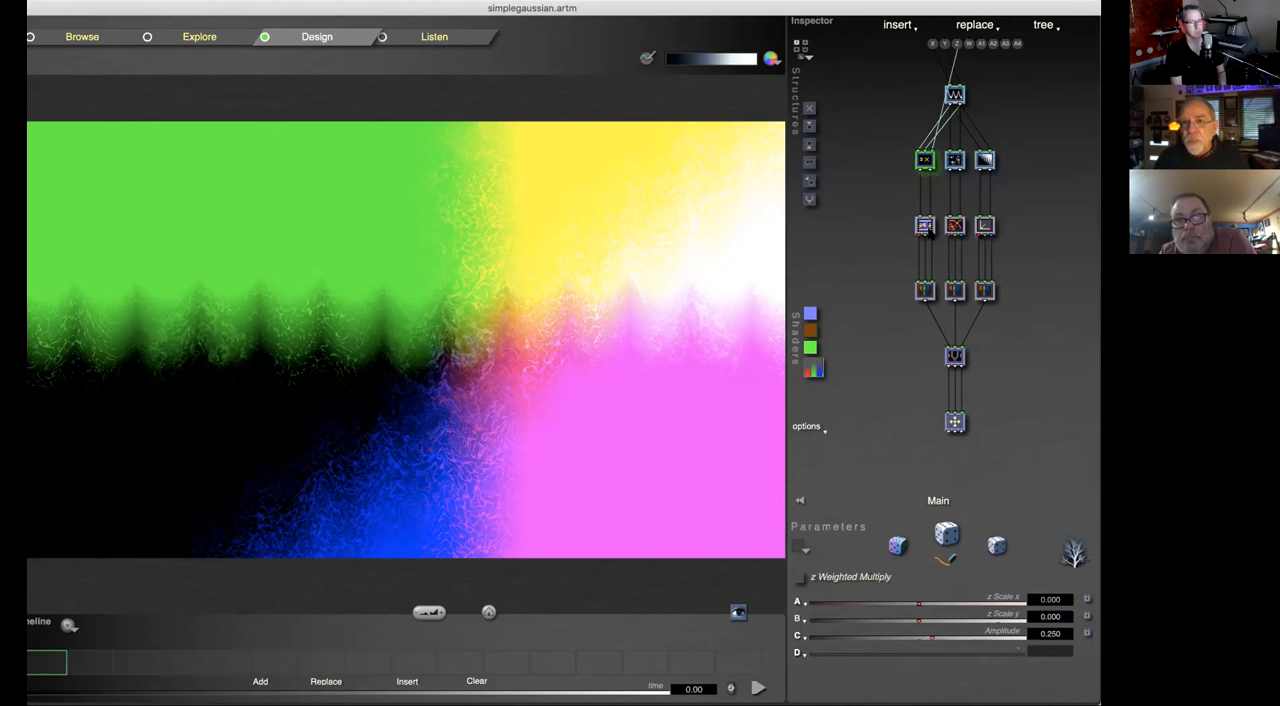
# Step: View the functions and the input/output types available for the z Weighted Multiply tile without changing it
pyautogui.click(924, 161)
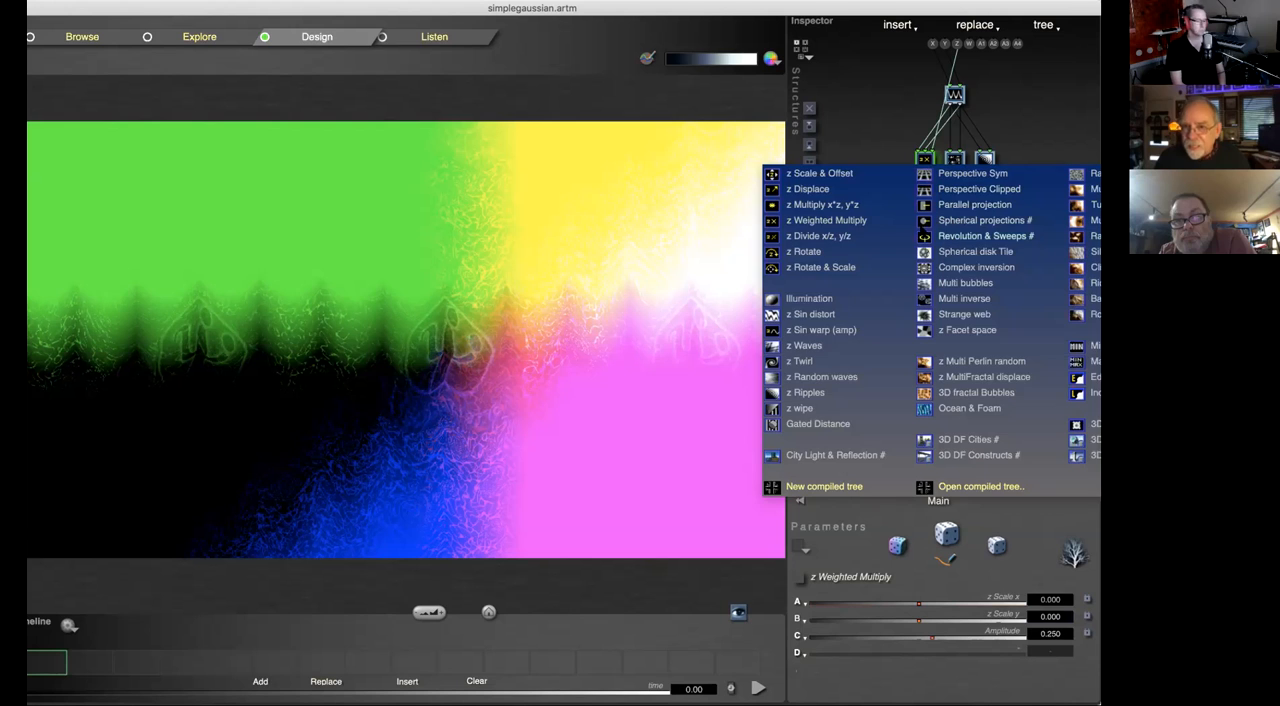
pyautogui.click(886, 132)
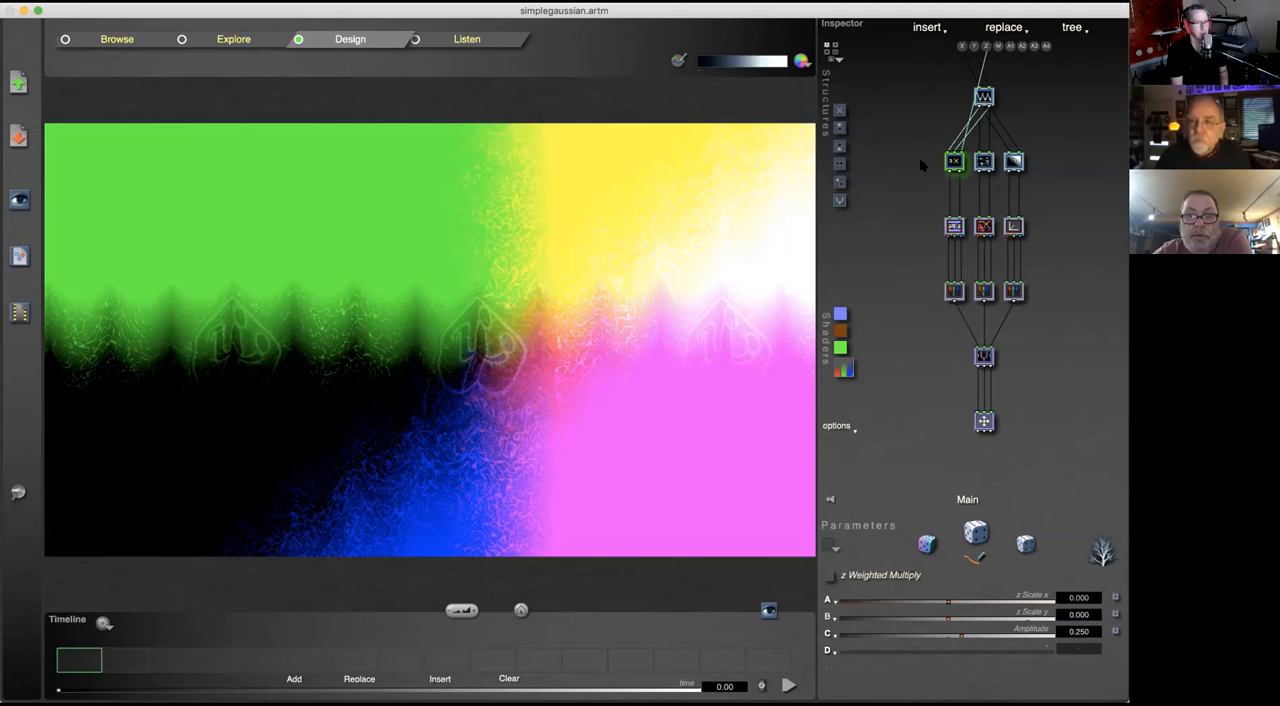
pyautogui.click(954, 163)
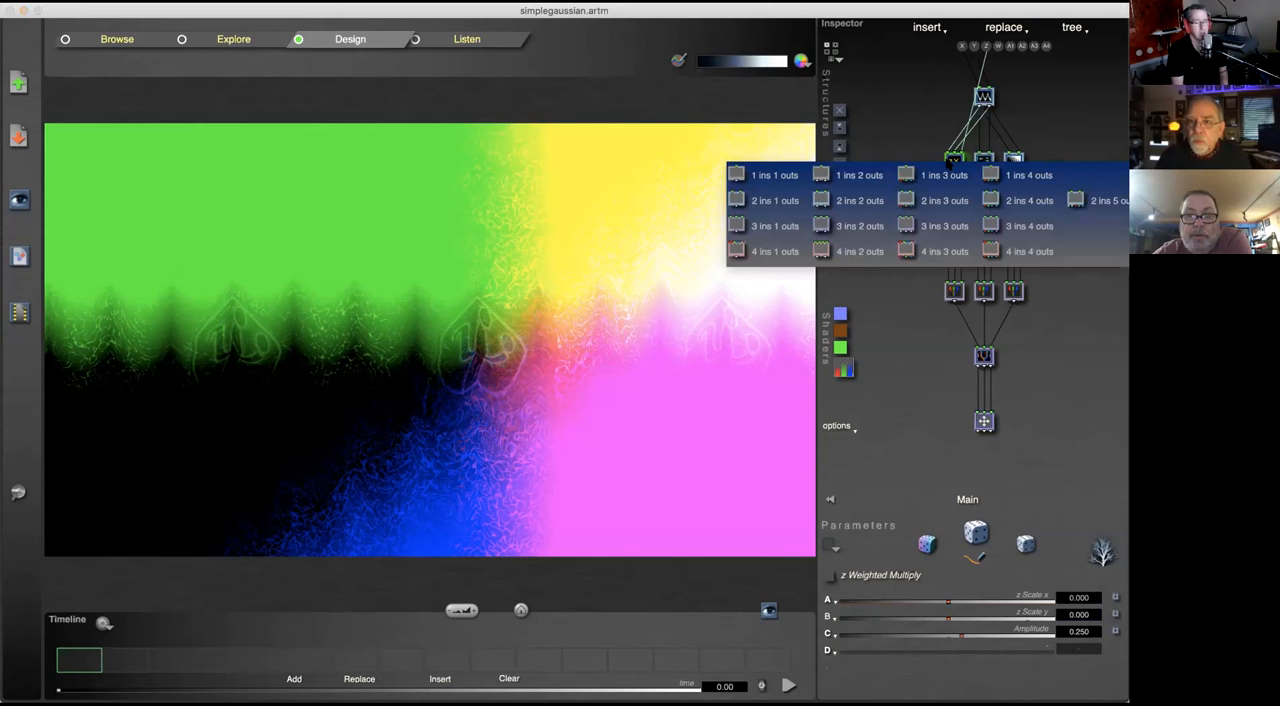
pyautogui.click(896, 123)
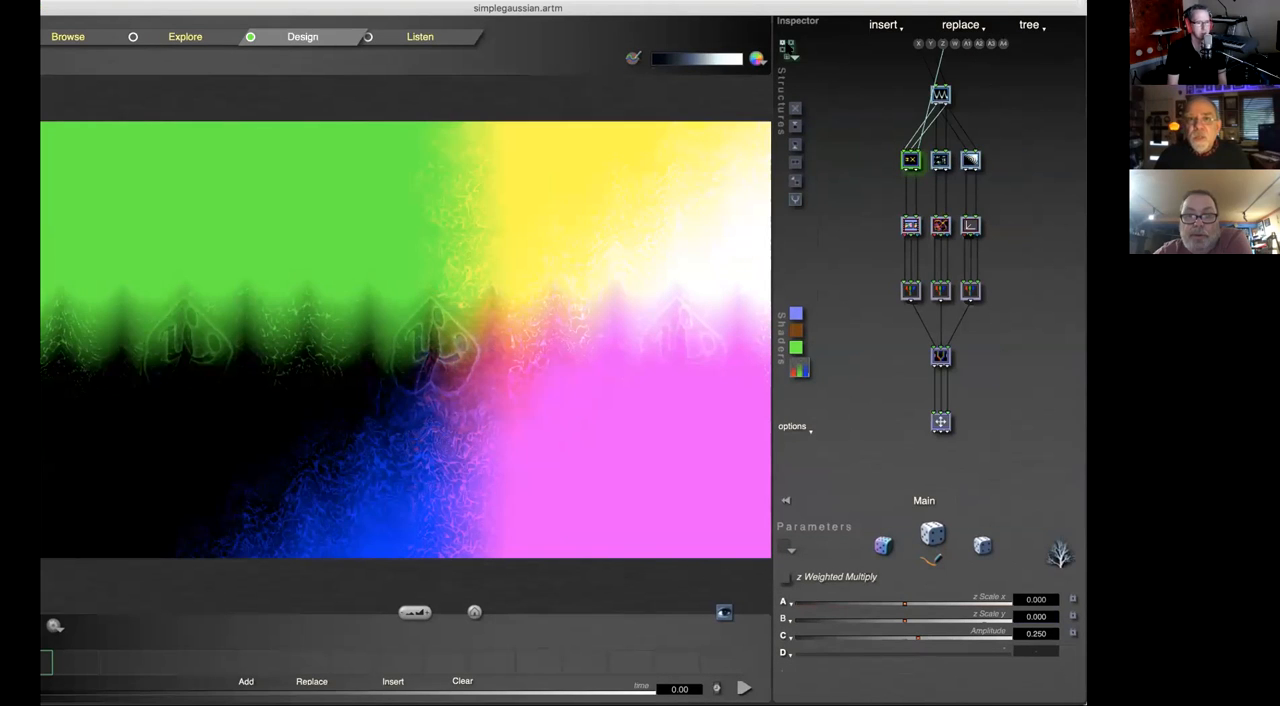
# Step: Start a new single-tile tree and replace its square grid tile with a Rotate tile inserted above it
pyautogui.click(791, 53)
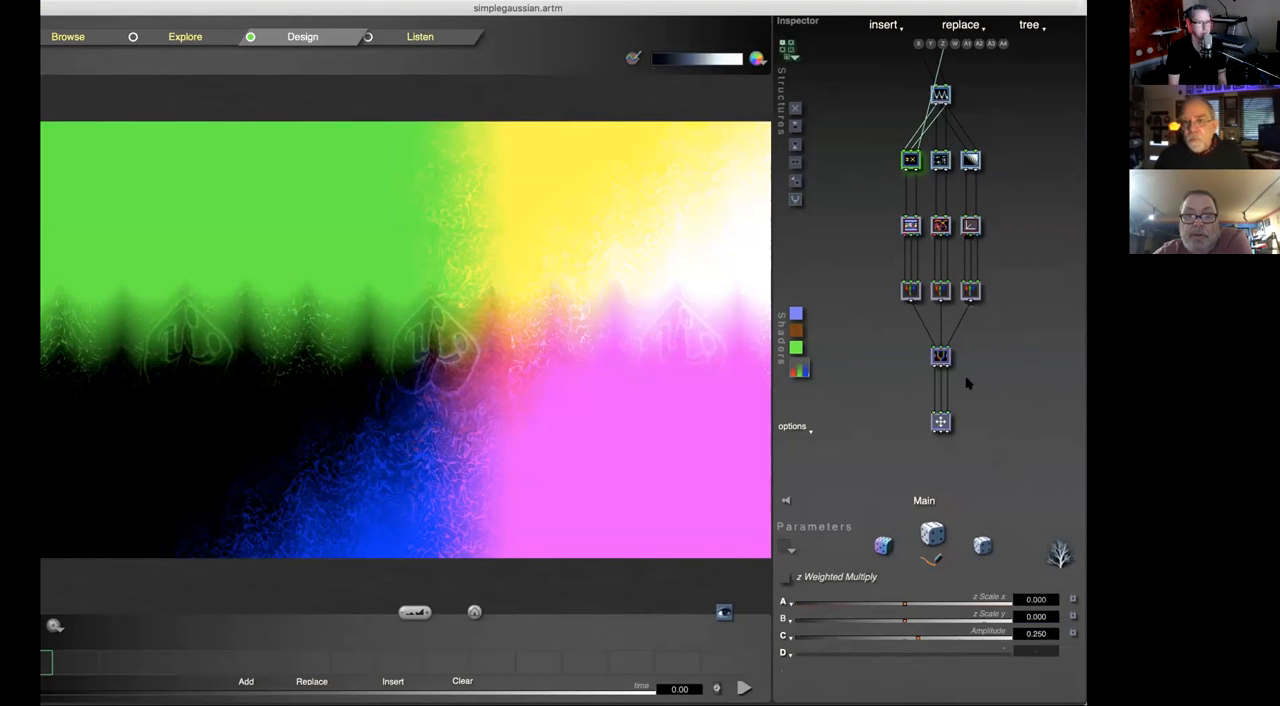
pyautogui.press('Delete')
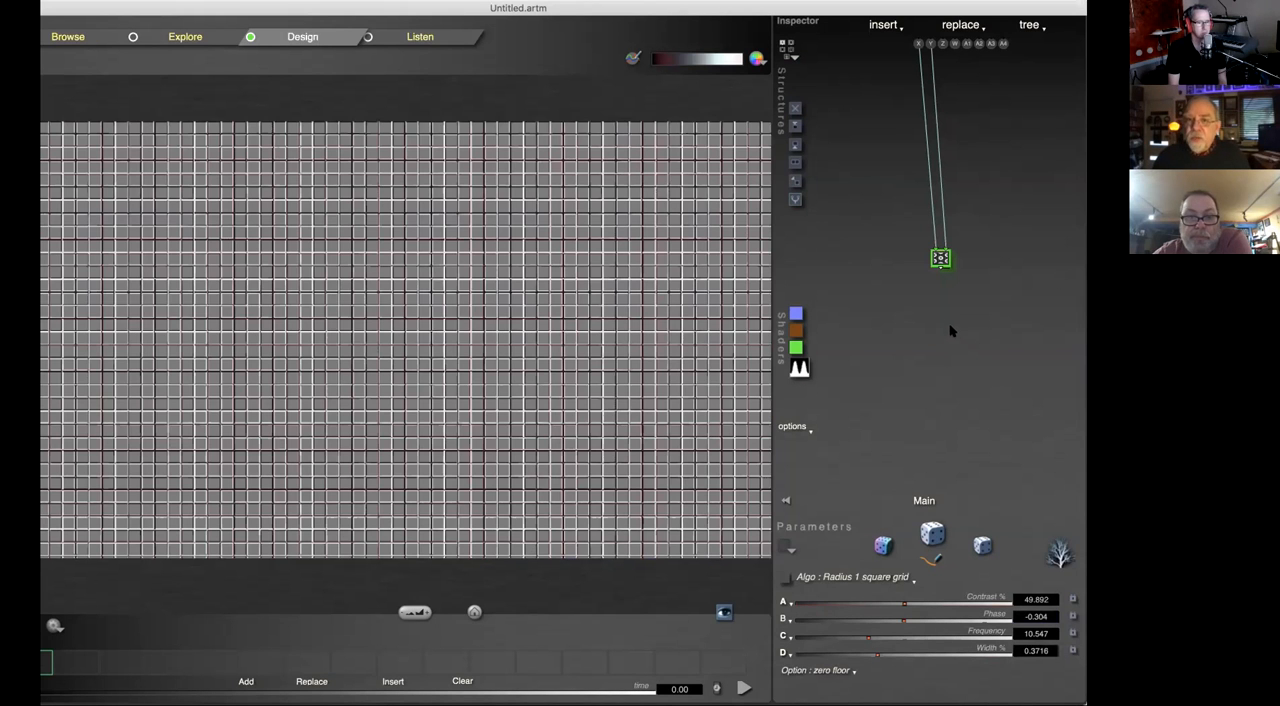
pyautogui.click(806, 161)
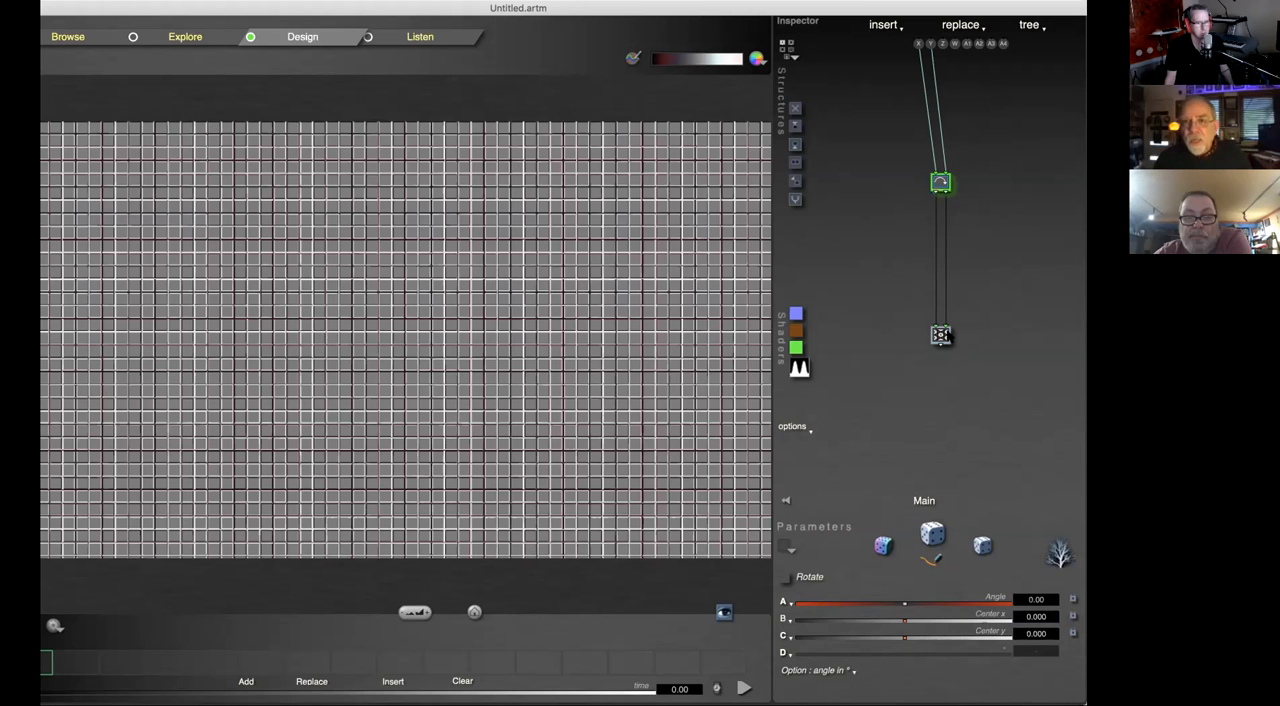
pyautogui.click(942, 336)
pyautogui.press('Delete')
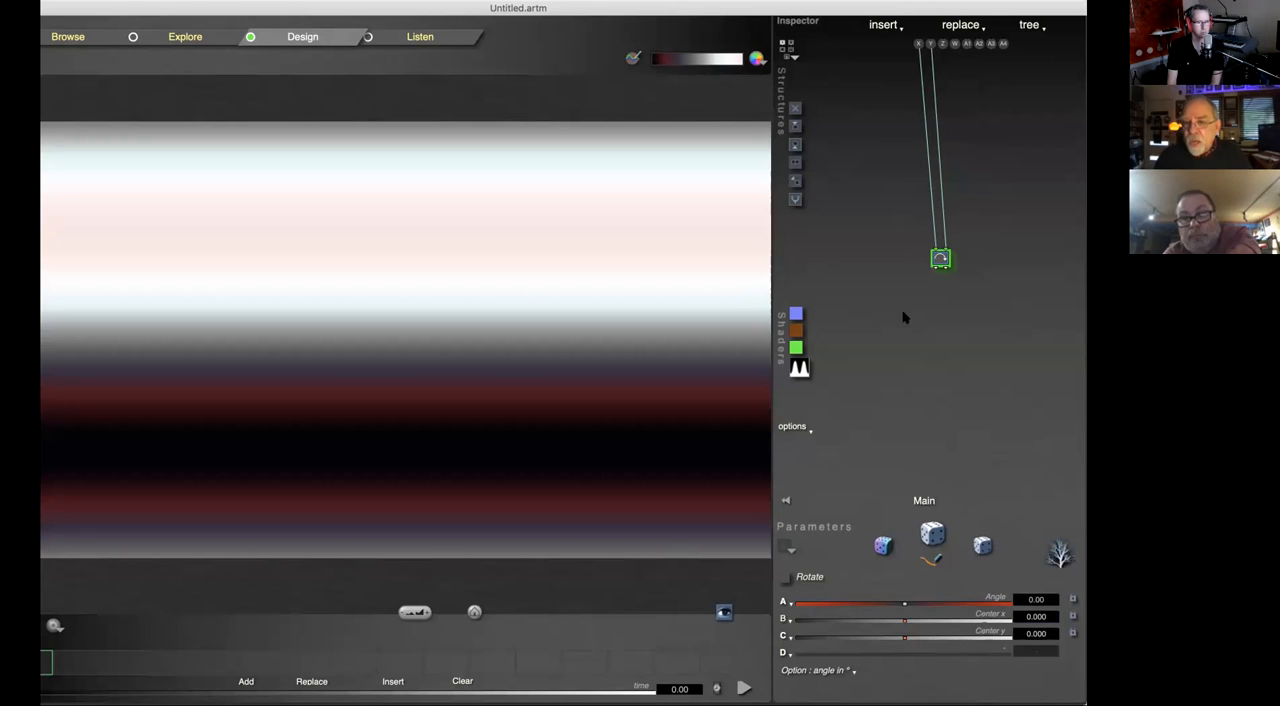
# Step: Change the Rotate tile to a type with 2 ins and 3 outs and assign it the RGB Pict/Movie function
pyautogui.click(942, 261)
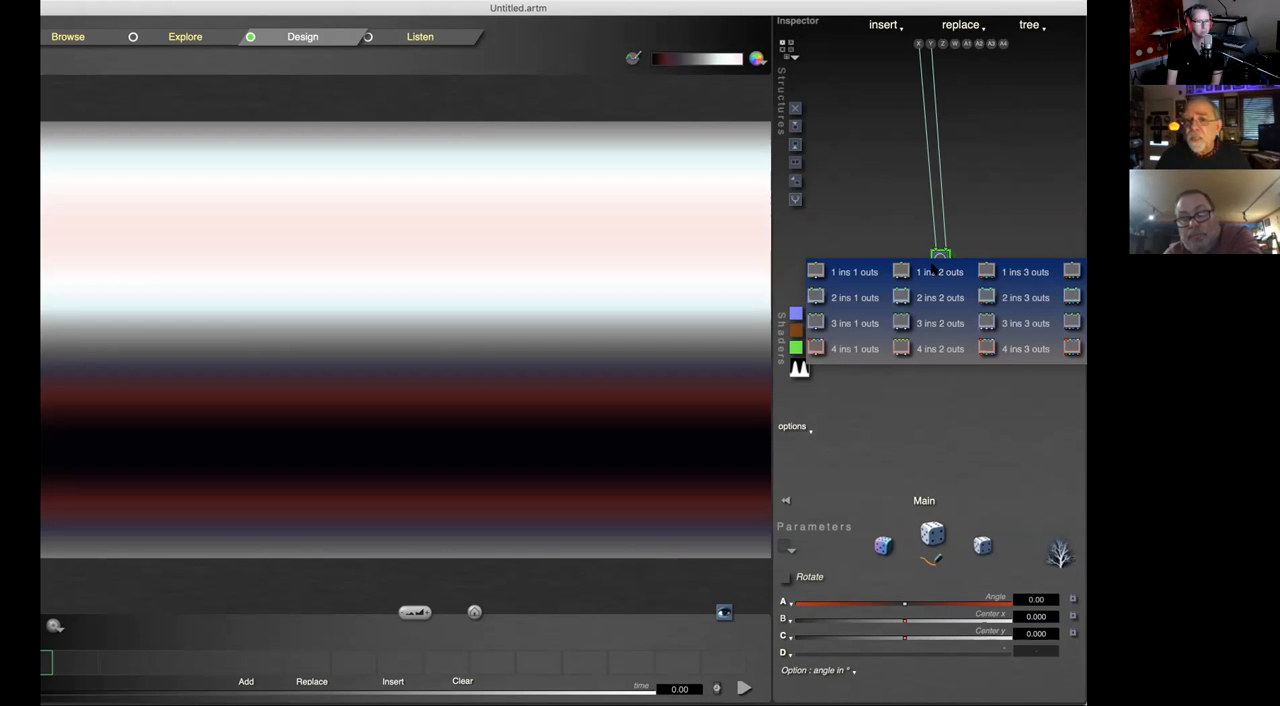
pyautogui.click(1008, 298)
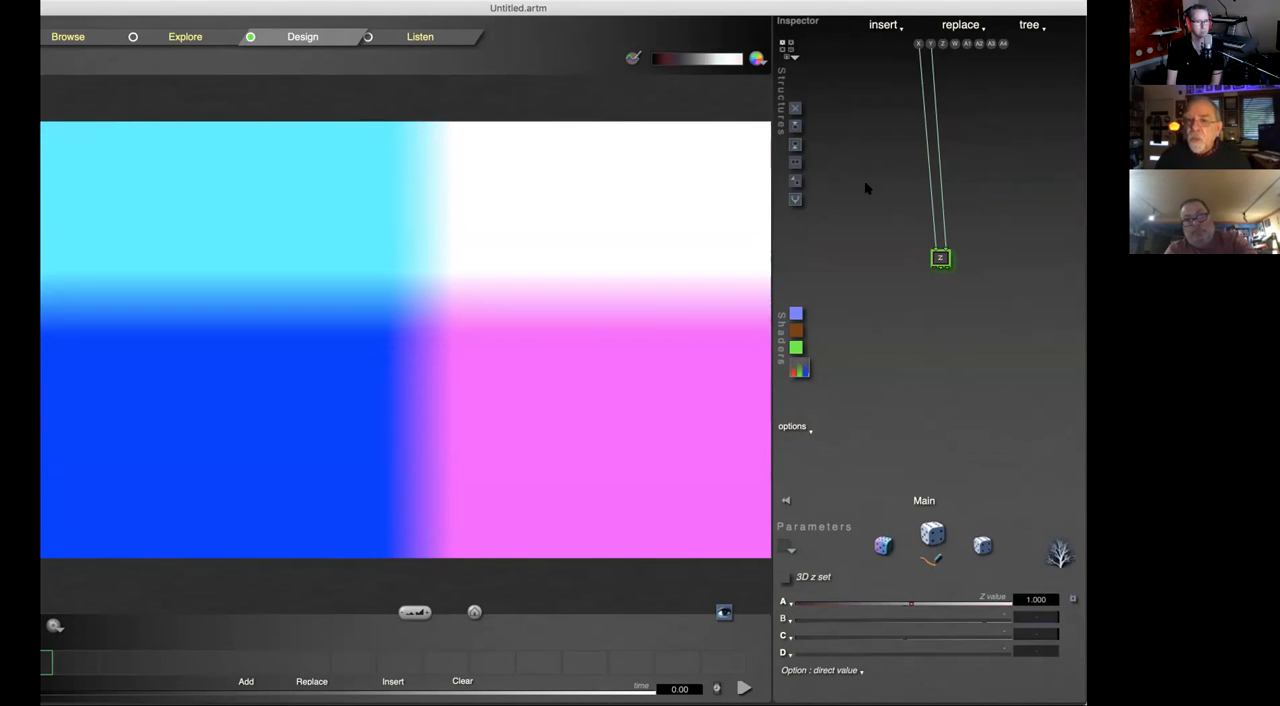
pyautogui.click(941, 259)
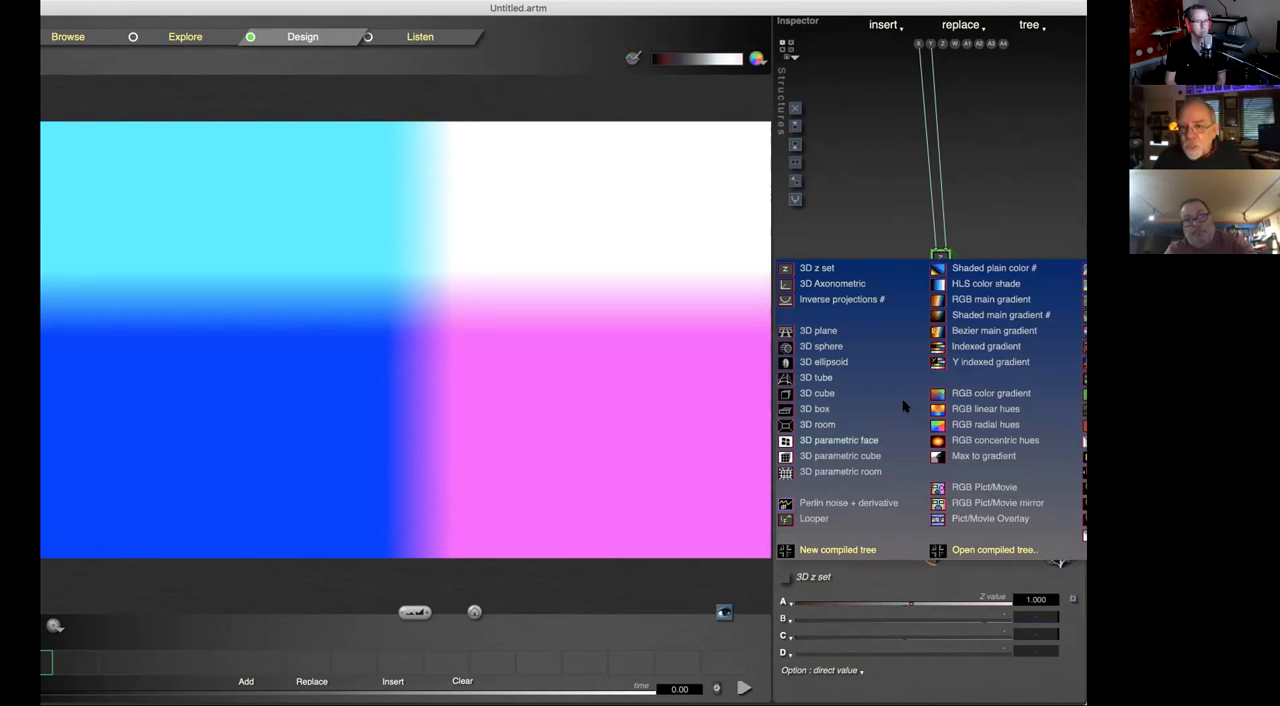
pyautogui.click(998, 487)
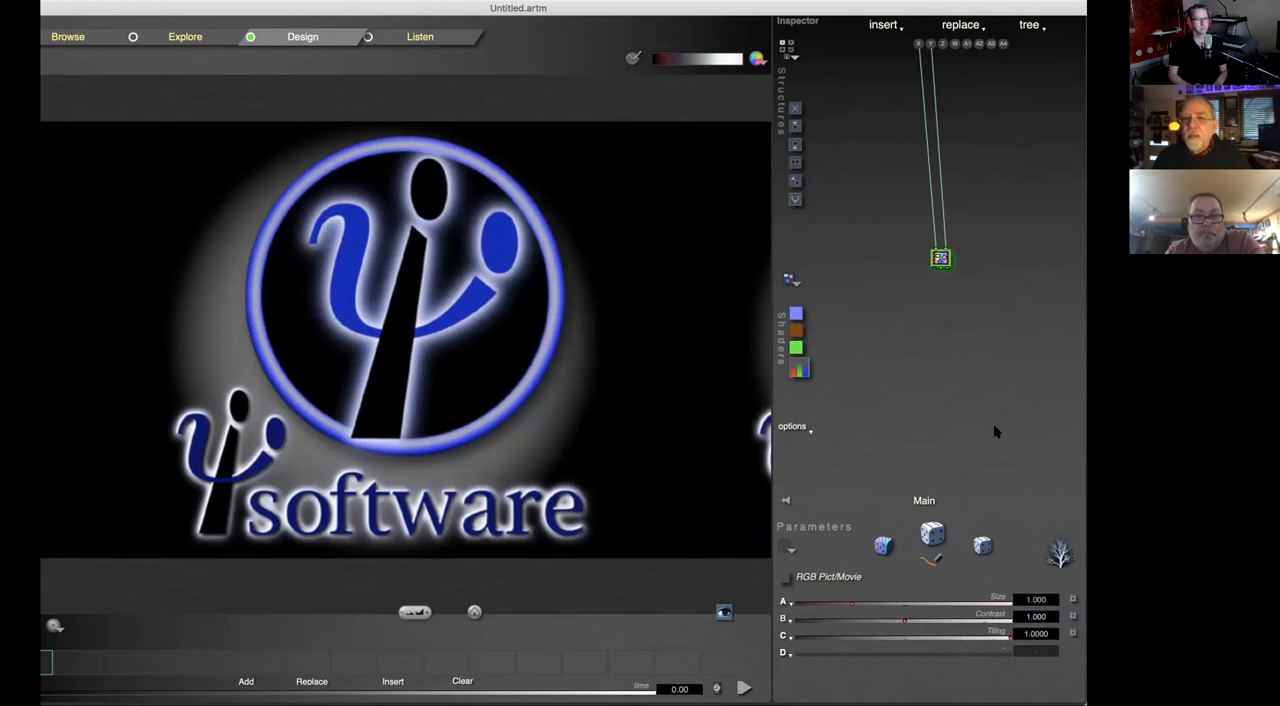
# Step: Insert a tile below the RGB Pict/Movie tile and change it to a type with 3 ins and 3 outs
pyautogui.press('3')
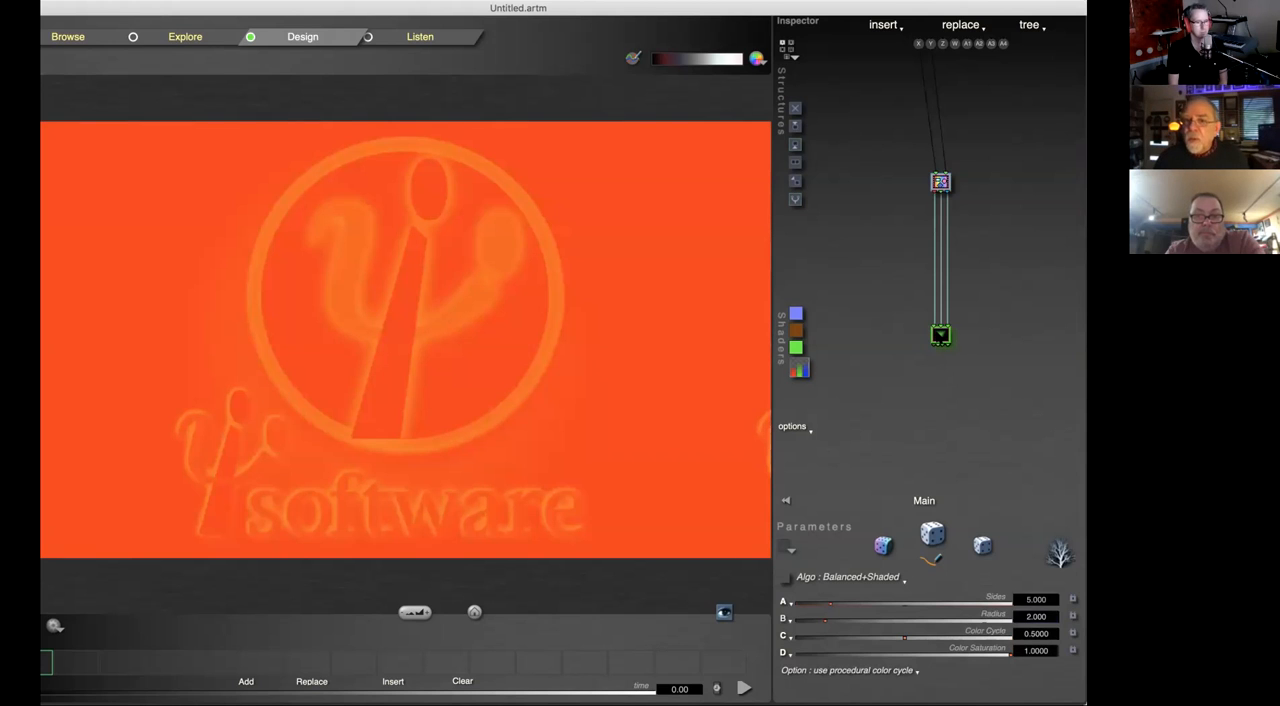
pyautogui.click(940, 332)
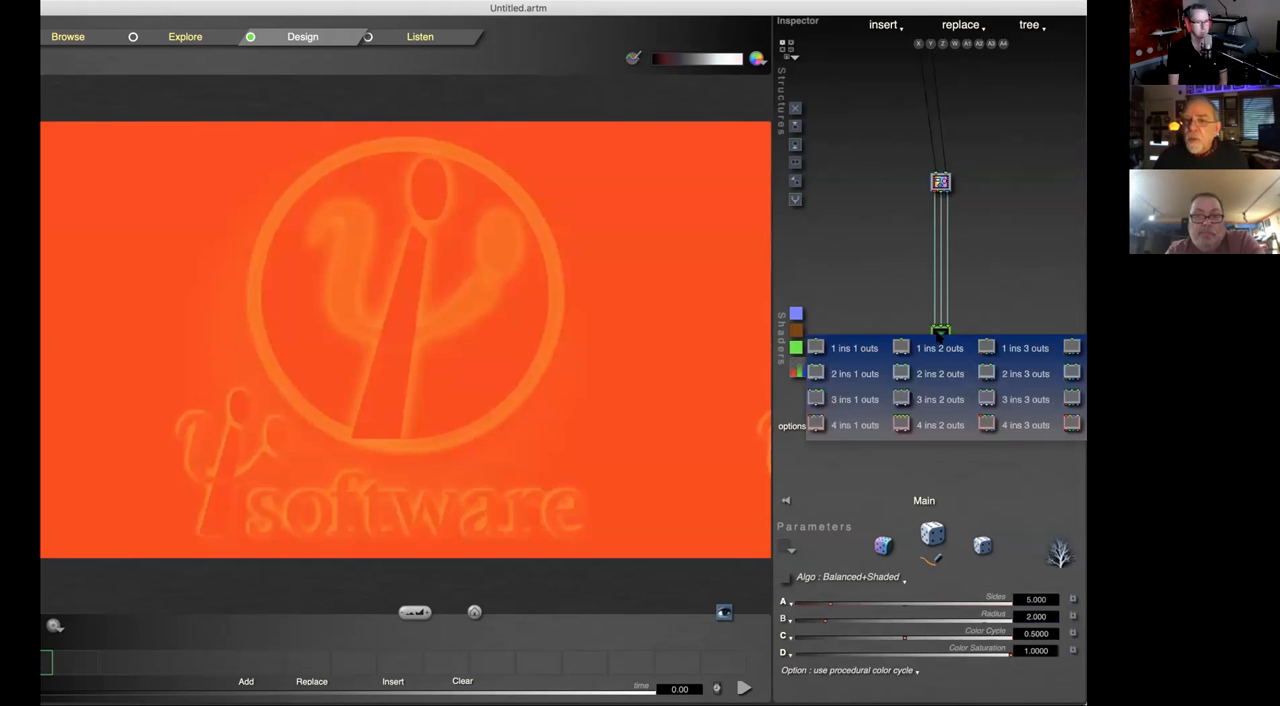
pyautogui.click(1012, 399)
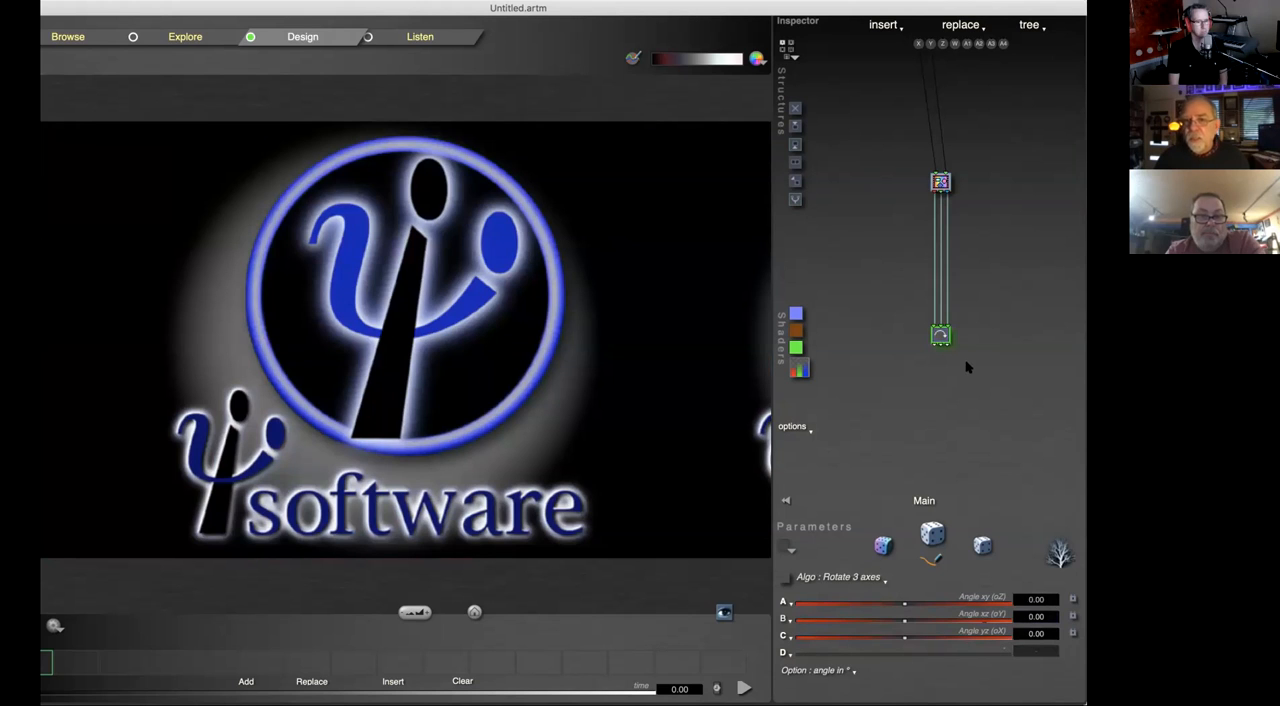
pyautogui.click(936, 333)
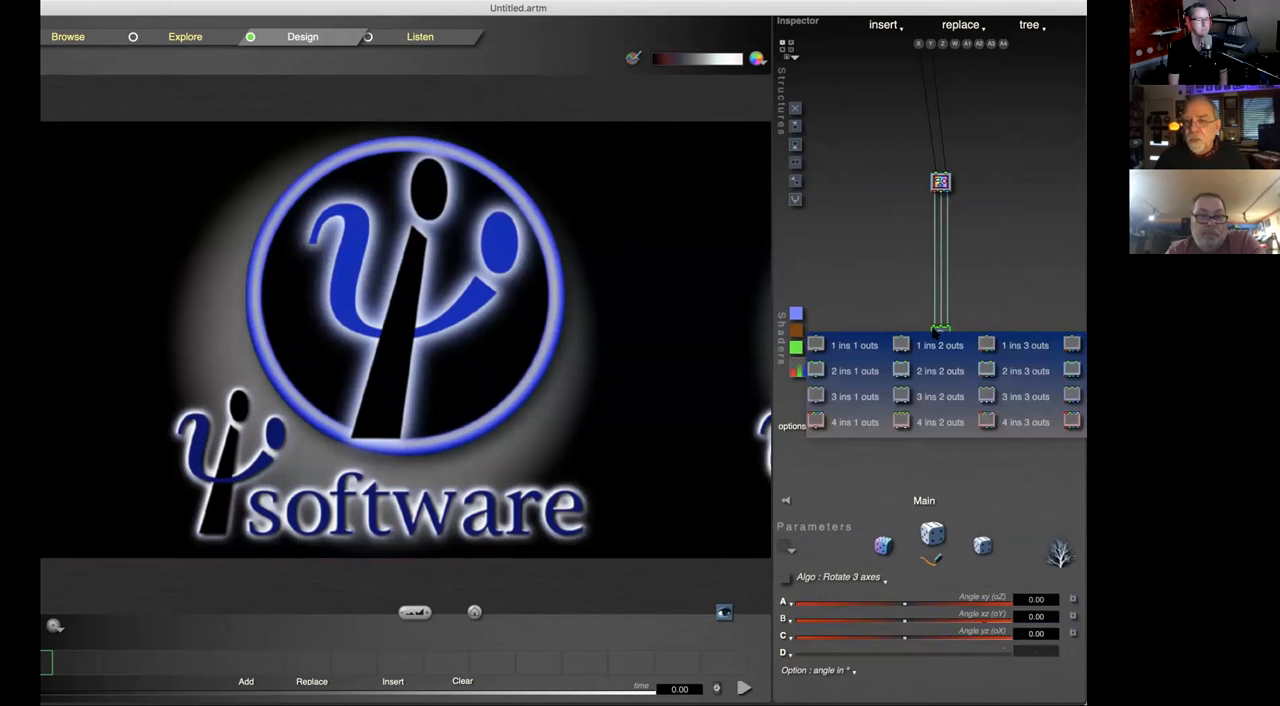
pyautogui.click(978, 267)
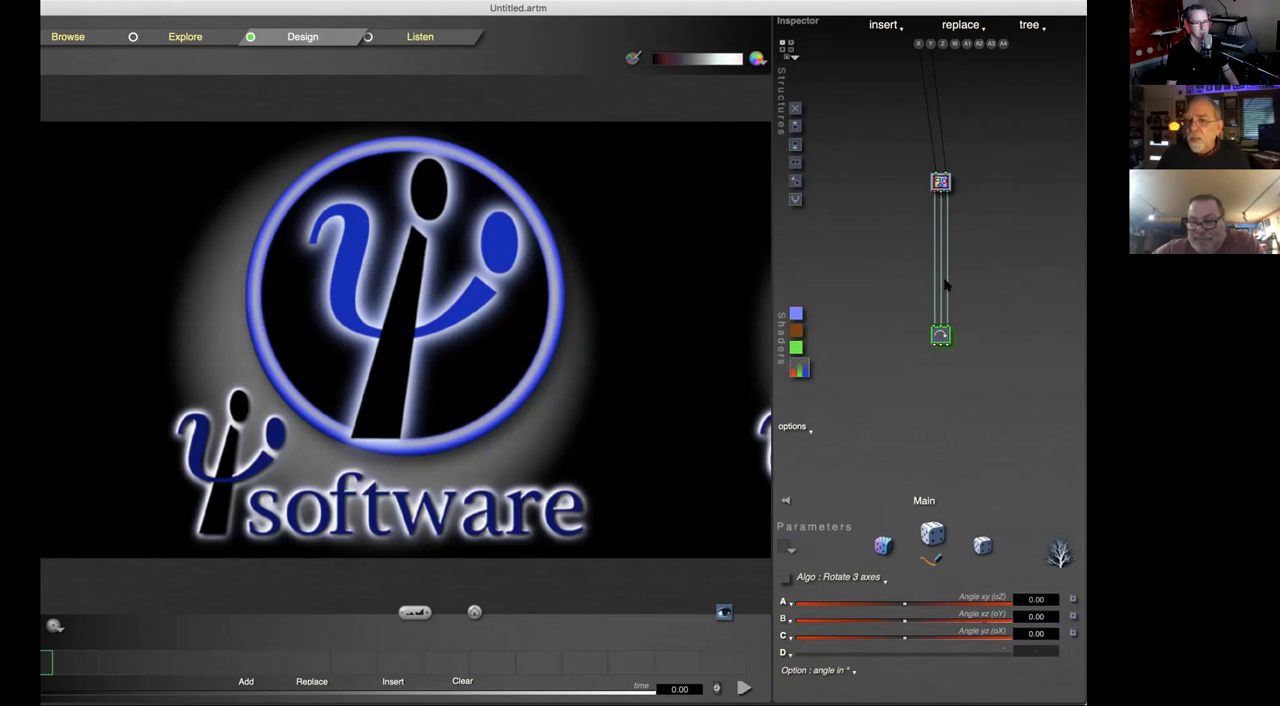
# Step: Delete the Rotate 3 axes tile below the RGB Pict/Movie tile
pyautogui.click(940, 183)
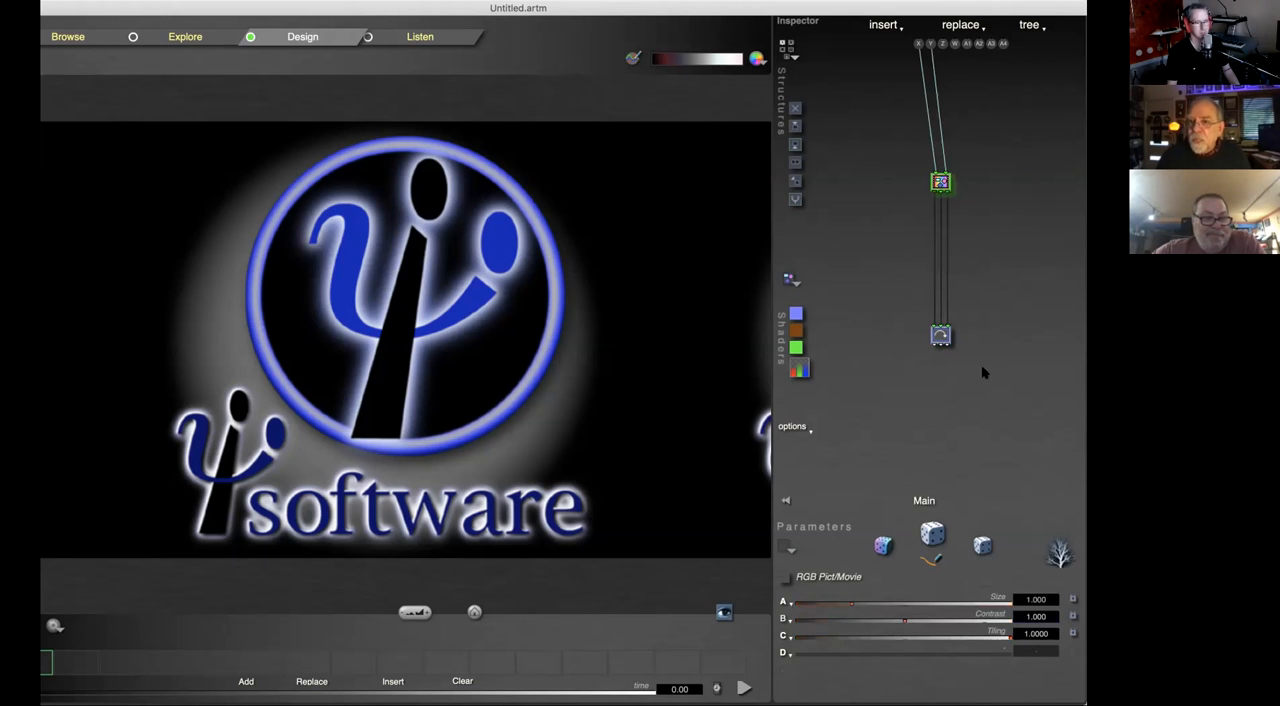
pyautogui.click(940, 338)
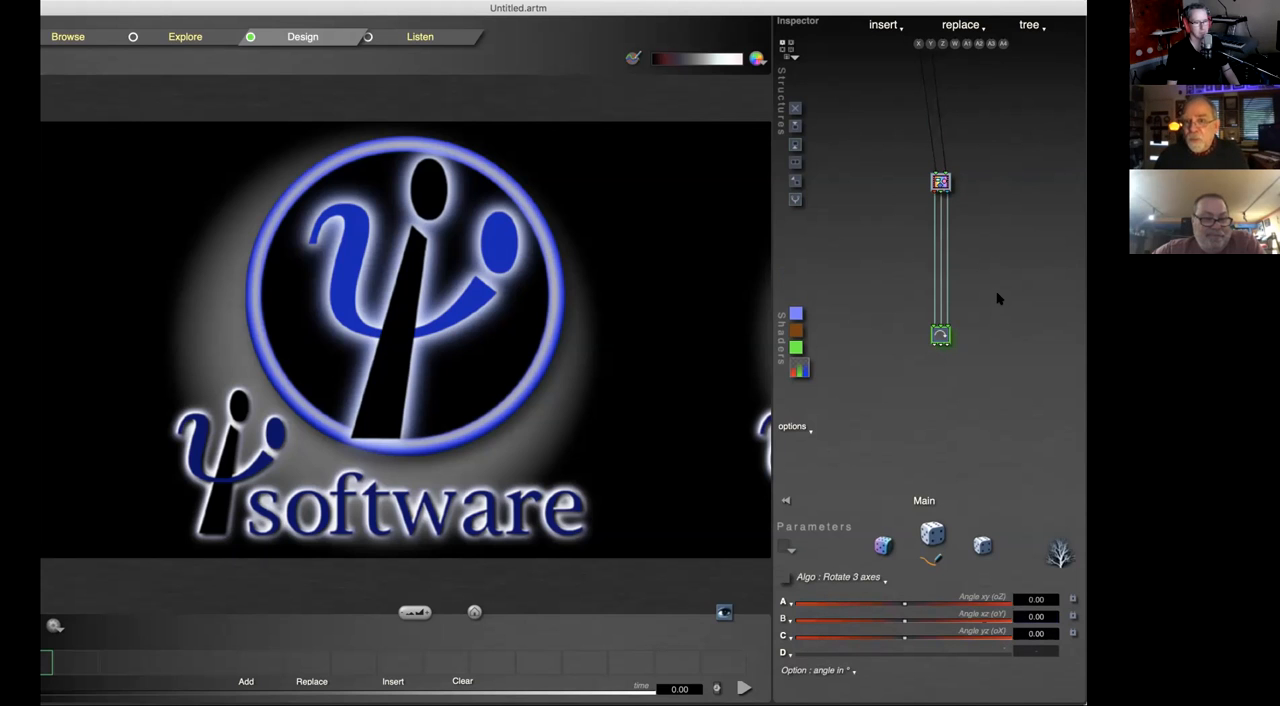
pyautogui.press('Delete')
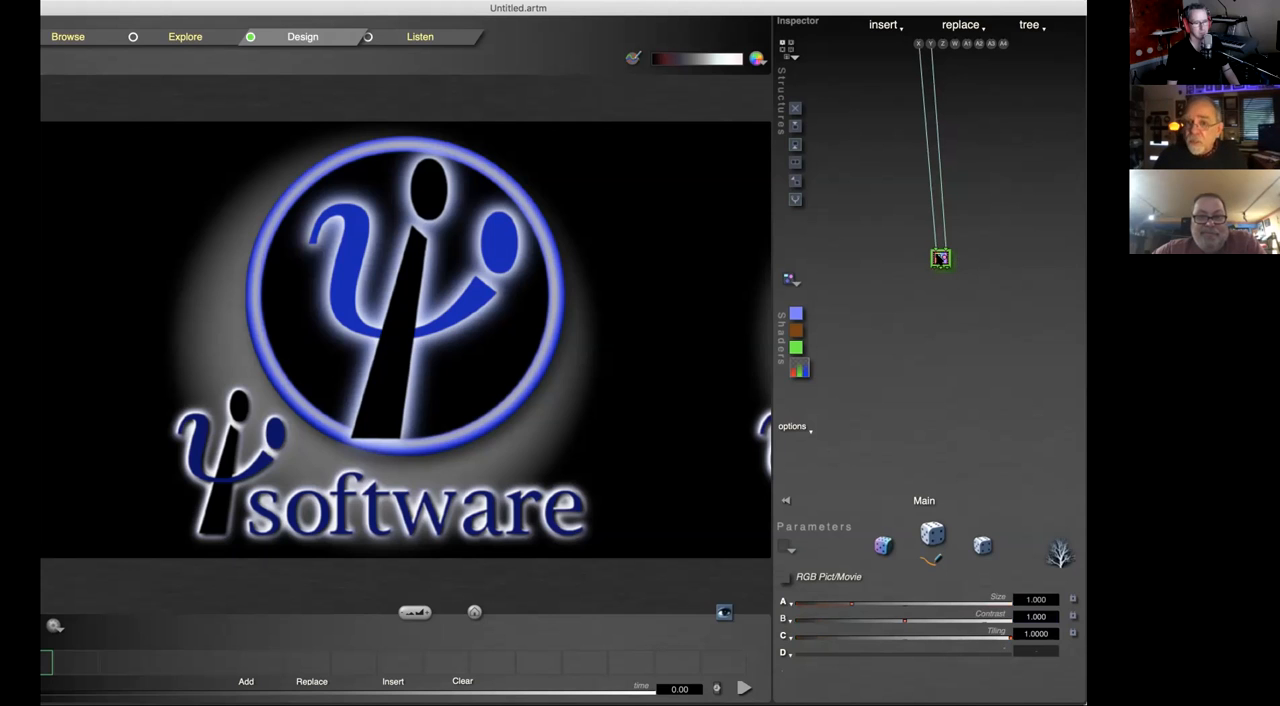
# Step: Change the RGB Pict/Movie tile to a type with 3 ins and 4 outs and view the functions available for it
pyautogui.click(940, 260)
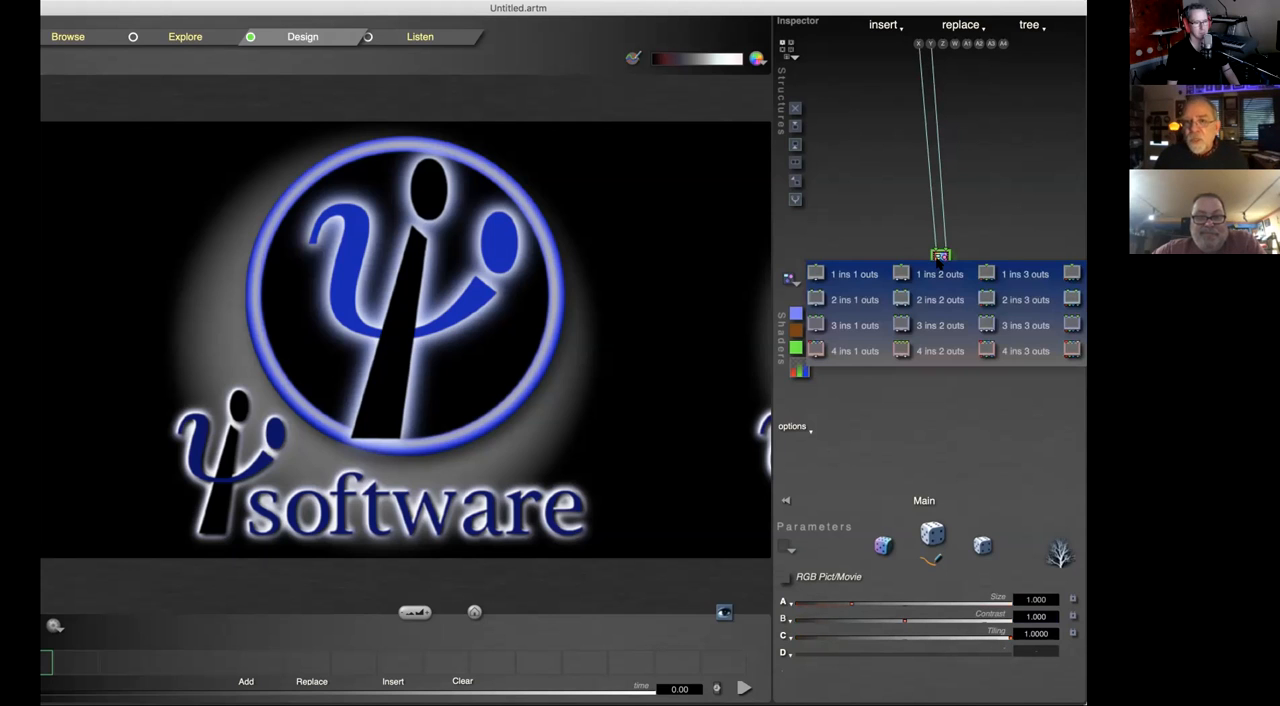
pyautogui.click(942, 490)
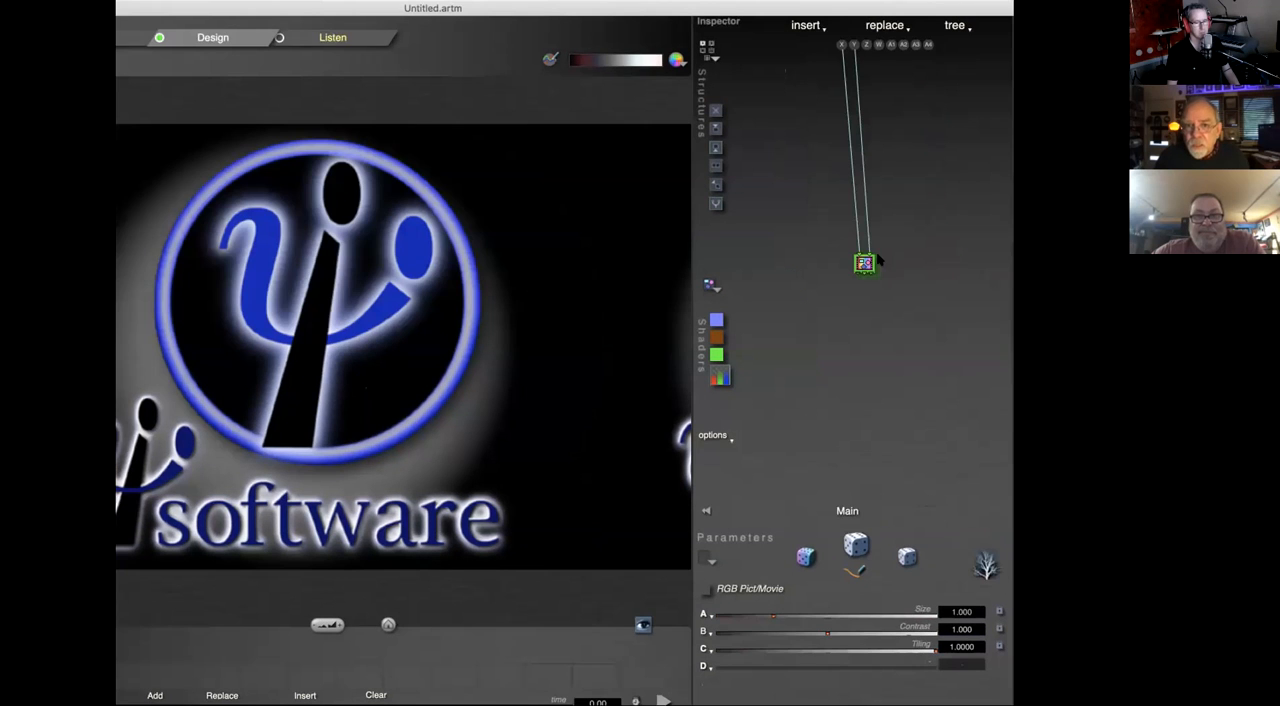
pyautogui.click(866, 262)
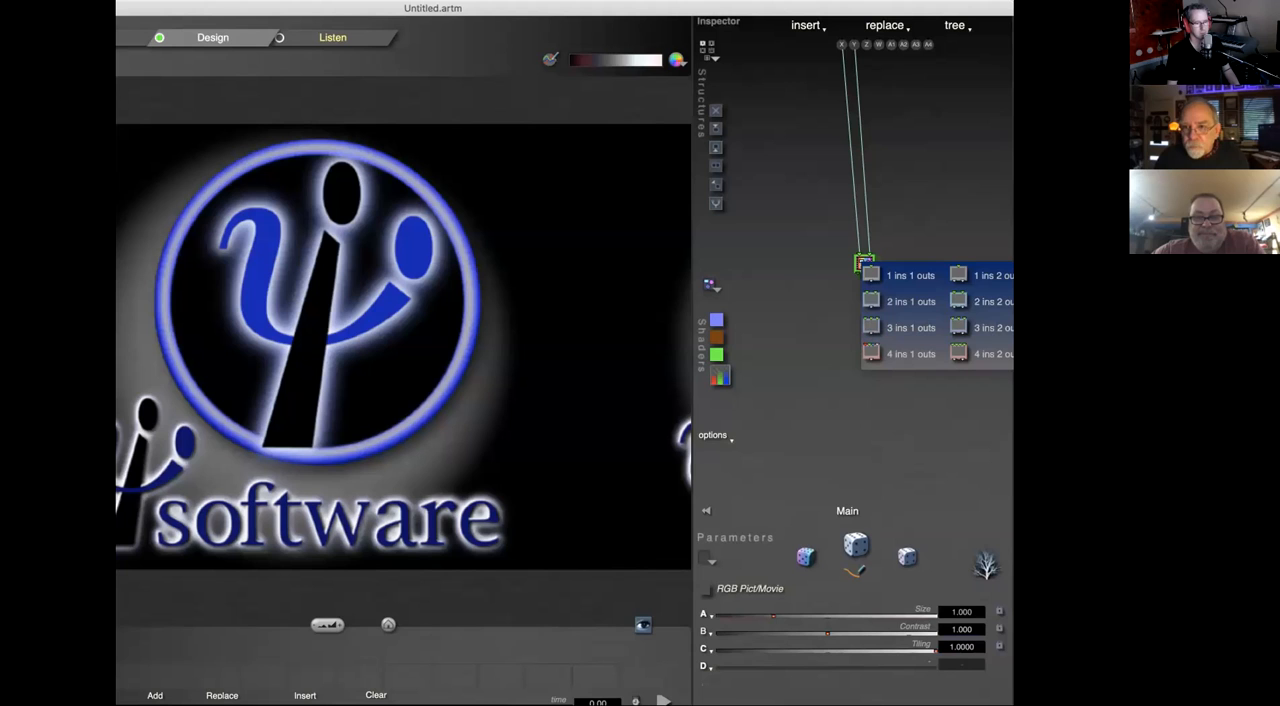
pyautogui.click(1172, 328)
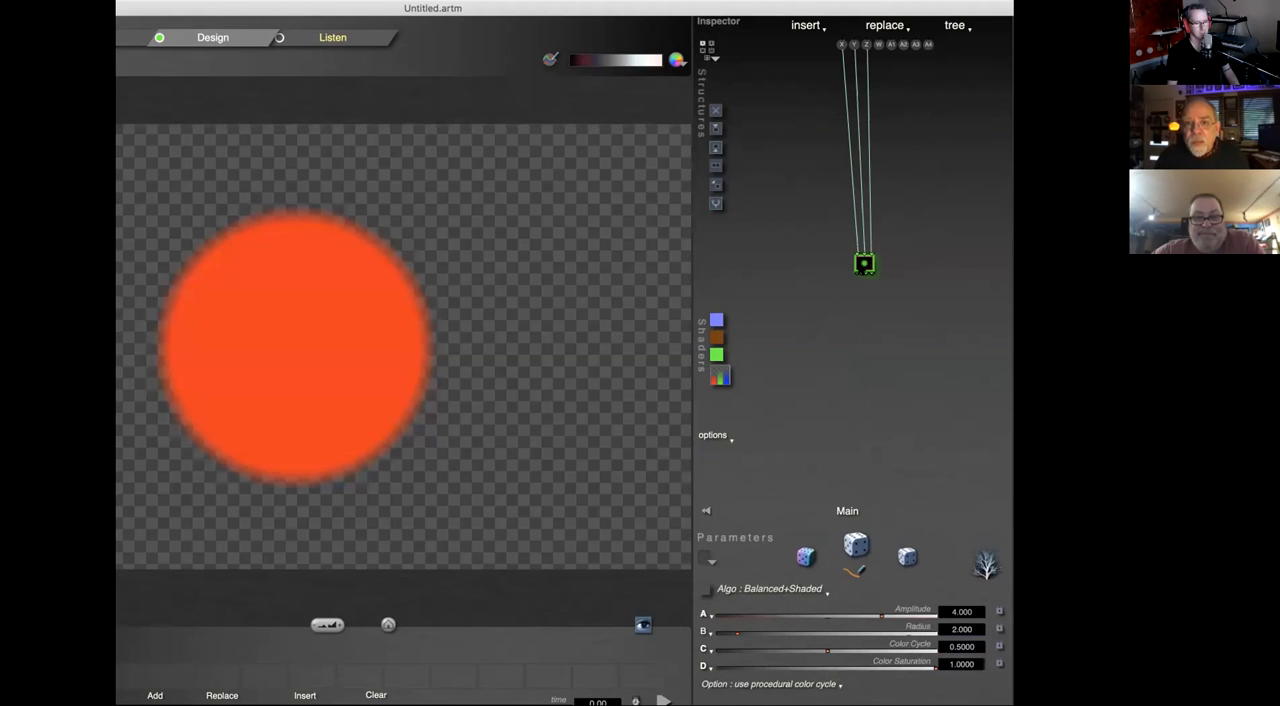
pyautogui.click(861, 270)
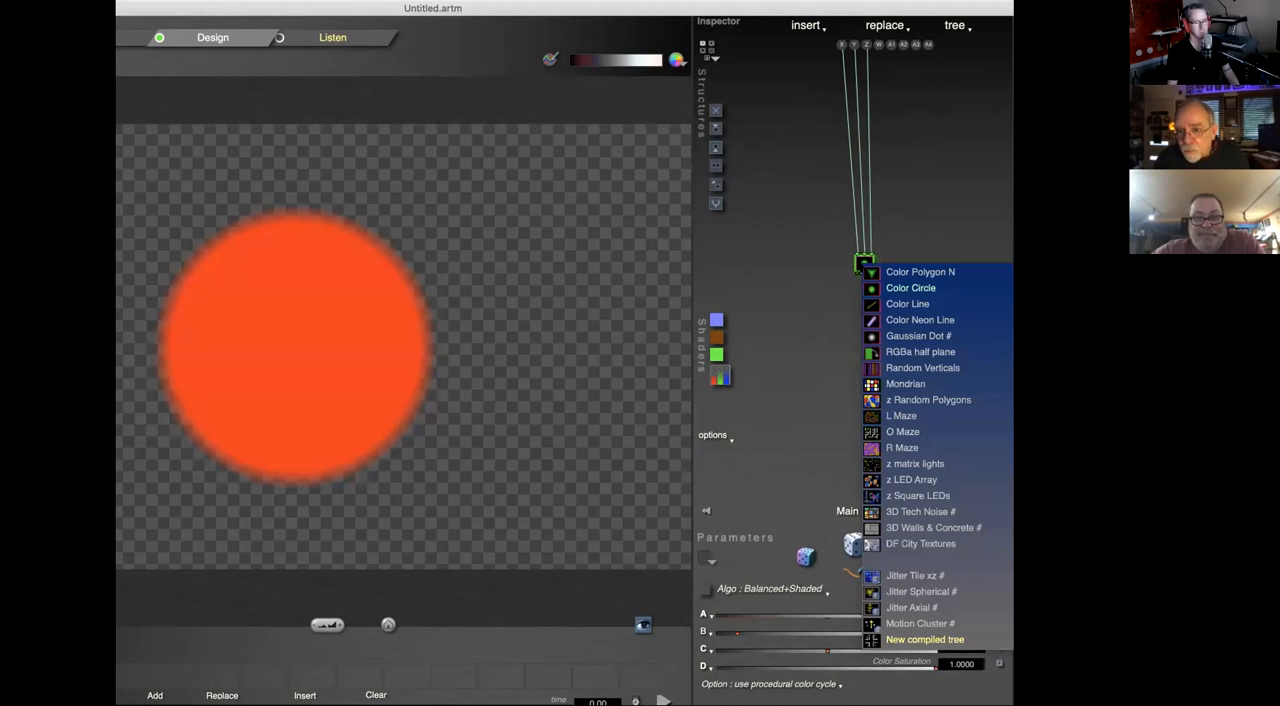
pyautogui.click(901, 206)
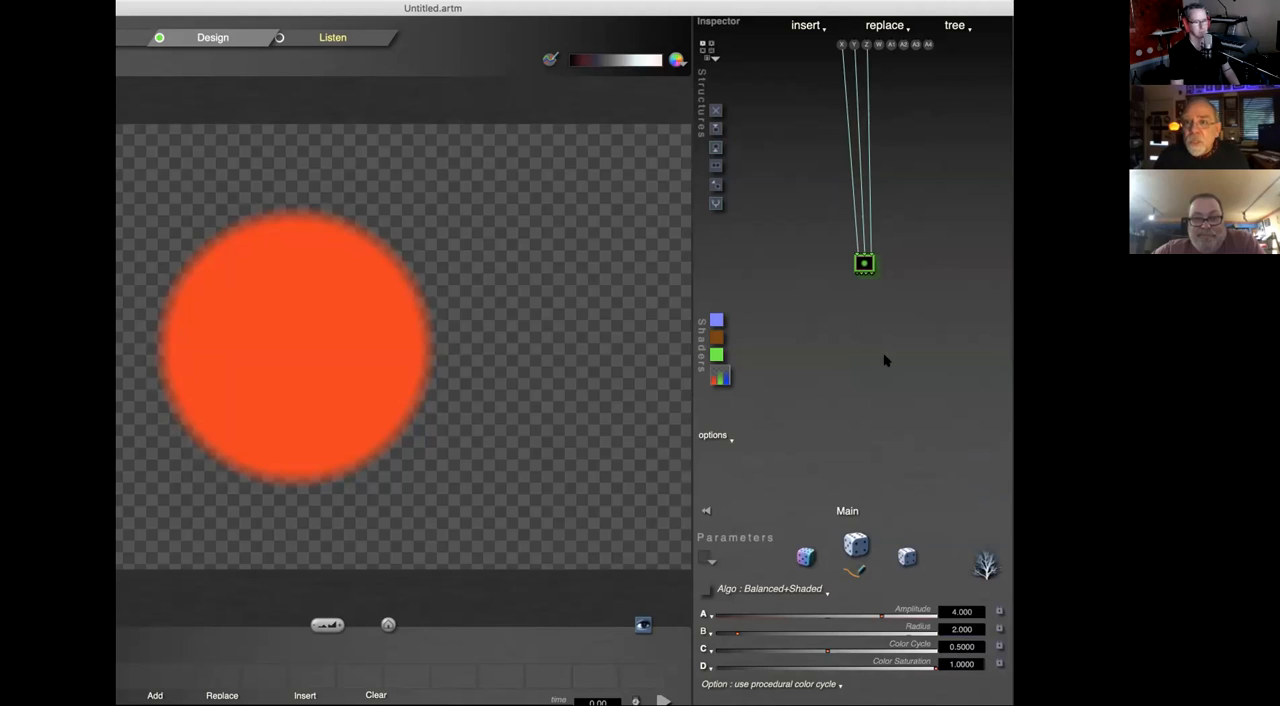
# Step: Change the Color Circle tile to a type with 2 ins and 4 outs and assign it the RGBa Blurred Pict/Movie function
pyautogui.click(865, 265)
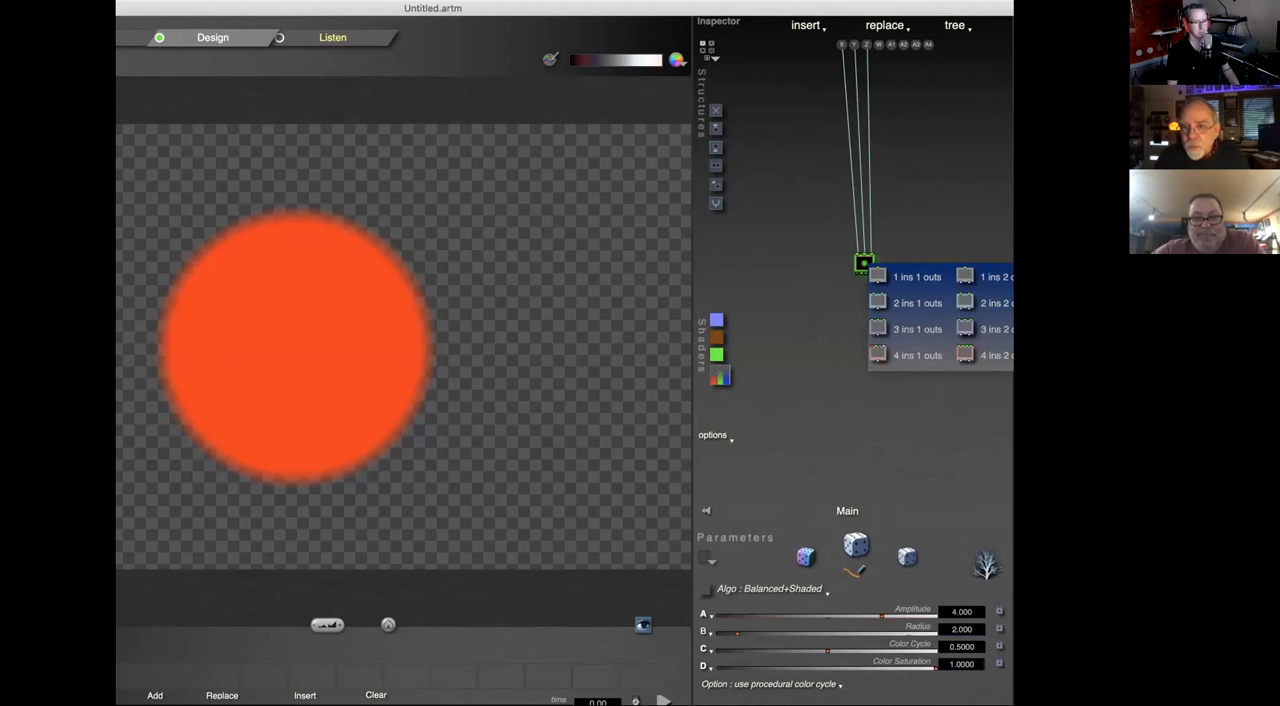
pyautogui.click(1139, 303)
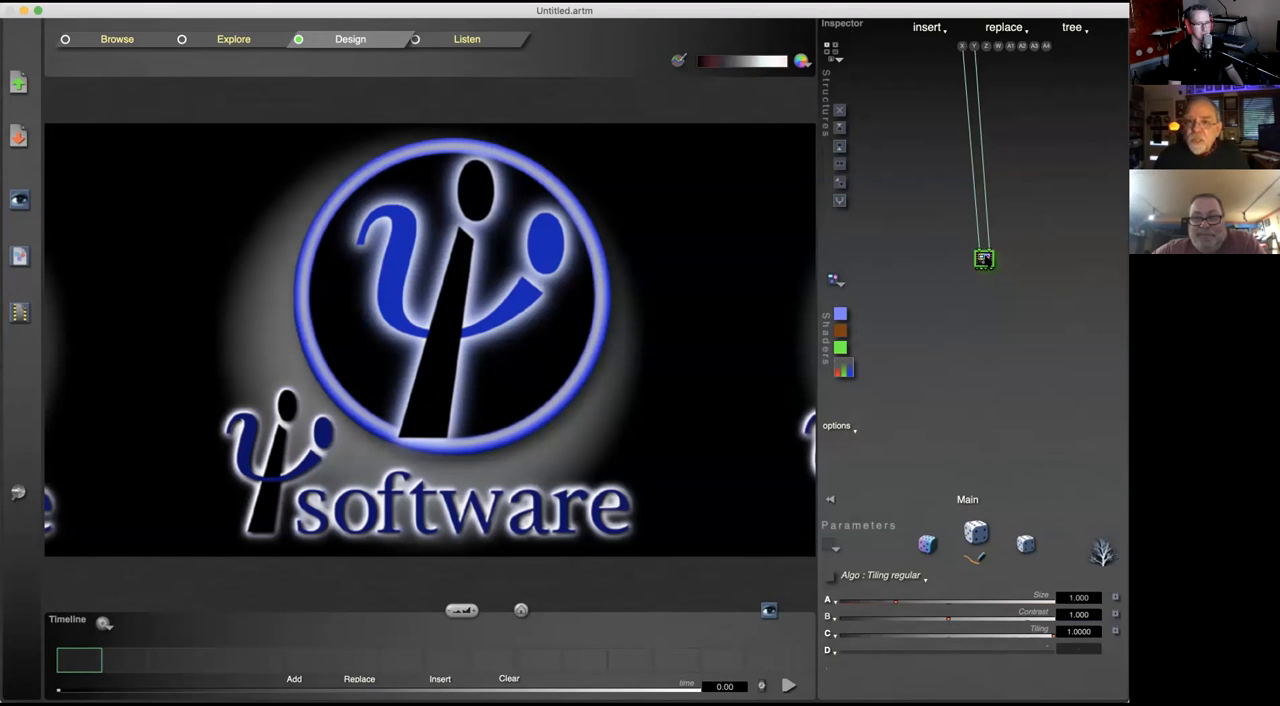
pyautogui.click(985, 258)
pyautogui.click(1082, 256)
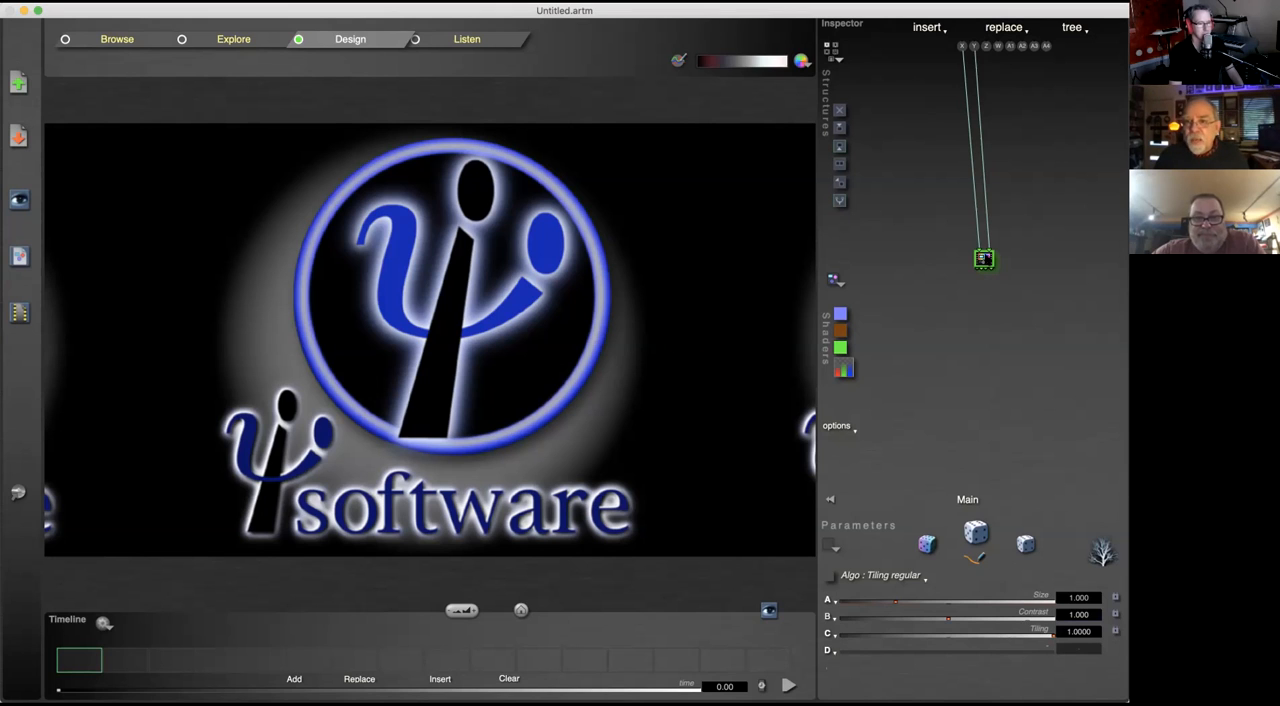
pyautogui.click(985, 258)
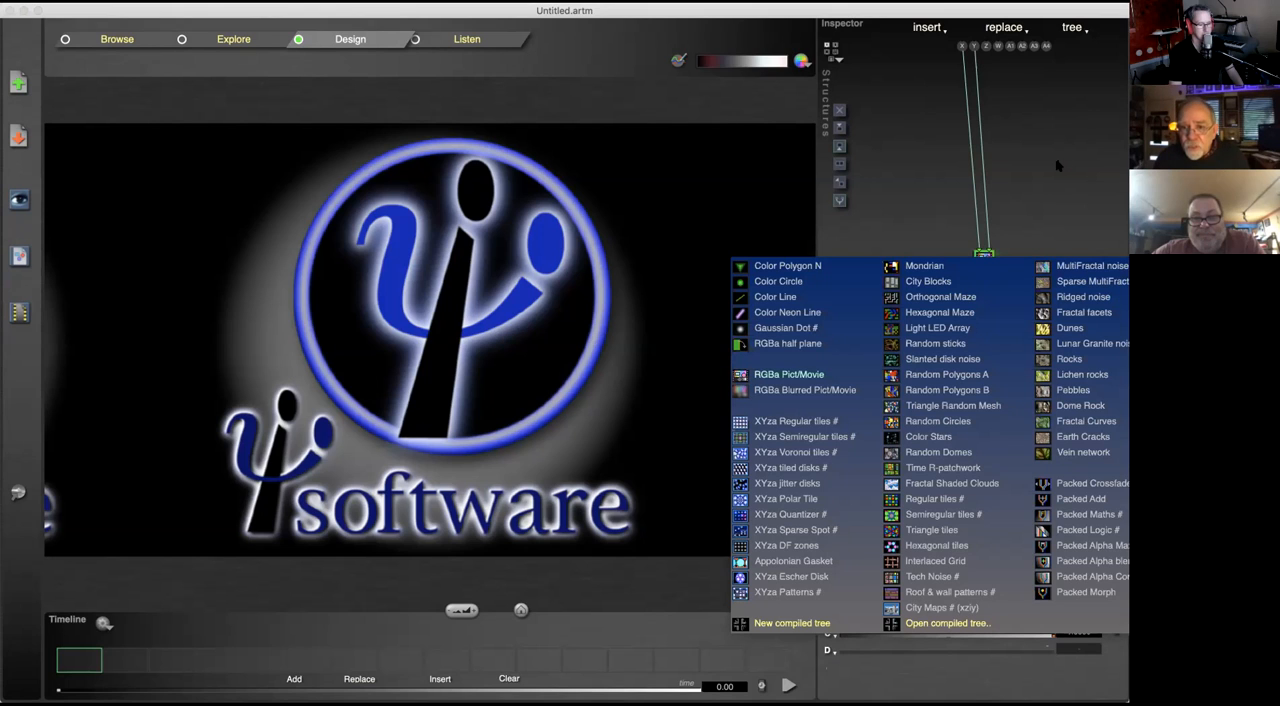
pyautogui.click(805, 390)
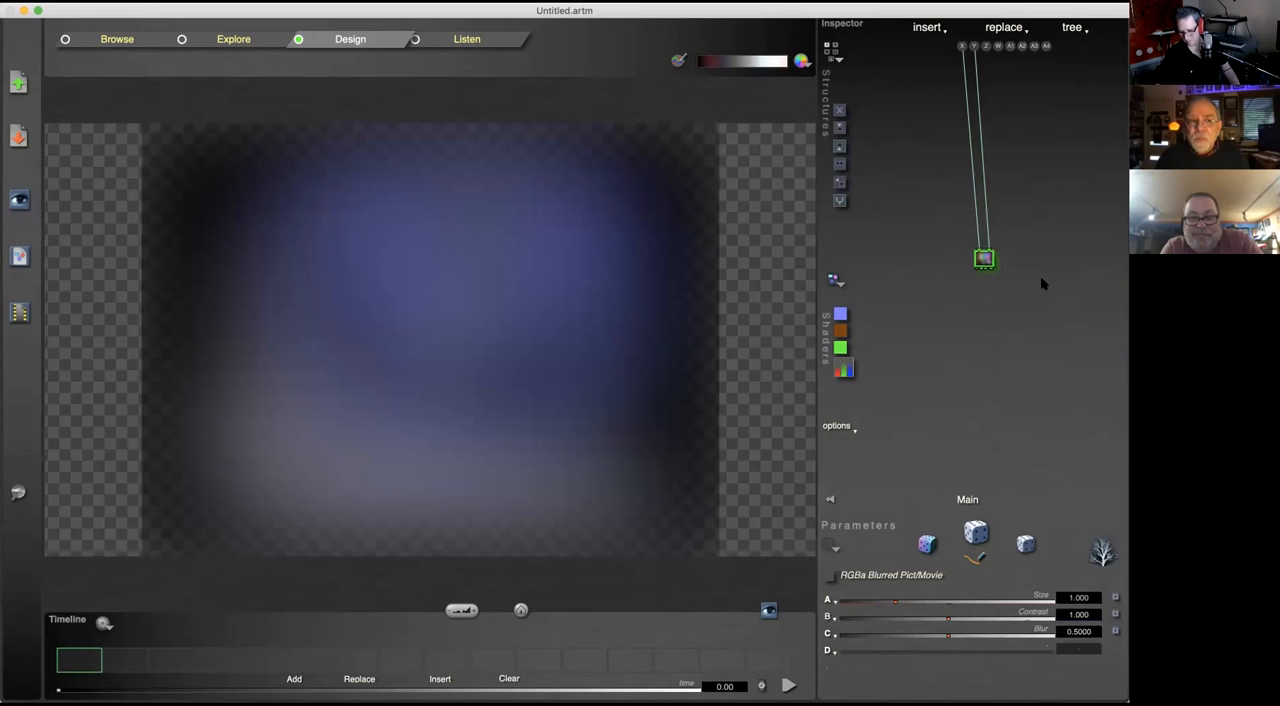
# Step: Change the blurred picture tile to a type with 2 ins and 1 out and apply a black-red-yellow-blue color gradient
pyautogui.click(988, 262)
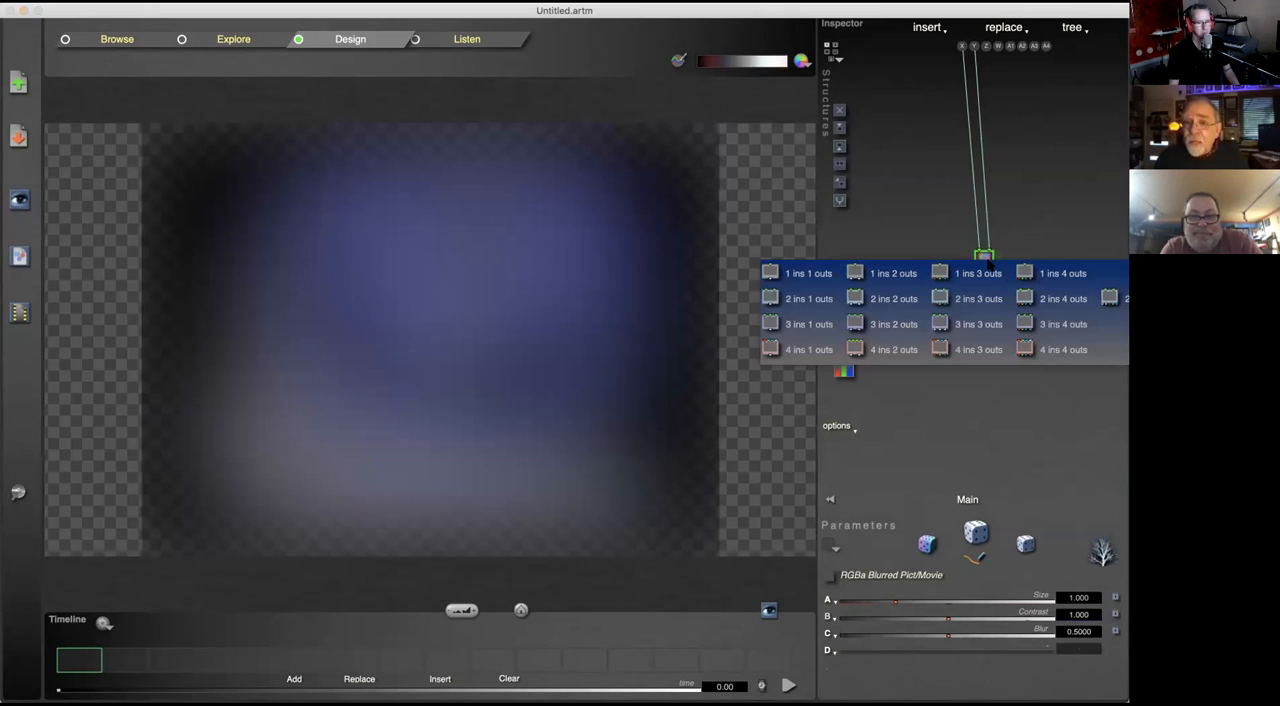
pyautogui.click(800, 305)
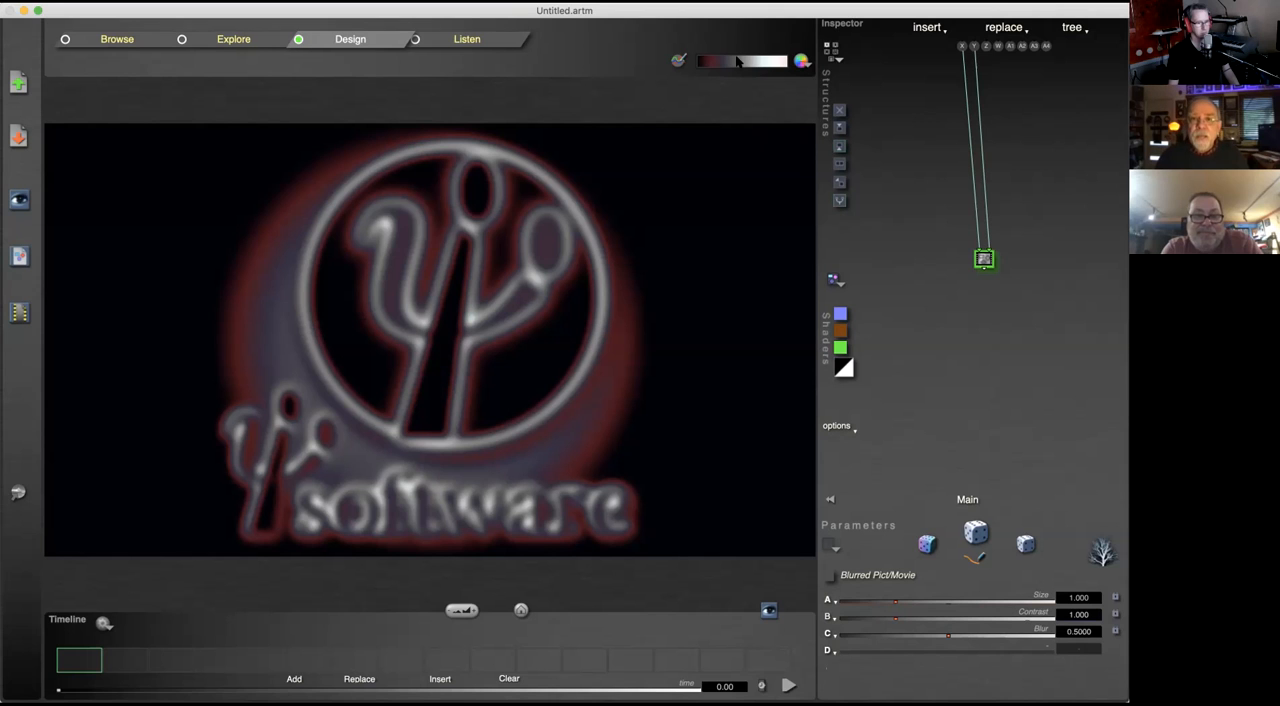
pyautogui.click(802, 61)
pyautogui.click(857, 208)
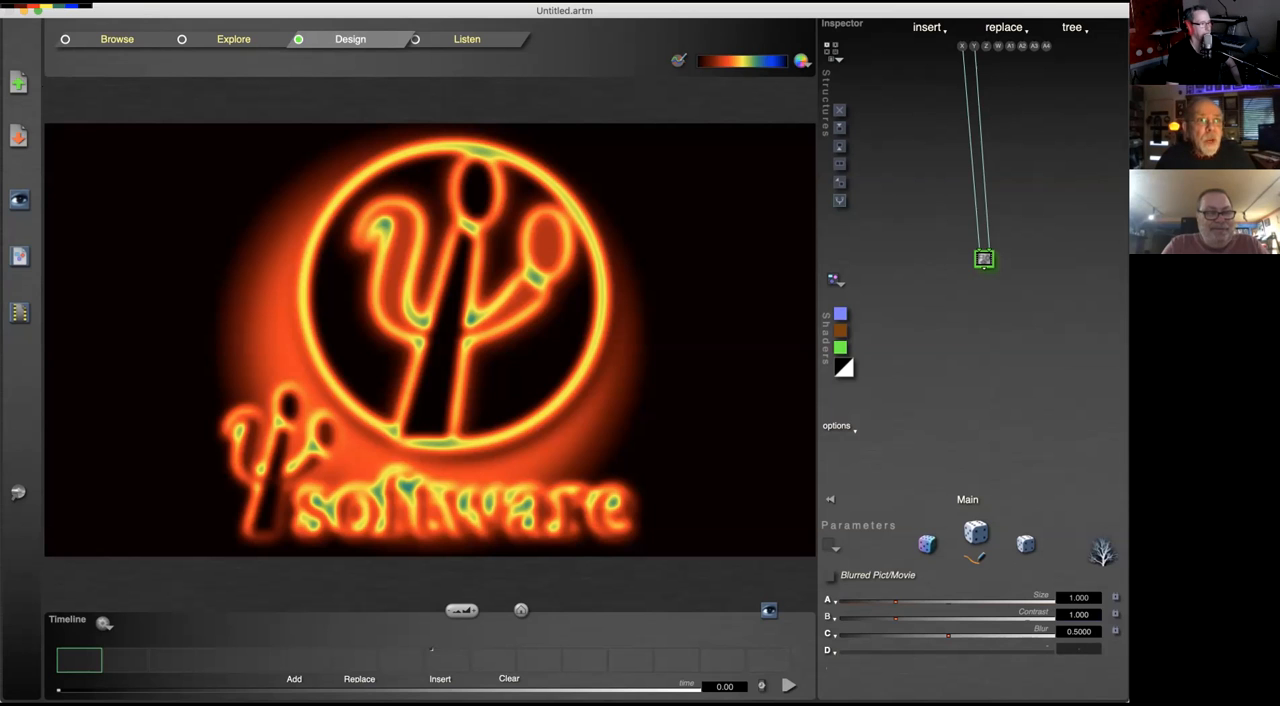
# Step: View the program's version and component information, and close it again
pyautogui.click(10, 3)
pyautogui.click(10, 12)
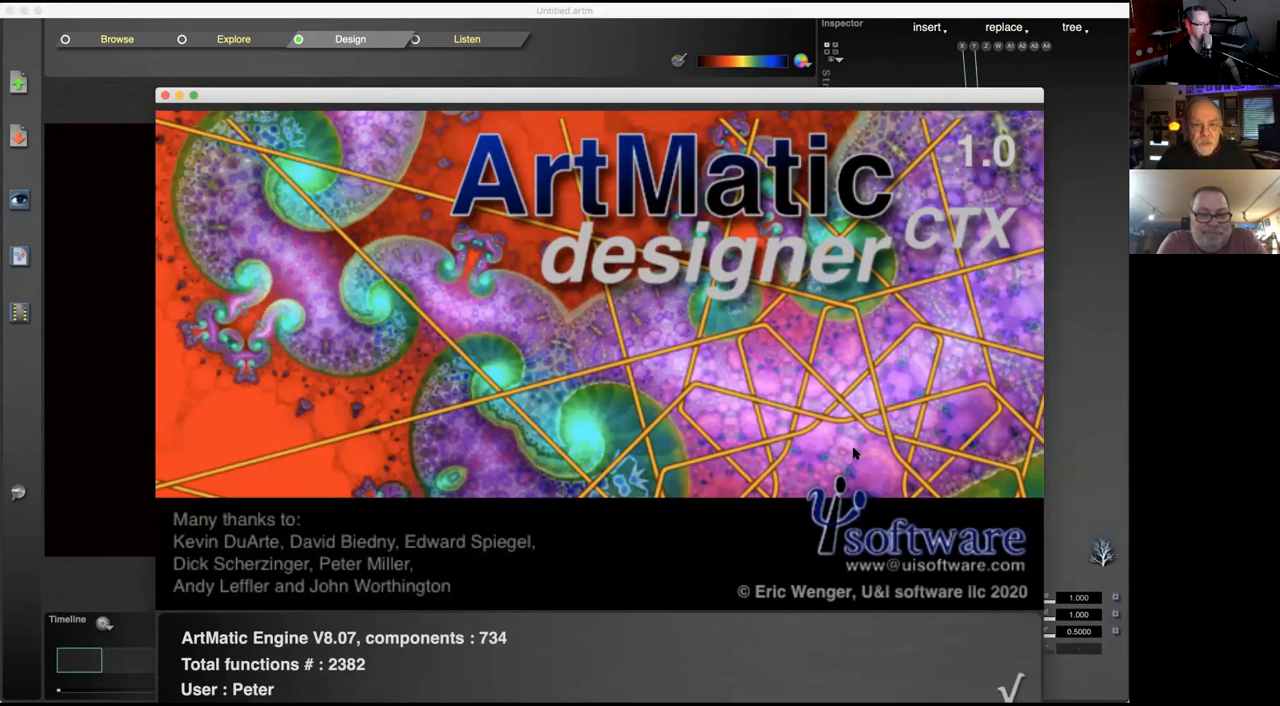
pyautogui.click(1011, 687)
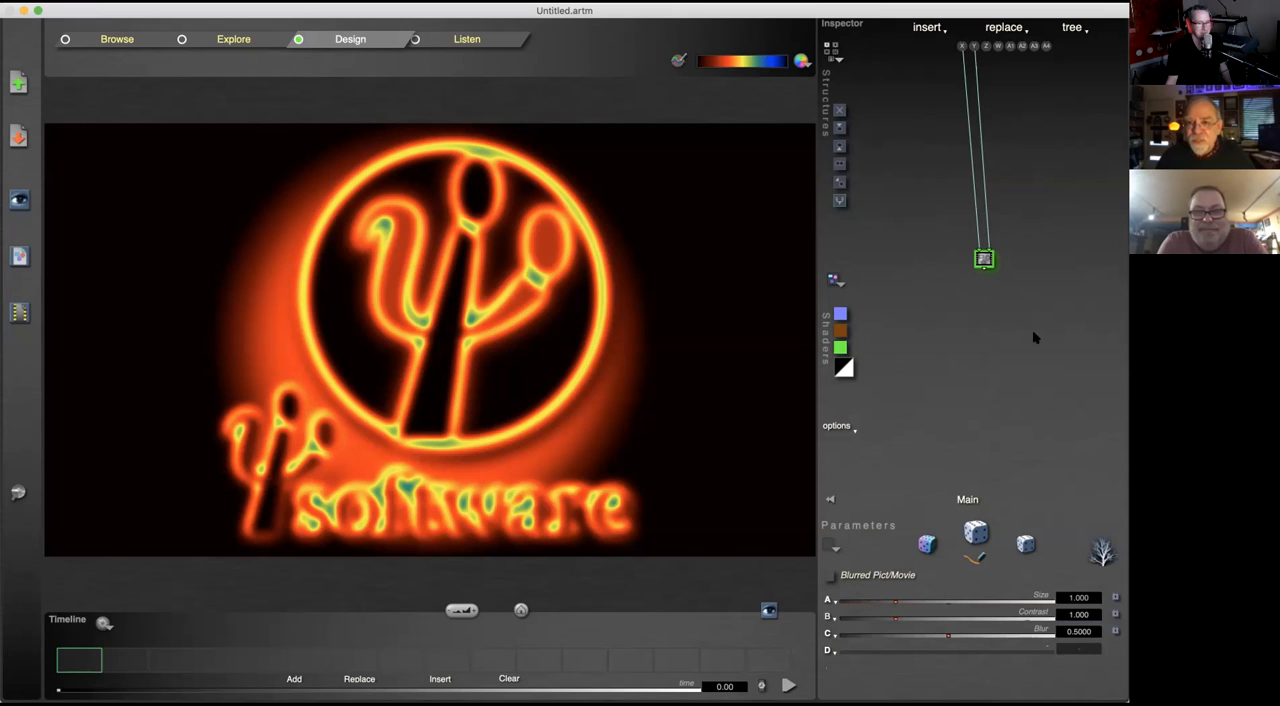
pyautogui.click(40, 2)
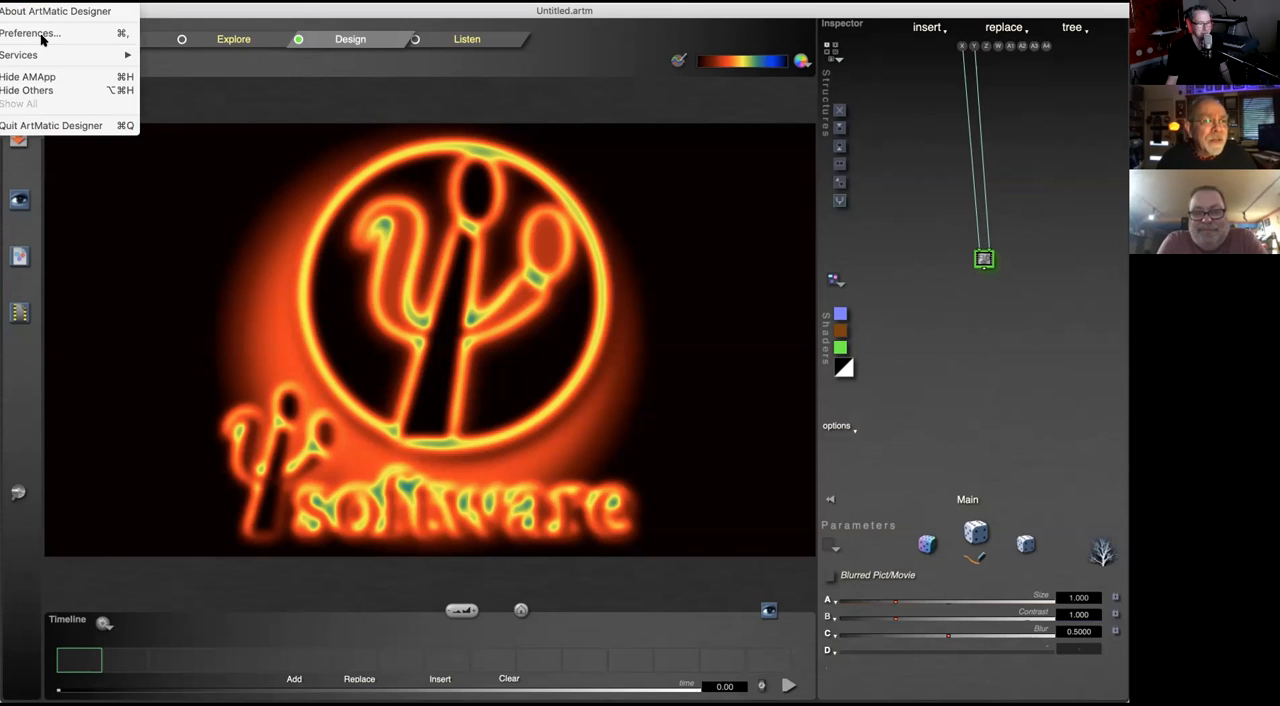
pyautogui.click(38, 2)
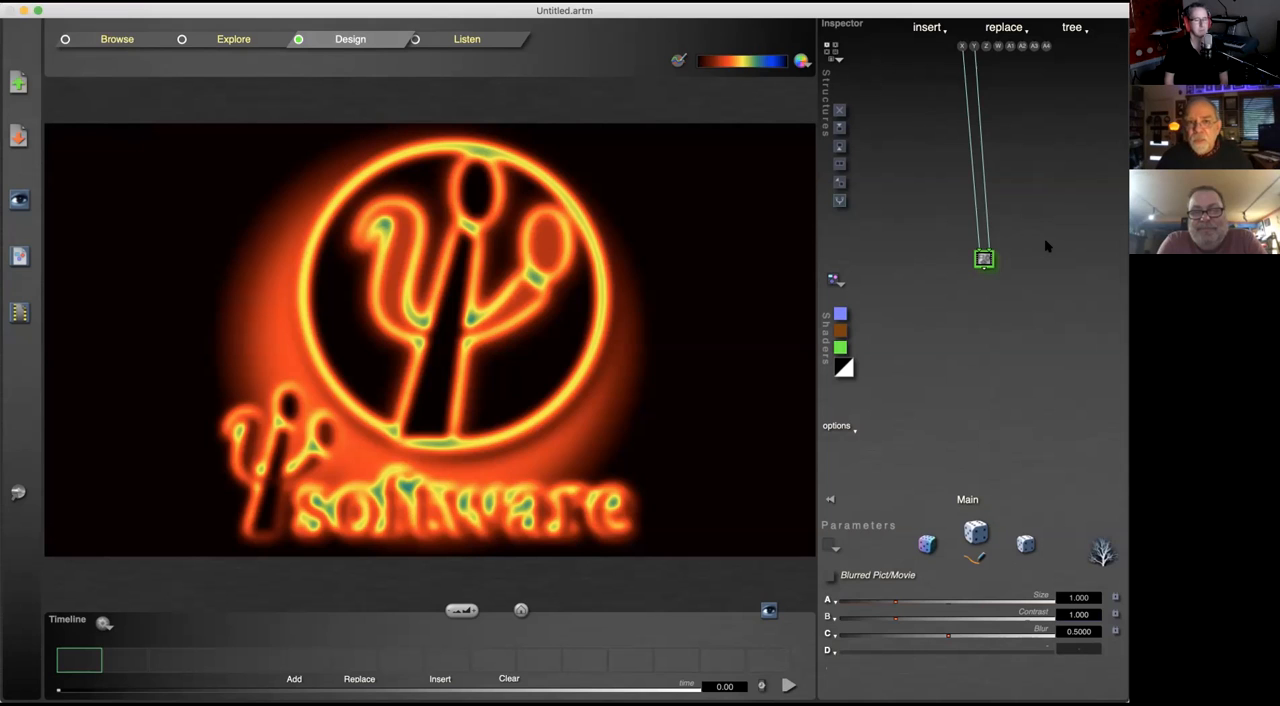
# Step: Convert the Blurred Pict/Movie tile into a compiled tree, open its inner tree and return to the main tree
pyautogui.click(987, 258)
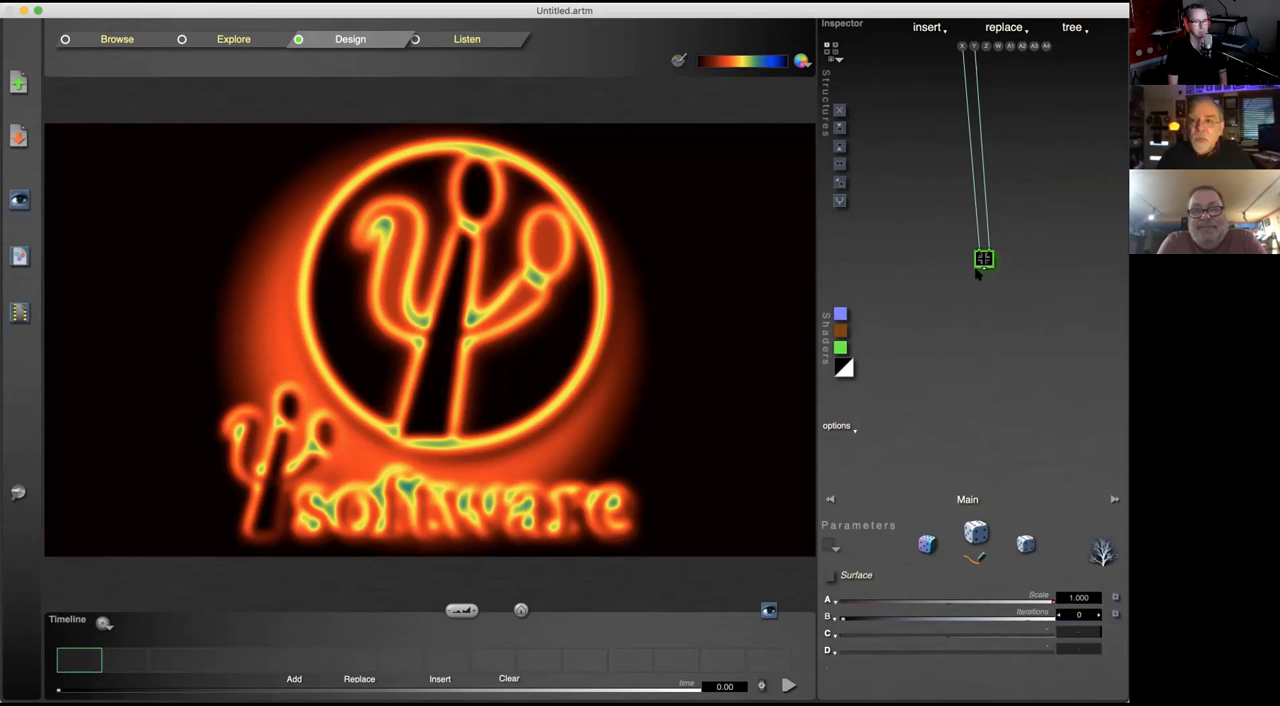
pyautogui.doubleClick(983, 260)
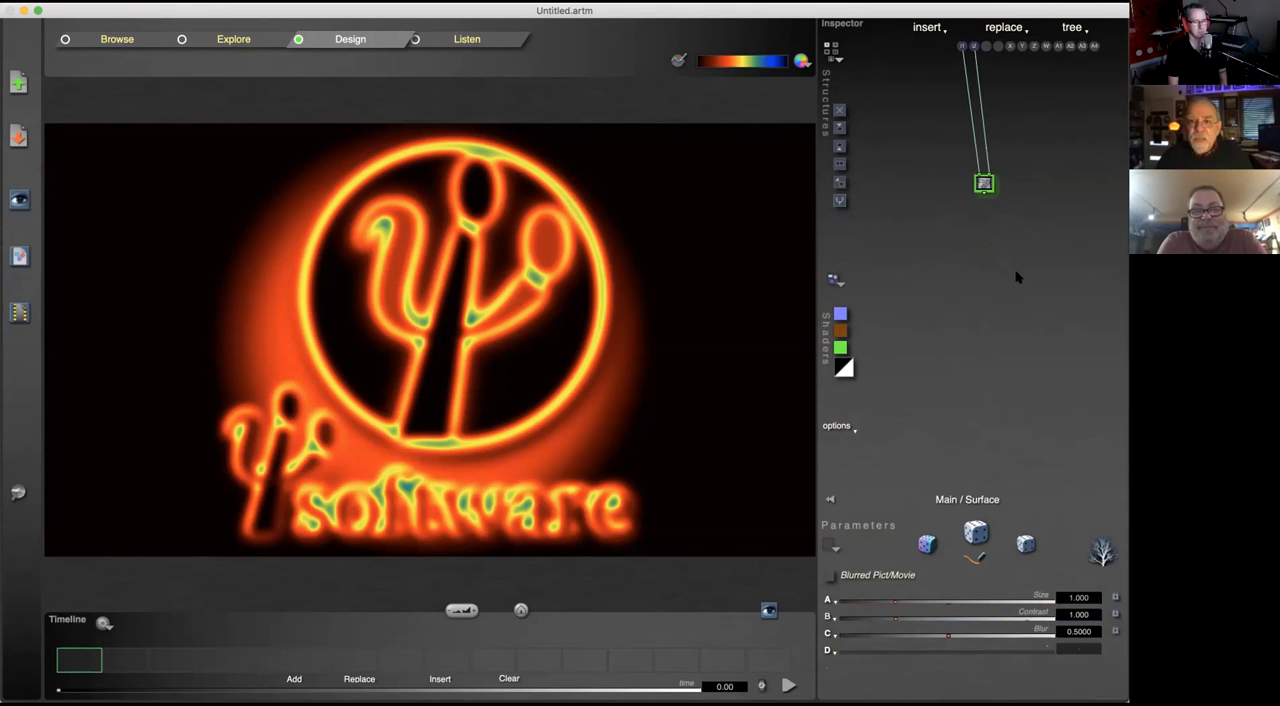
pyautogui.doubleClick(1021, 201)
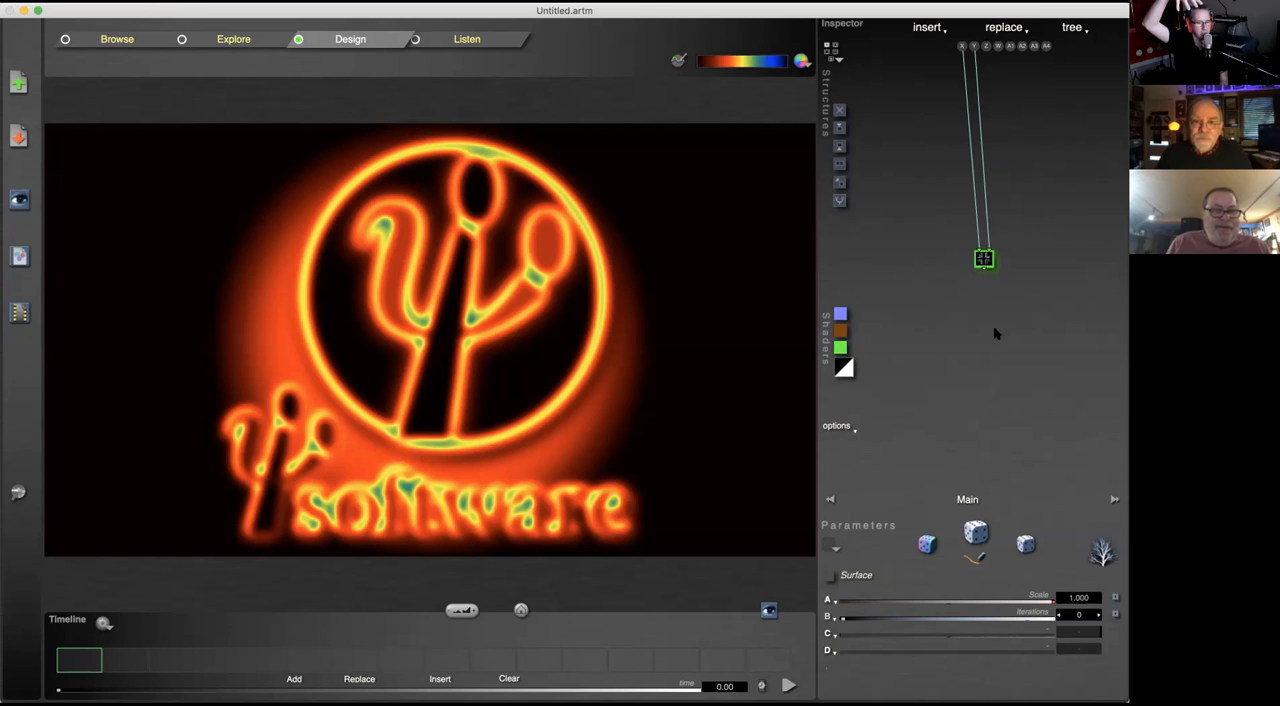
# Step: Insert two Rotate tiles above the compiled tree tile
pyautogui.click(839, 147)
pyautogui.click(839, 147)
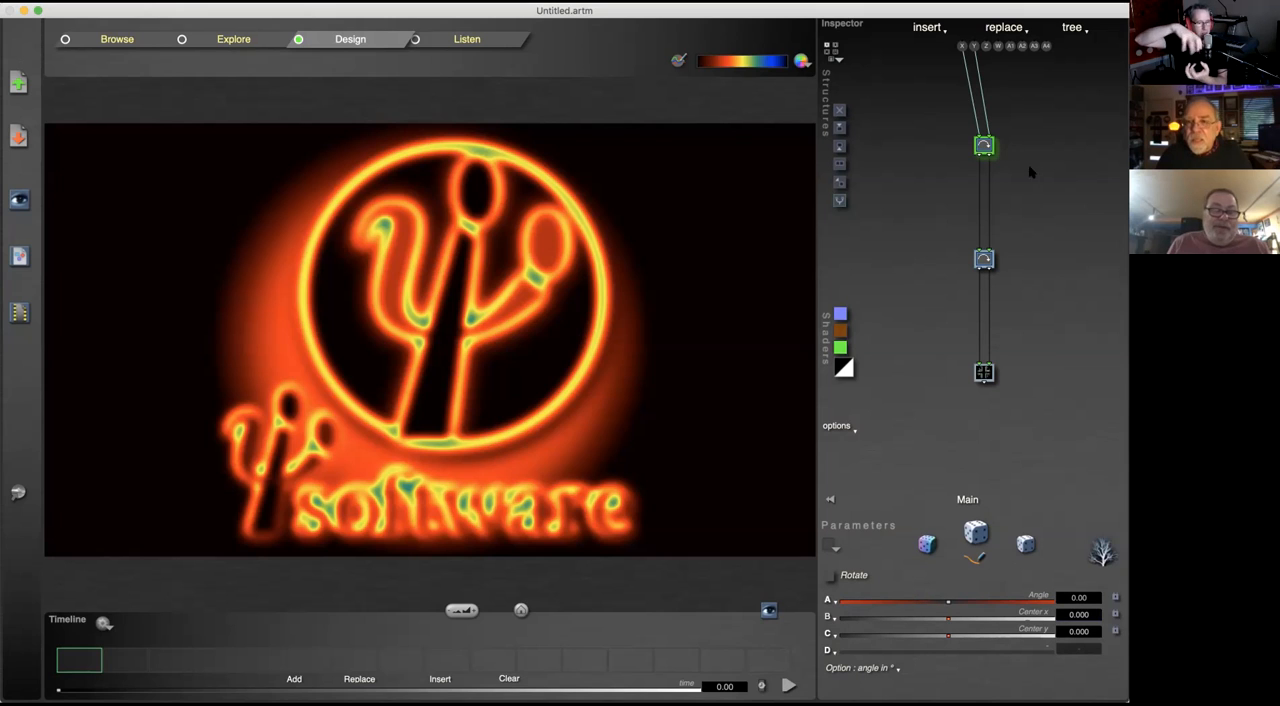
# Step: Assign the topmost Rotate tile the Branch N function and set its option to Orient outward (x- y+)
pyautogui.click(970, 142)
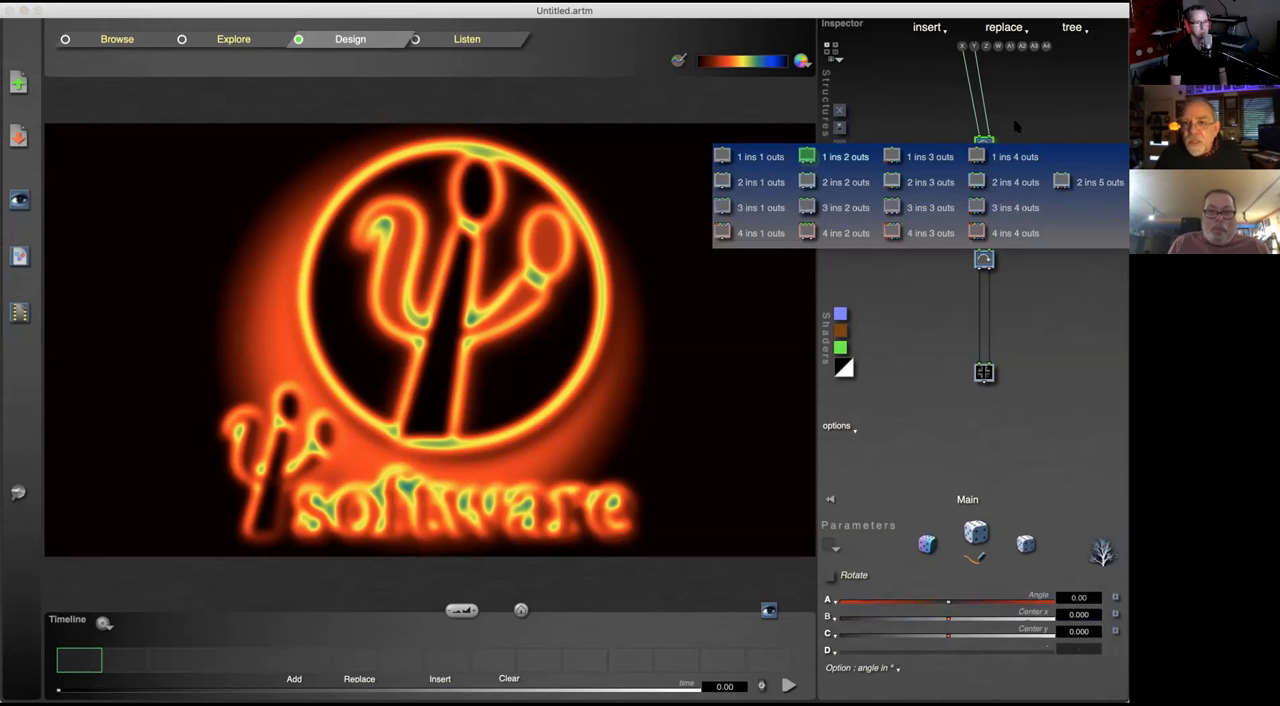
pyautogui.click(984, 150)
pyautogui.click(983, 147)
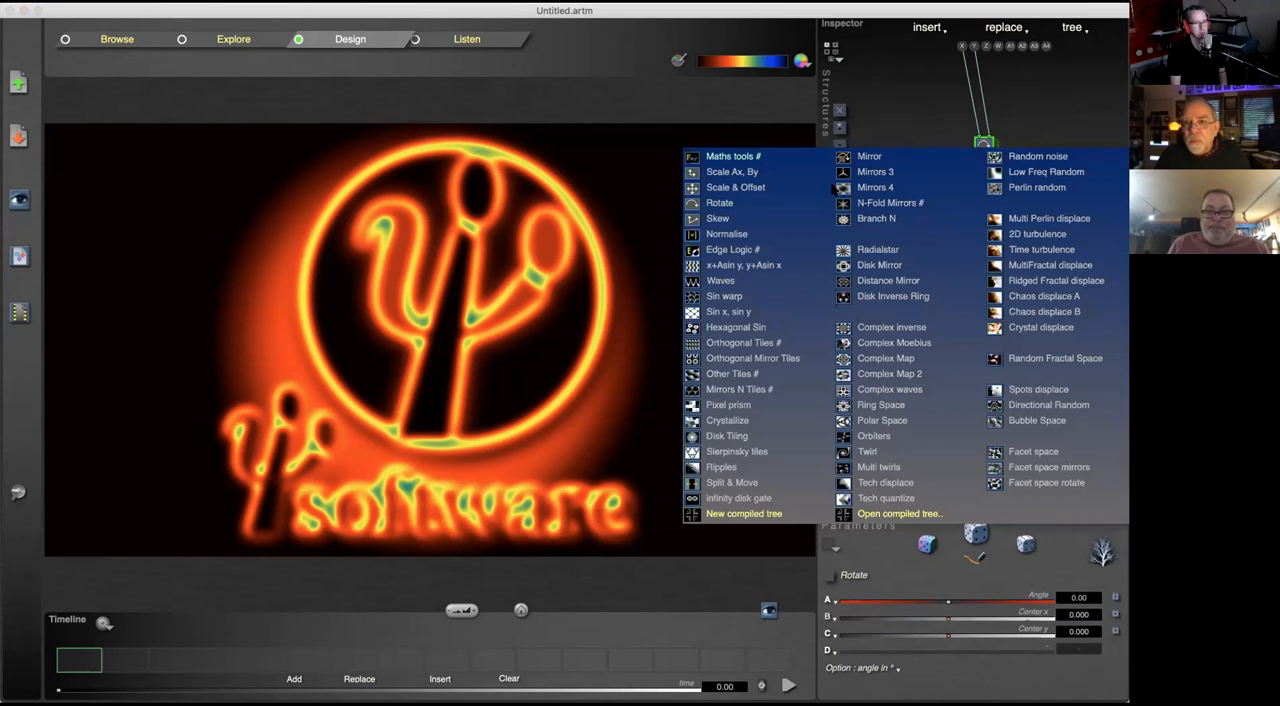
pyautogui.click(885, 218)
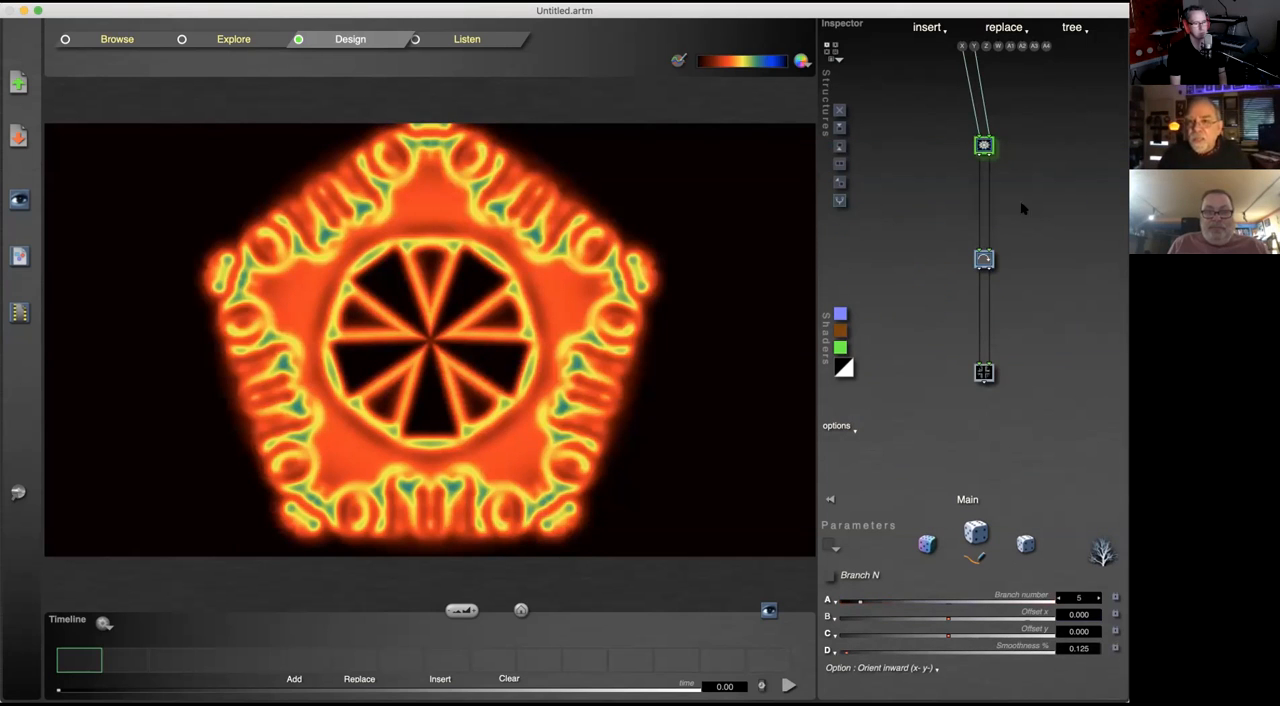
pyautogui.click(906, 672)
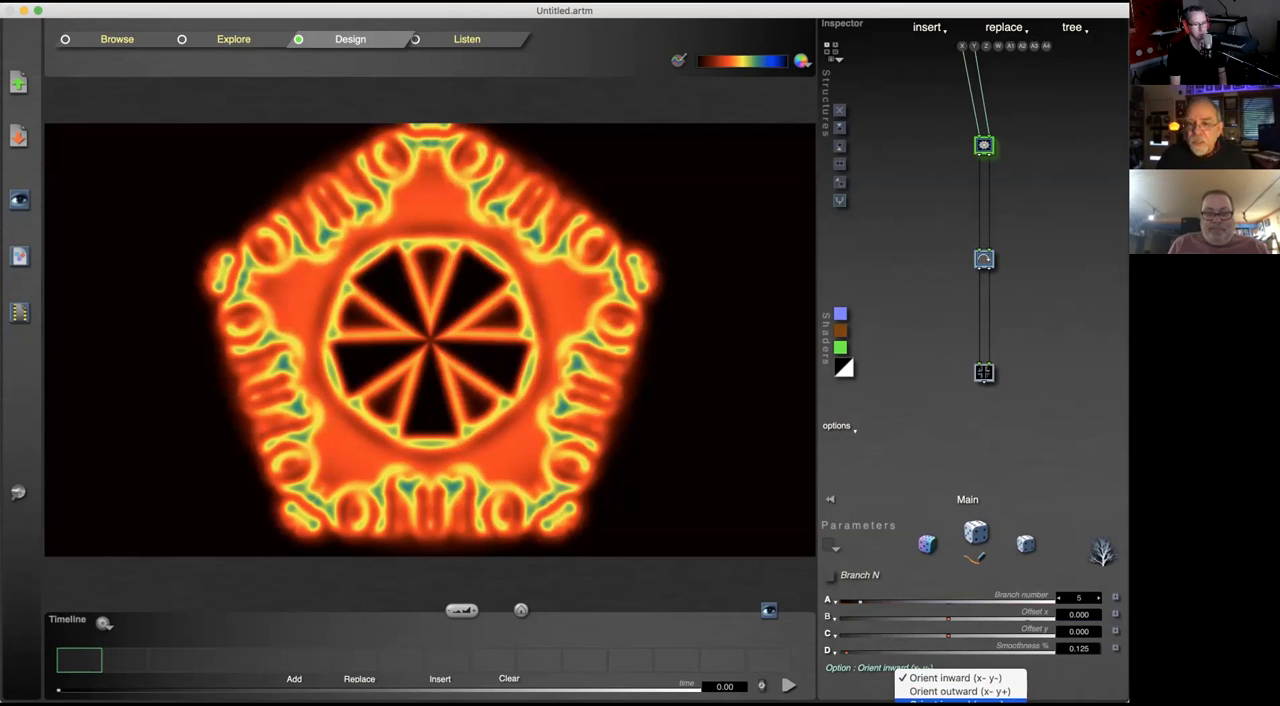
pyautogui.click(936, 688)
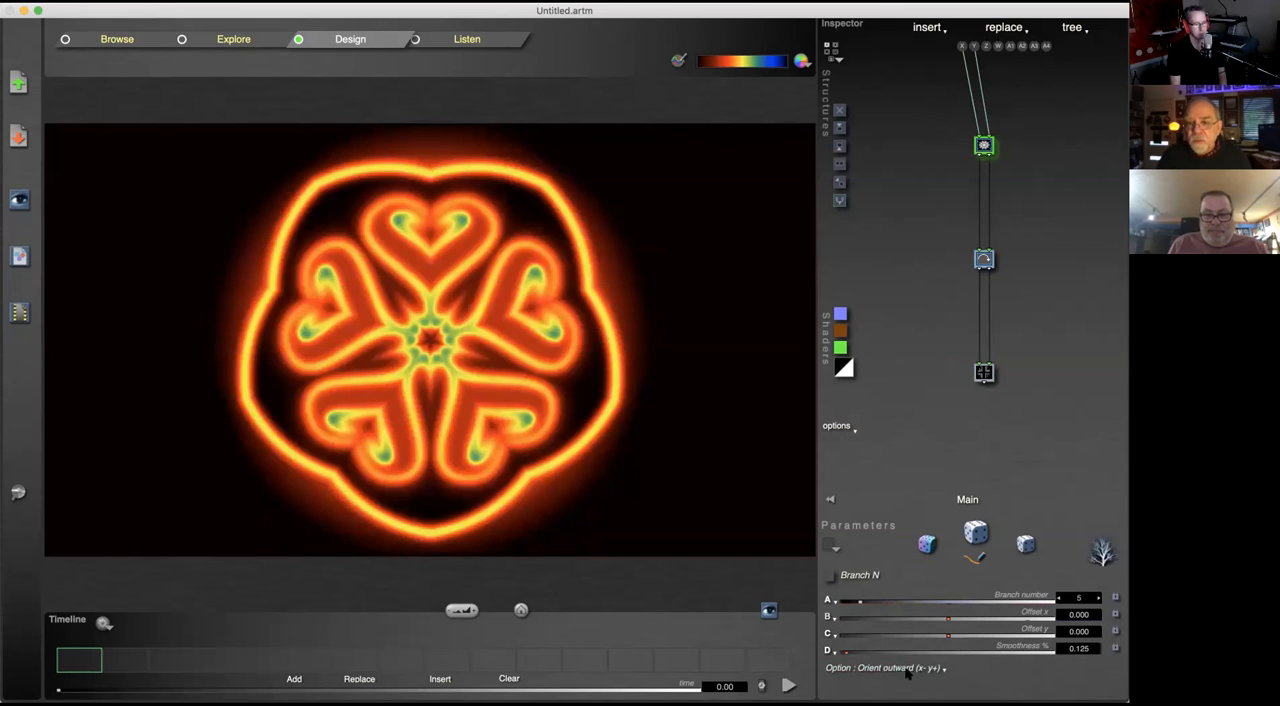
# Step: Set the Branch N tile's option to Orient inward (x+ y-)
pyautogui.click(908, 670)
pyautogui.click(965, 697)
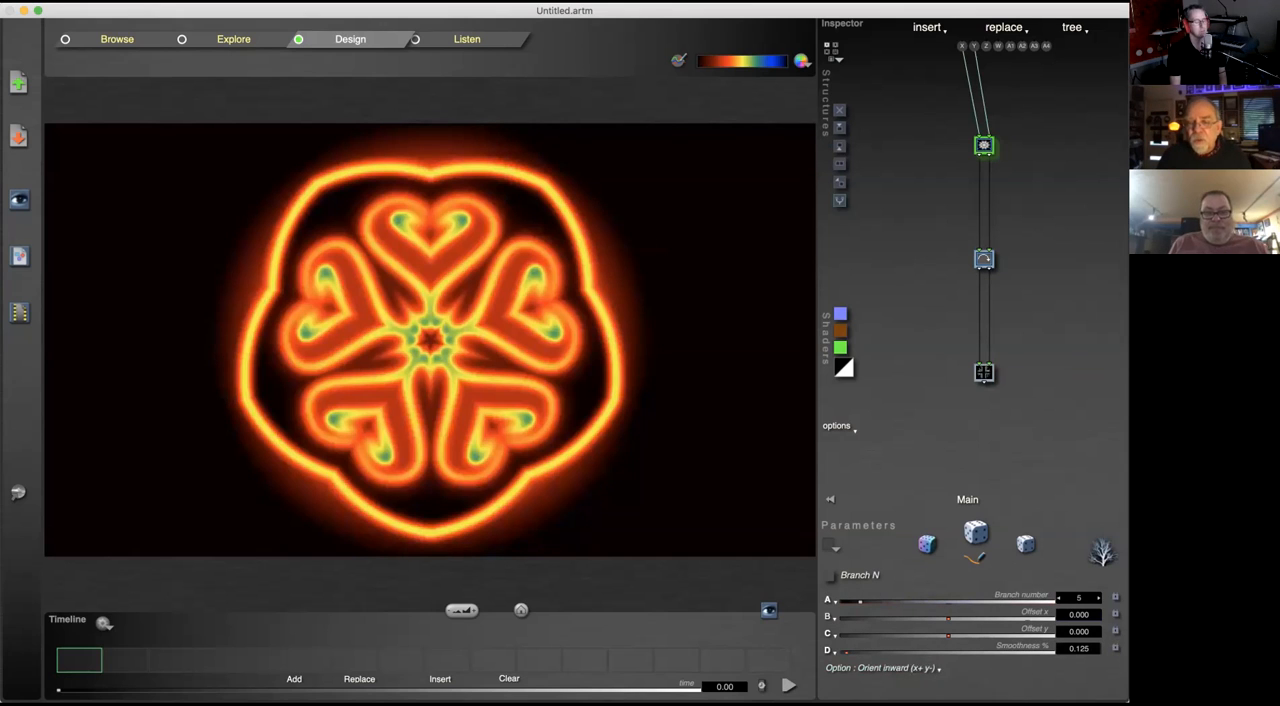
pyautogui.click(913, 669)
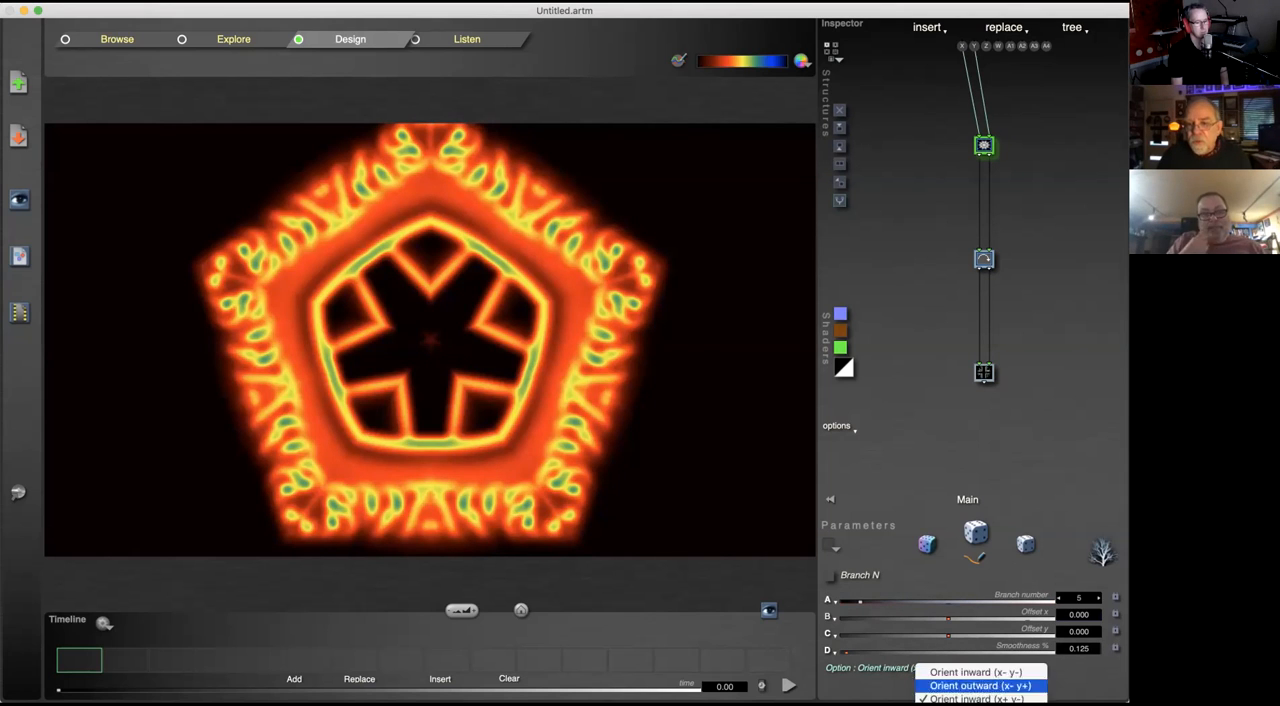
pyautogui.click(1030, 143)
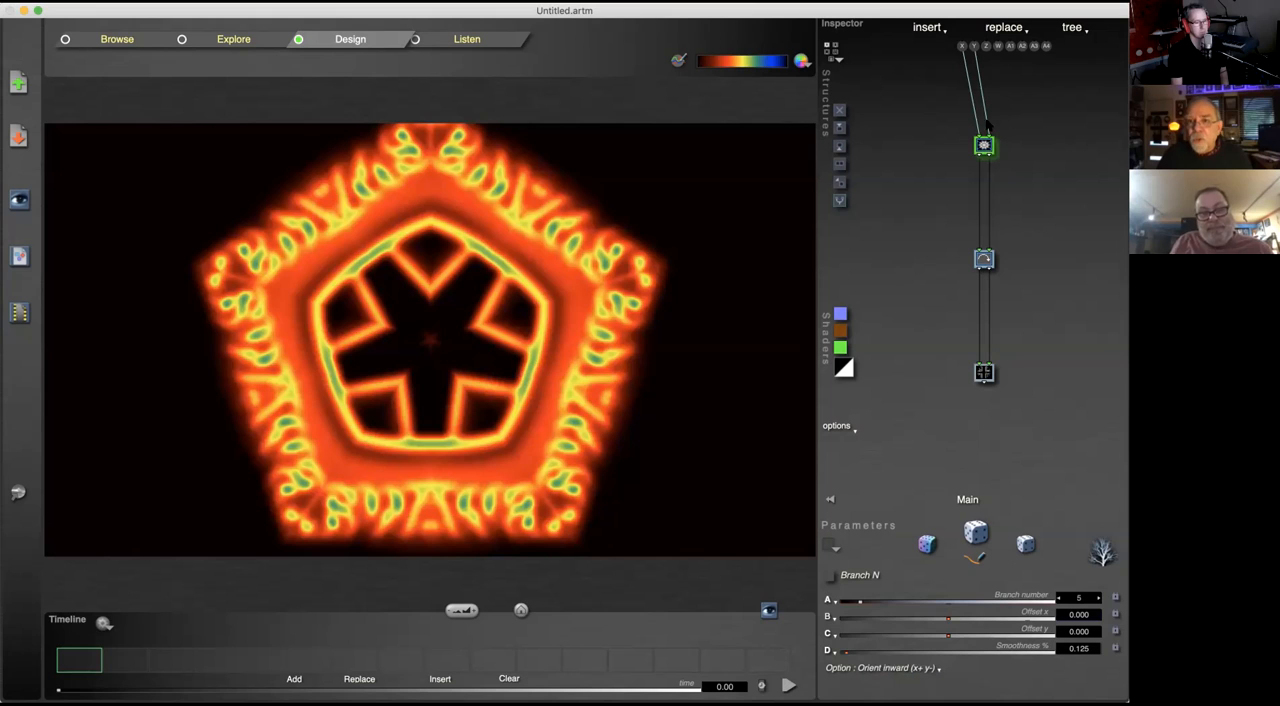
# Step: Lock all four Branch N parameters: branch number, offset x, offset y and smoothness
pyautogui.click(1115, 597)
pyautogui.click(1115, 614)
pyautogui.click(1115, 648)
pyautogui.click(1115, 631)
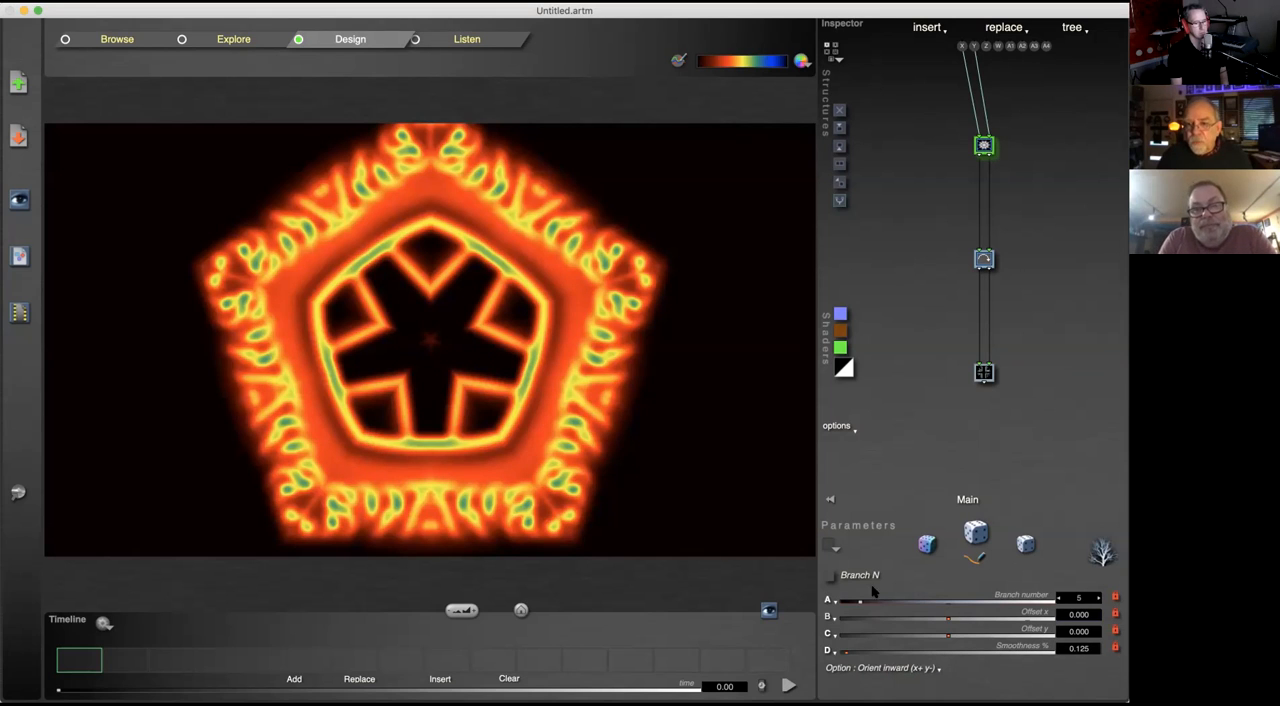
# Step: Raise the branch number to 14 and change the Branch N option to Orient inward (x- y-)
pyautogui.click(898, 601)
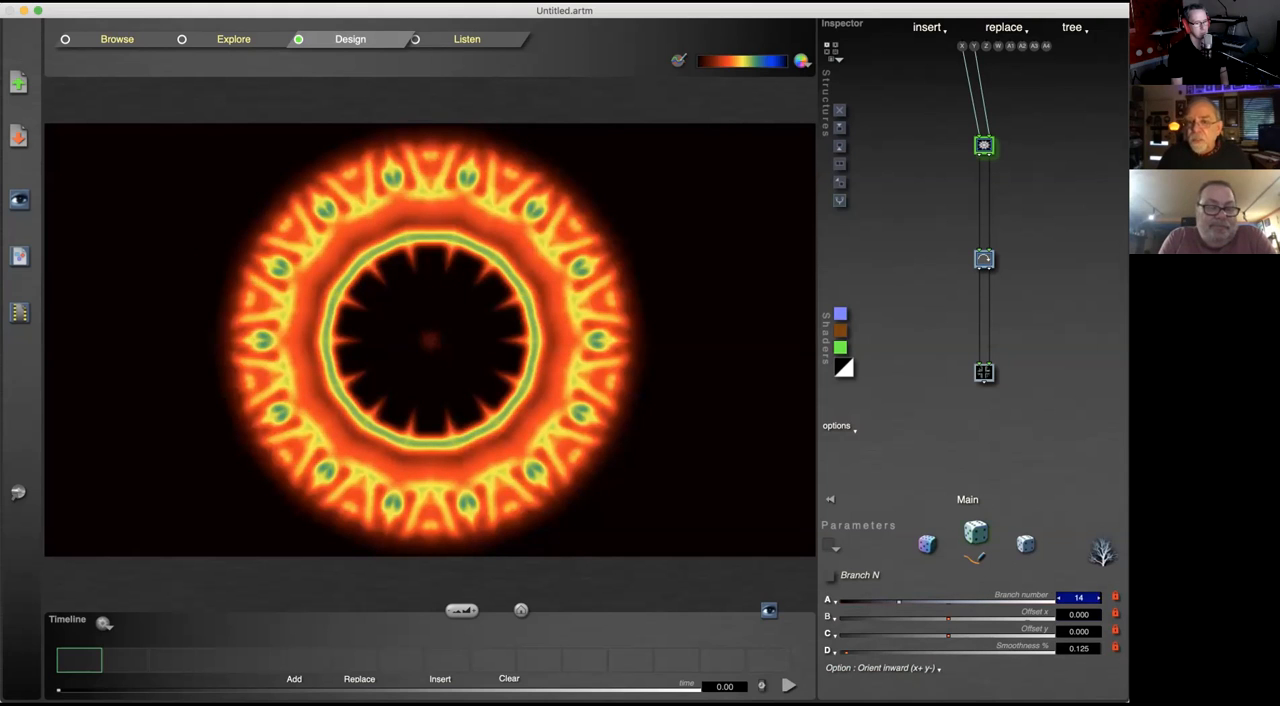
pyautogui.click(890, 673)
pyautogui.click(896, 676)
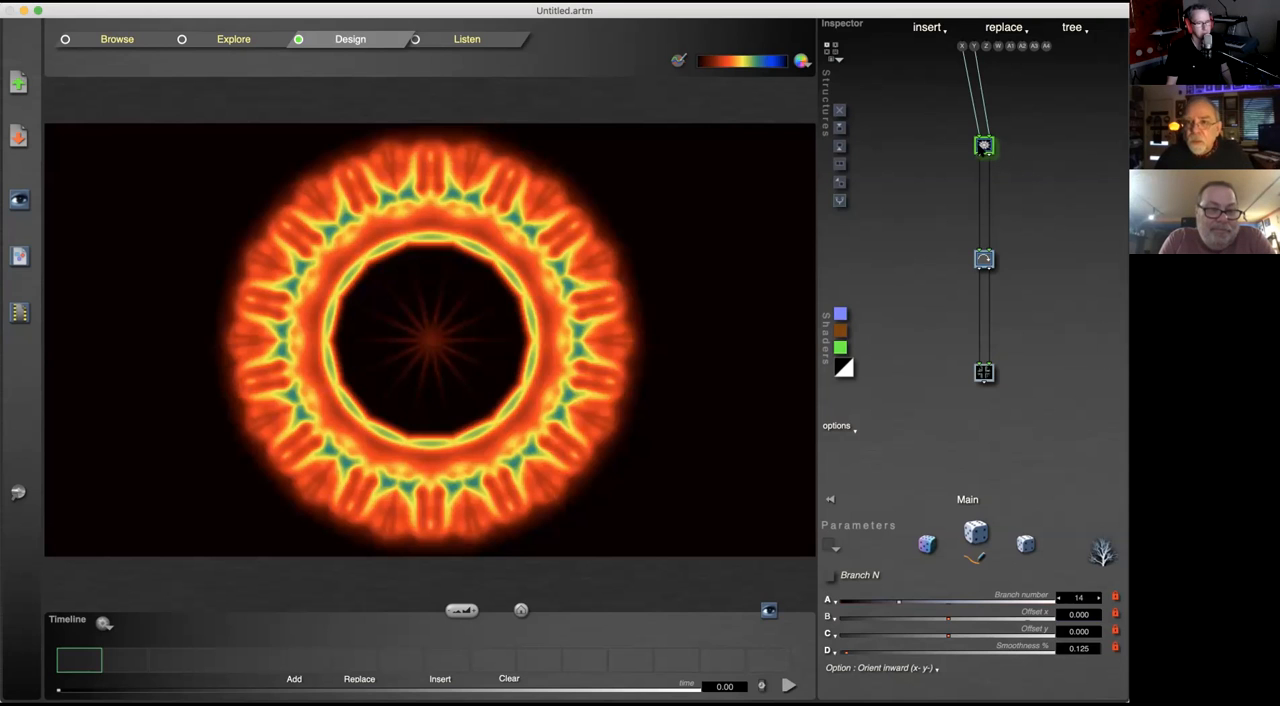
# Step: View the parameters of the Rotate tile below Branch N and return to the Branch N tile
pyautogui.click(984, 146)
pyautogui.click(1008, 127)
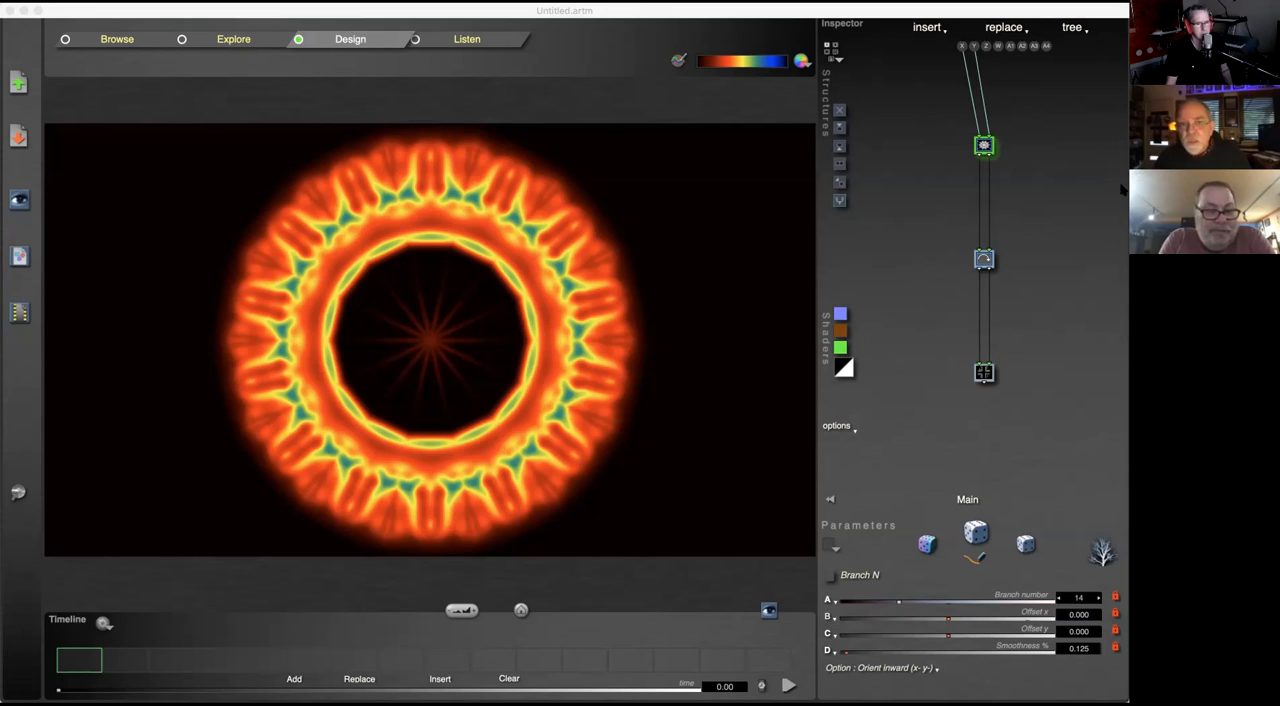
pyautogui.click(1060, 279)
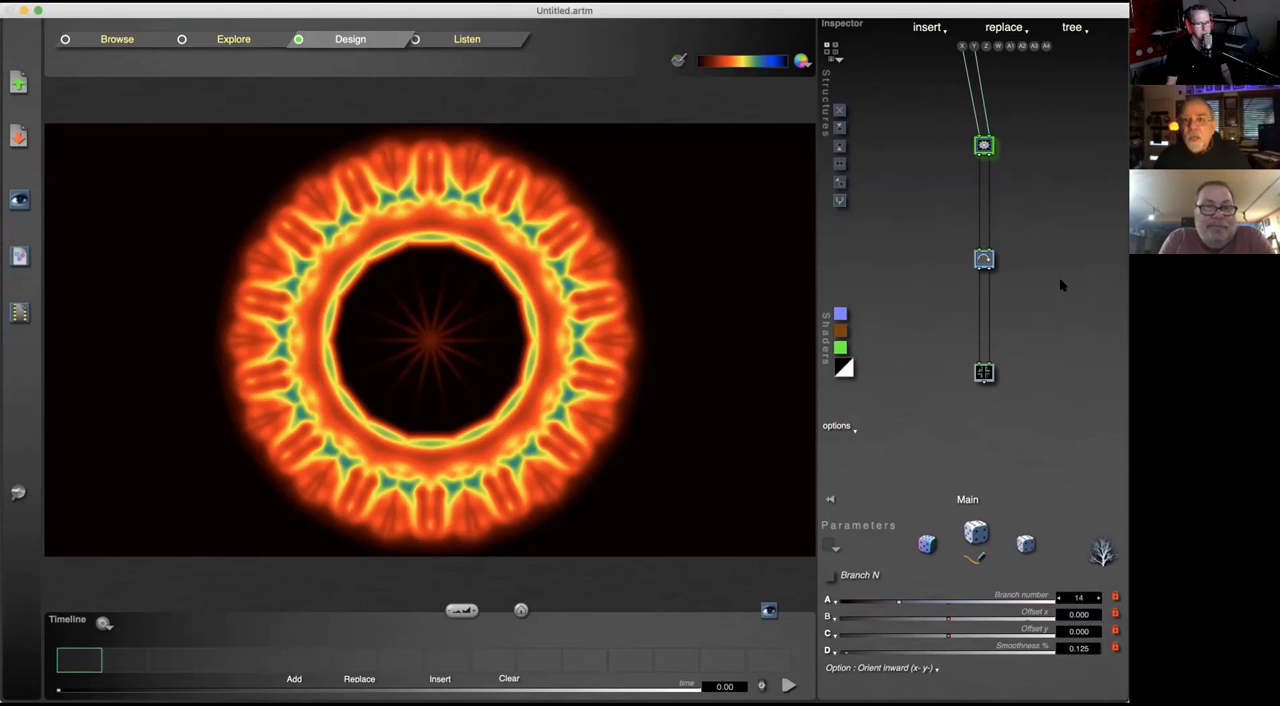
pyautogui.click(984, 259)
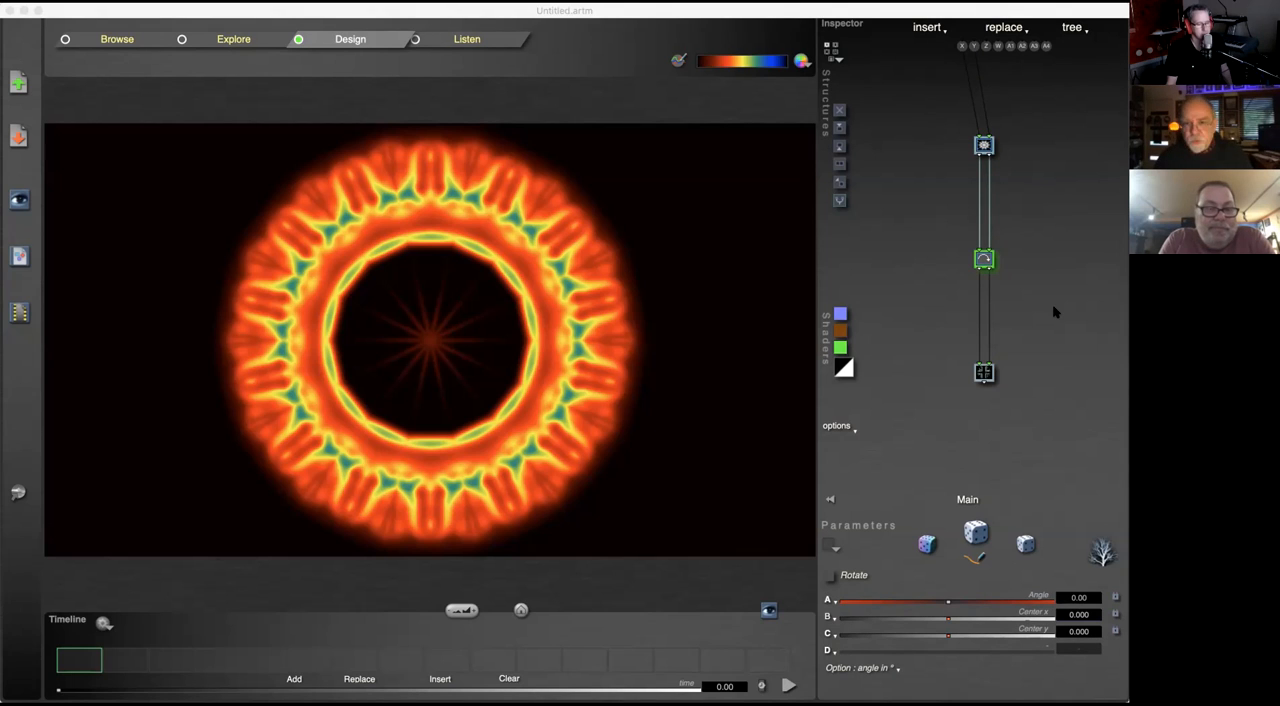
pyautogui.click(1055, 312)
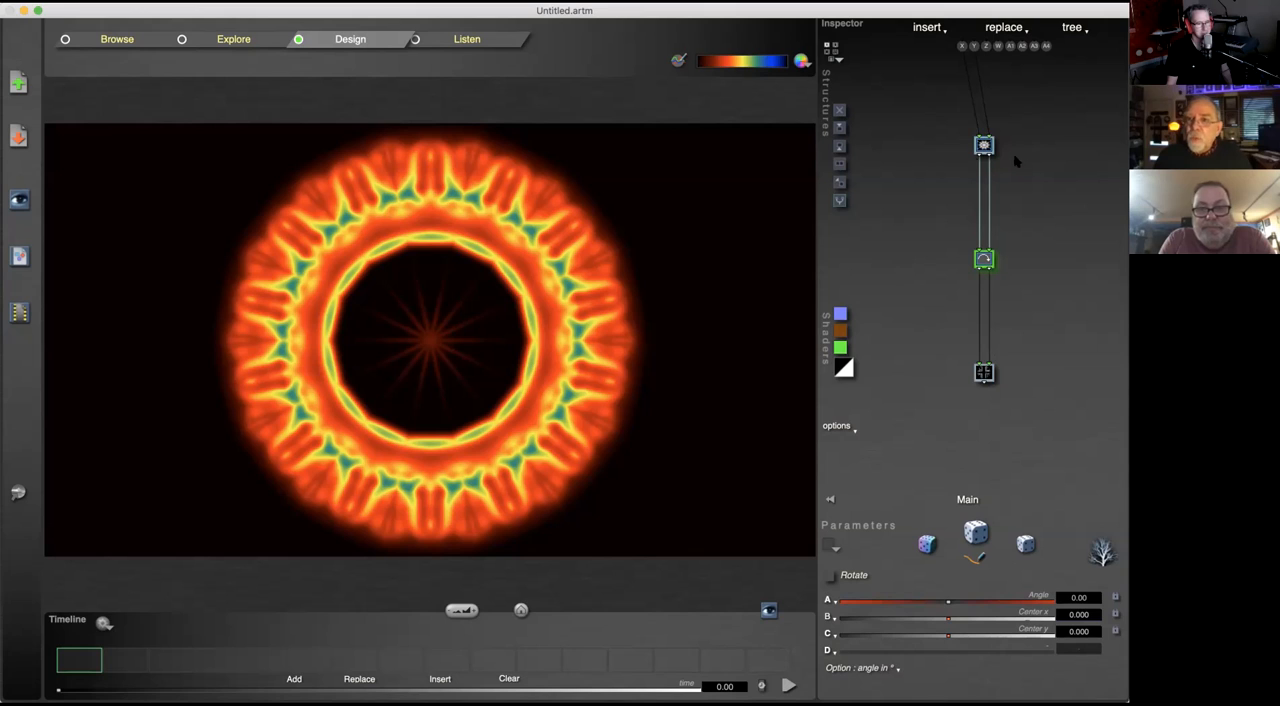
pyautogui.click(984, 145)
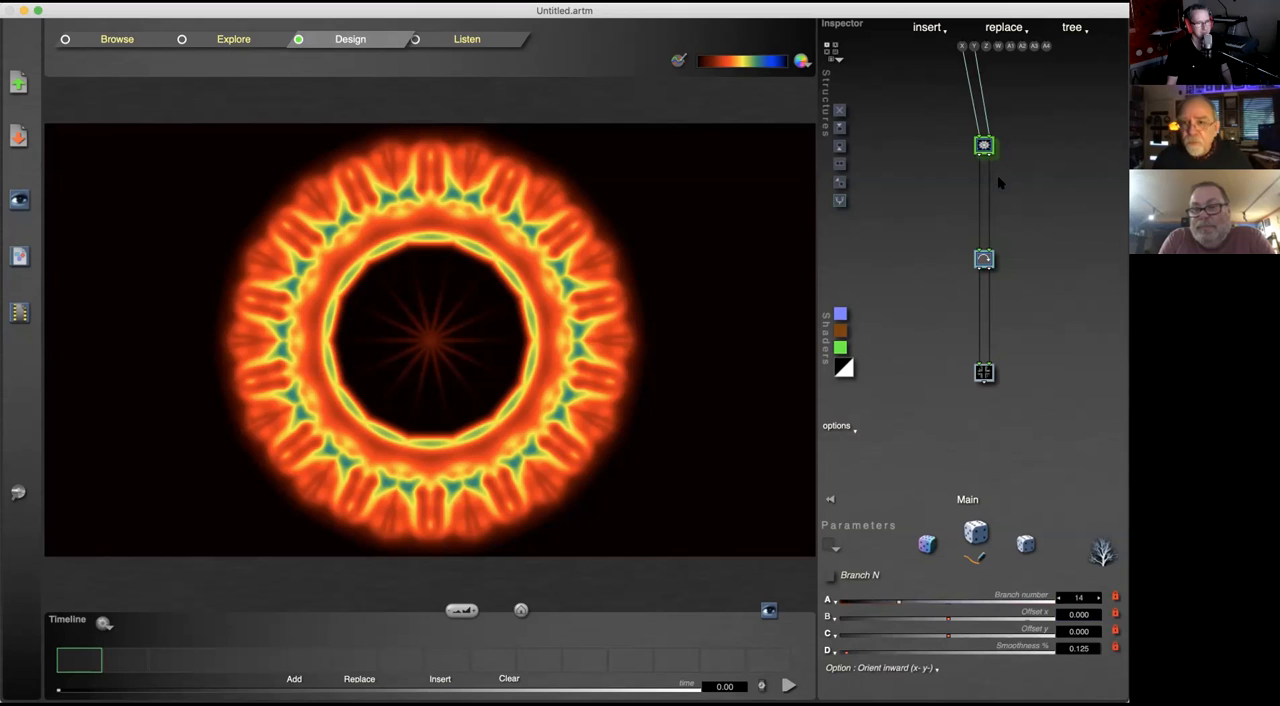
pyautogui.click(1002, 293)
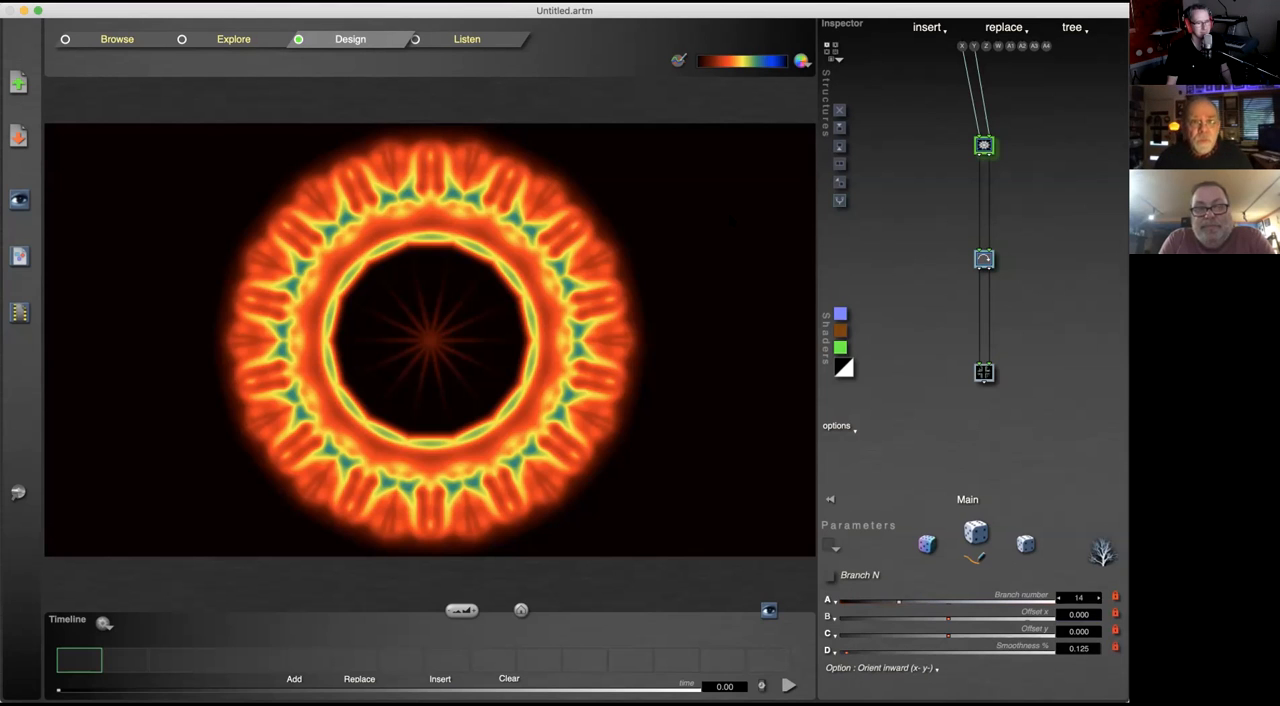
pyautogui.click(256, 1)
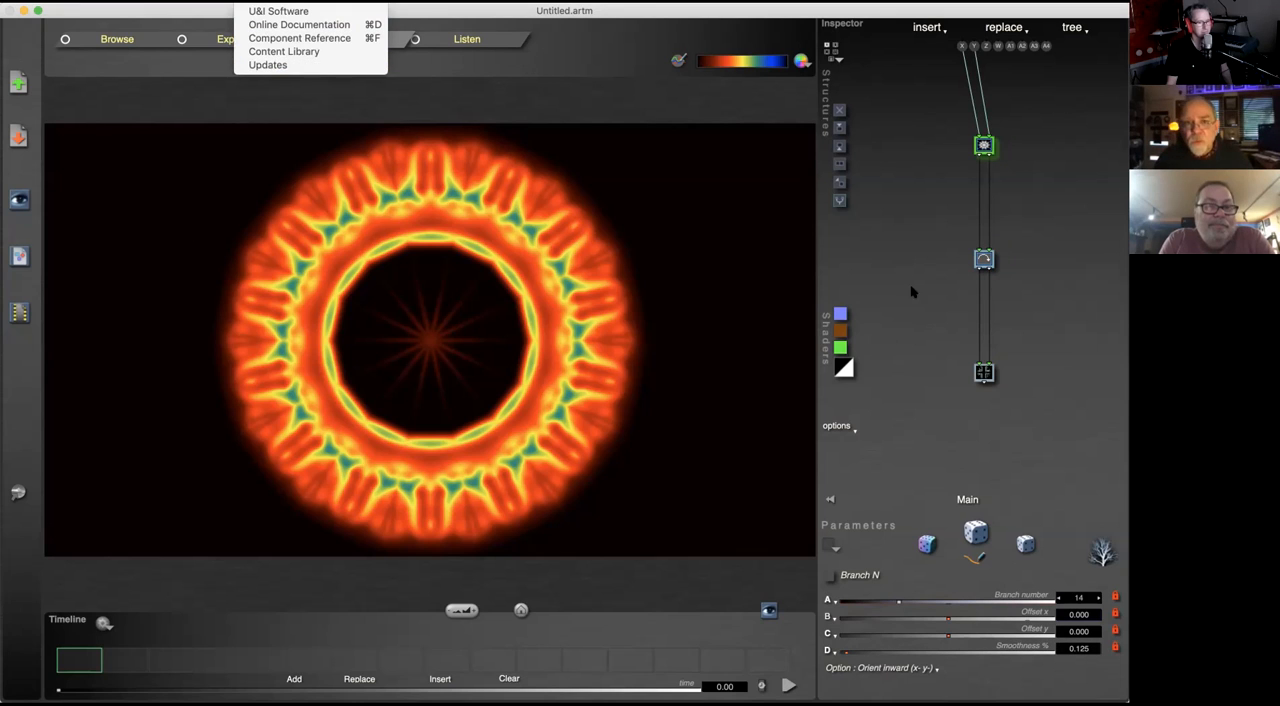
pyautogui.click(899, 251)
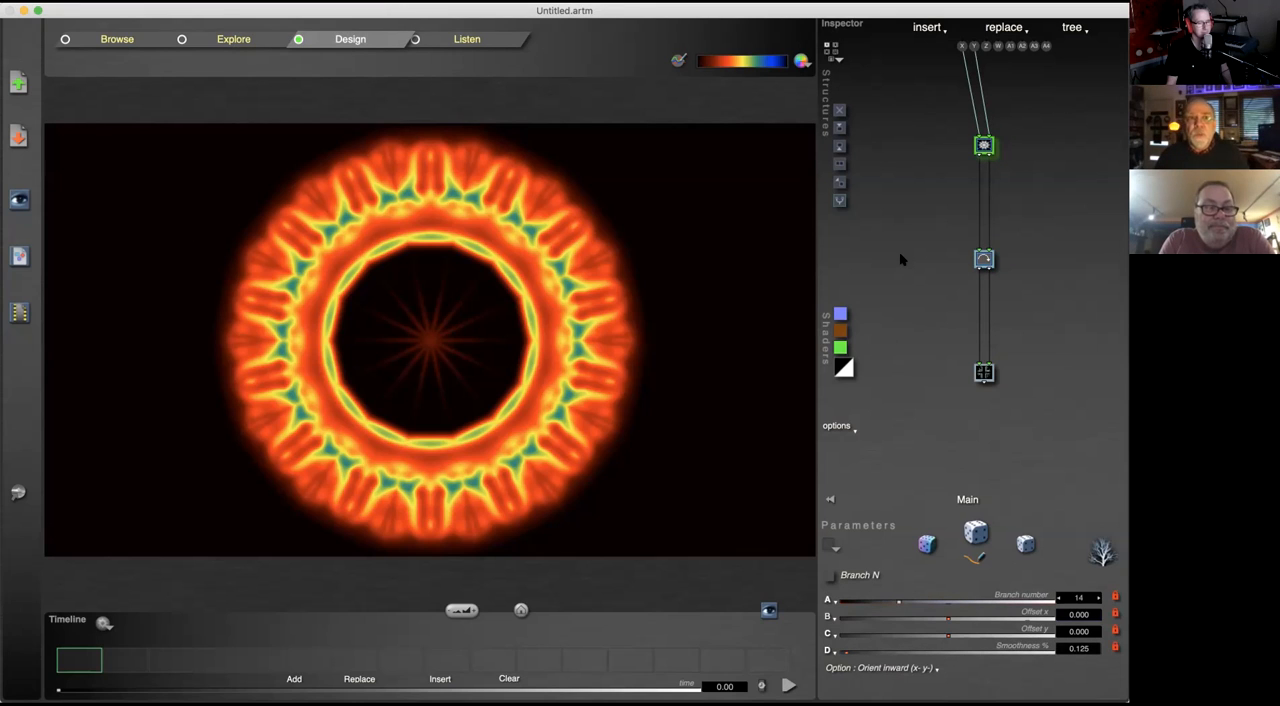